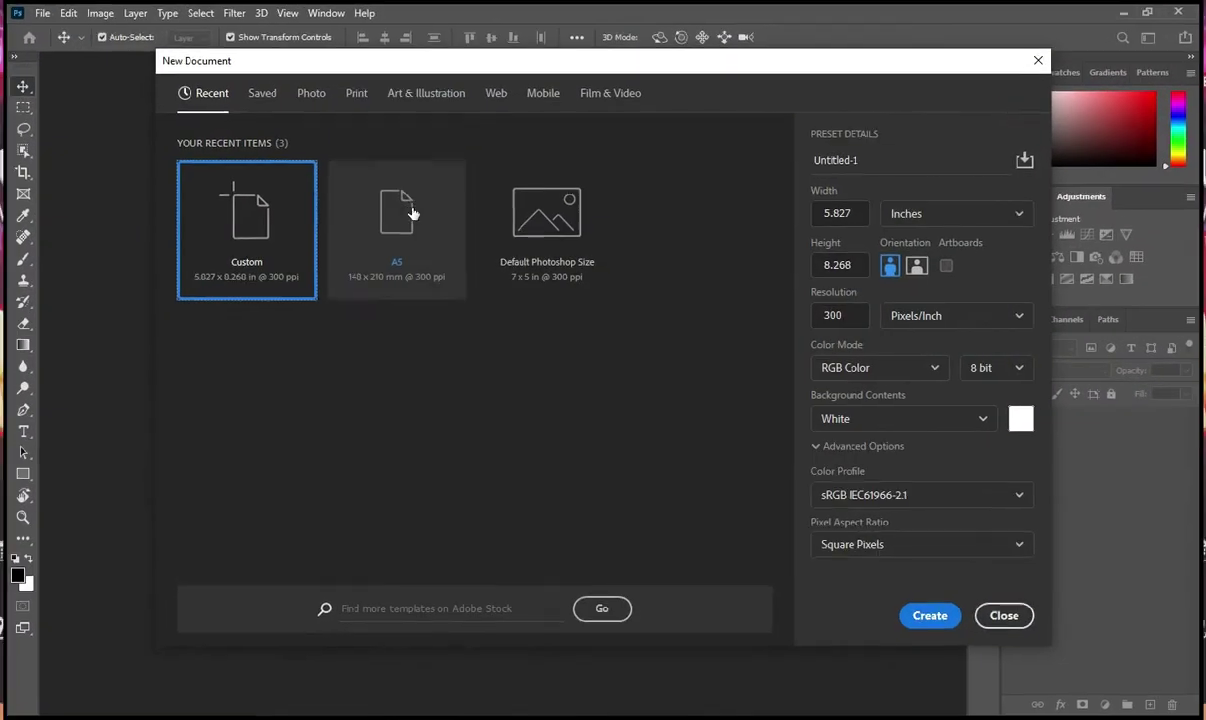
# Create a new A5 print document in inches at 300 pixels/inch with a white background.
pyautogui.click(356, 93)
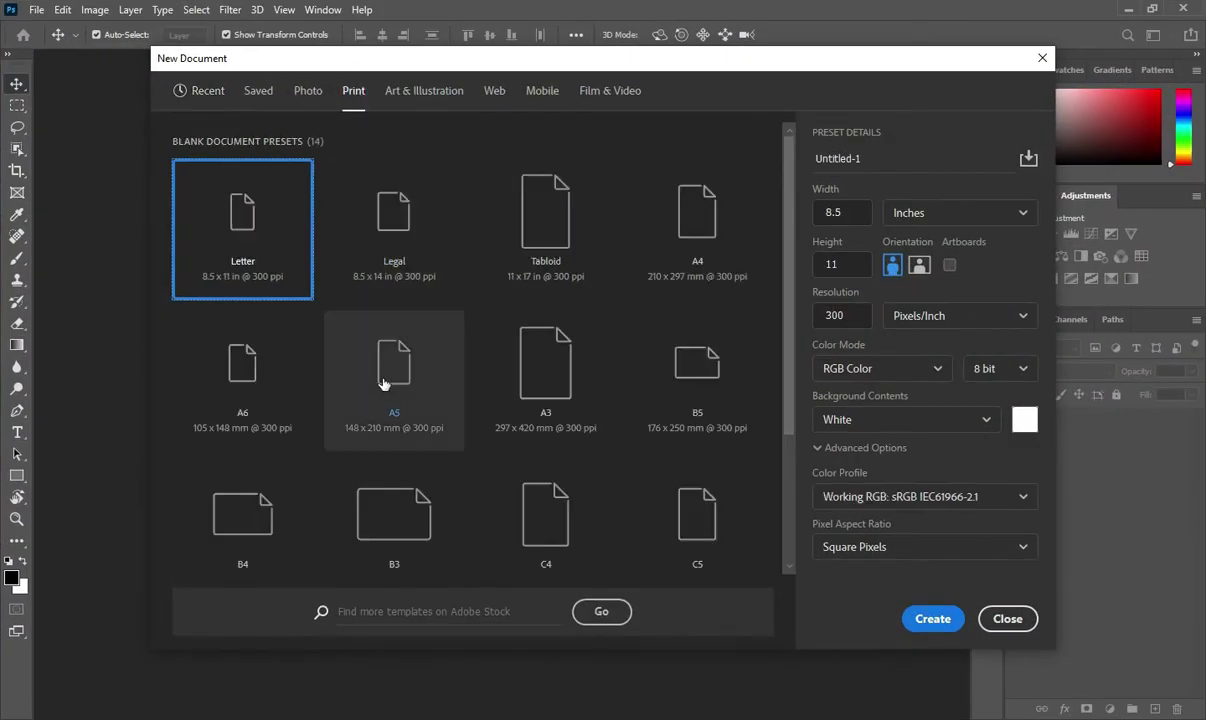
pyautogui.click(380, 377)
pyautogui.click(935, 215)
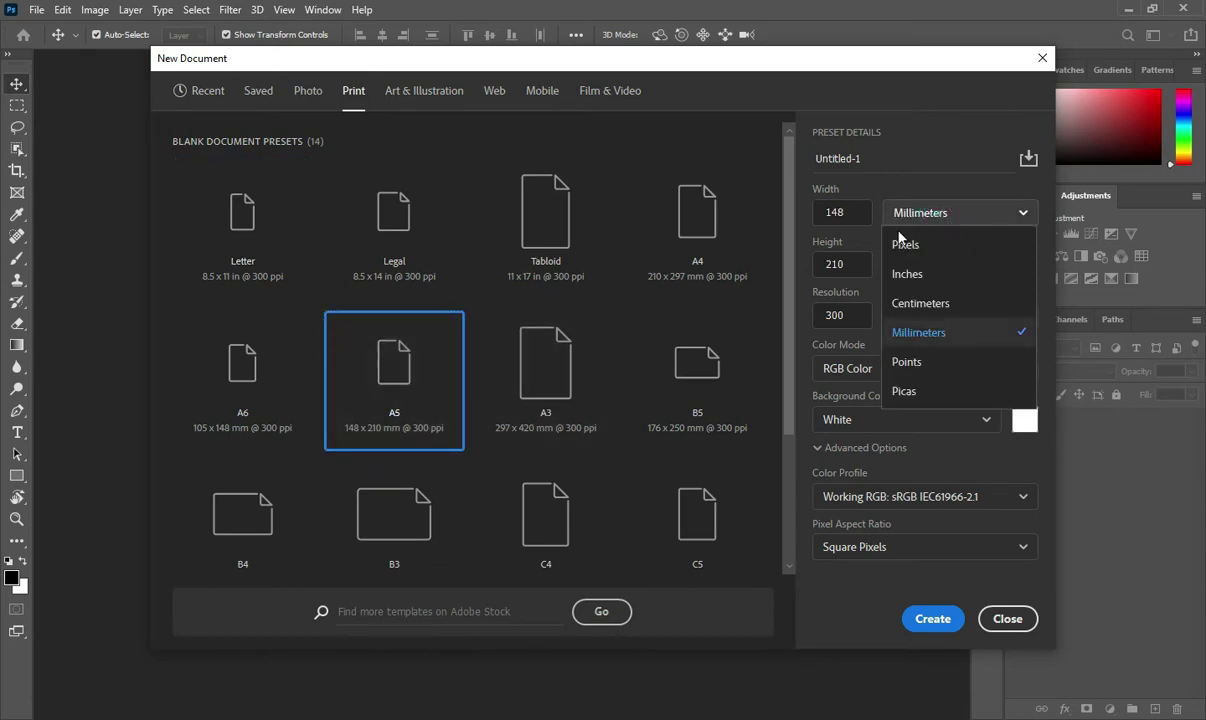
pyautogui.click(906, 274)
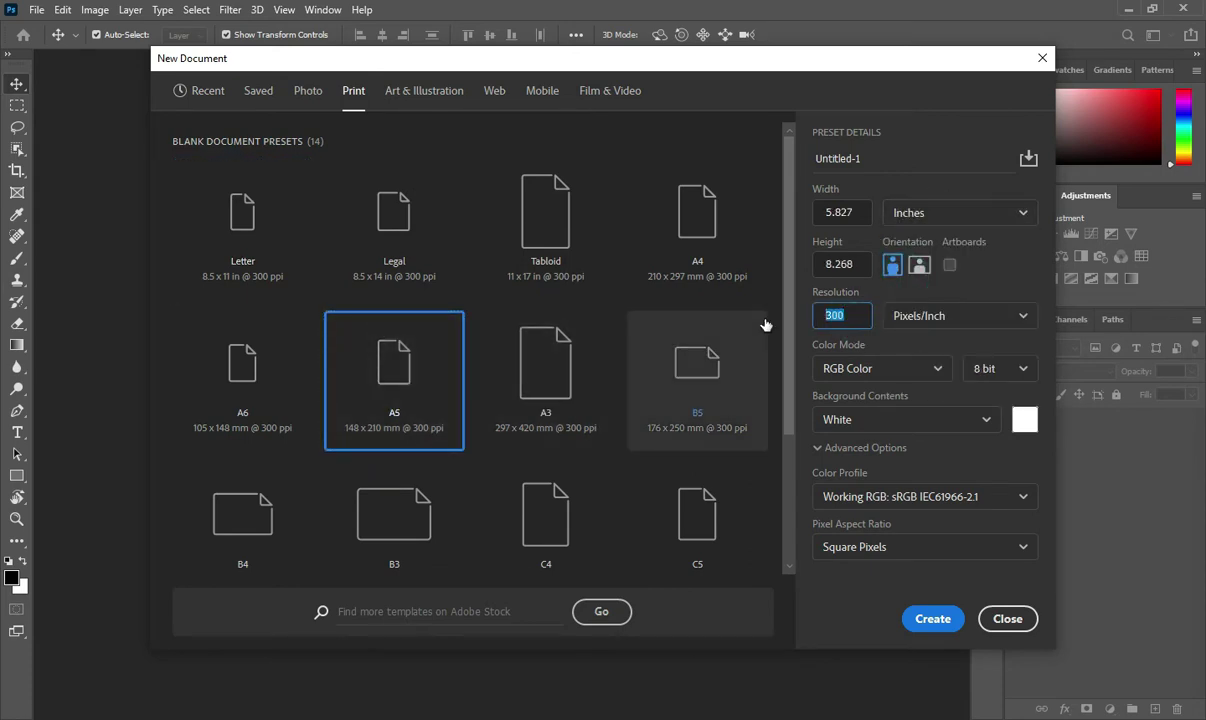
pyautogui.doubleClick(834, 315)
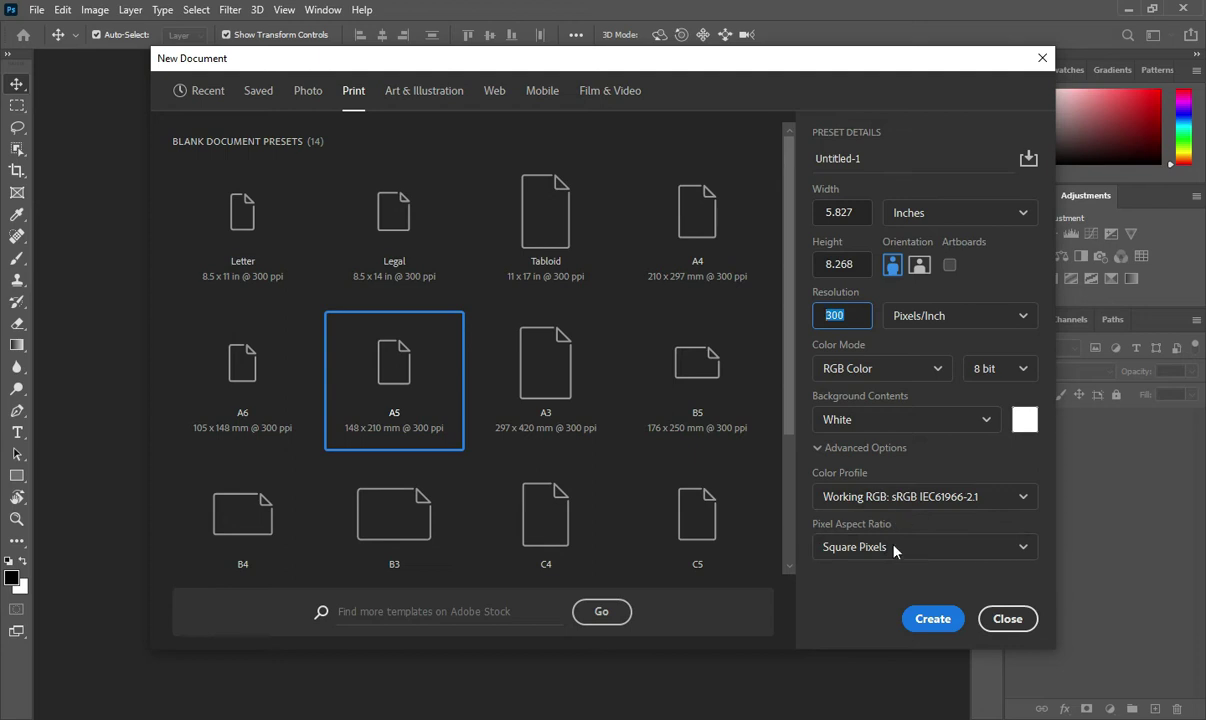
pyautogui.click(935, 618)
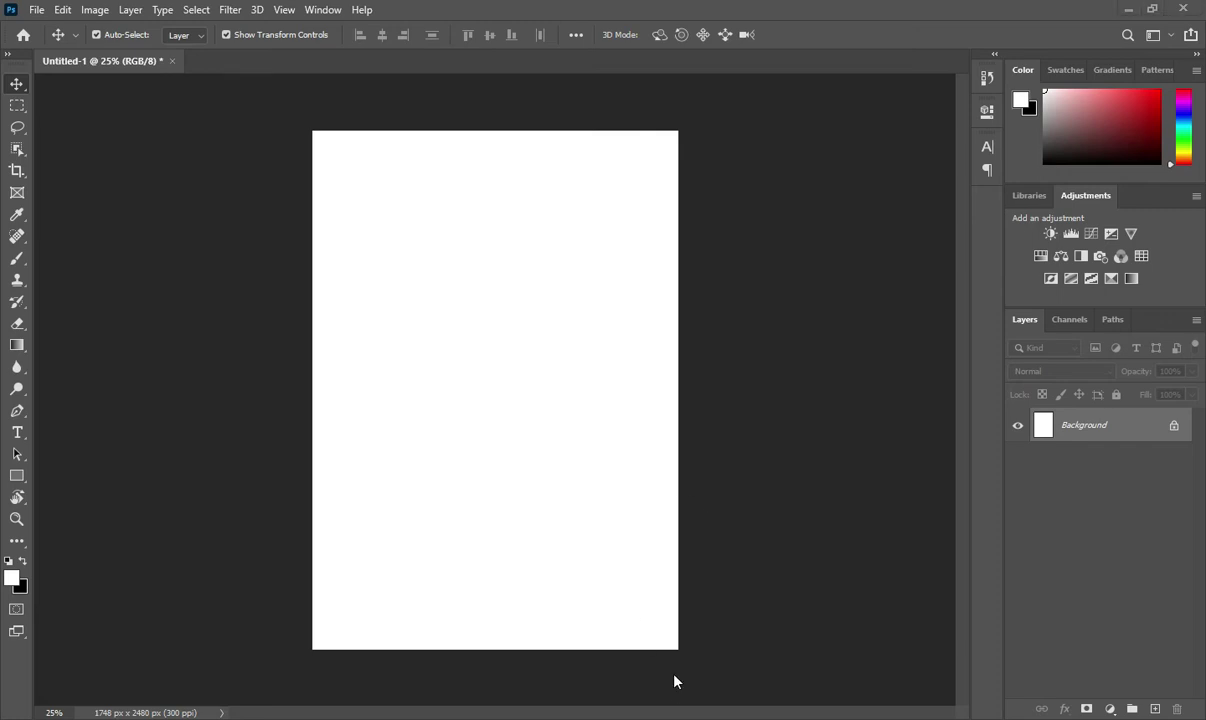
# Cover the page with a Solid Color fill layer in dark red #57000A, using the code from the notes.
pyautogui.hotkey('alt', 'Tab')
pyautogui.moveTo(243, 168); pyautogui.dragTo(175, 165)
pyautogui.hotkey('ctrl', 'c')
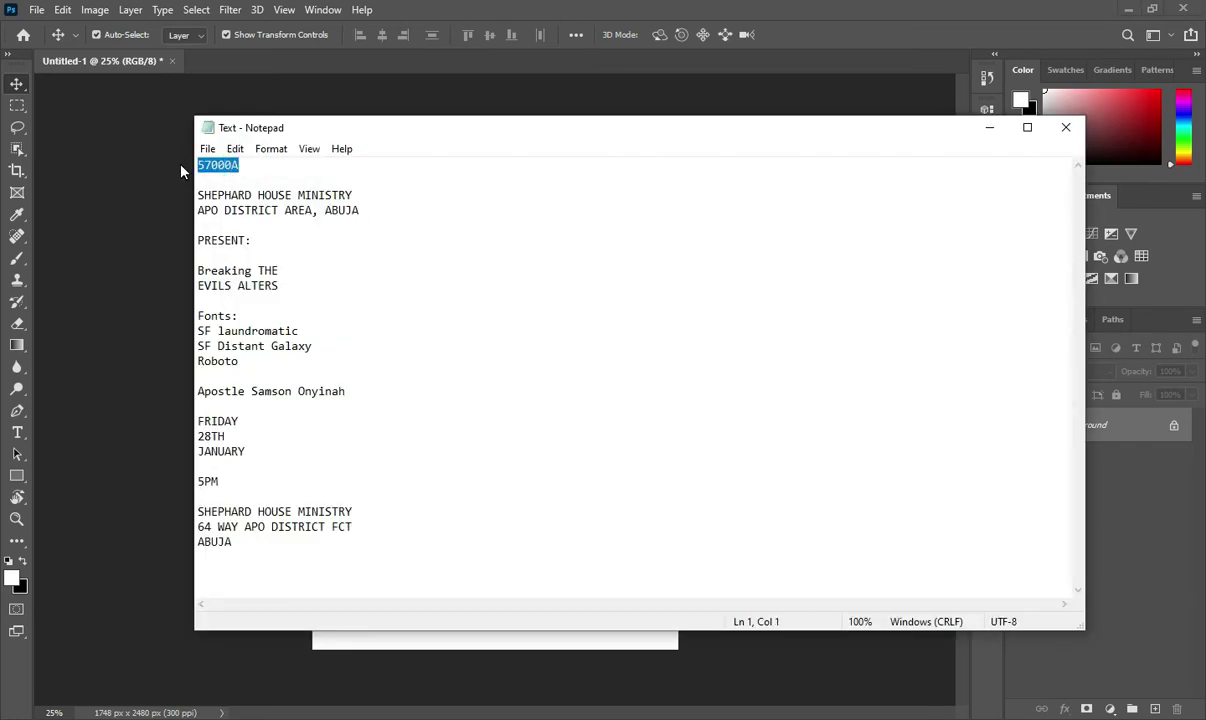
pyautogui.click(996, 126)
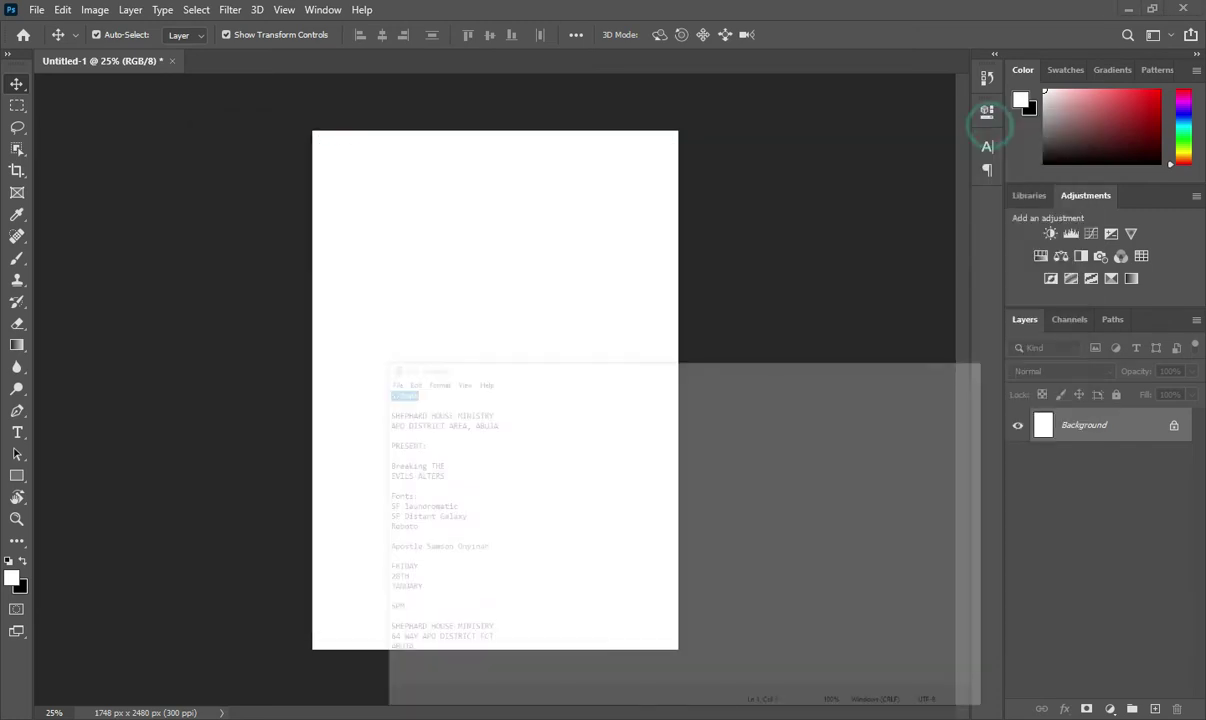
pyautogui.click(1118, 710)
pyautogui.click(1100, 418)
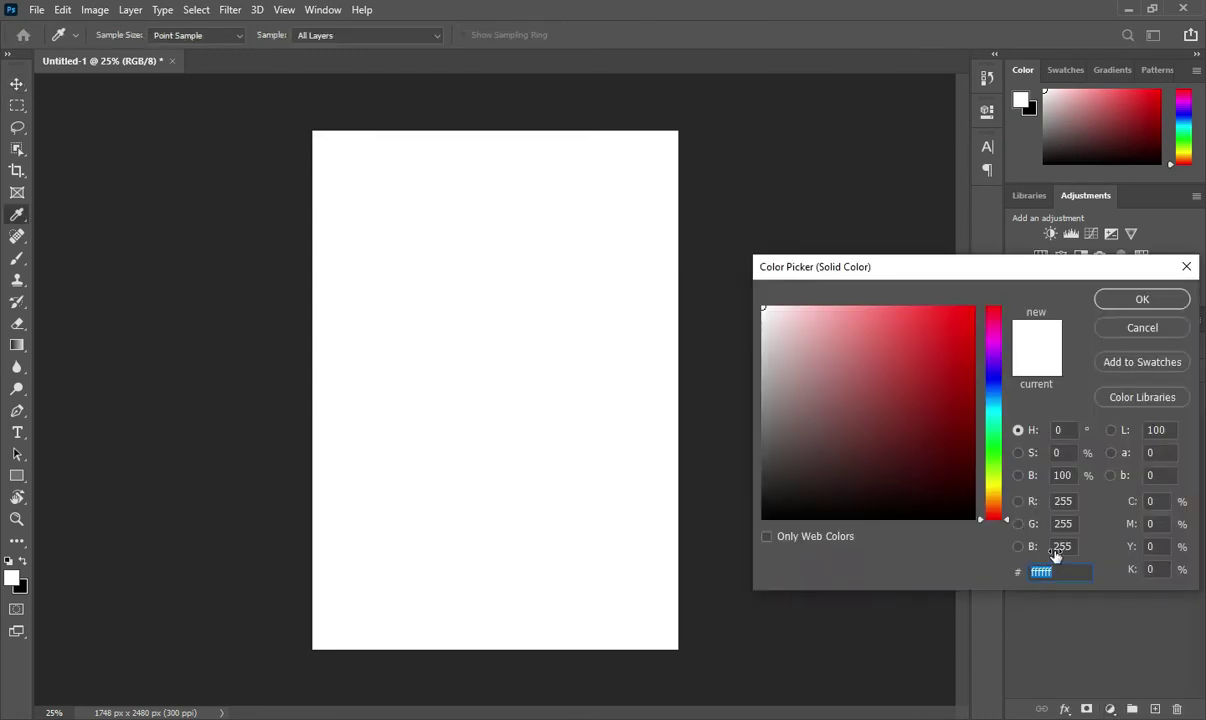
pyautogui.hotkey('ctrl', 'v')
pyautogui.click(1155, 306)
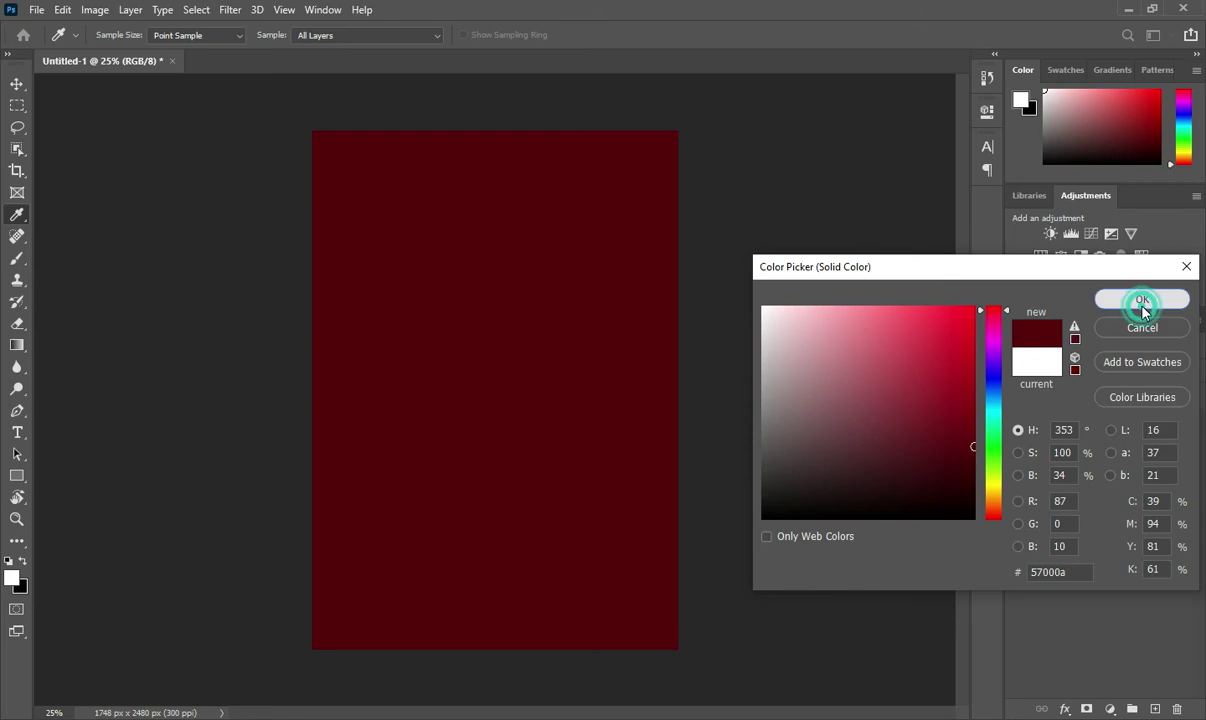
pyautogui.scroll(2, 513, 372)
pyautogui.scroll(2, 511, 373)
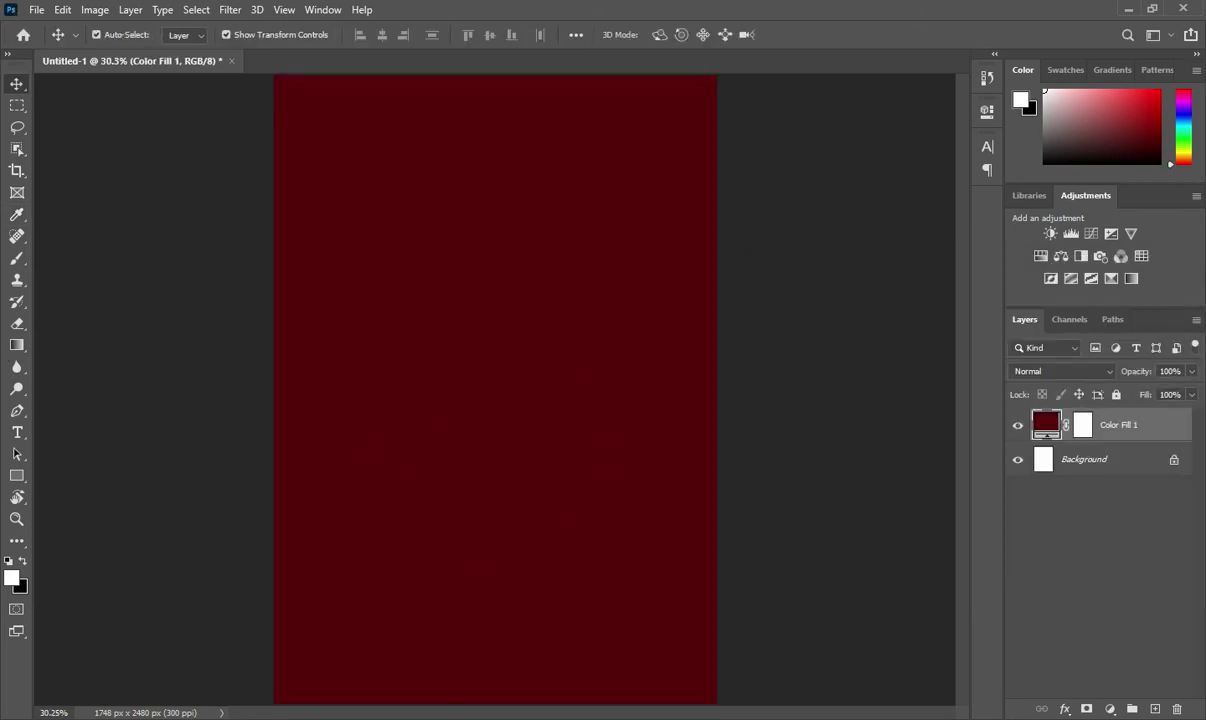
pyautogui.hotkey('alt', 'Tab')
# Place COP-LOGO-2 scaled to about 23% in the page's top-left corner.
pyautogui.click(674, 340)
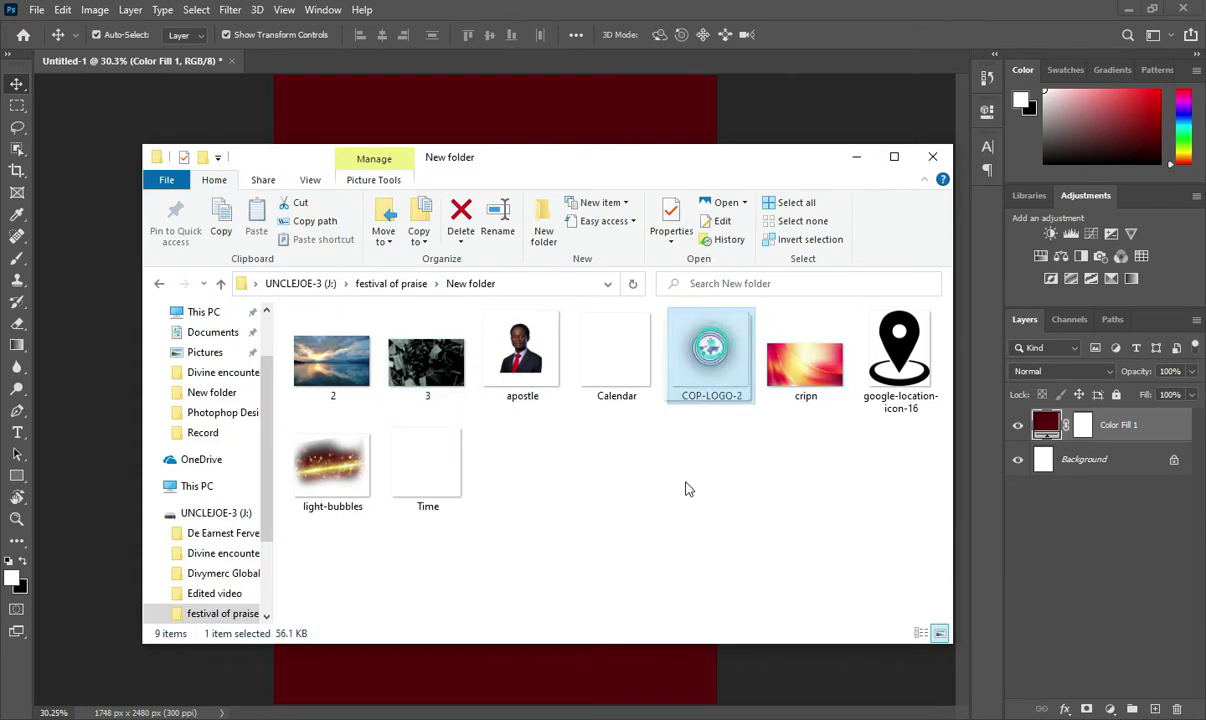
pyautogui.moveTo(710, 355); pyautogui.dragTo(520, 695)
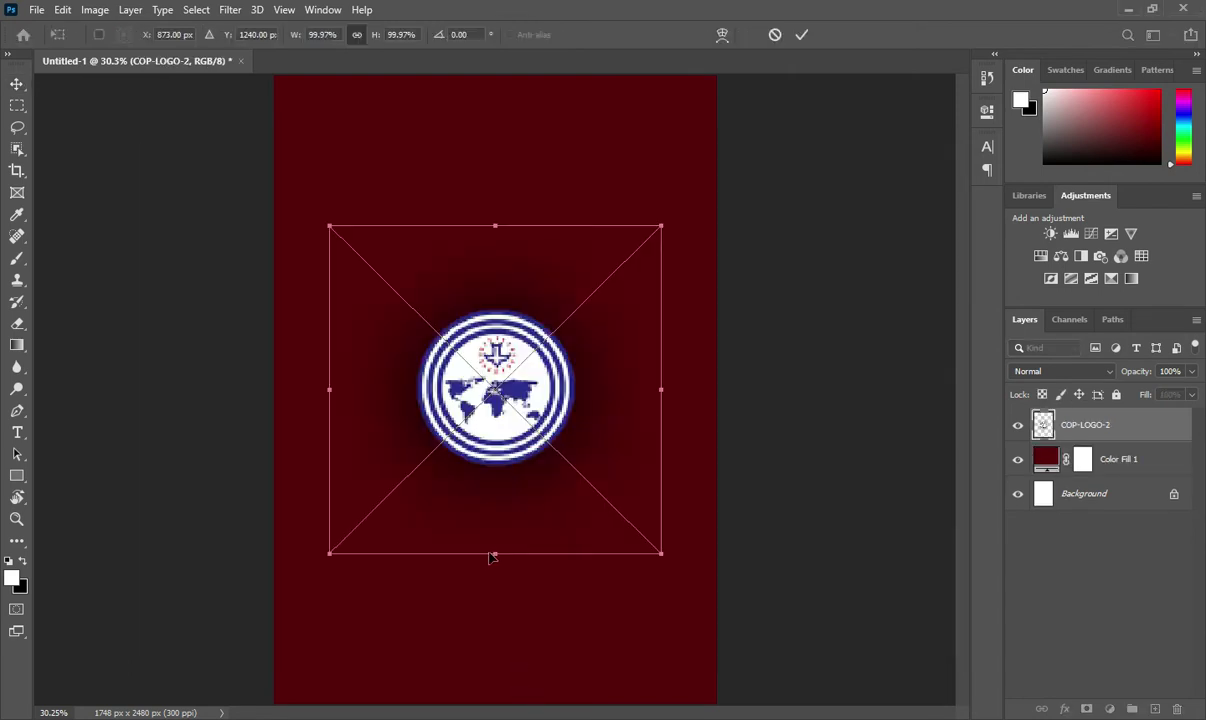
pyautogui.moveTo(493, 554); pyautogui.dragTo(494, 301)
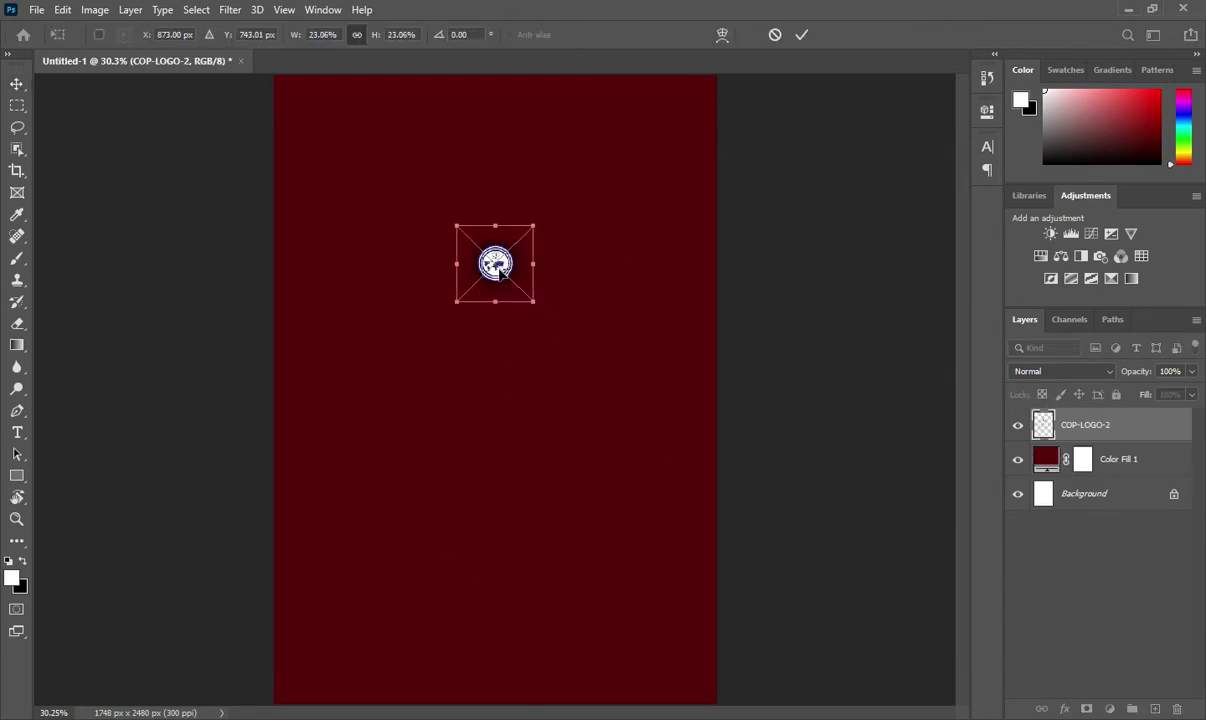
pyautogui.moveTo(480, 245); pyautogui.dragTo(297, 95)
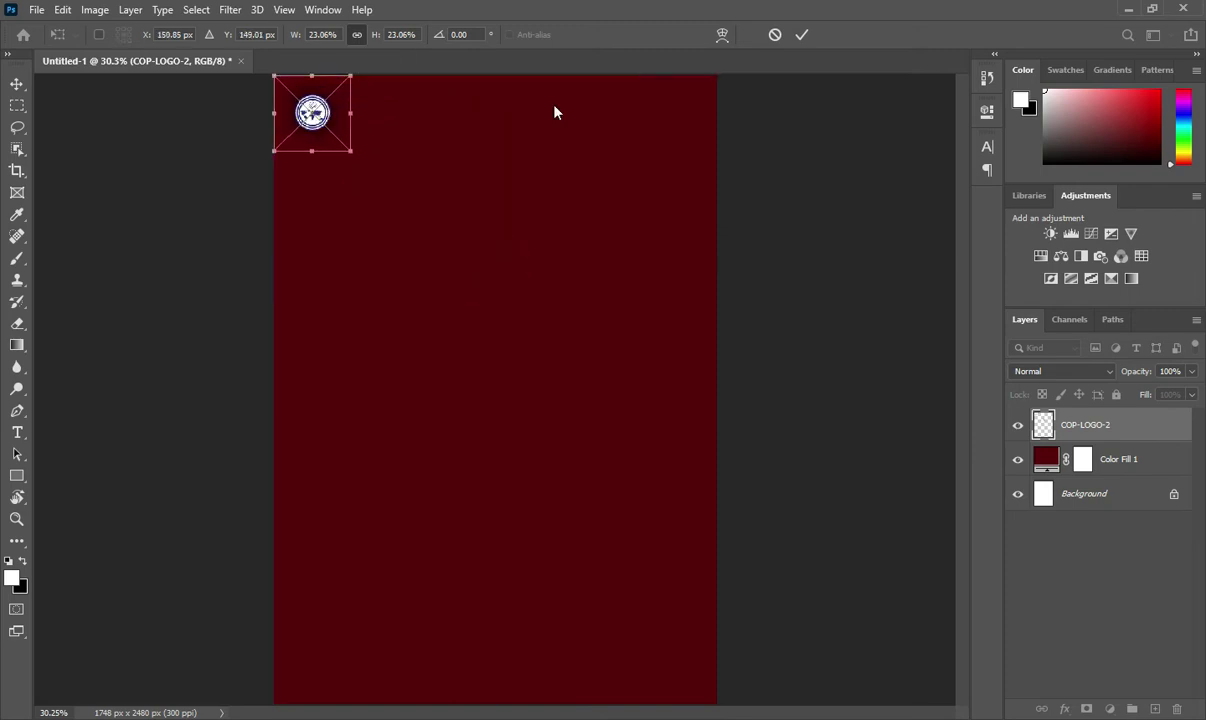
pyautogui.click(801, 35)
pyautogui.moveTo(324, 118); pyautogui.dragTo(318, 117)
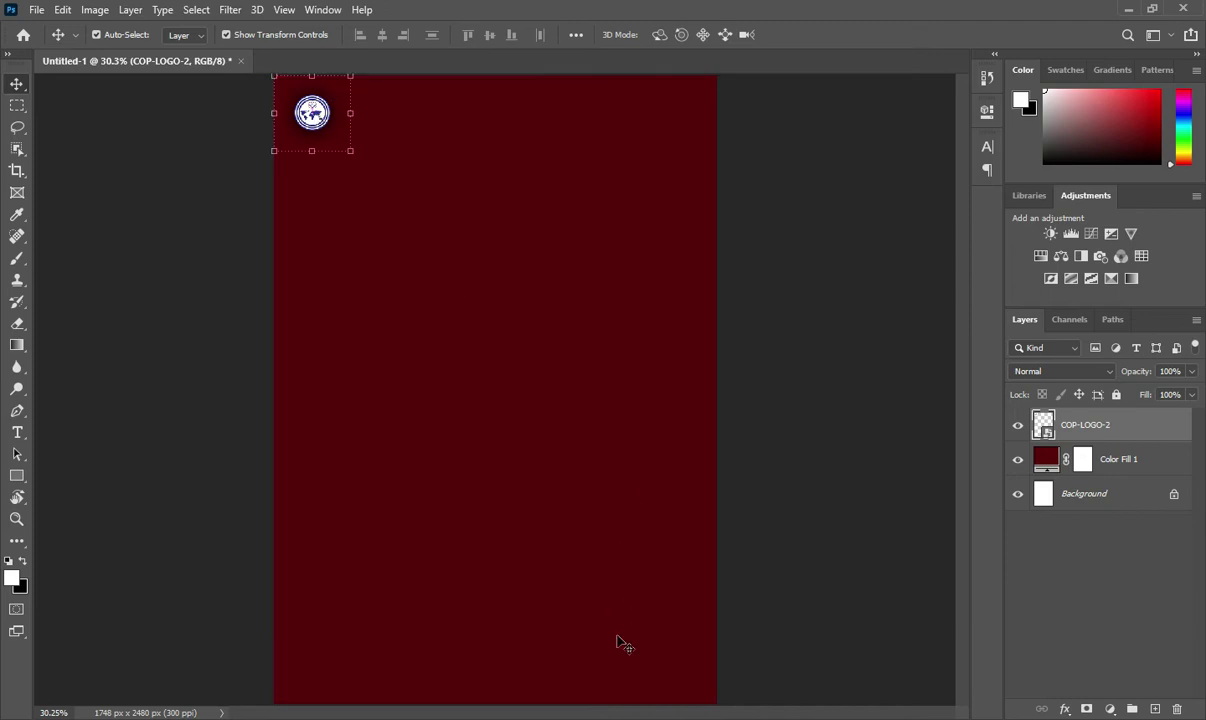
# Paste 'SHEPHARD HOUSE MINISTRY / APO DISTRICT AREA, ABUJA' from the notes as text near the top.
pyautogui.hotkey('alt', 'Tab')
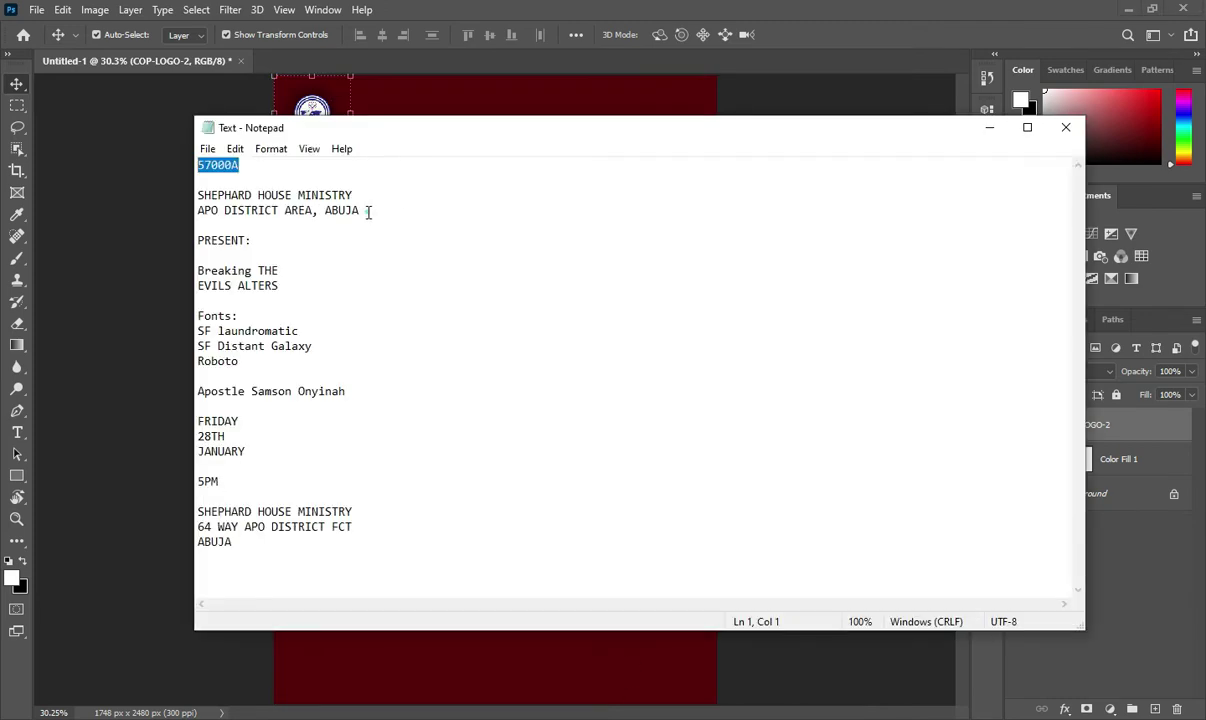
pyautogui.moveTo(369, 212); pyautogui.dragTo(205, 194)
pyautogui.hotkey('ctrl', 'c')
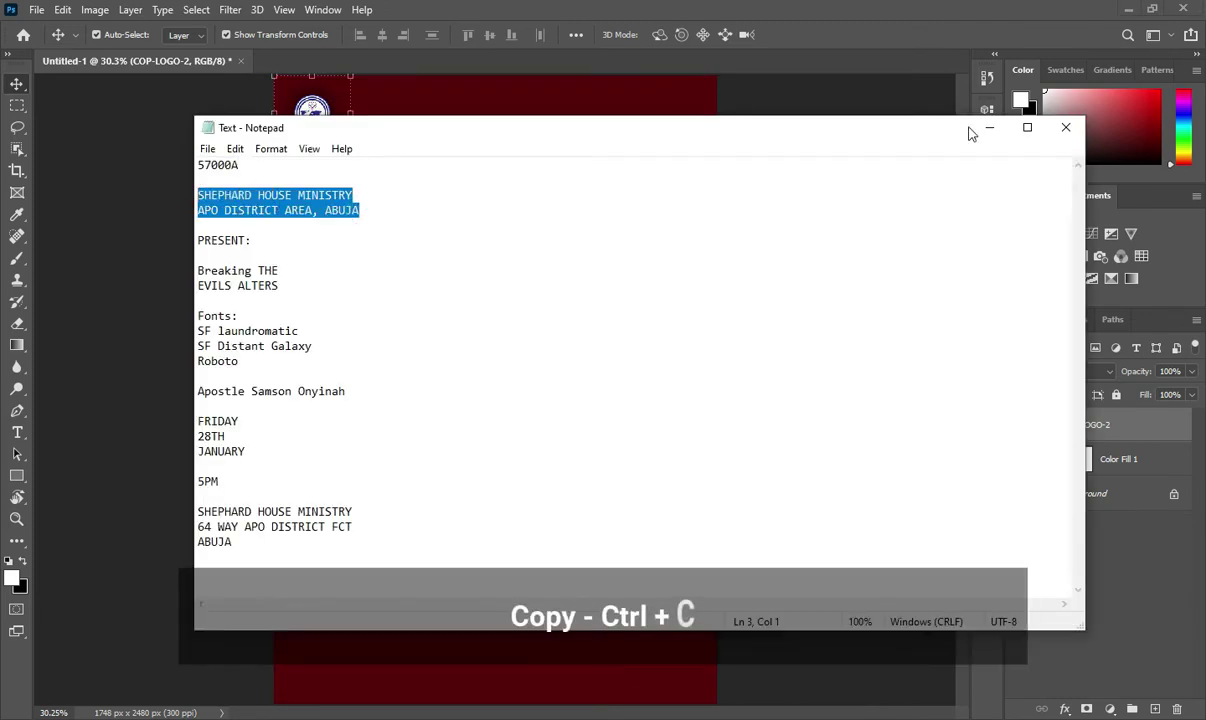
pyautogui.click(989, 127)
pyautogui.press('t')
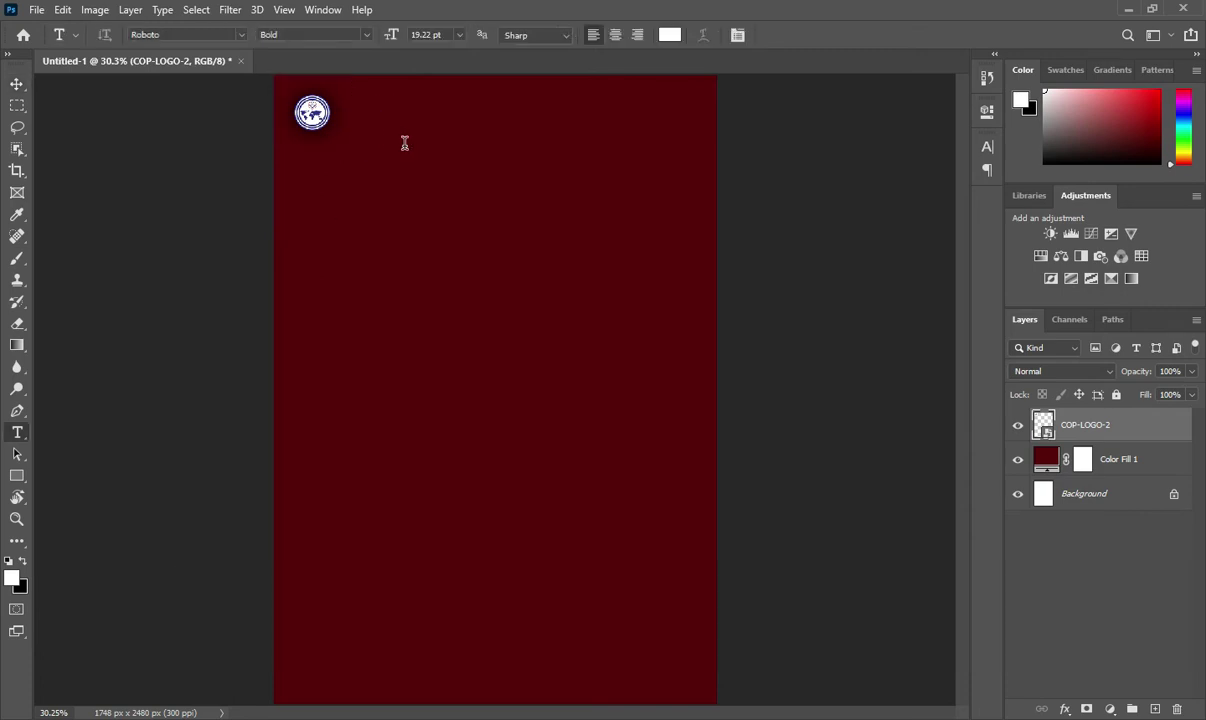
pyautogui.click(385, 136)
pyautogui.hotkey('ctrl', 'v')
pyautogui.click(801, 37)
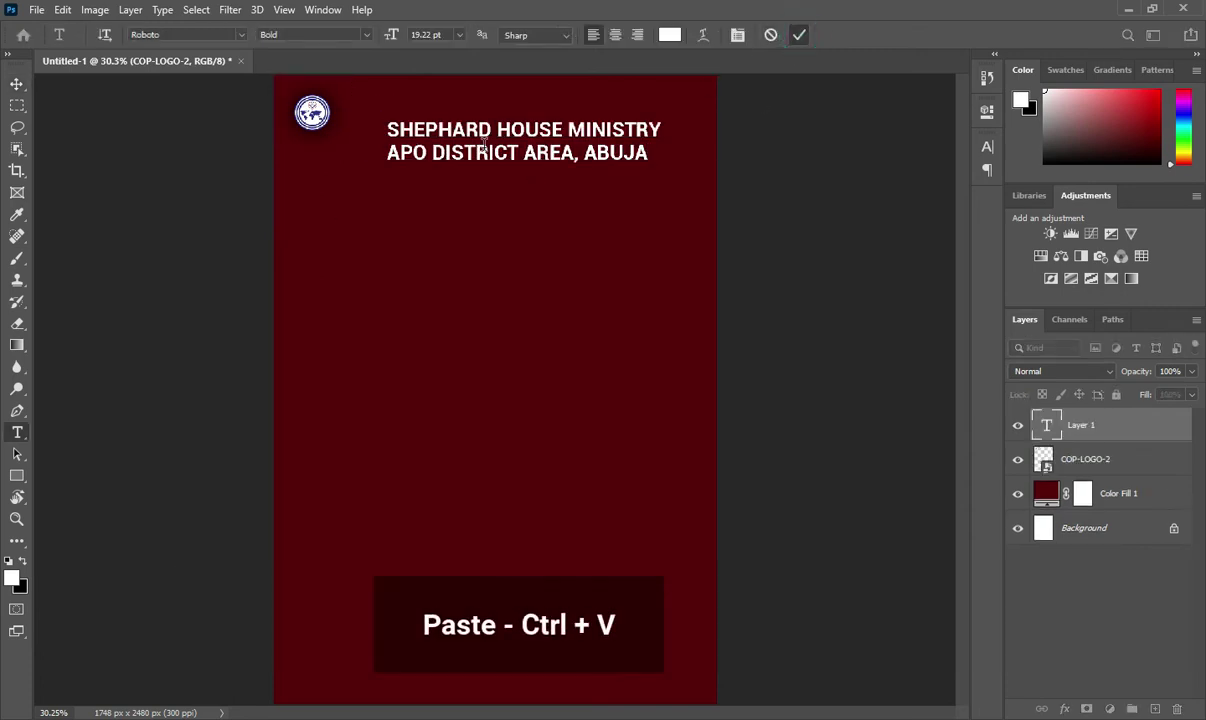
# Scale the ministry text down so it sits beside the logo.
pyautogui.scroll(1, 634, 141)
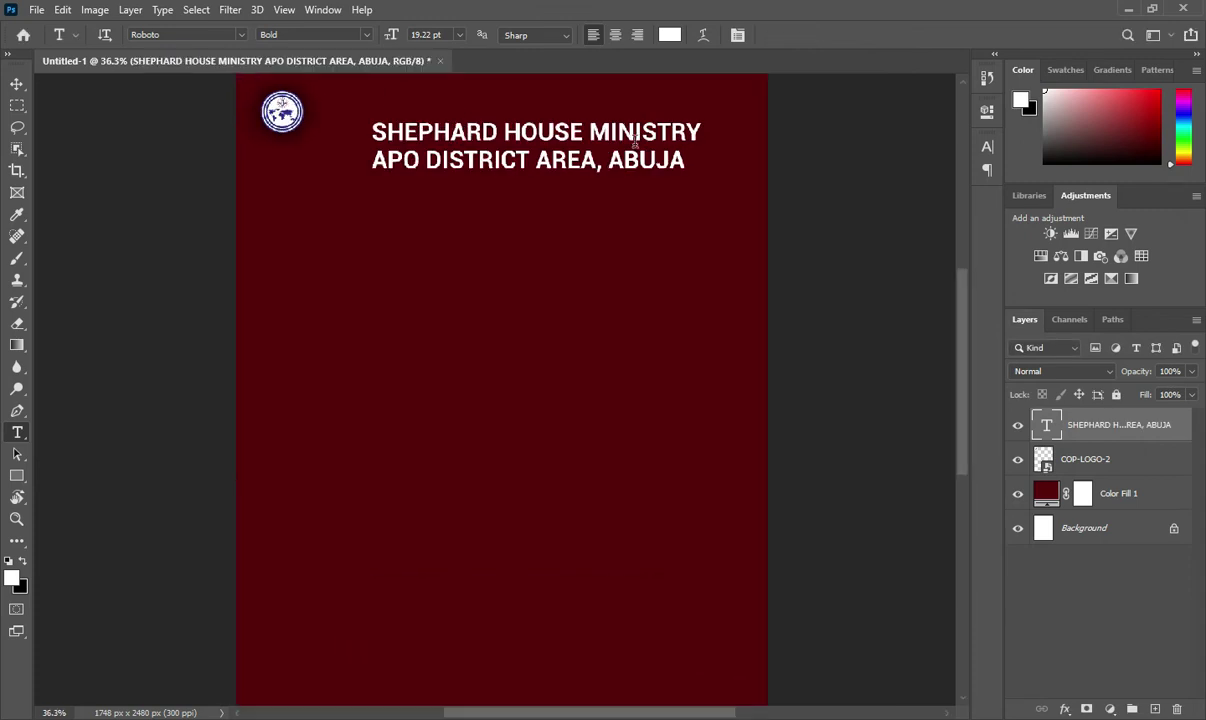
pyautogui.click(17, 85)
pyautogui.moveTo(704, 174)
pyautogui.mouseDown()
pyautogui.moveTo(537, 121)
pyautogui.moveTo(413, 109)
pyautogui.mouseUp()
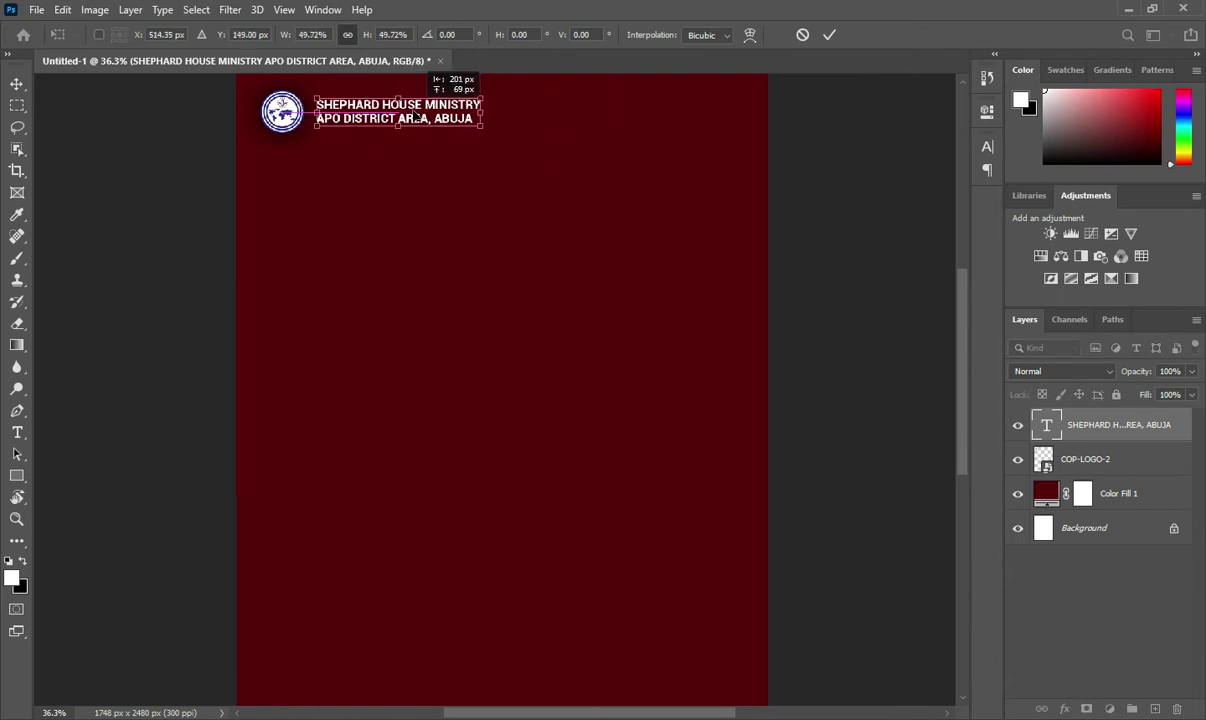
pyautogui.click(827, 36)
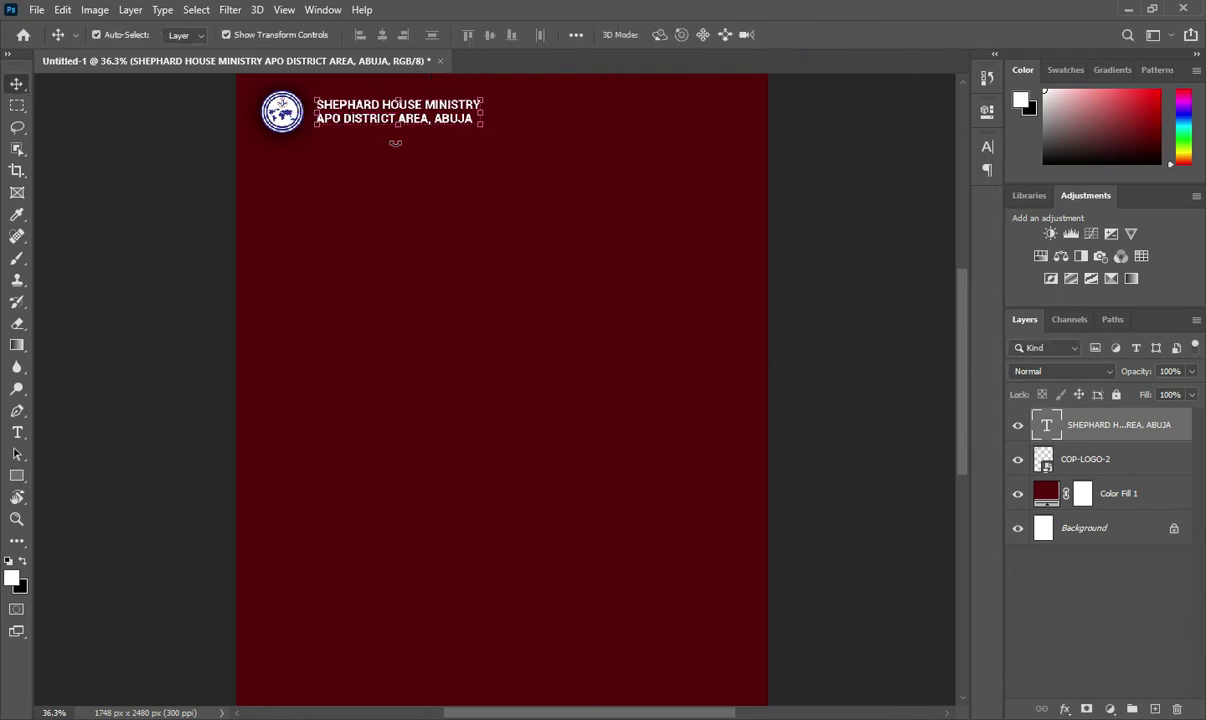
pyautogui.click(848, 226)
pyautogui.scroll(-2, 425, 134)
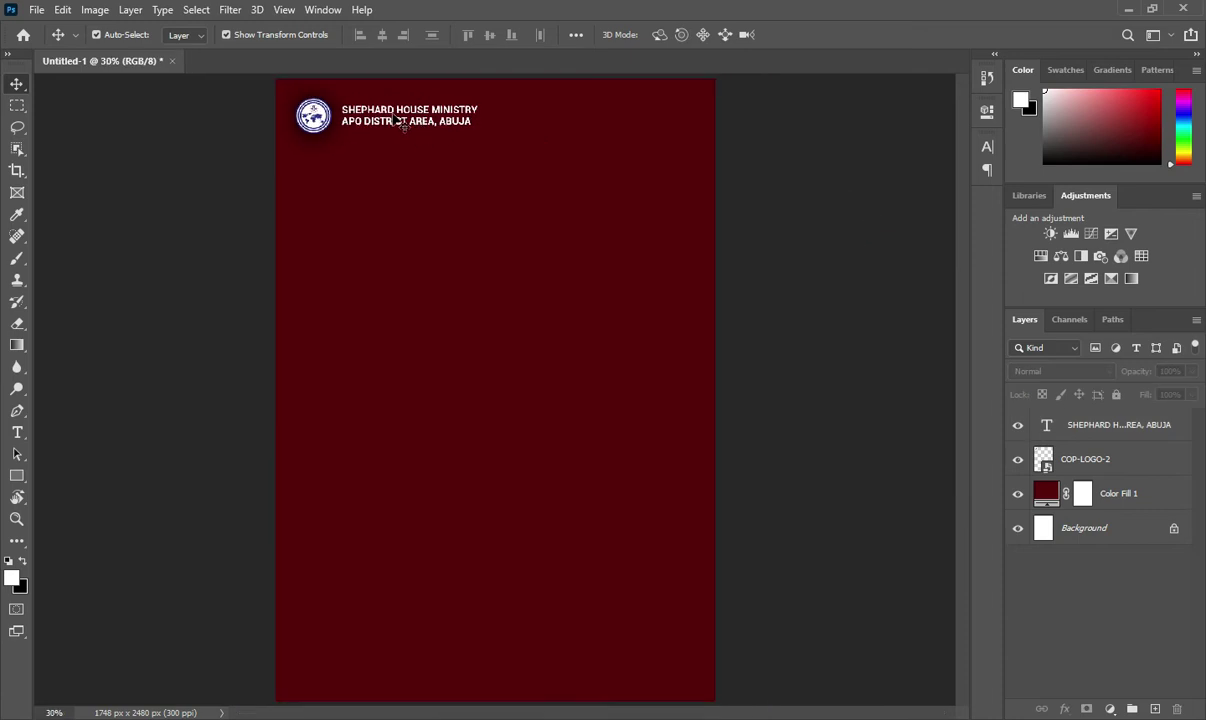
pyautogui.click(395, 118)
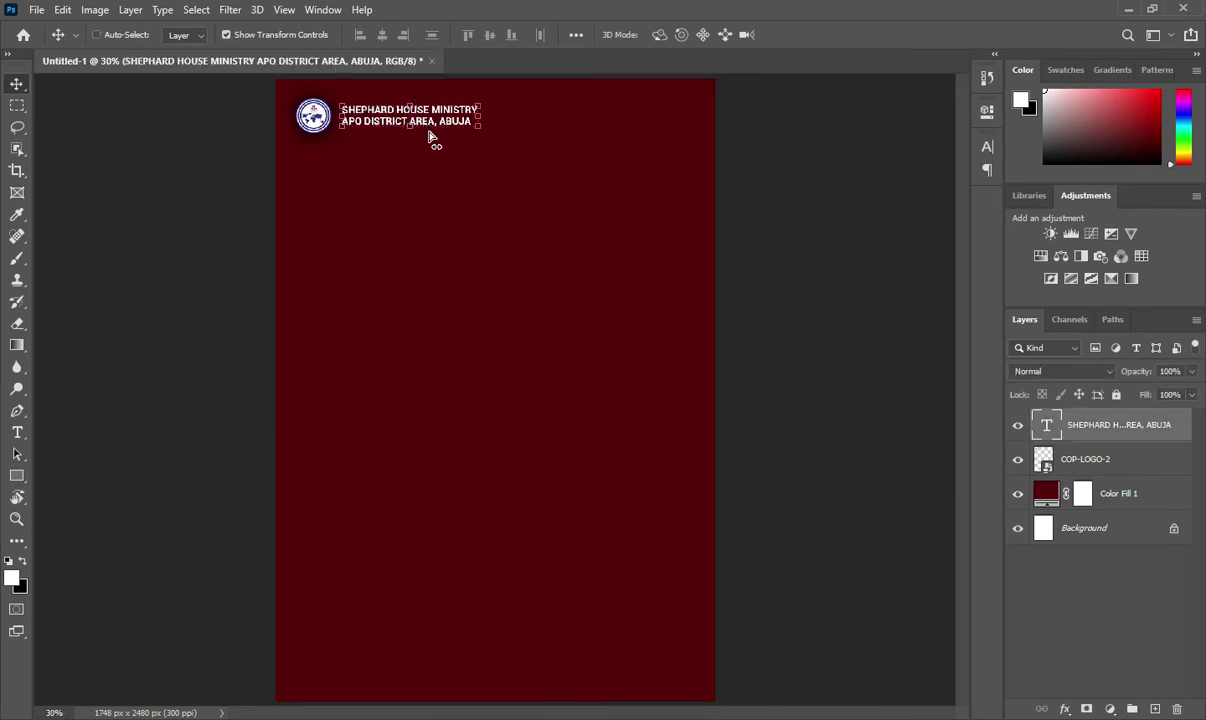
# Duplicate the ministry text lower on the page and change its words to PRESENT:.
pyautogui.hotkey('ctrl', 'j')
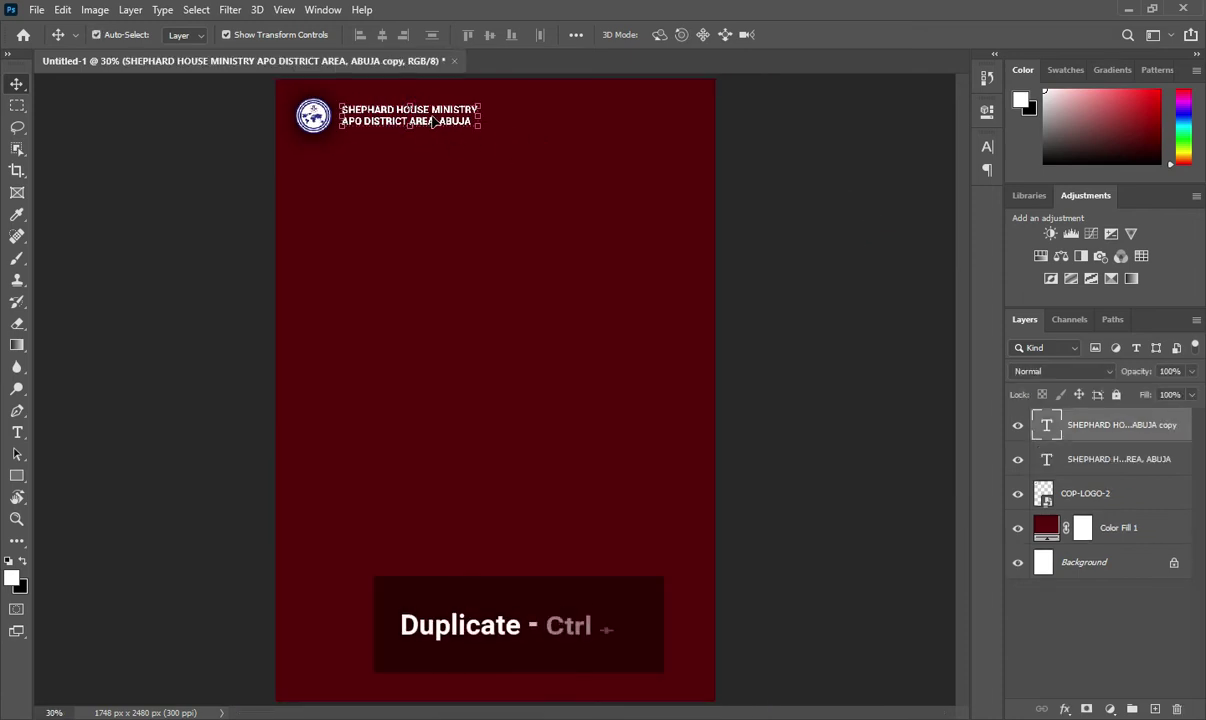
pyautogui.moveTo(436, 121); pyautogui.dragTo(503, 221)
pyautogui.doubleClick(503, 216)
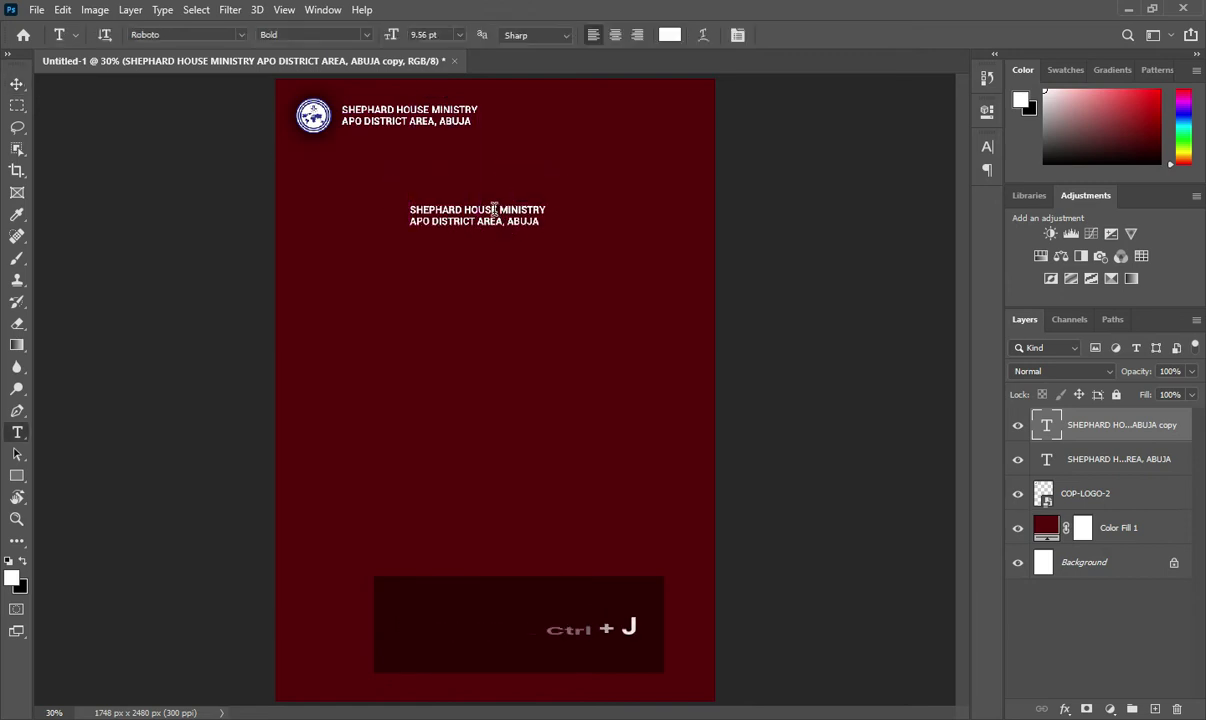
pyautogui.hotkey('ctrl', 'a')
pyautogui.hotkey('ctrl', 'c')
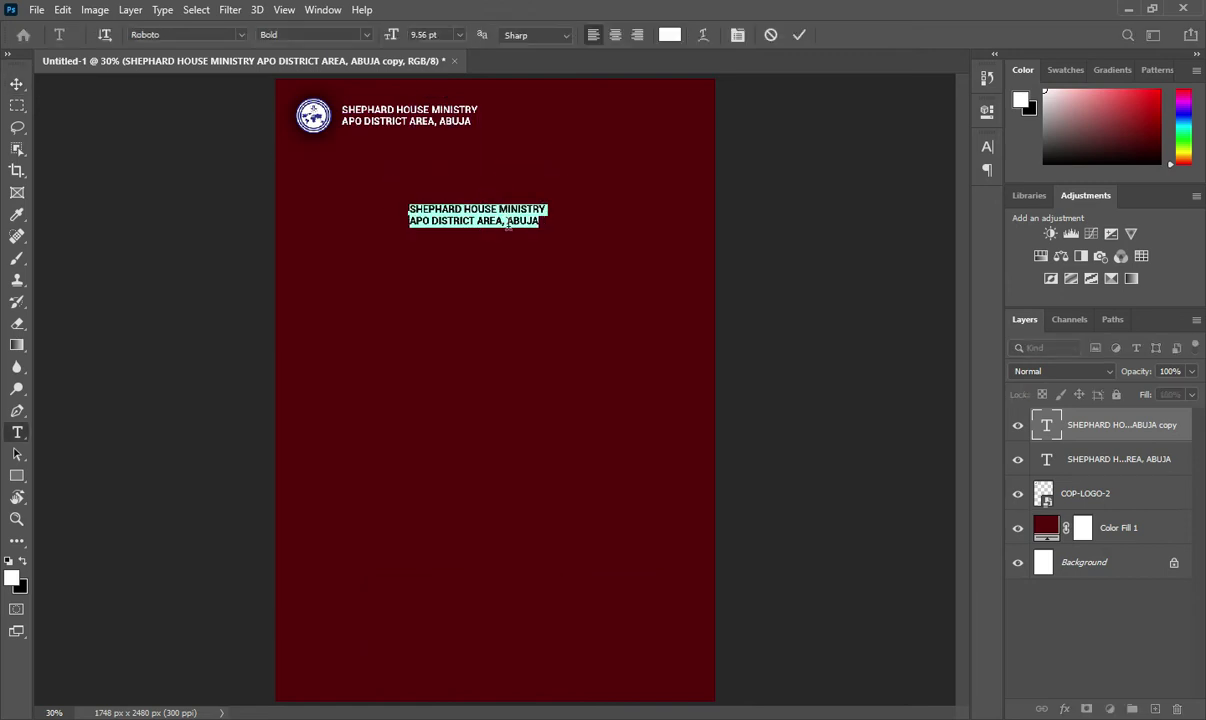
pyautogui.click(686, 716)
pyautogui.moveTo(336, 240); pyautogui.dragTo(198, 240)
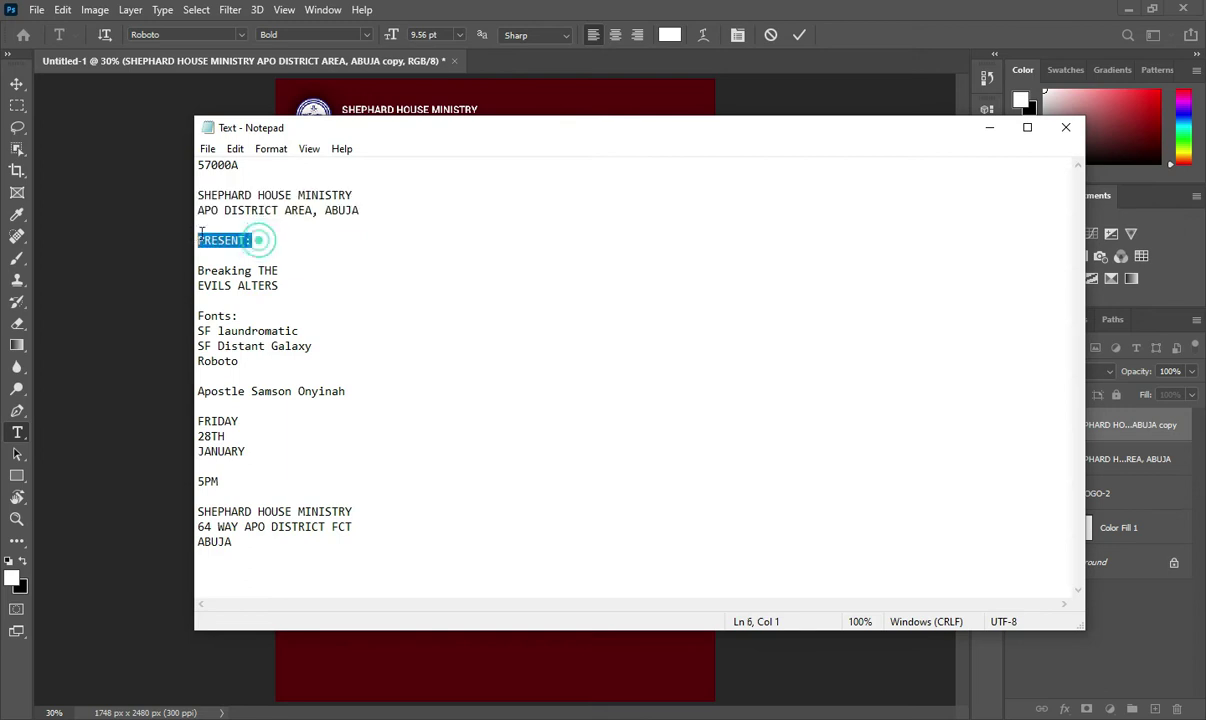
pyautogui.click(989, 127)
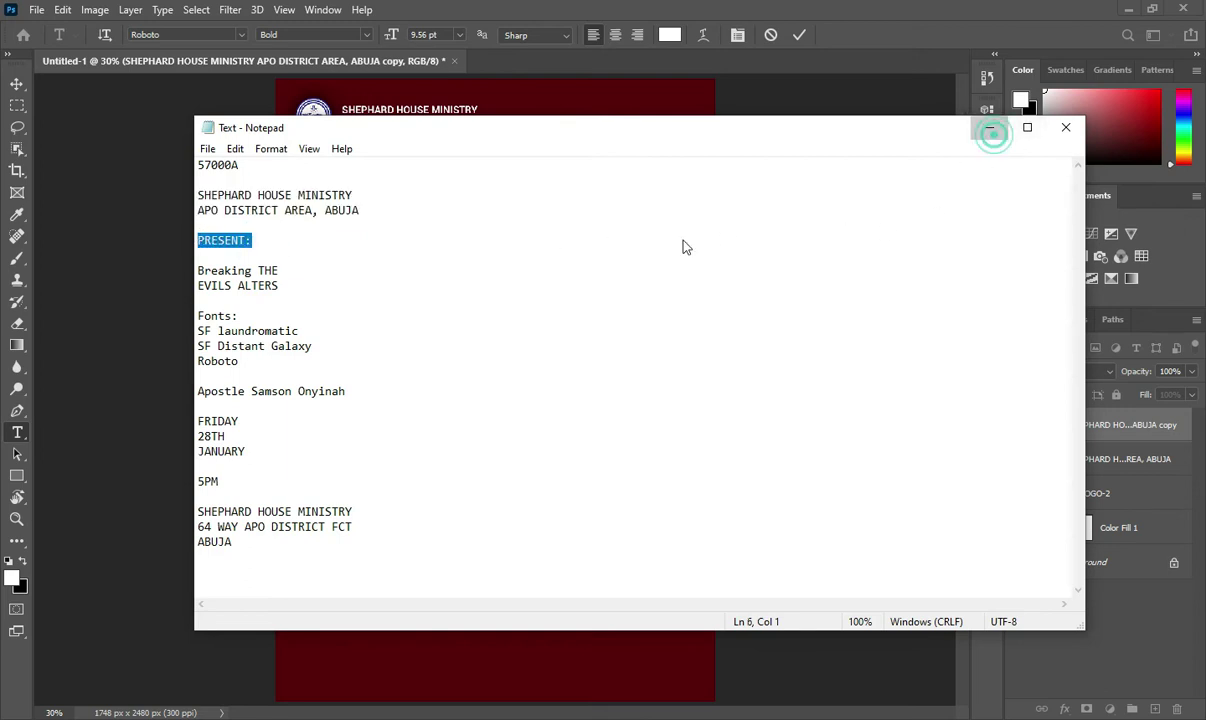
pyautogui.hotkey('ctrl', 'v')
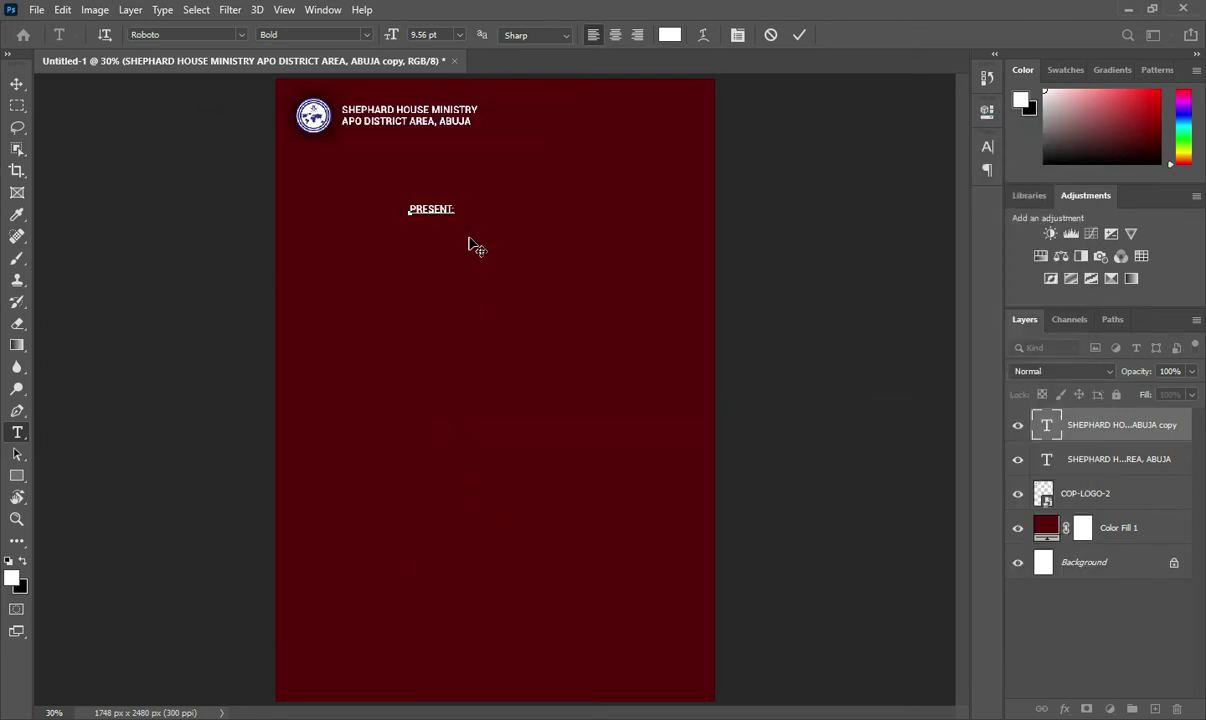
pyautogui.click(798, 38)
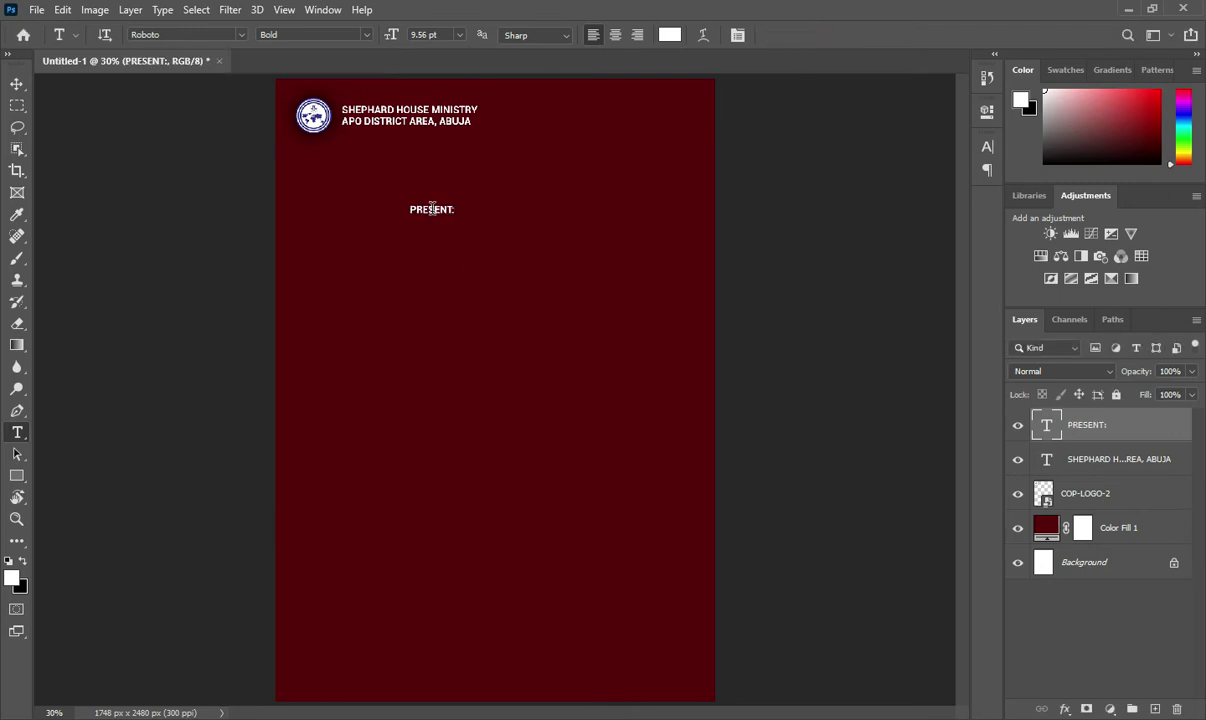
pyautogui.moveTo(440, 218); pyautogui.dragTo(502, 230)
# Widen PRESENT: letter tracking to 700 and shift it toward the page centre.
pyautogui.click(987, 146)
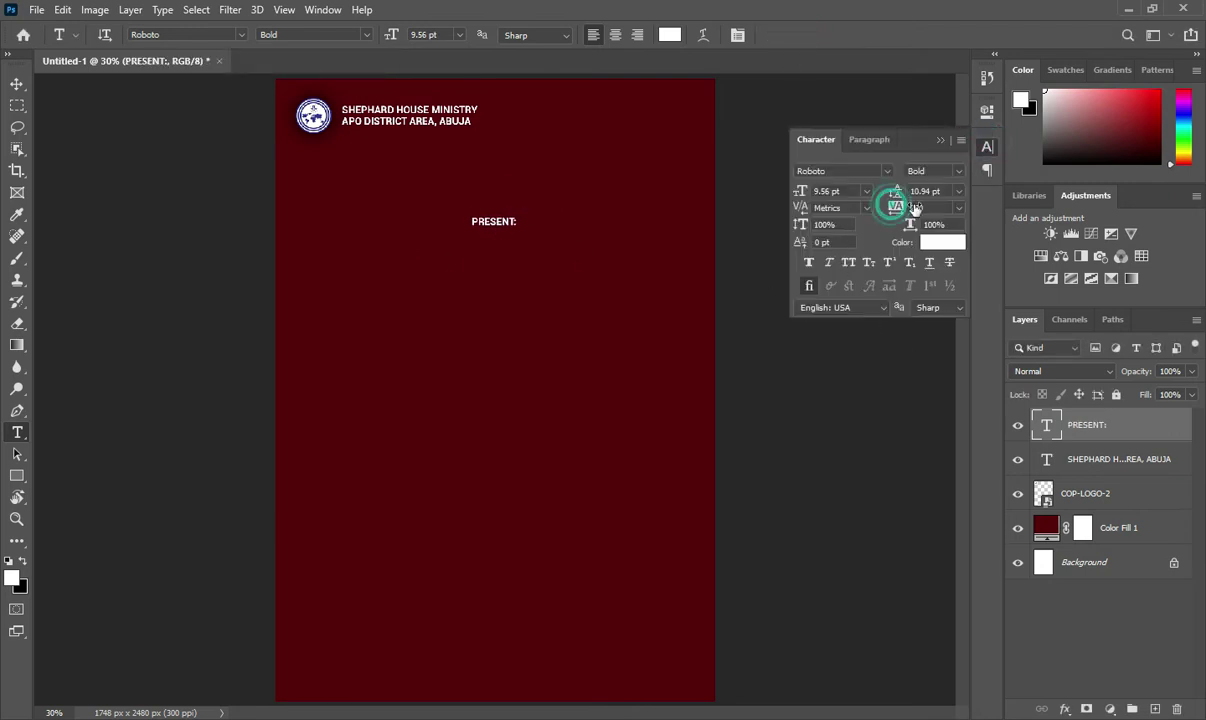
pyautogui.moveTo(893, 207); pyautogui.dragTo(920, 206)
pyautogui.click(939, 141)
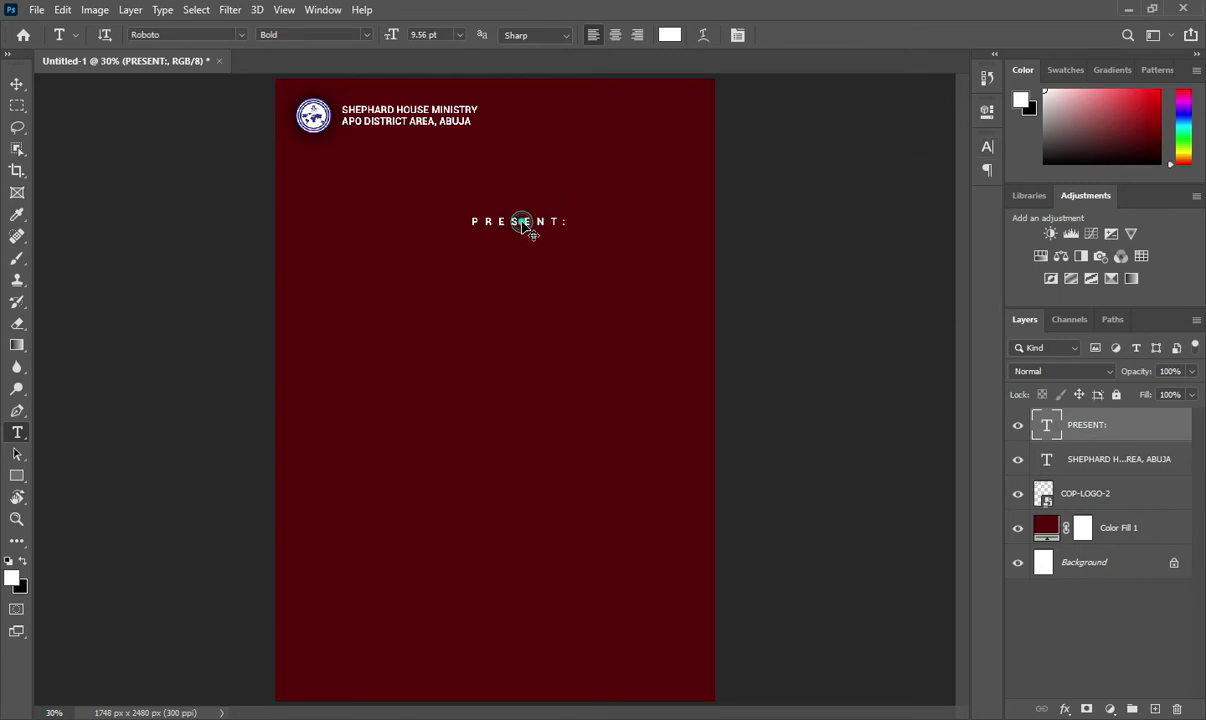
pyautogui.moveTo(522, 224); pyautogui.dragTo(493, 226)
pyautogui.click(22, 86)
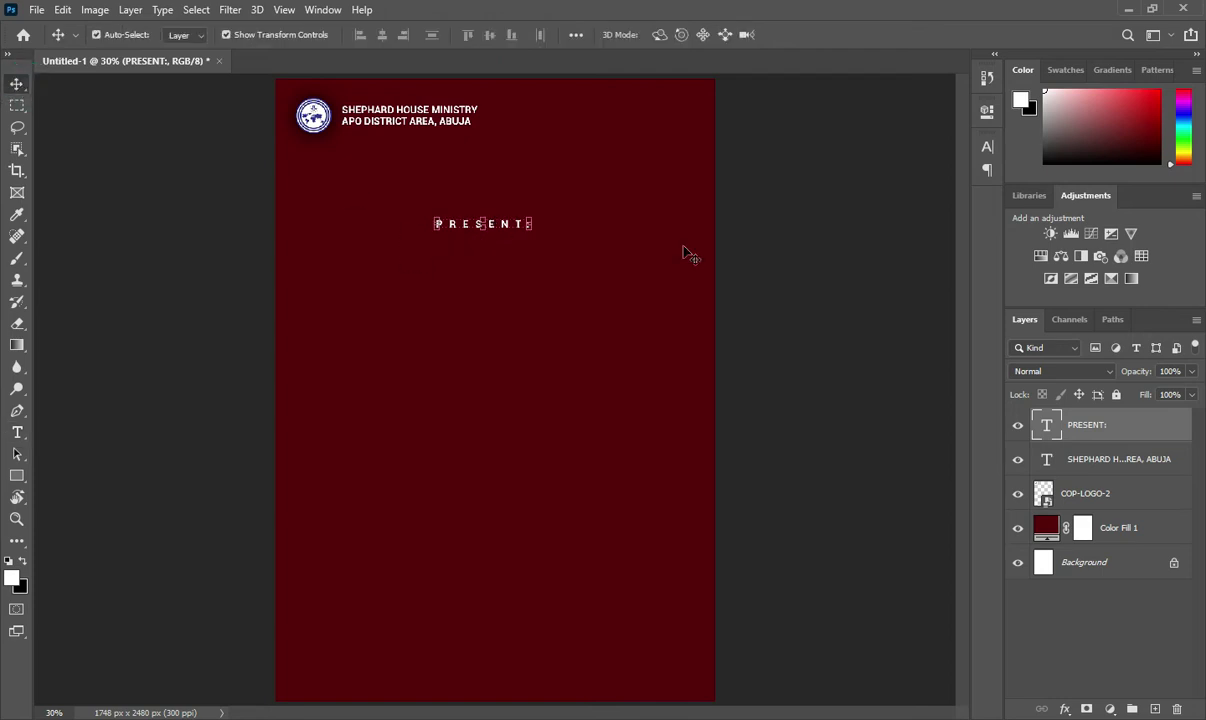
pyautogui.click(740, 261)
pyautogui.hotkey('ctrl', '-')
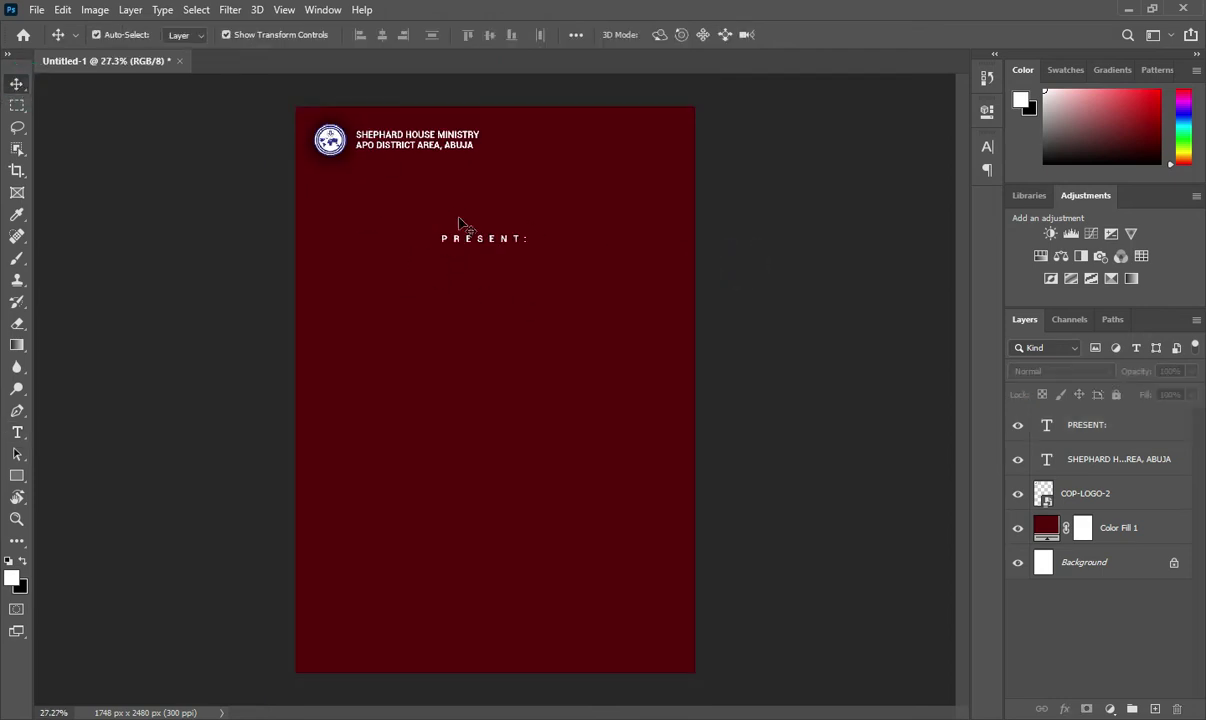
pyautogui.scroll(1, 462, 234)
# Duplicate the ministry text below PRESENT: and change its words to 3HOURS.
pyautogui.click(420, 118)
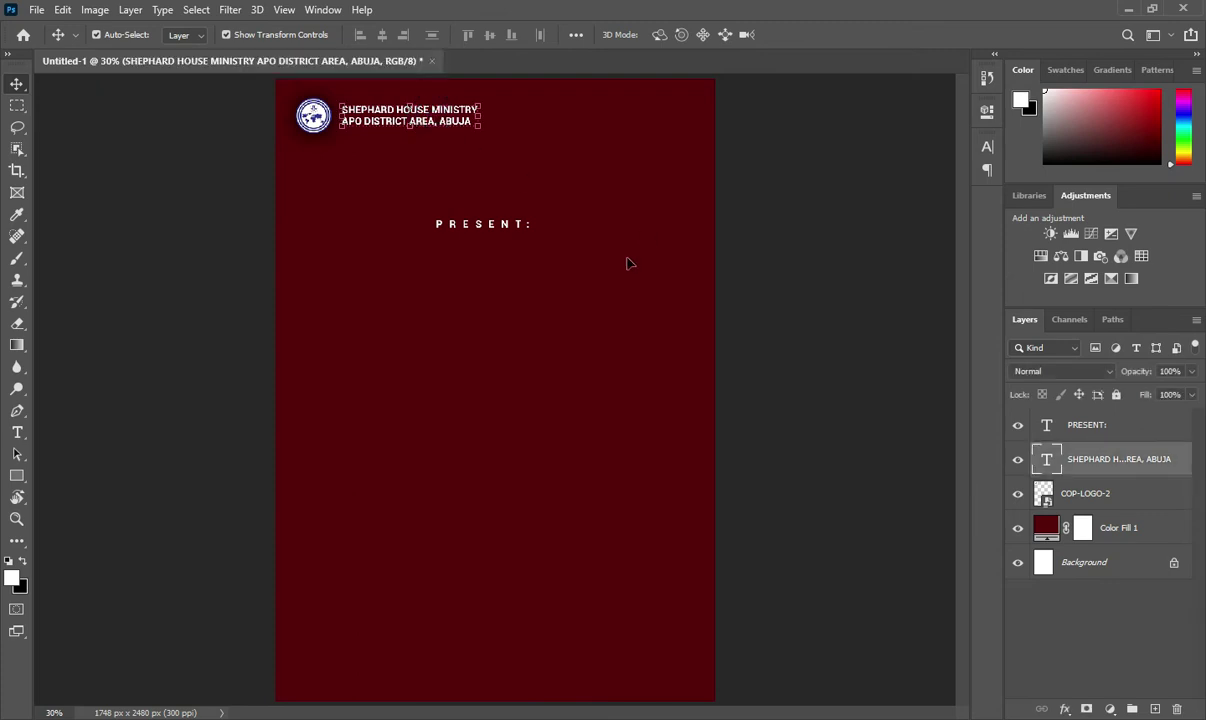
pyautogui.hotkey('ctrl', 'j')
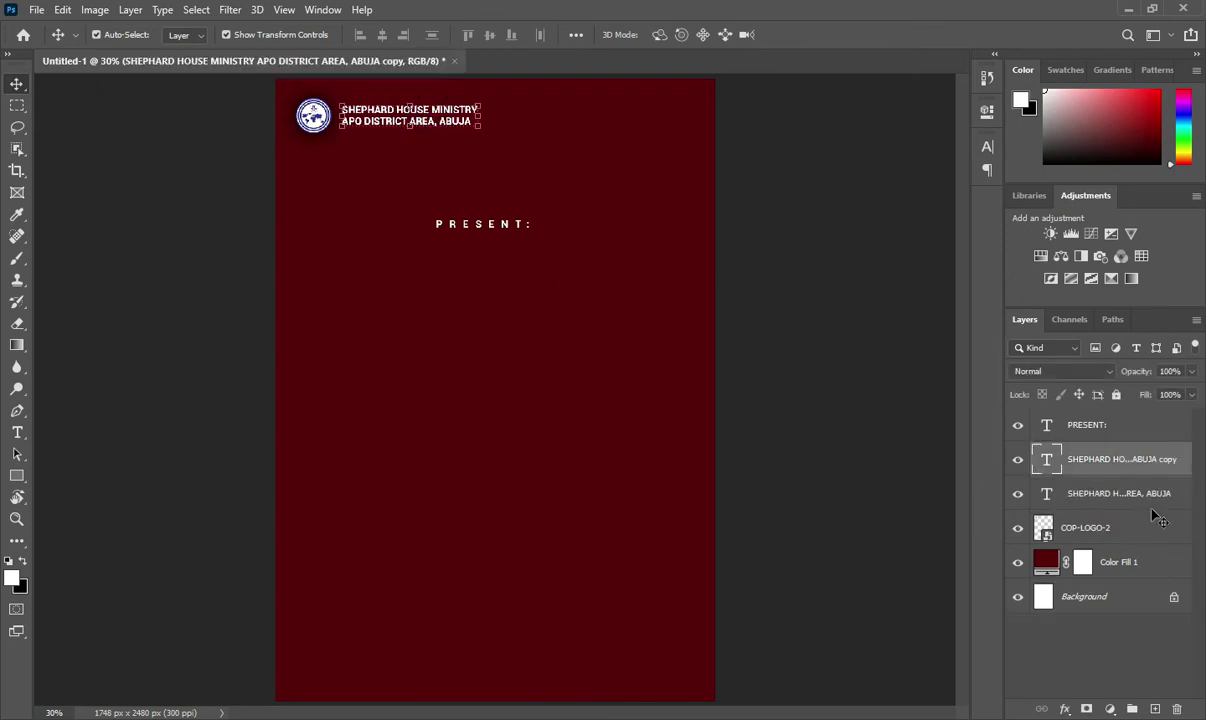
pyautogui.moveTo(420, 121); pyautogui.dragTo(503, 281)
pyautogui.doubleClick(497, 285)
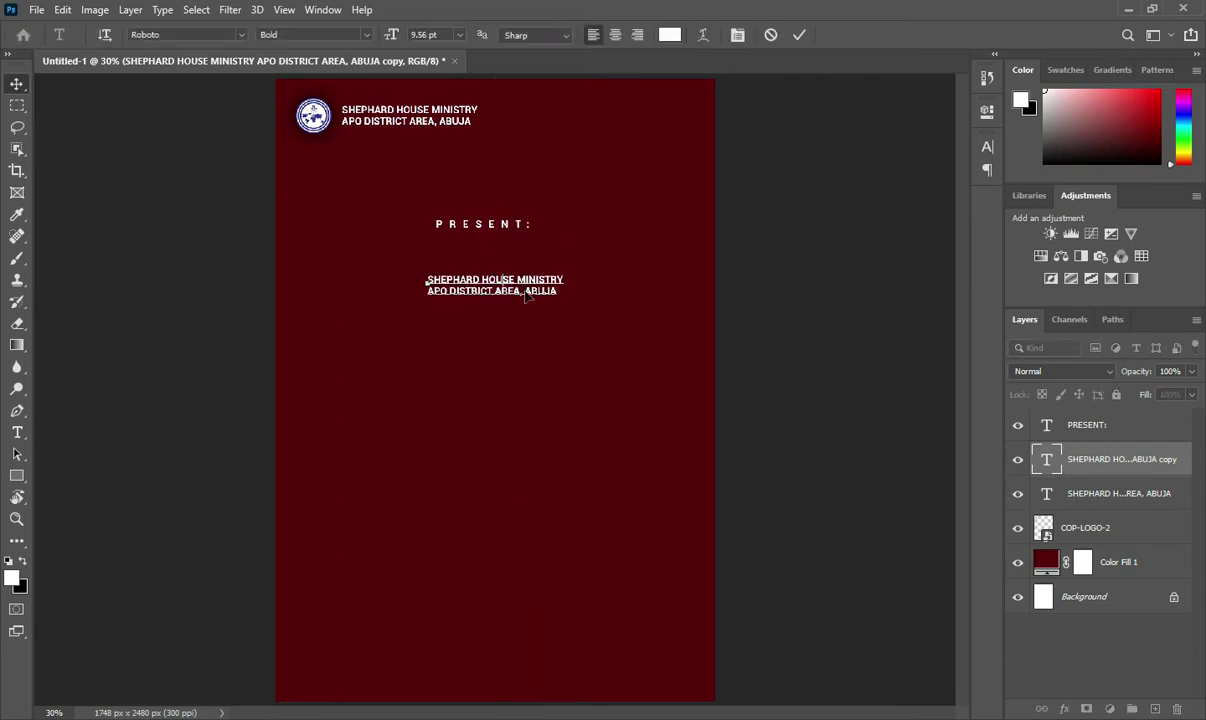
pyautogui.hotkey('alt', 'Tab')
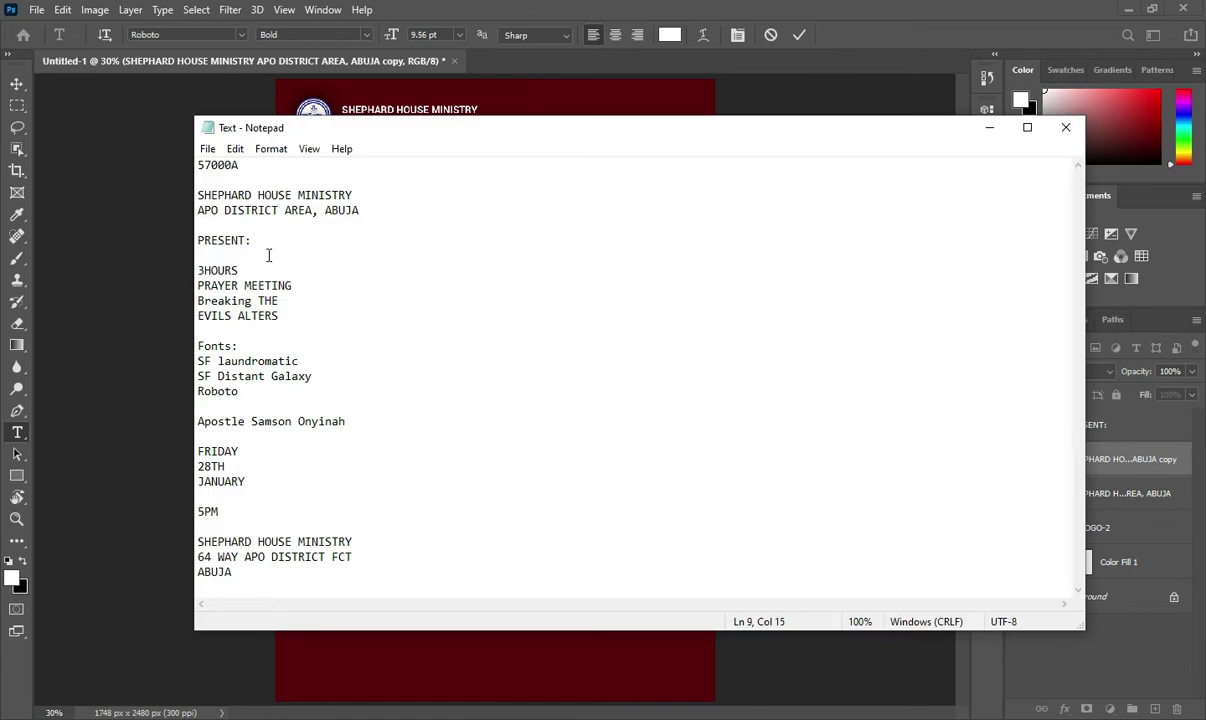
pyautogui.click(247, 258)
pyautogui.press('Down')
pyautogui.press('Down')
pyautogui.doubleClick(229, 270)
pyautogui.hotkey('ctrl', 'c')
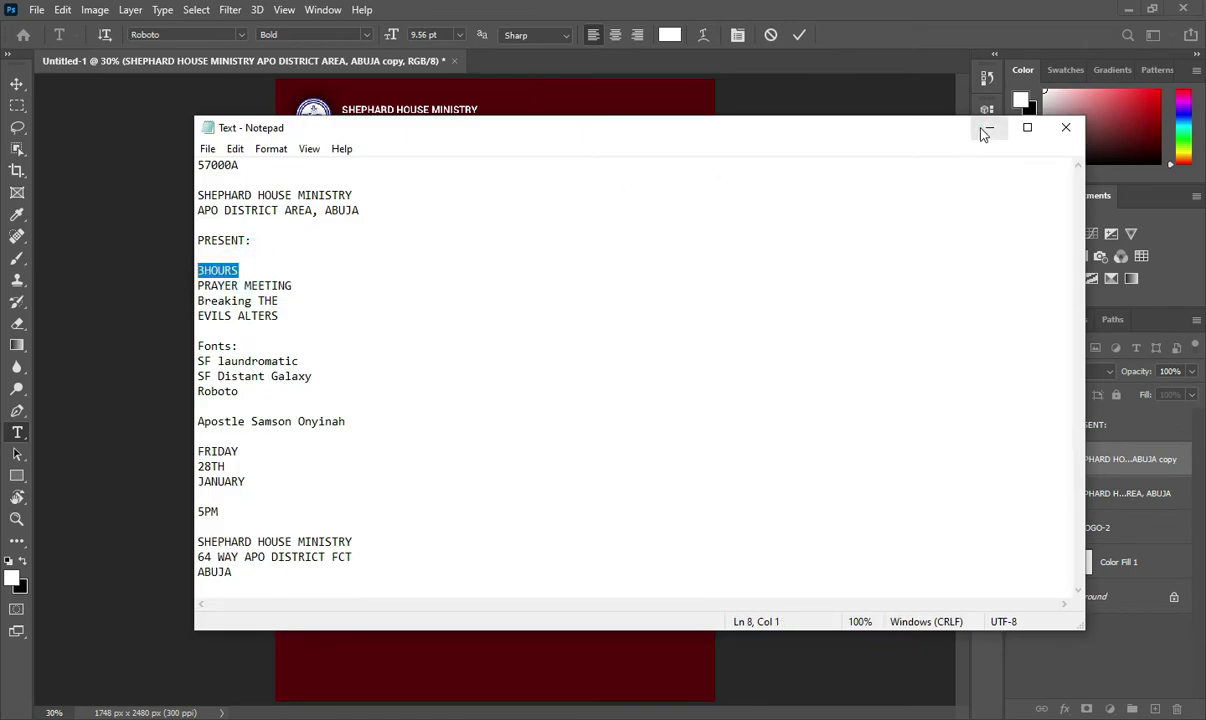
pyautogui.click(989, 127)
pyautogui.hotkey('ctrl', 'v')
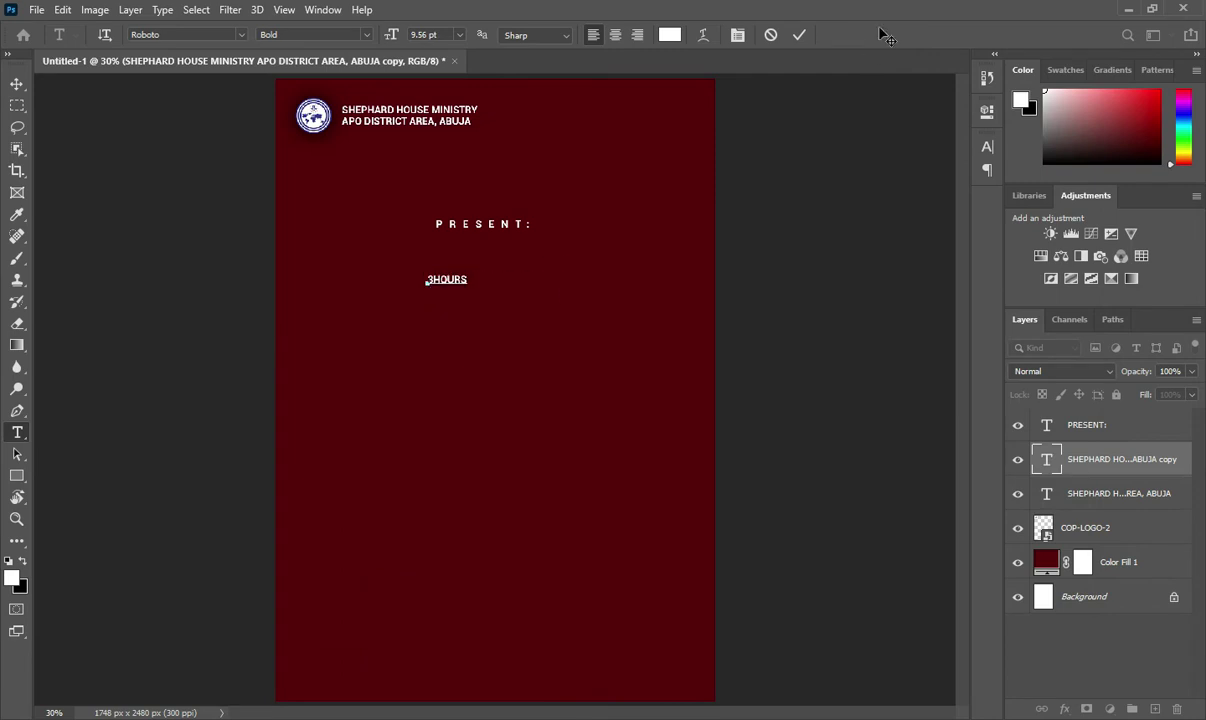
pyautogui.scroll(3, 368, 261)
pyautogui.click(390, 262)
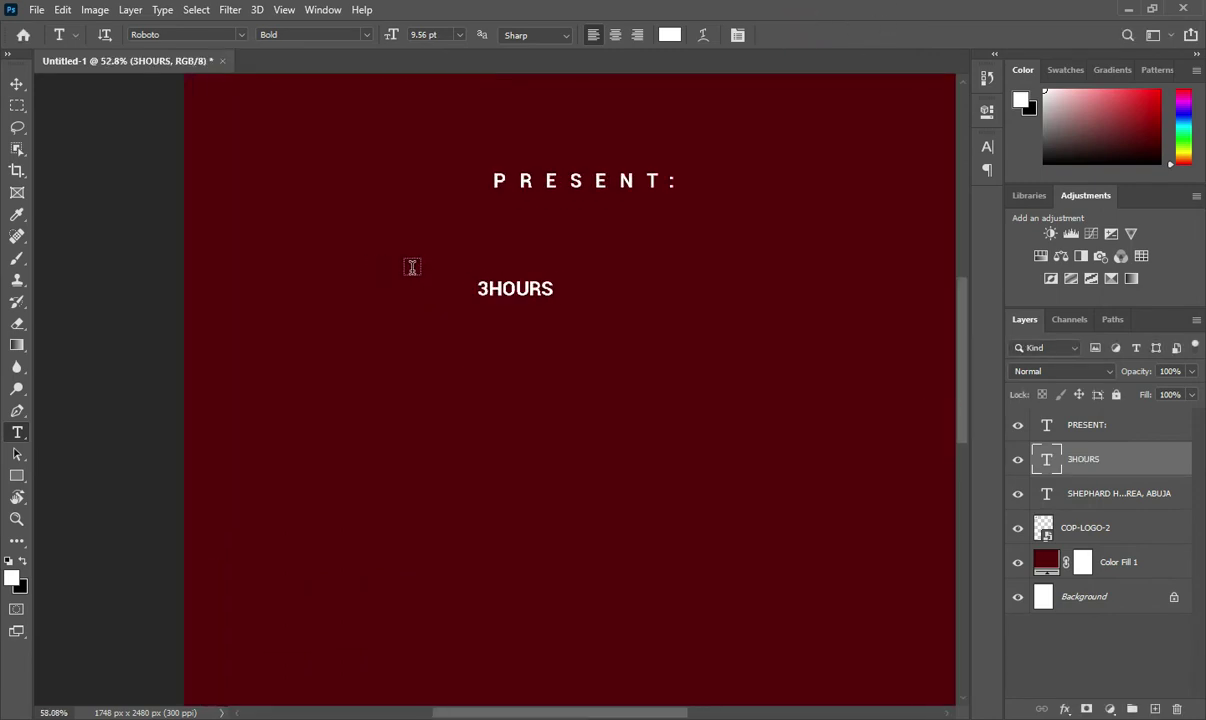
# Enlarge 3HOURS under PRESENT: and move its layer above PRESENT: in the stack.
pyautogui.click(17, 84)
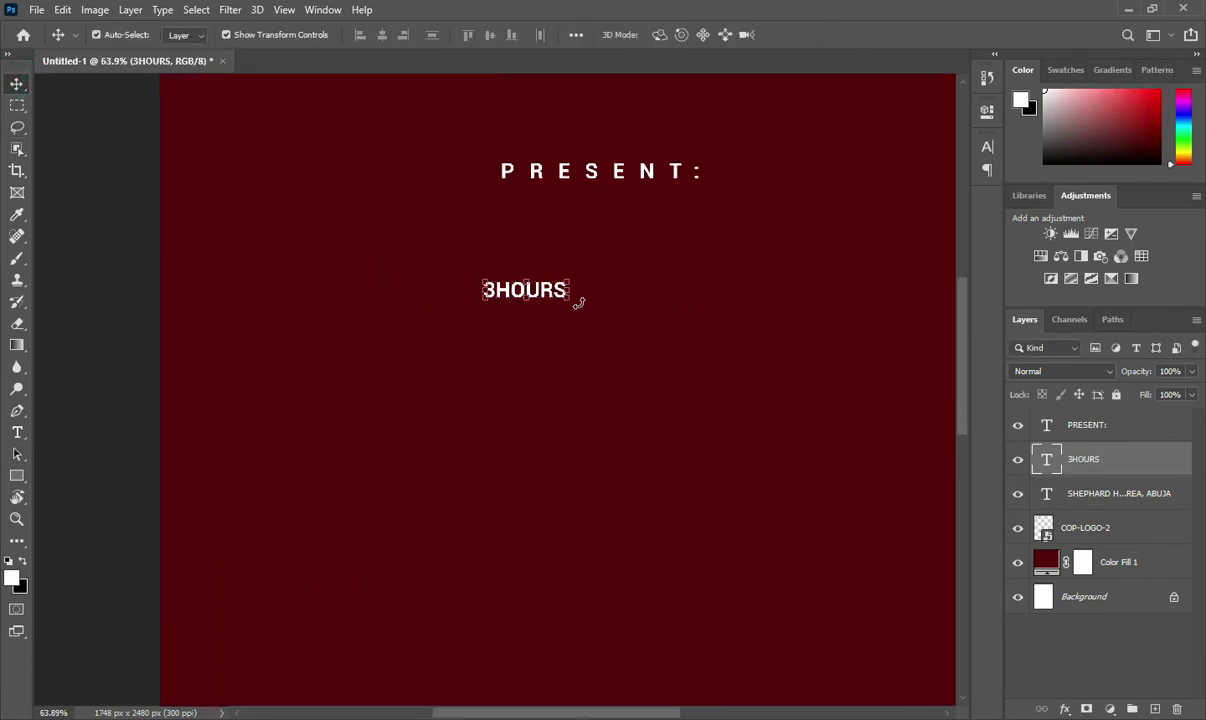
pyautogui.moveTo(570, 300)
pyautogui.mouseDown()
pyautogui.moveTo(681, 370)
pyautogui.moveTo(673, 330)
pyautogui.mouseUp()
pyautogui.moveTo(597, 322); pyautogui.dragTo(621, 343)
pyautogui.click(829, 34)
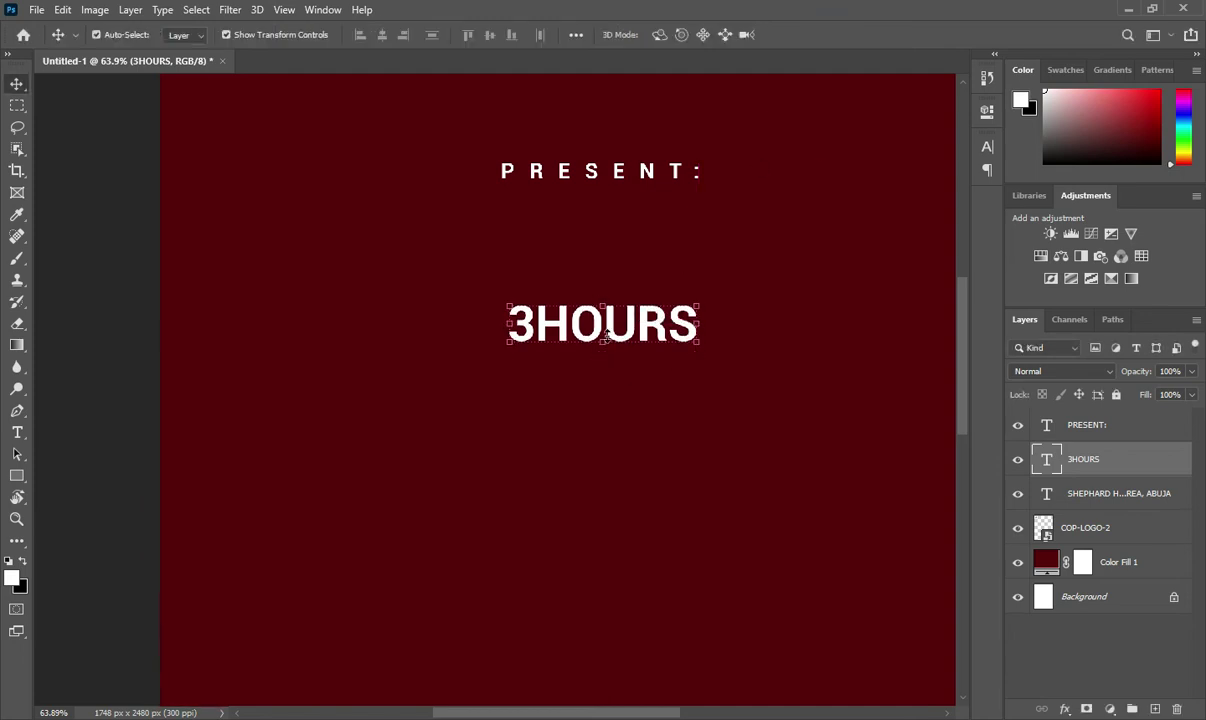
pyautogui.scroll(-1, 618, 322)
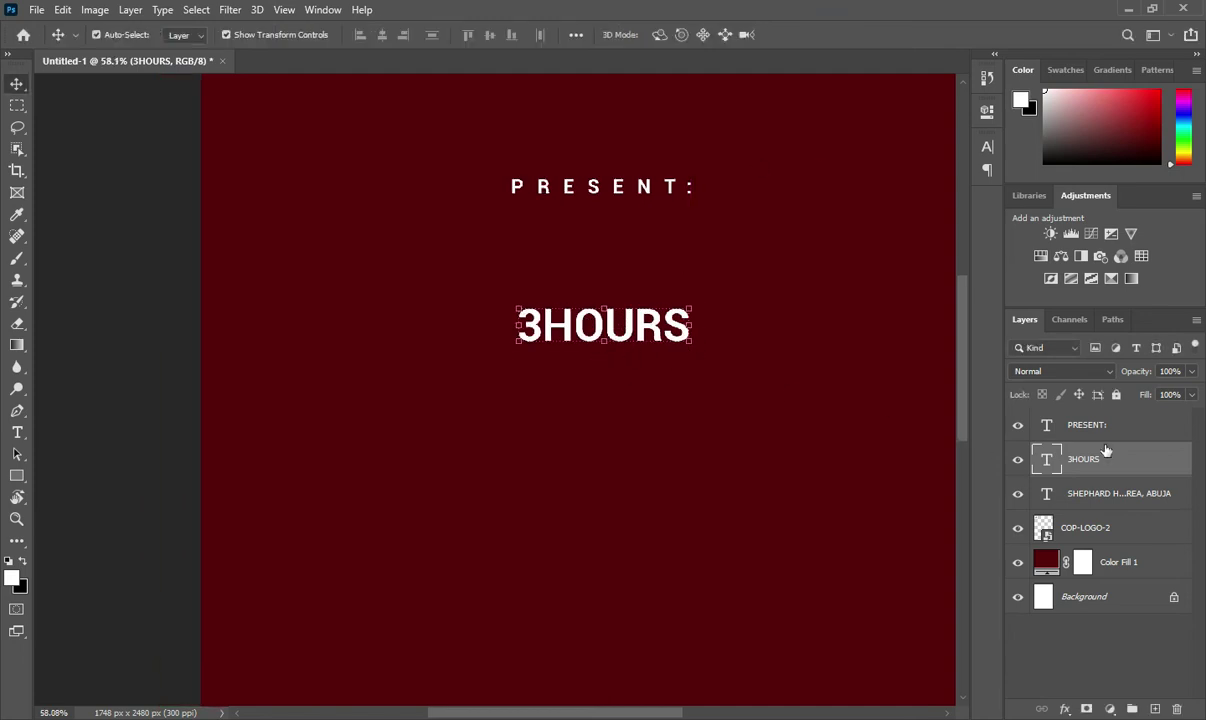
pyautogui.moveTo(1105, 452); pyautogui.dragTo(1105, 424)
# Duplicate 3HOURS just below itself and change the copy's text to PRAYER MEETING.
pyautogui.hotkey('ctrl', 'j')
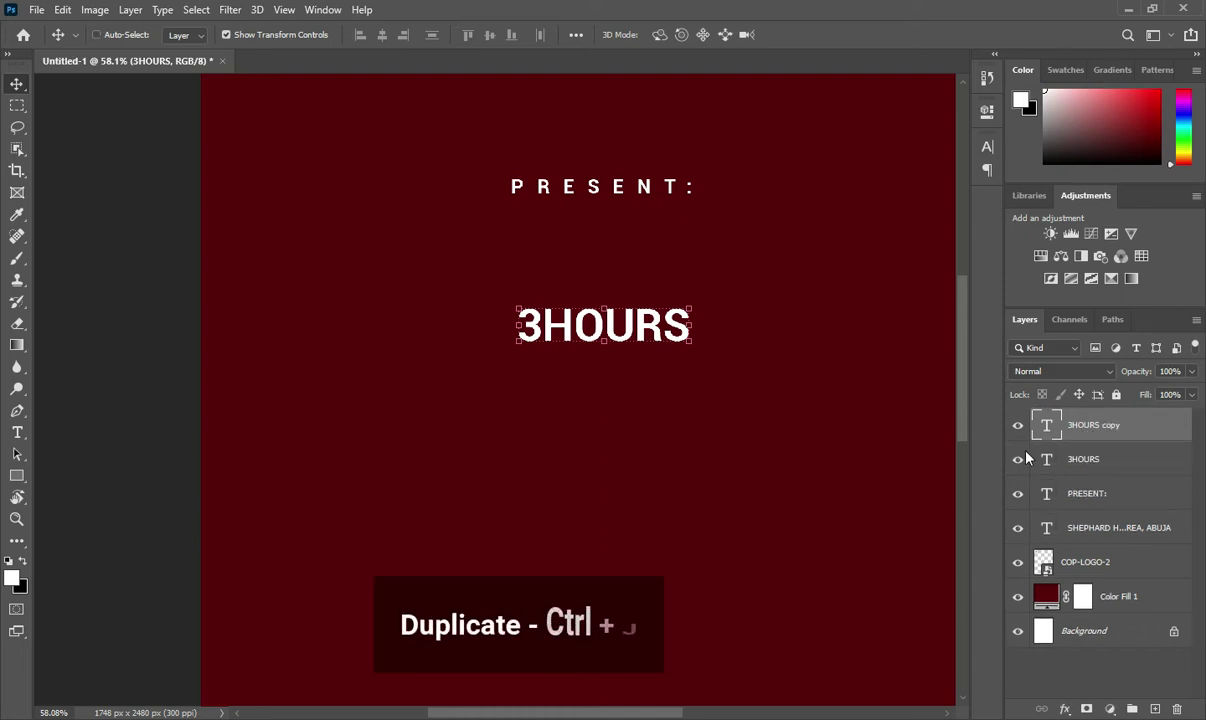
pyautogui.moveTo(628, 327); pyautogui.dragTo(649, 380)
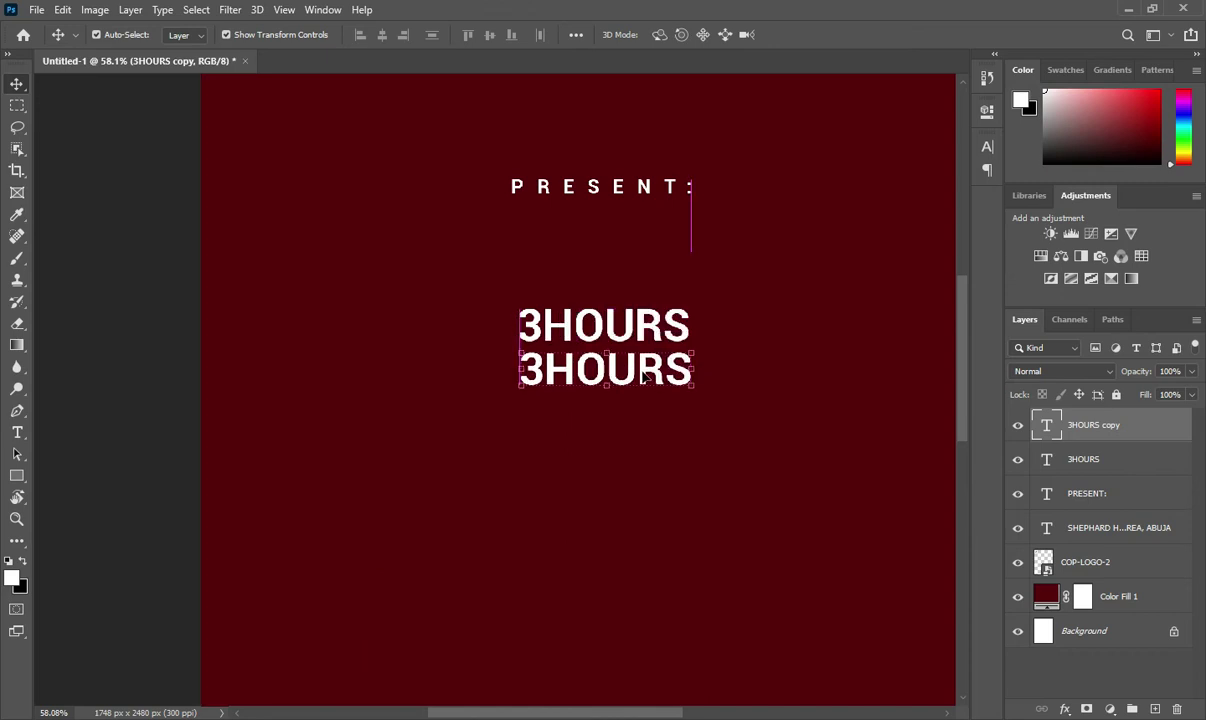
pyautogui.doubleClick(608, 370)
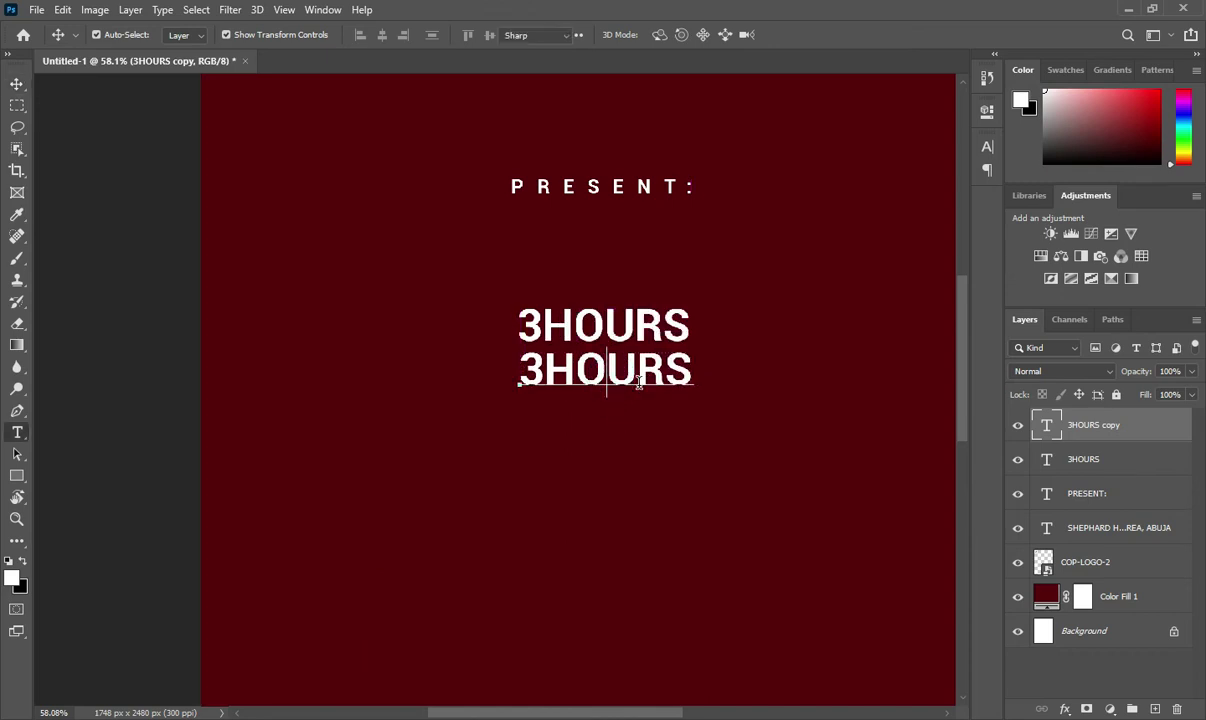
pyautogui.hotkey('ctrl', 'a')
pyautogui.hotkey('alt', 'Tab')
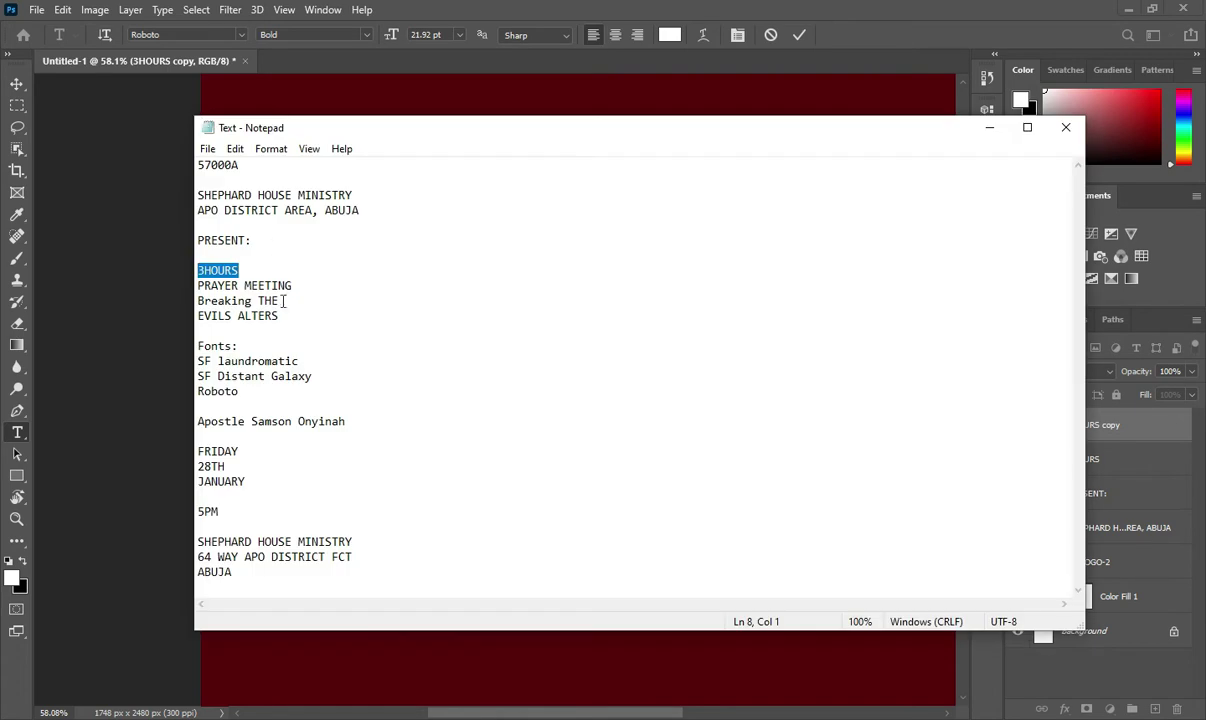
pyautogui.click(295, 285)
pyautogui.moveTo(295, 285); pyautogui.dragTo(195, 285)
pyautogui.hotkey('ctrl', 'c')
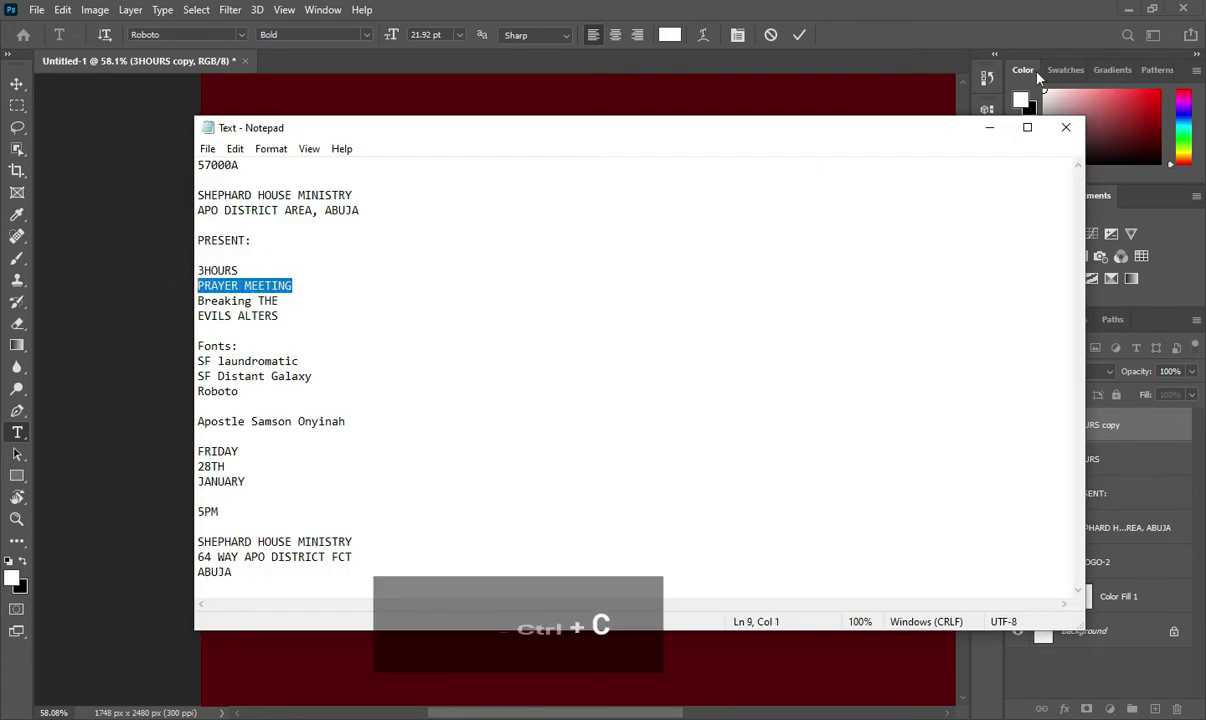
pyautogui.click(985, 133)
pyautogui.hotkey('ctrl', 'v')
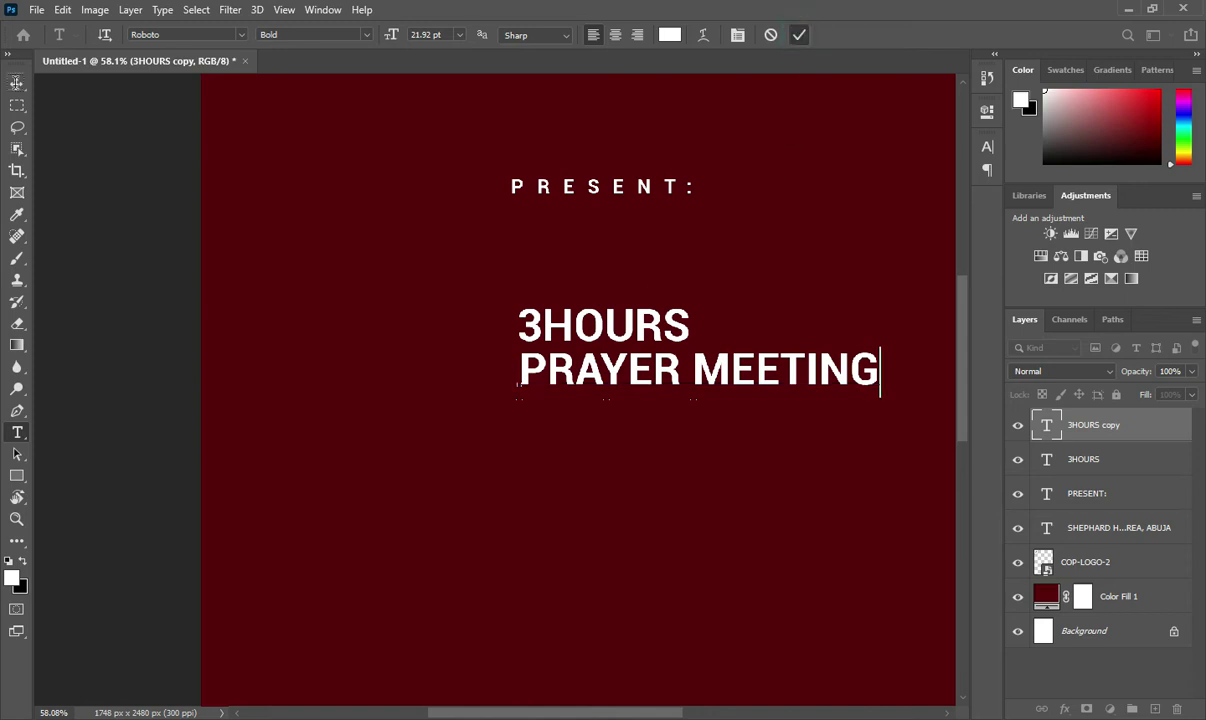
pyautogui.click(17, 84)
# Scale PRAYER MEETING down to about 55% directly beneath 3HOURS.
pyautogui.click(879, 386)
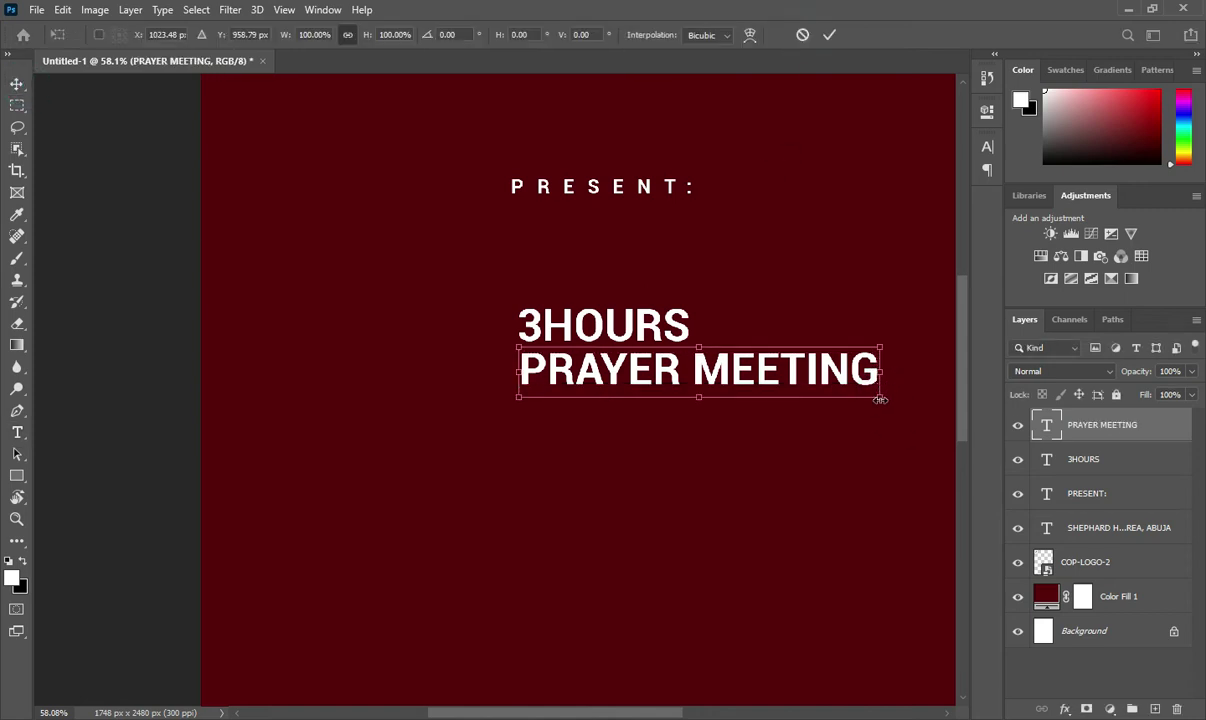
pyautogui.moveTo(878, 399); pyautogui.dragTo(720, 375)
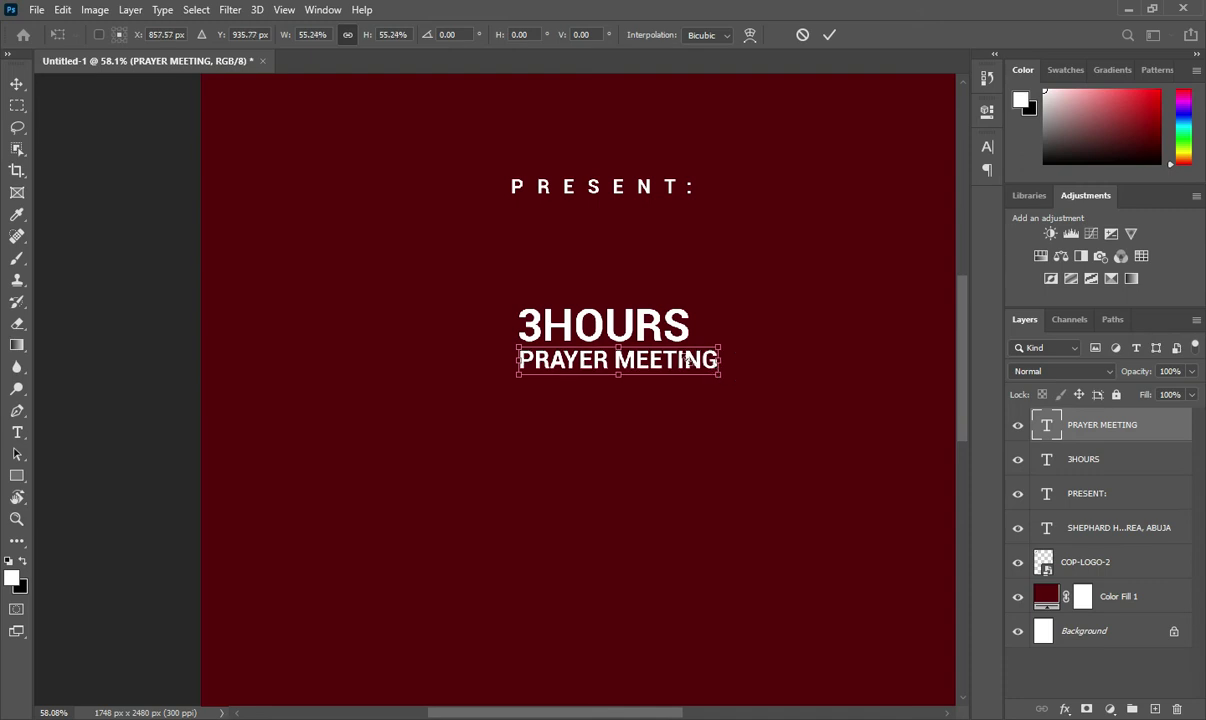
pyautogui.click(830, 35)
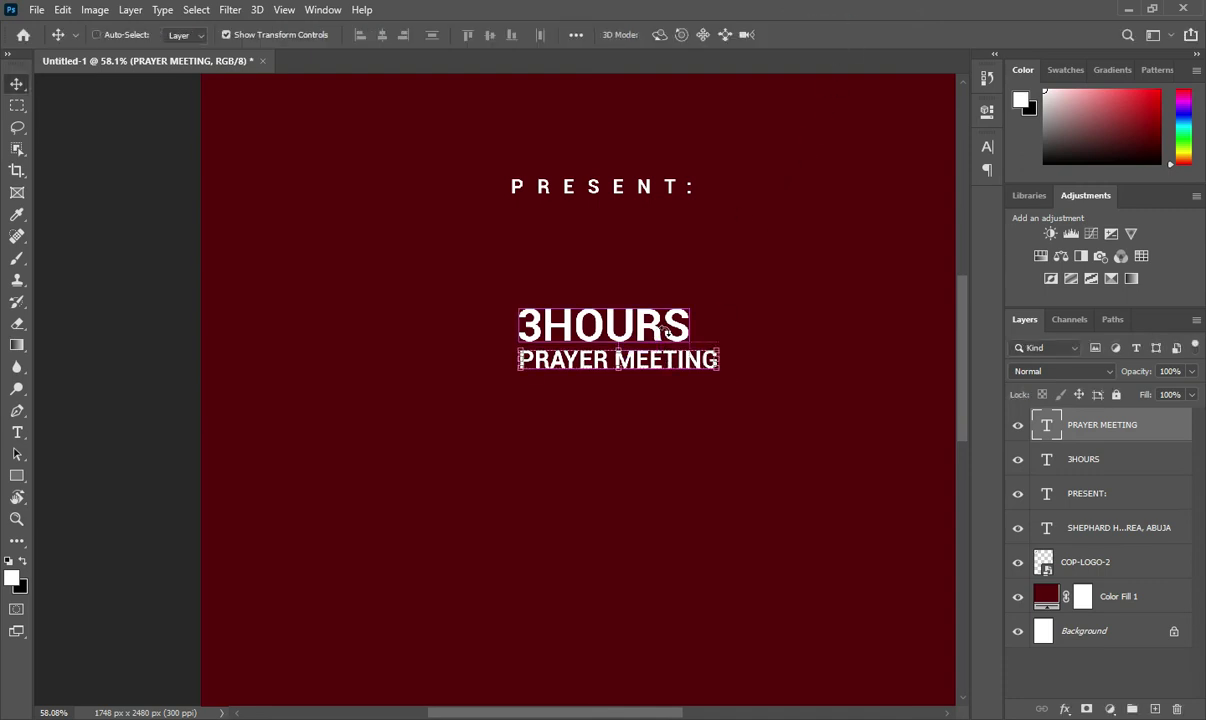
pyautogui.hotkey('ctrl', 'a')
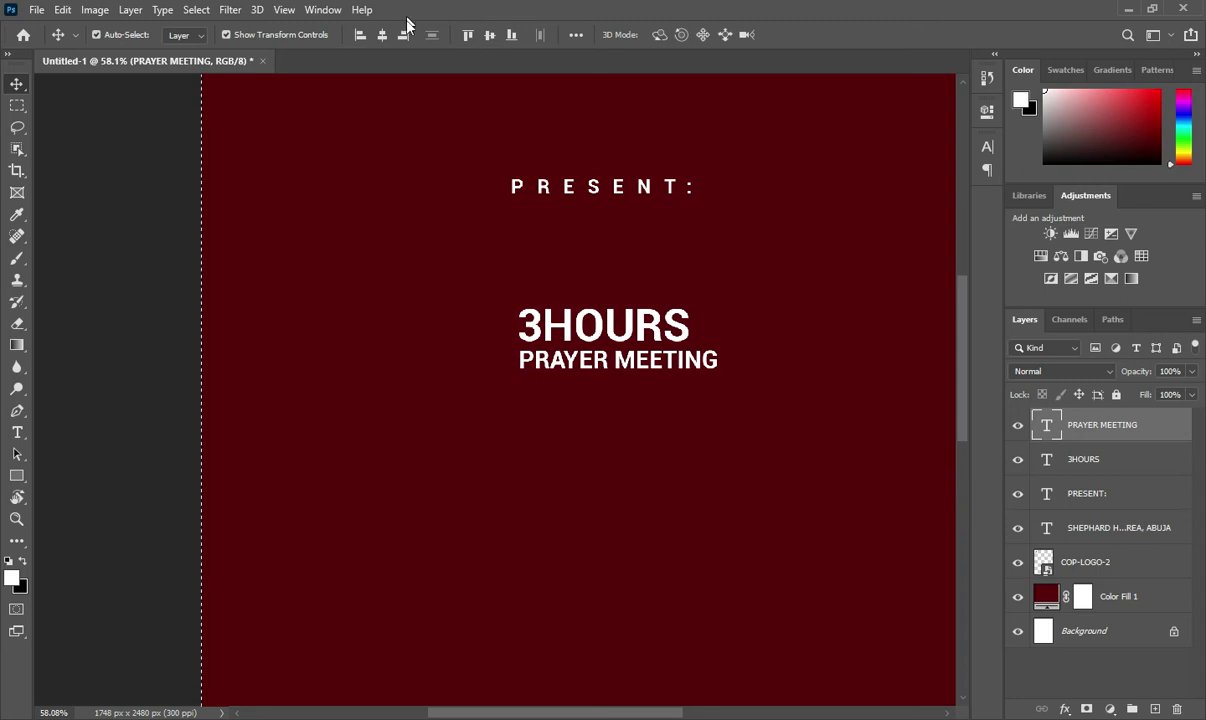
# Centre PRAYER MEETING, 3HOURS and PRESENT: horizontally against the canvas selection.
pyautogui.click(382, 35)
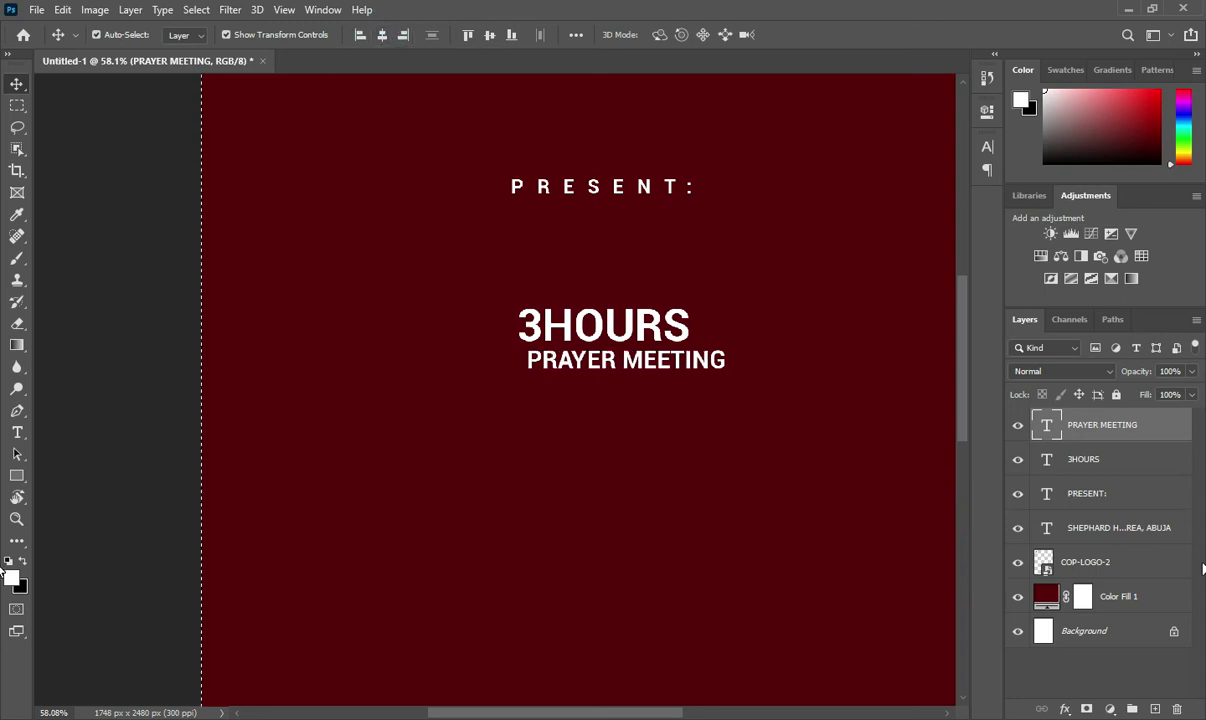
pyautogui.click(1089, 460)
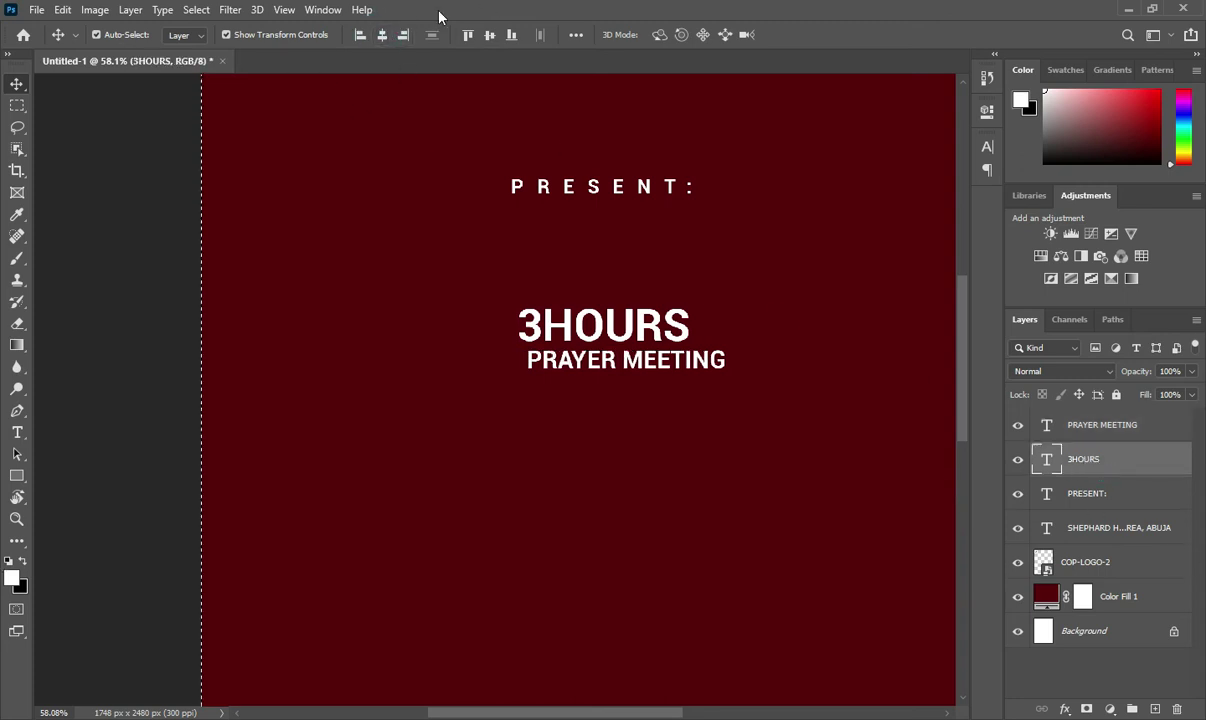
pyautogui.click(382, 35)
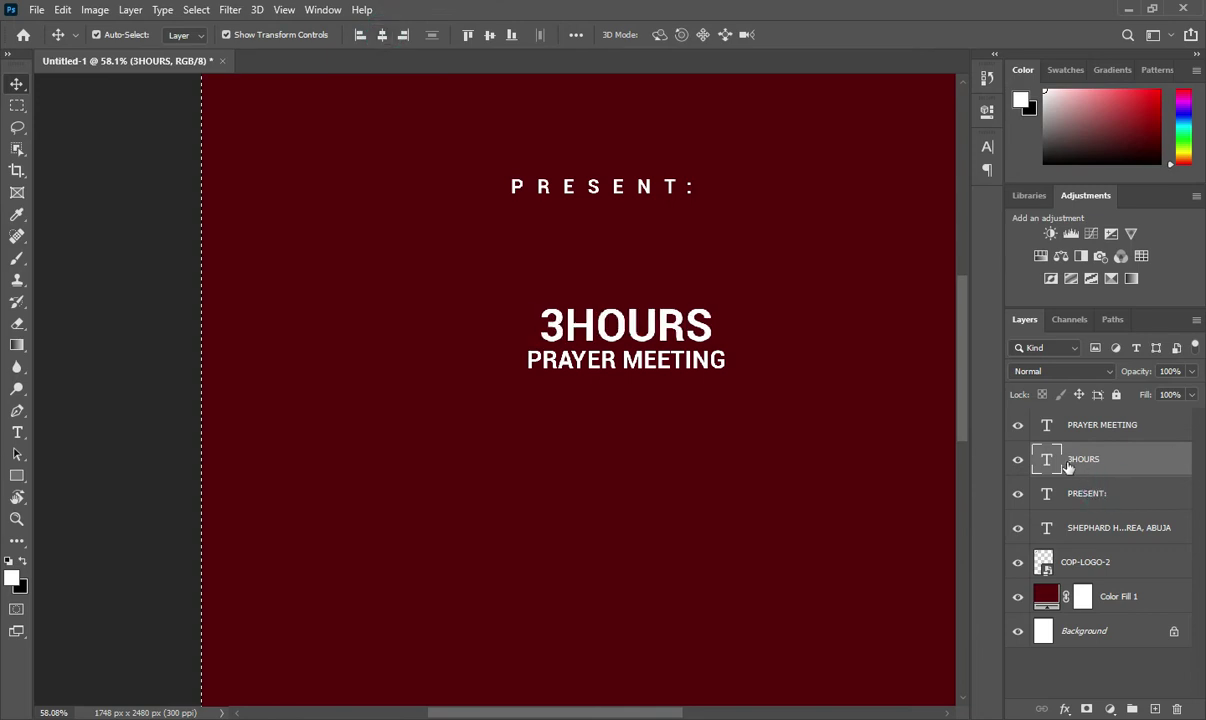
pyautogui.hotkey('alt', '[')
pyautogui.click(382, 35)
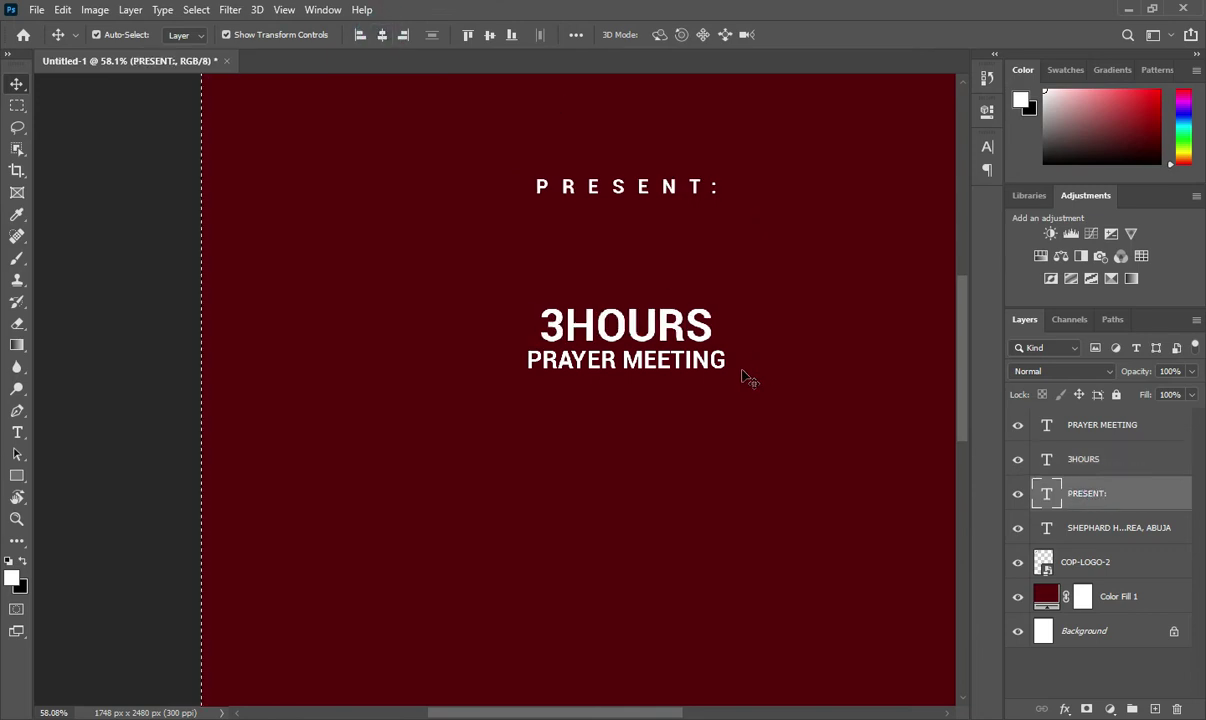
# Select the 3HOURS and PRAYER MEETING layers together.
pyautogui.scroll(-3, 681, 297)
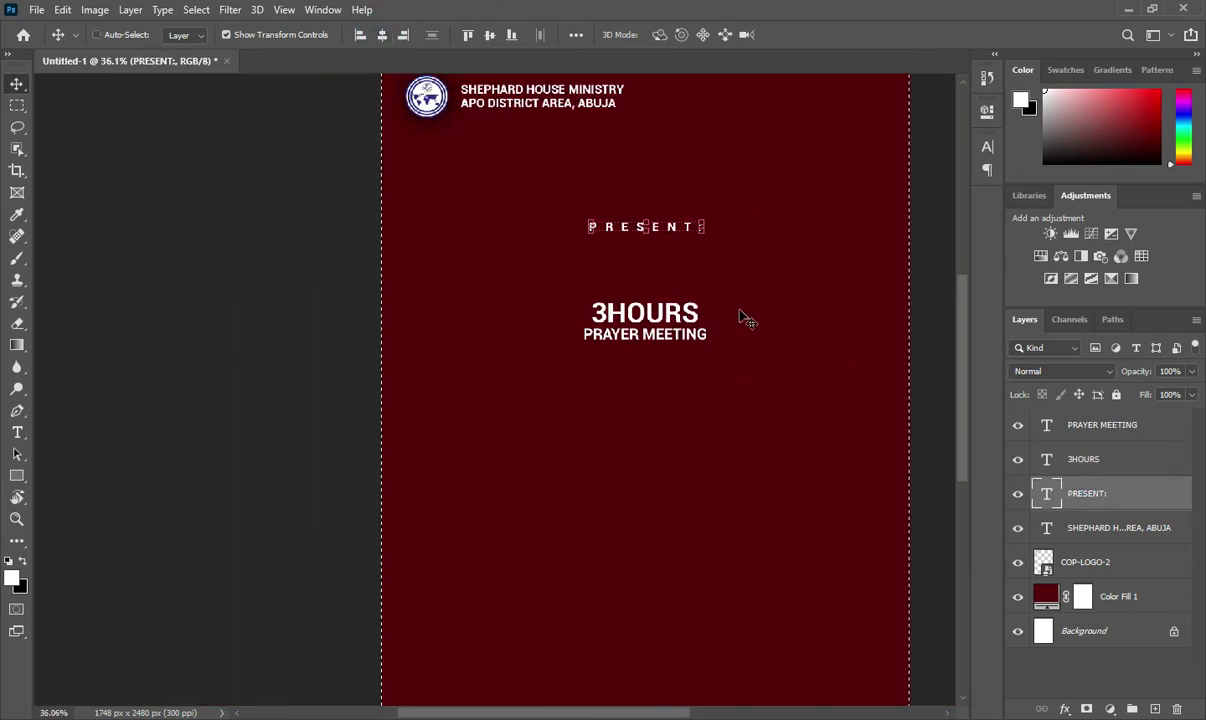
pyautogui.scroll(1, 686, 301)
pyautogui.scroll(-2, 562, 336)
pyautogui.scroll(2, 543, 317)
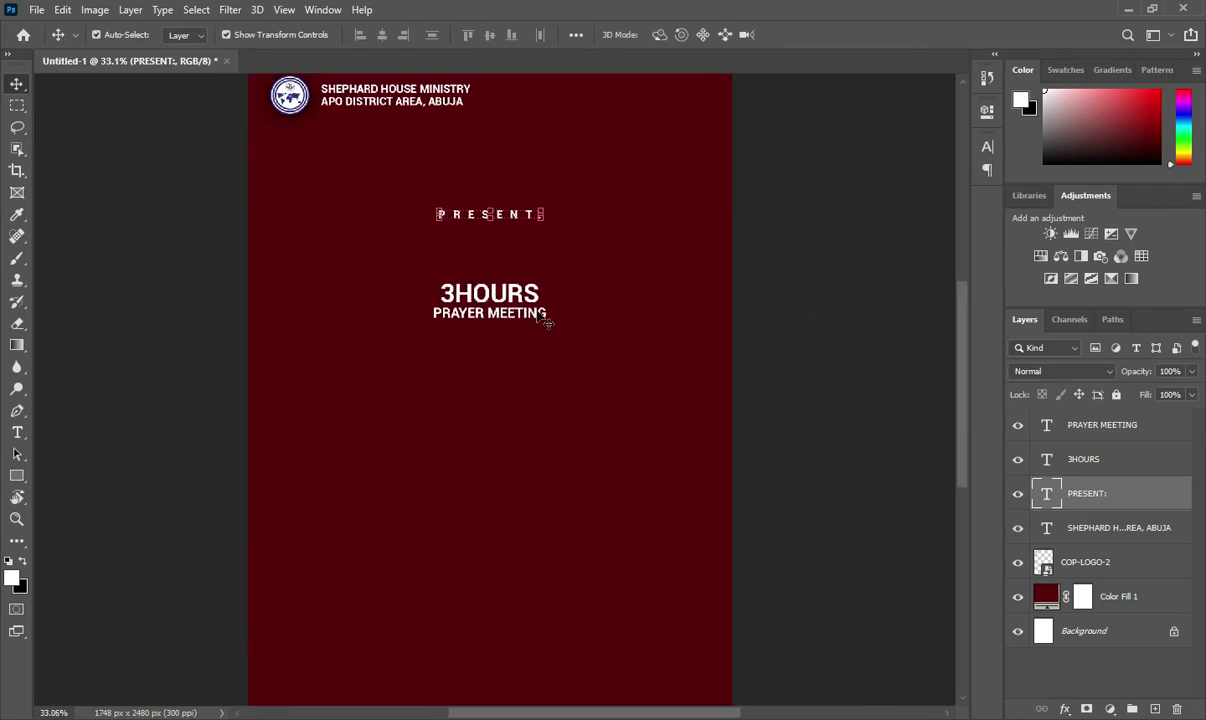
pyautogui.scroll(1, 527, 272)
pyautogui.scroll(1, 527, 272)
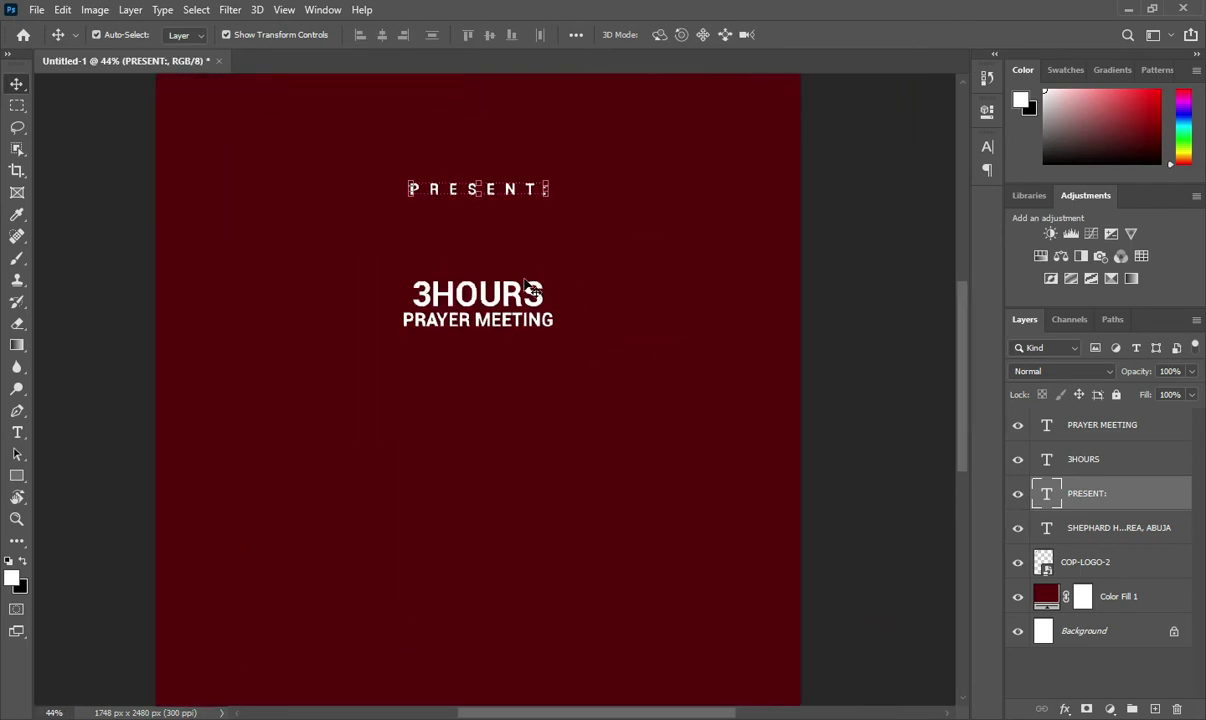
pyautogui.click(1097, 455)
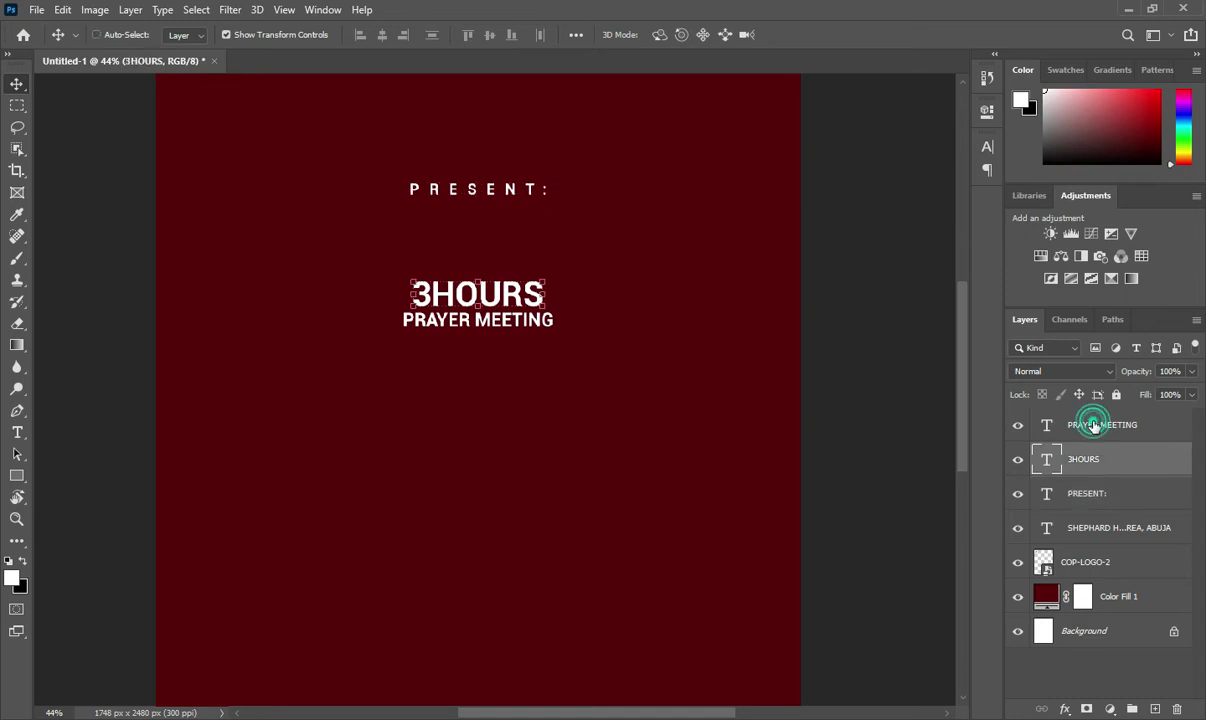
pyautogui.keyDown('ctrl'); pyautogui.click(1094, 427); pyautogui.keyUp('ctrl')
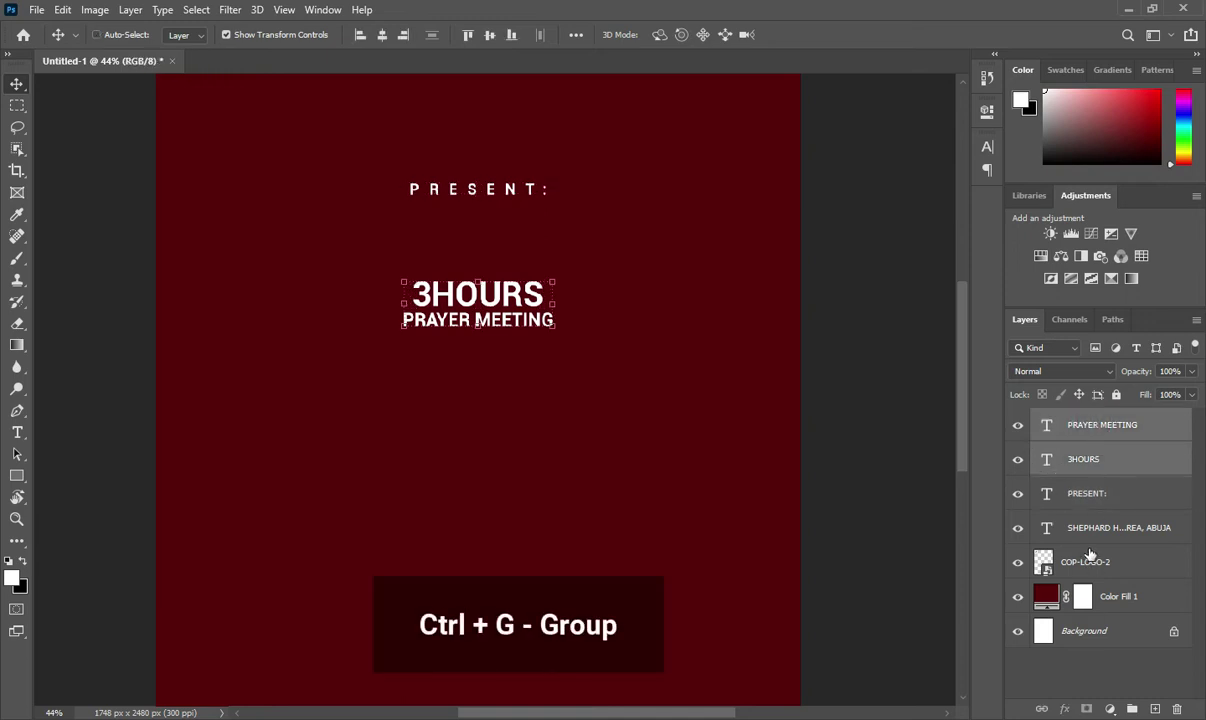
# Group the two title layers and name the group 3HOURS.
pyautogui.hotkey('ctrl', 'g')
pyautogui.doubleClick(1078, 419)
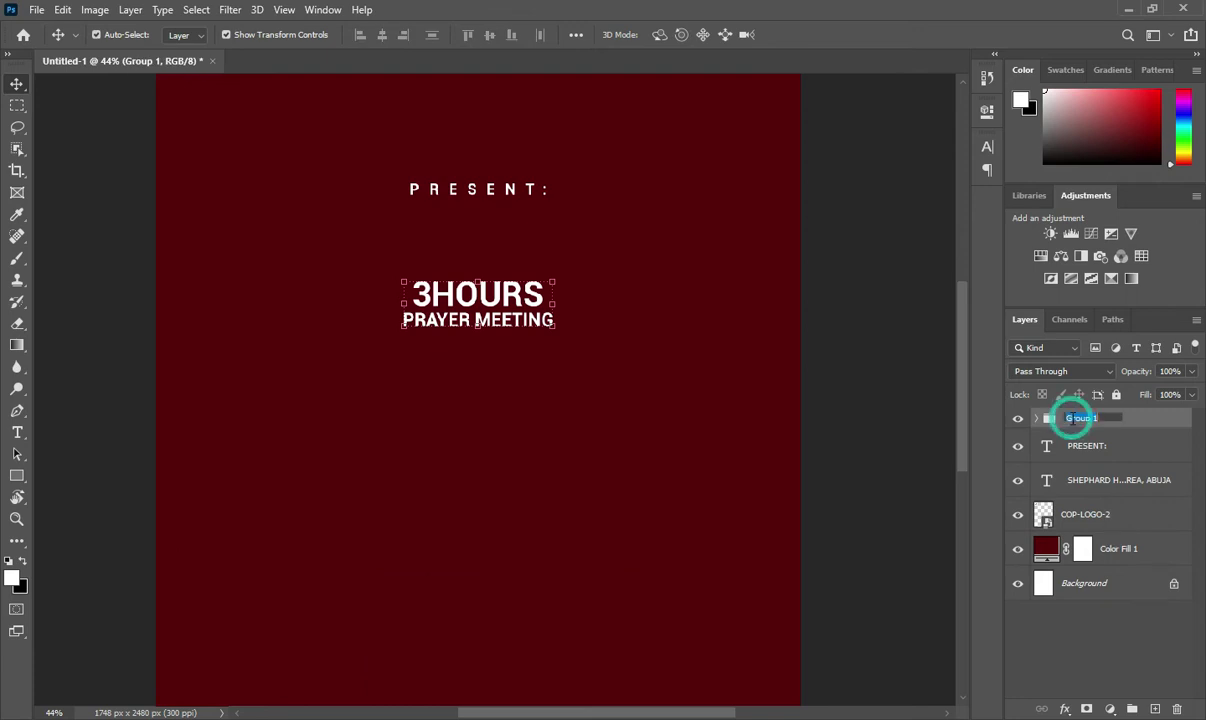
pyautogui.write('3HOURS')
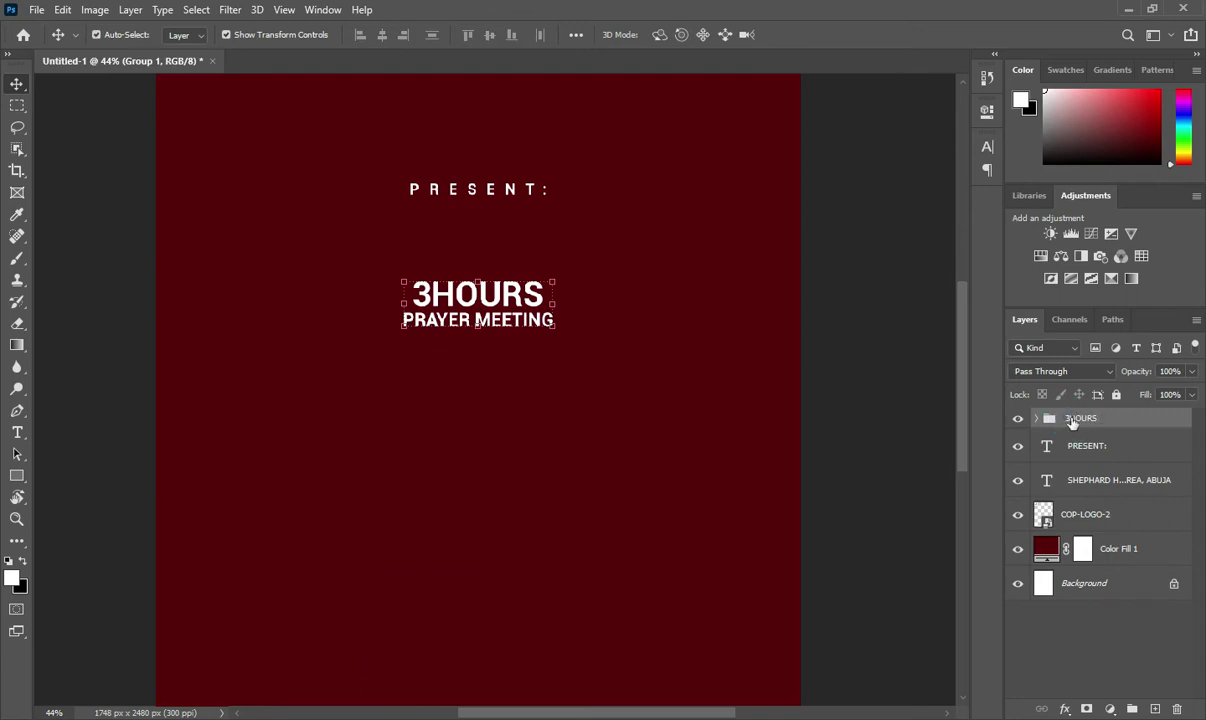
pyautogui.press('Return')
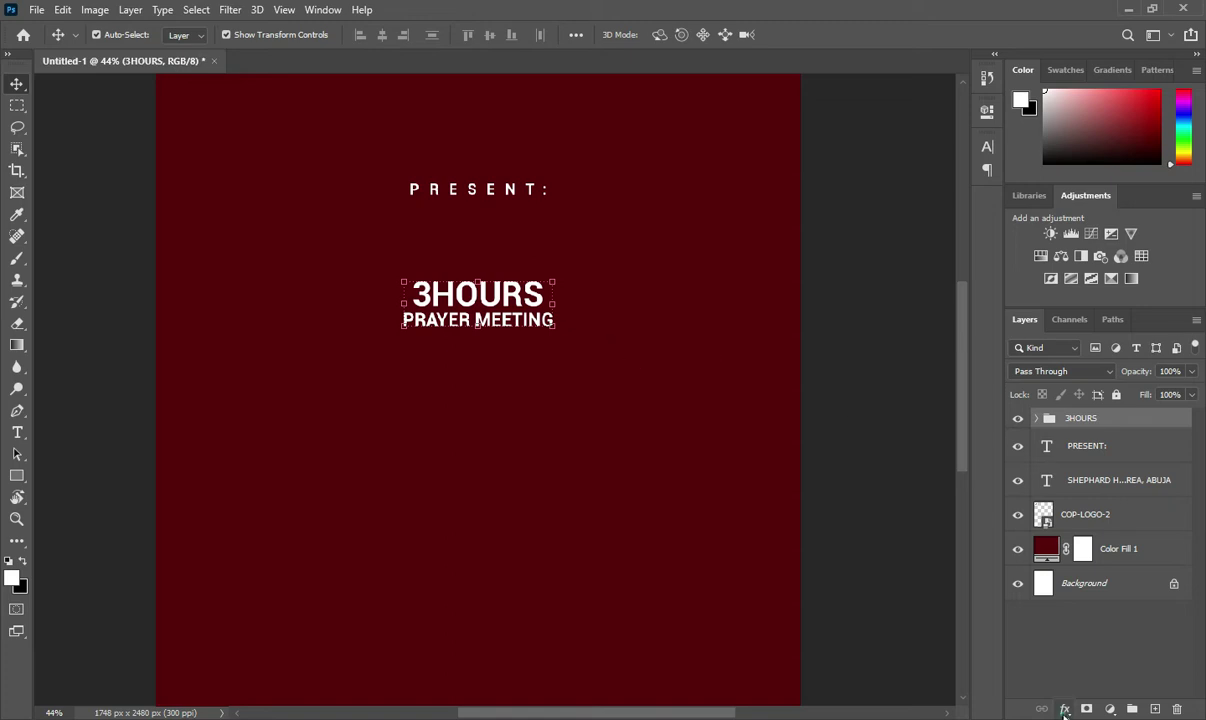
# Give the 3HOURS group Bevel & Emboss and a Drop Shadow (distance 7, spread 4, size 9).
pyautogui.click(1064, 710)
pyautogui.click(788, 453)
pyautogui.moveTo(644, 254); pyautogui.dragTo(722, 237)
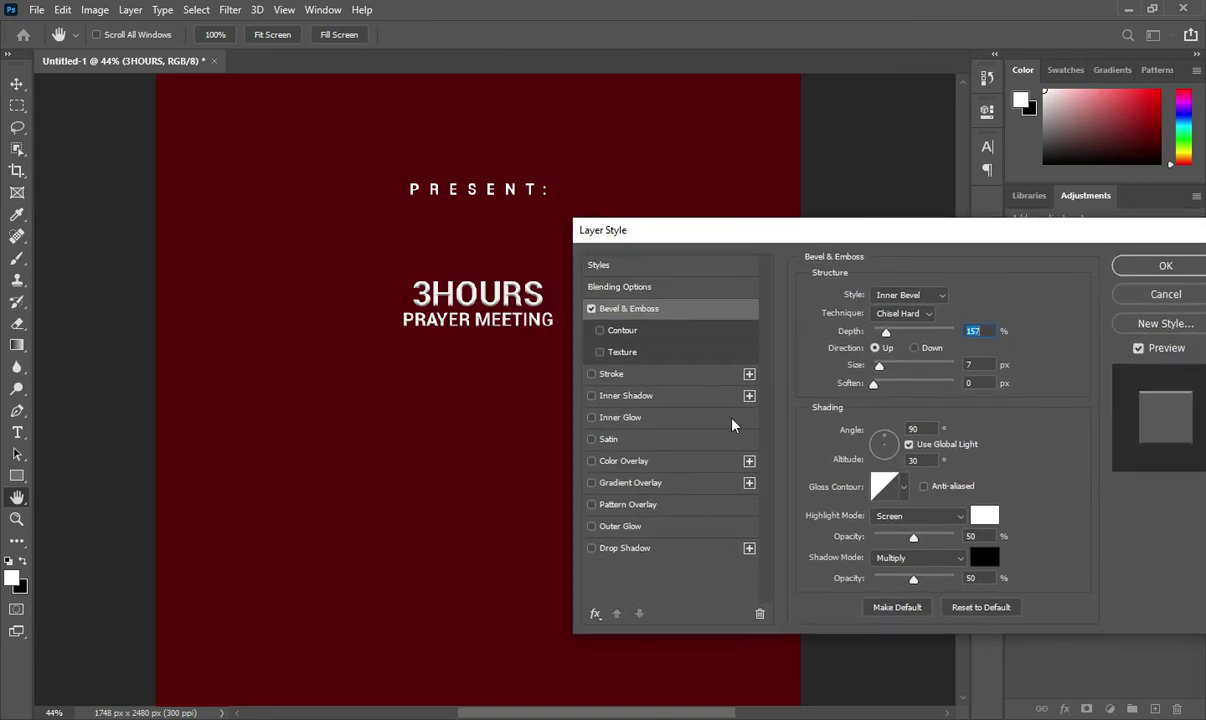
pyautogui.click(646, 549)
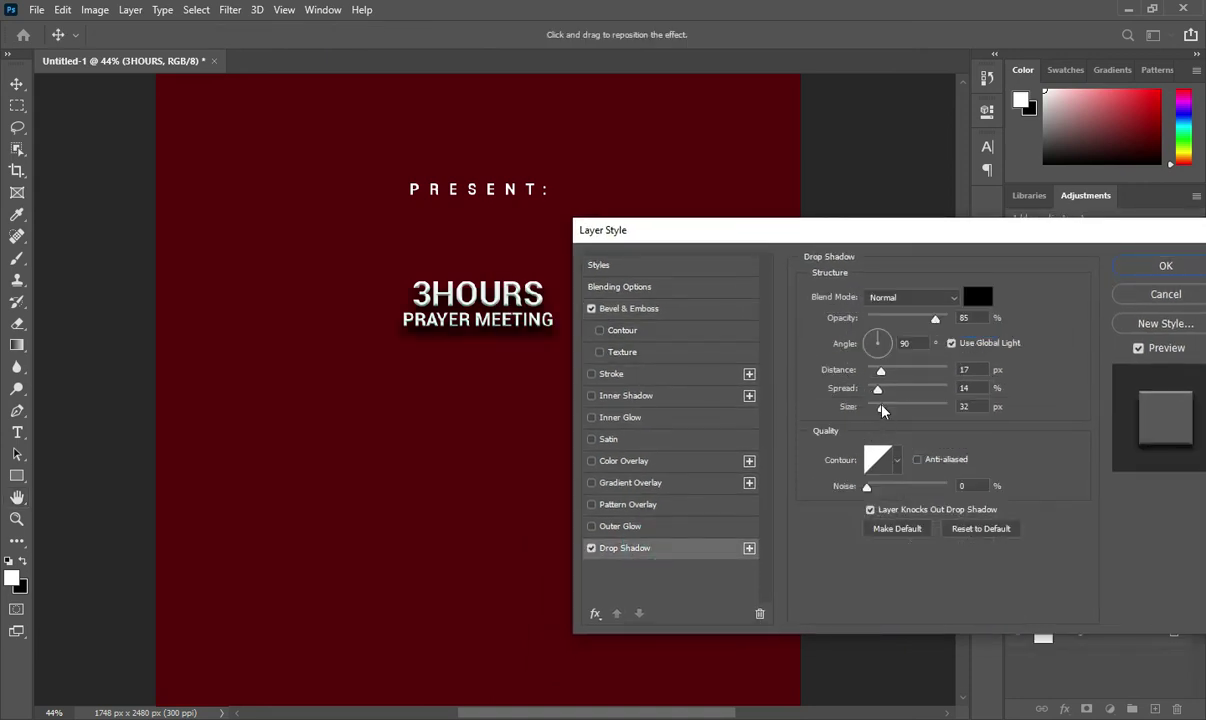
pyautogui.moveTo(881, 371); pyautogui.dragTo(874, 408)
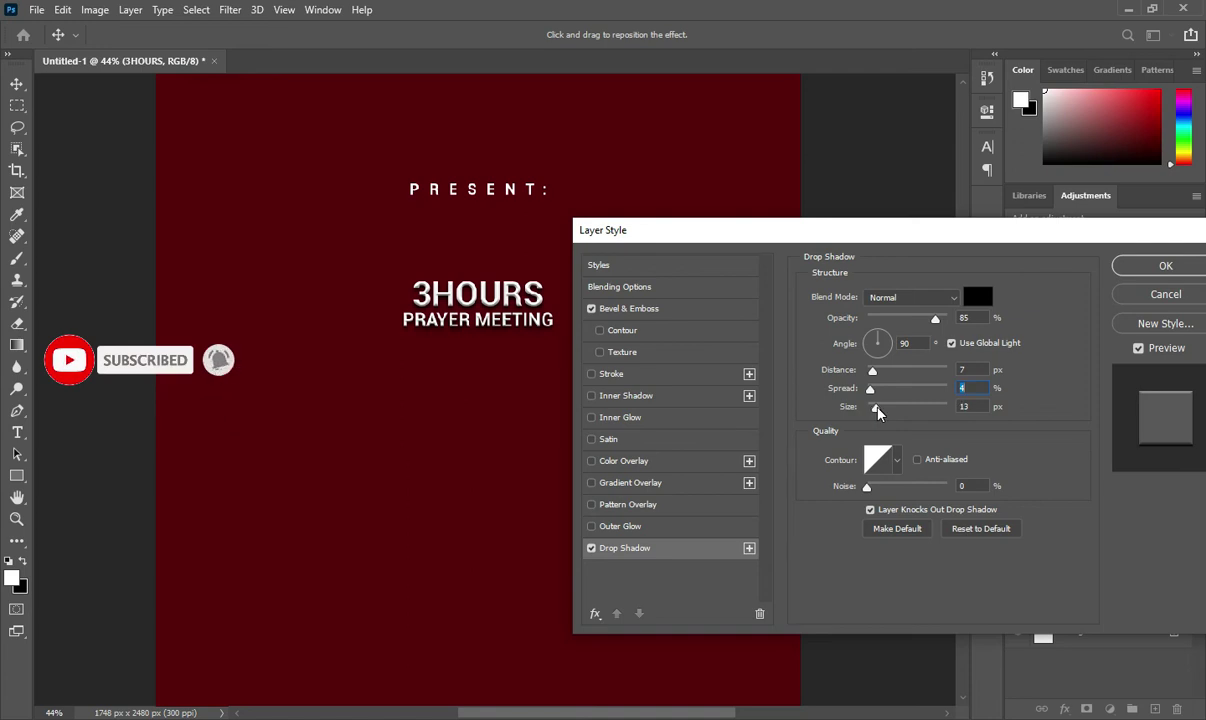
pyautogui.click(1165, 266)
pyautogui.scroll(-2, 608, 266)
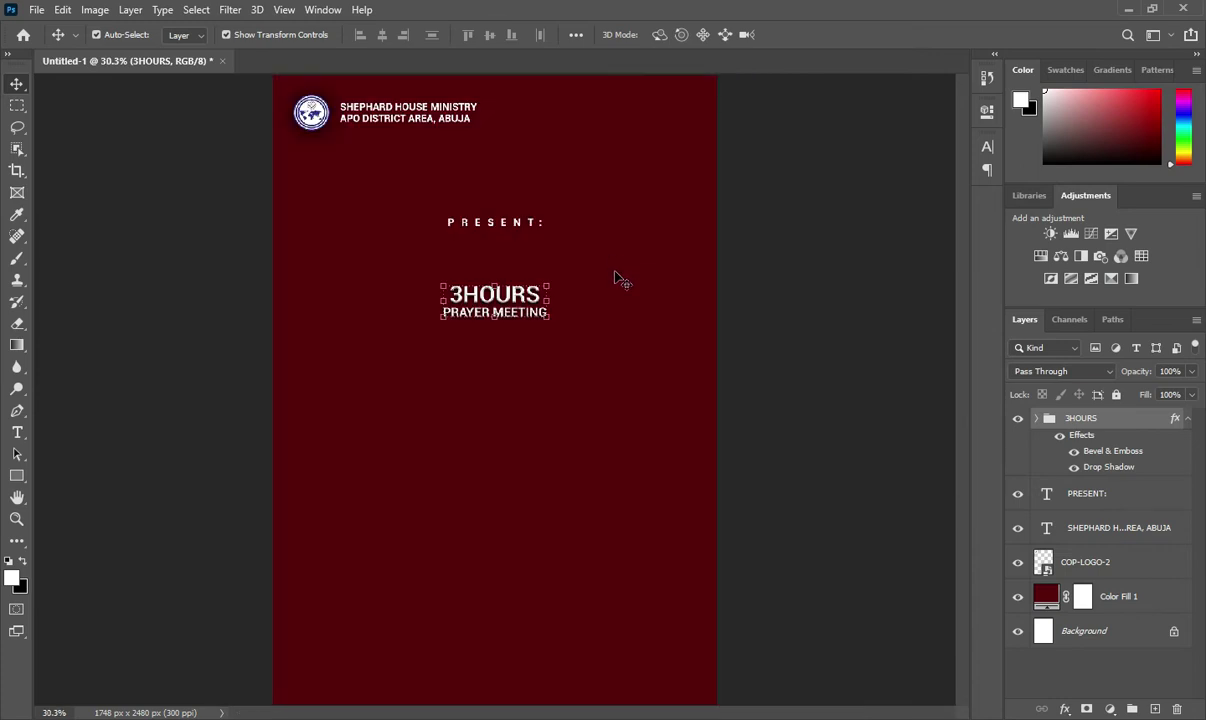
# Scale the 3HOURS title group up from its centre.
pyautogui.click(548, 317)
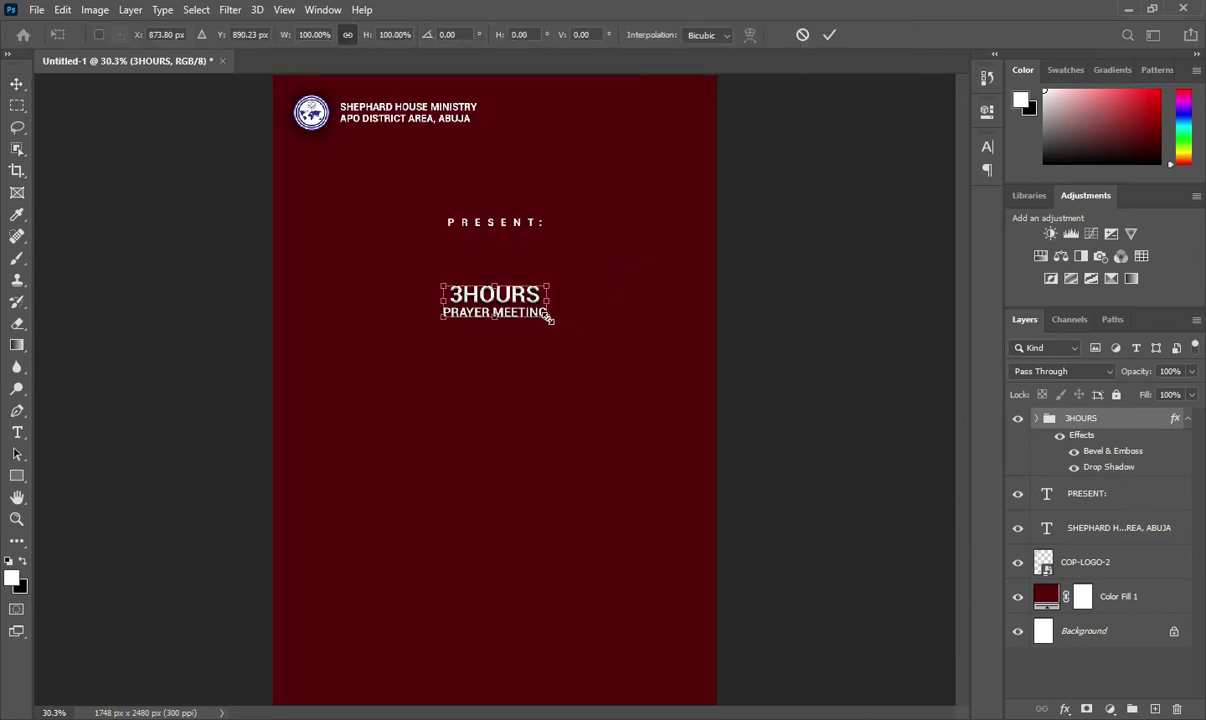
pyautogui.moveTo(548, 317); pyautogui.dragTo(589, 331)
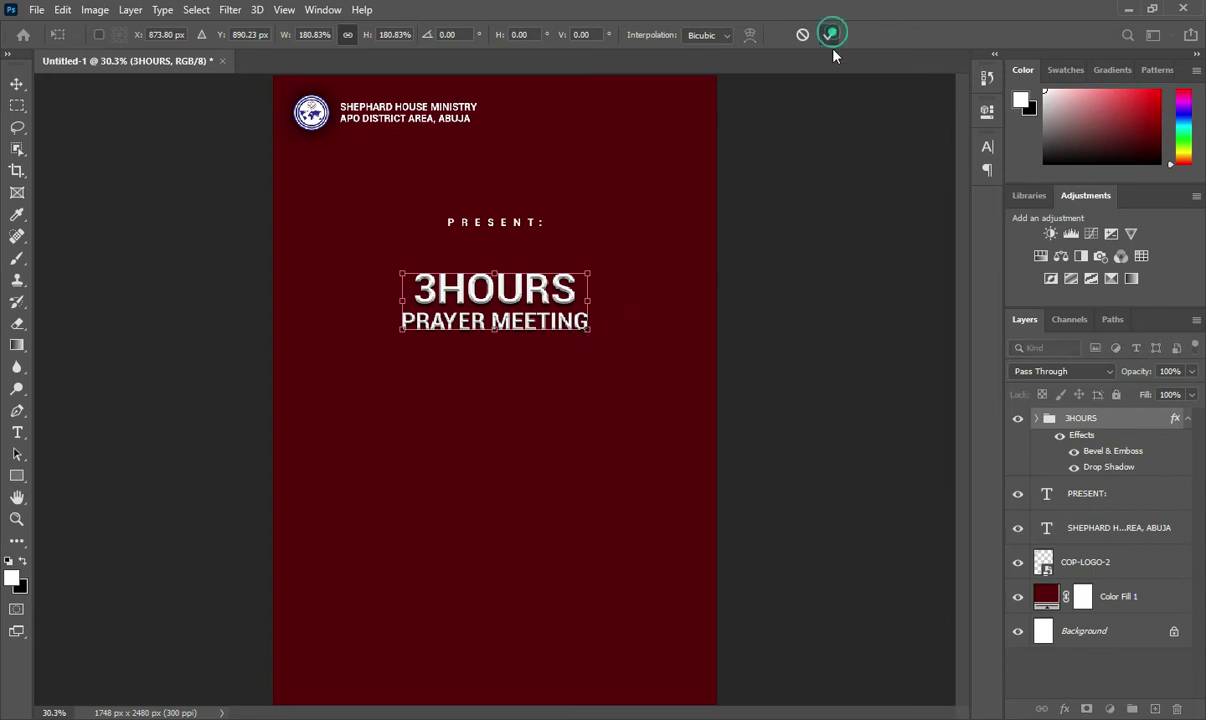
pyautogui.click(831, 34)
pyautogui.click(773, 226)
pyautogui.click(745, 234)
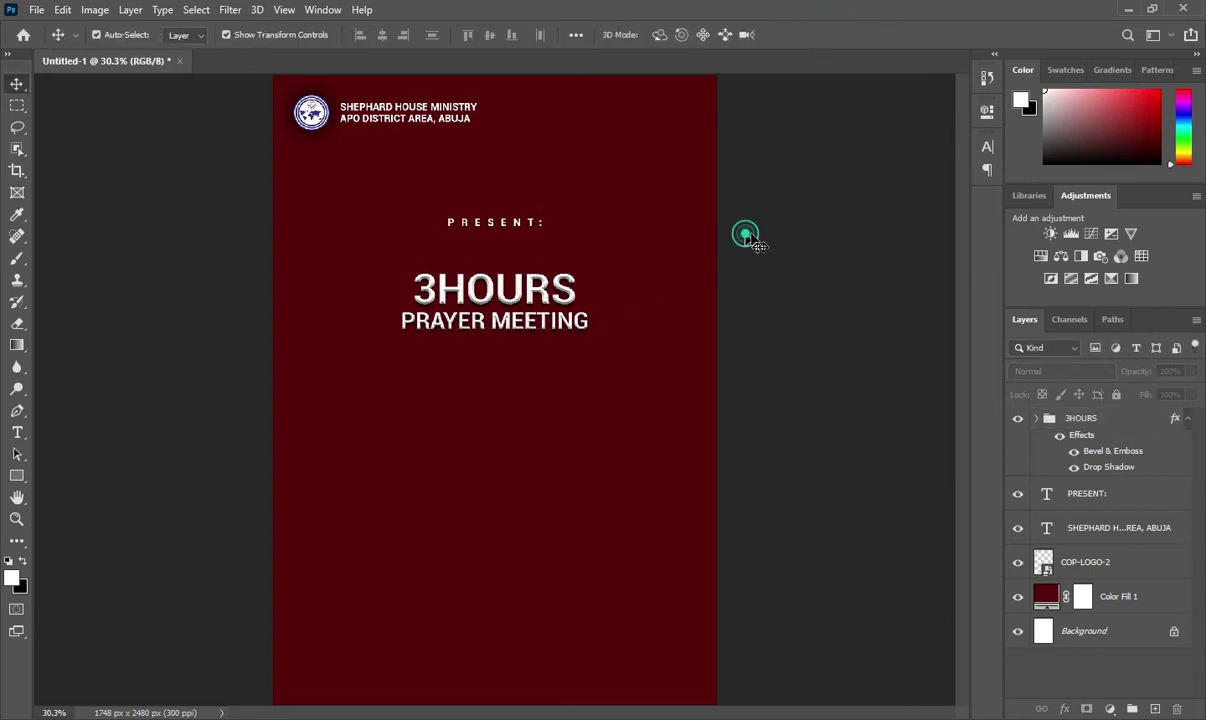
# Add a Drop Shadow to PRESENT: at 85% opacity, 7 px distance, 9% spread, 38 px size.
pyautogui.click(497, 221)
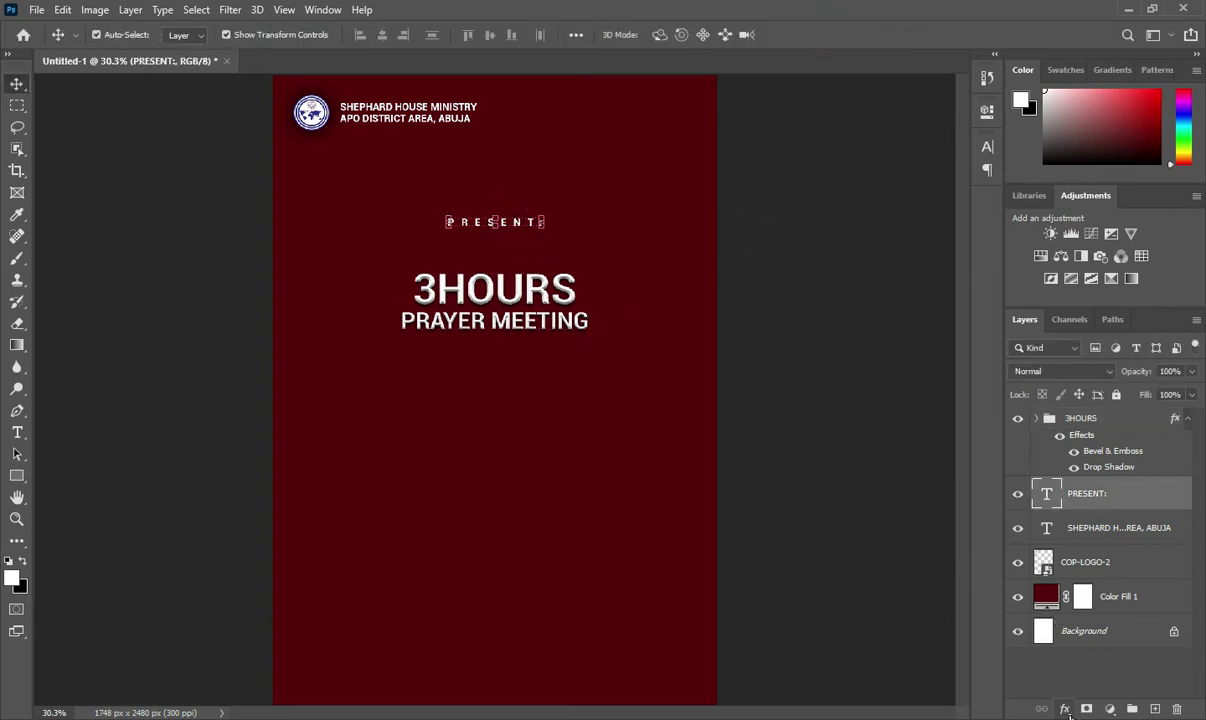
pyautogui.click(1065, 709)
pyautogui.click(1075, 668)
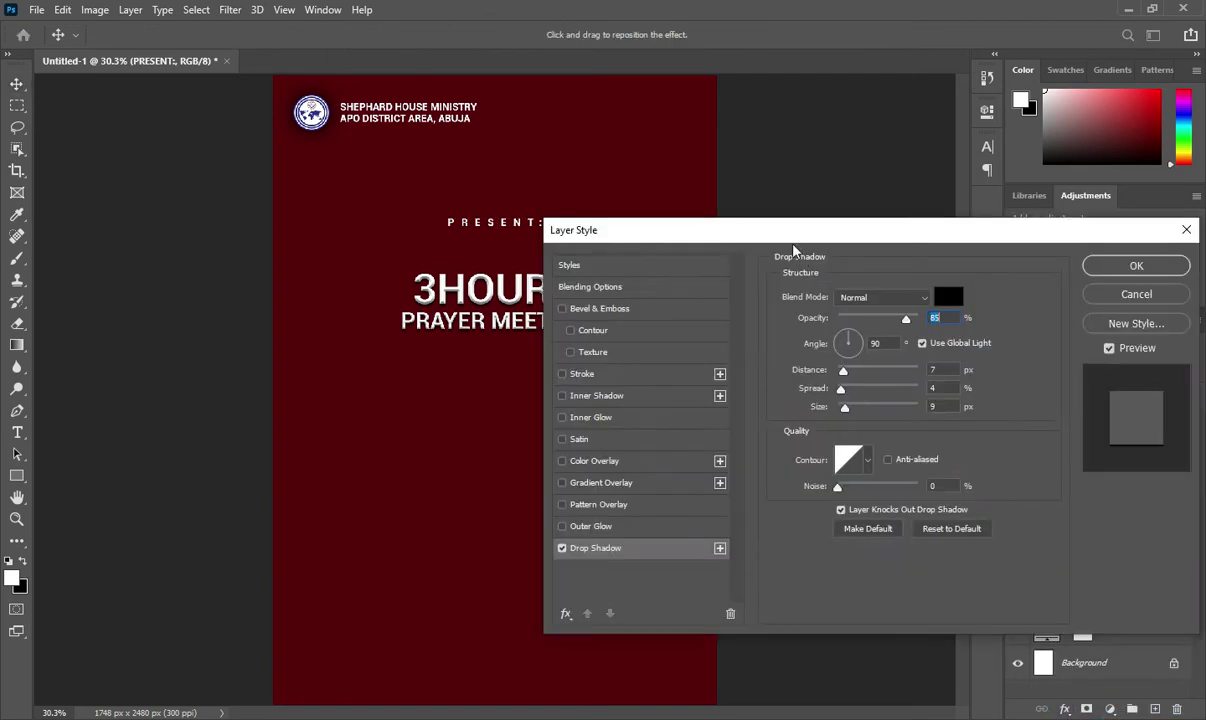
pyautogui.moveTo(775, 237); pyautogui.dragTo(862, 237)
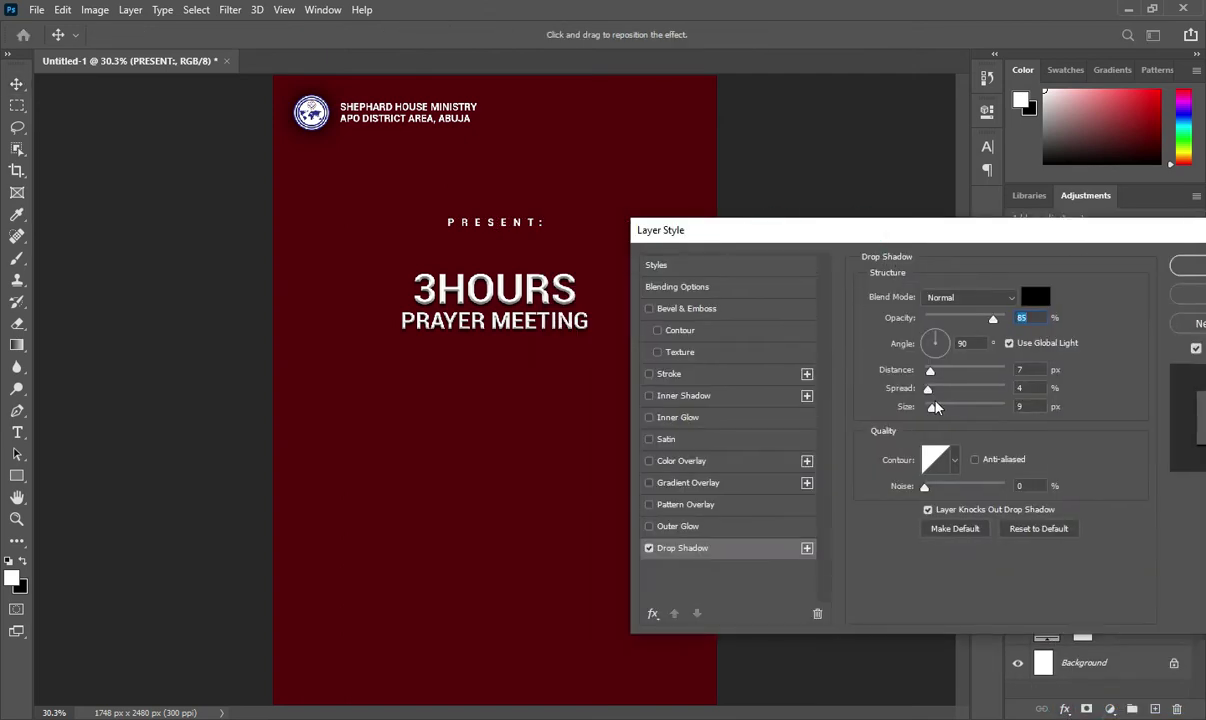
pyautogui.moveTo(933, 406)
pyautogui.mouseDown()
pyautogui.moveTo(943, 408)
pyautogui.moveTo(934, 390)
pyautogui.mouseUp()
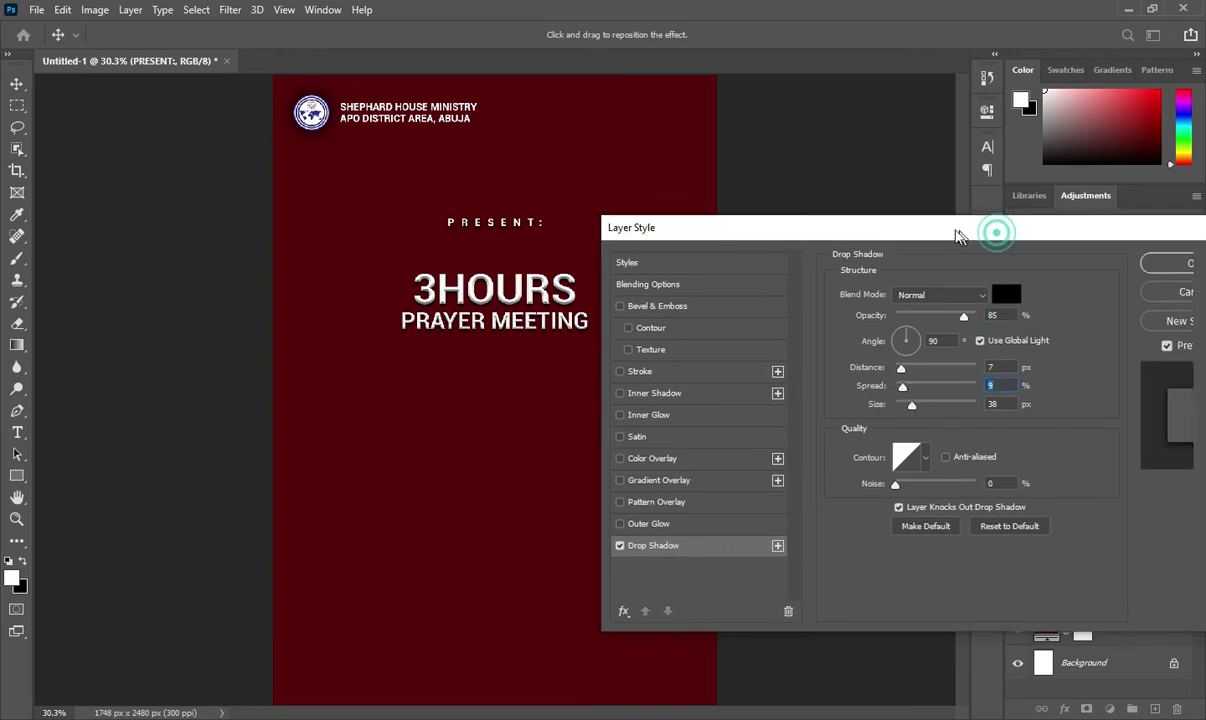
pyautogui.moveTo(1000, 231); pyautogui.dragTo(935, 224)
pyautogui.click(1150, 259)
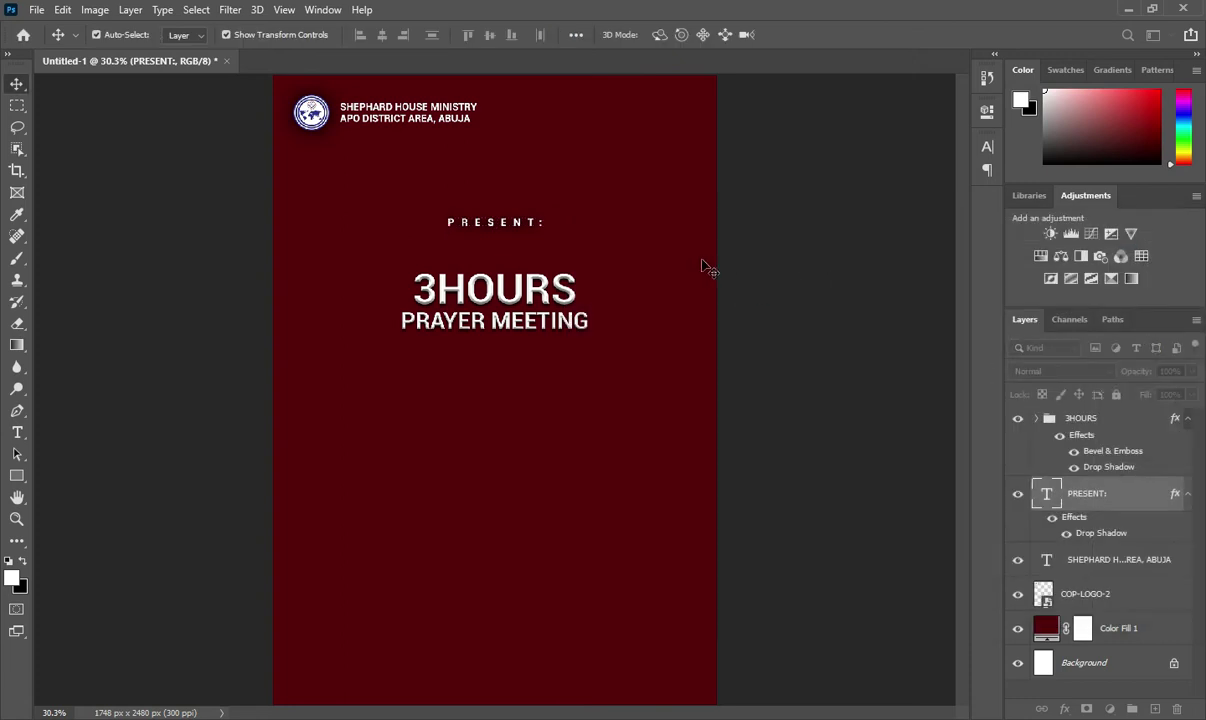
pyautogui.scroll(-1, 707, 264)
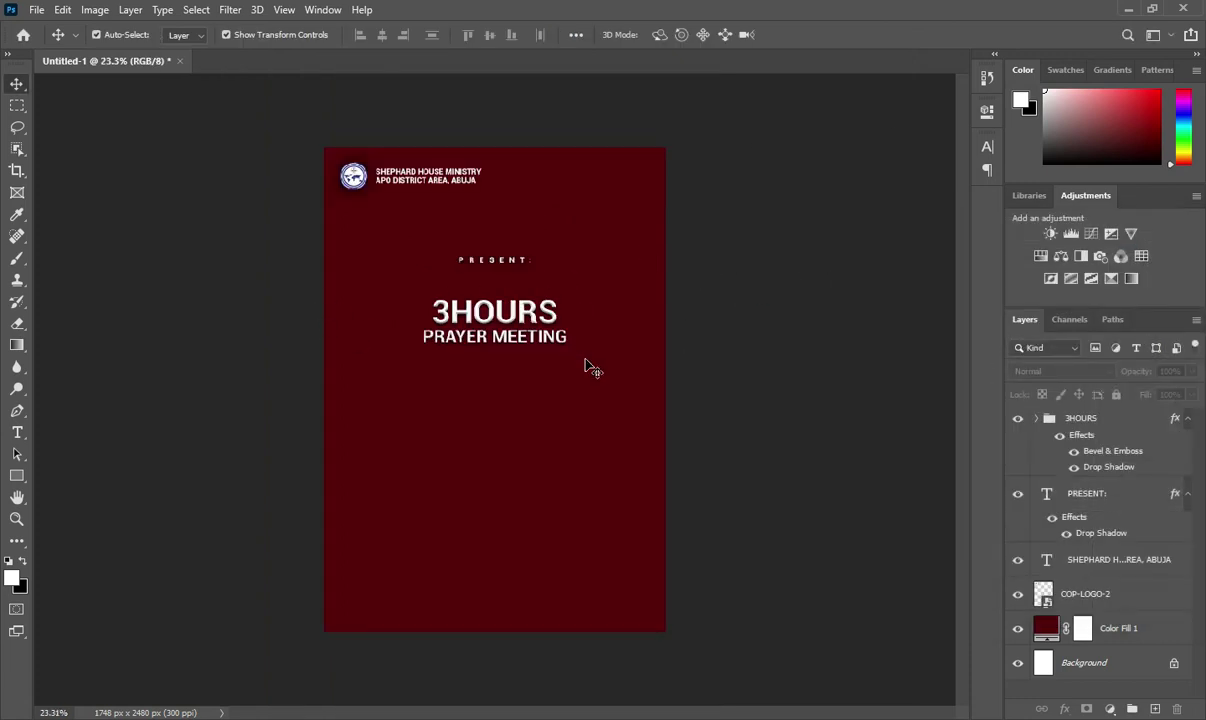
pyautogui.scroll(1, 405, 368)
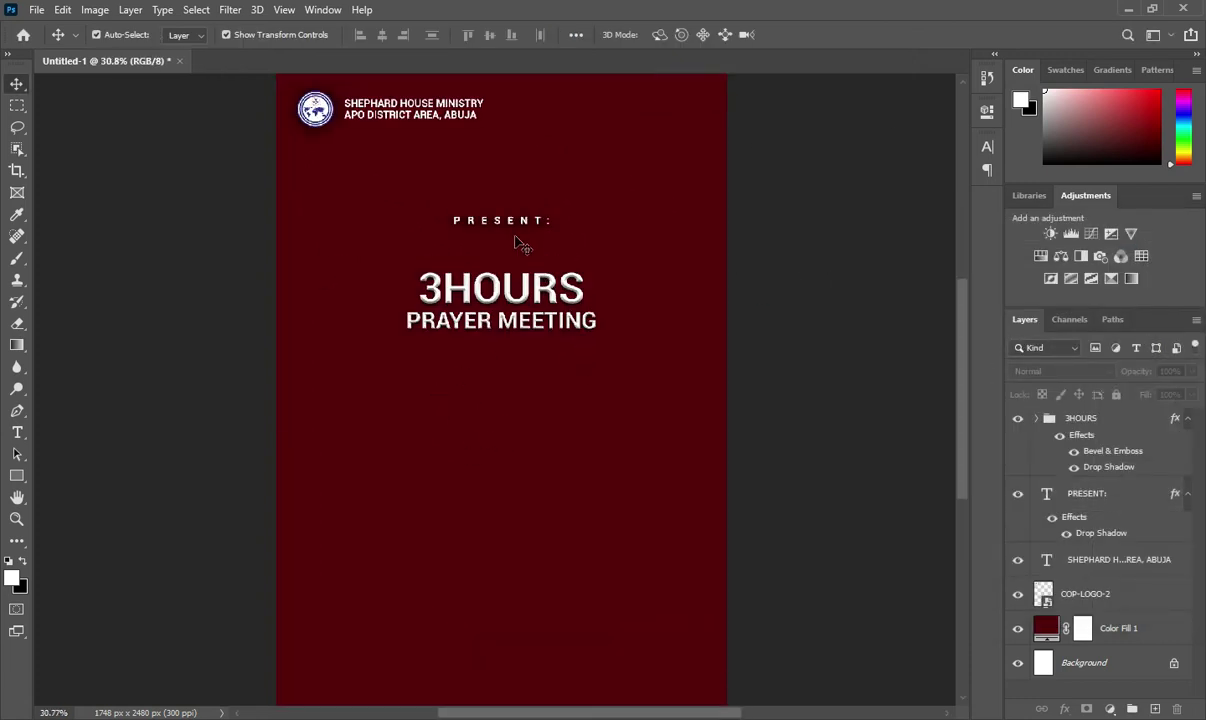
# Paste a THEME: heading from the notes below the title and set its tracking to 0.
pyautogui.press('t')
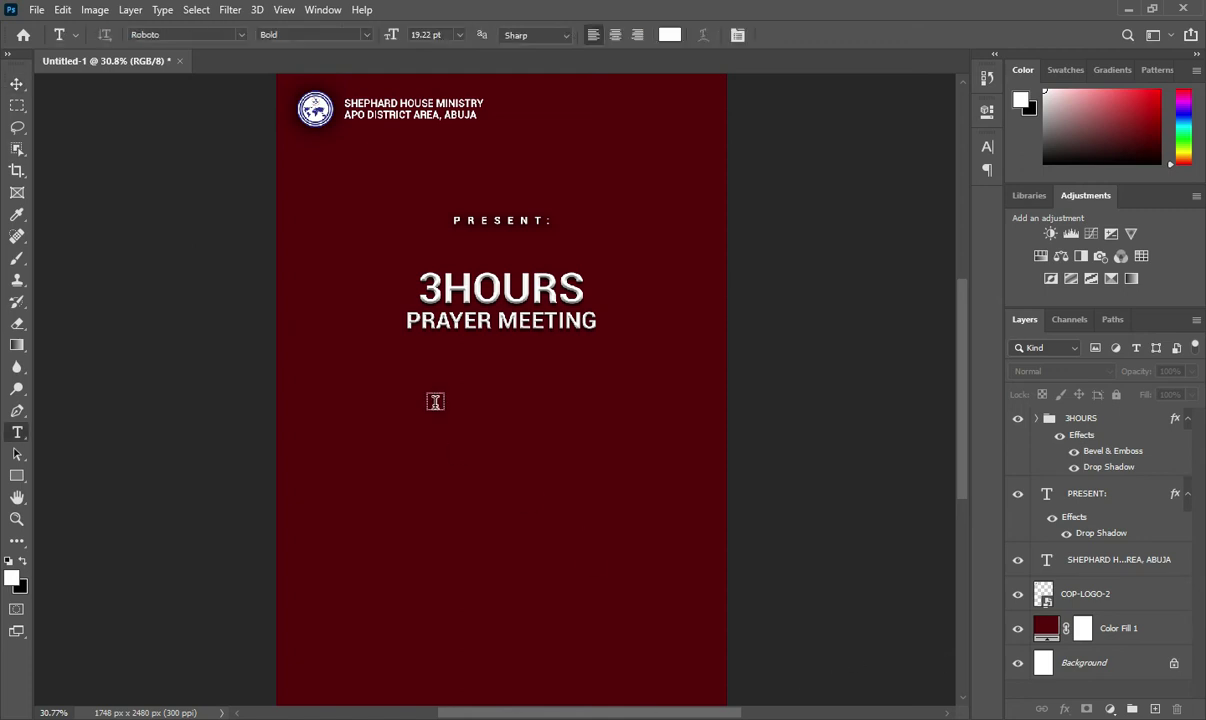
pyautogui.click(567, 507)
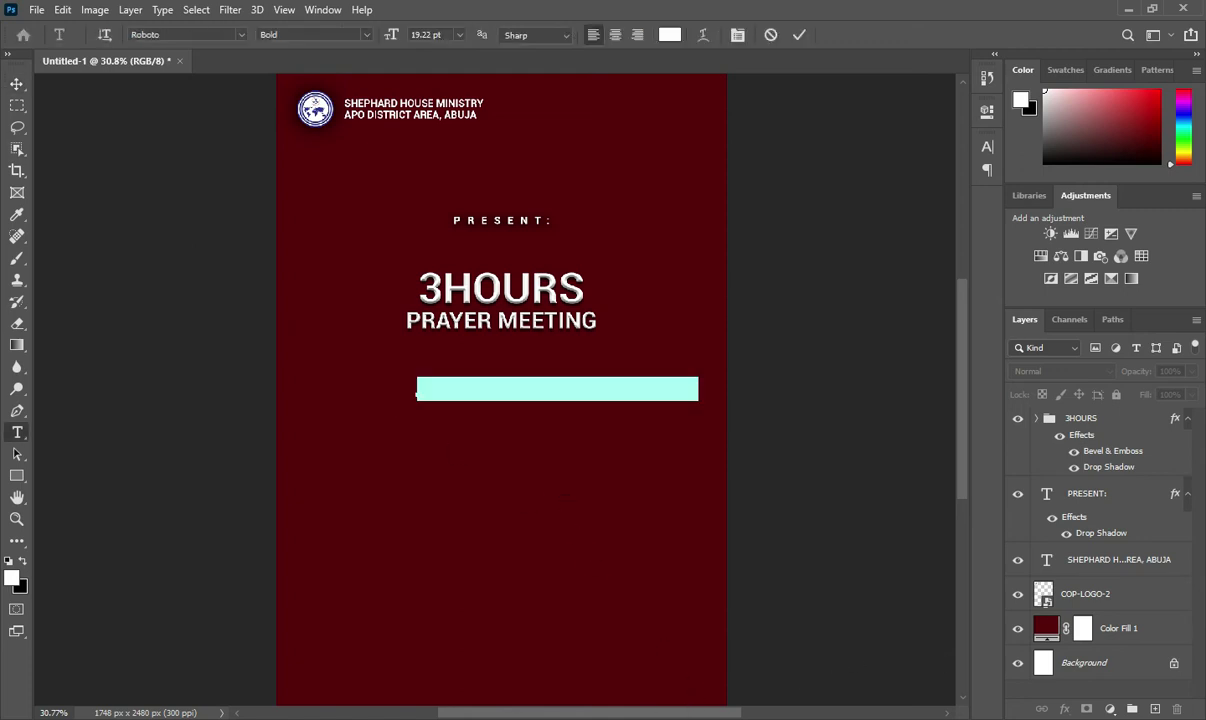
pyautogui.hotkey('alt', 'Tab')
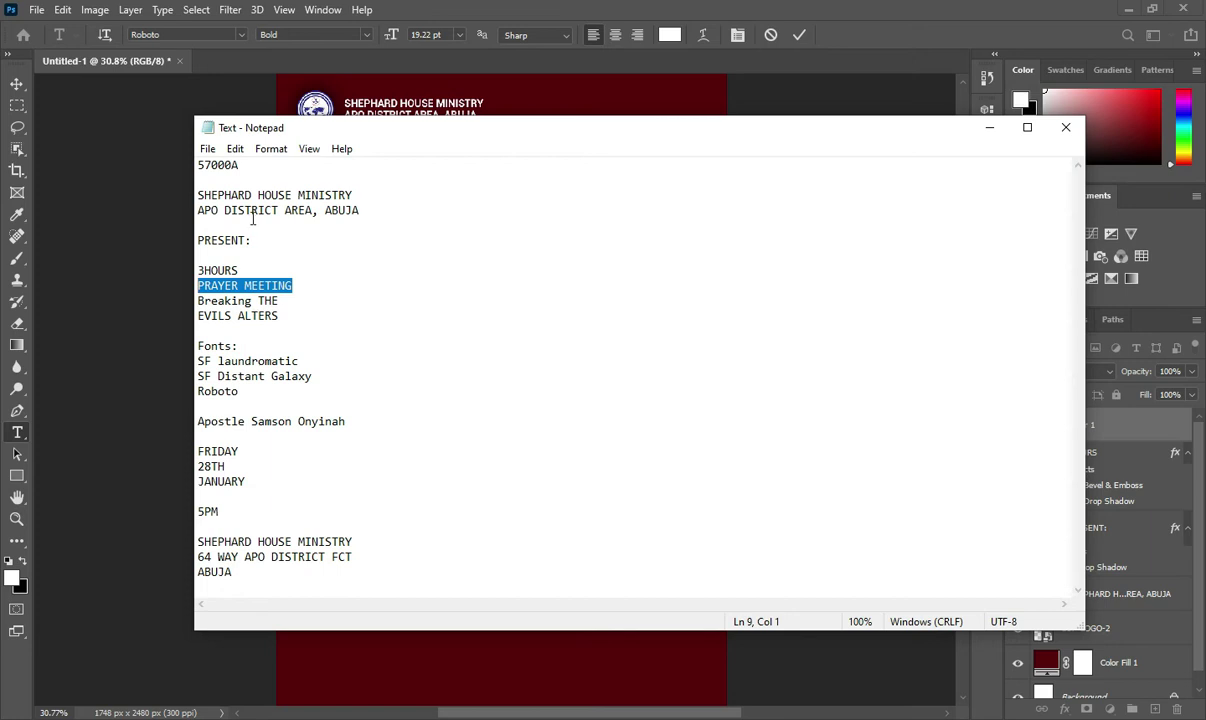
pyautogui.hotkey('ctrl', 'c')
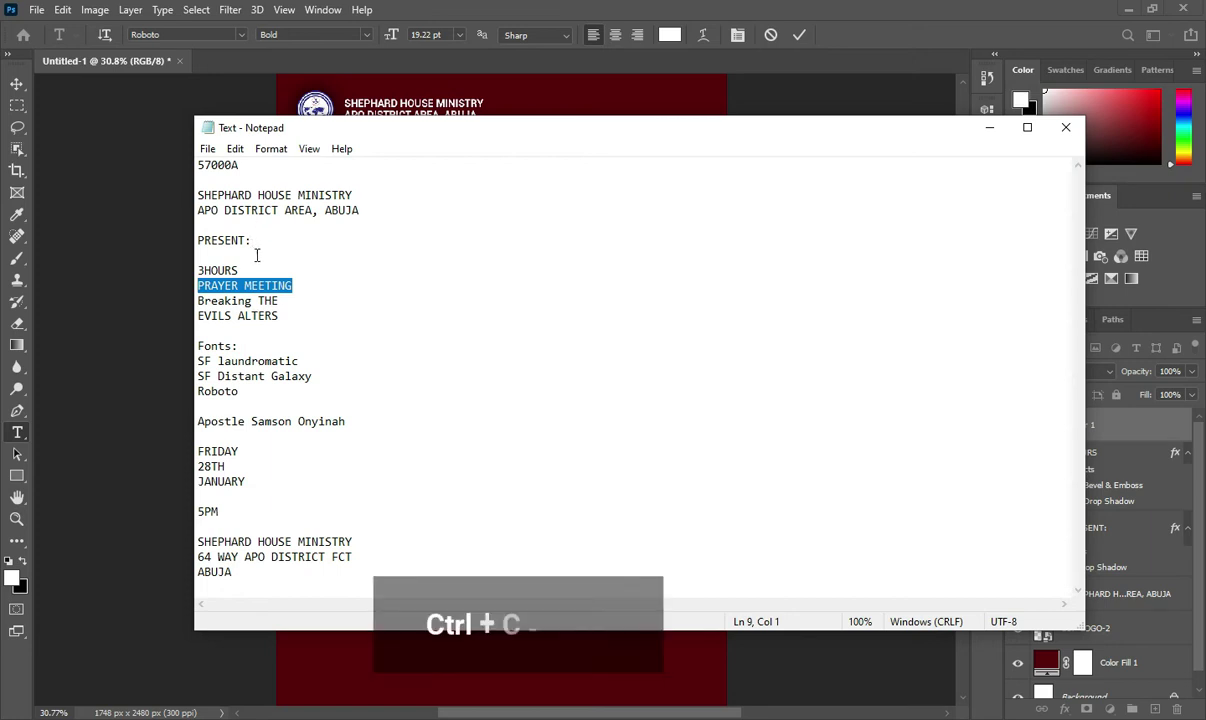
pyautogui.click(989, 127)
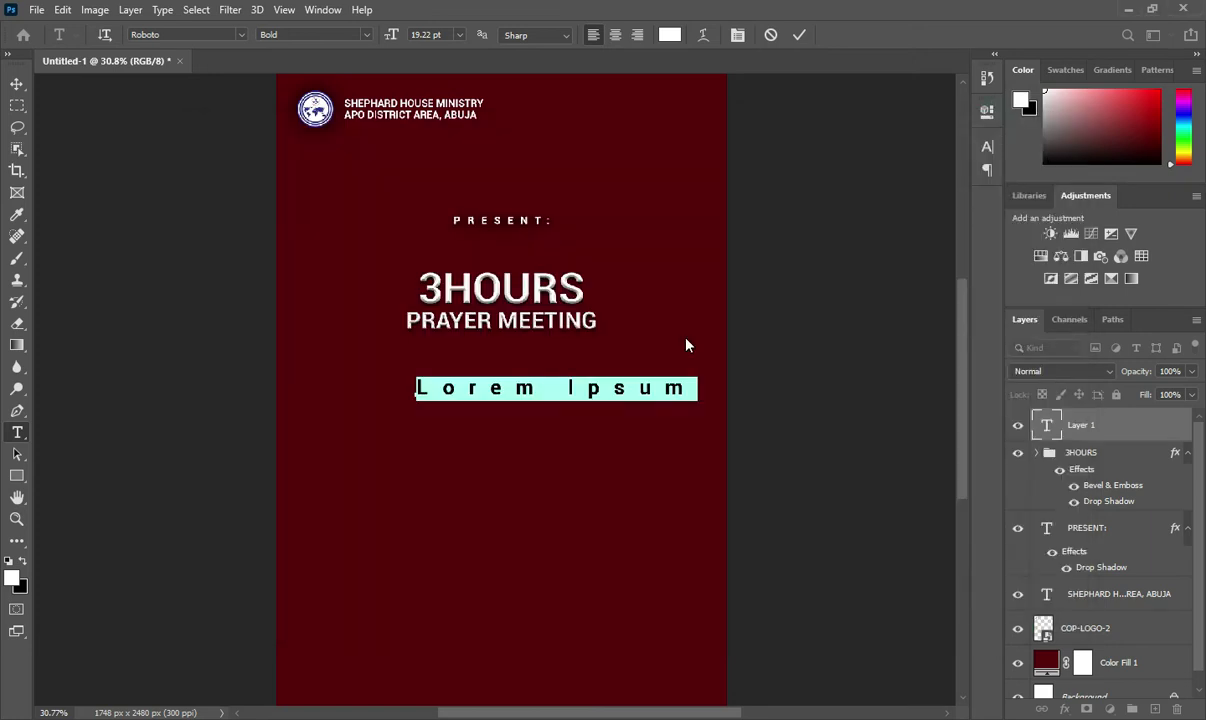
pyautogui.hotkey('ctrl', 'v')
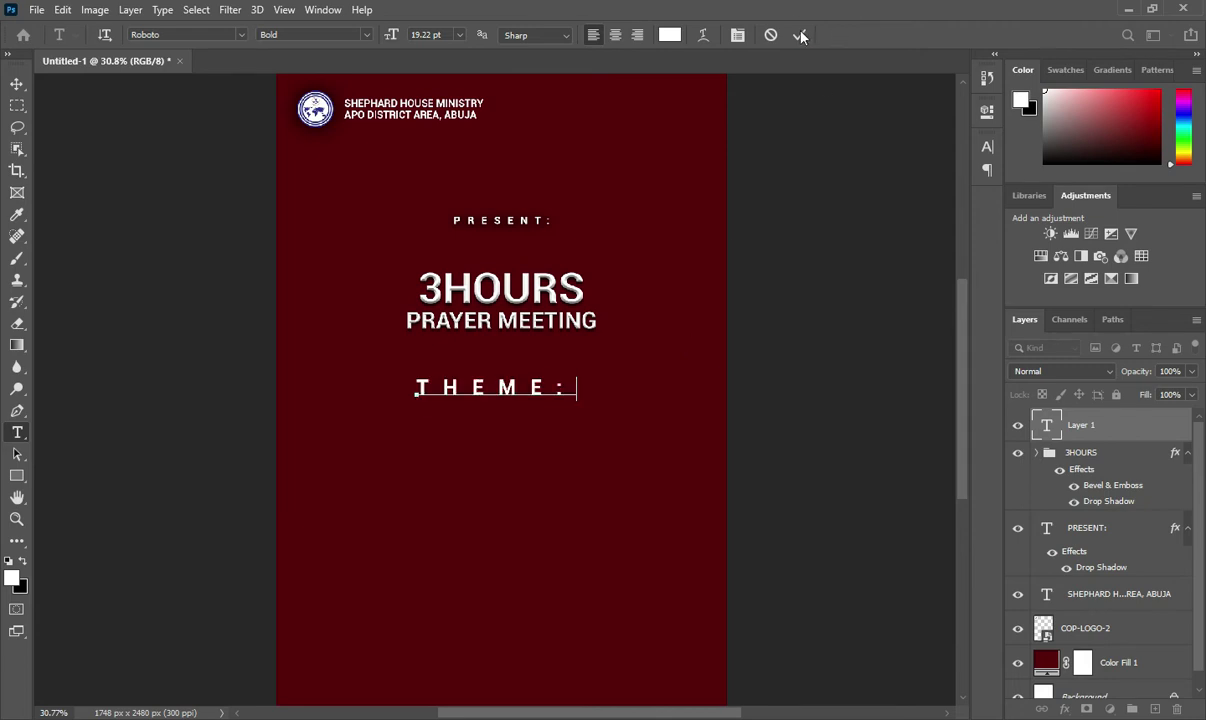
pyautogui.press('Escape')
pyautogui.click(987, 147)
pyautogui.write('0')
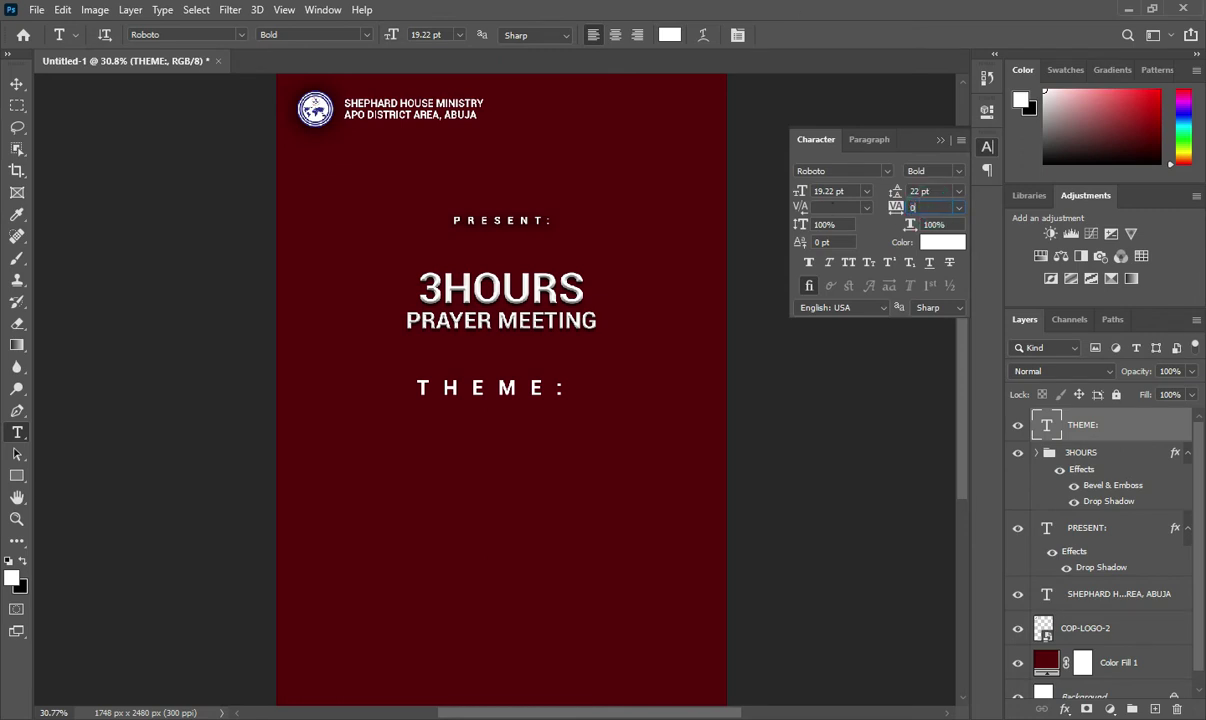
pyautogui.press('Return')
pyautogui.click(940, 139)
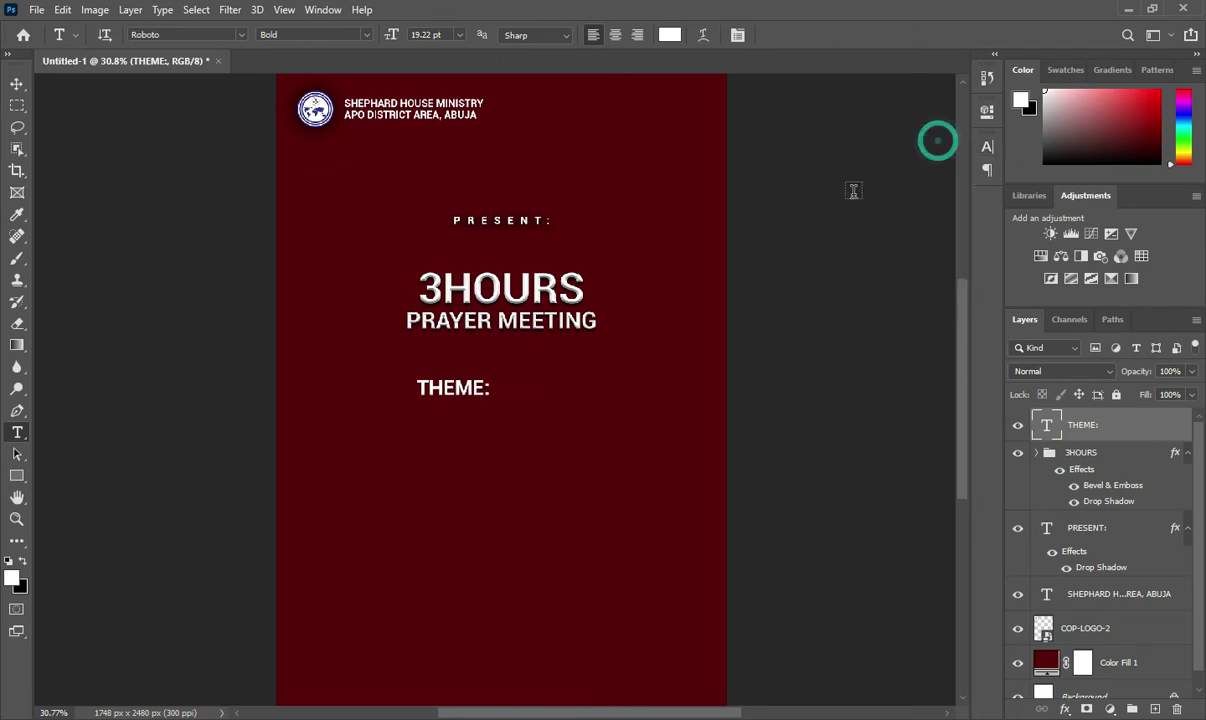
# Shift THEME: left to align with the title and scale it down to about 85%.
pyautogui.click(16, 85)
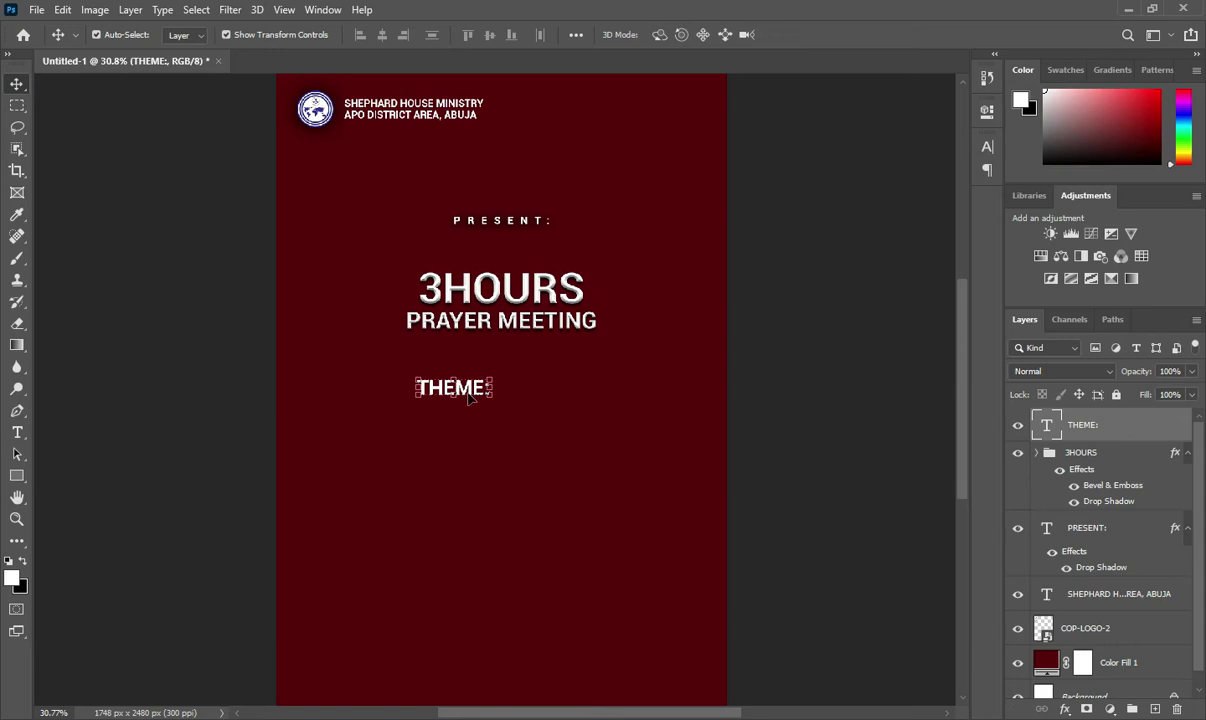
pyautogui.moveTo(468, 397); pyautogui.dragTo(454, 390)
pyautogui.hotkey('ctrl', 't')
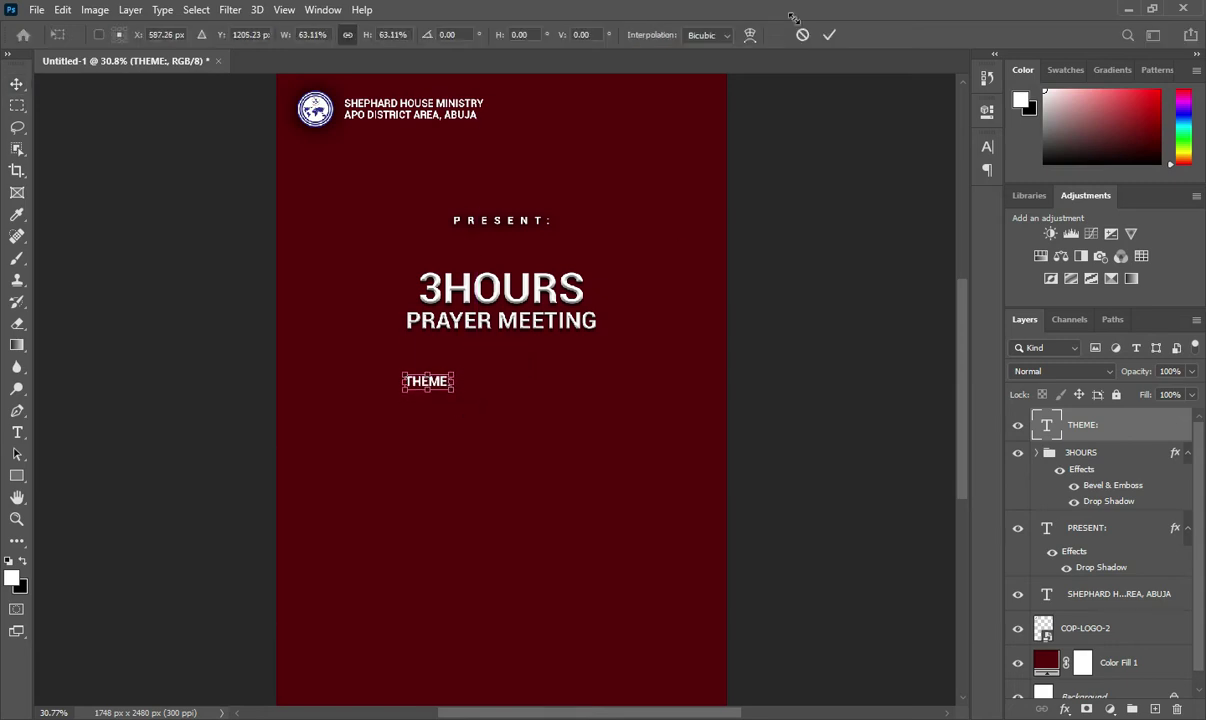
pyautogui.press('Return')
pyautogui.scroll(2, 395, 378)
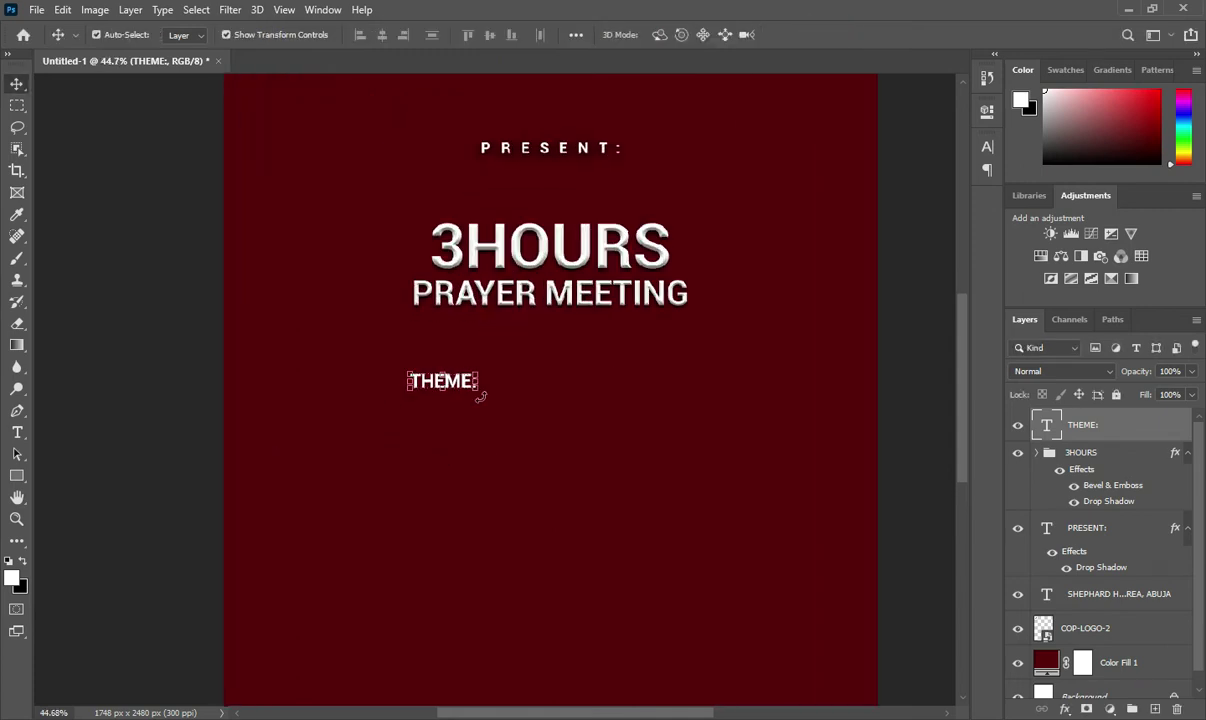
pyautogui.hotkey('ctrl', 't')
pyautogui.moveTo(478, 390); pyautogui.dragTo(469, 388)
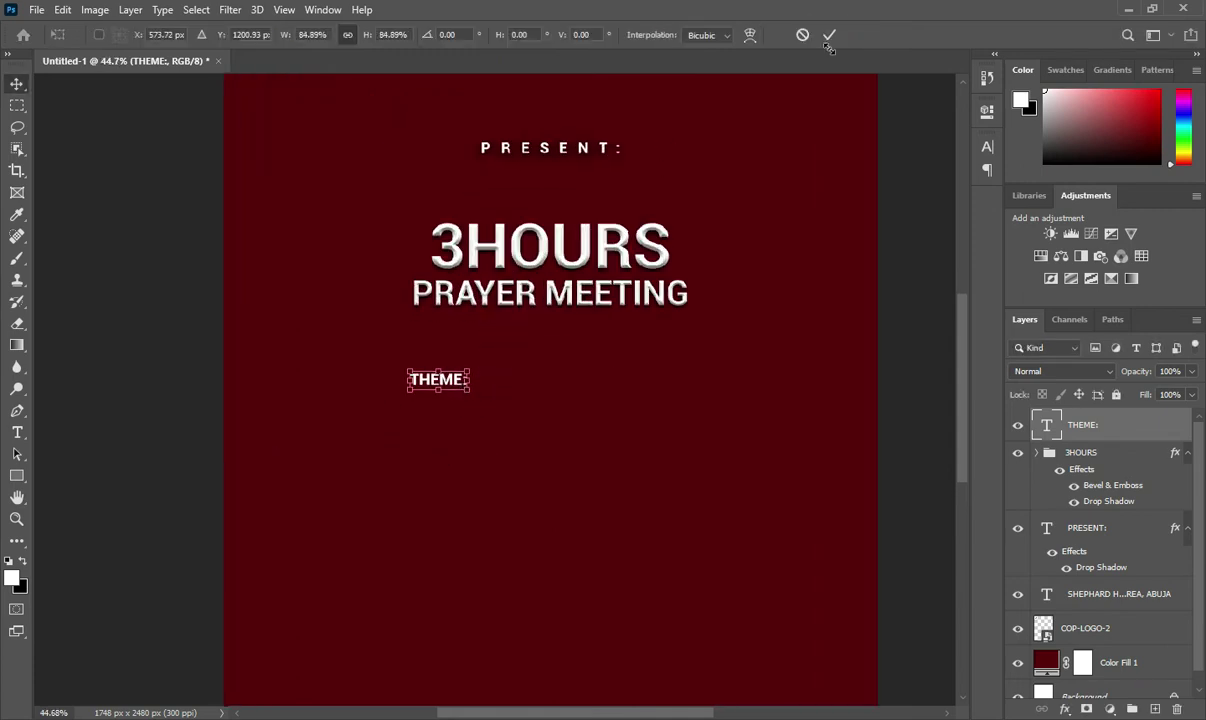
pyautogui.click(1090, 453)
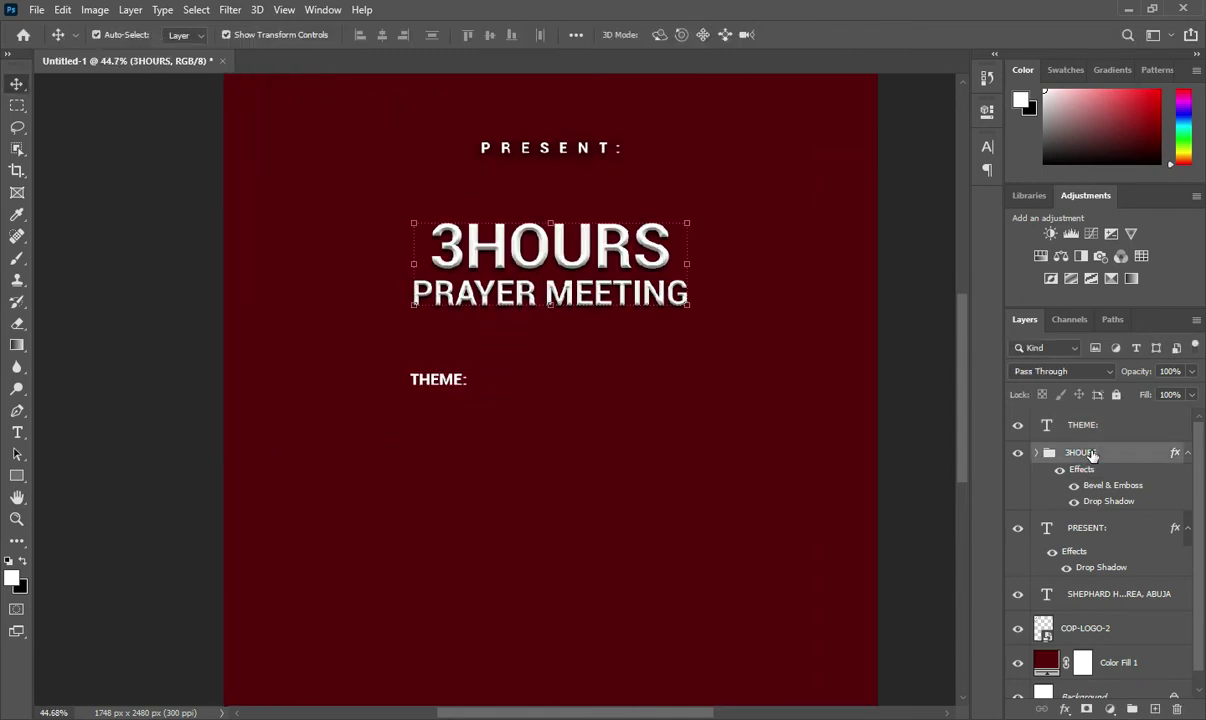
# Draw a red-filled rectangle around the THEME: heading.
pyautogui.click(16, 476)
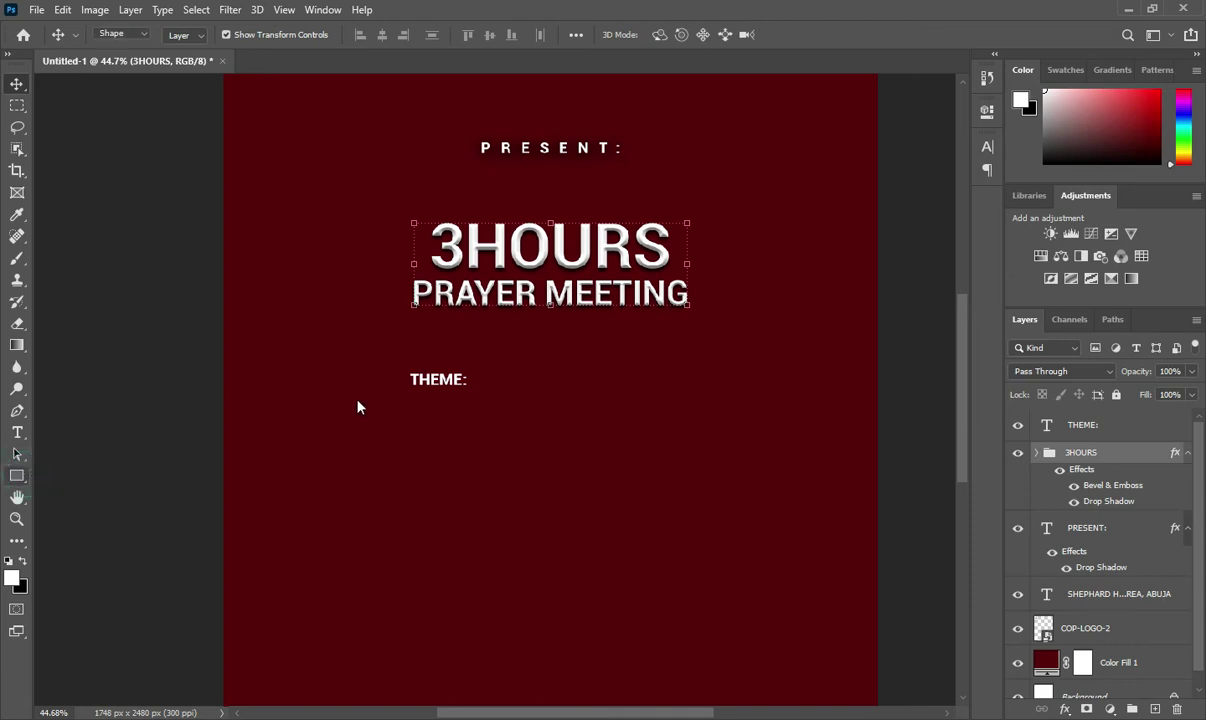
pyautogui.click(403, 370)
pyautogui.moveTo(404, 370); pyautogui.dragTo(473, 388)
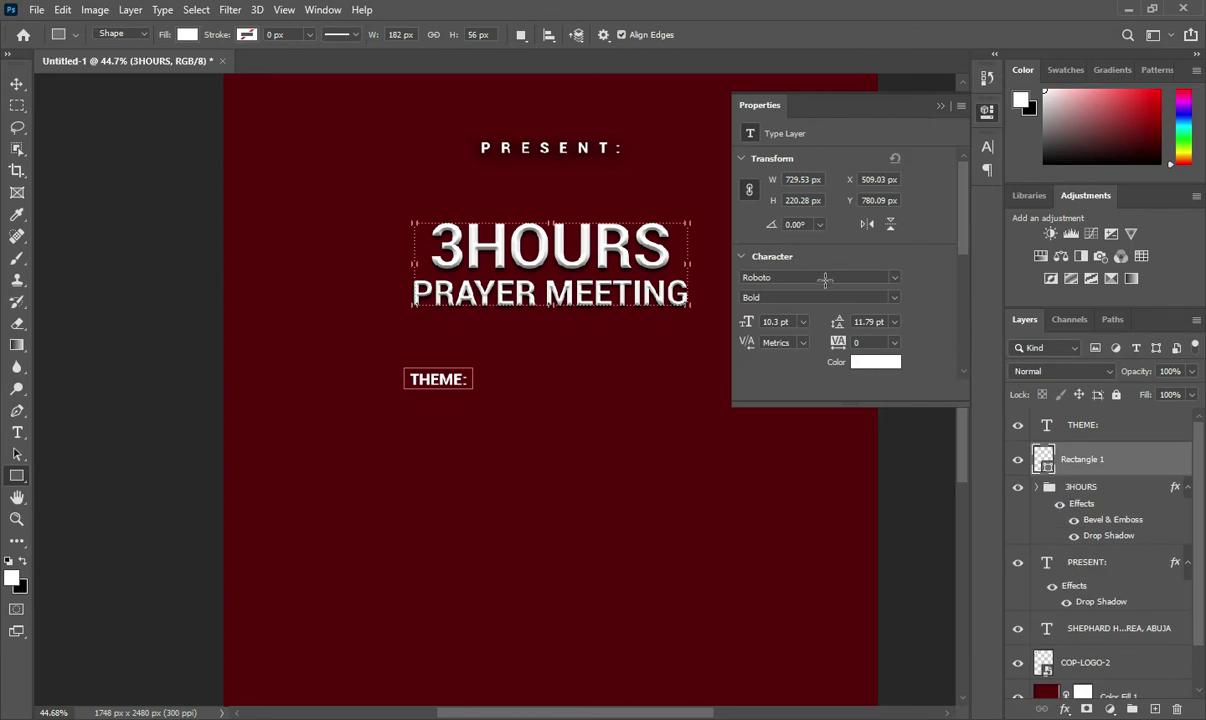
pyautogui.click(749, 211)
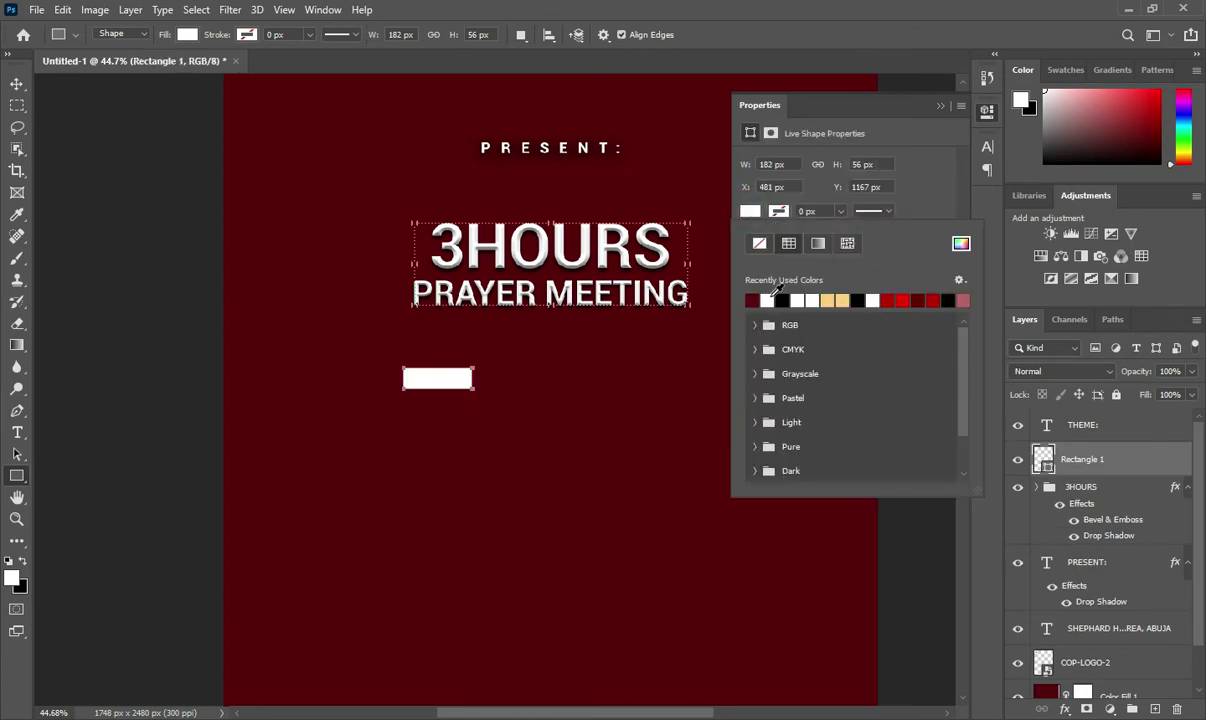
pyautogui.click(903, 299)
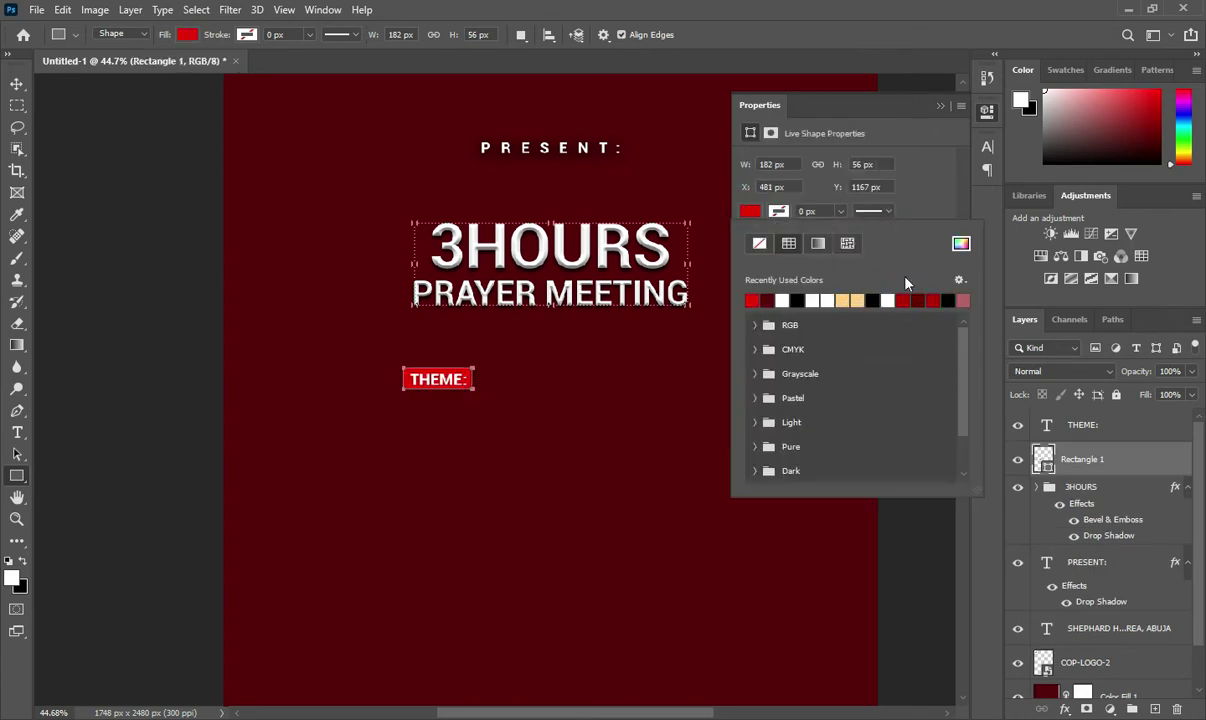
pyautogui.click(939, 107)
# Centre the THEME: text and red box on each other horizontally and vertically.
pyautogui.press('v')
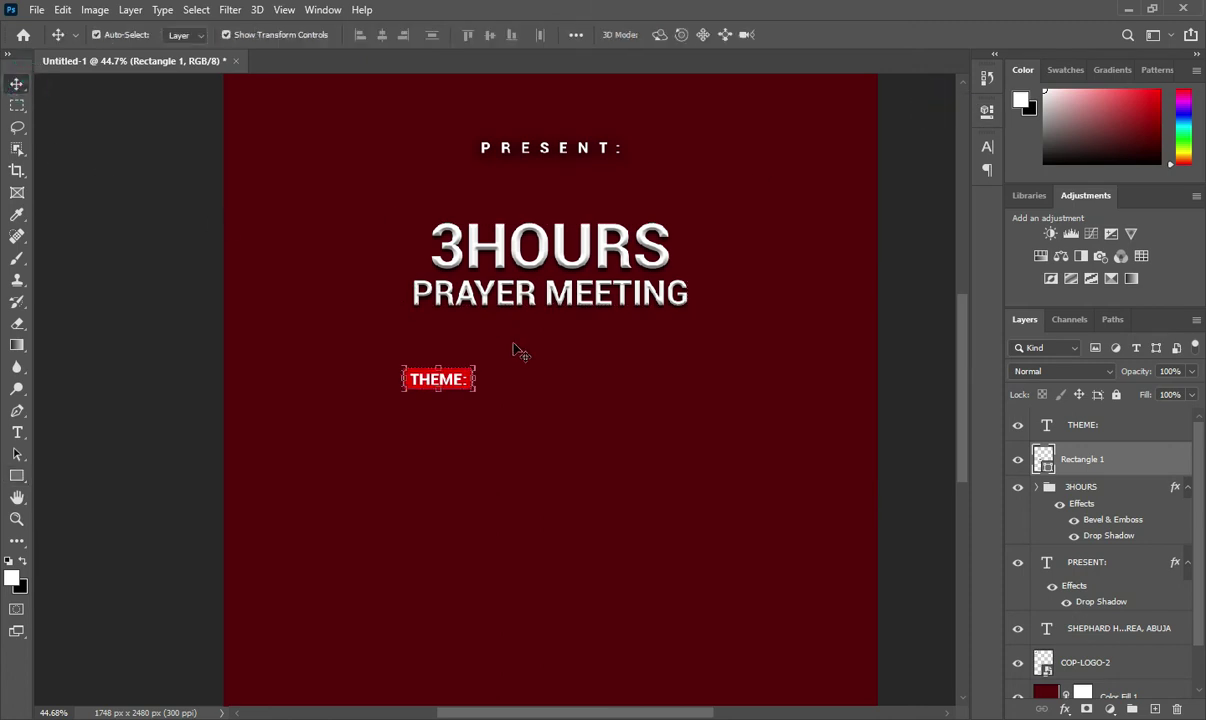
pyautogui.keyDown('shift'); pyautogui.click(1090, 426); pyautogui.keyUp('shift')
pyautogui.click(382, 35)
pyautogui.click(490, 35)
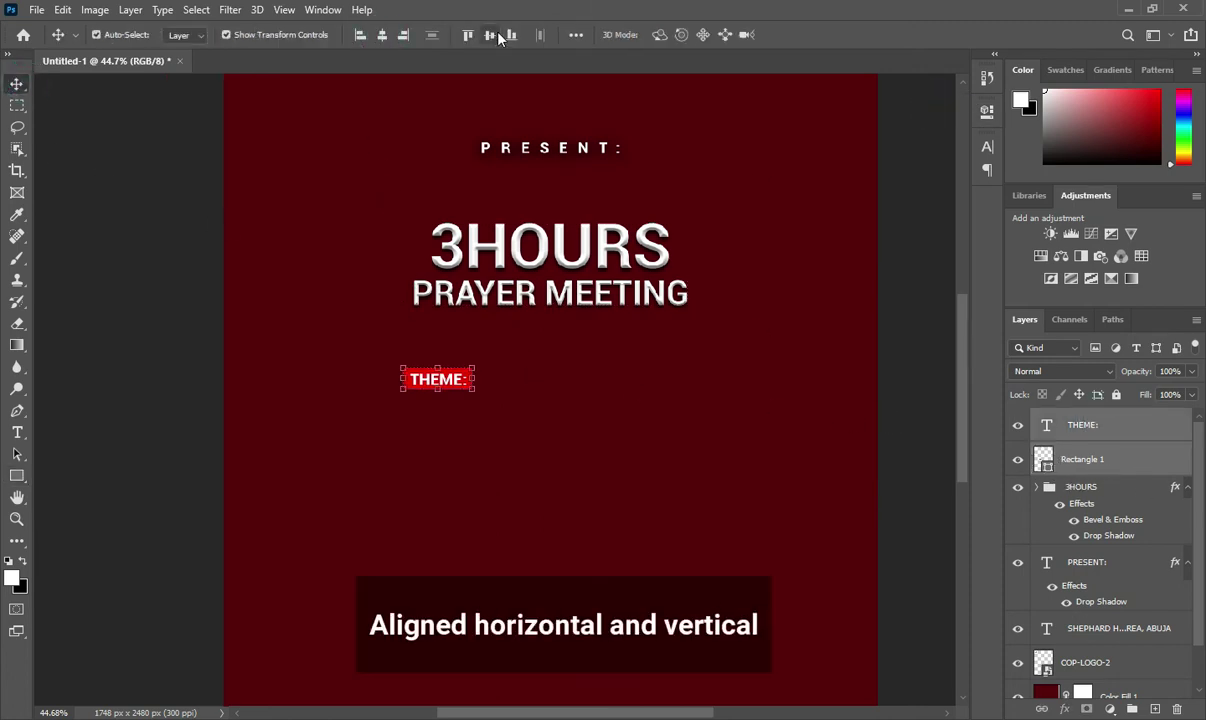
pyautogui.click(170, 280)
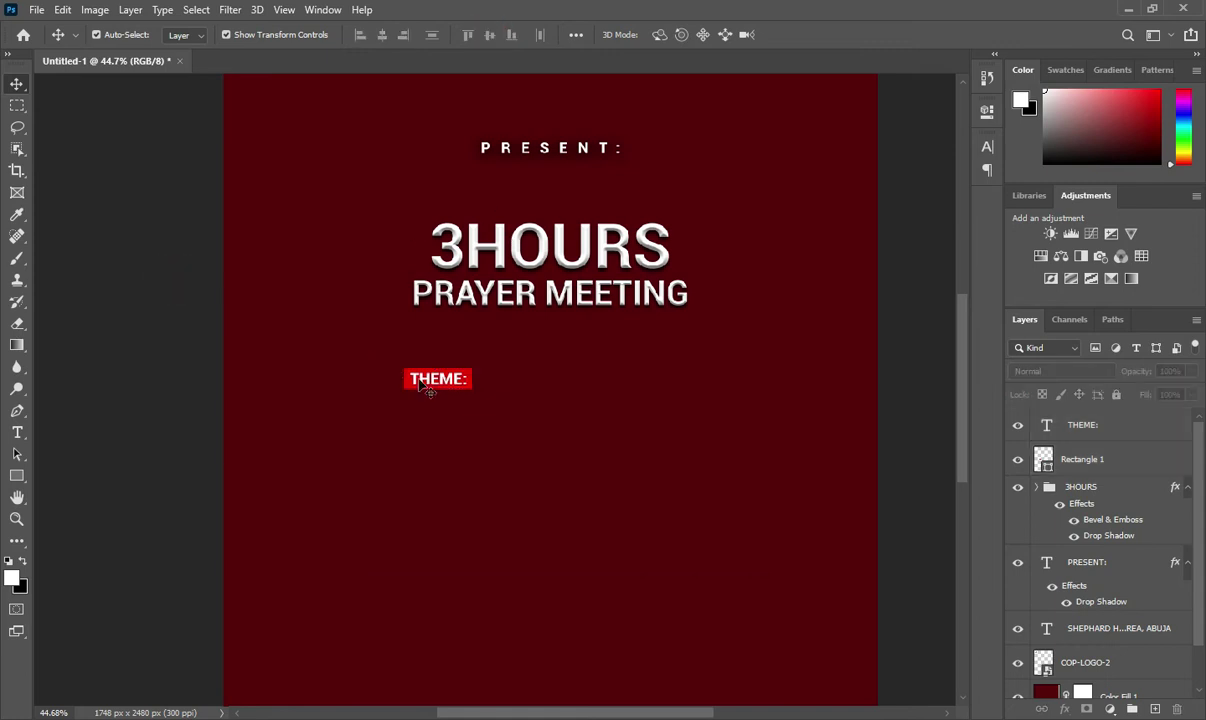
pyautogui.scroll(-1, 460, 380)
pyautogui.scroll(-1, 490, 384)
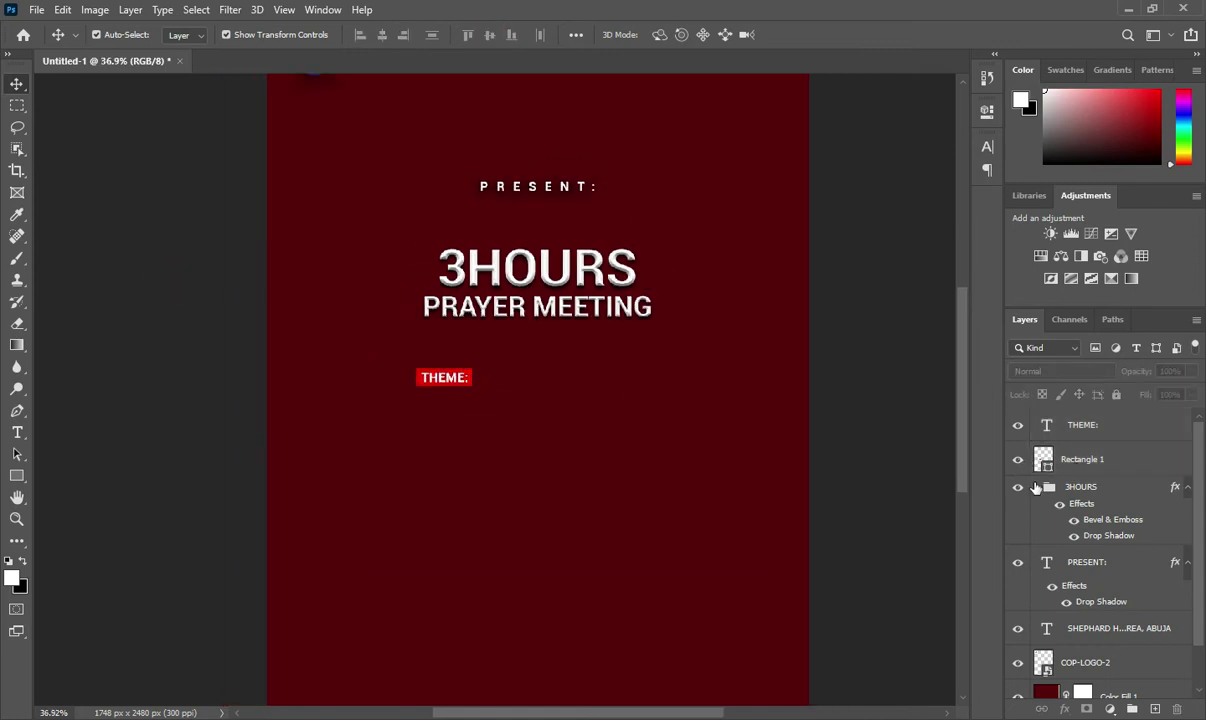
pyautogui.click(1189, 487)
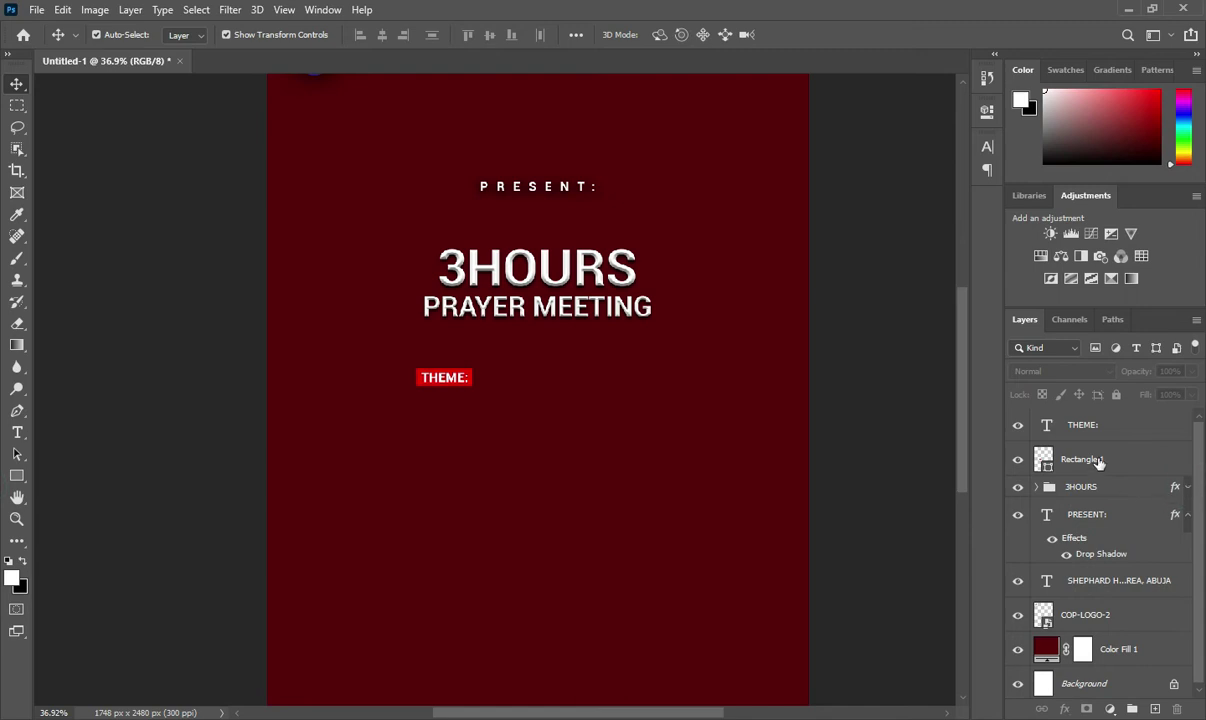
# Group the red box and THEME: text into a group named THEME.
pyautogui.click(1077, 462)
pyautogui.keyDown('shift'); pyautogui.click(1120, 430); pyautogui.keyUp('shift')
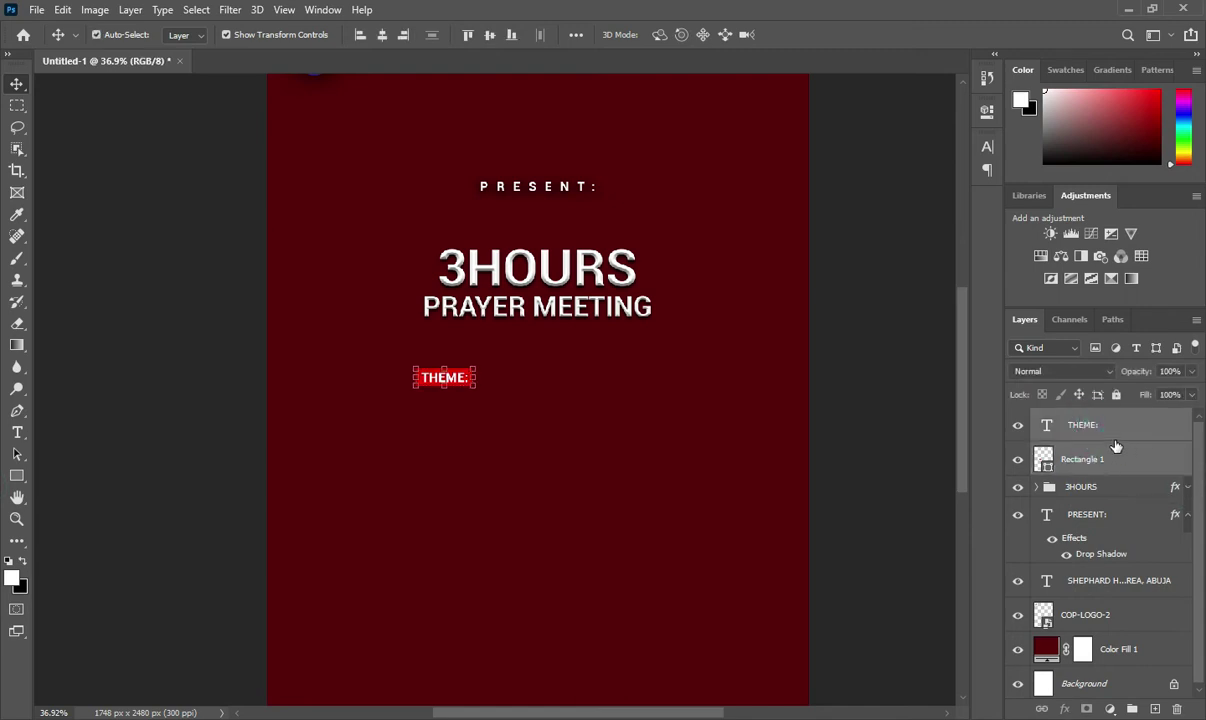
pyautogui.hotkey('ctrl', 'g')
pyautogui.doubleClick(1080, 419)
pyautogui.write('THEME')
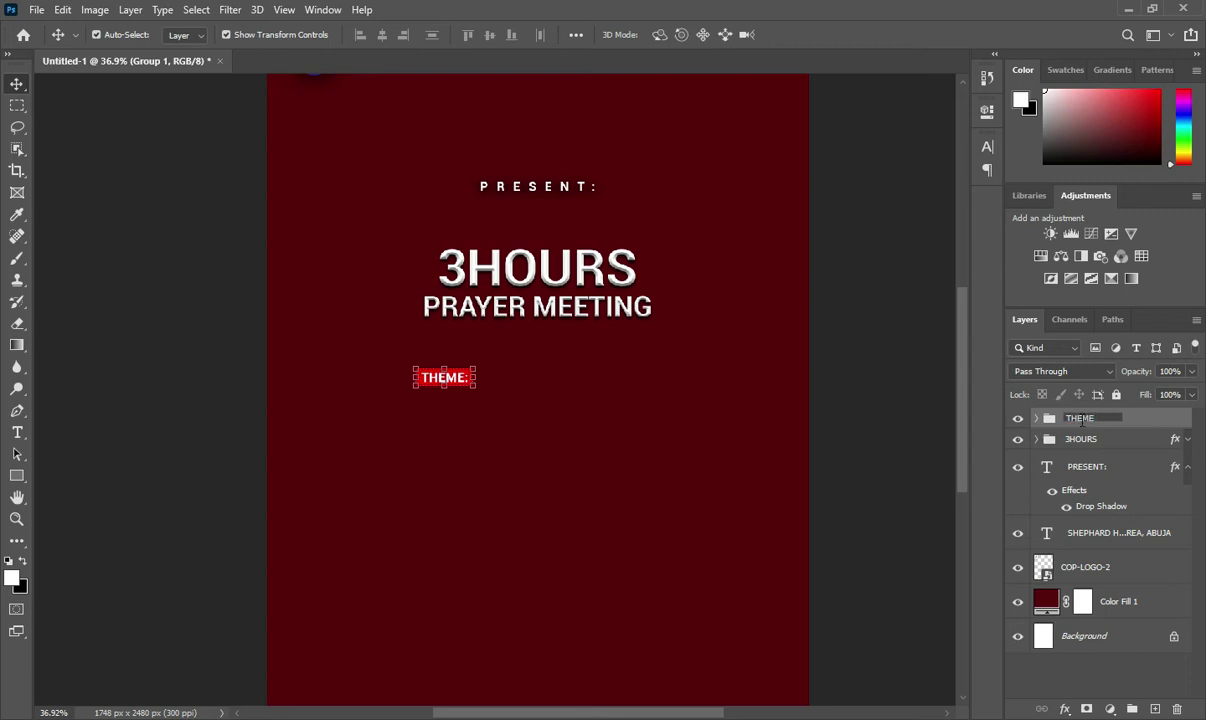
pyautogui.press('Return')
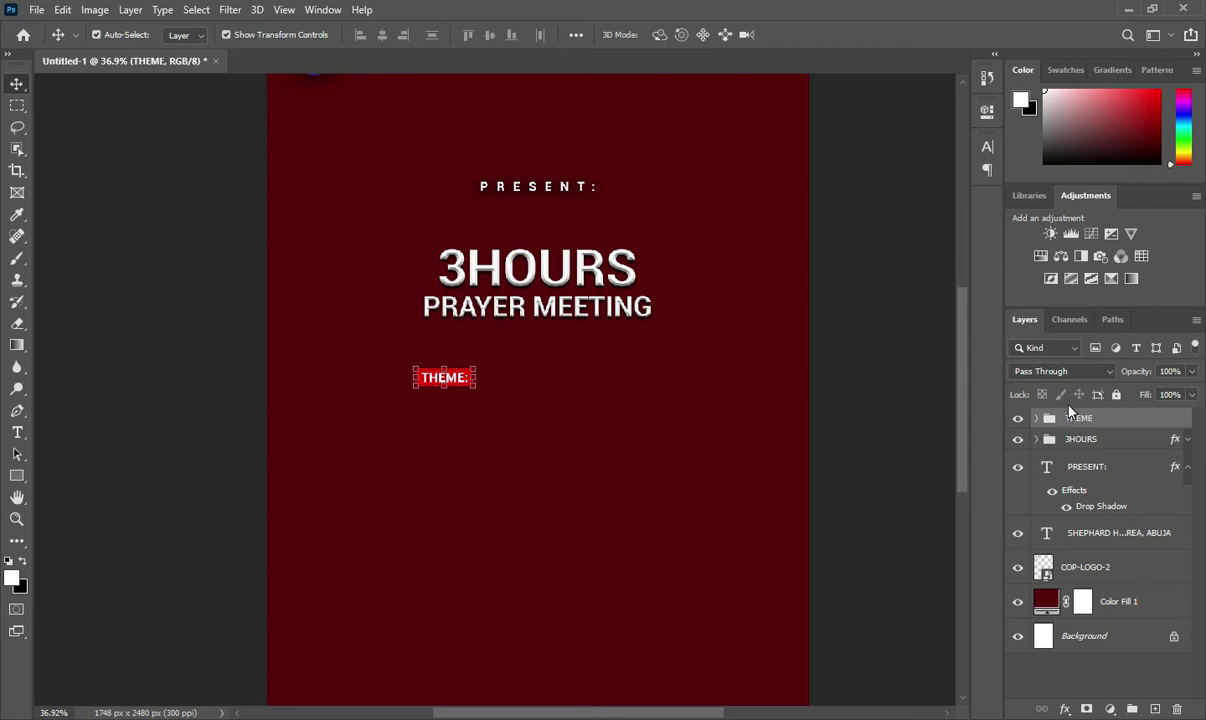
pyautogui.click(1187, 468)
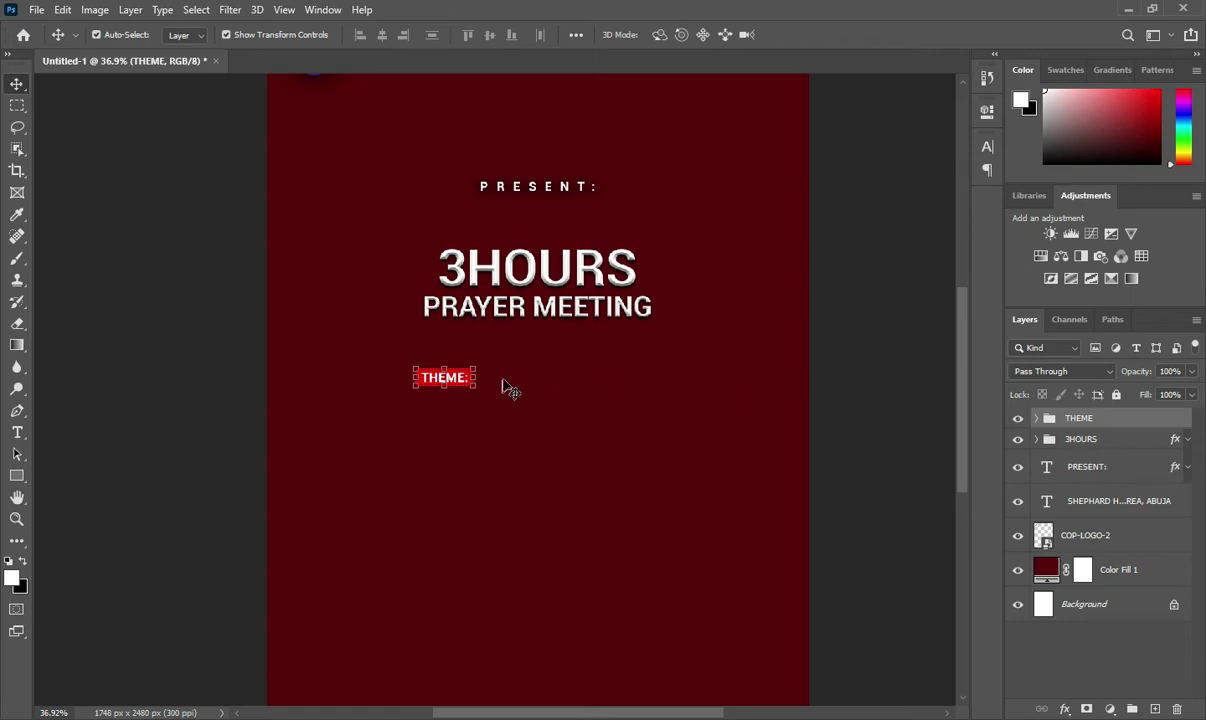
pyautogui.scroll(1, 505, 410)
pyautogui.scroll(1, 495, 425)
# Copy 'Breaking' from the notes and paste it as a text layer below THEME:.
pyautogui.hotkey('alt', 'Tab')
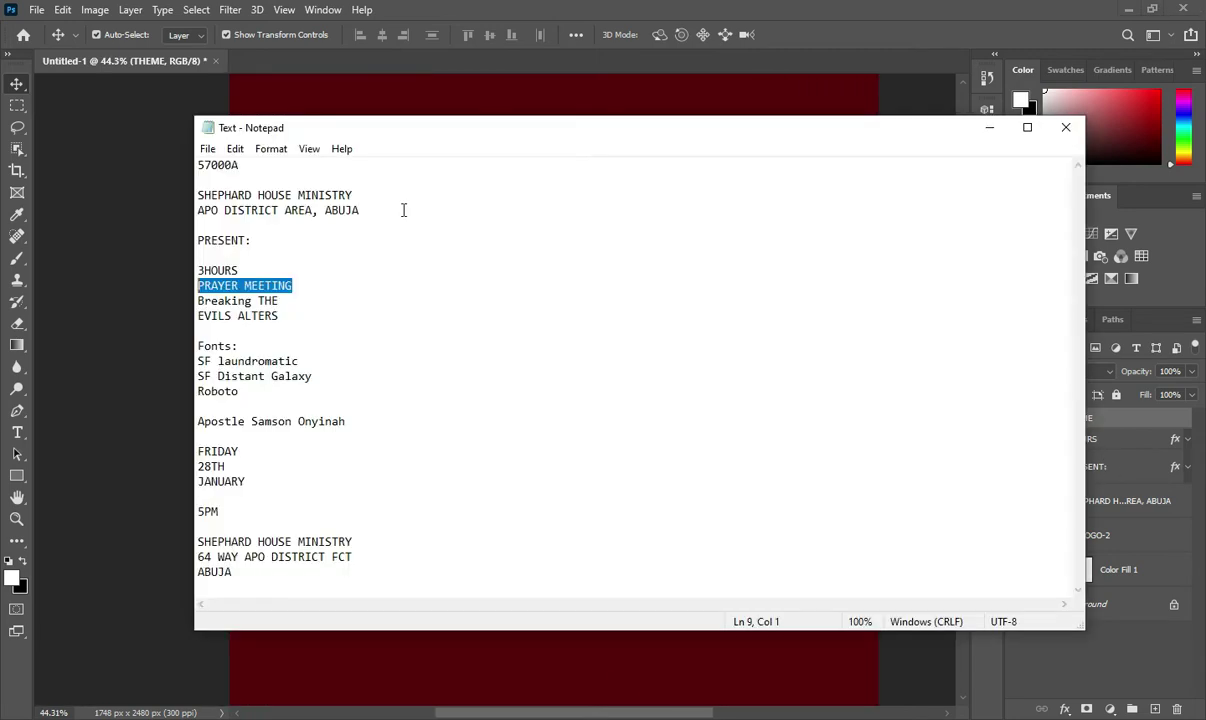
pyautogui.moveTo(259, 301); pyautogui.dragTo(198, 301)
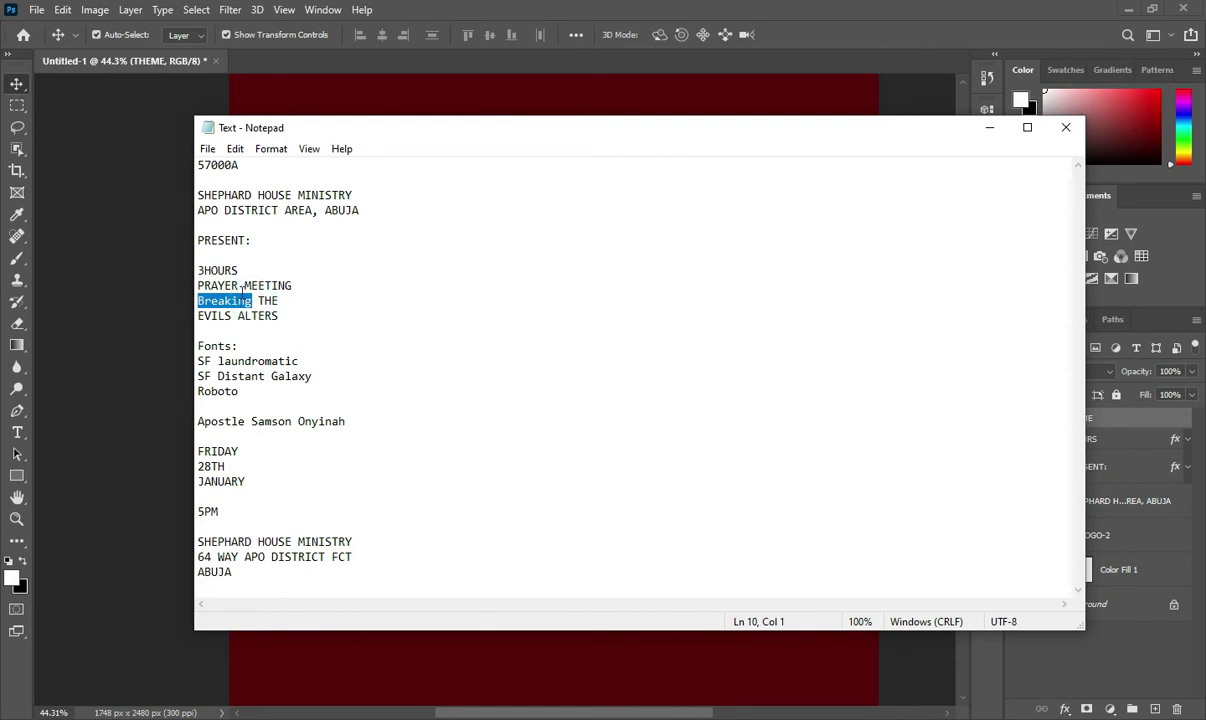
pyautogui.hotkey('ctrl', 'c')
pyautogui.click(988, 130)
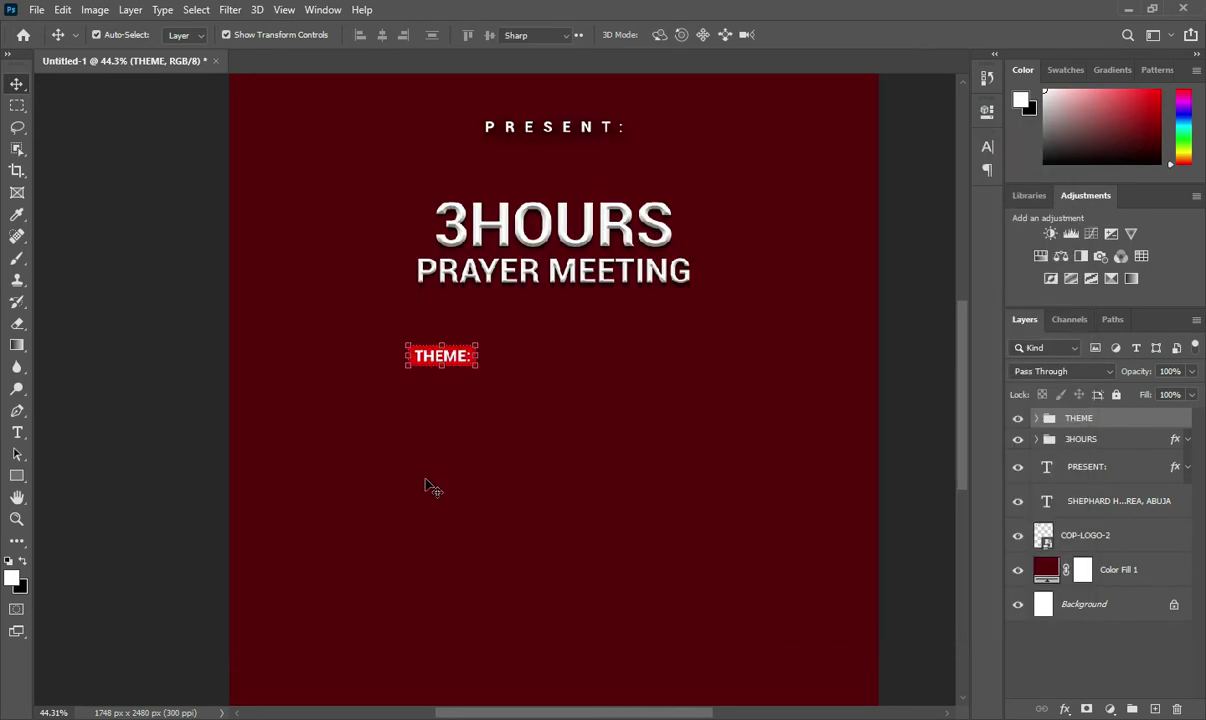
pyautogui.press('t')
pyautogui.moveTo(398, 452); pyautogui.dragTo(573, 487)
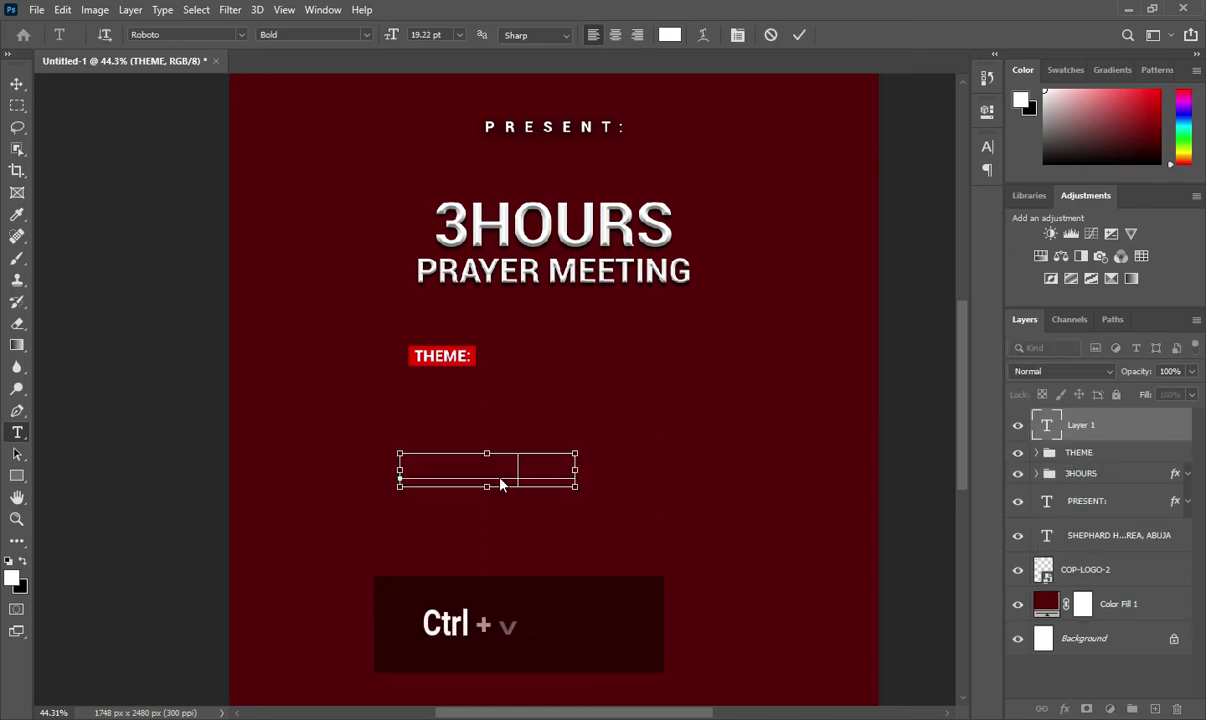
pyautogui.hotkey('ctrl', 'v')
pyautogui.click(799, 36)
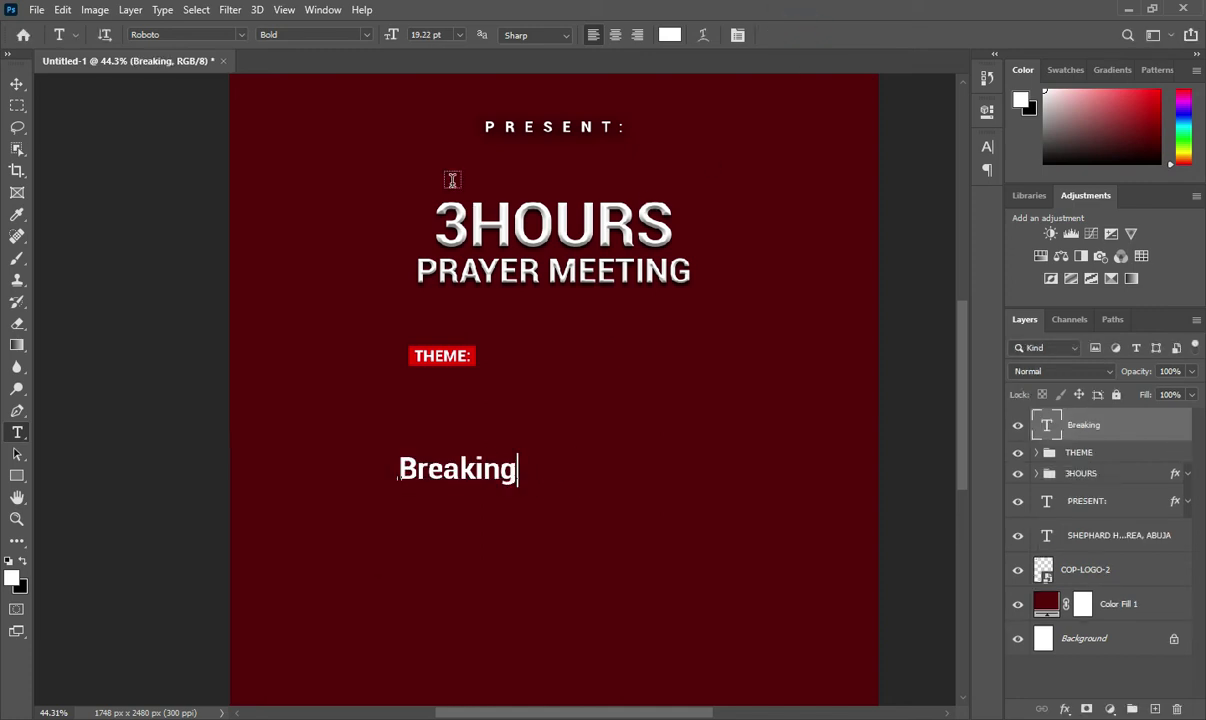
# Set Breaking in SF Laundromatic, enlarge it to about 574% across the page, and duplicate it.
pyautogui.click(240, 36)
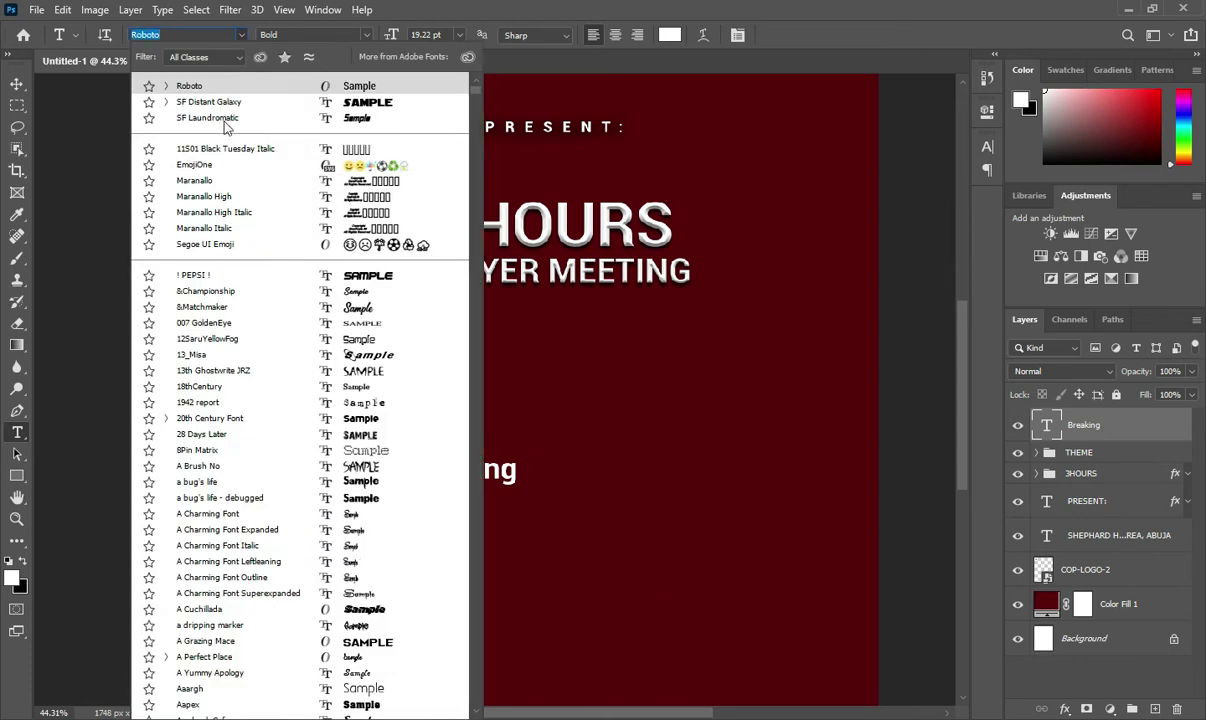
pyautogui.click(206, 118)
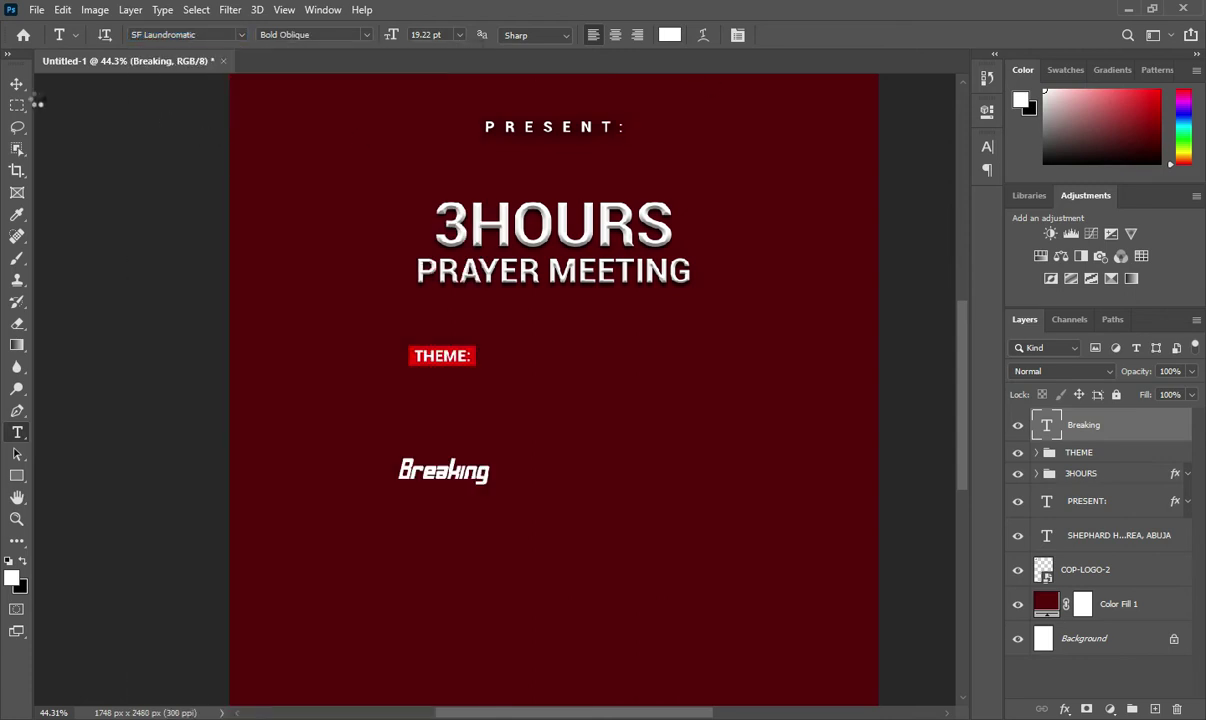
pyautogui.click(17, 84)
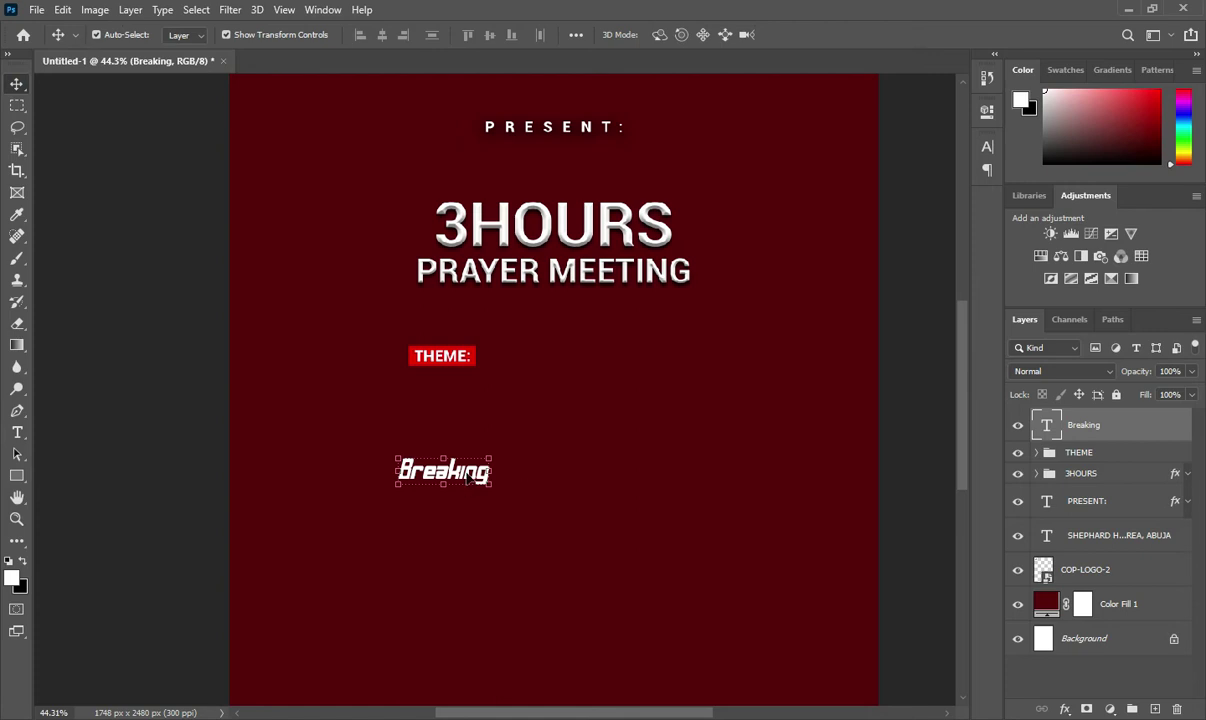
pyautogui.moveTo(491, 457)
pyautogui.mouseDown()
pyautogui.moveTo(661, 411)
pyautogui.moveTo(611, 430)
pyautogui.mouseUp()
pyautogui.moveTo(720, 374); pyautogui.dragTo(805, 300)
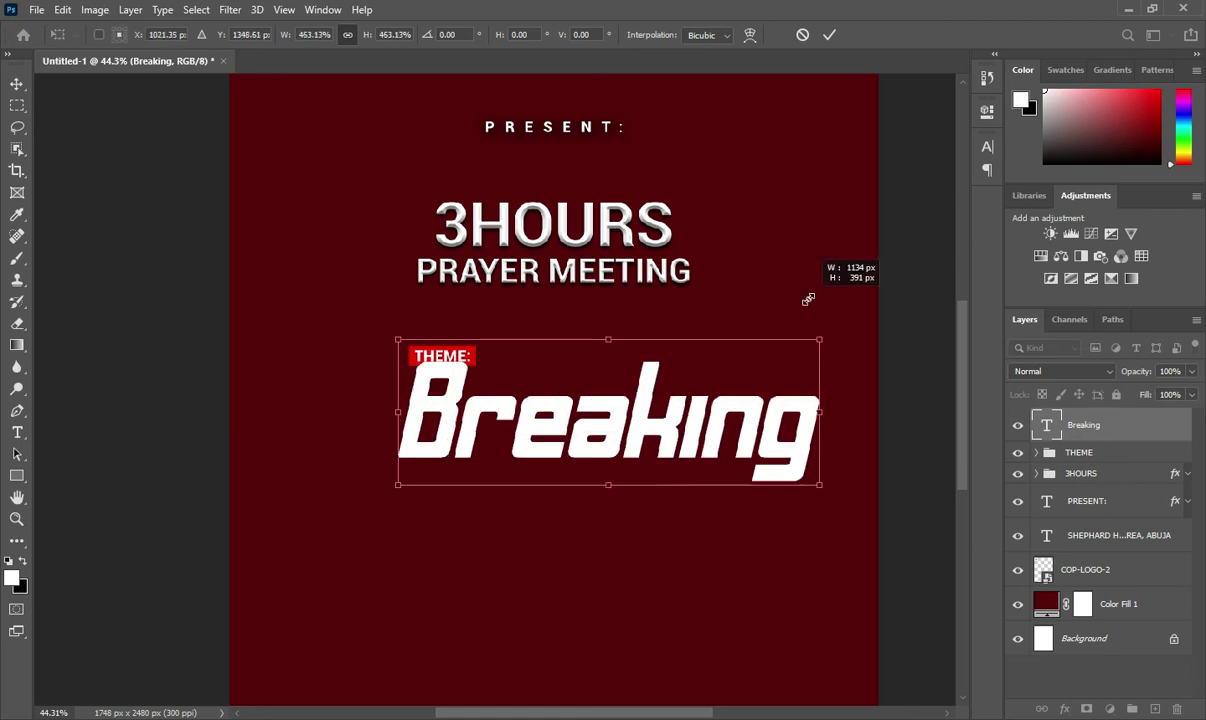
pyautogui.moveTo(399, 486); pyautogui.dragTo(308, 547)
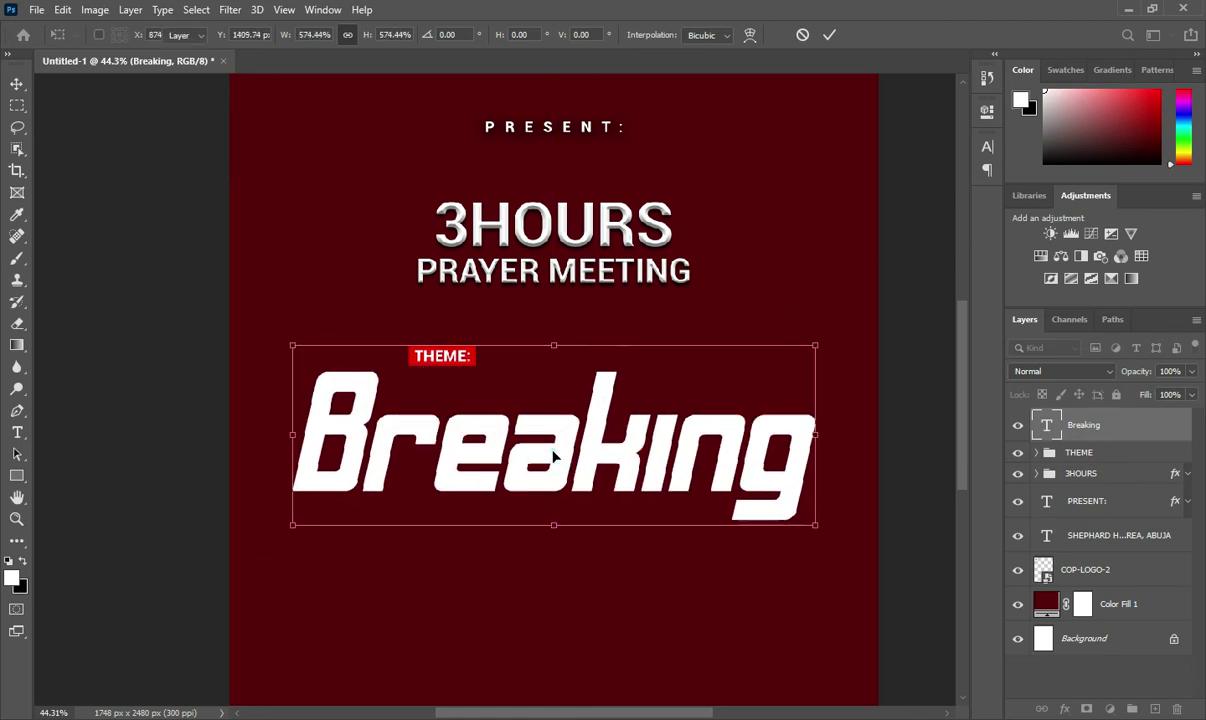
pyautogui.press('Return')
pyautogui.hotkey('ctrl', 'j')
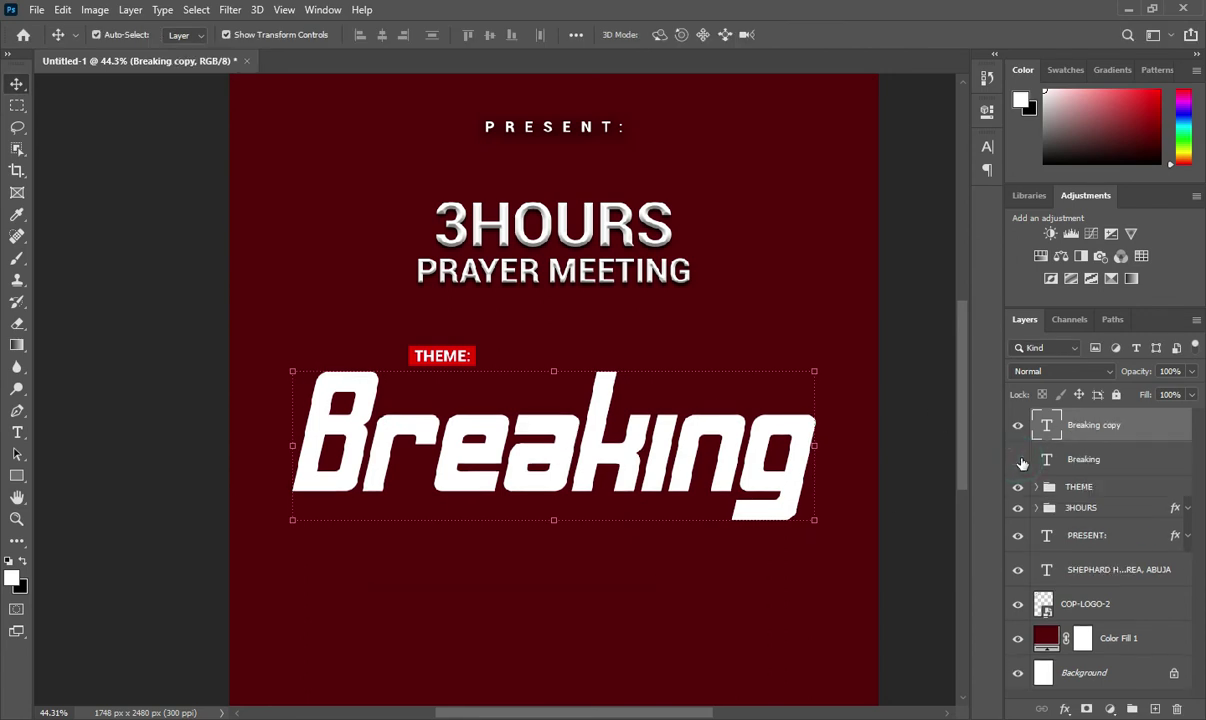
# Rasterize Breaking copy, warp it into a rising arch, and tilt it about 12 degrees.
pyautogui.rightClick(1090, 425)
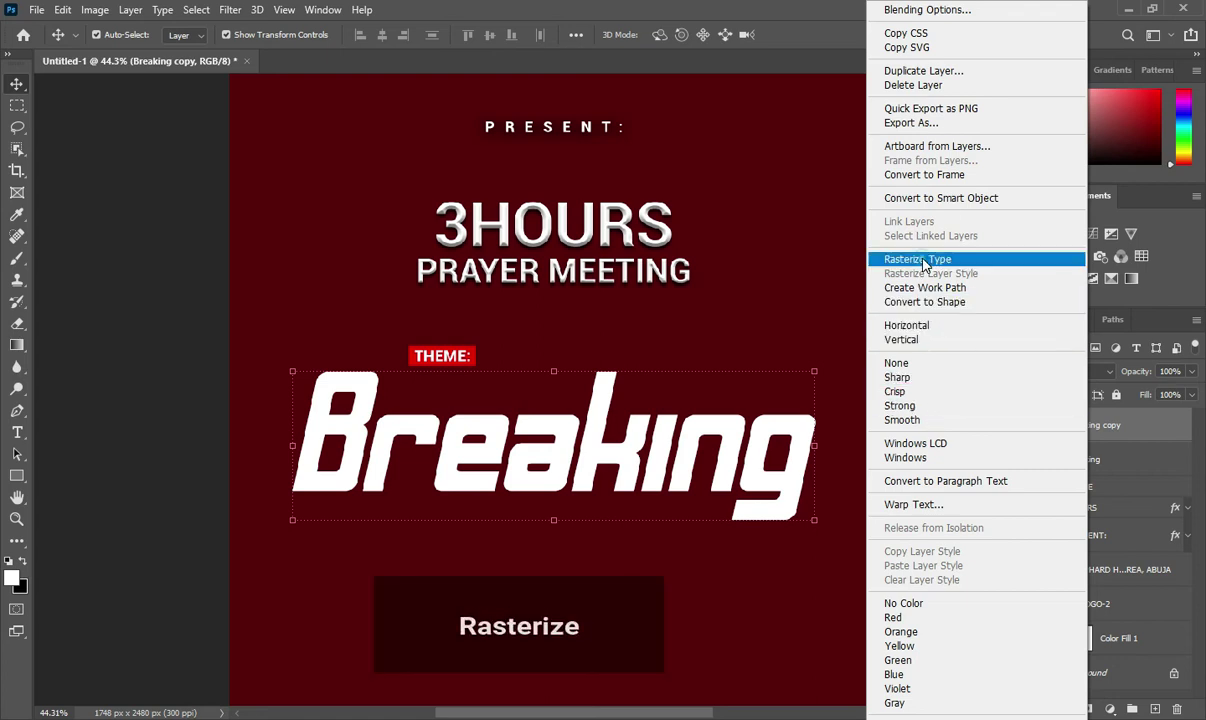
pyautogui.click(923, 260)
pyautogui.hotkey('ctrl', 't')
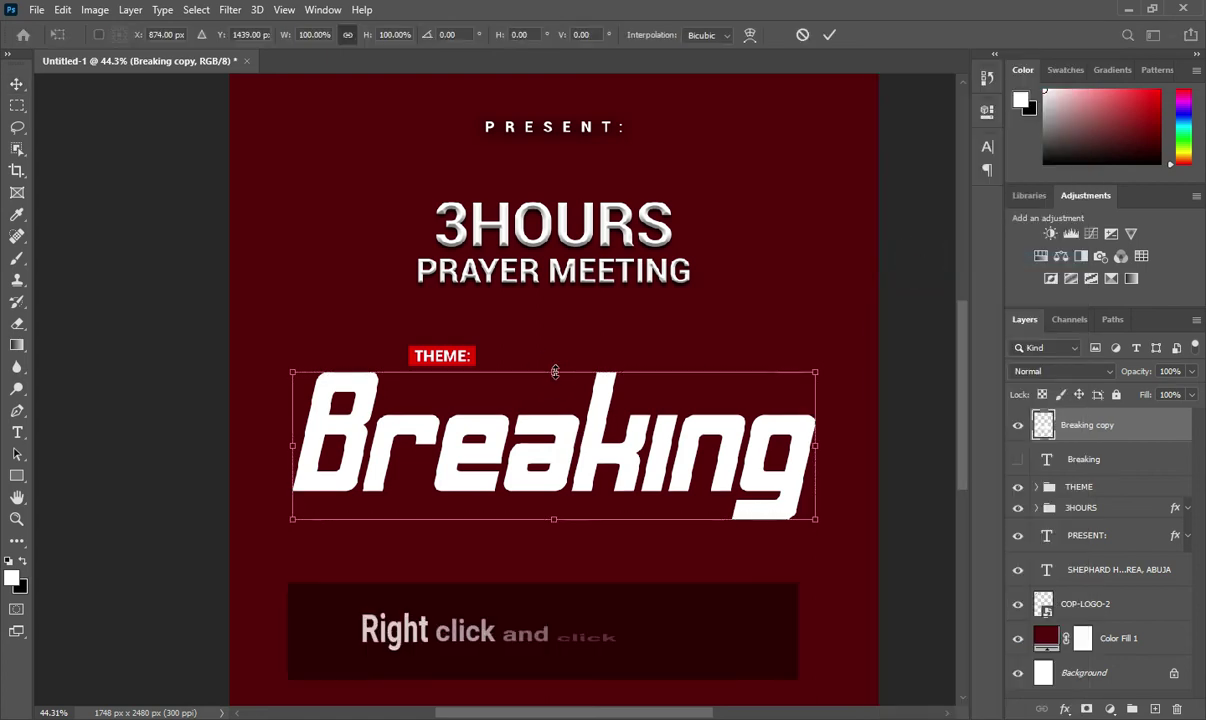
pyautogui.rightClick(555, 372)
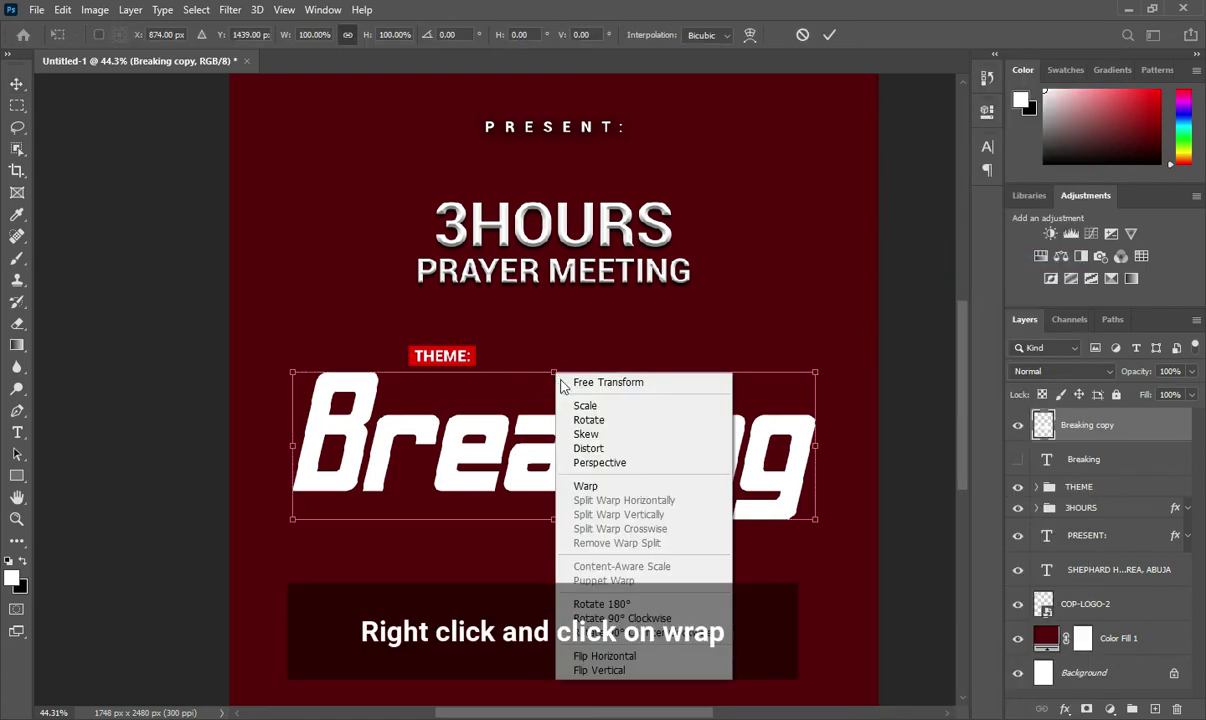
pyautogui.click(591, 485)
pyautogui.moveTo(561, 380); pyautogui.dragTo(565, 316)
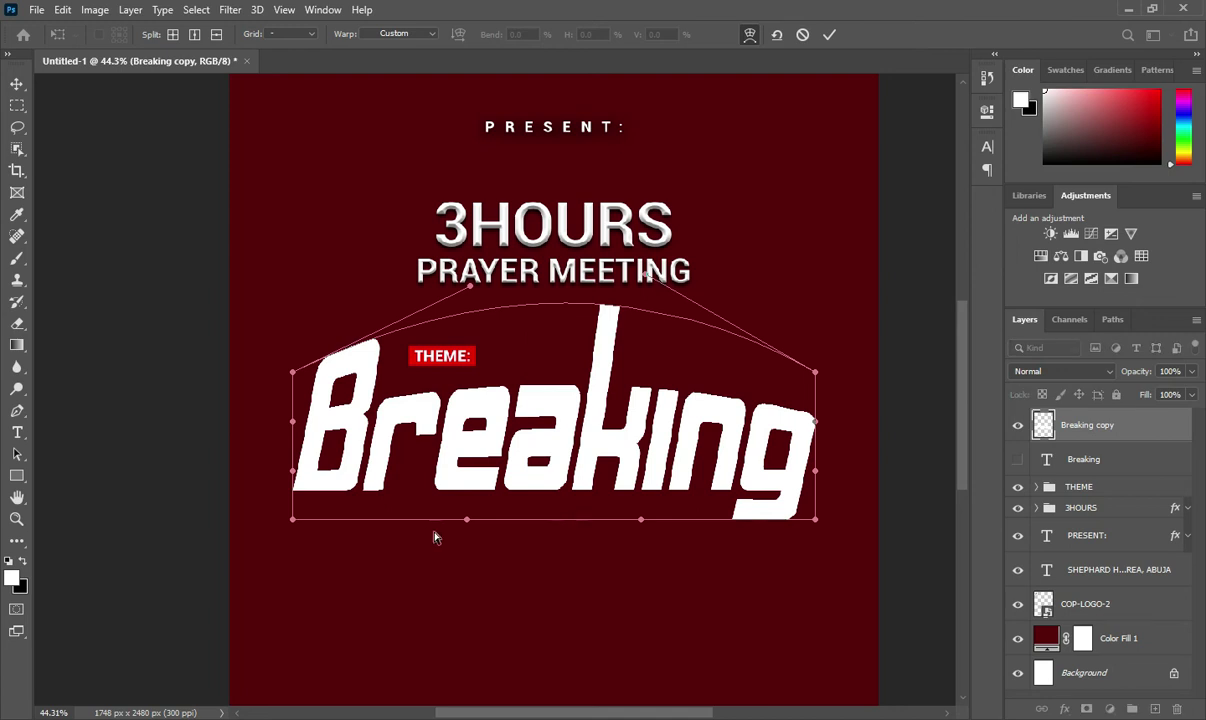
pyautogui.moveTo(537, 515); pyautogui.dragTo(545, 465)
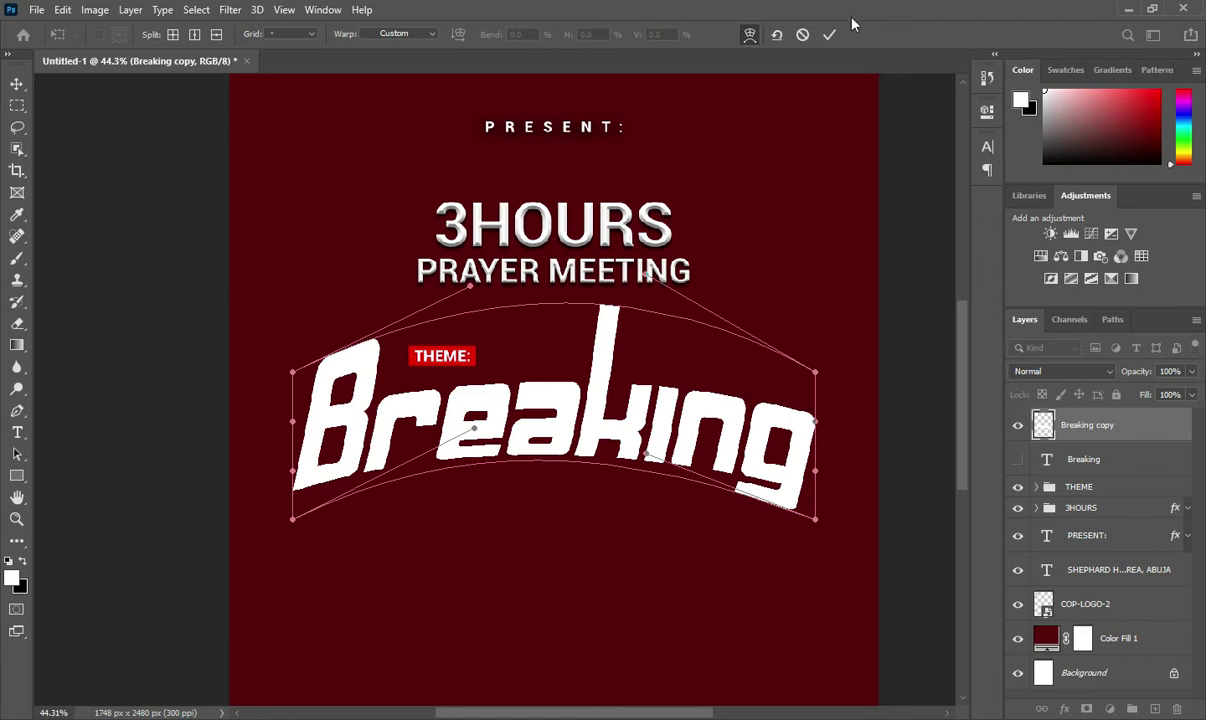
pyautogui.click(829, 34)
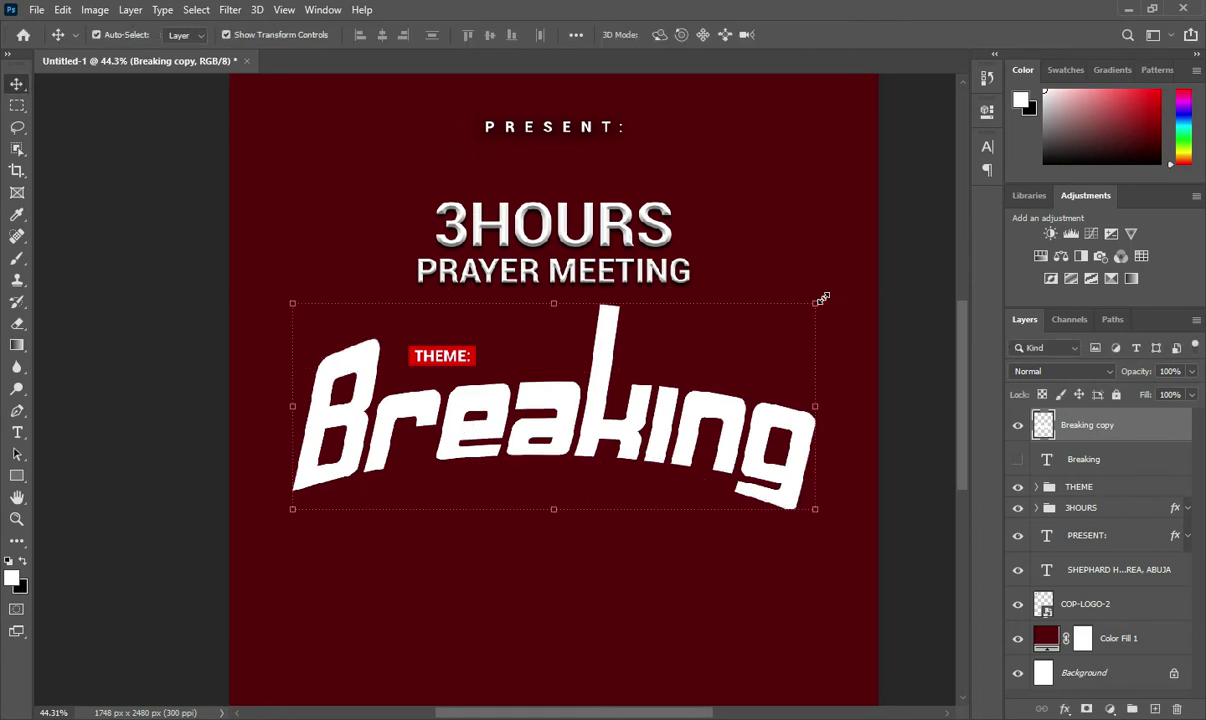
pyautogui.moveTo(824, 298); pyautogui.dragTo(822, 220)
pyautogui.click(831, 34)
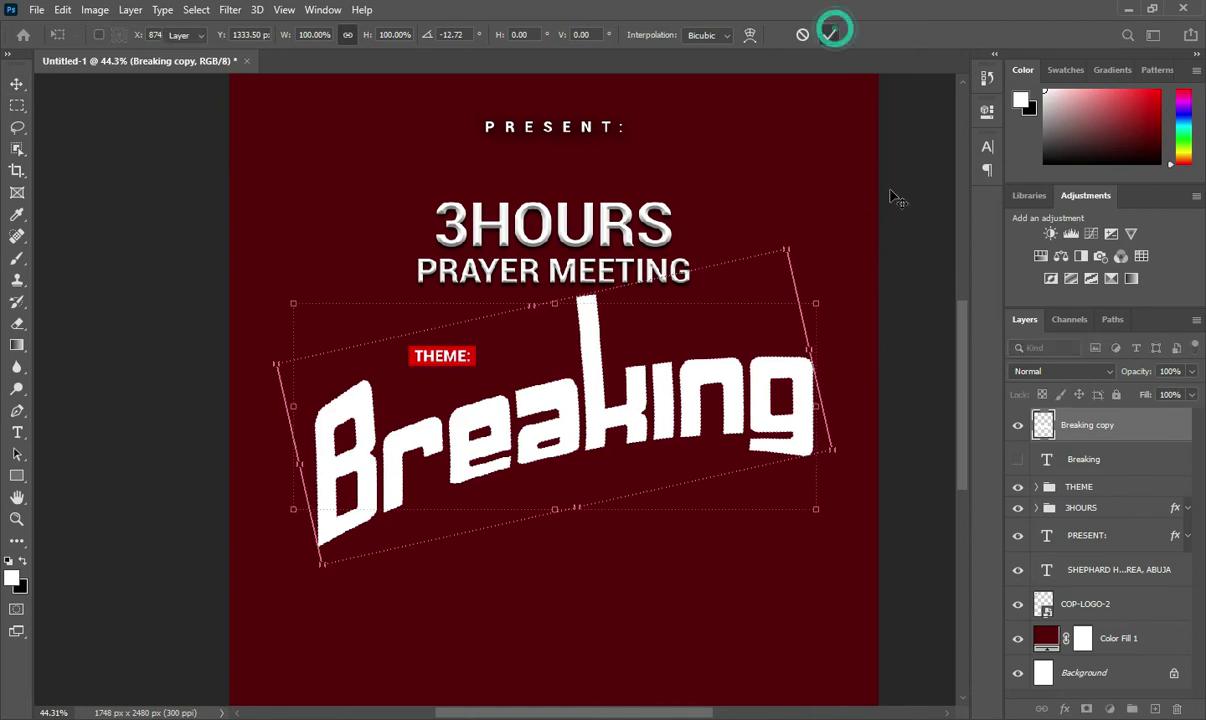
# Rotate the THEME group to match and place it on Breaking's top edge.
pyautogui.click(1077, 485)
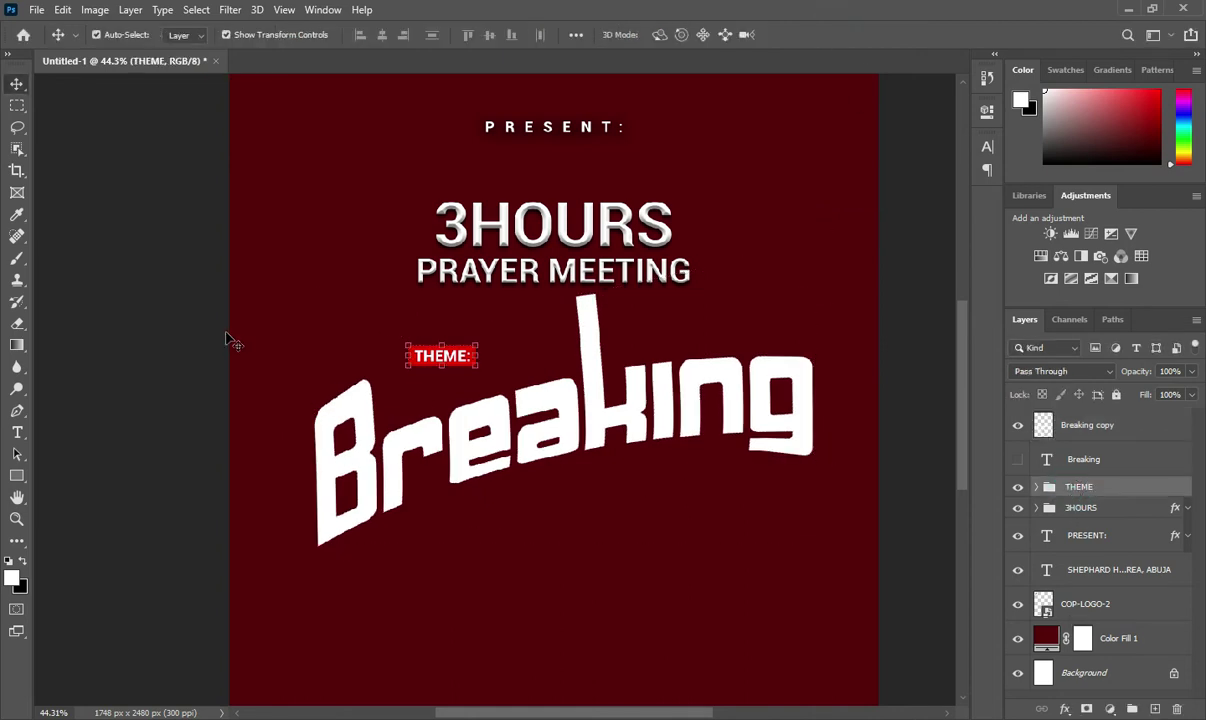
pyautogui.moveTo(488, 339); pyautogui.dragTo(485, 323)
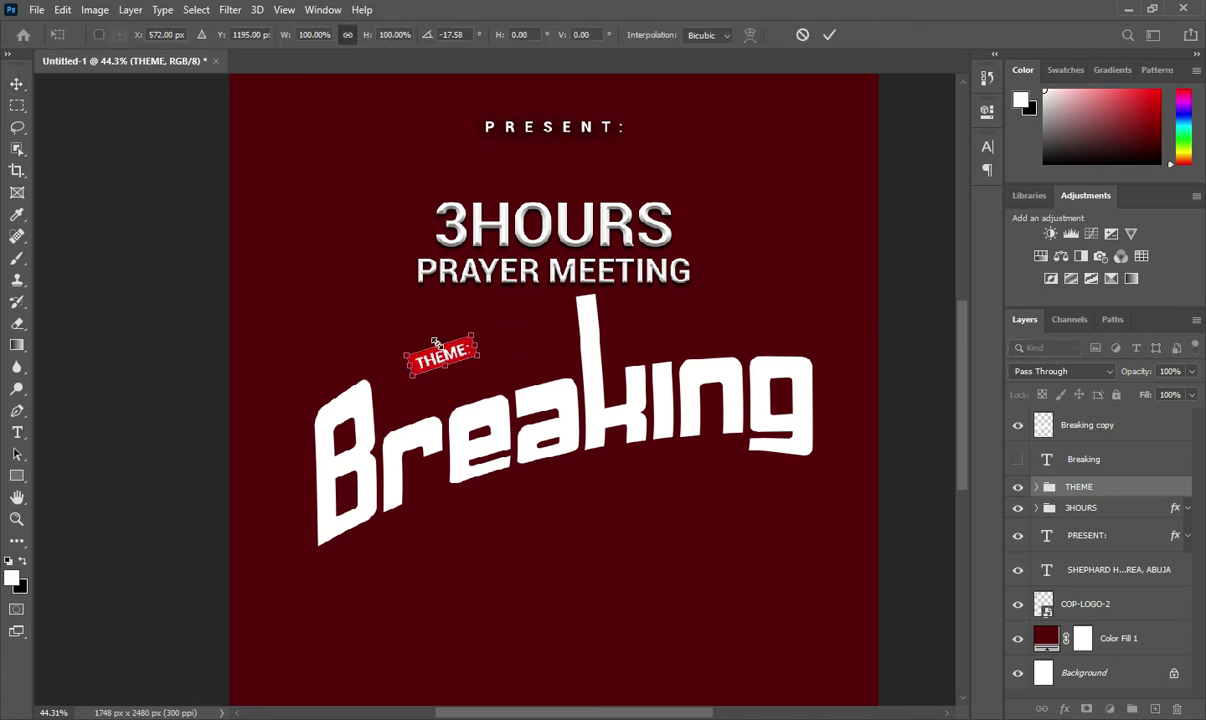
pyautogui.moveTo(453, 362); pyautogui.dragTo(452, 377)
pyautogui.click(829, 36)
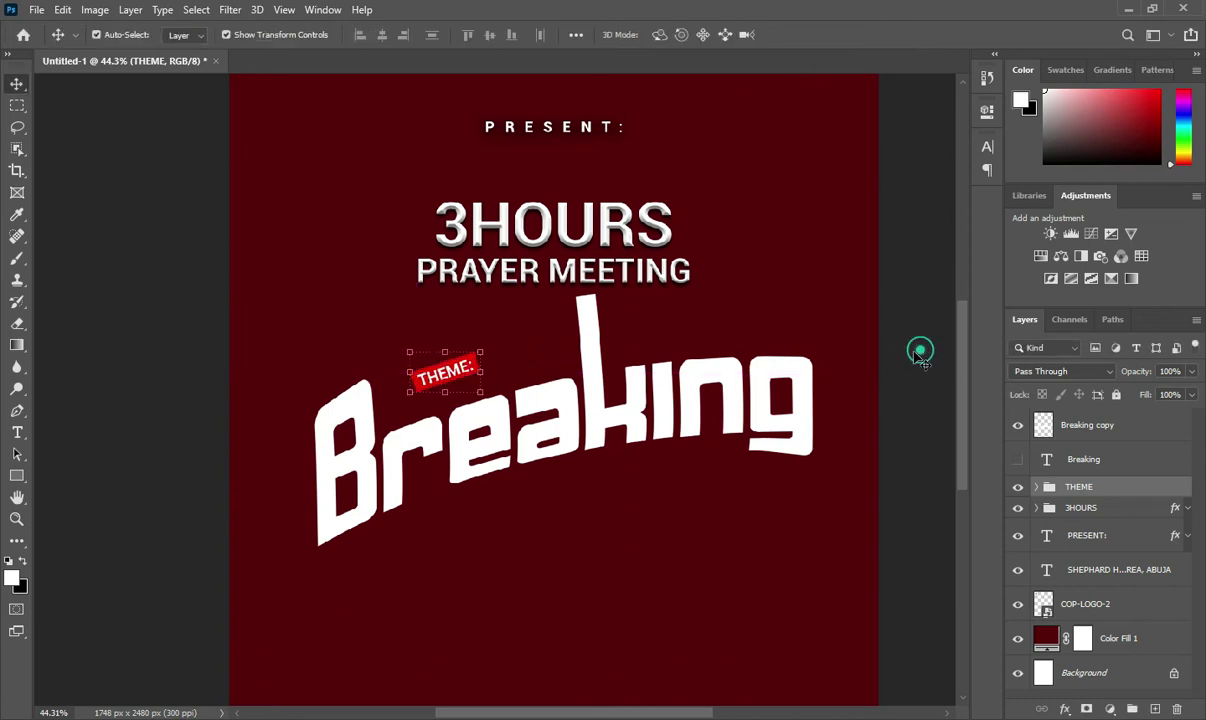
pyautogui.scroll(-2, 487, 430)
# Nudge Breaking copy left and start a Roboto Bold text layer beneath it.
pyautogui.moveTo(557, 425); pyautogui.dragTo(549, 426)
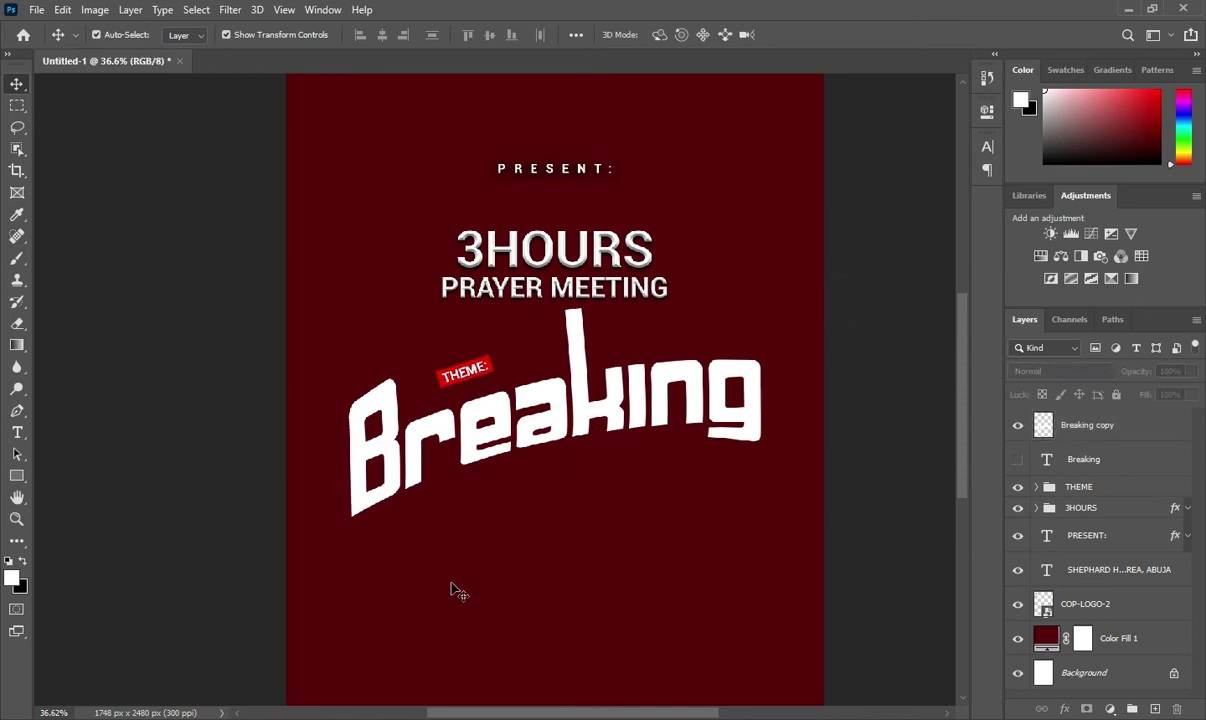
pyautogui.press('t')
pyautogui.click(471, 531)
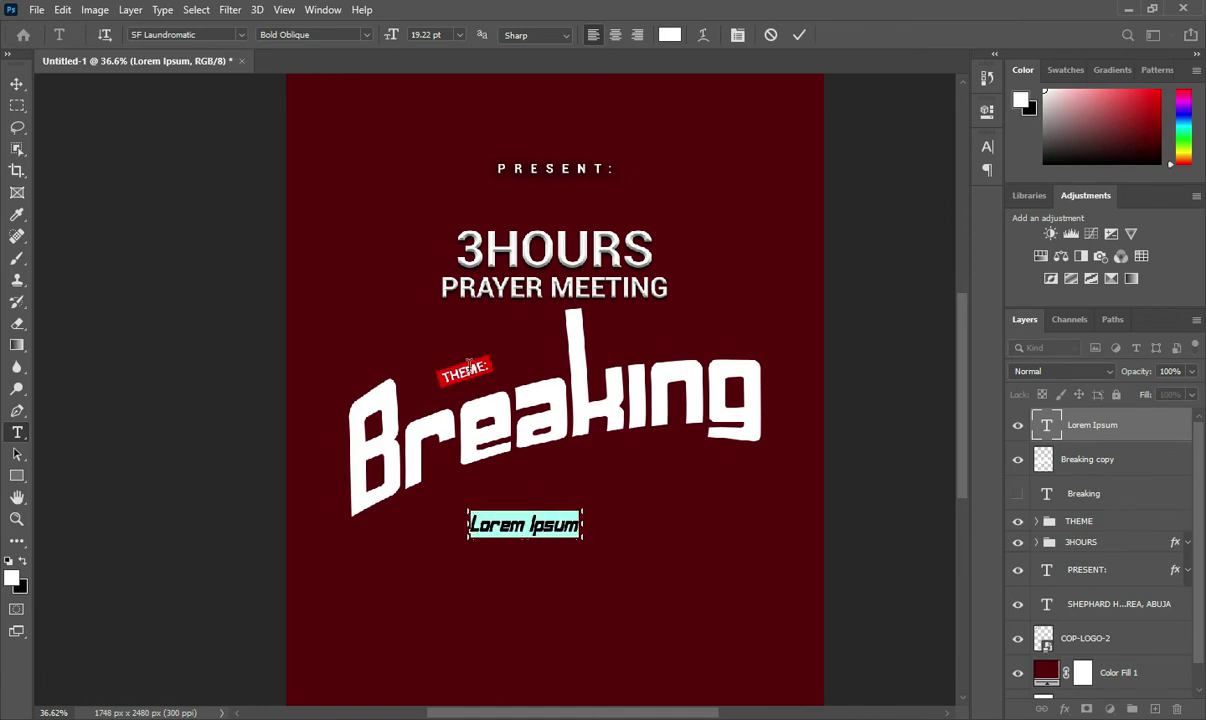
pyautogui.click(244, 35)
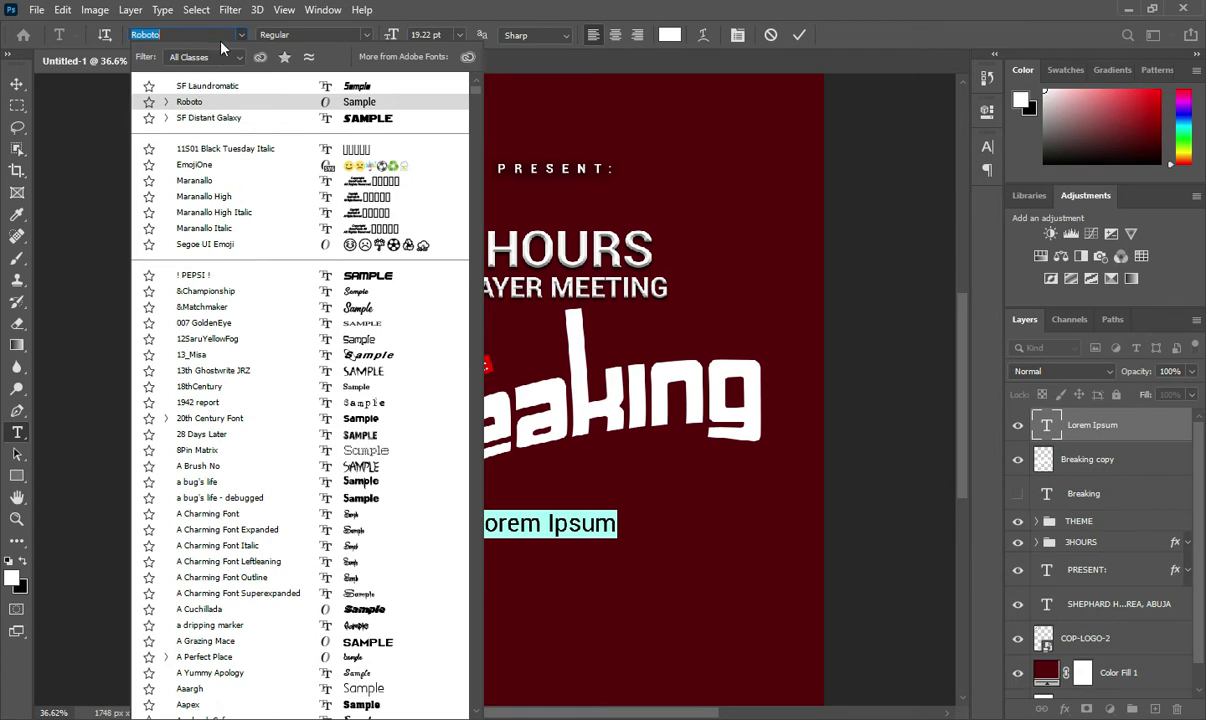
pyautogui.click(240, 35)
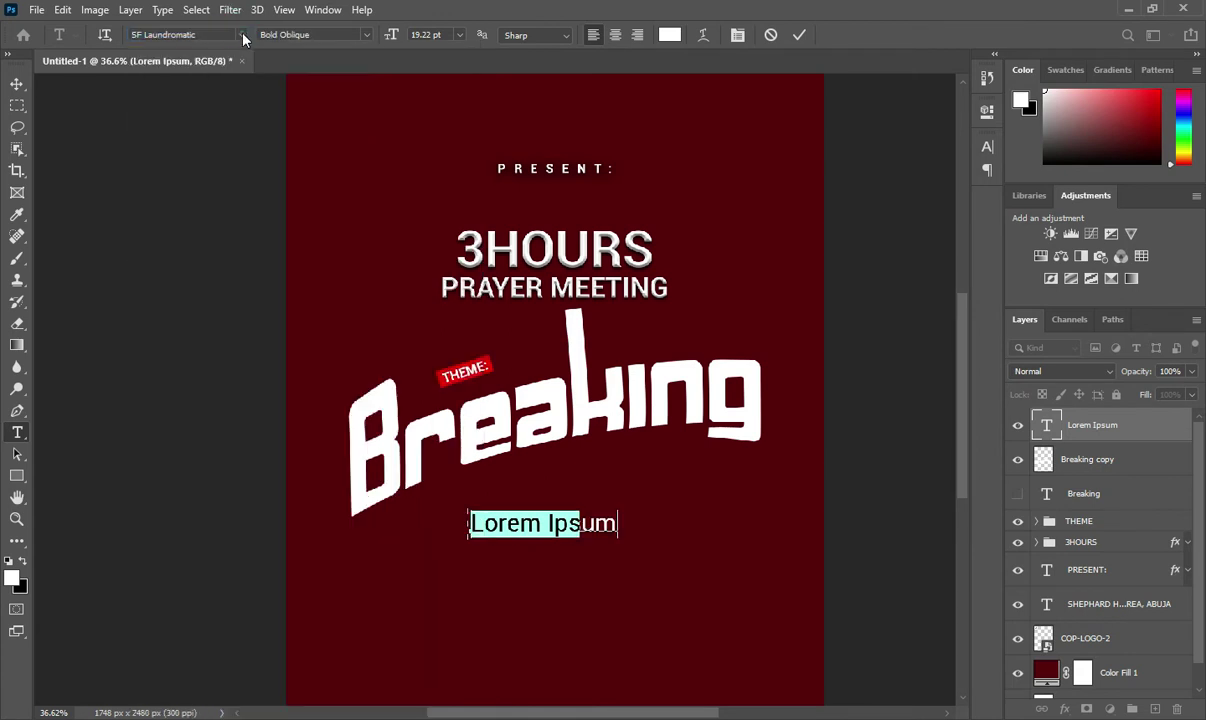
pyautogui.click(241, 35)
pyautogui.click(241, 35)
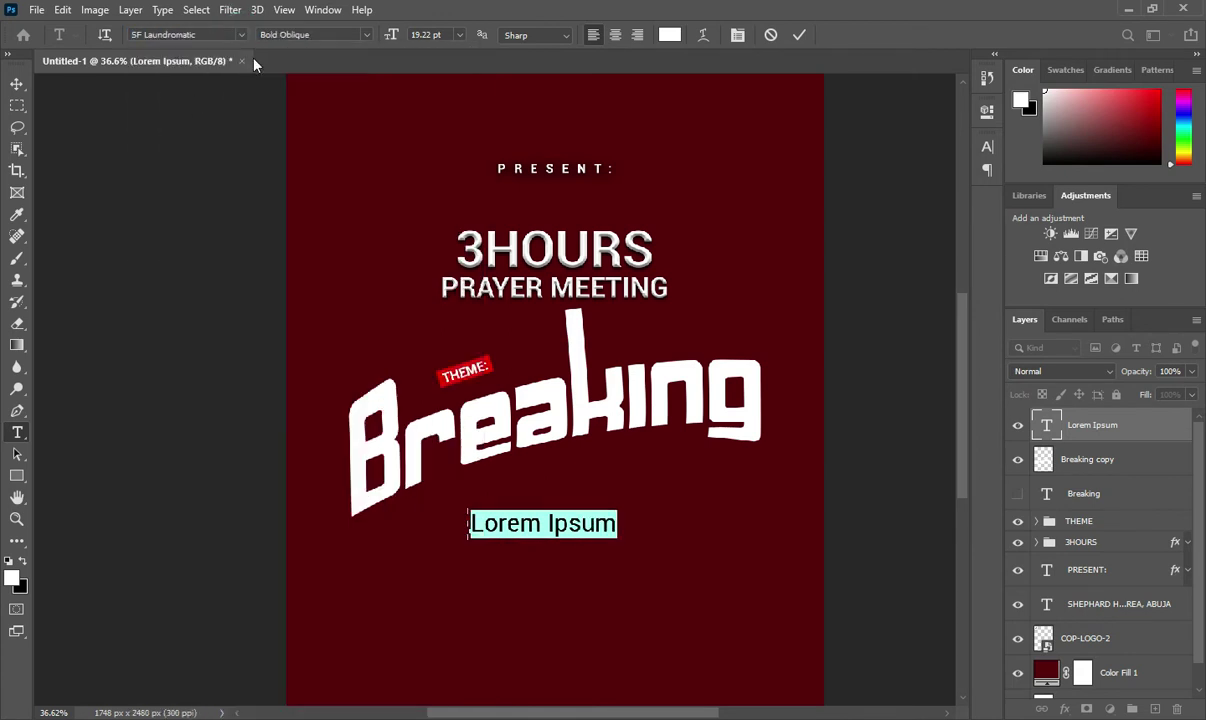
pyautogui.click(365, 35)
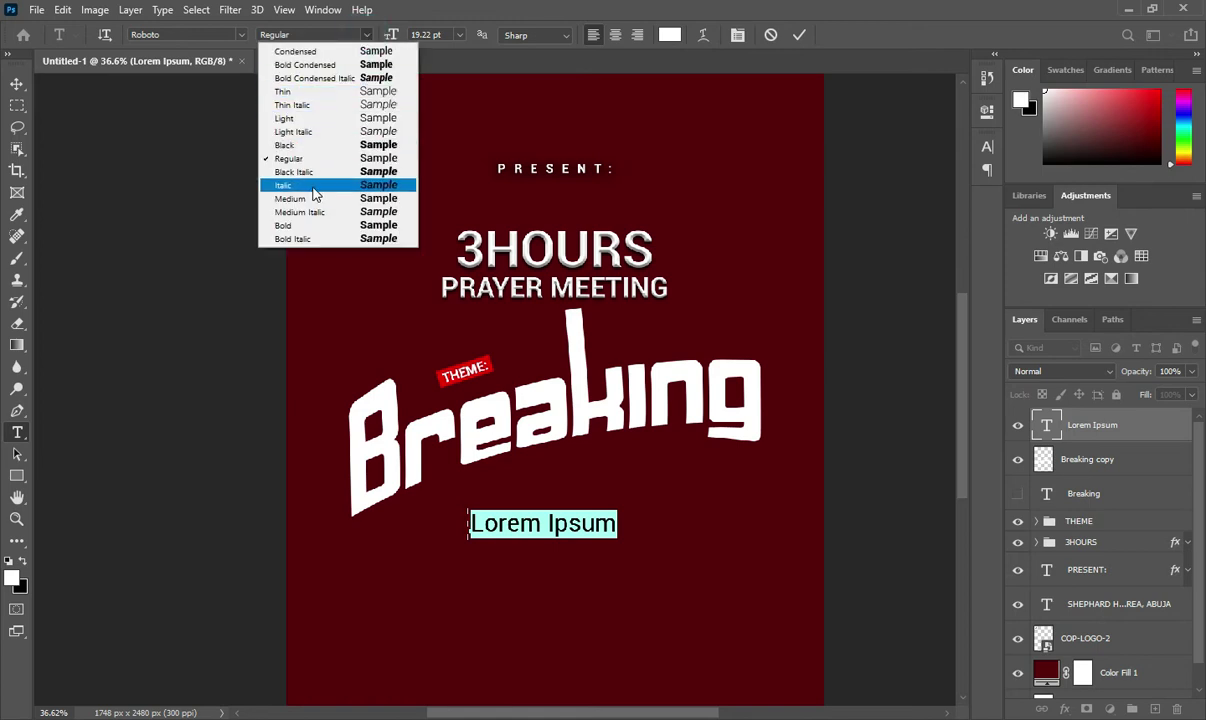
pyautogui.click(302, 225)
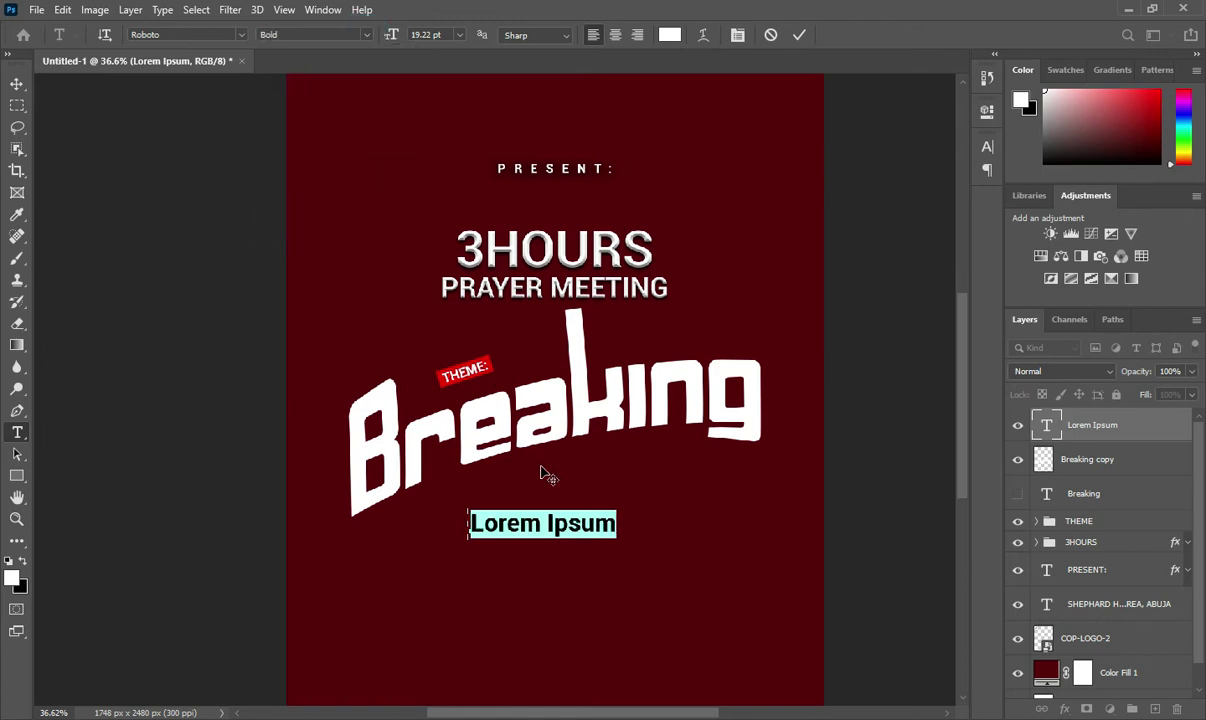
# Type and commit THE, then reselect the Breaking copy layer.
pyautogui.write('THE')
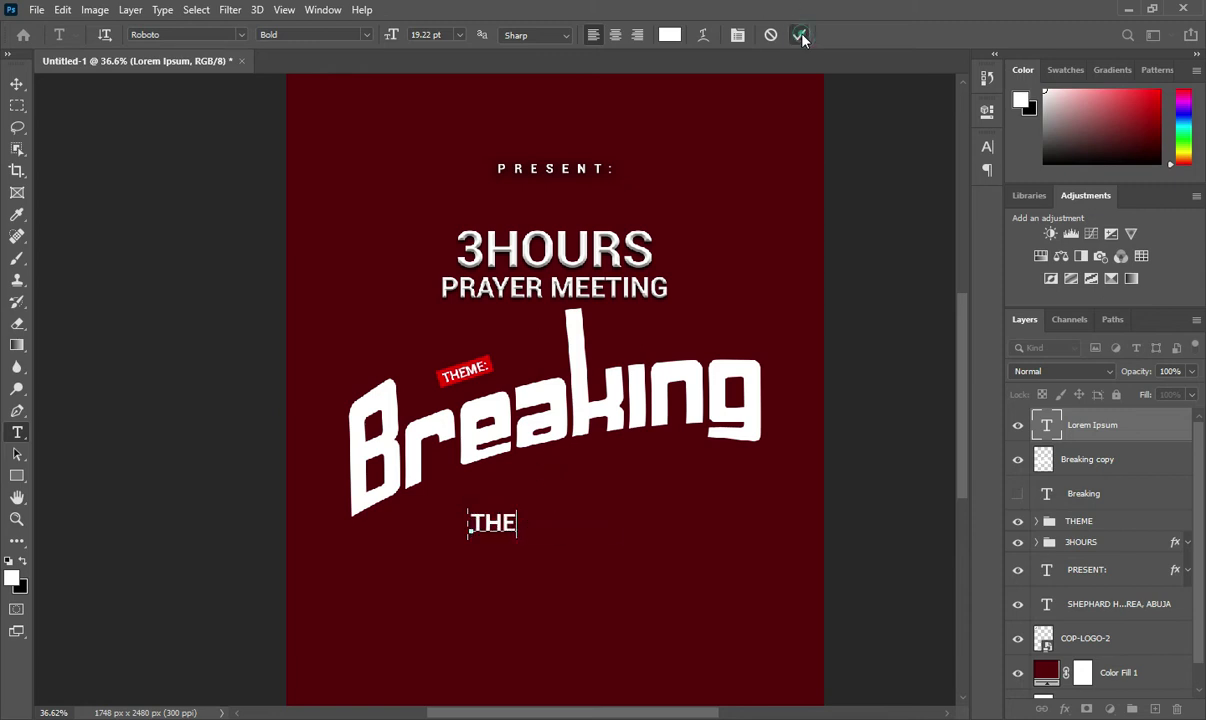
pyautogui.click(803, 37)
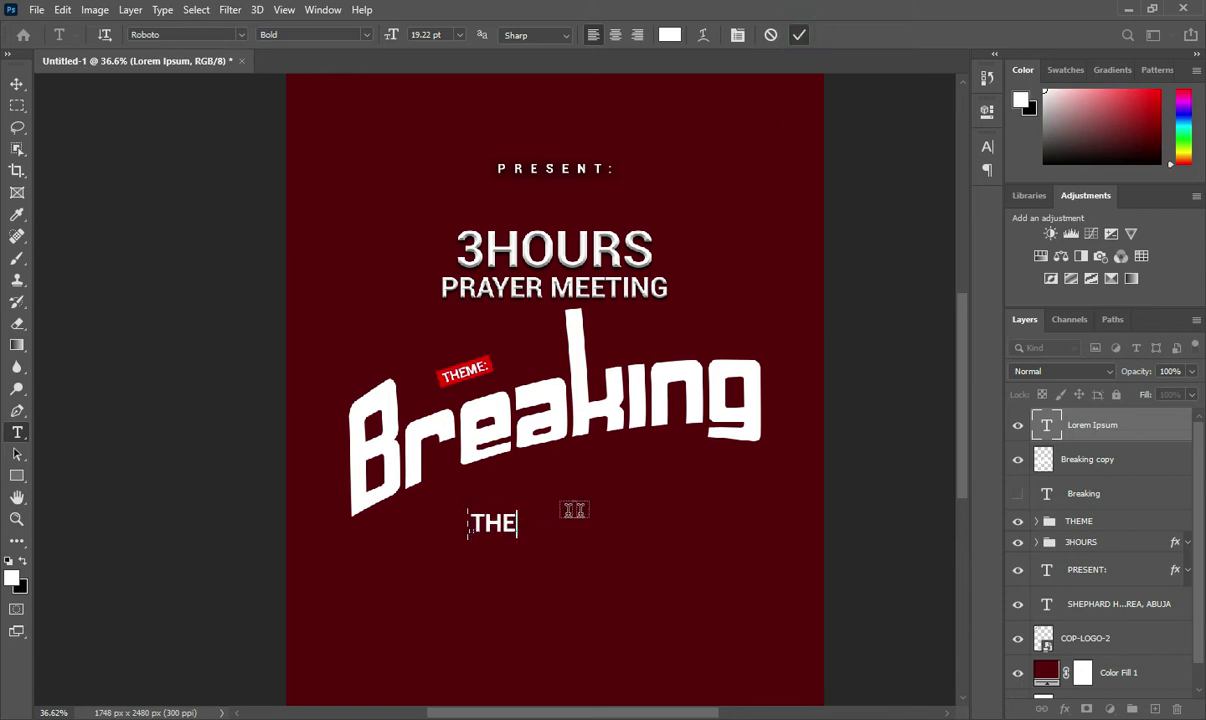
pyautogui.click(16, 85)
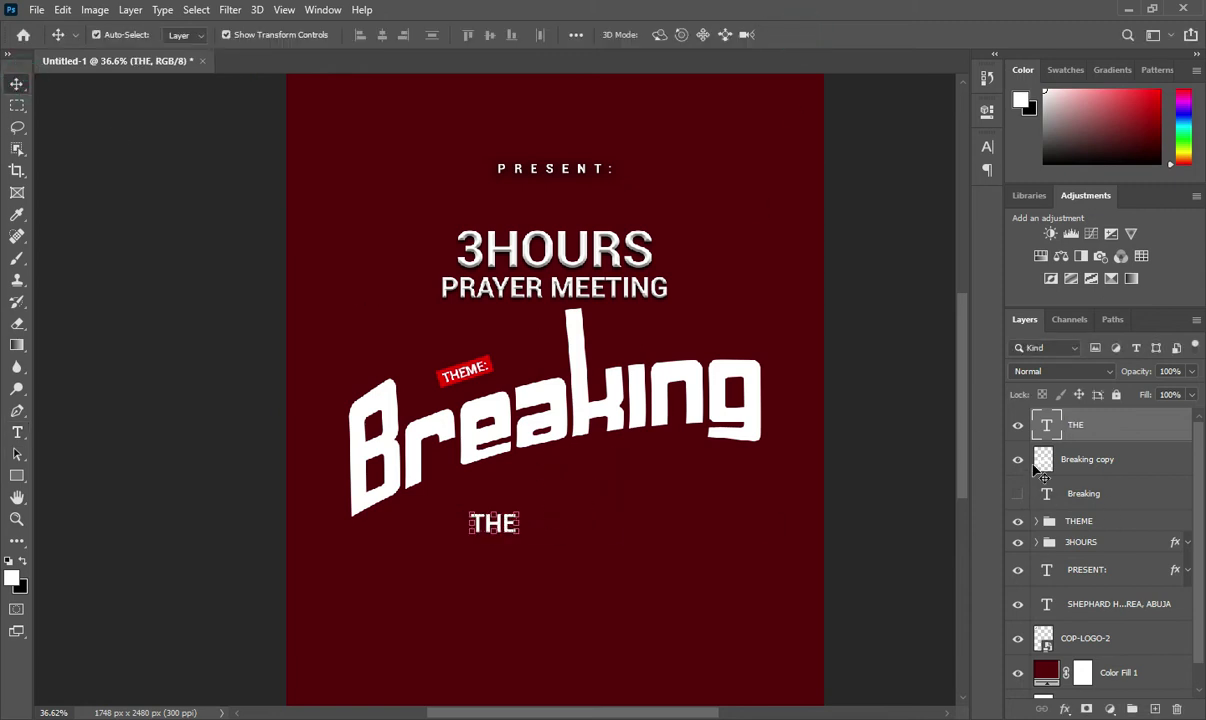
pyautogui.click(1085, 460)
pyautogui.scroll(3, 310, 516)
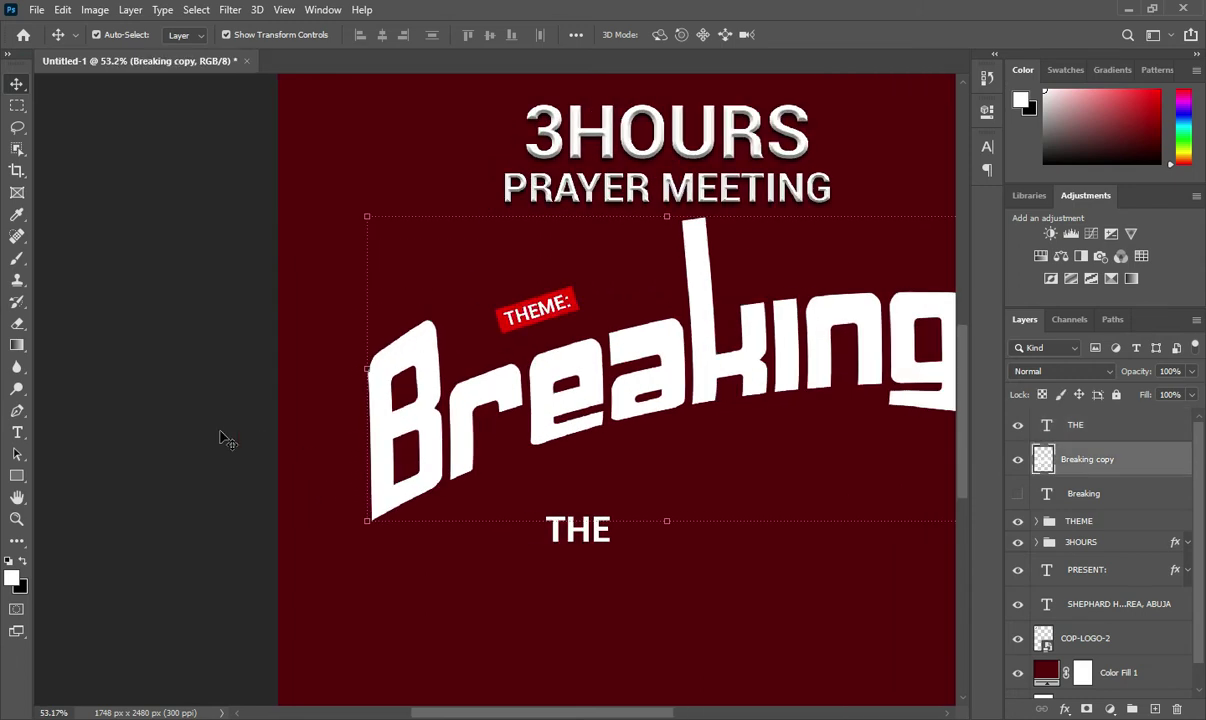
# Draw a small circle below the B of Breaking with the Ellipse tool.
pyautogui.rightClick(16, 476)
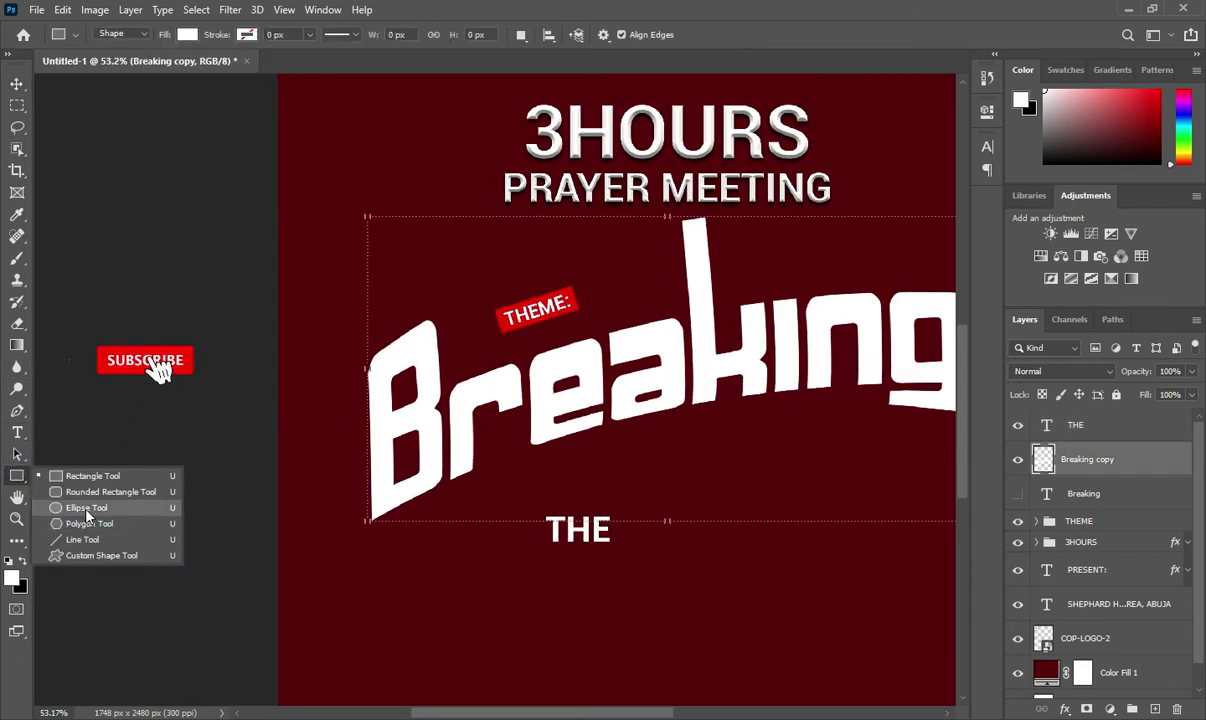
pyautogui.click(90, 472)
pyautogui.hotkey('shift', 'u')
pyautogui.moveTo(376, 496)
pyautogui.mouseDown()
pyautogui.moveTo(431, 548)
pyautogui.moveTo(395, 521)
pyautogui.mouseUp()
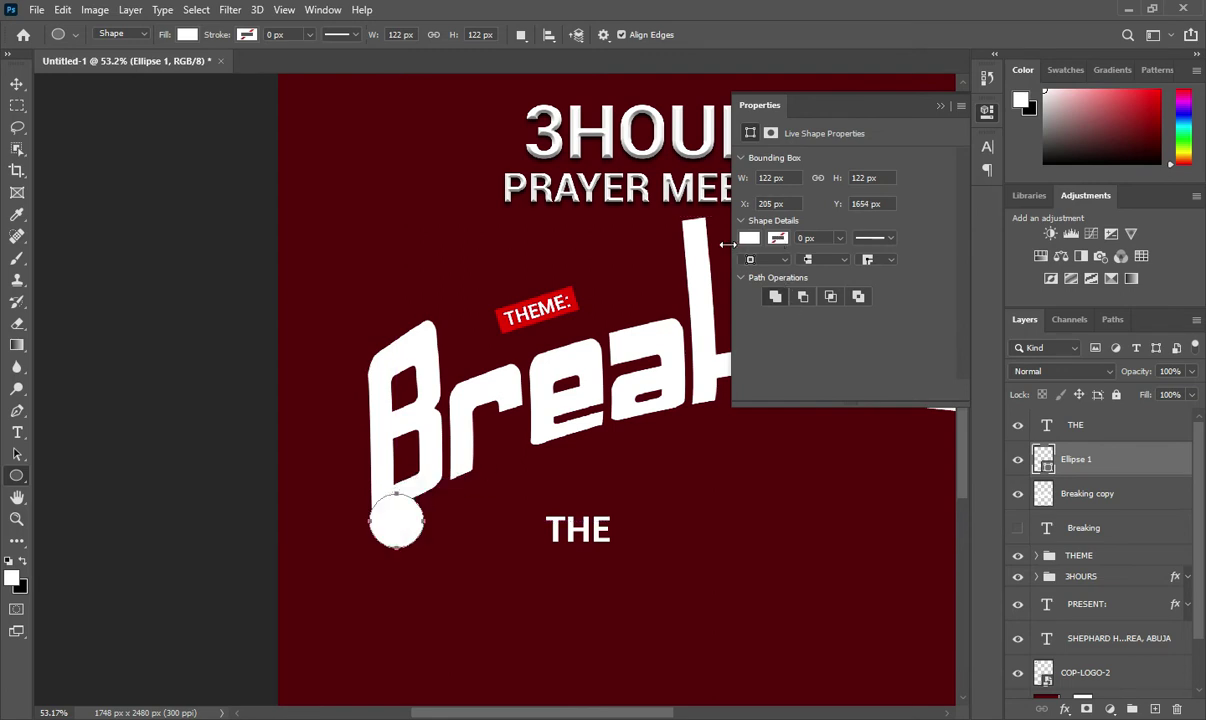
pyautogui.click(939, 107)
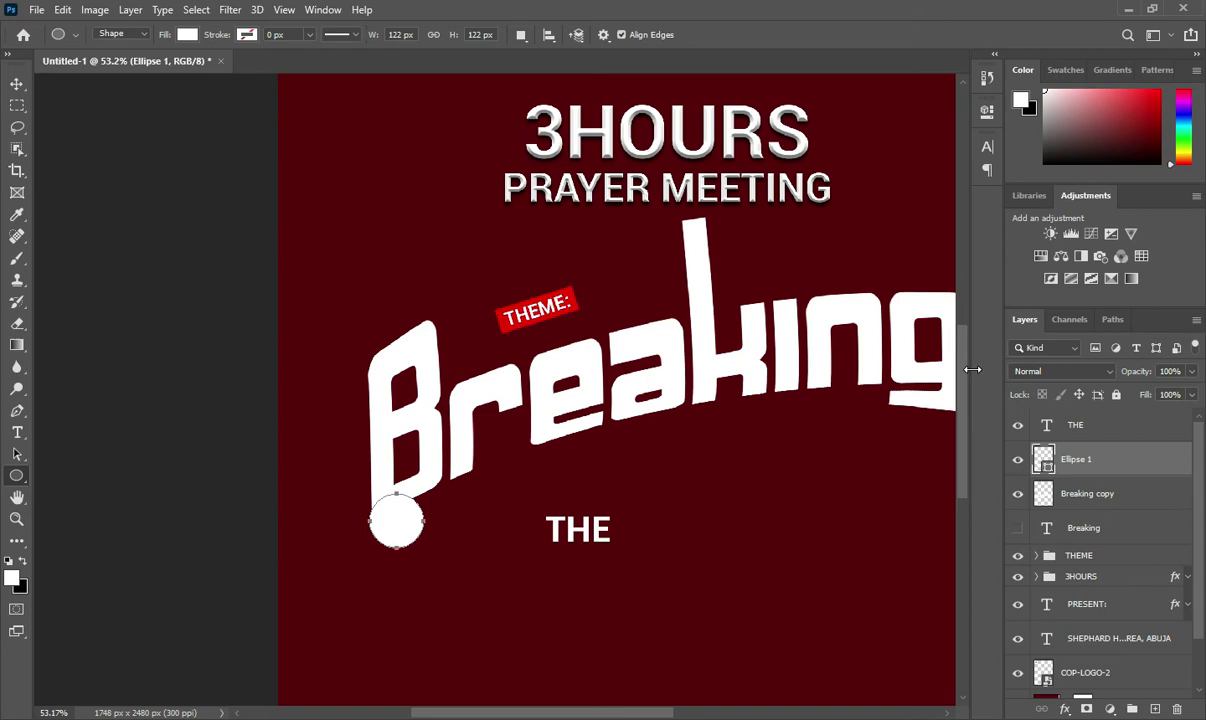
pyautogui.click(16, 83)
# Give the circle a Gradient Overlay from #650000 to #e50000.
pyautogui.click(1066, 708)
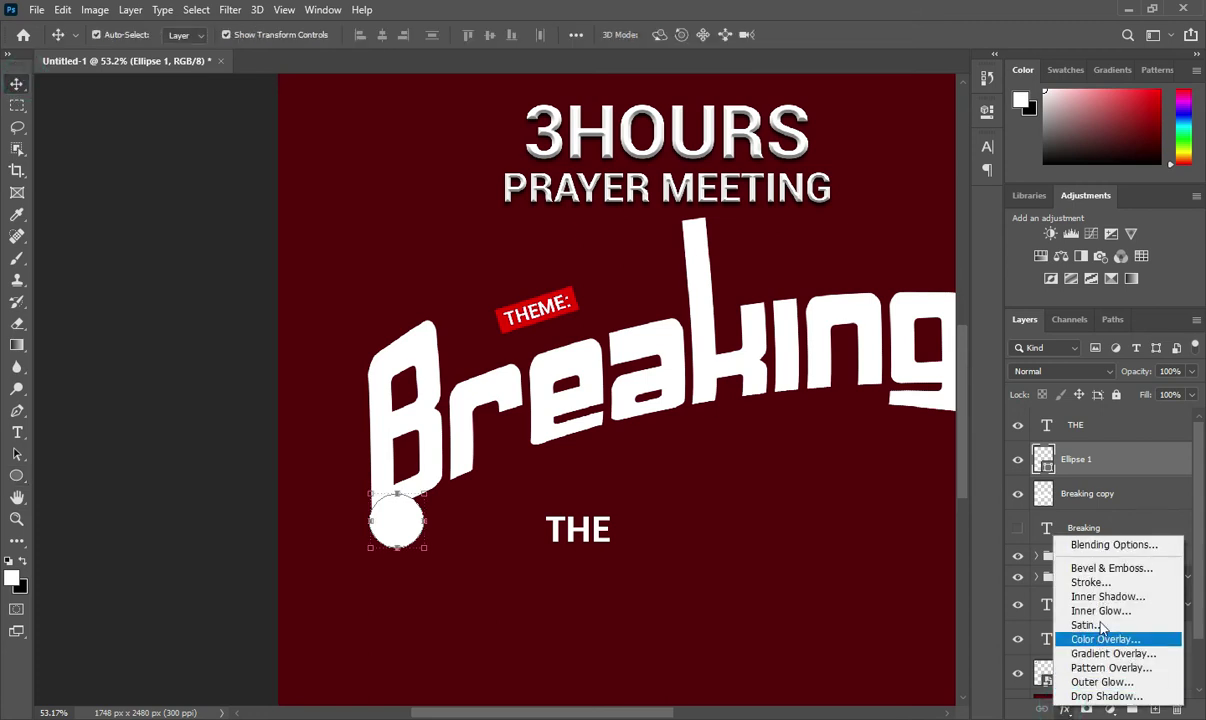
pyautogui.click(1105, 658)
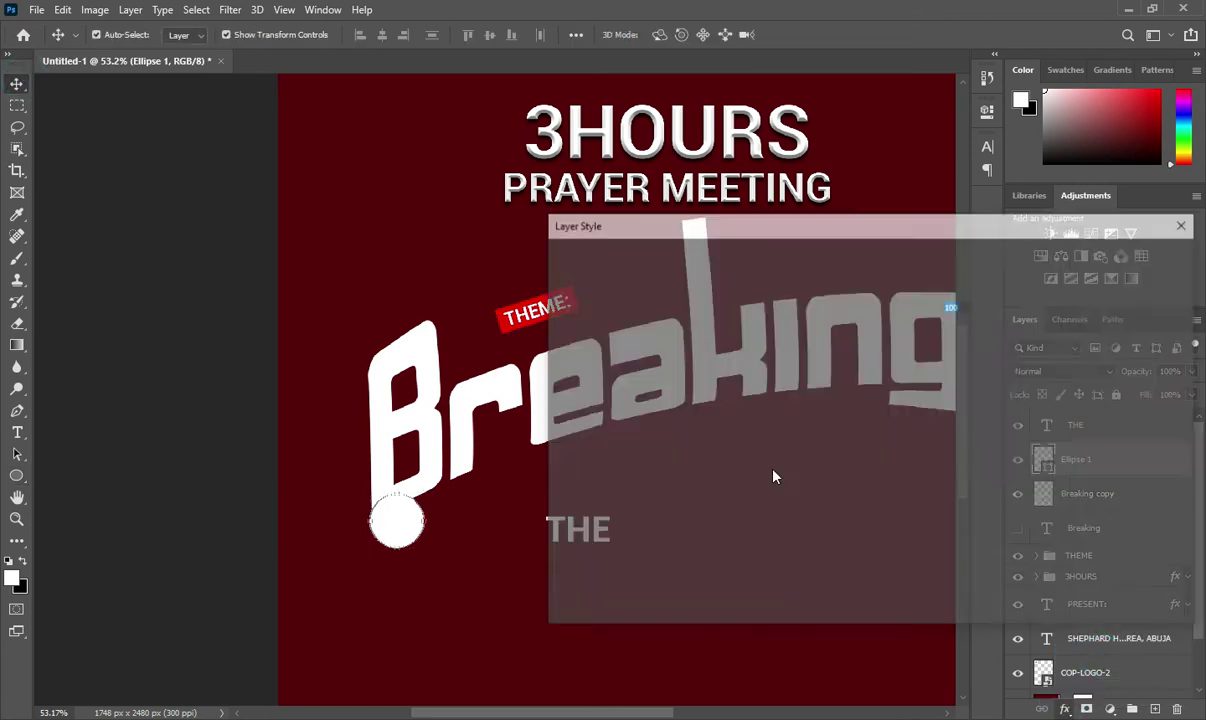
pyautogui.click(886, 332)
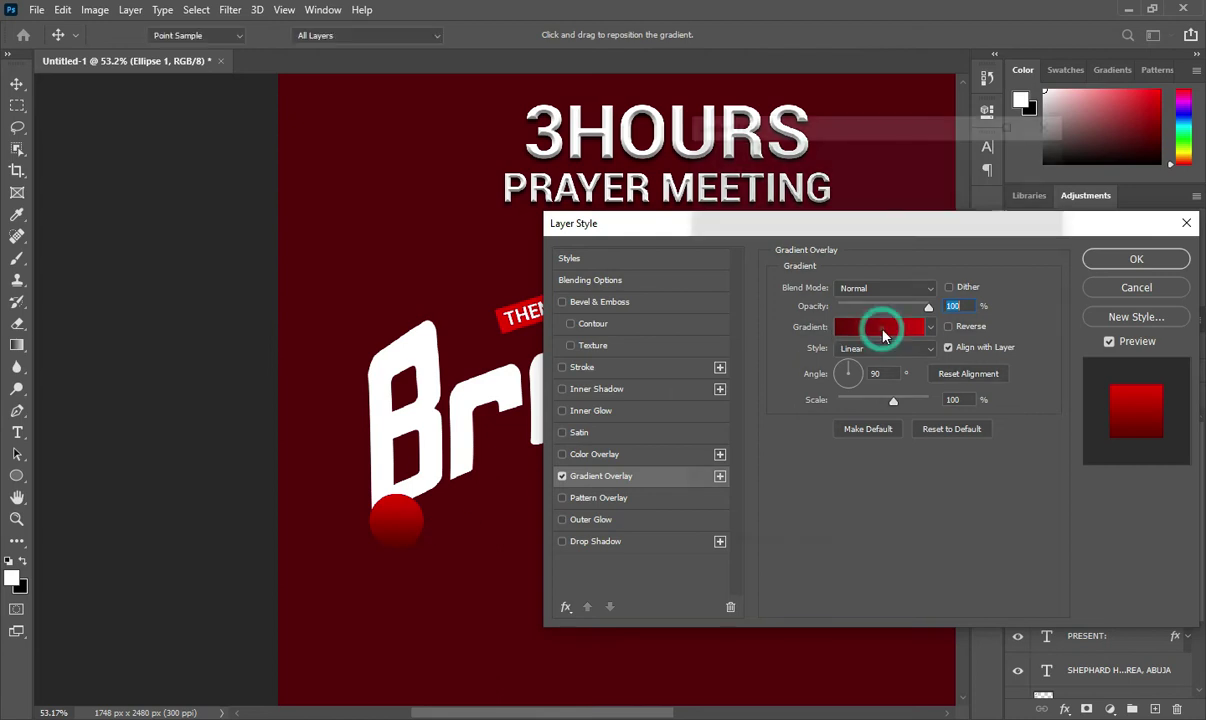
pyautogui.click(707, 430)
pyautogui.click(783, 499)
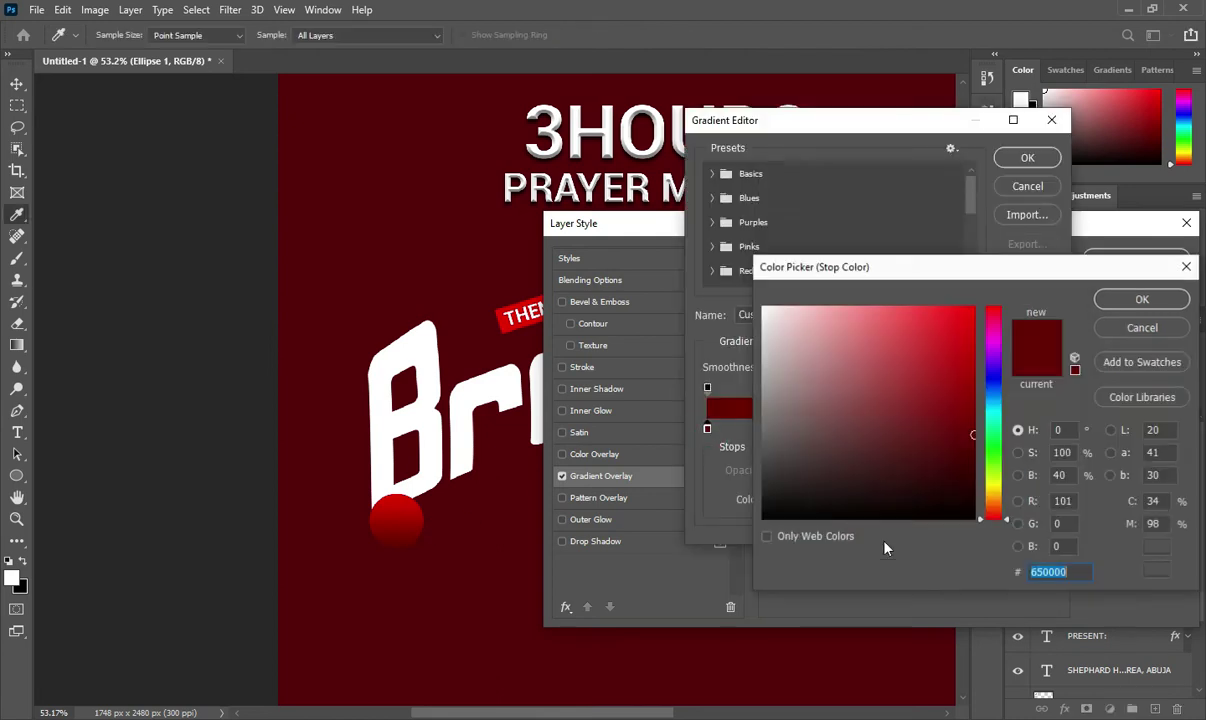
pyautogui.click(1140, 300)
pyautogui.click(1046, 430)
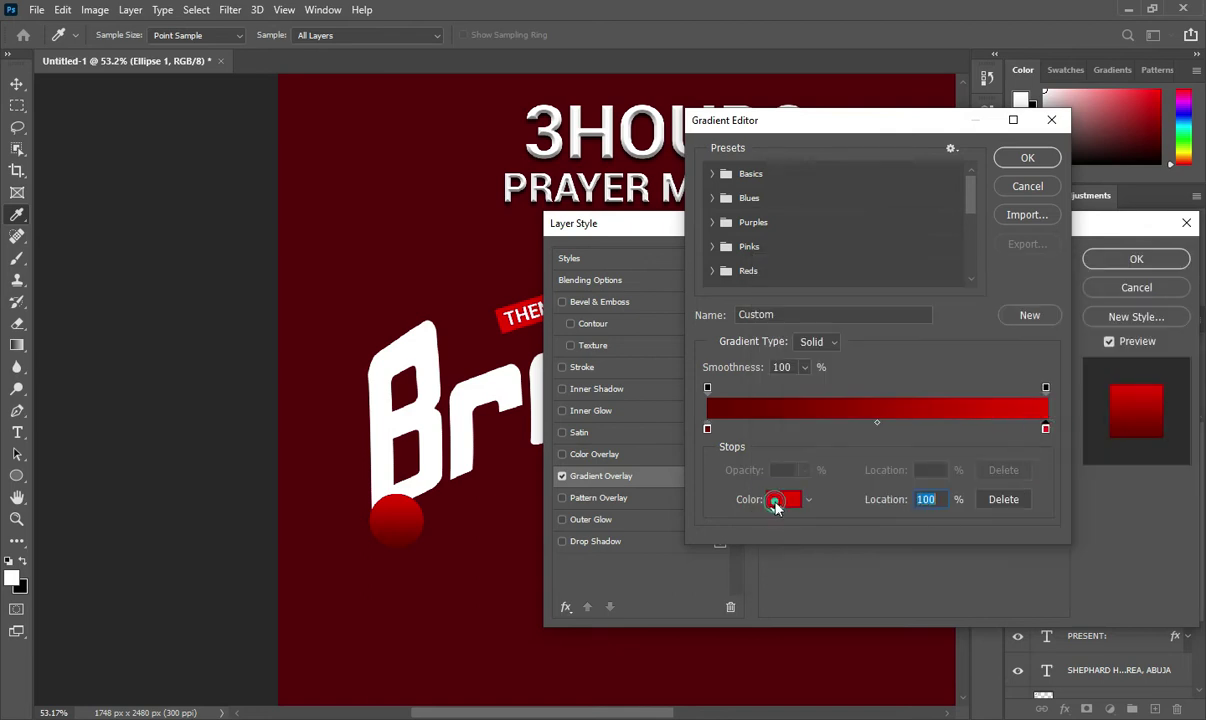
pyautogui.click(780, 500)
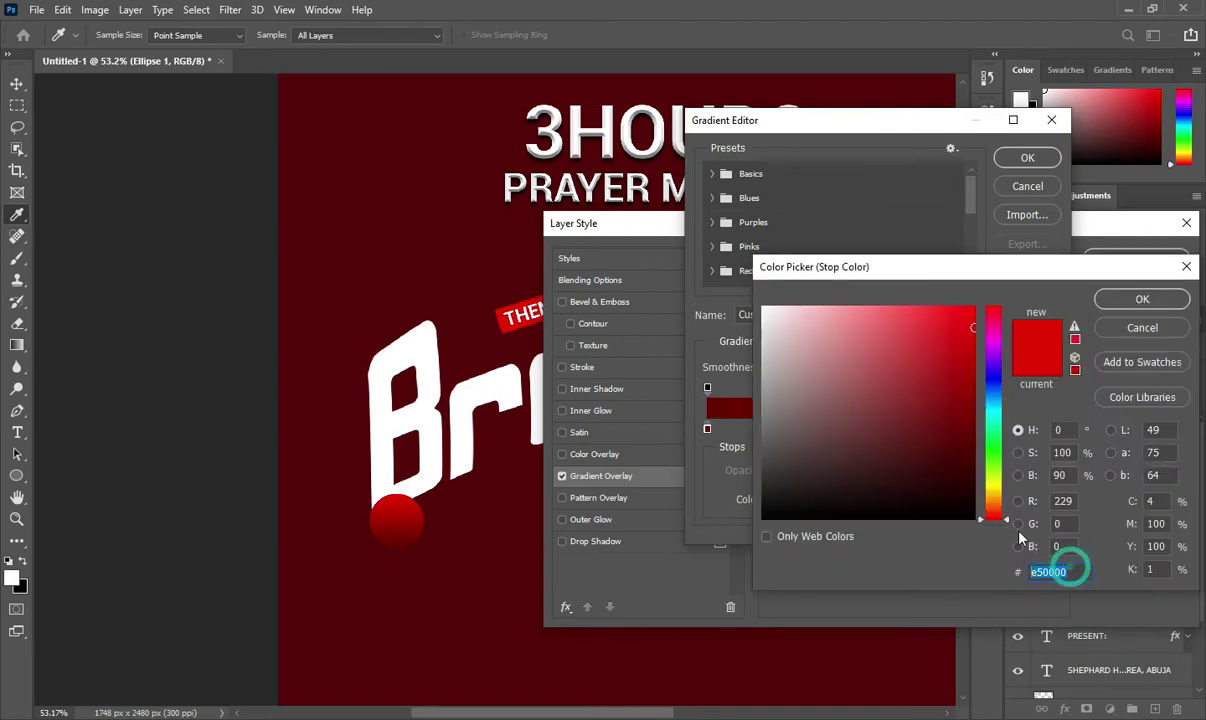
pyautogui.click(1102, 299)
pyautogui.click(1025, 160)
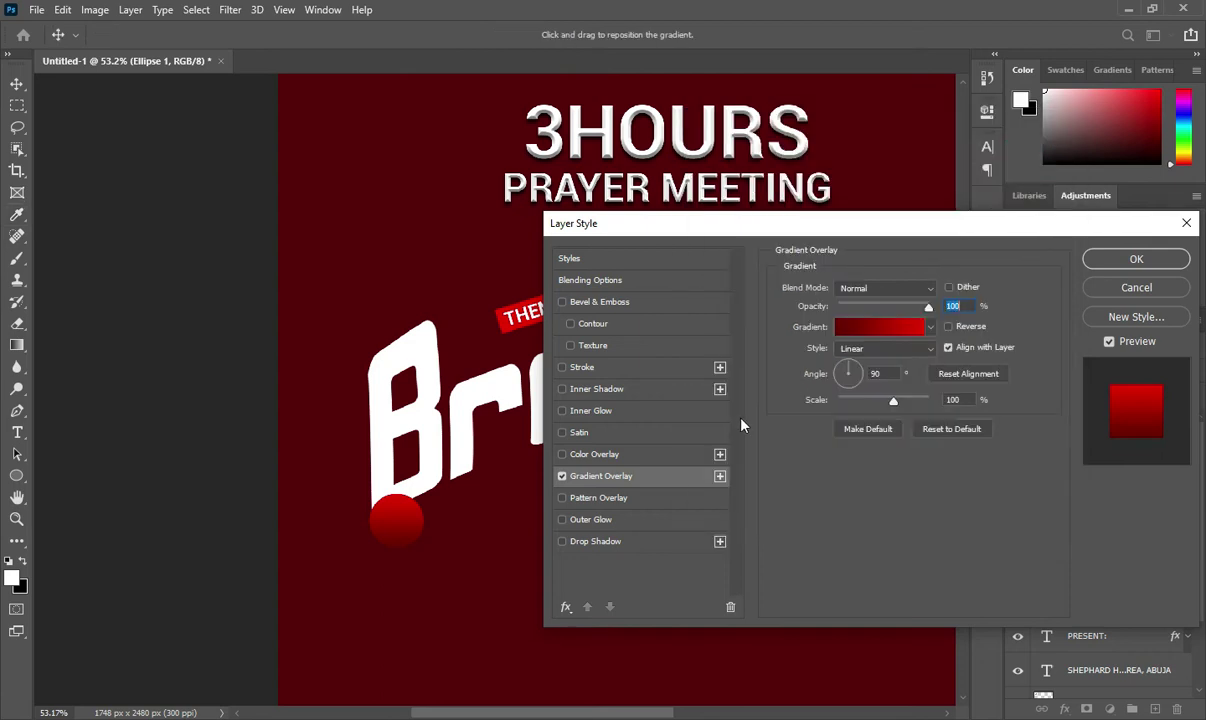
pyautogui.click(1100, 260)
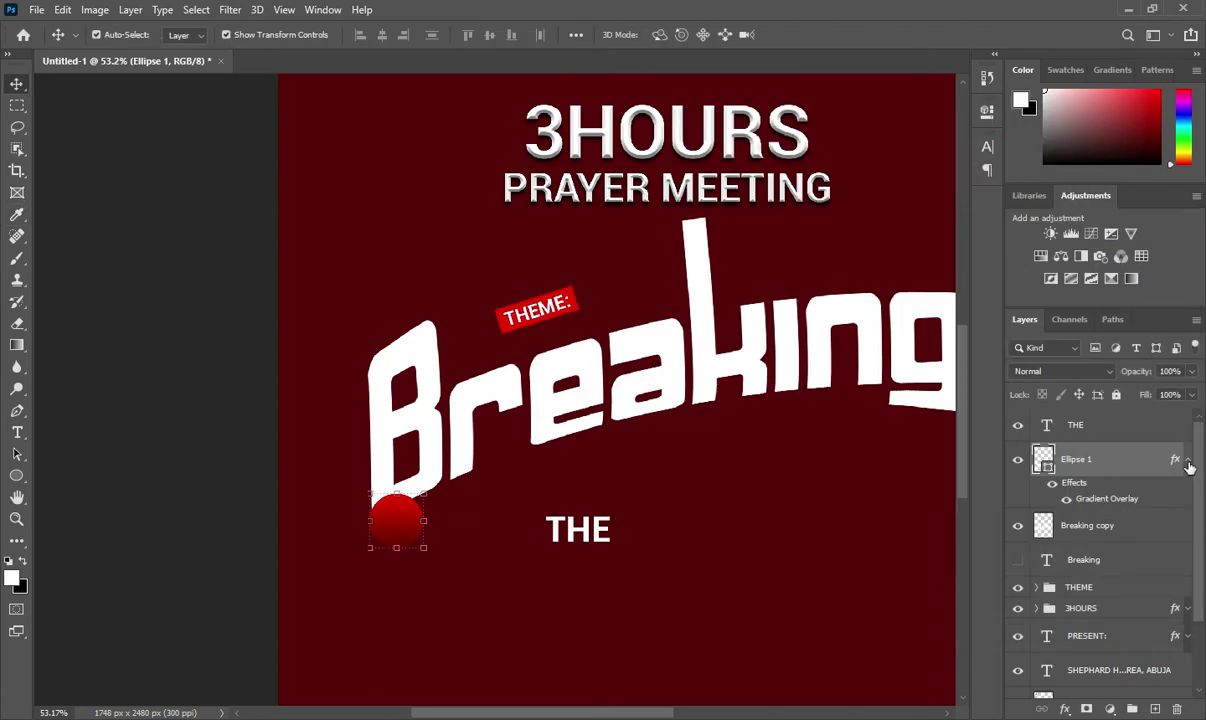
# Load the red circle's outline as a selection and expand it by 5 pixels.
pyautogui.click(1188, 460)
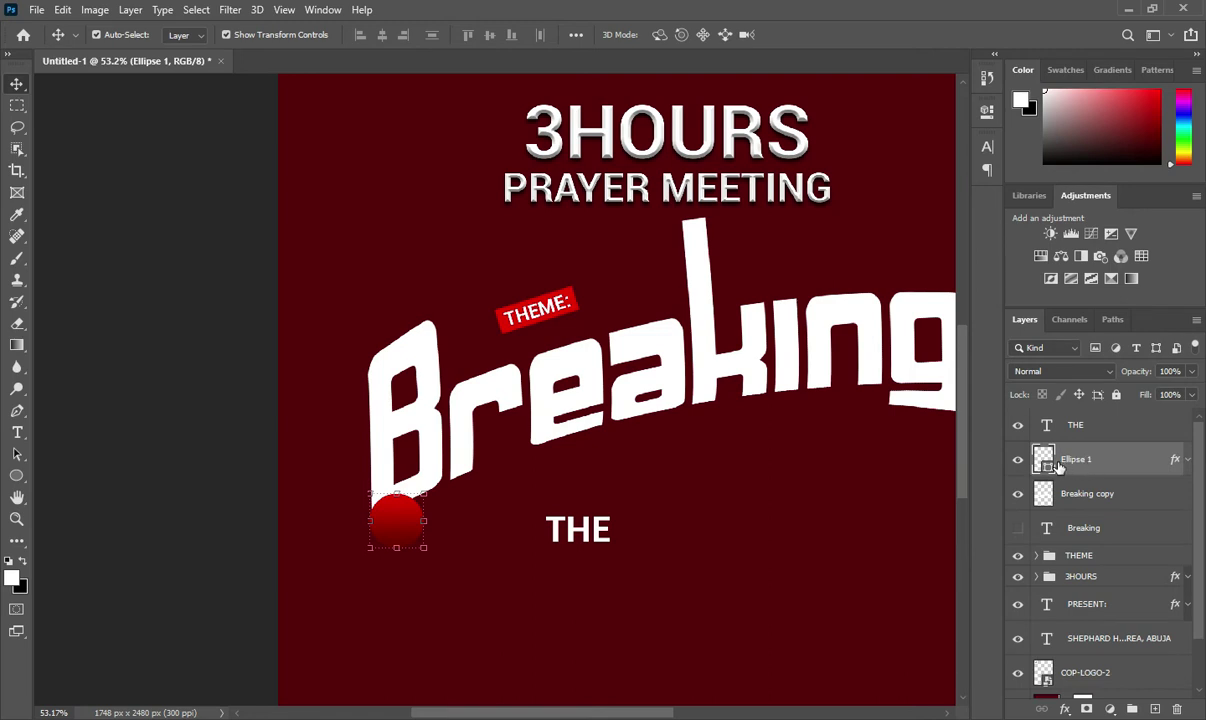
pyautogui.press('ctrl')
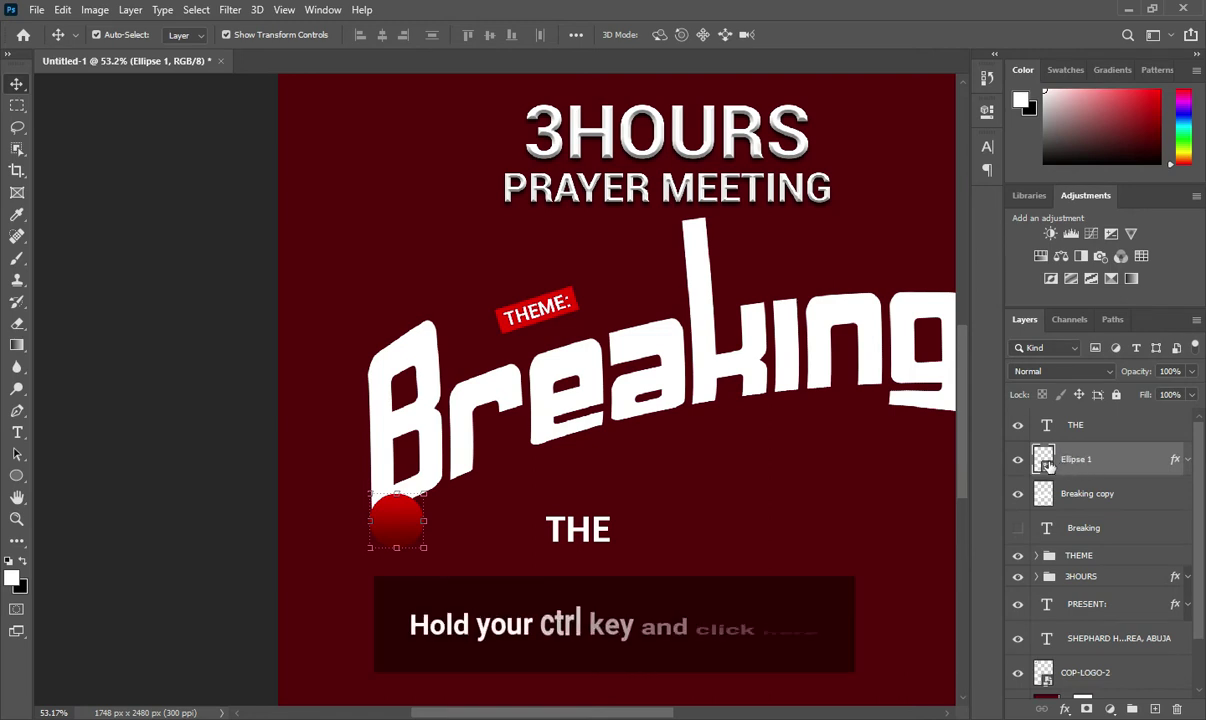
pyautogui.keyDown('ctrl'); pyautogui.click(1043, 462); pyautogui.keyUp('ctrl')
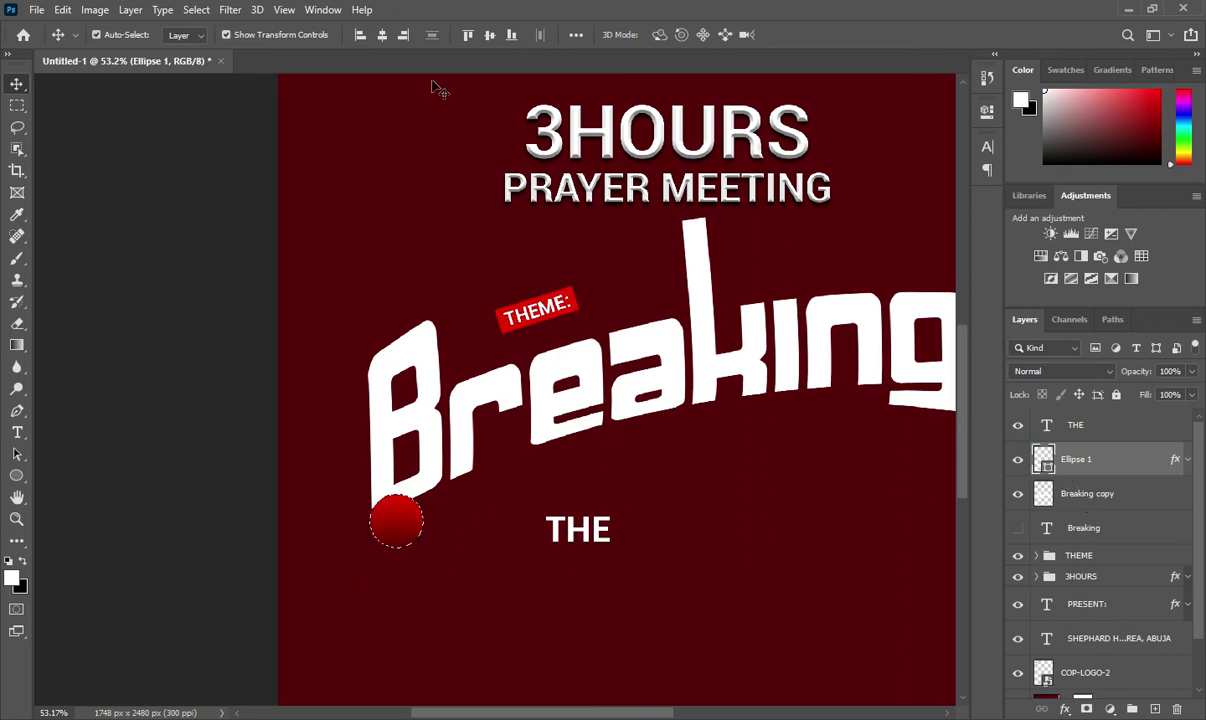
pyautogui.click(196, 10)
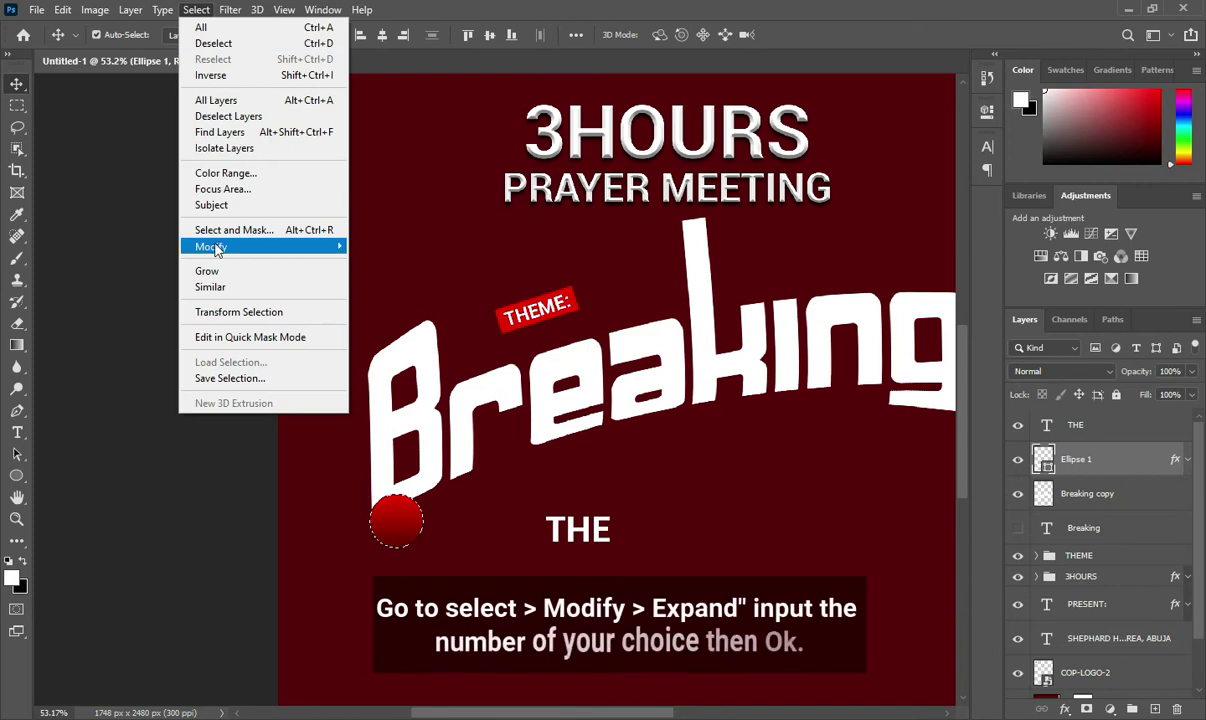
pyautogui.moveTo(212, 246)
pyautogui.click(362, 276)
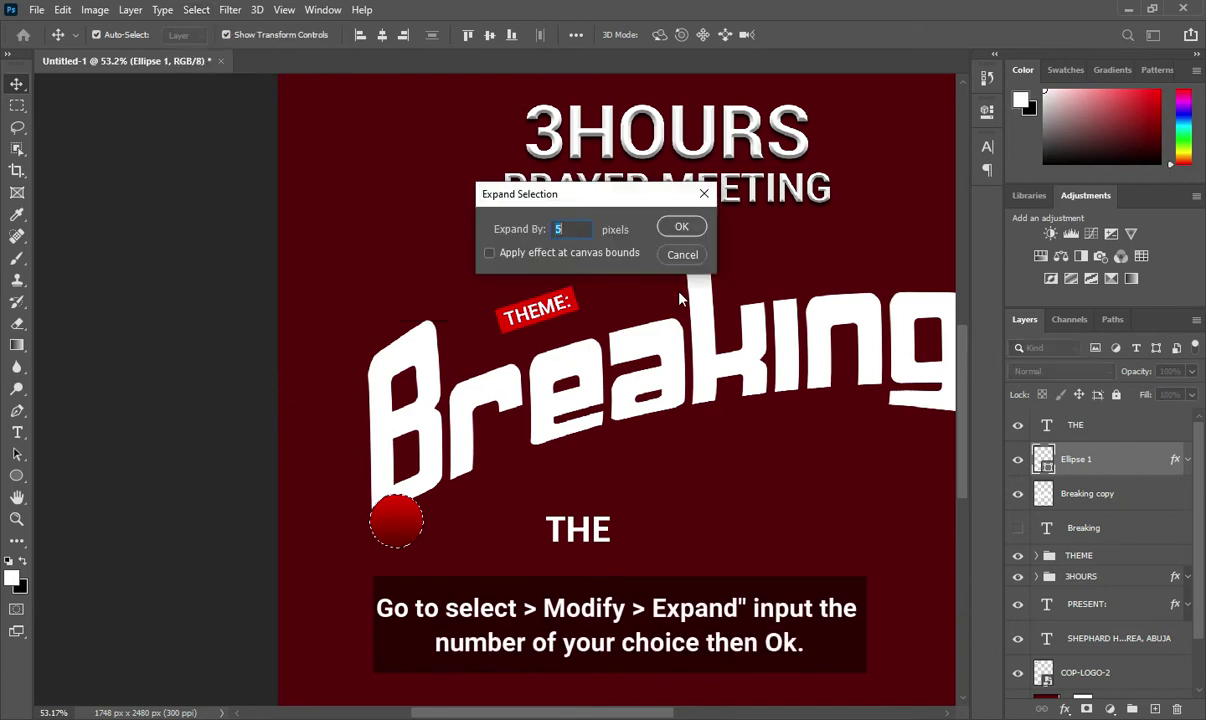
pyautogui.click(575, 230)
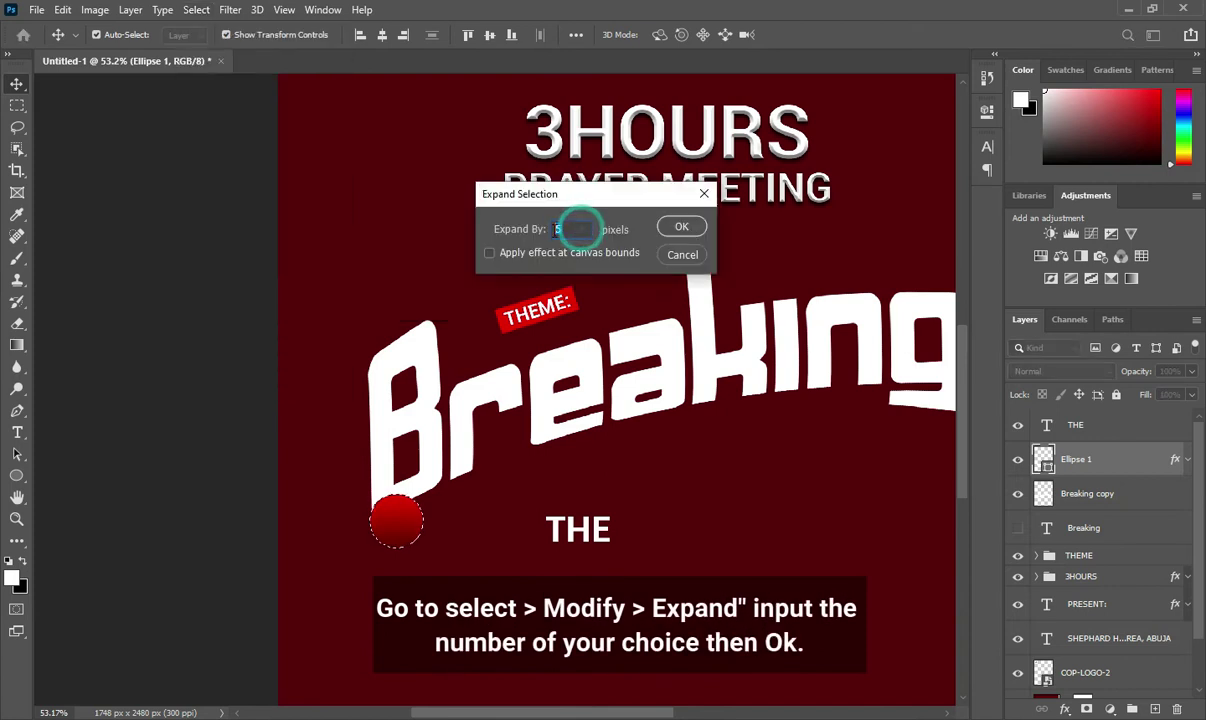
pyautogui.click(679, 228)
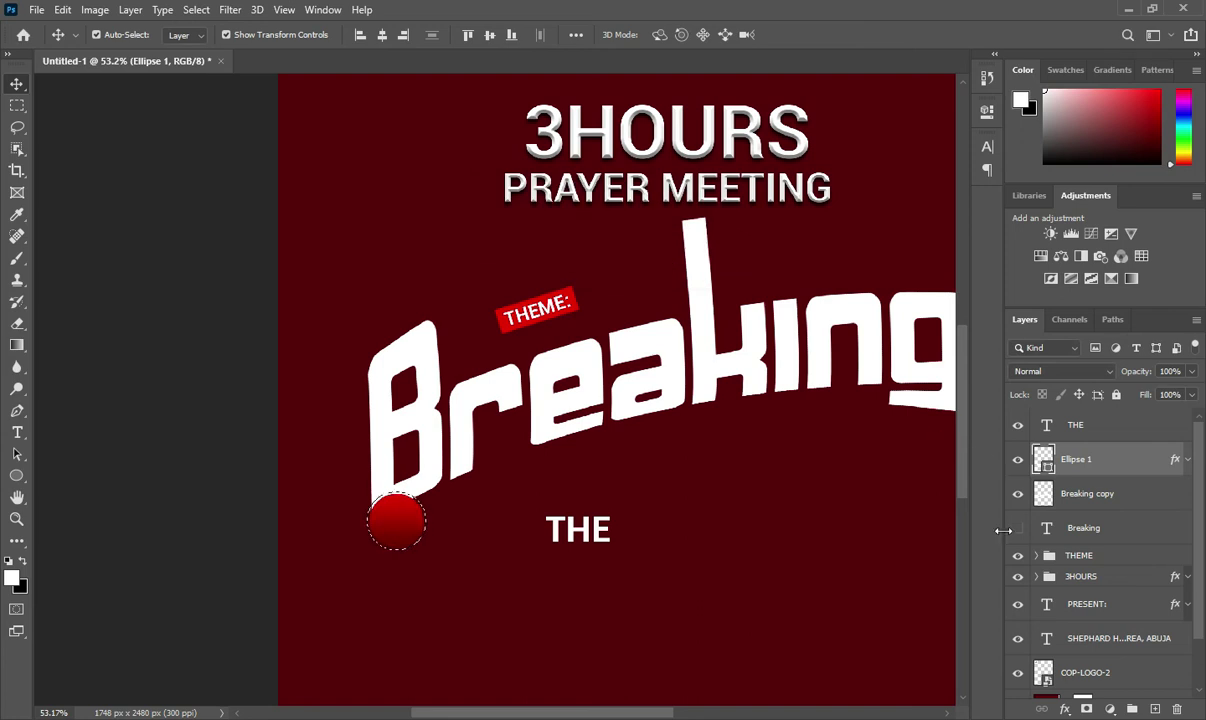
# Erase Breaking copy's lettering inside the expanded circle selection.
pyautogui.click(1045, 494)
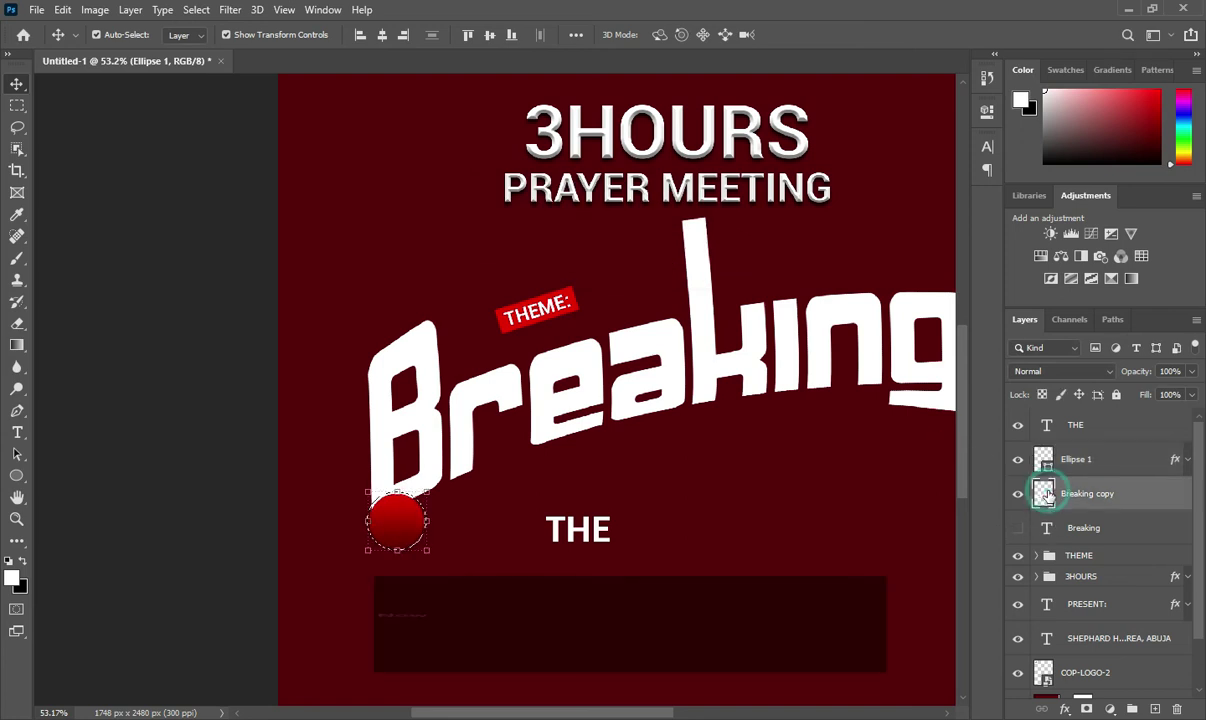
pyautogui.click(16, 324)
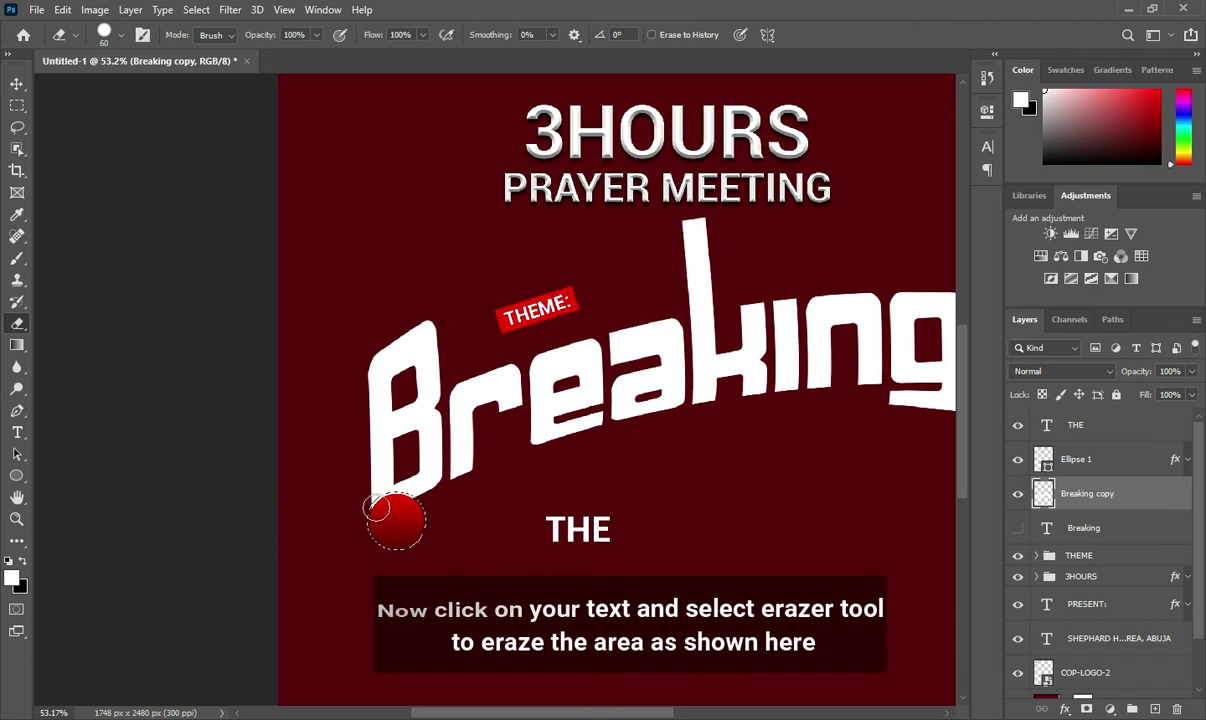
pyautogui.scroll(1, 370, 505)
pyautogui.scroll(1, 377, 517)
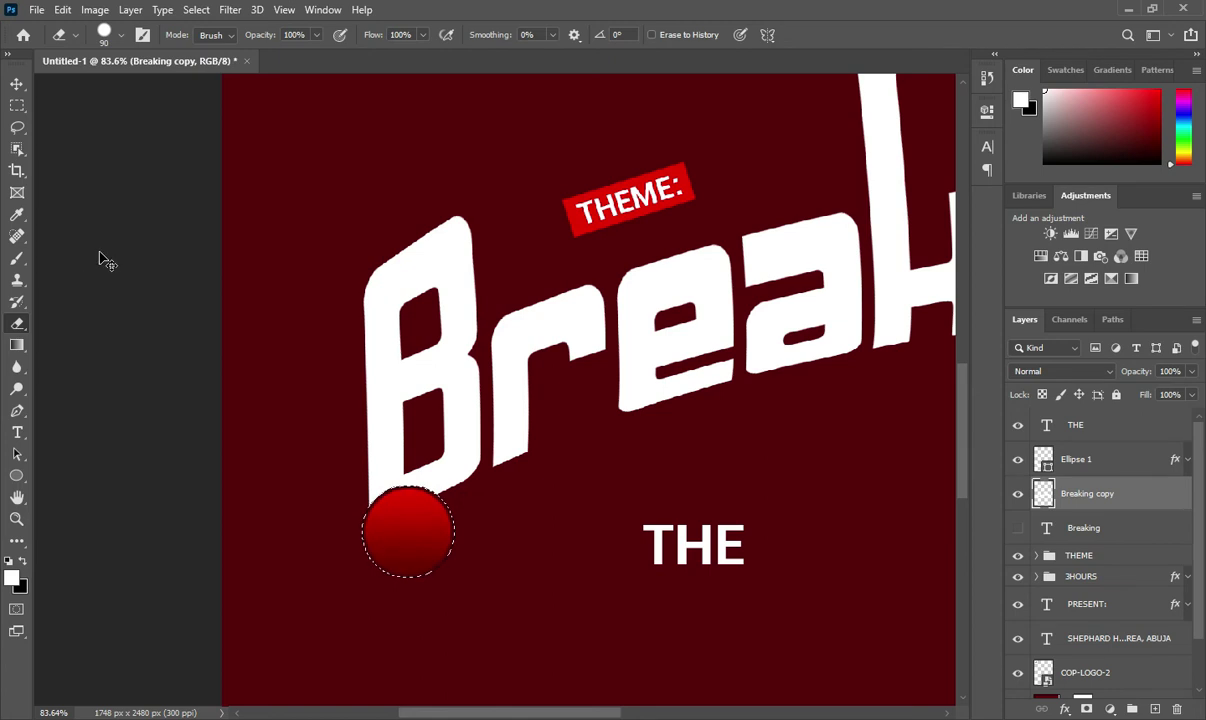
pyautogui.scroll(1, 396, 507)
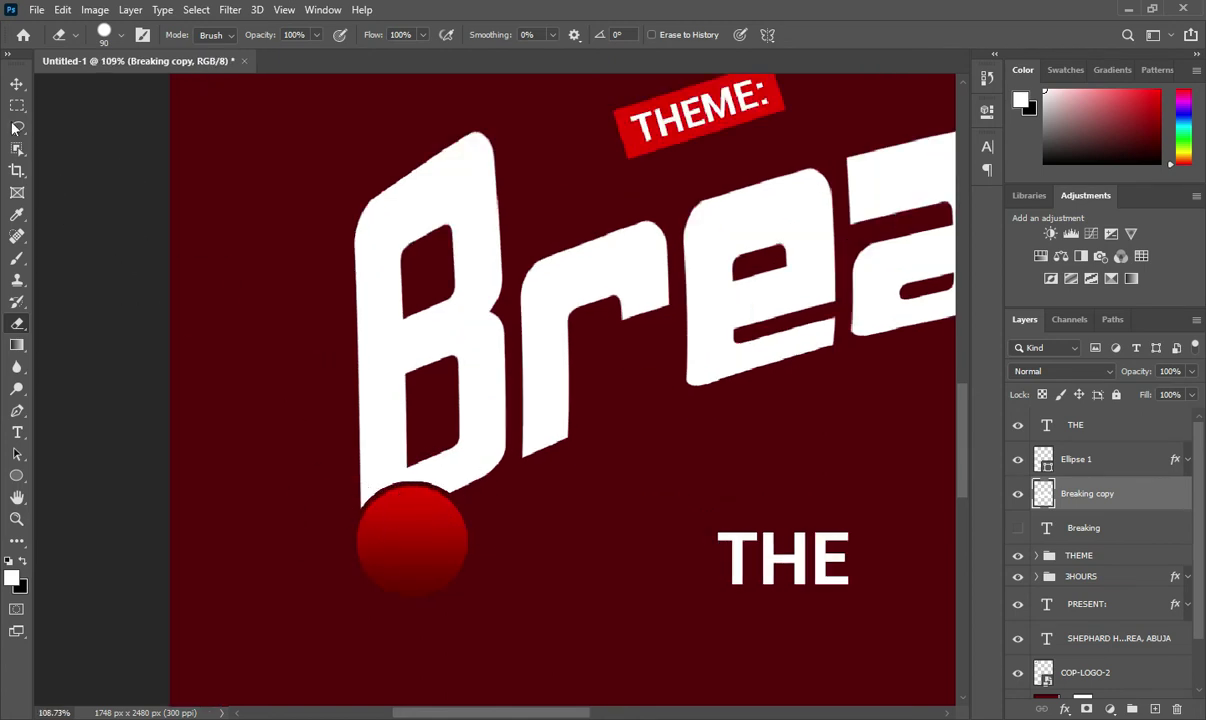
# Move the THE text onto the red circle.
pyautogui.click(17, 83)
pyautogui.scroll(-1, 525, 257)
pyautogui.scroll(-1, 518, 263)
pyautogui.scroll(-1, 518, 263)
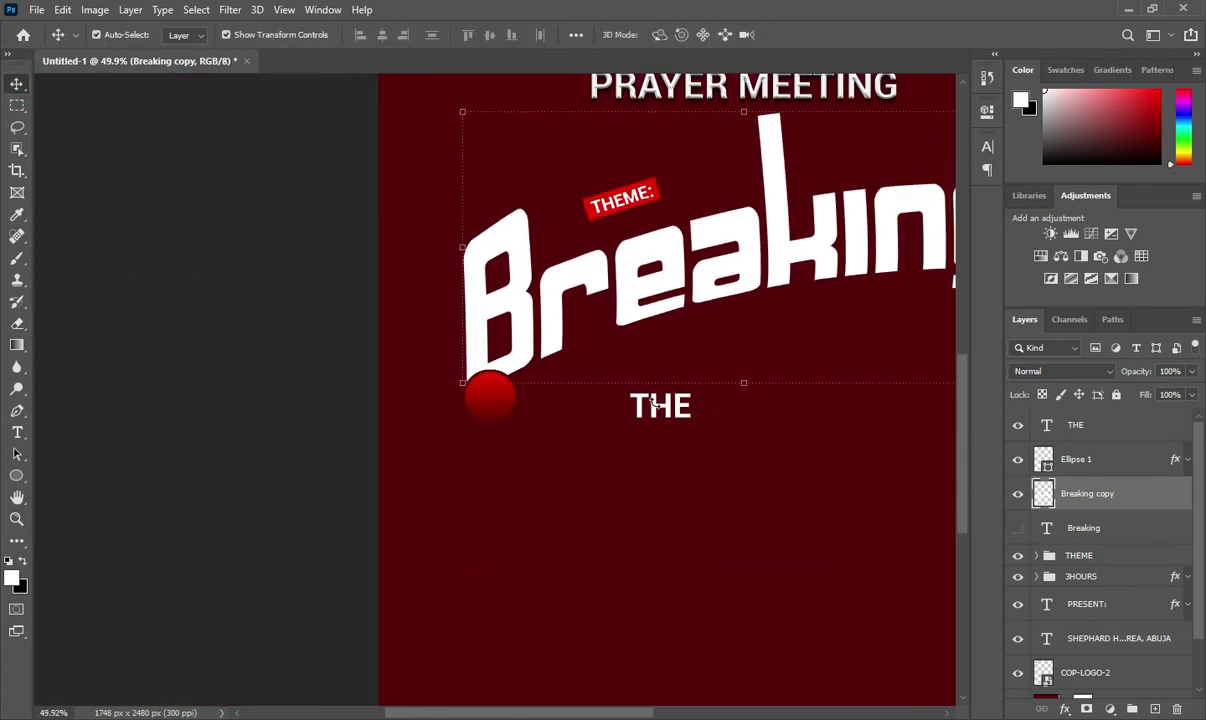
pyautogui.moveTo(665, 415)
pyautogui.mouseDown()
pyautogui.moveTo(492, 400)
pyautogui.moveTo(488, 420)
pyautogui.moveTo(477, 396)
pyautogui.mouseUp()
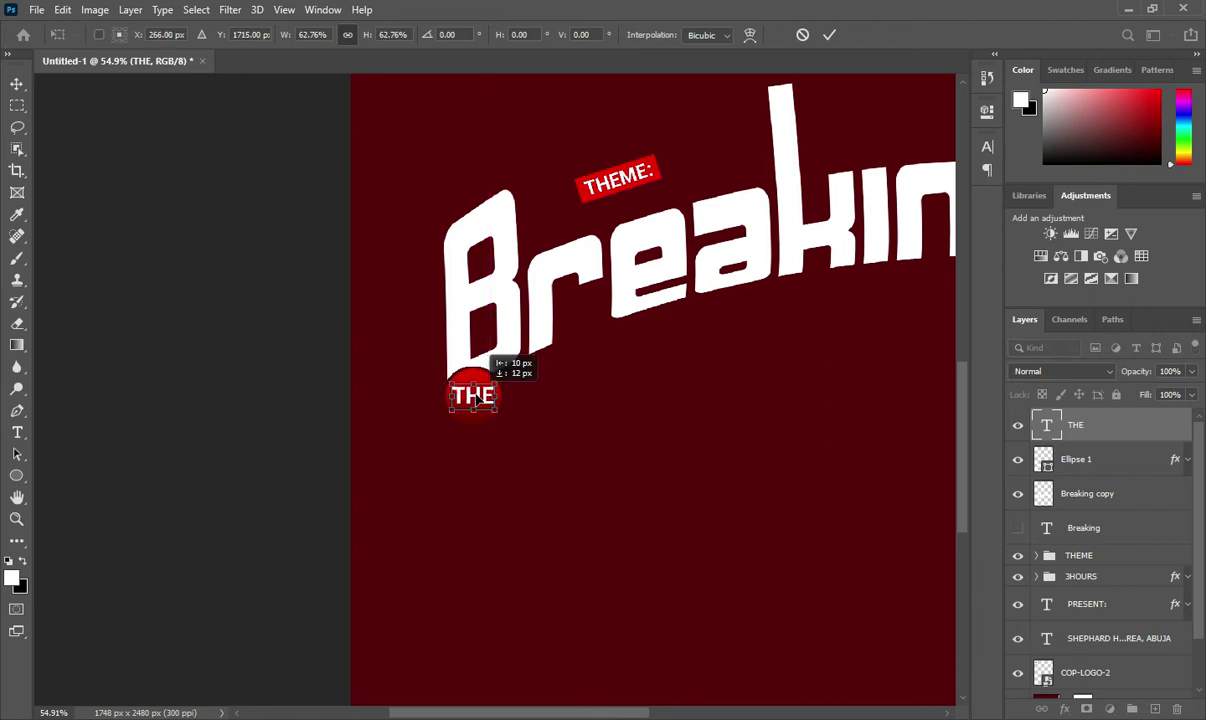
# Commit THE's resize to about 63% inside the circle and clear the layer selection.
pyautogui.press('Return')
pyautogui.scroll(-3, 395, 345)
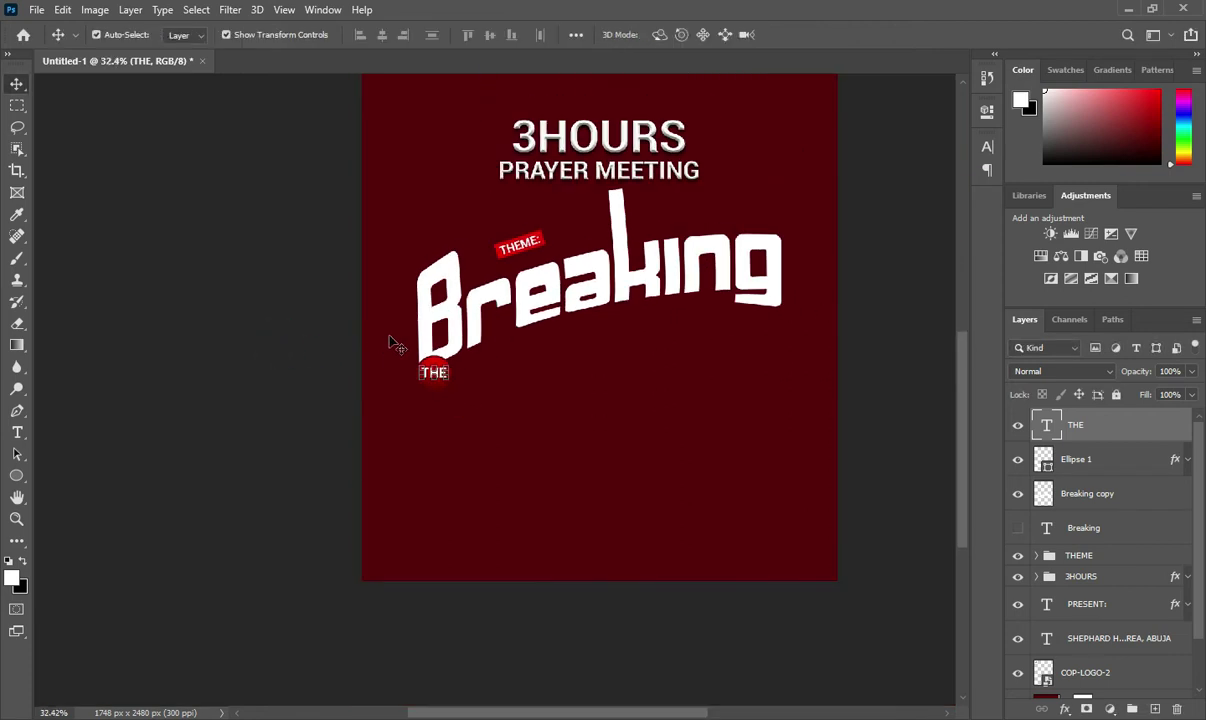
pyautogui.click(857, 408)
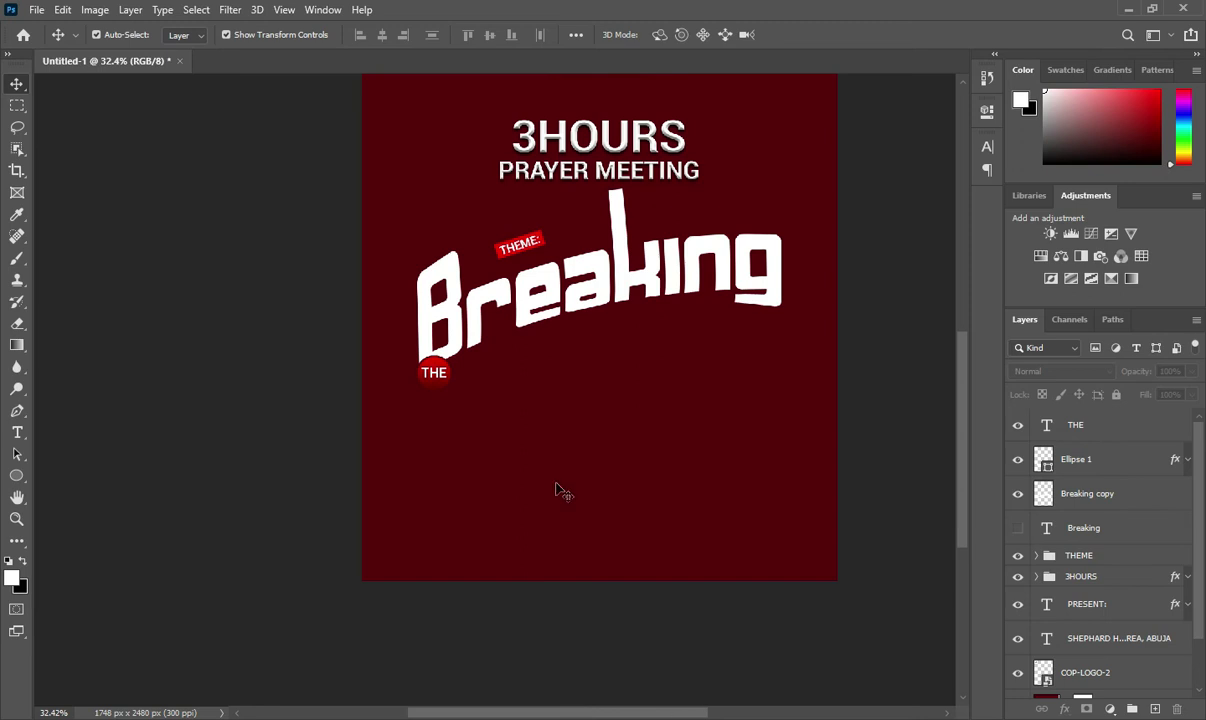
# Copy the EVILS ALTERS line from the notes, undoing an accidental paste, and return to Photoshop.
pyautogui.hotkey('alt', 'Tab')
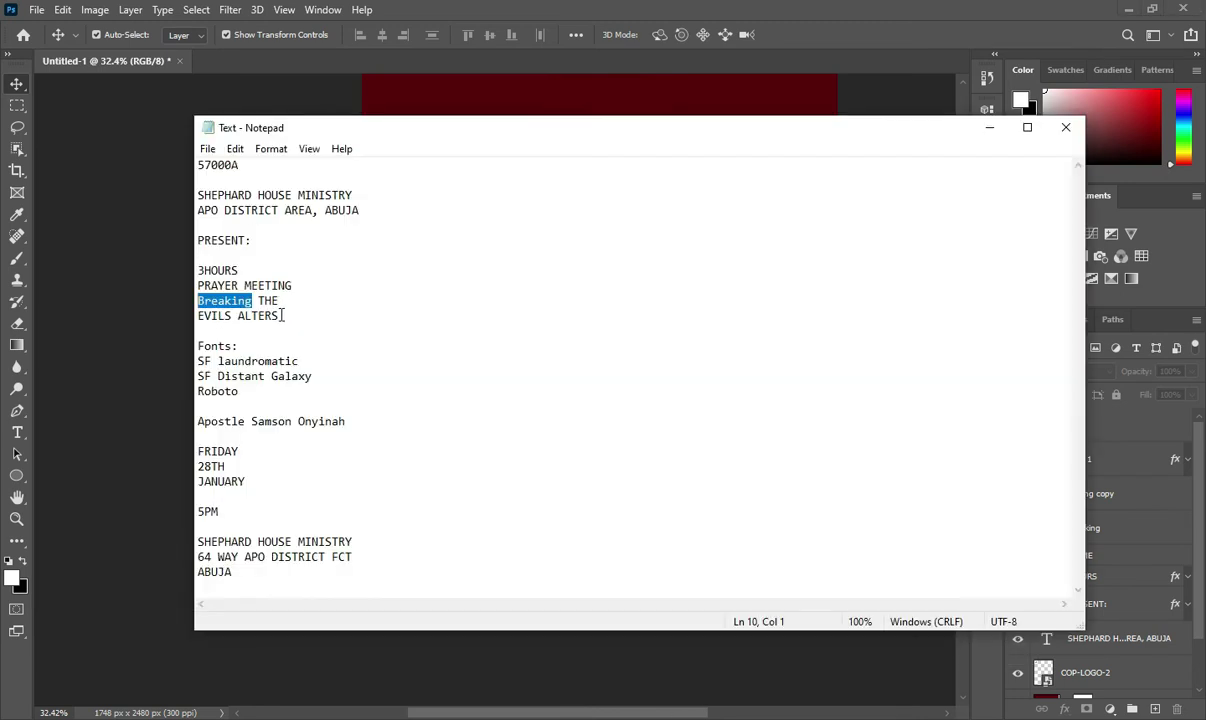
pyautogui.hotkey('ctrl', 'c')
pyautogui.moveTo(283, 315); pyautogui.dragTo(198, 315)
pyautogui.hotkey('ctrl', 'v')
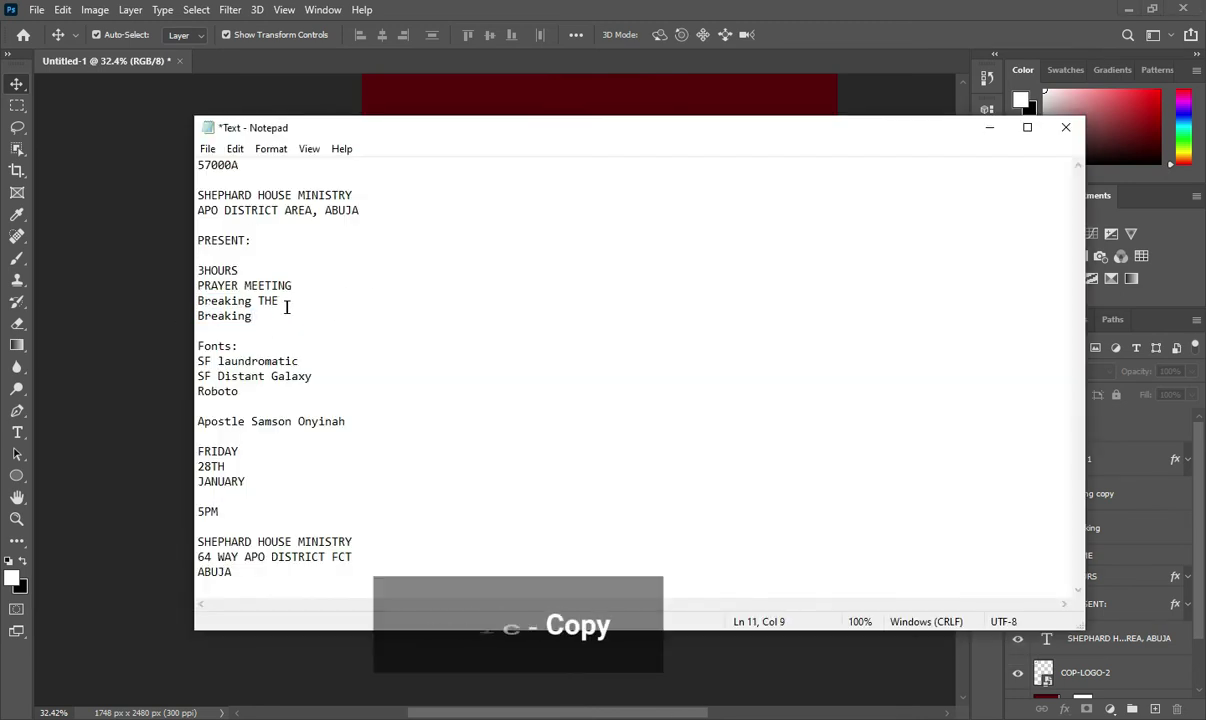
pyautogui.hotkey('ctrl', 'z')
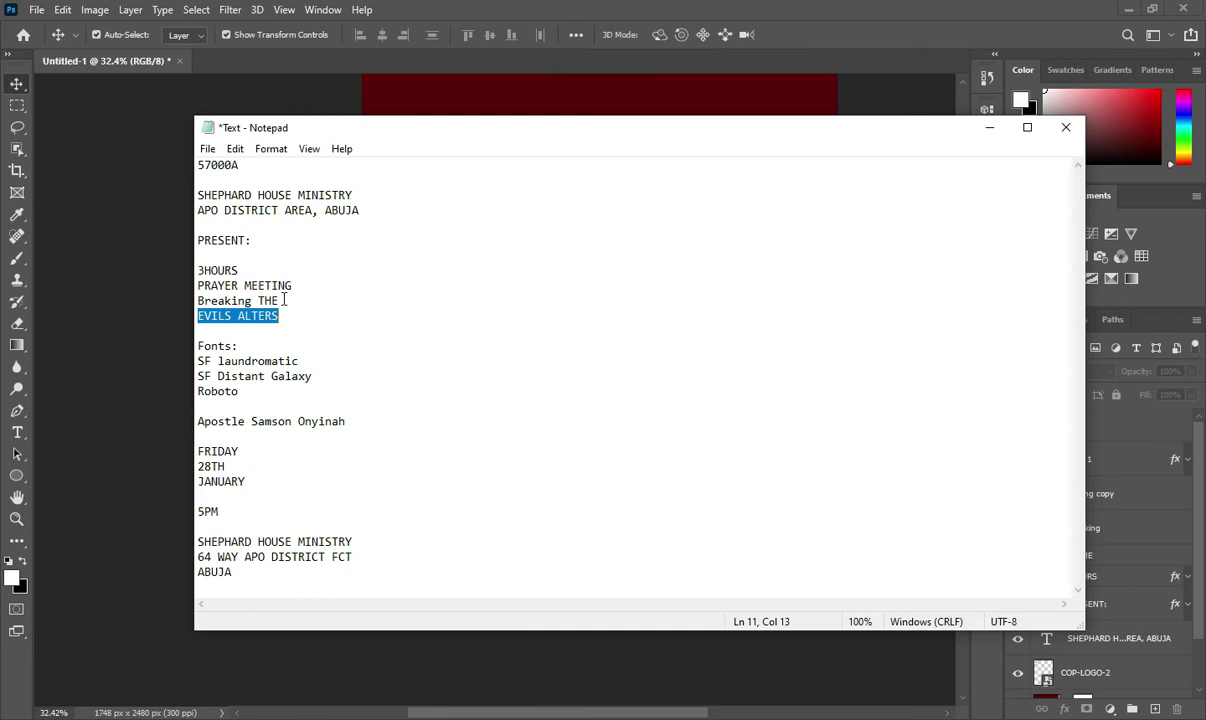
pyautogui.click(989, 127)
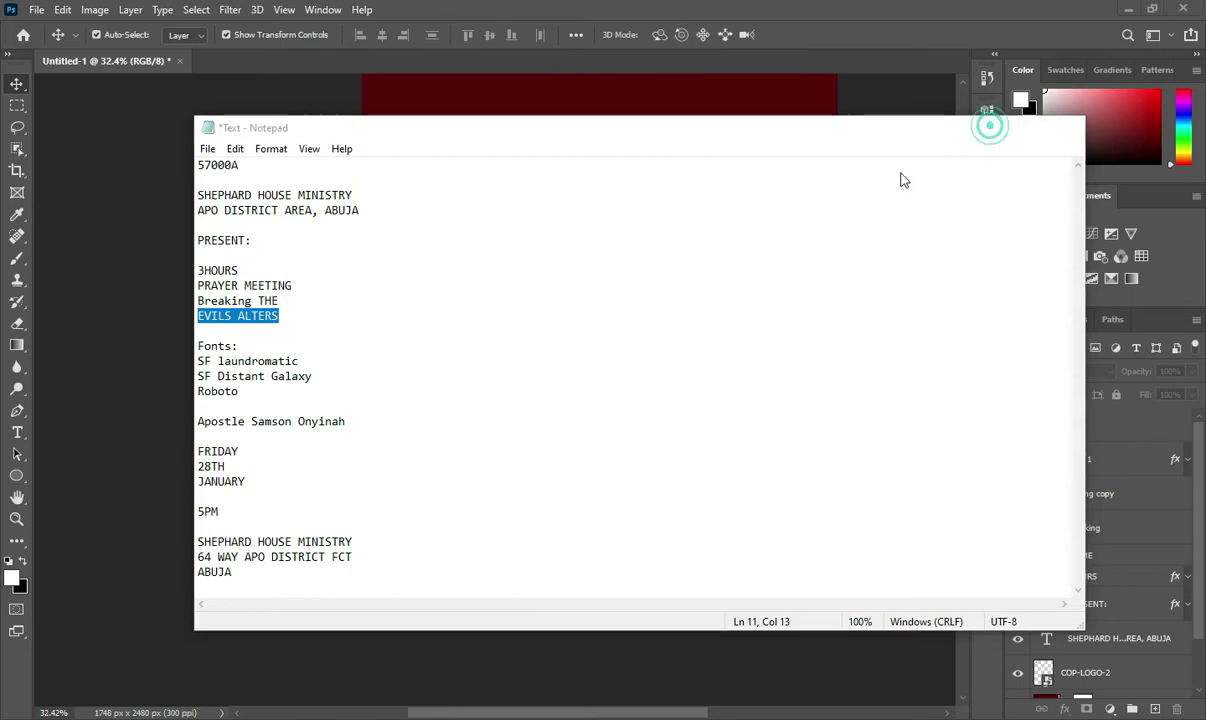
pyautogui.scroll(2, 398, 385)
# Paste EVILS ALTERS as text beside THE and set it in SF Distant Galaxy.
pyautogui.press('t')
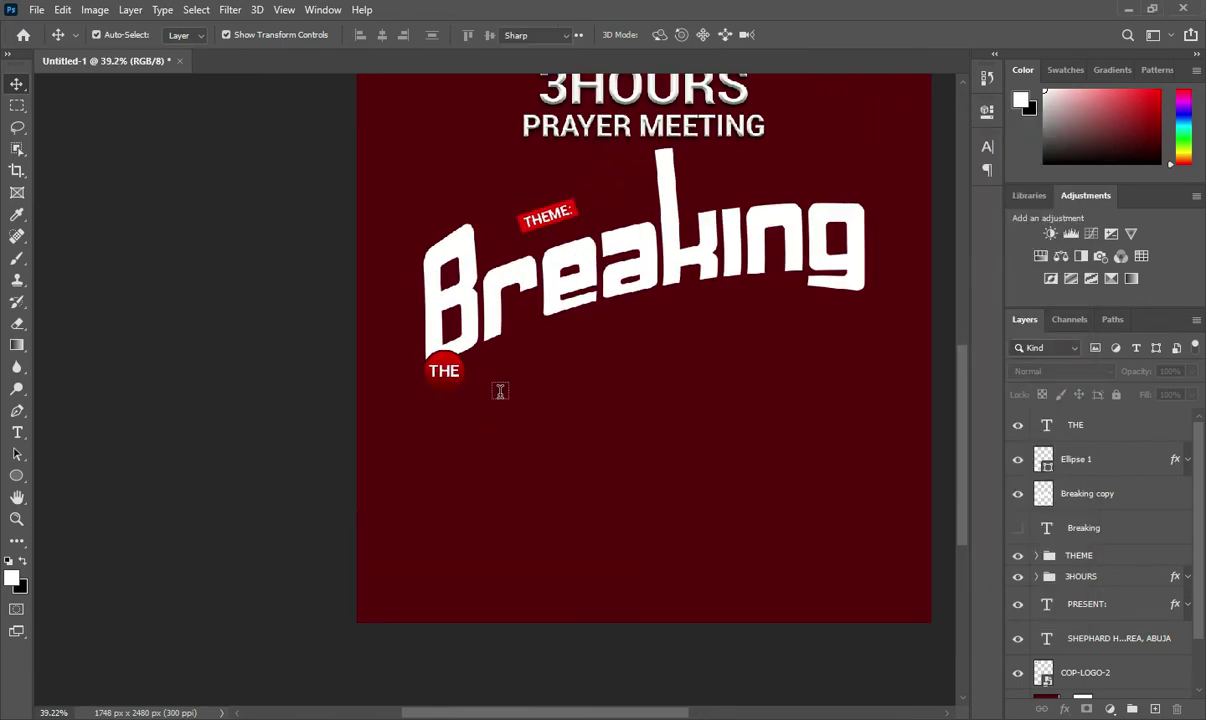
pyautogui.click(503, 390)
pyautogui.hotkey('ctrl', 'v')
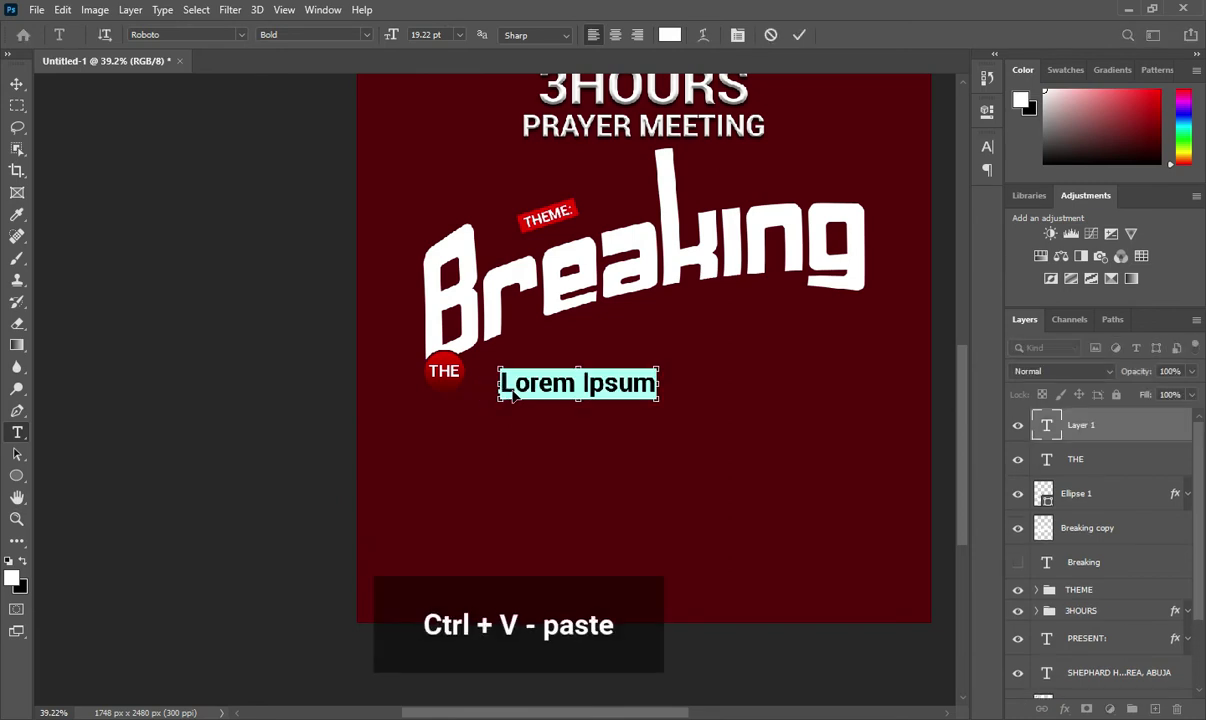
pyautogui.click(800, 38)
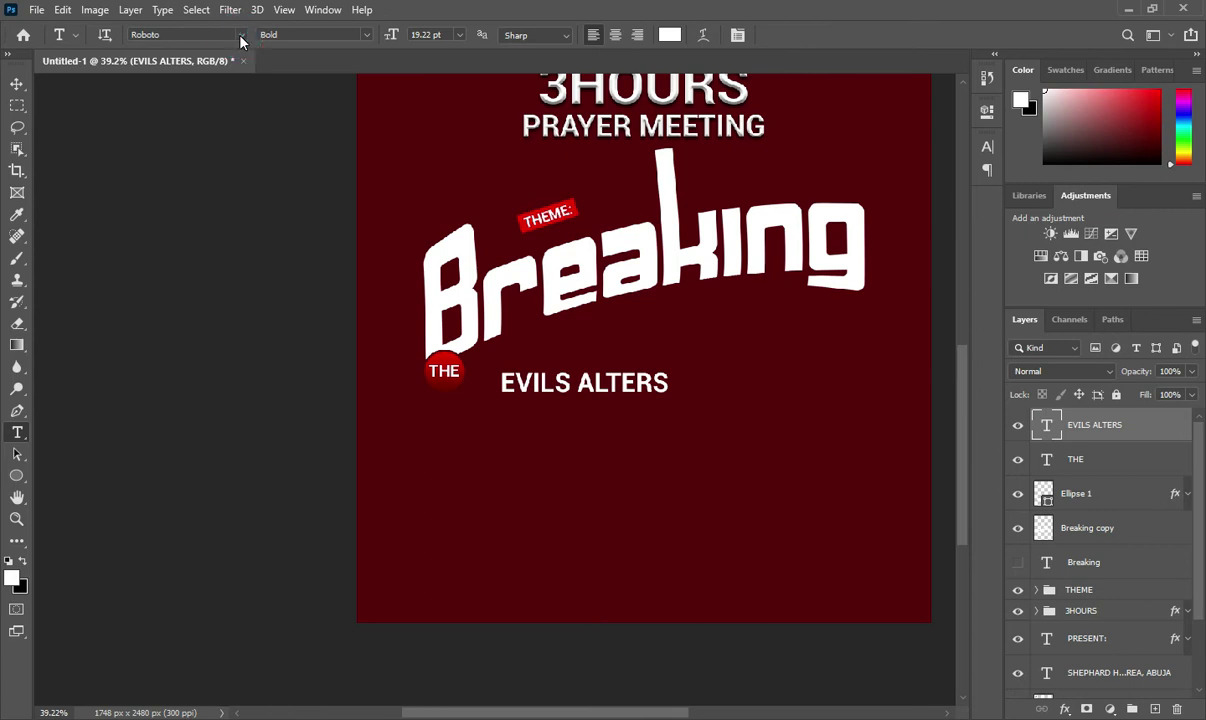
pyautogui.press('Down')
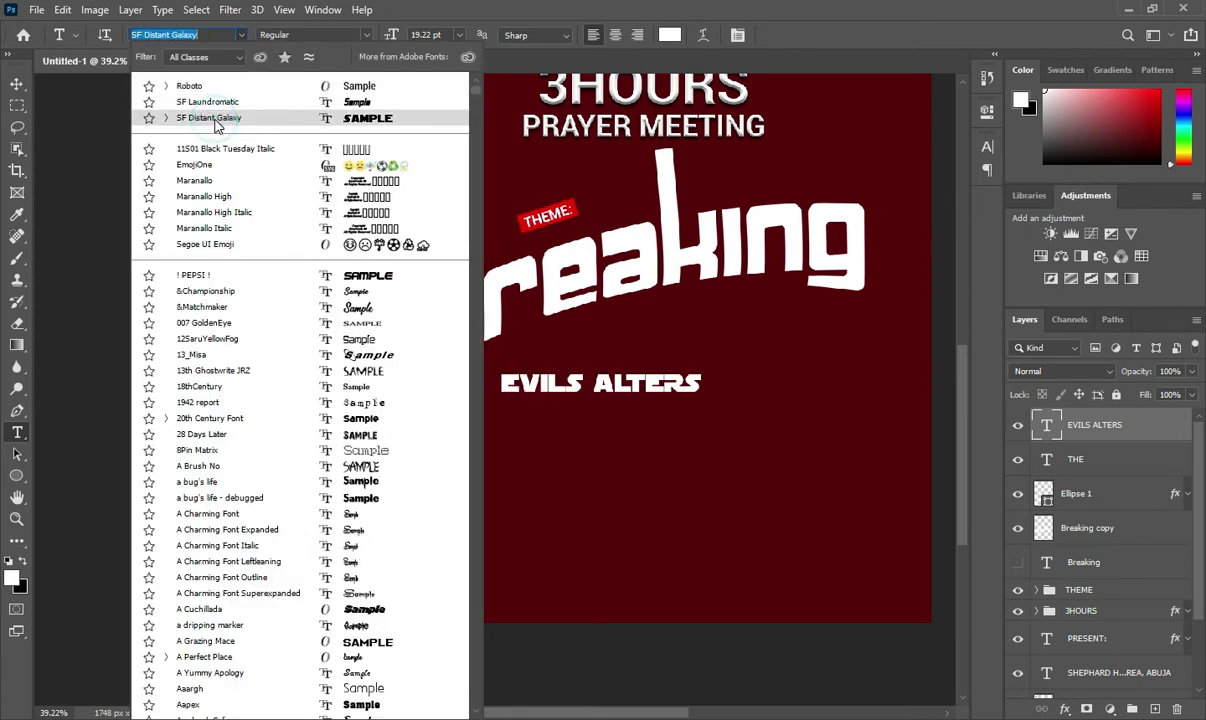
pyautogui.click(210, 118)
# Enlarge EVILS ALTERS to about 180%.
pyautogui.click(17, 84)
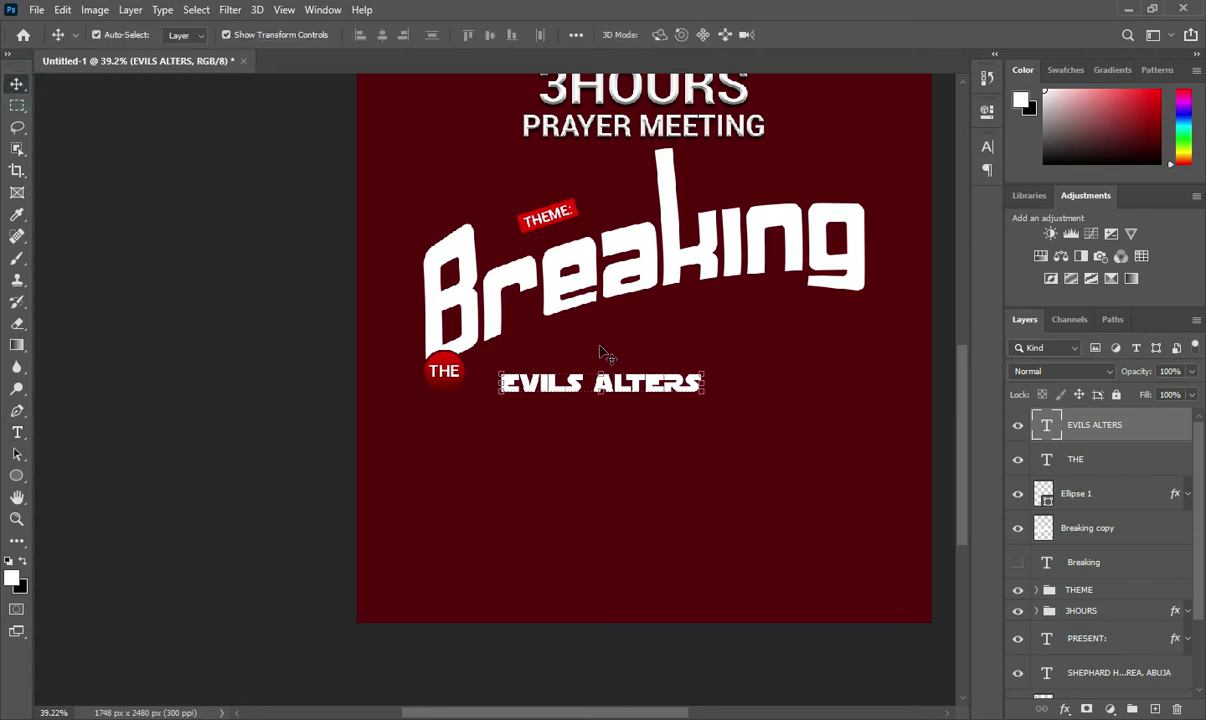
pyautogui.moveTo(706, 396); pyautogui.dragTo(844, 474)
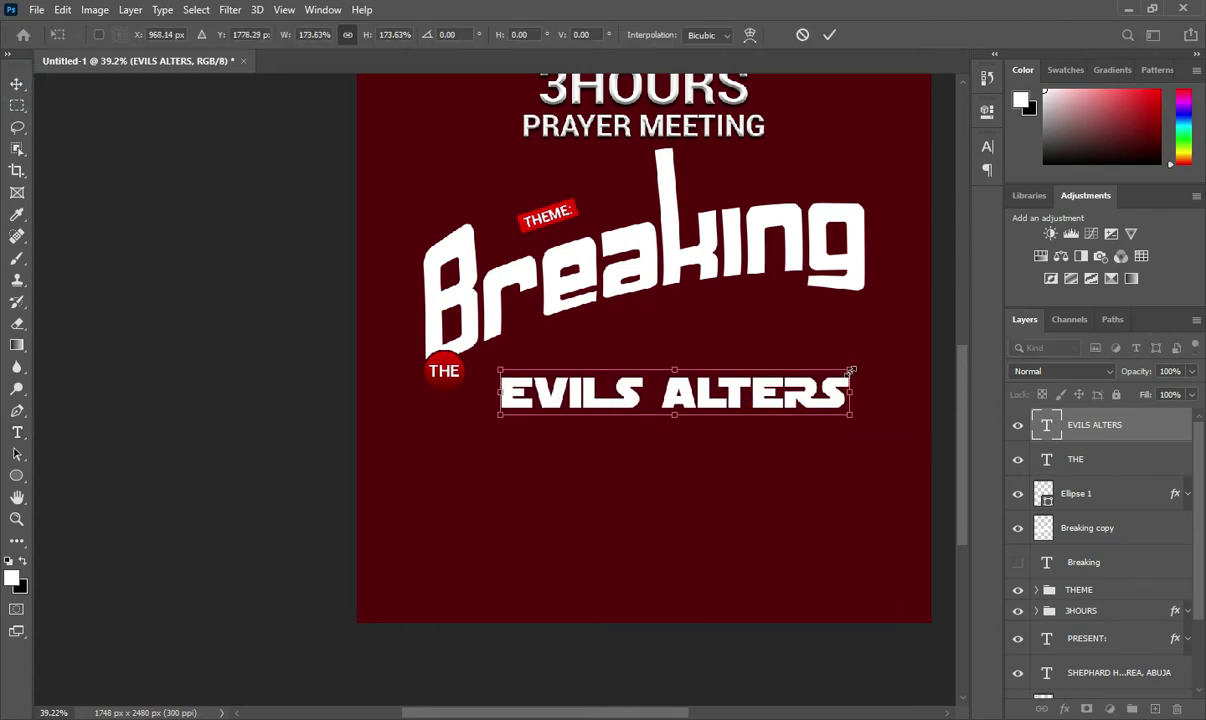
pyautogui.moveTo(850, 370); pyautogui.dragTo(862, 362)
pyautogui.click(832, 34)
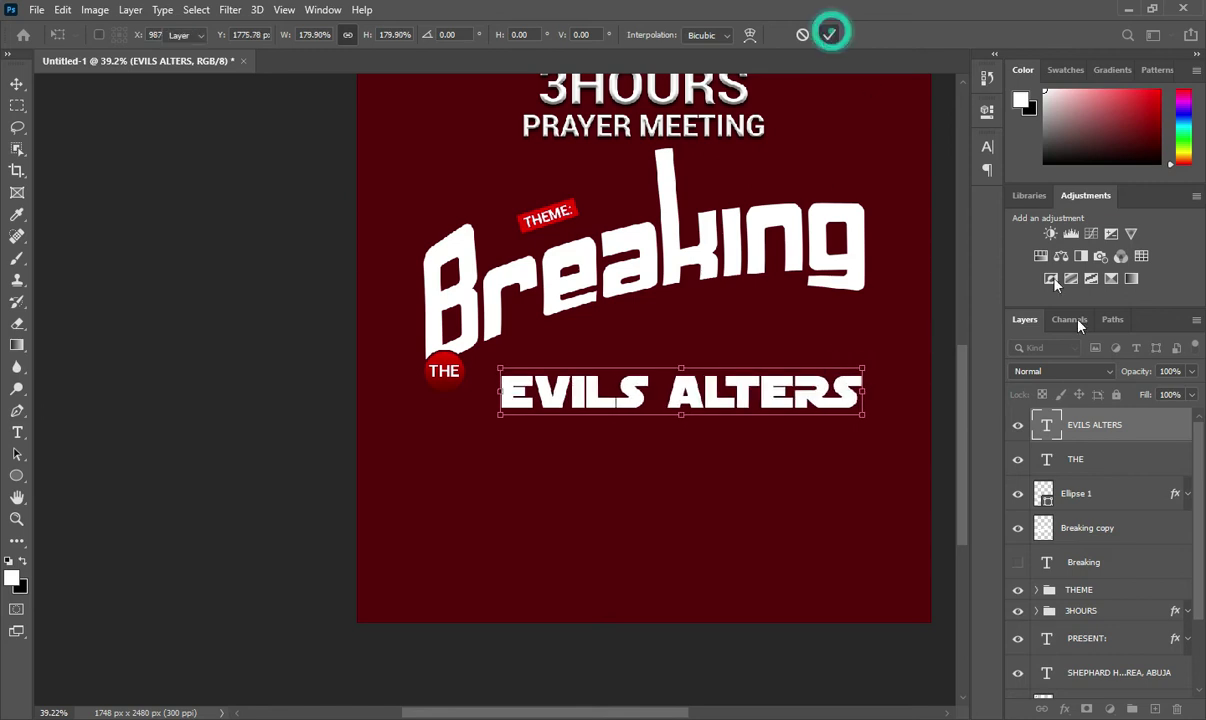
# Duplicate the EVILS ALTERS text, hide the original, and rasterize the copy.
pyautogui.hotkey('ctrl', 'j')
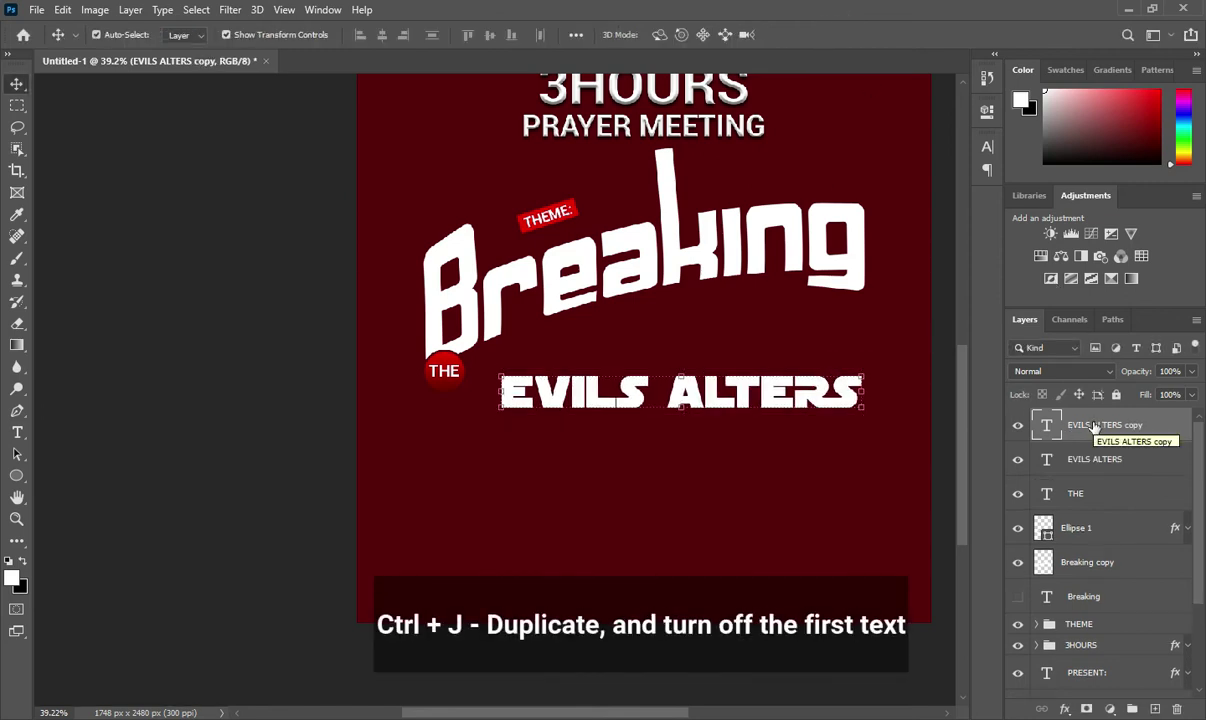
pyautogui.click(1018, 459)
pyautogui.rightClick(1095, 430)
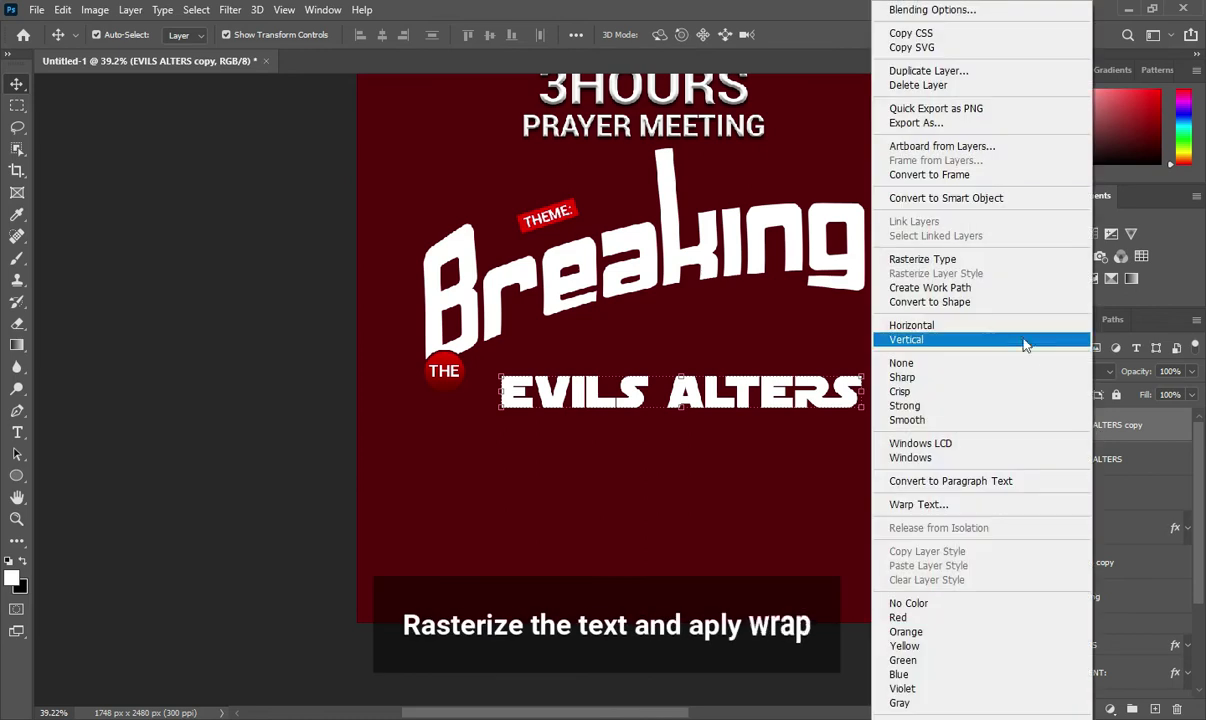
pyautogui.click(905, 252)
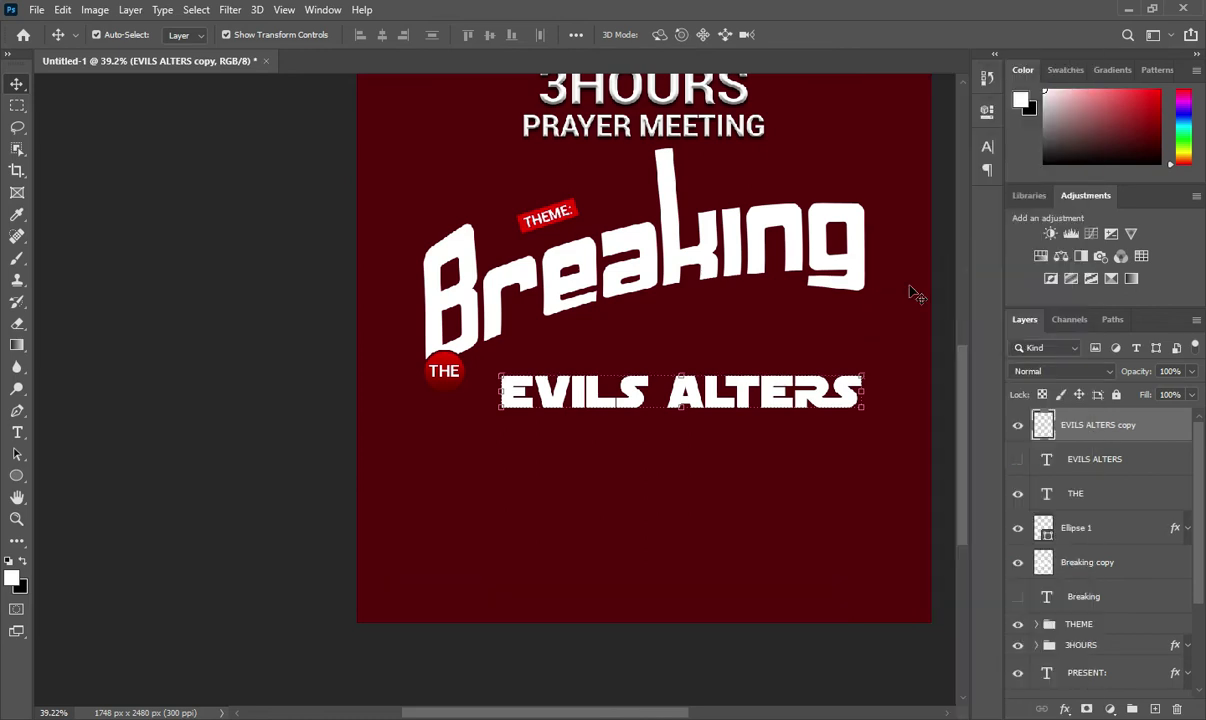
# Warp the rasterized copy into a gentle arch by bending its top and bottom edges upward.
pyautogui.hotkey('ctrl', 't')
pyautogui.rightClick(680, 378)
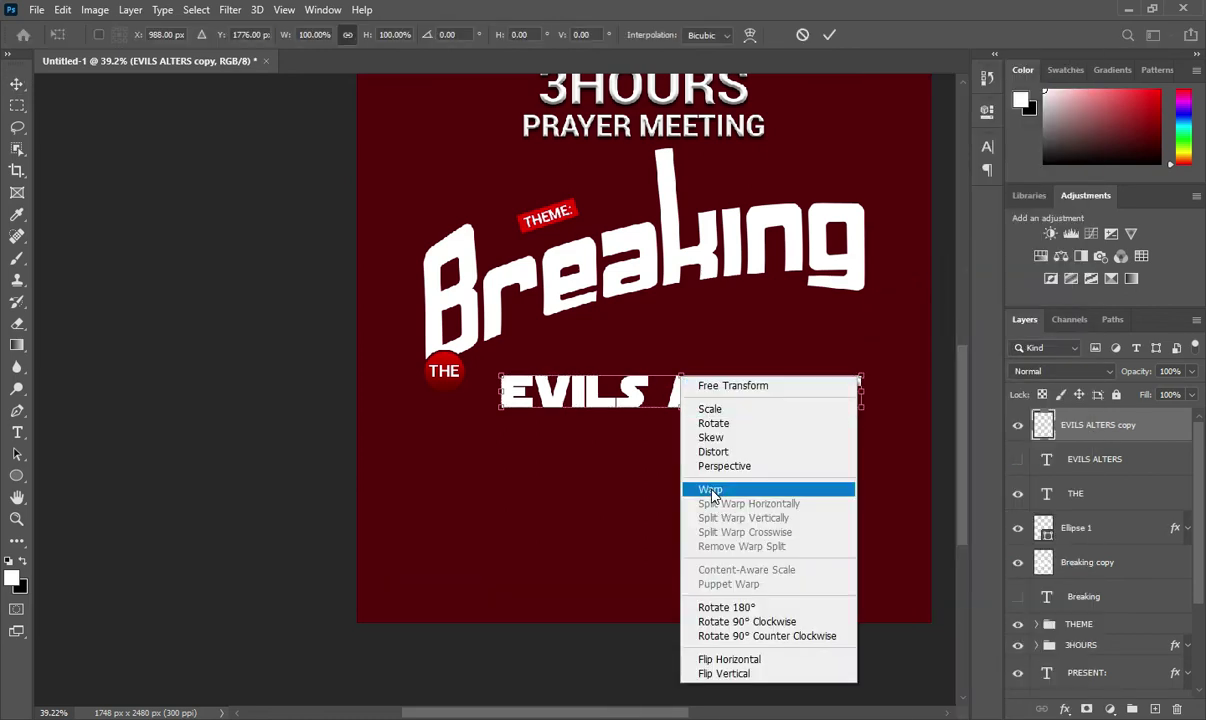
pyautogui.click(712, 491)
pyautogui.scroll(1, 697, 383)
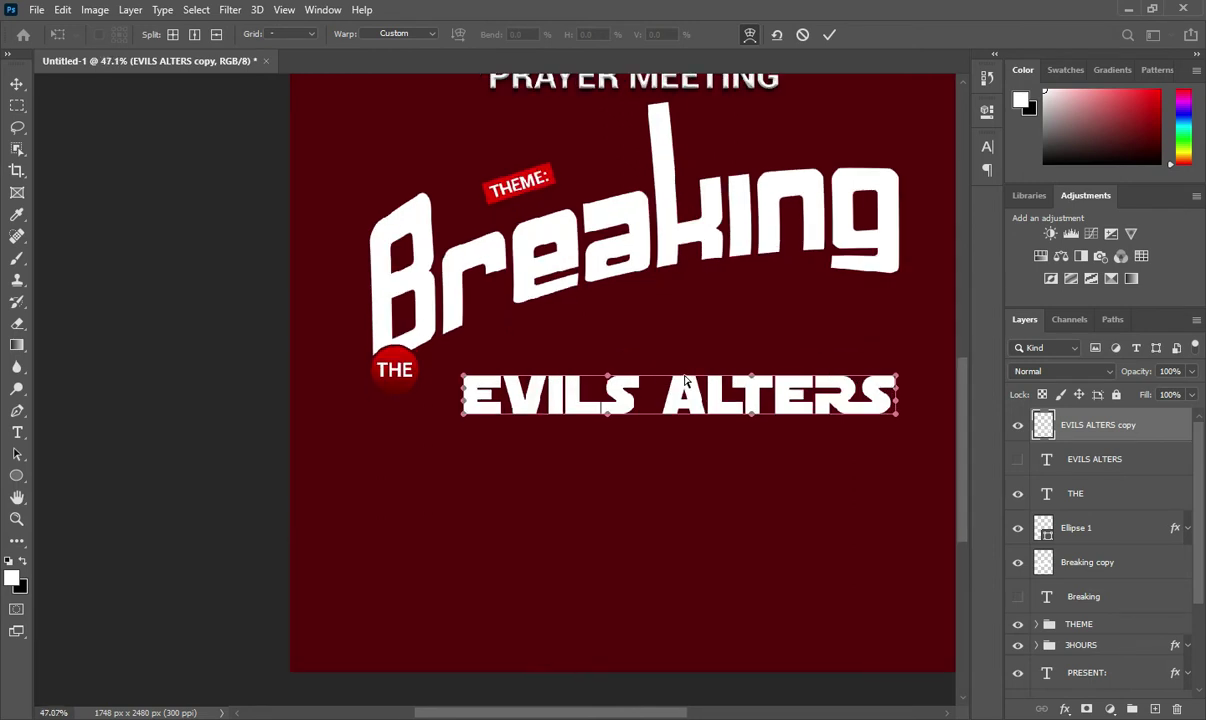
pyautogui.moveTo(685, 380); pyautogui.dragTo(686, 365)
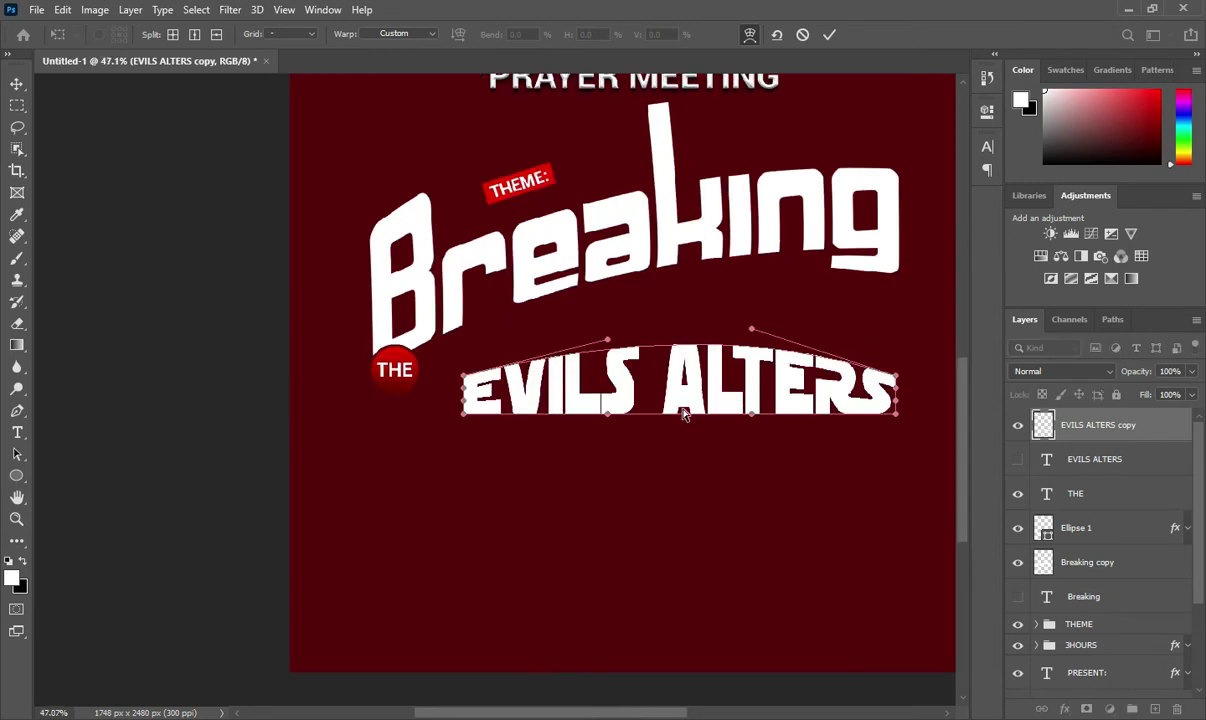
pyautogui.moveTo(684, 419); pyautogui.dragTo(684, 403)
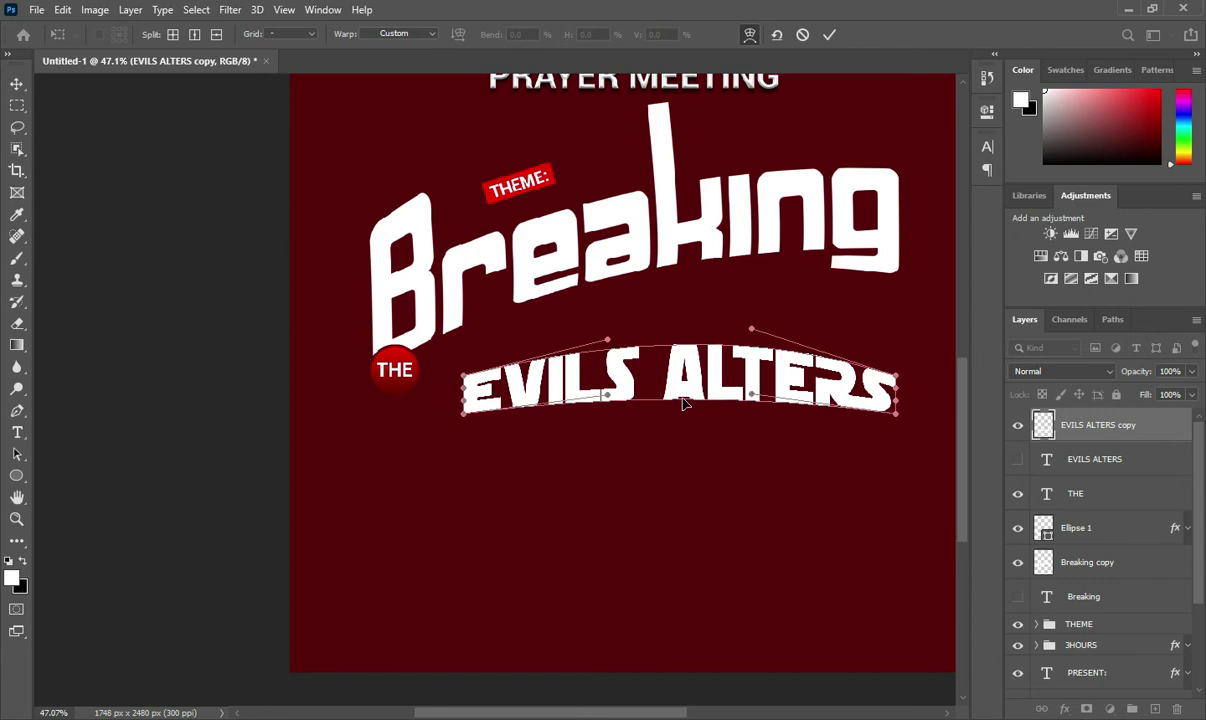
pyautogui.click(829, 34)
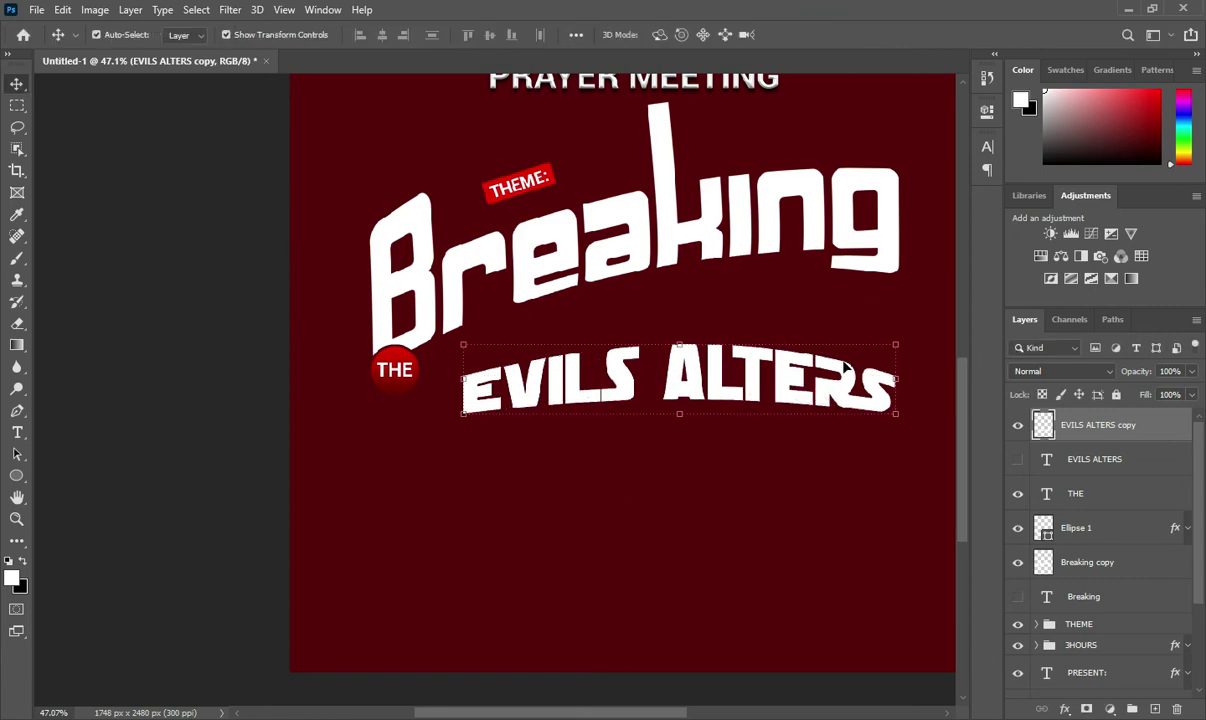
pyautogui.moveTo(713, 380); pyautogui.dragTo(686, 358)
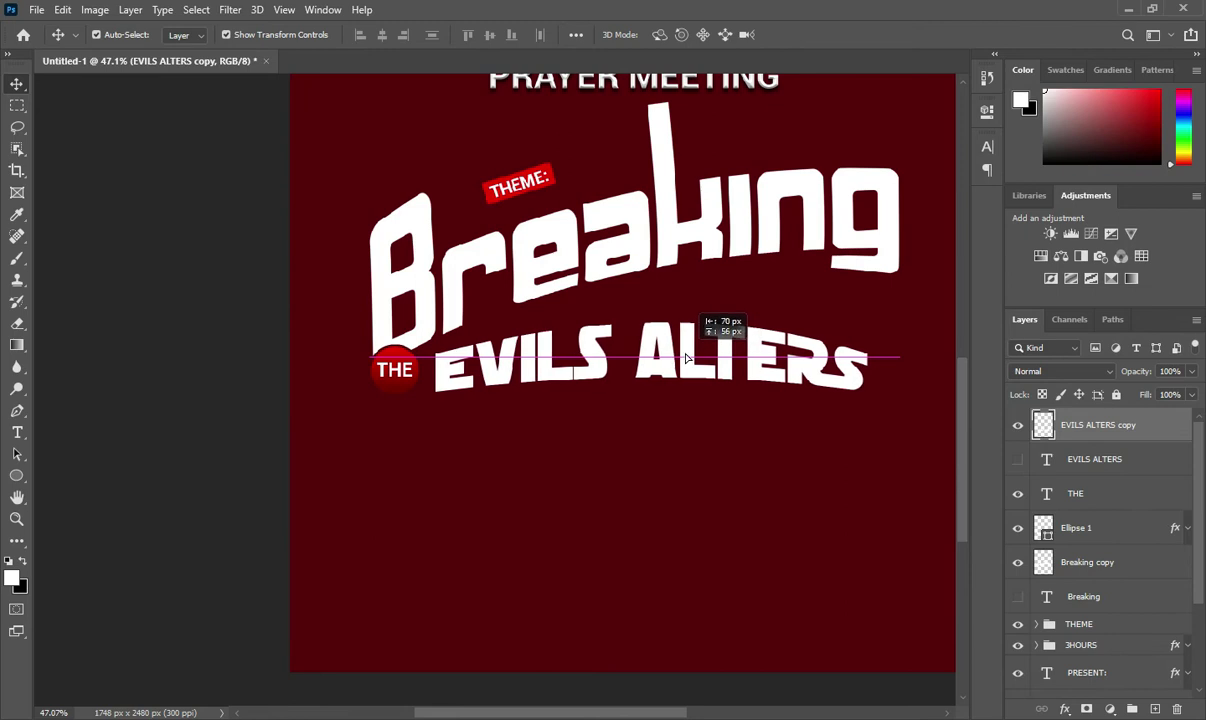
pyautogui.moveTo(885, 313); pyautogui.dragTo(872, 268)
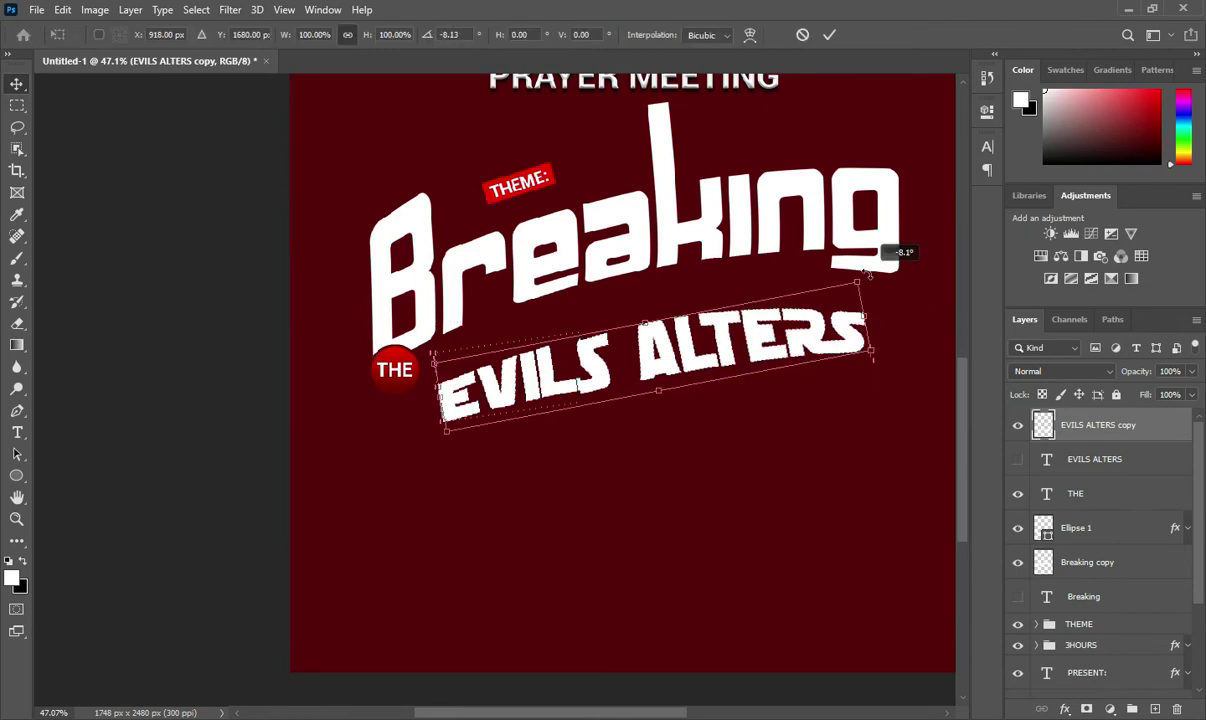
pyautogui.moveTo(688, 364); pyautogui.dragTo(679, 327)
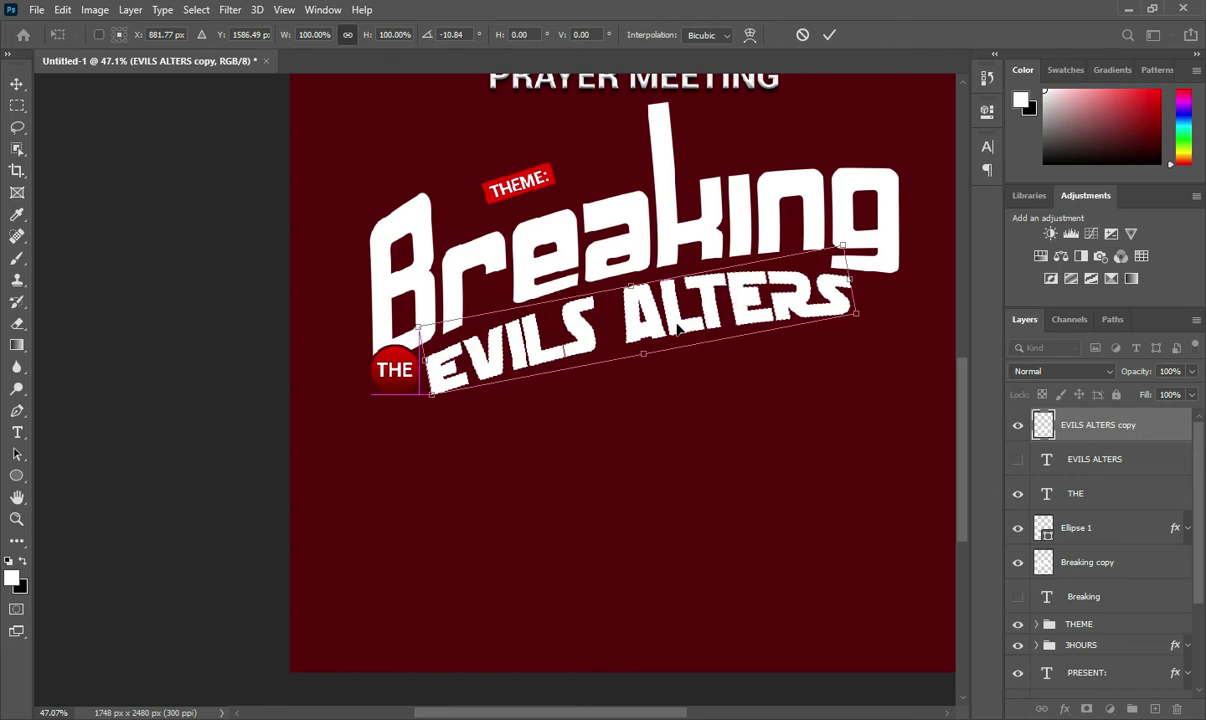
pyautogui.moveTo(859, 316); pyautogui.dragTo(833, 312)
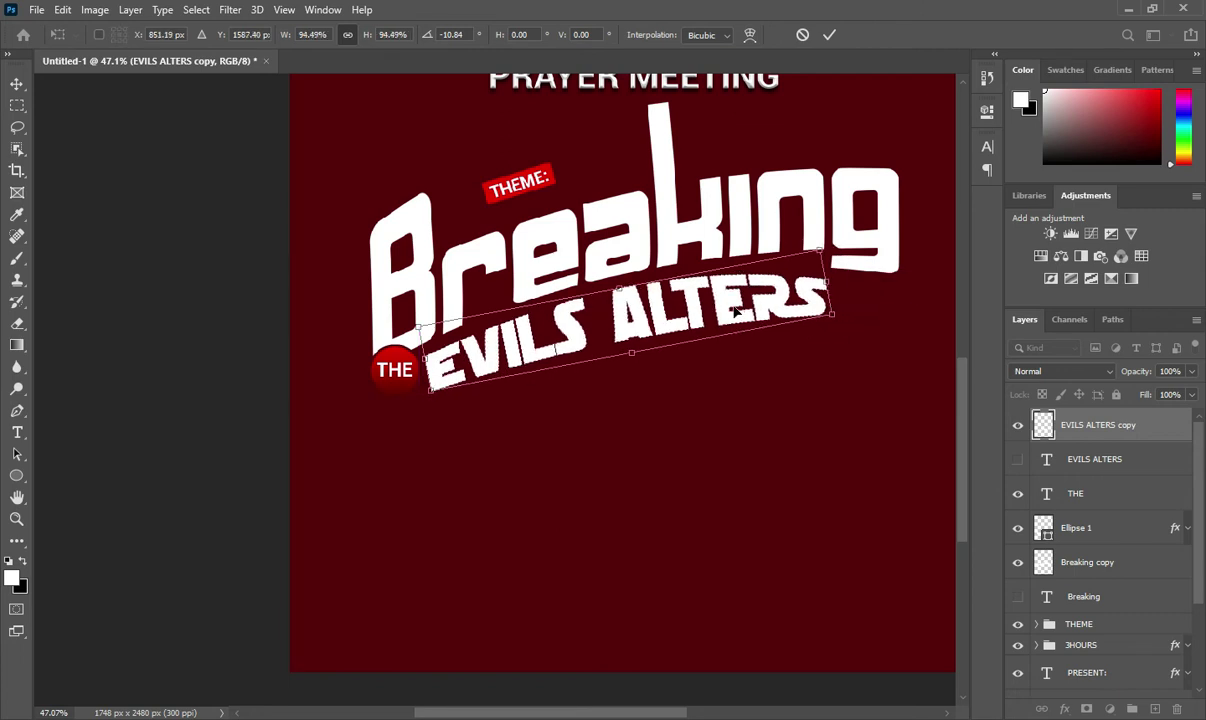
pyautogui.moveTo(734, 310); pyautogui.dragTo(737, 306)
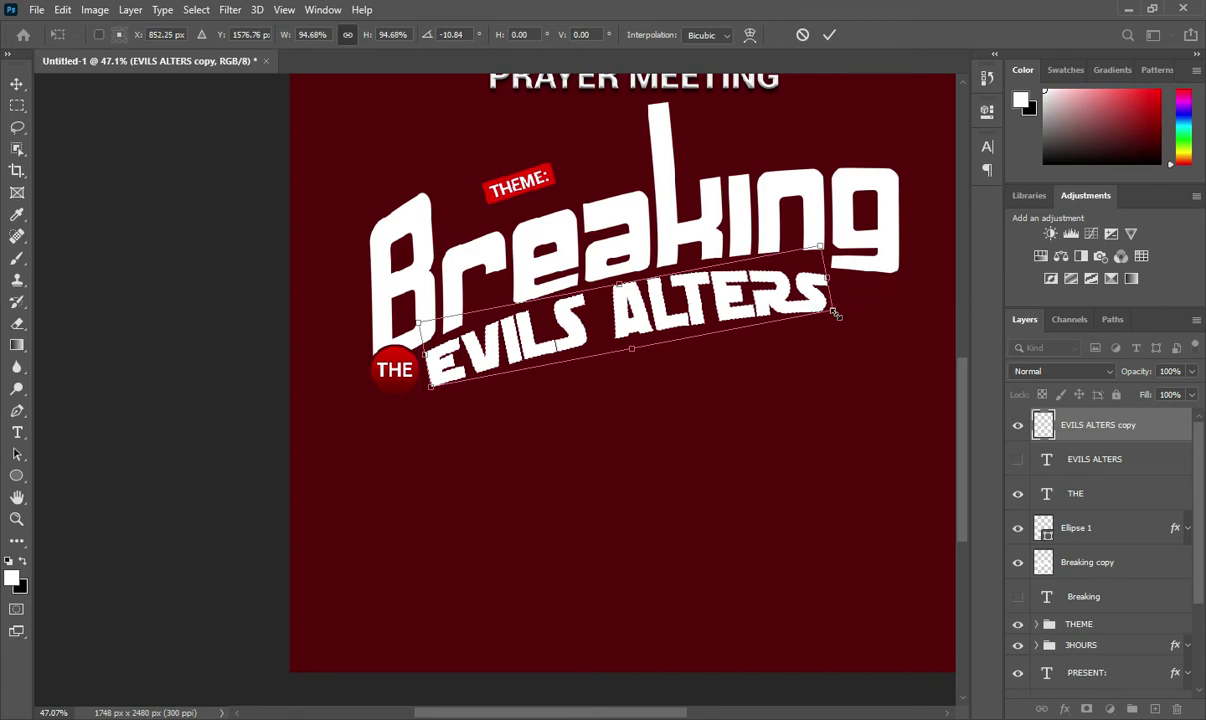
pyautogui.moveTo(833, 313); pyautogui.dragTo(840, 315)
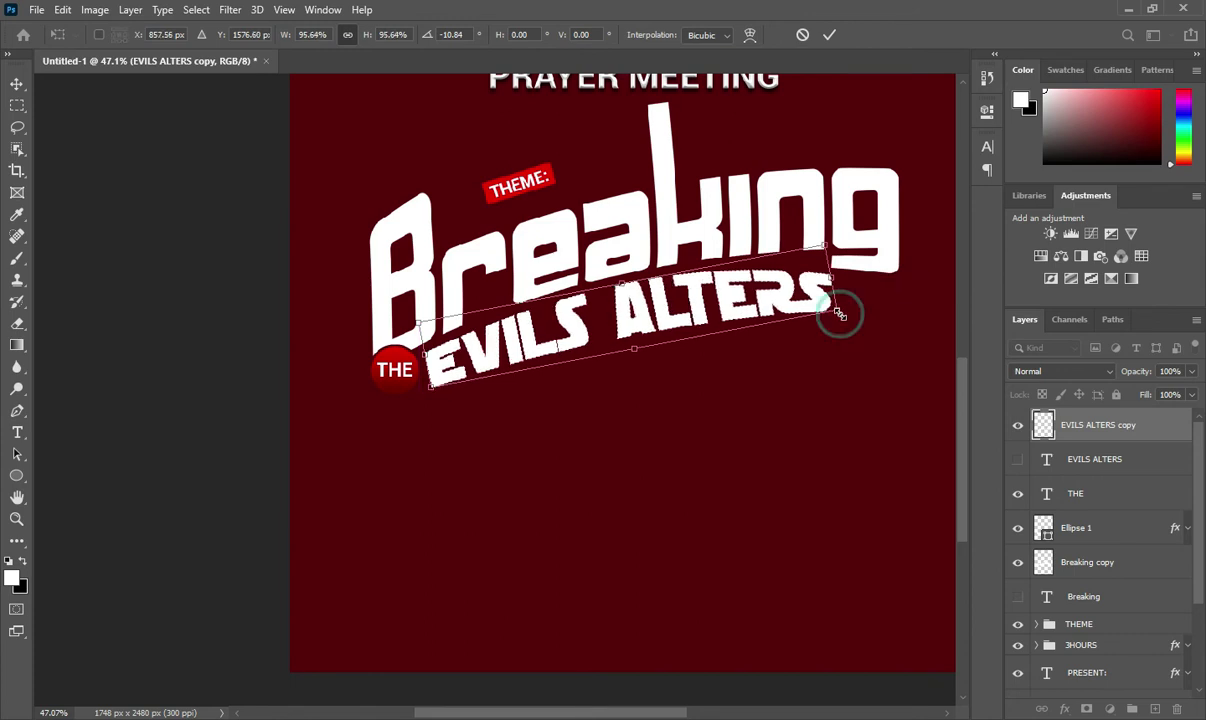
pyautogui.click(829, 35)
pyautogui.scroll(-1, 625, 272)
pyautogui.scroll(-1, 625, 272)
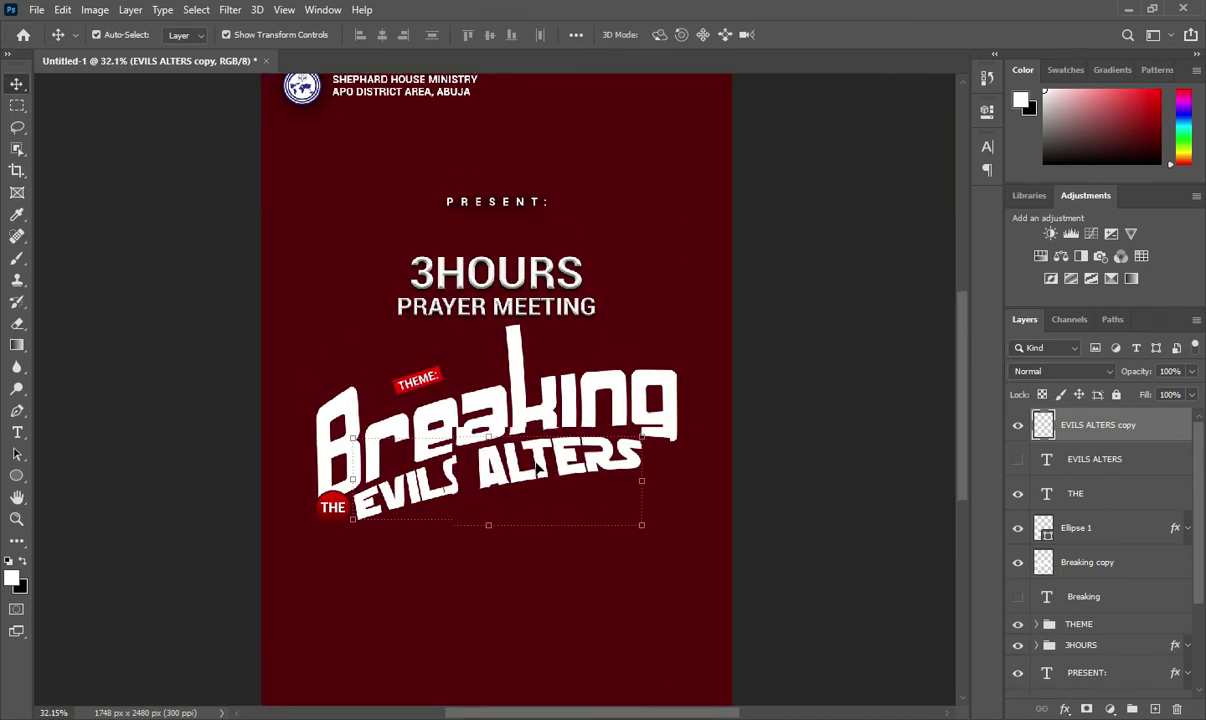
pyautogui.scroll(1, 547, 433)
pyautogui.scroll(-2, 757, 392)
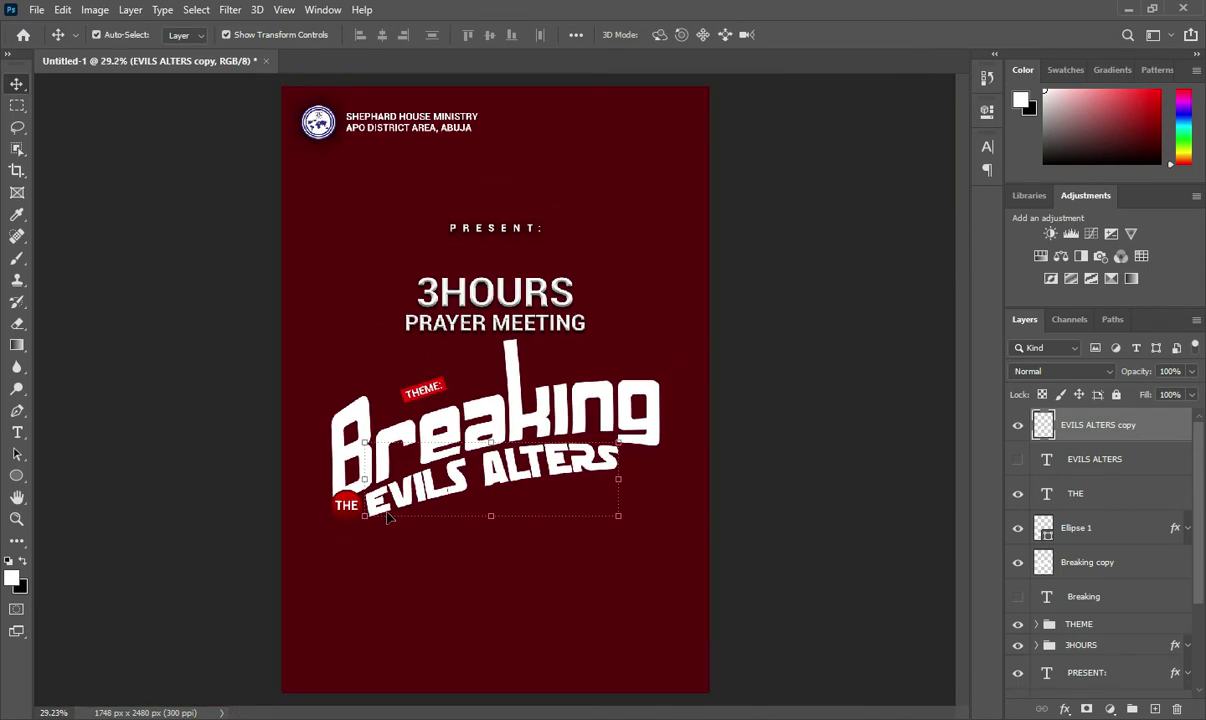
pyautogui.scroll(-2, 382, 525)
pyautogui.scroll(3, 474, 511)
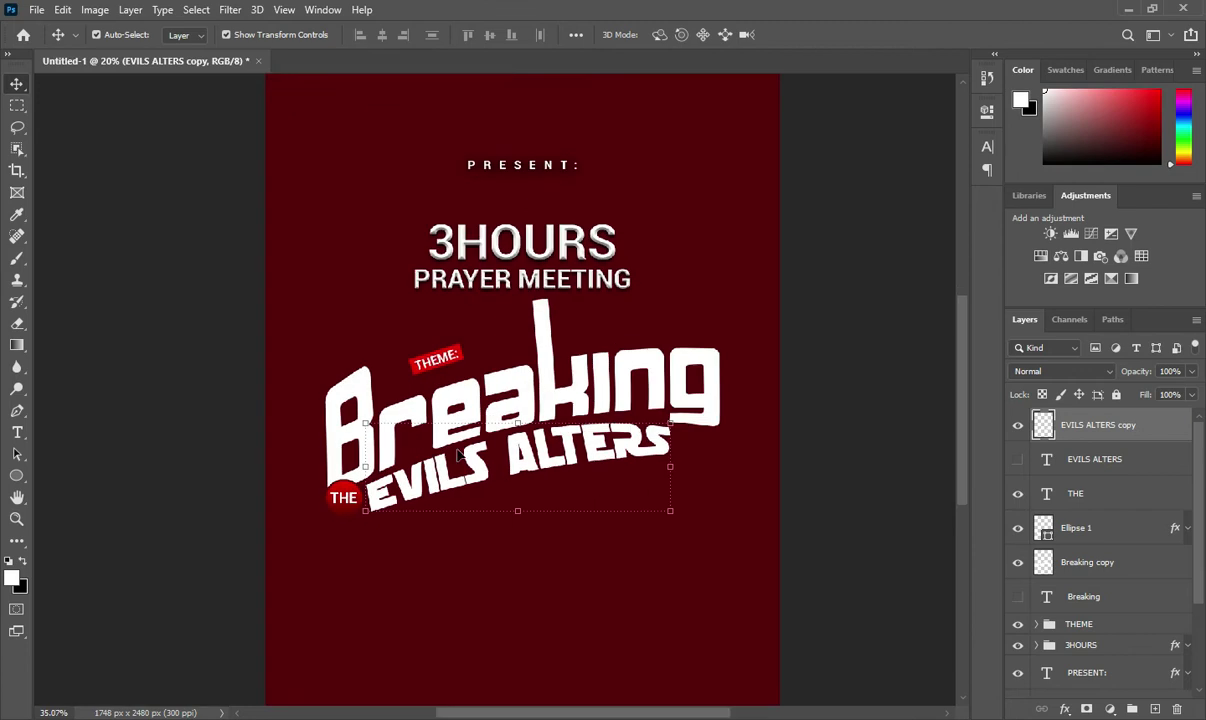
pyautogui.click(915, 474)
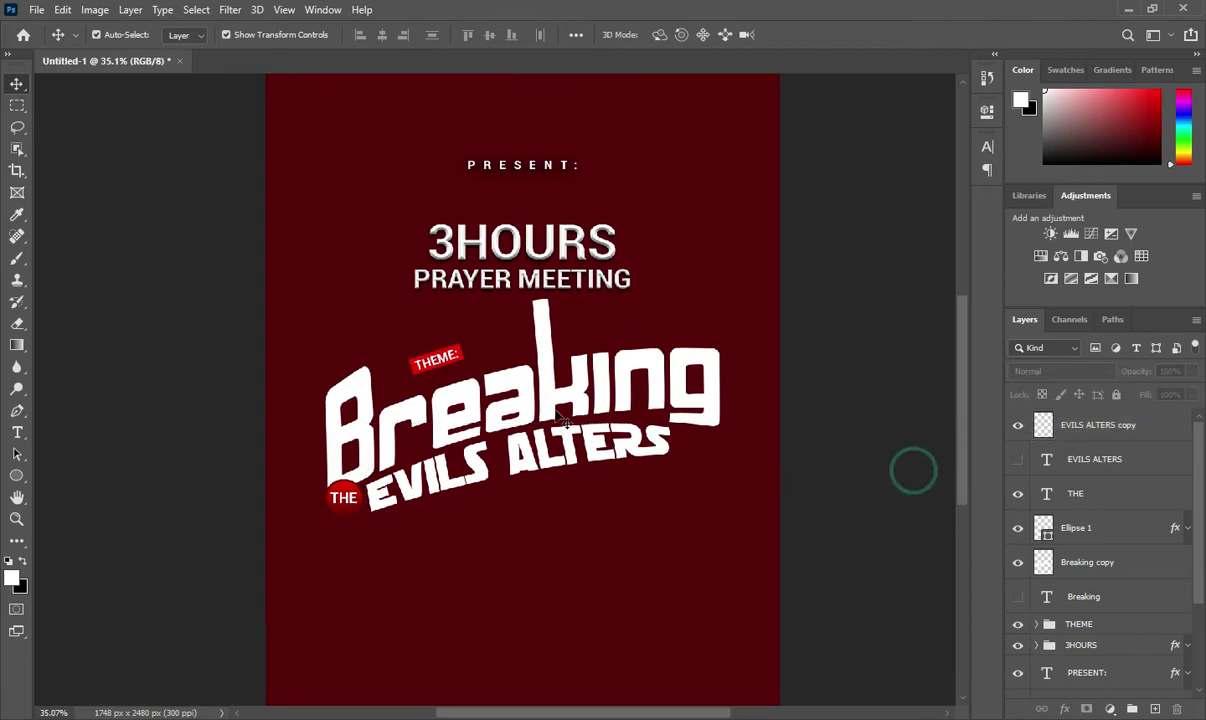
pyautogui.click(1097, 428)
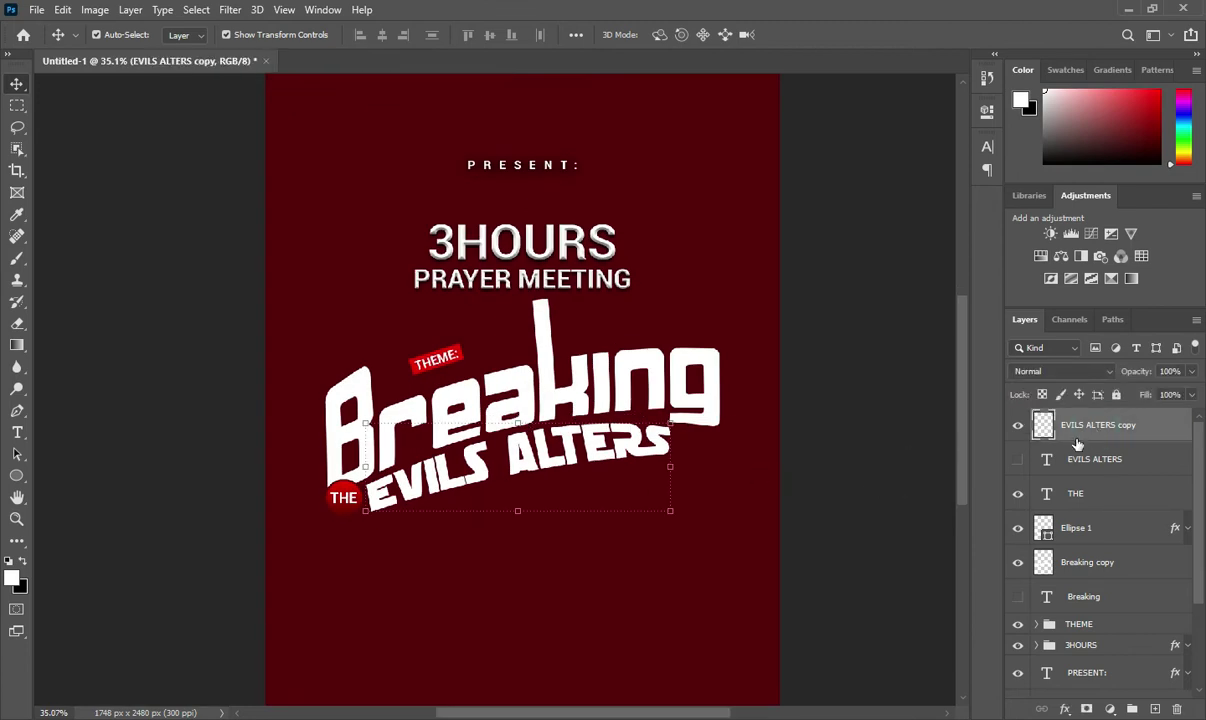
pyautogui.moveTo(1088, 428); pyautogui.dragTo(1093, 440)
# Place the light-bubbles image from the flyer images folder over the title area.
pyautogui.click(507, 716)
pyautogui.click(330, 466)
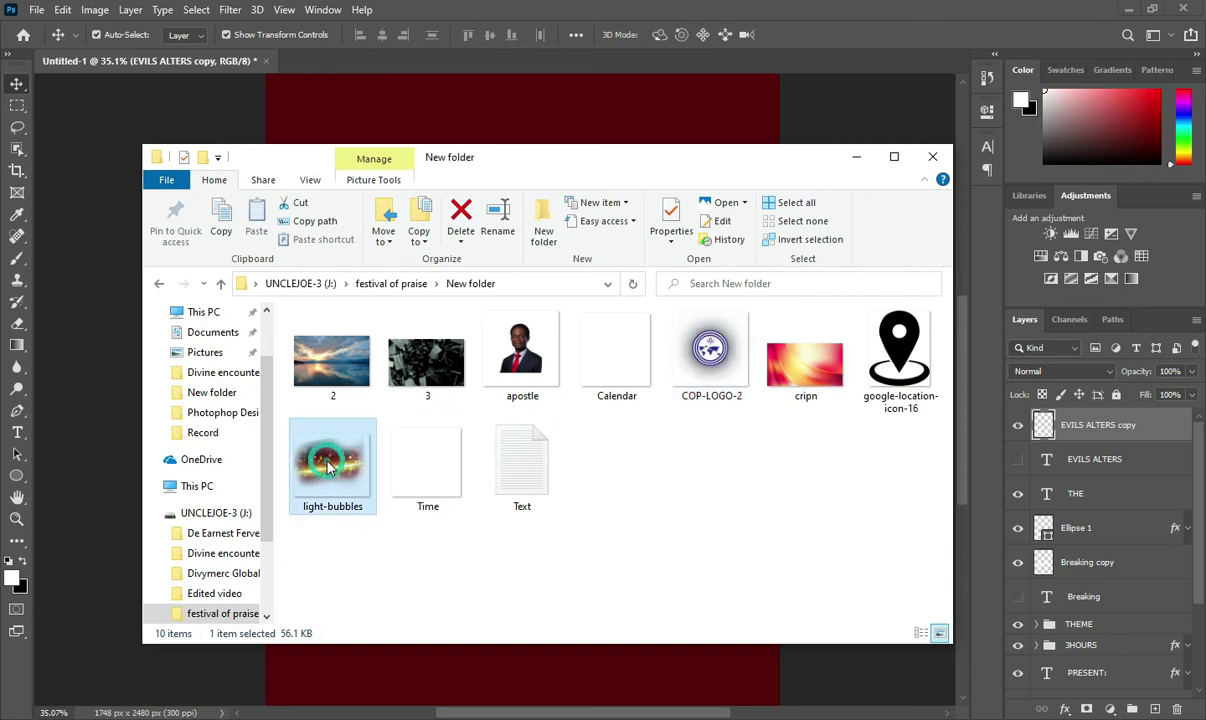
pyautogui.moveTo(330, 466); pyautogui.dragTo(500, 470)
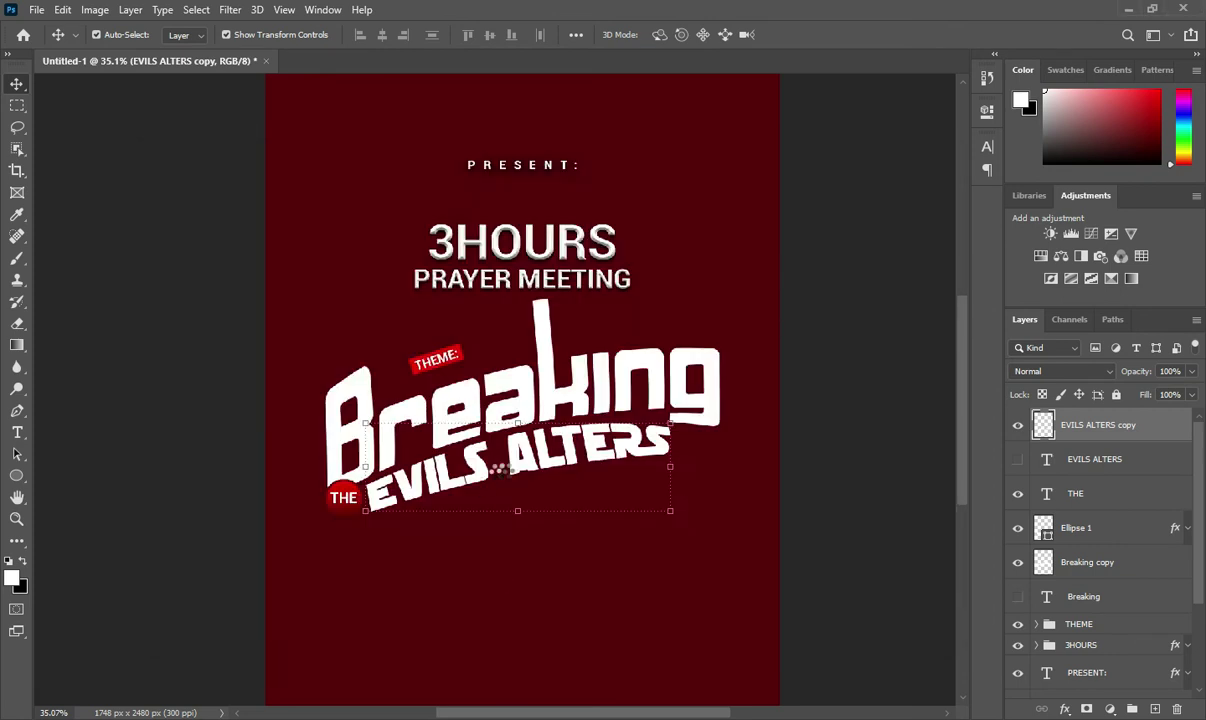
pyautogui.moveTo(511, 420); pyautogui.dragTo(531, 455)
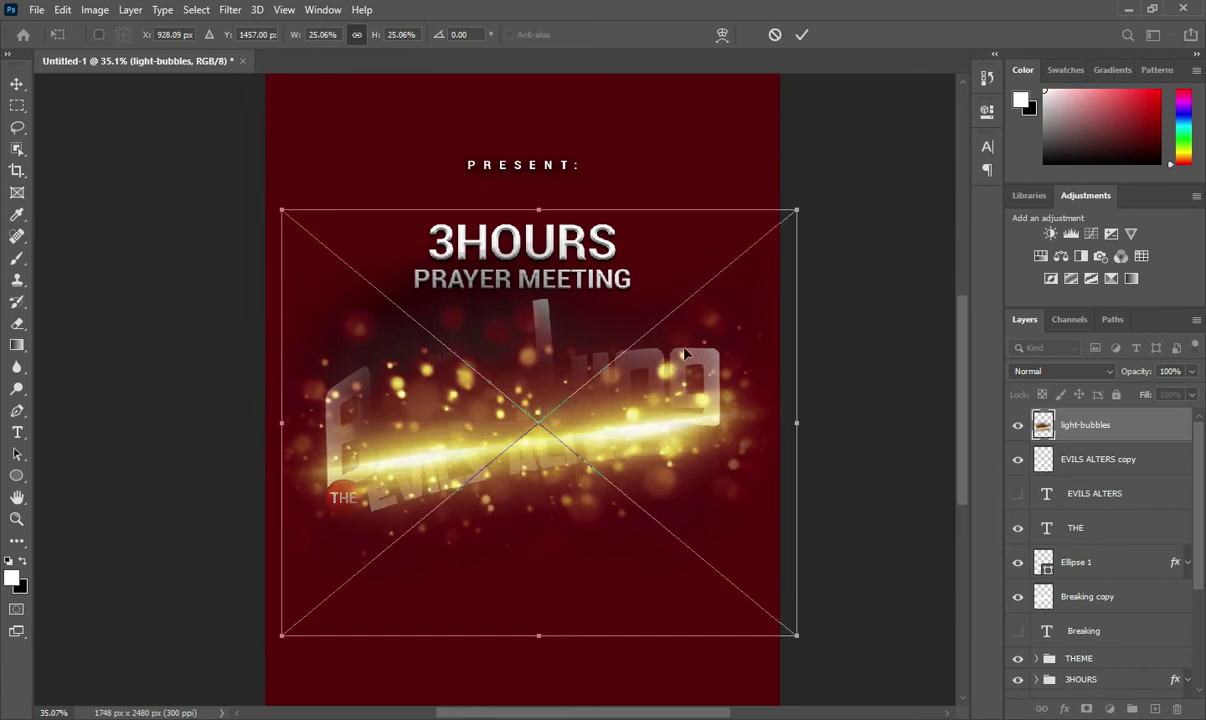
pyautogui.click(802, 34)
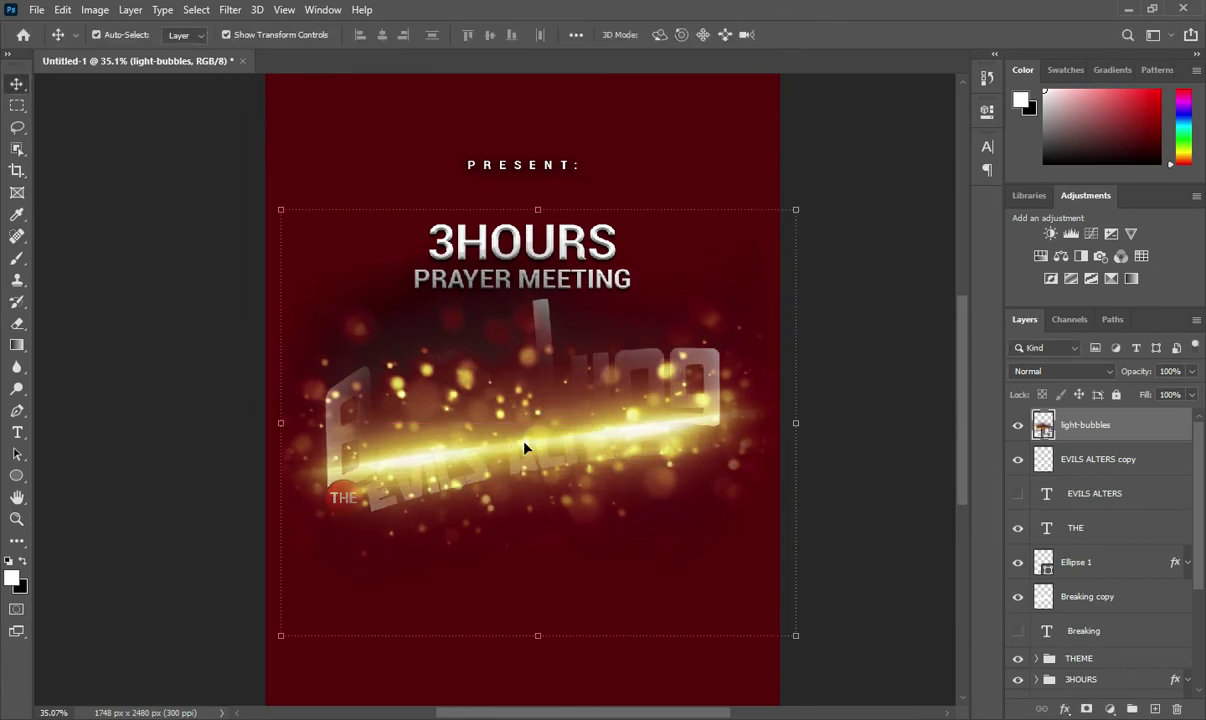
# Hide the light-bubbles layer and reselect the EVILS ALTERS copy layer.
pyautogui.click(1018, 426)
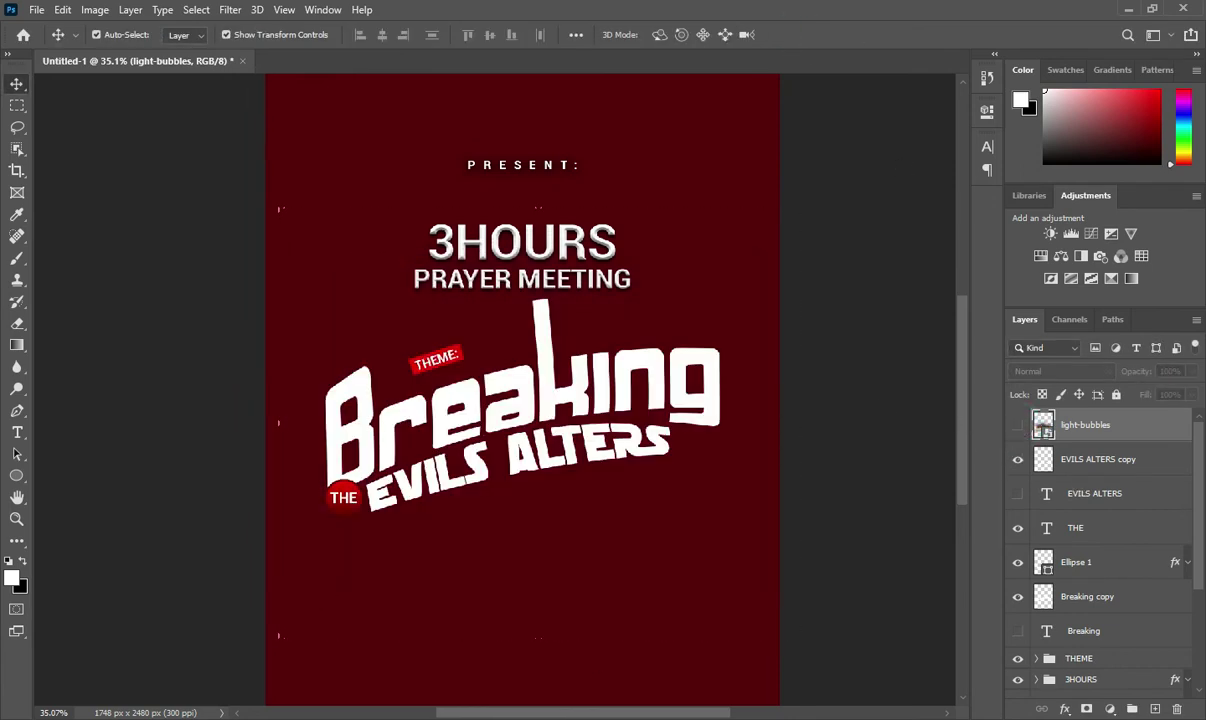
pyautogui.hotkey('alt', 'Tab')
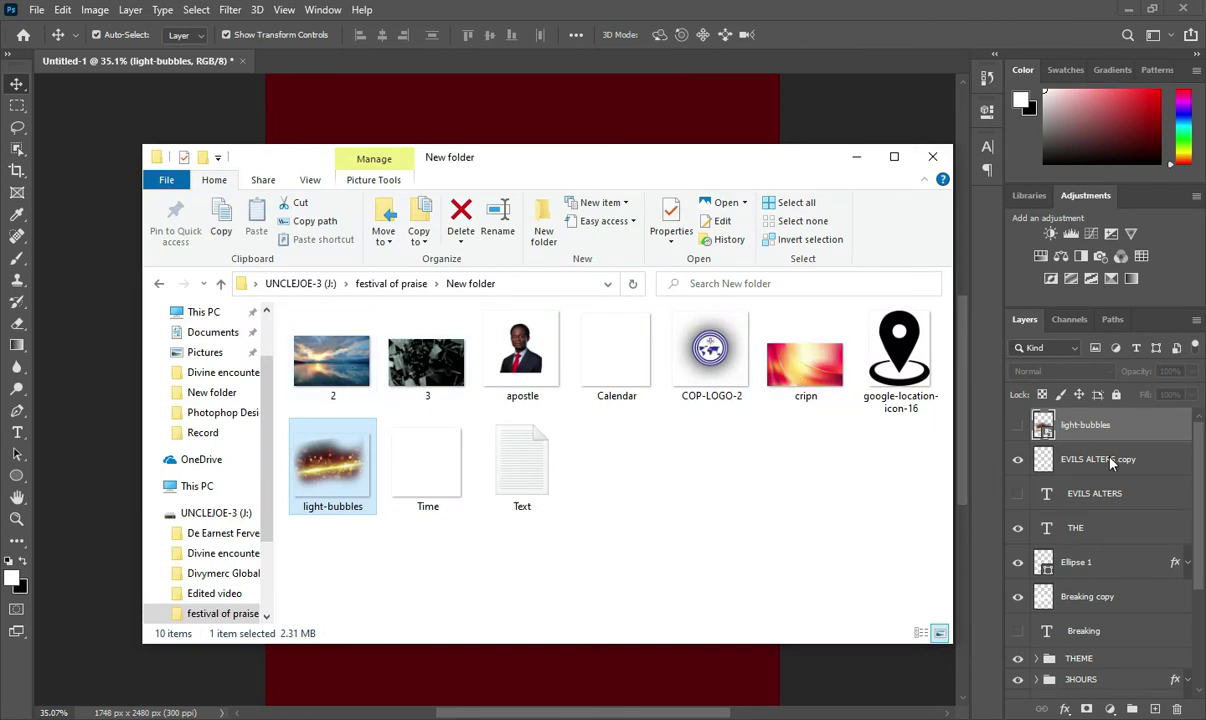
pyautogui.hotkey('alt', 'Tab')
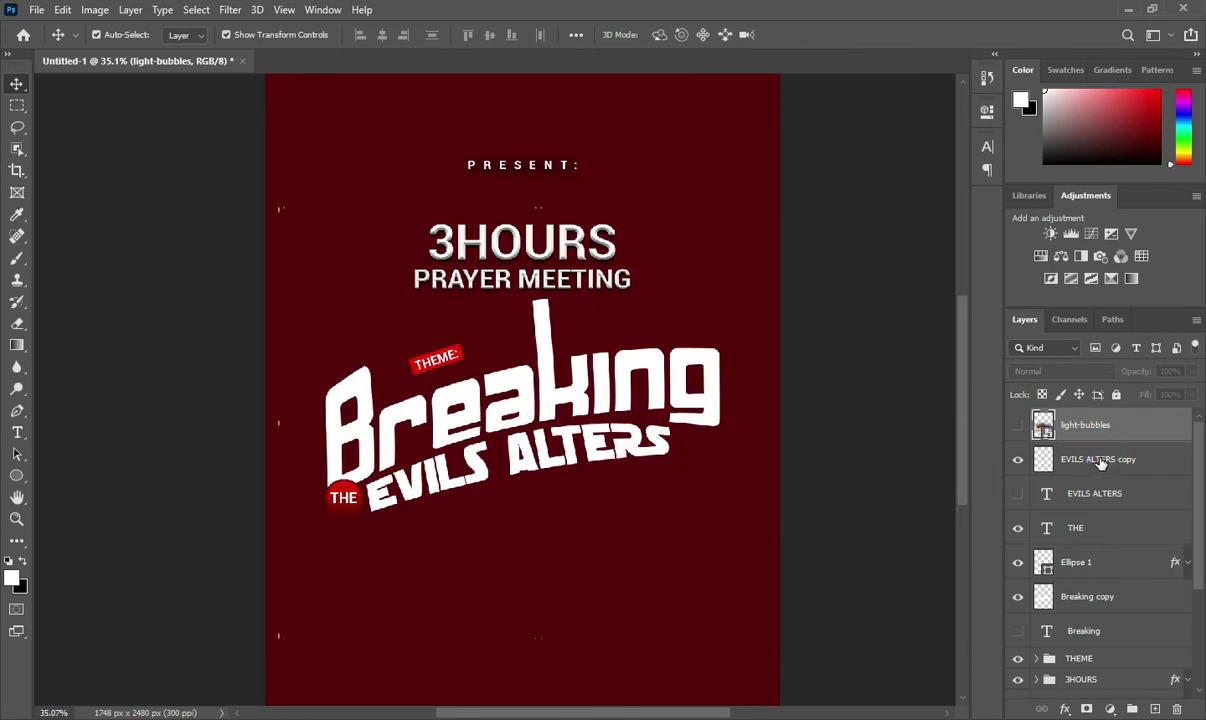
pyautogui.click(1101, 461)
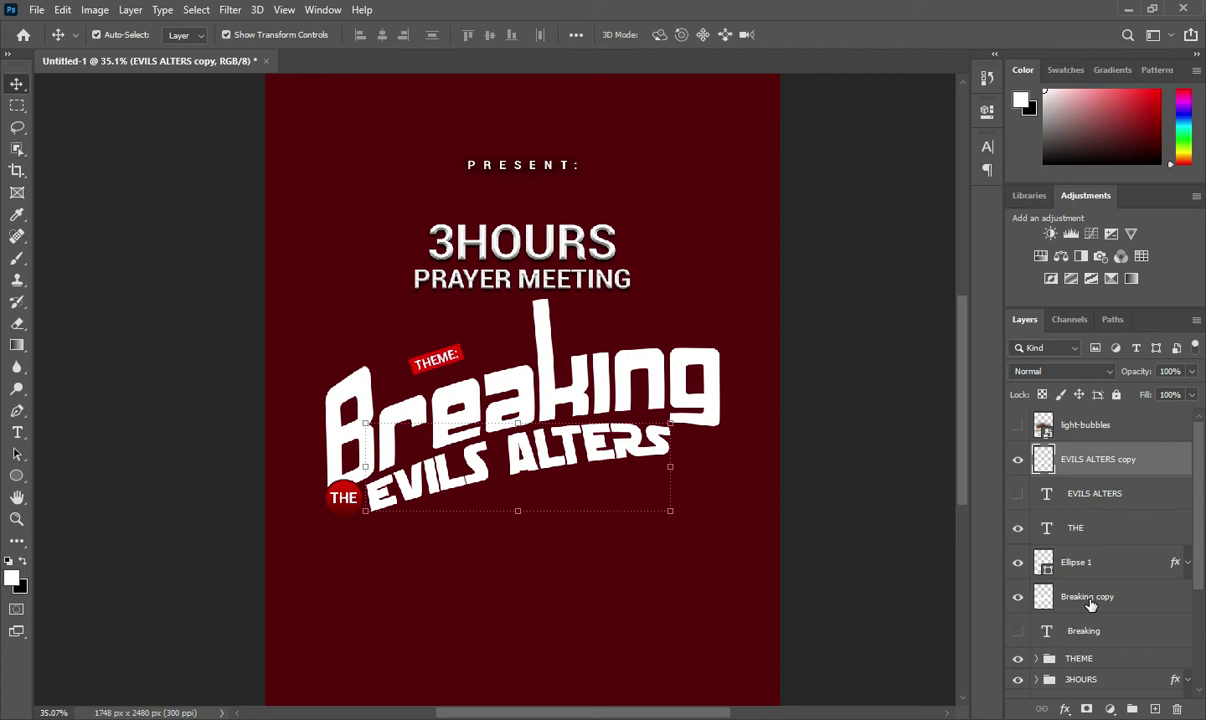
# Group the title layers down to Breaking into a group named TEXT.
pyautogui.keyDown('shift'); pyautogui.click(1090, 631); pyautogui.keyUp('shift')
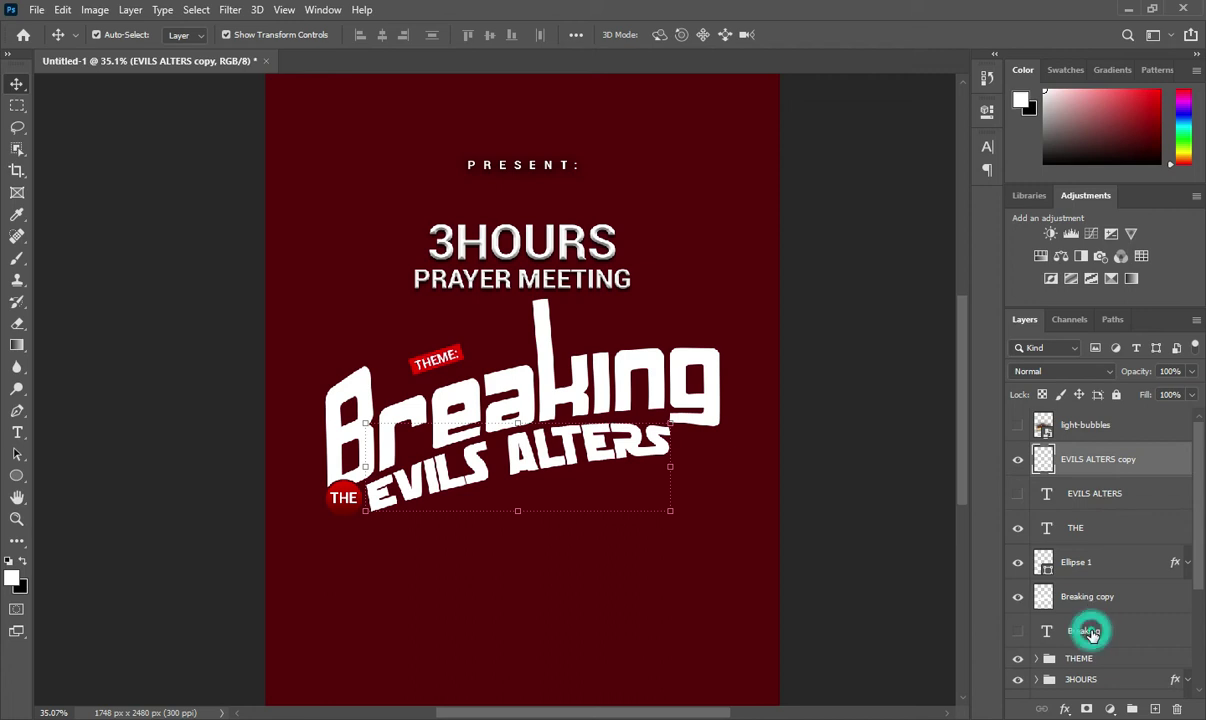
pyautogui.hotkey('ctrl', 'g')
pyautogui.doubleClick(1081, 452)
pyautogui.write('TEXT')
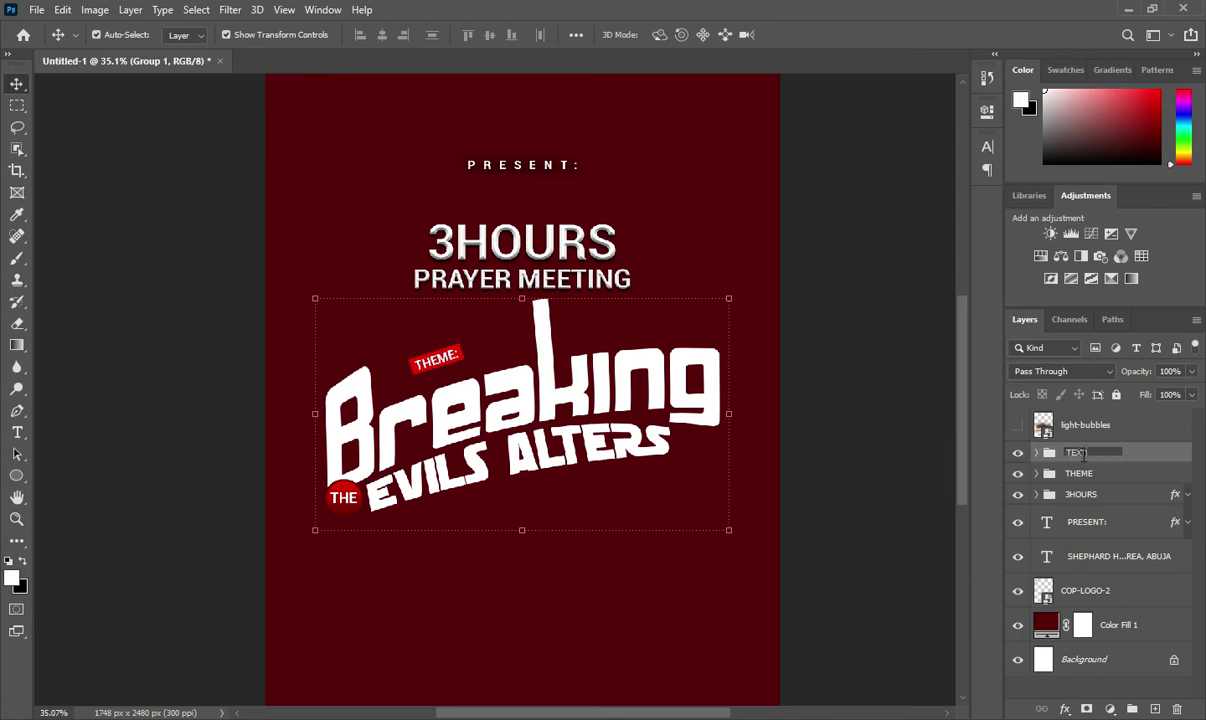
pyautogui.press('Return')
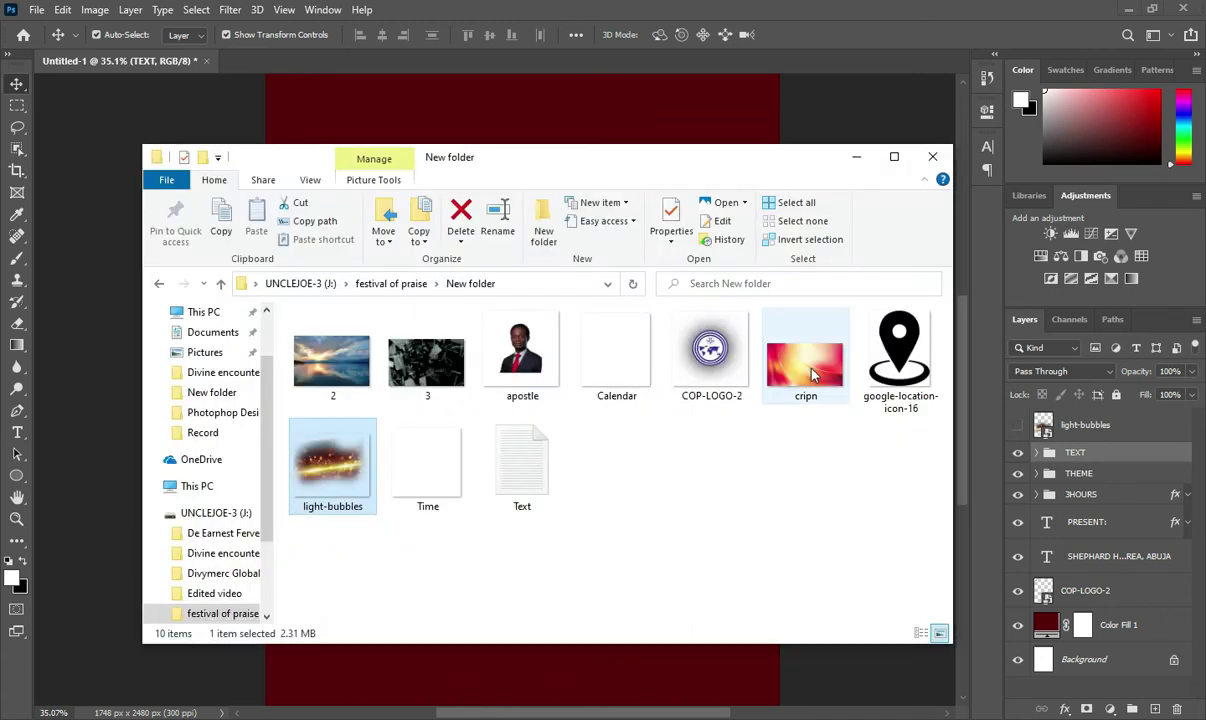
# Place the cripn image across the poster's middle at 138.4% scale.
pyautogui.moveTo(765, 335); pyautogui.dragTo(617, 661)
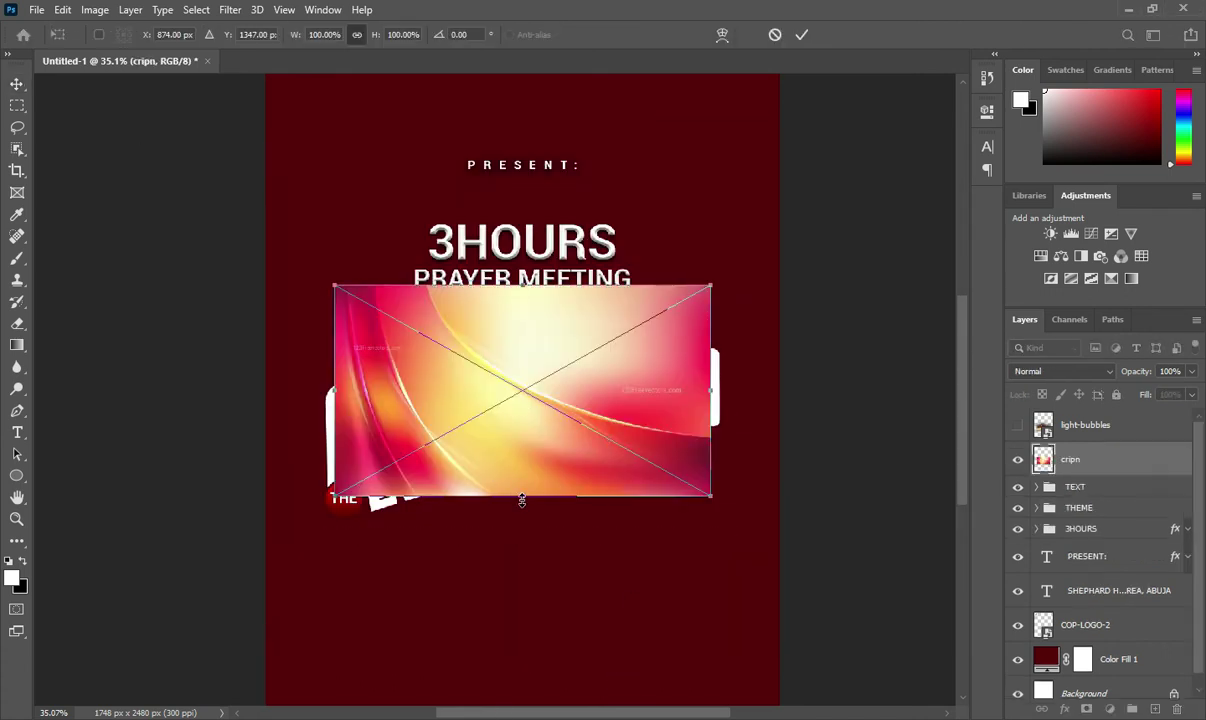
pyautogui.moveTo(521, 499); pyautogui.dragTo(519, 578)
pyautogui.moveTo(544, 472); pyautogui.dragTo(541, 458)
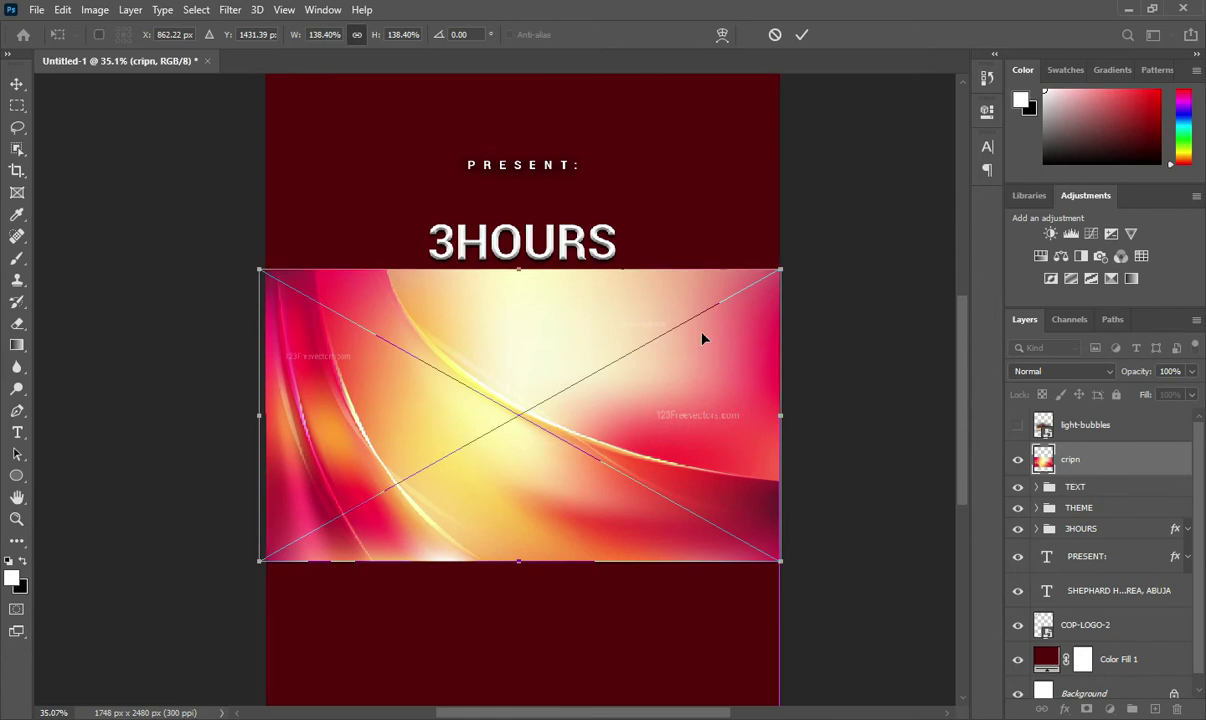
pyautogui.press('Return')
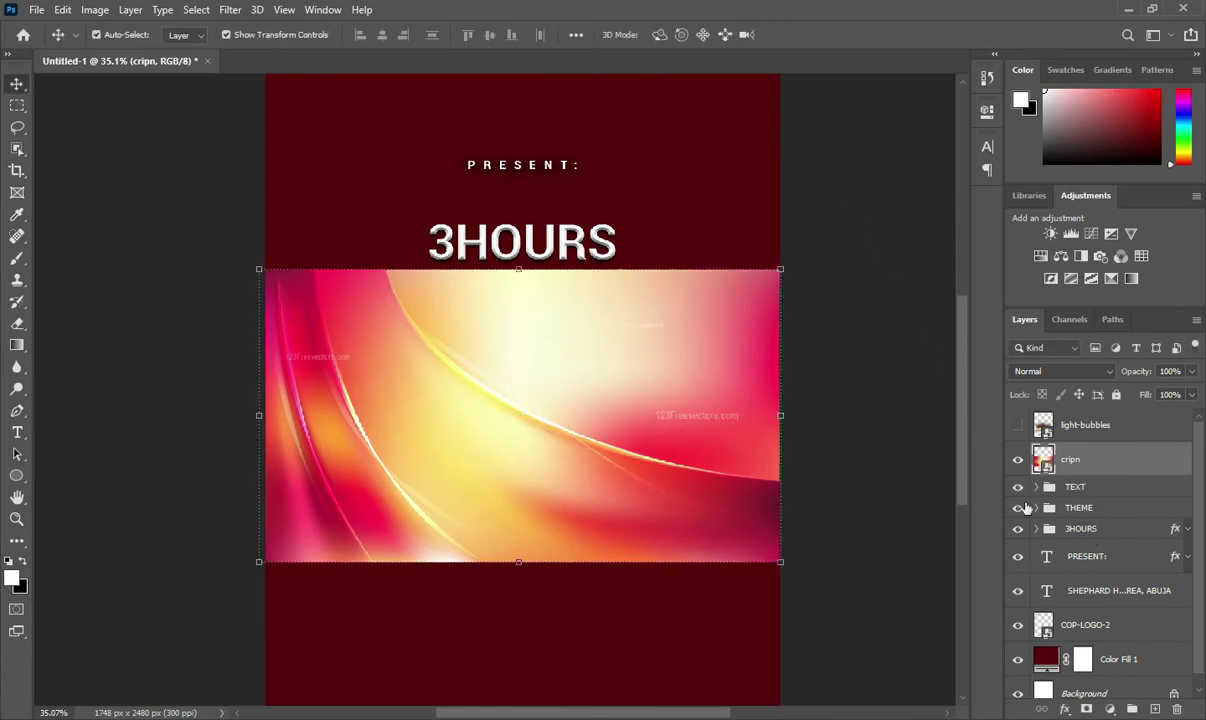
# Move the THE and Ellipse 1 layers above cripn inside the TEXT group.
pyautogui.click(1037, 487)
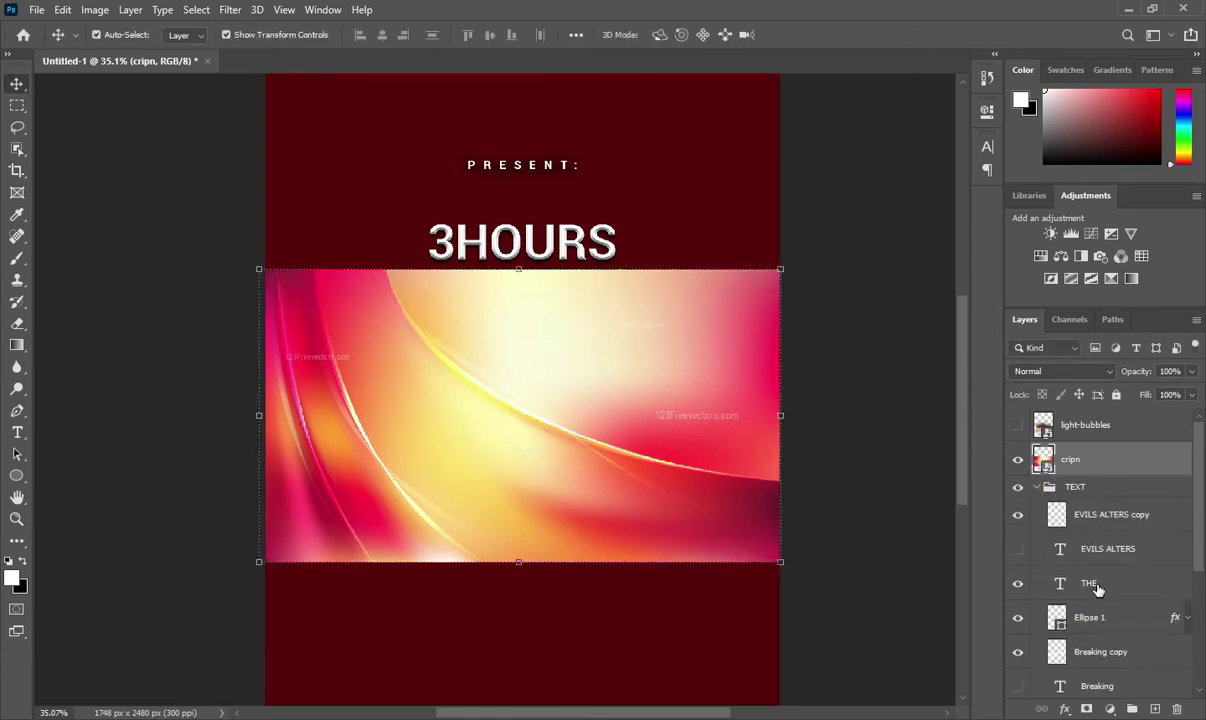
pyautogui.click(1096, 584)
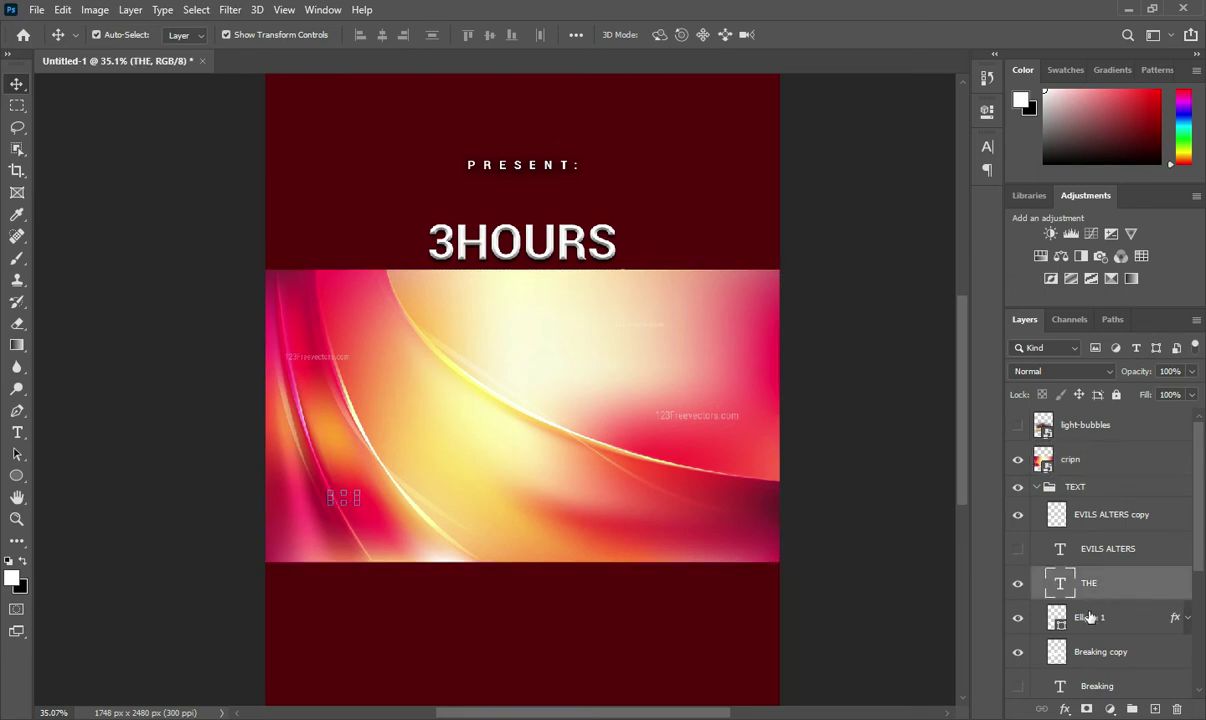
pyautogui.keyDown('ctrl'); pyautogui.click(1090, 617); pyautogui.keyUp('ctrl')
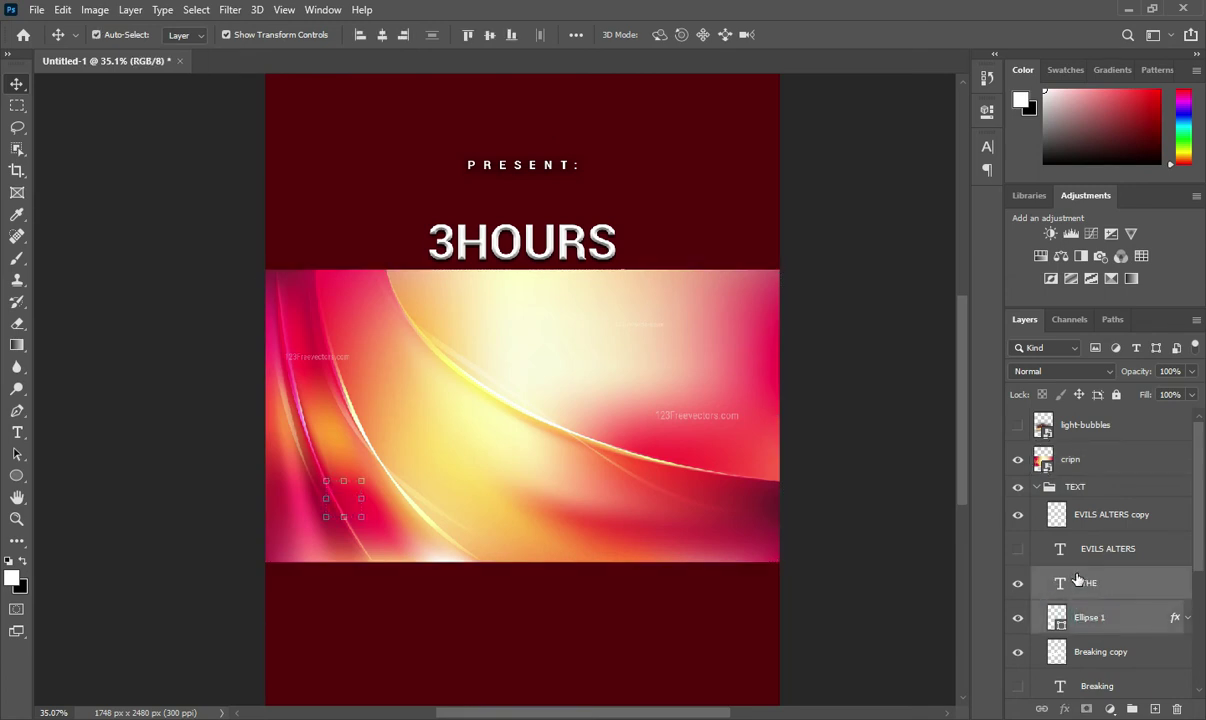
pyautogui.moveTo(1077, 580); pyautogui.dragTo(1065, 442)
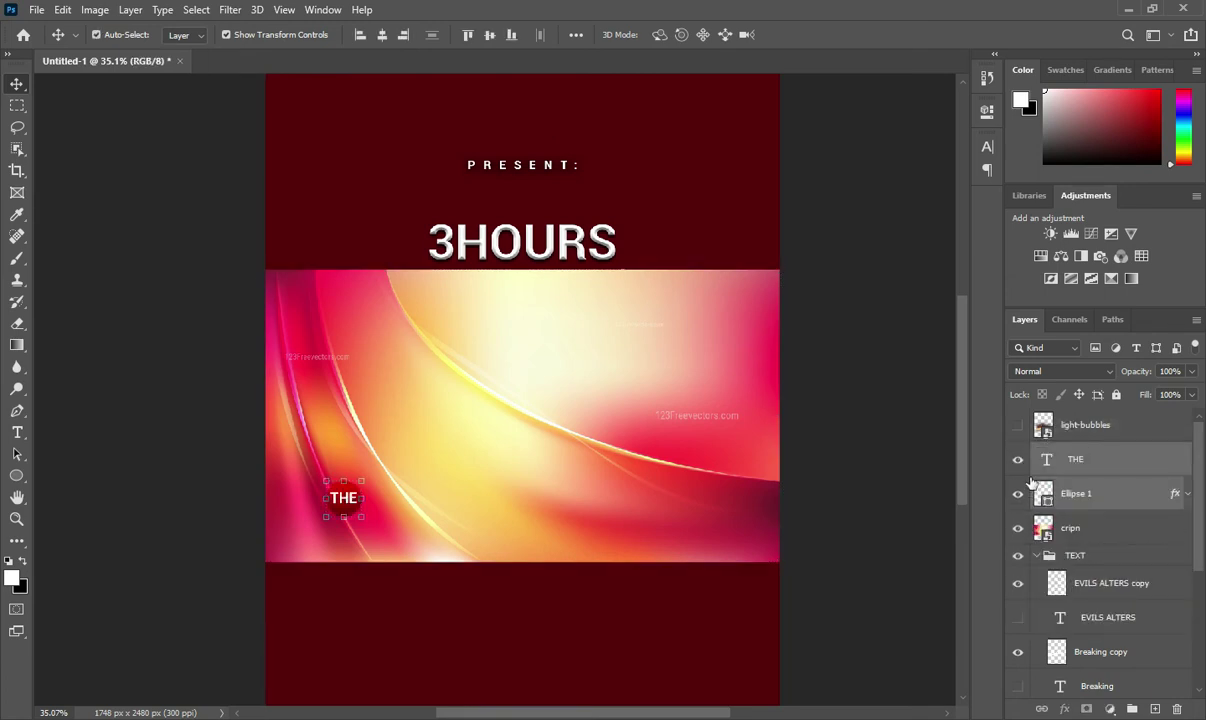
pyautogui.click(1036, 555)
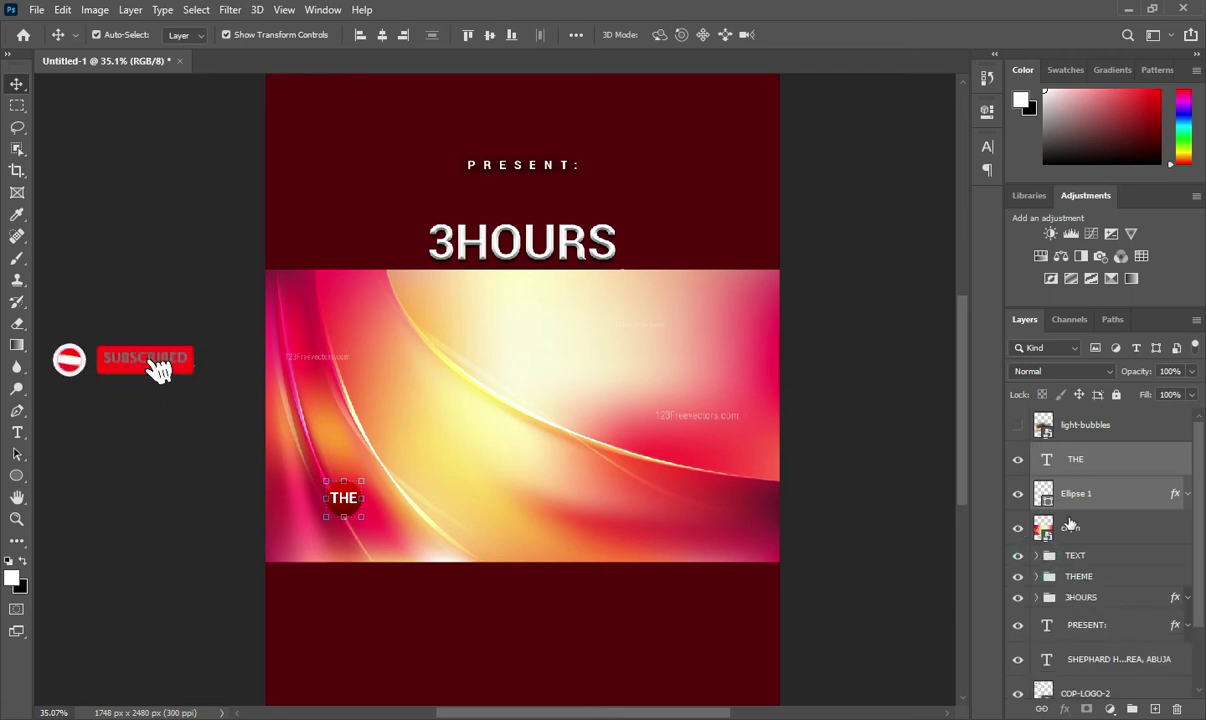
# Apply a 15.3 px Gaussian Blur to the cripn image.
pyautogui.click(503, 424)
pyautogui.click(230, 10)
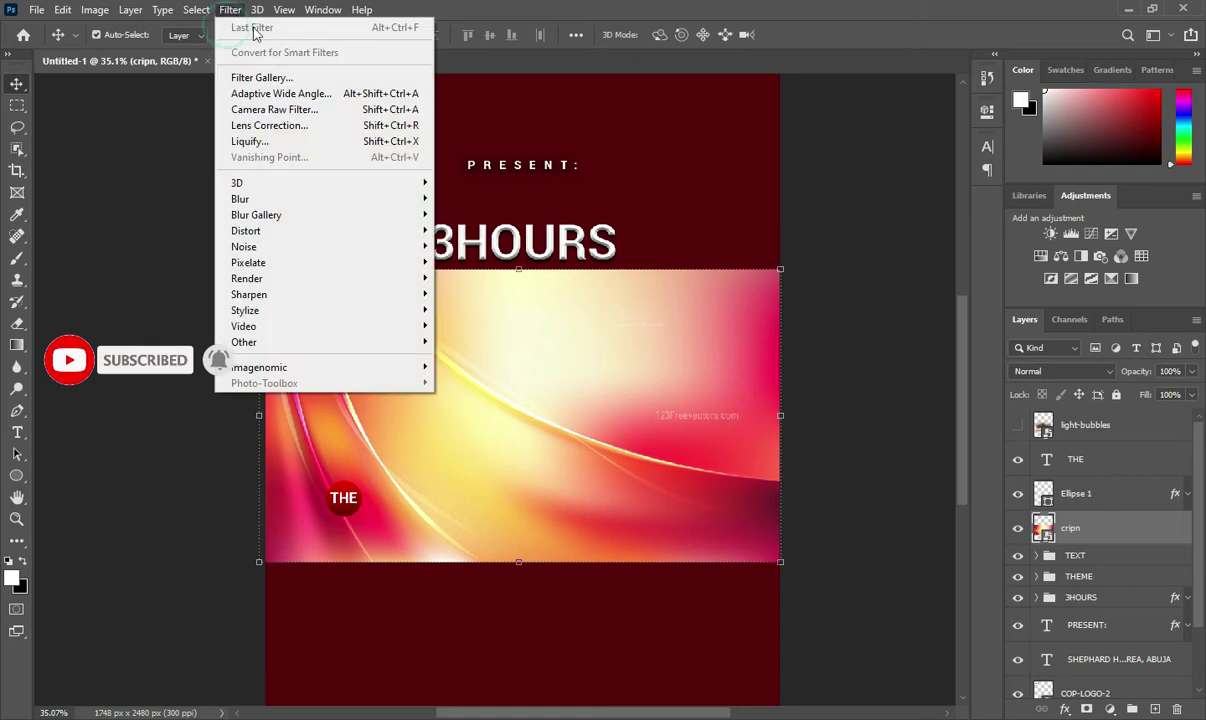
pyautogui.moveTo(240, 199)
pyautogui.click(465, 262)
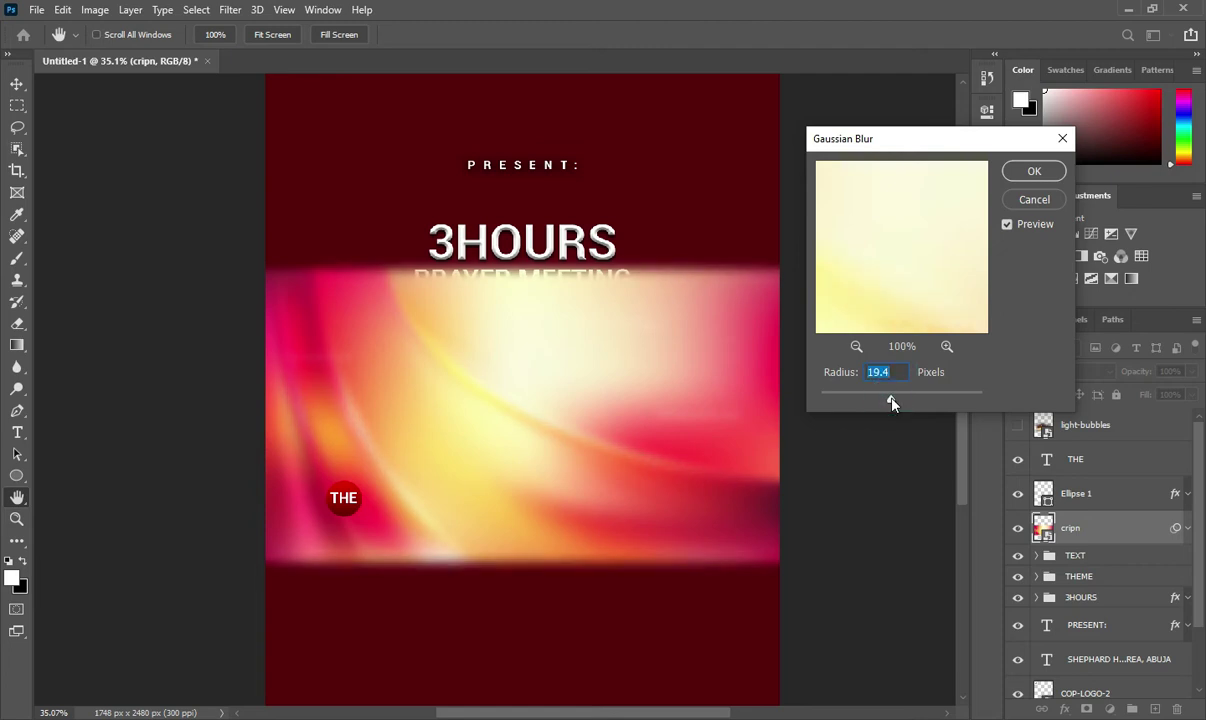
pyautogui.moveTo(893, 403); pyautogui.dragTo(890, 403)
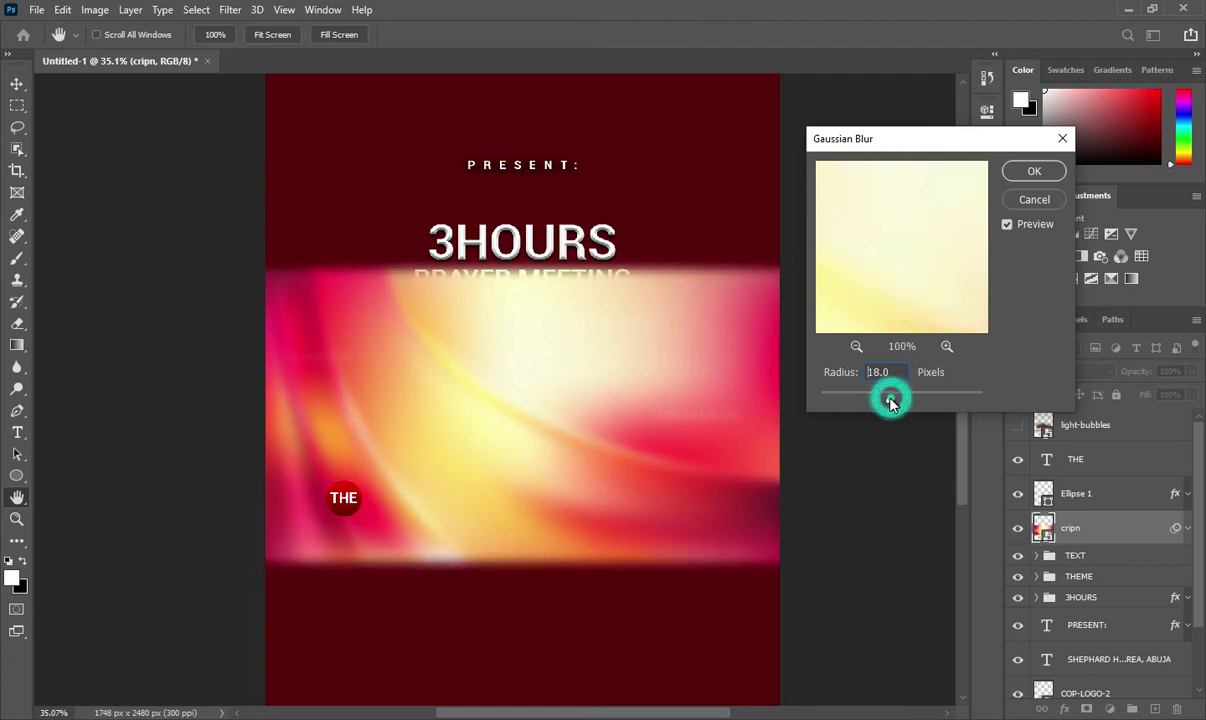
pyautogui.click(1030, 172)
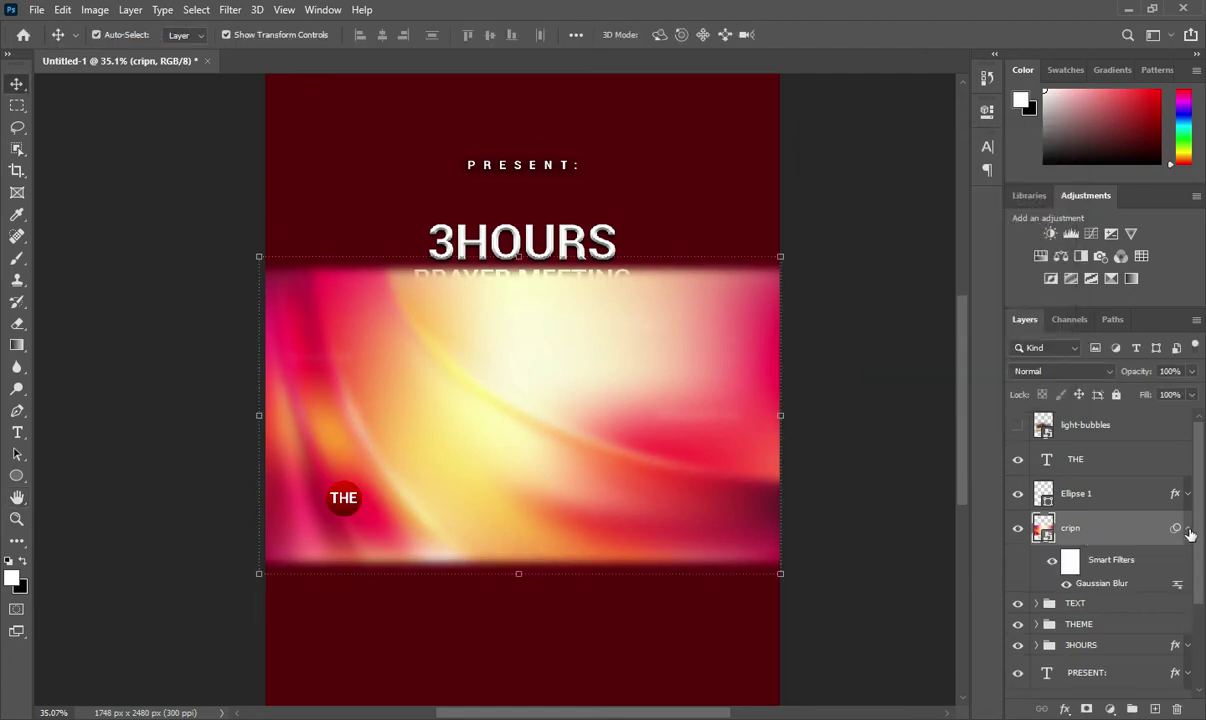
# Clip the cripn image into the title and rotate it about 5 degrees.
pyautogui.rightClick(1109, 527)
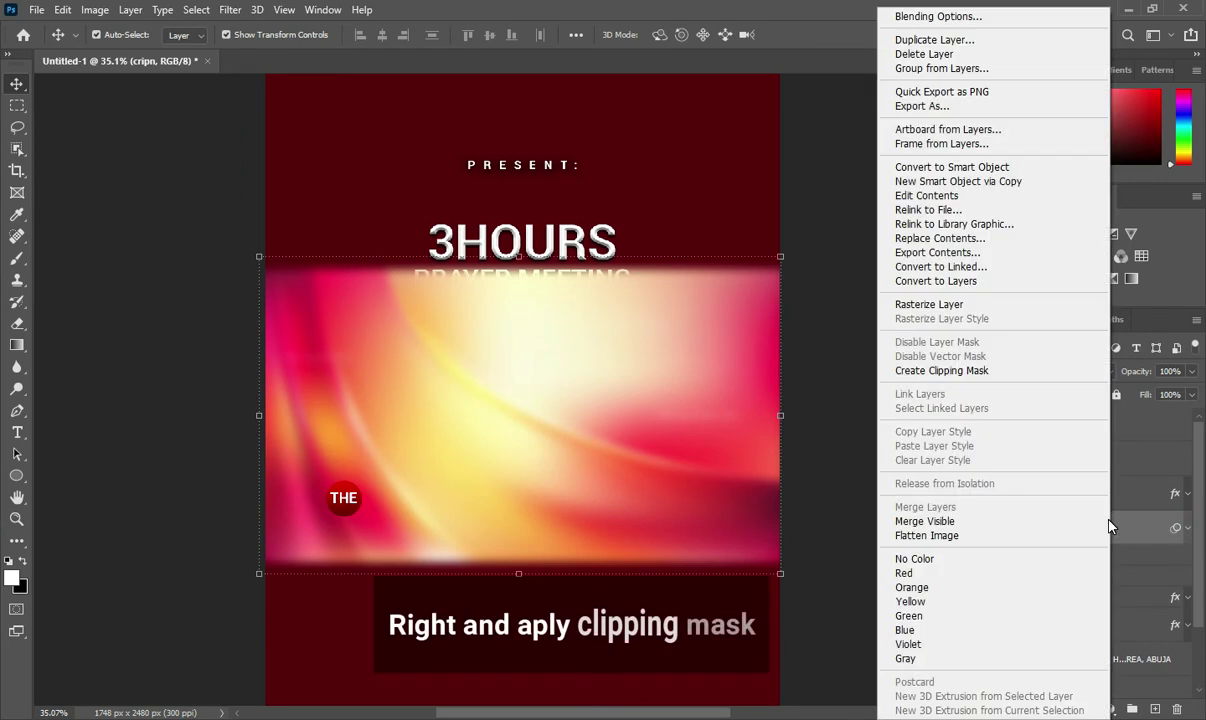
pyautogui.click(950, 372)
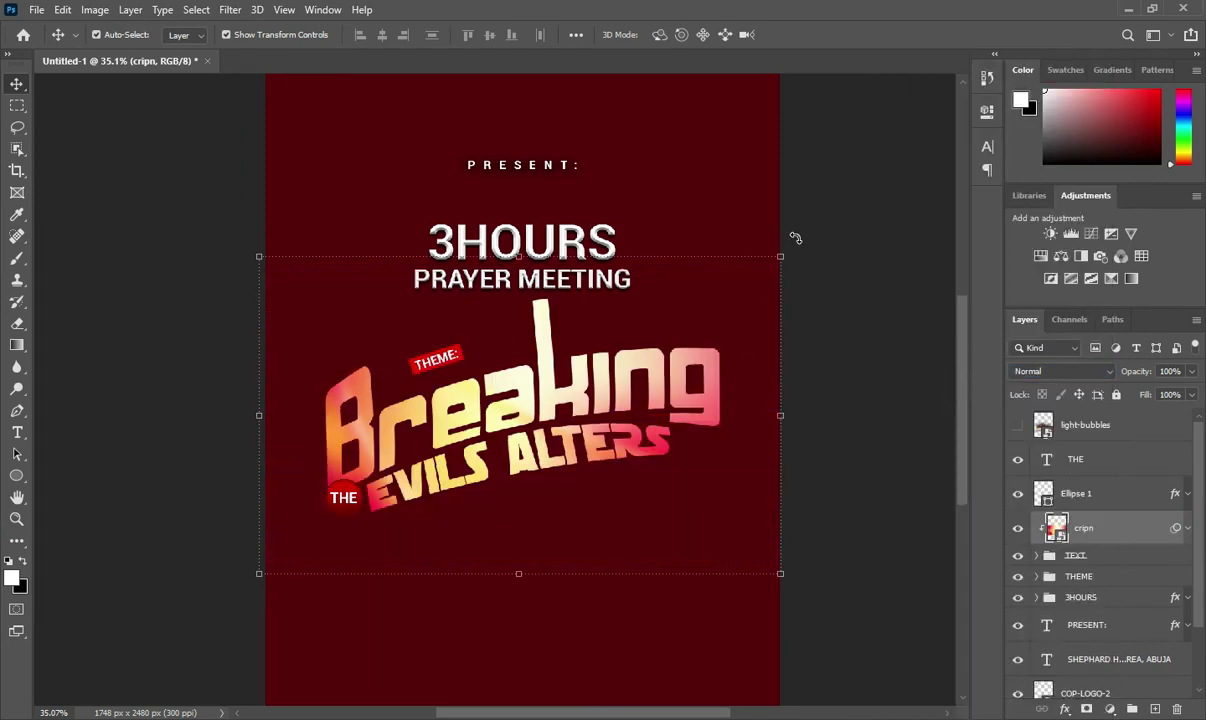
pyautogui.hotkey('ctrl', 't')
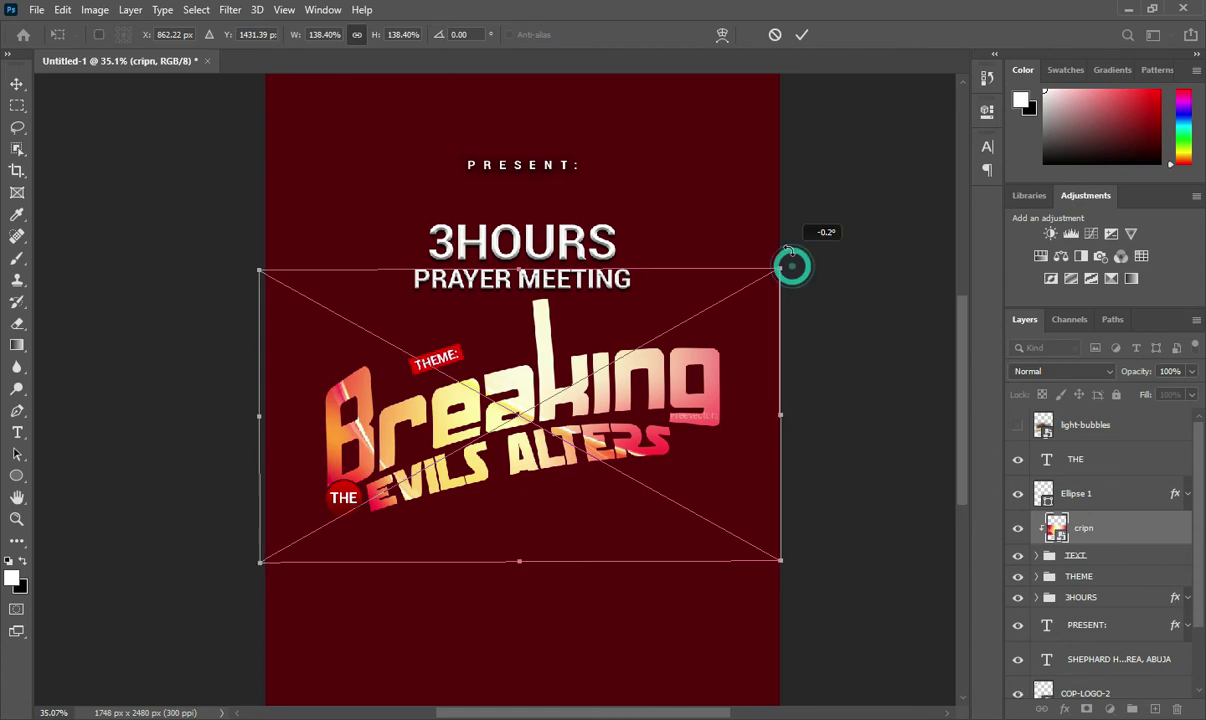
pyautogui.moveTo(791, 262); pyautogui.dragTo(788, 235)
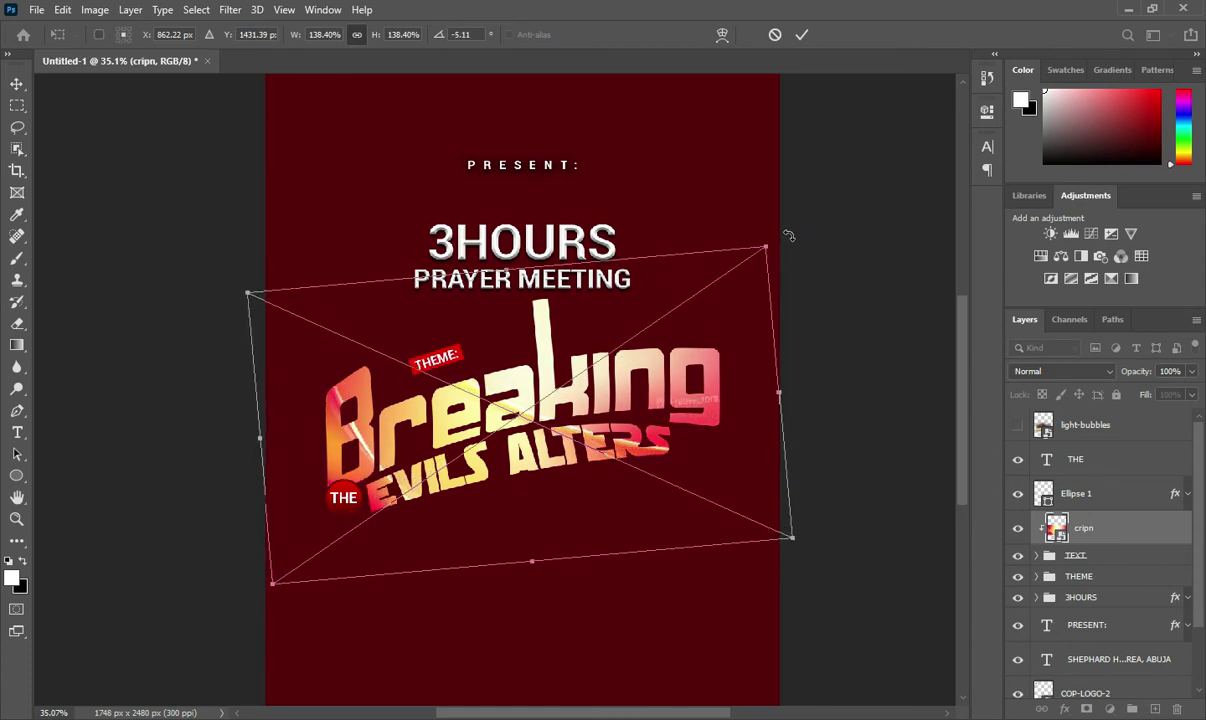
pyautogui.click(801, 35)
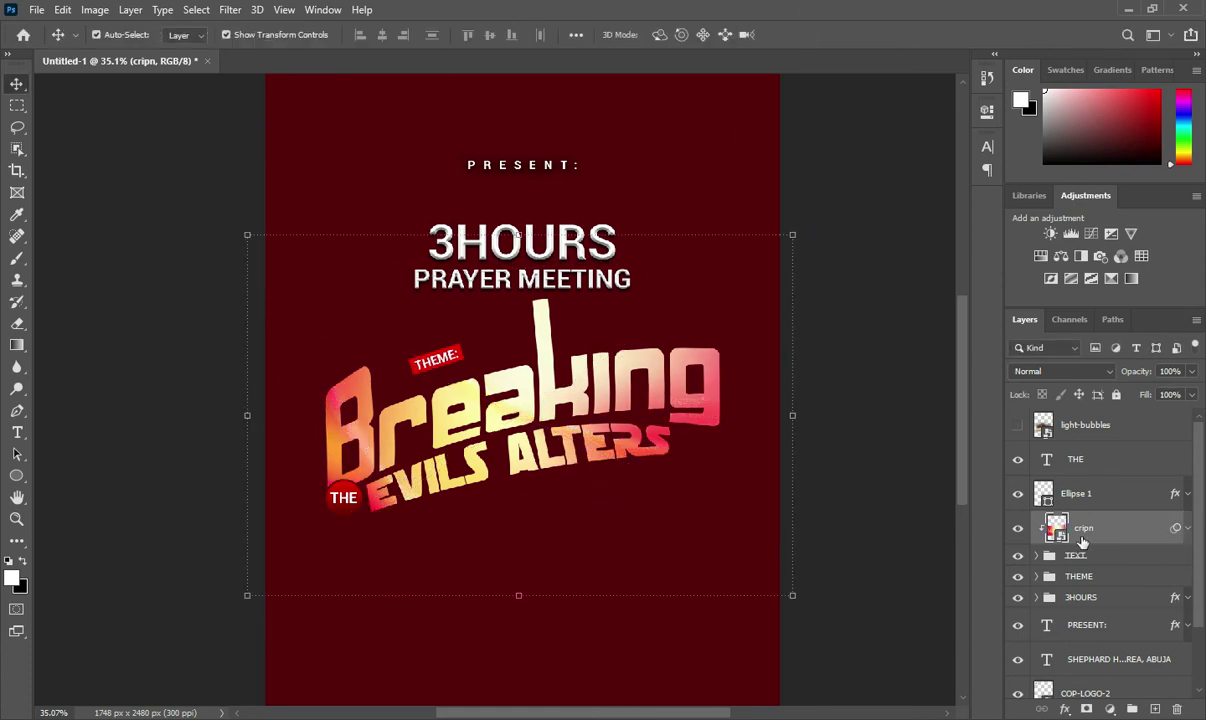
pyautogui.click(1074, 551)
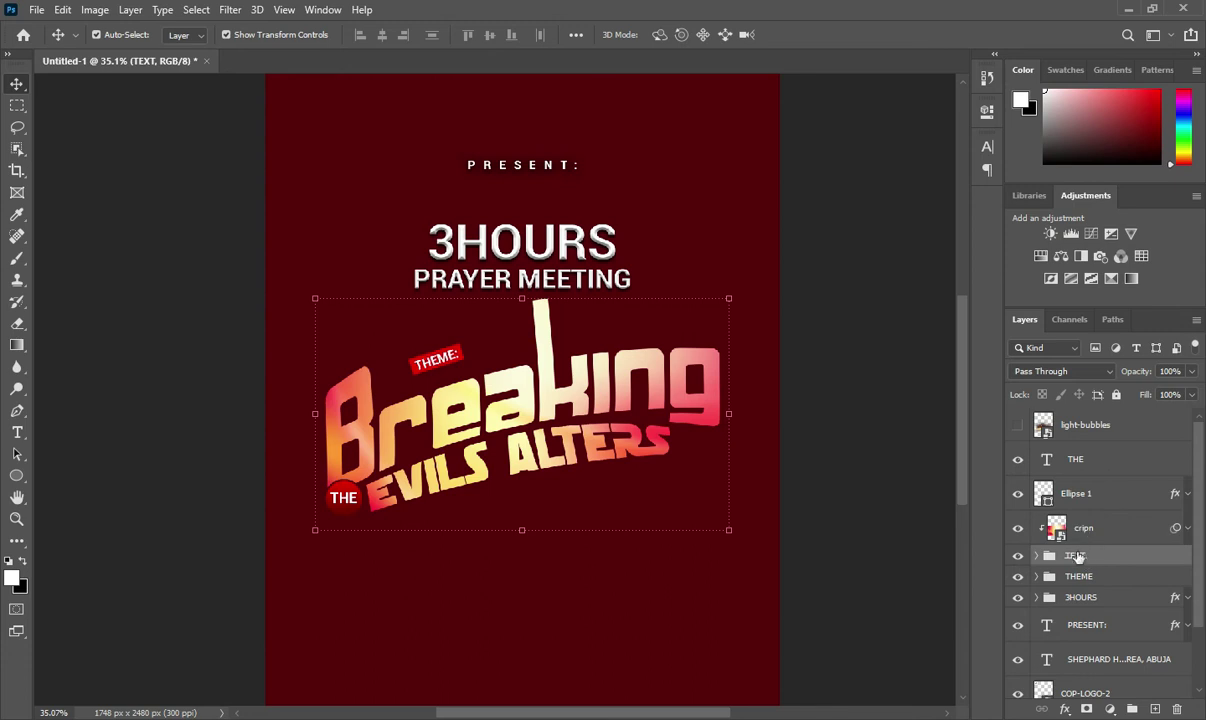
# Give the TEXT group a Chisel Hard Bevel & Emboss with 10 px size.
pyautogui.click(1065, 709)
pyautogui.click(987, 500)
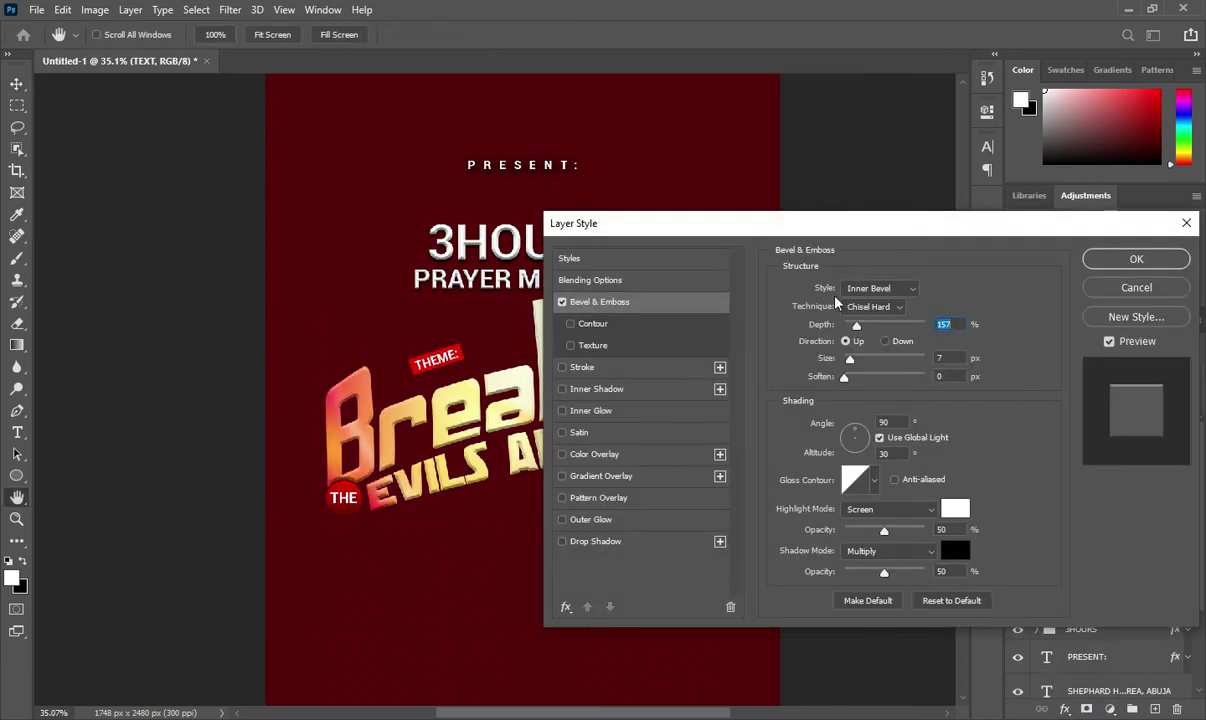
pyautogui.click(874, 306)
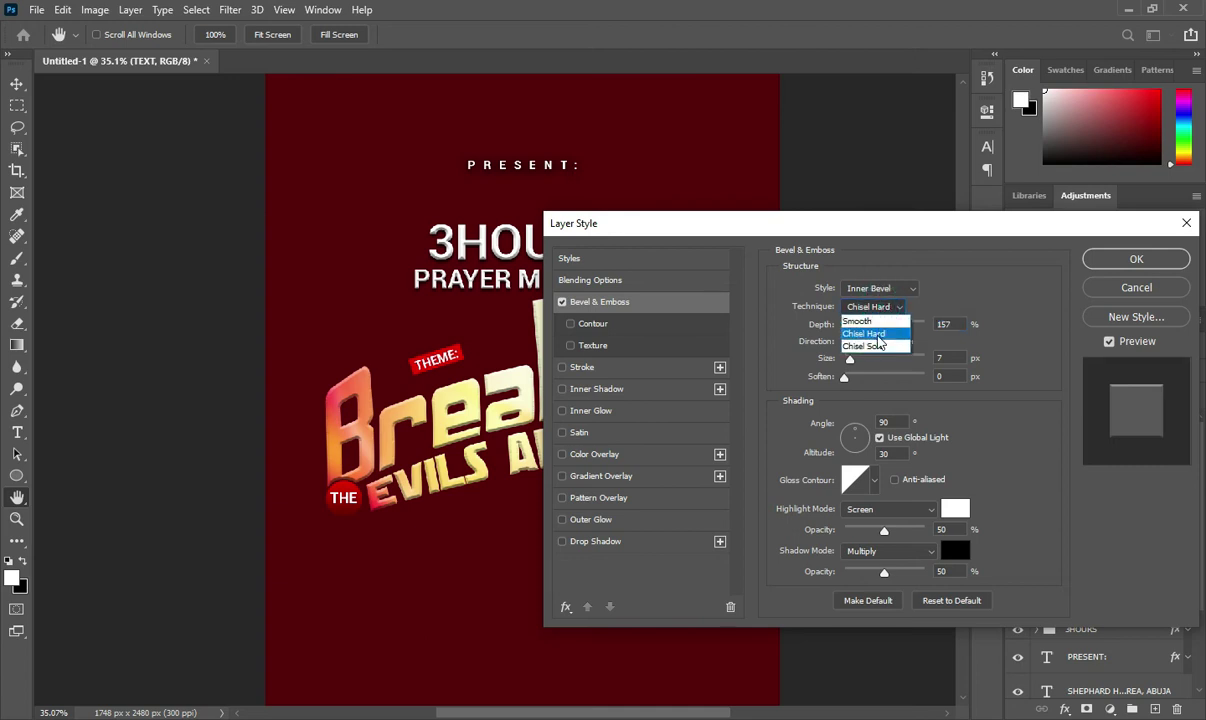
pyautogui.click(876, 334)
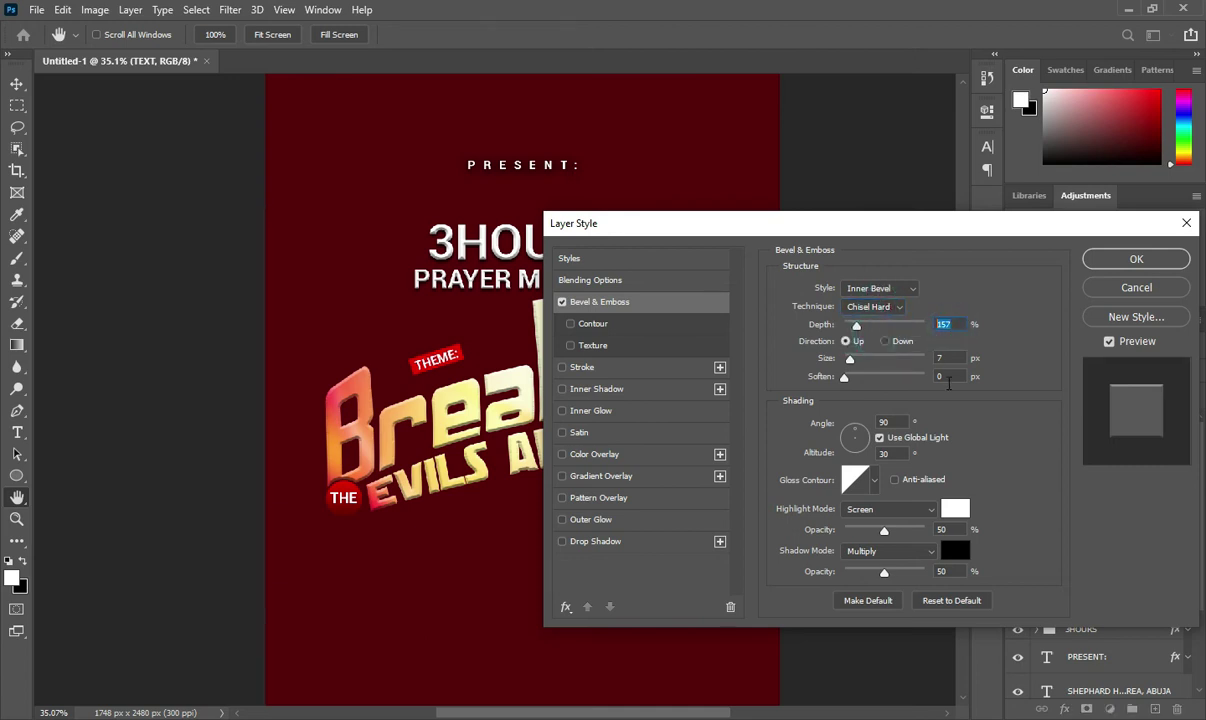
pyautogui.click(852, 360)
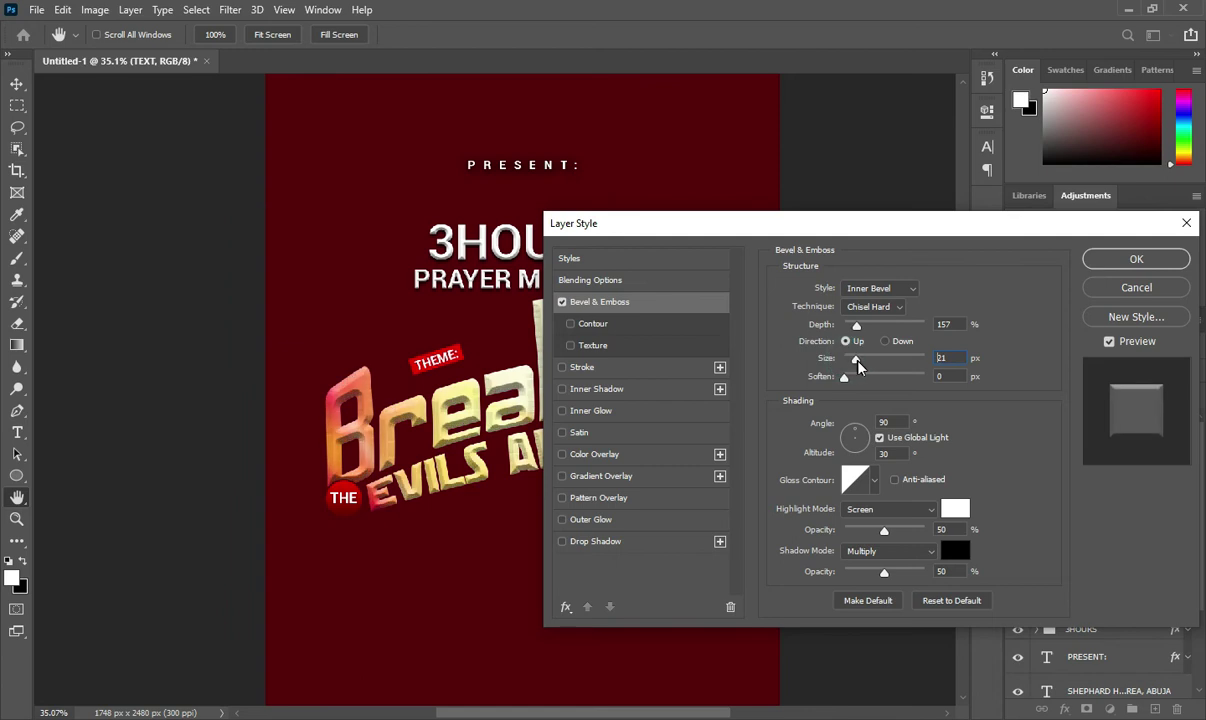
pyautogui.moveTo(882, 224); pyautogui.dragTo(1037, 237)
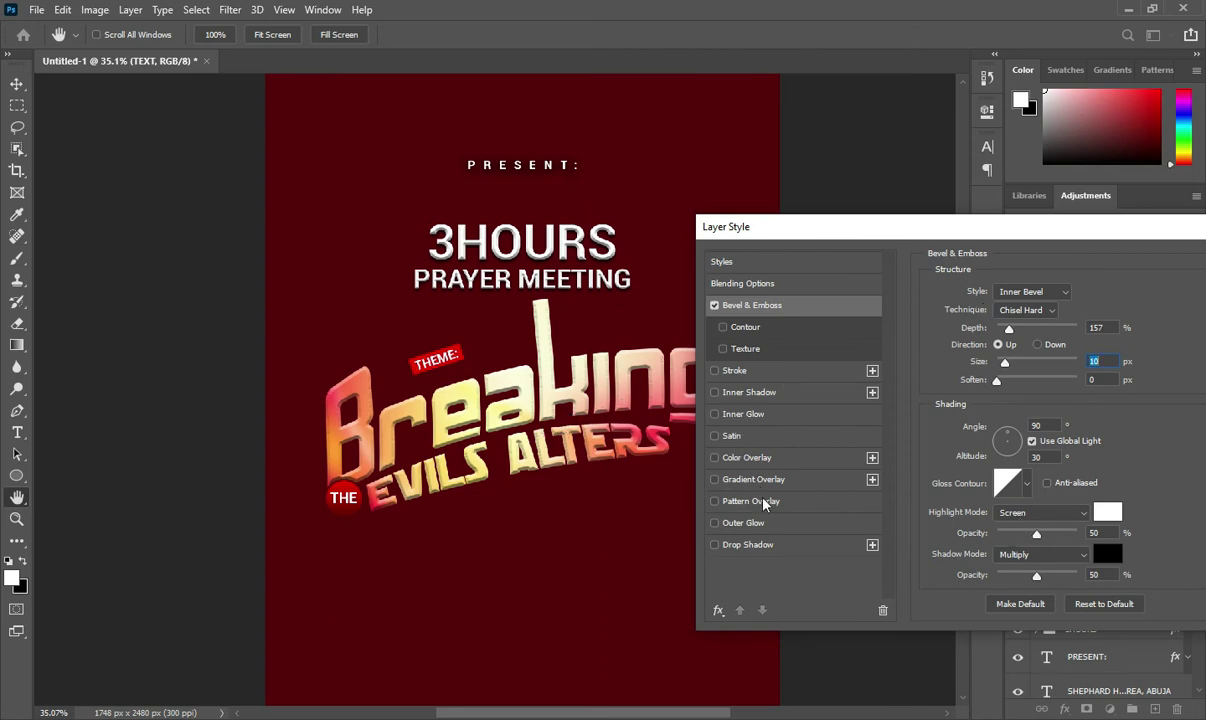
# Add a size 38 drop shadow and a 16 px b70000 stroke to the title.
pyautogui.click(757, 545)
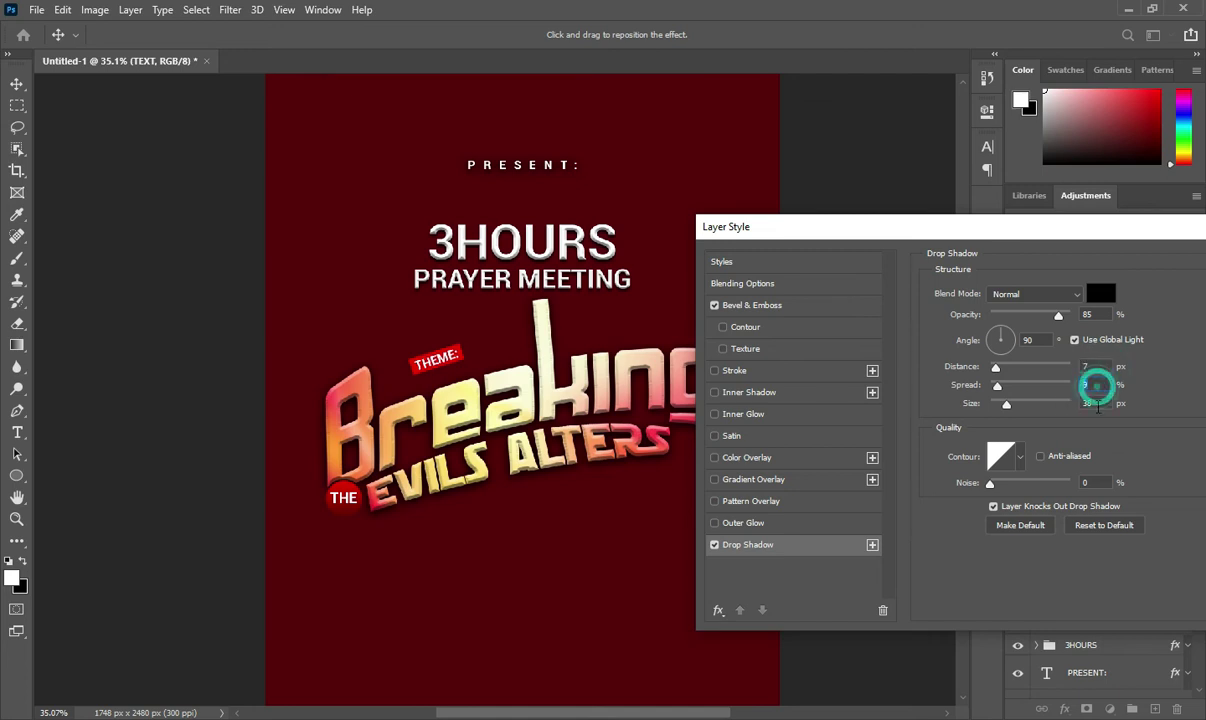
pyautogui.click(1088, 403)
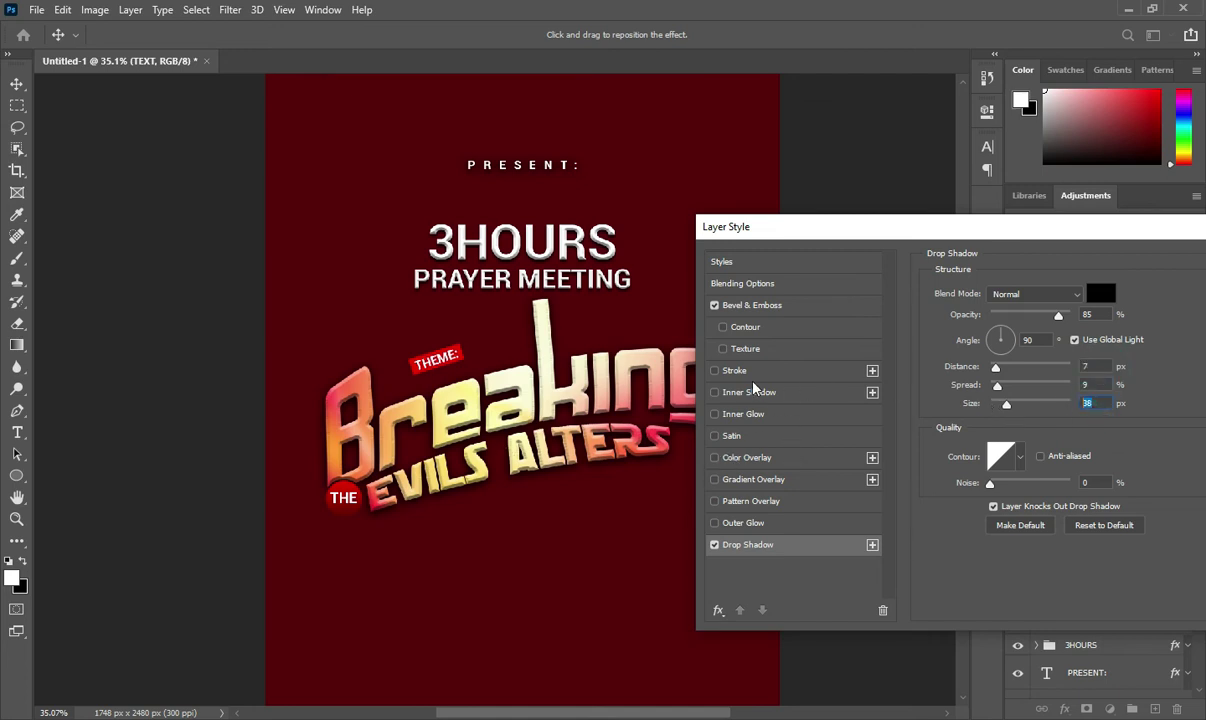
pyautogui.click(714, 370)
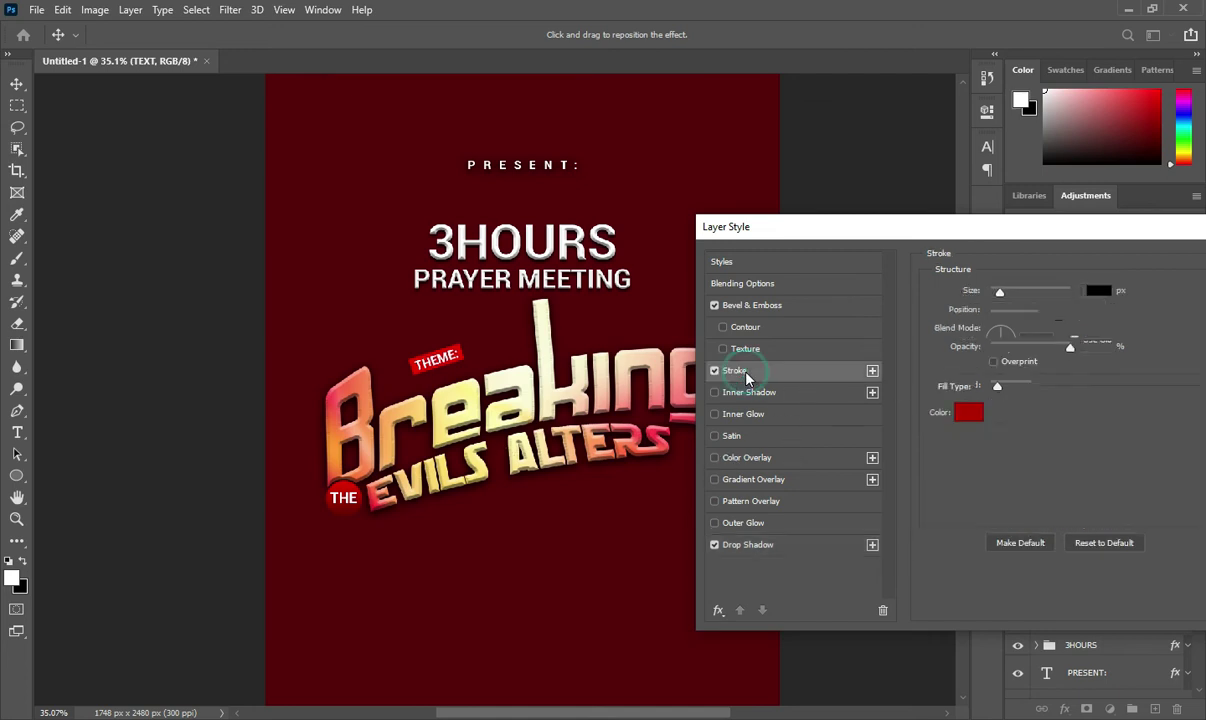
pyautogui.click(1088, 290)
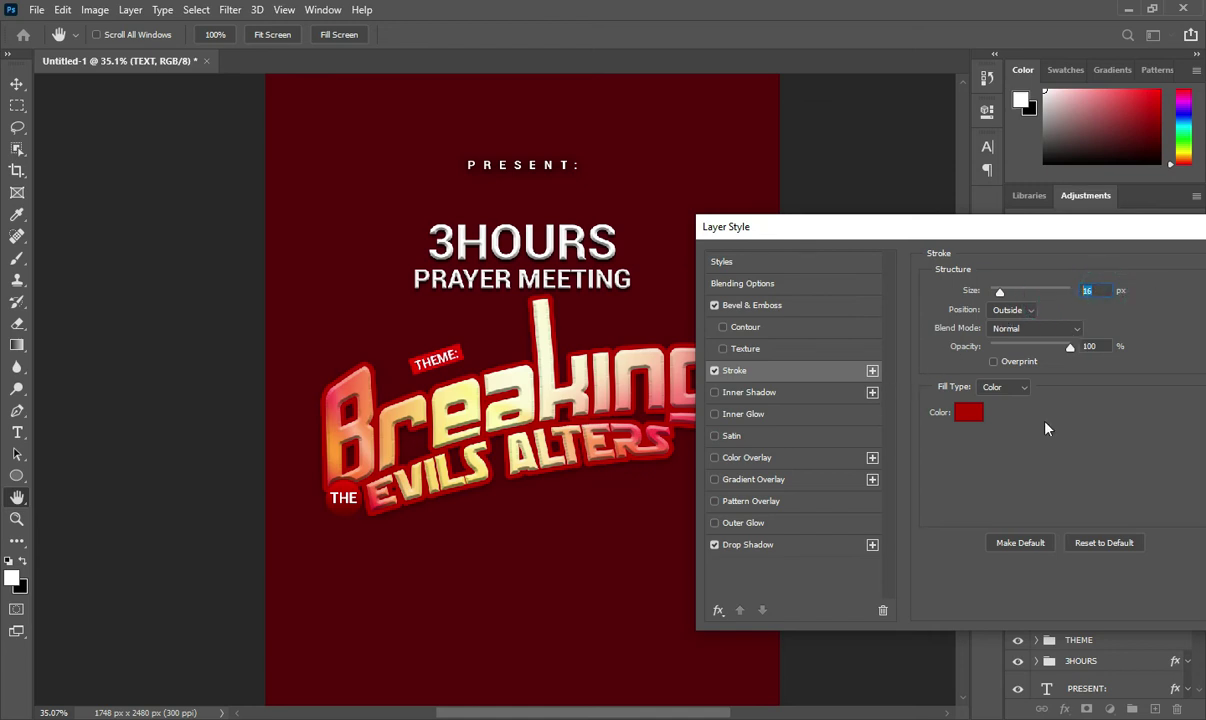
pyautogui.click(966, 412)
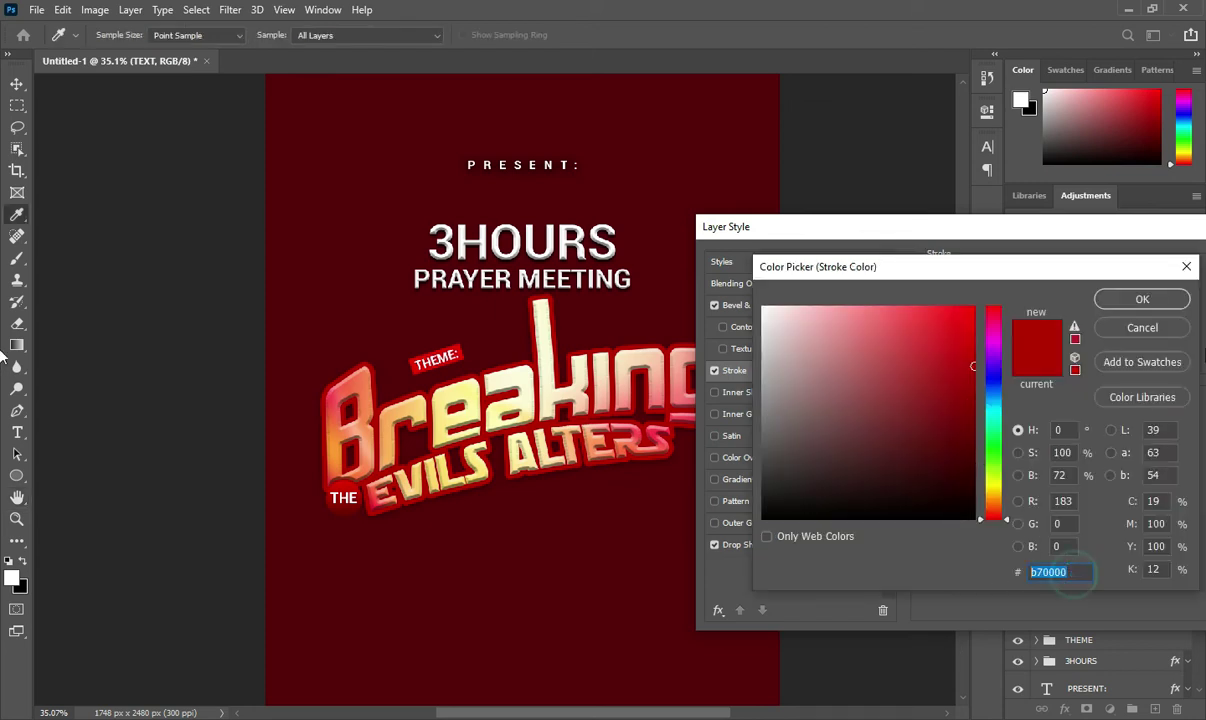
pyautogui.click(1152, 302)
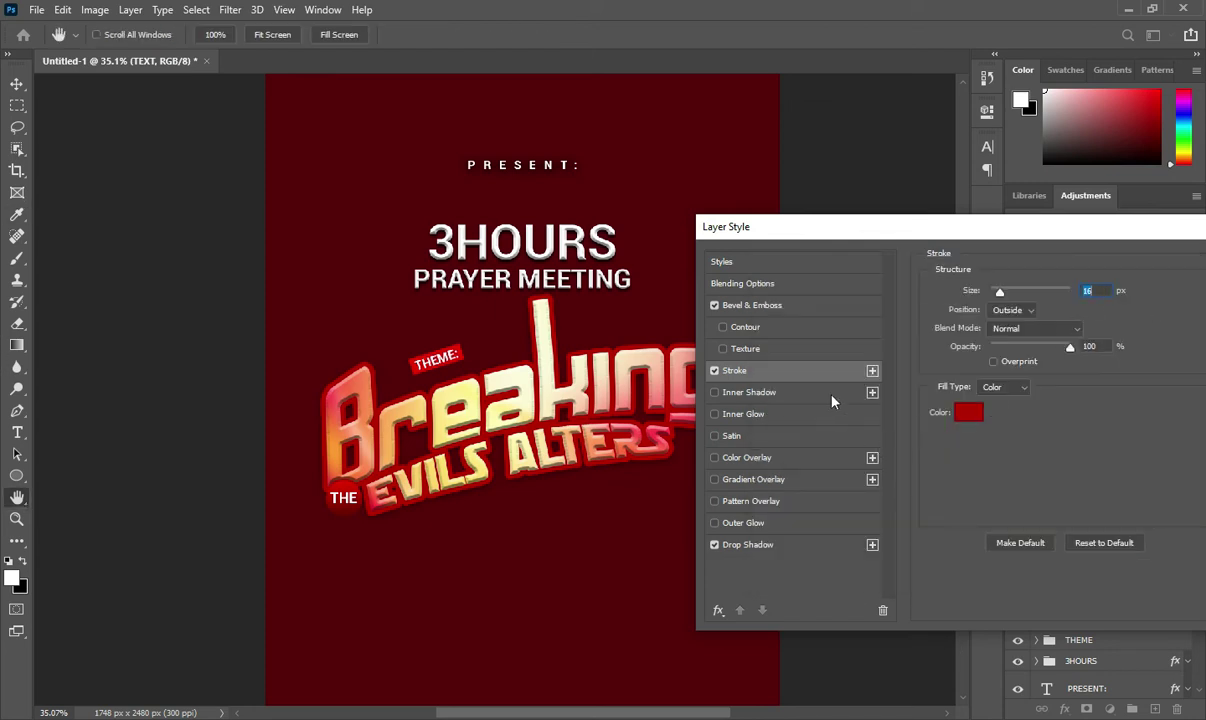
# Raise the drop shadow opacity to 100% and apply the layer styles.
pyautogui.click(760, 545)
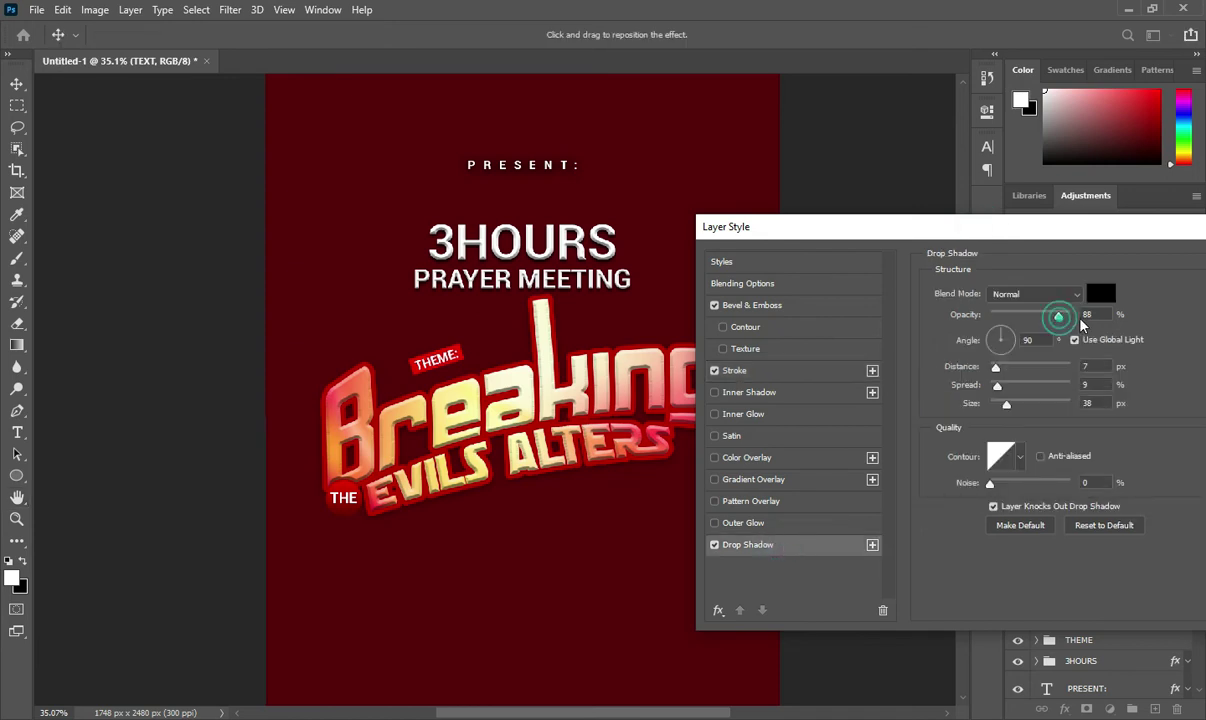
pyautogui.moveTo(1057, 317); pyautogui.dragTo(1080, 325)
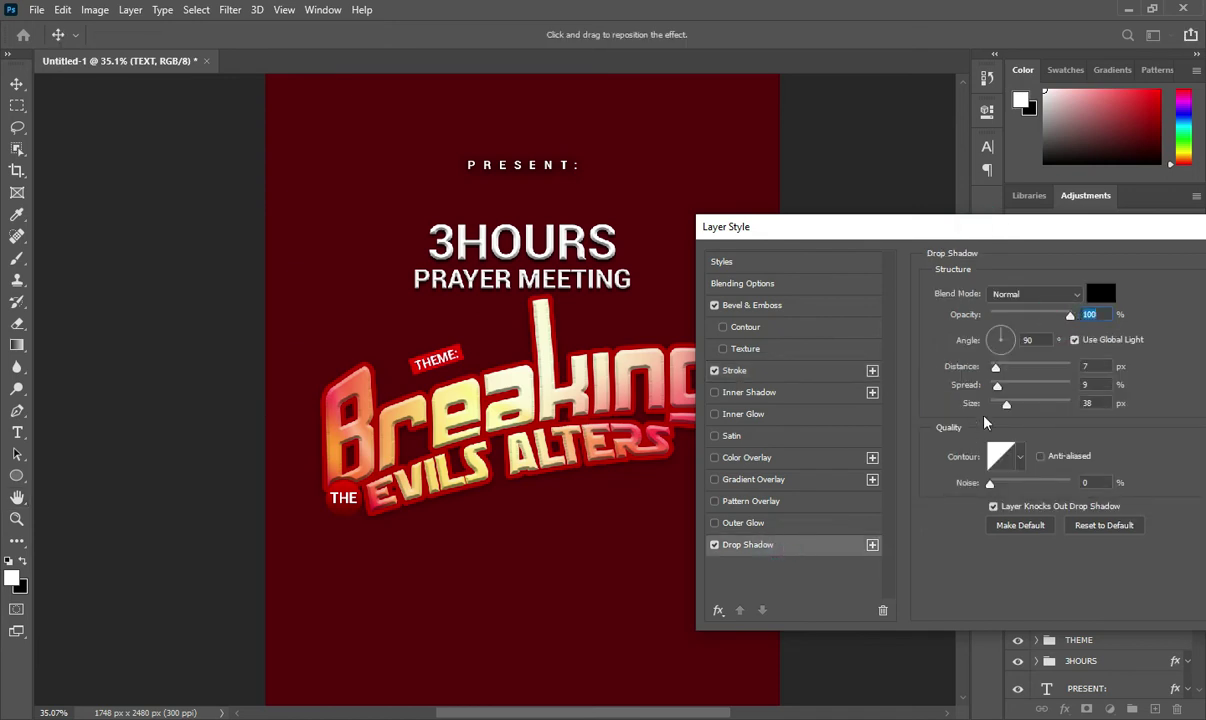
pyautogui.moveTo(1108, 233); pyautogui.dragTo(904, 228)
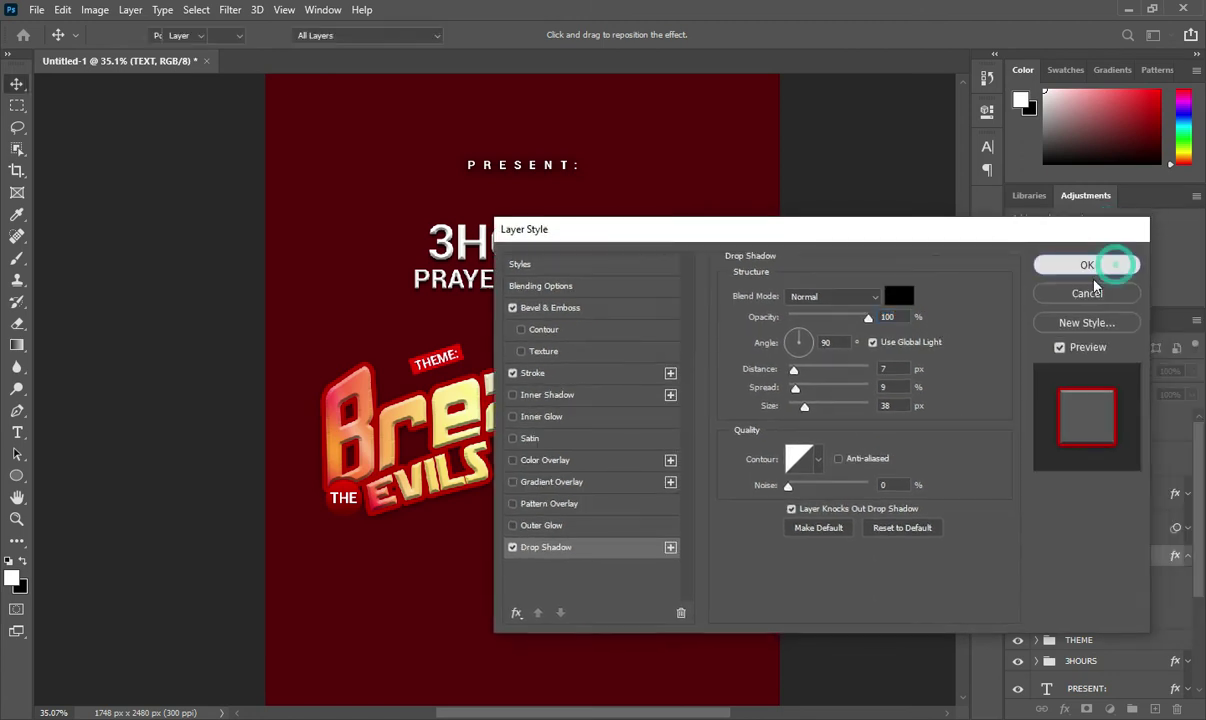
pyautogui.click(1105, 261)
pyautogui.click(836, 386)
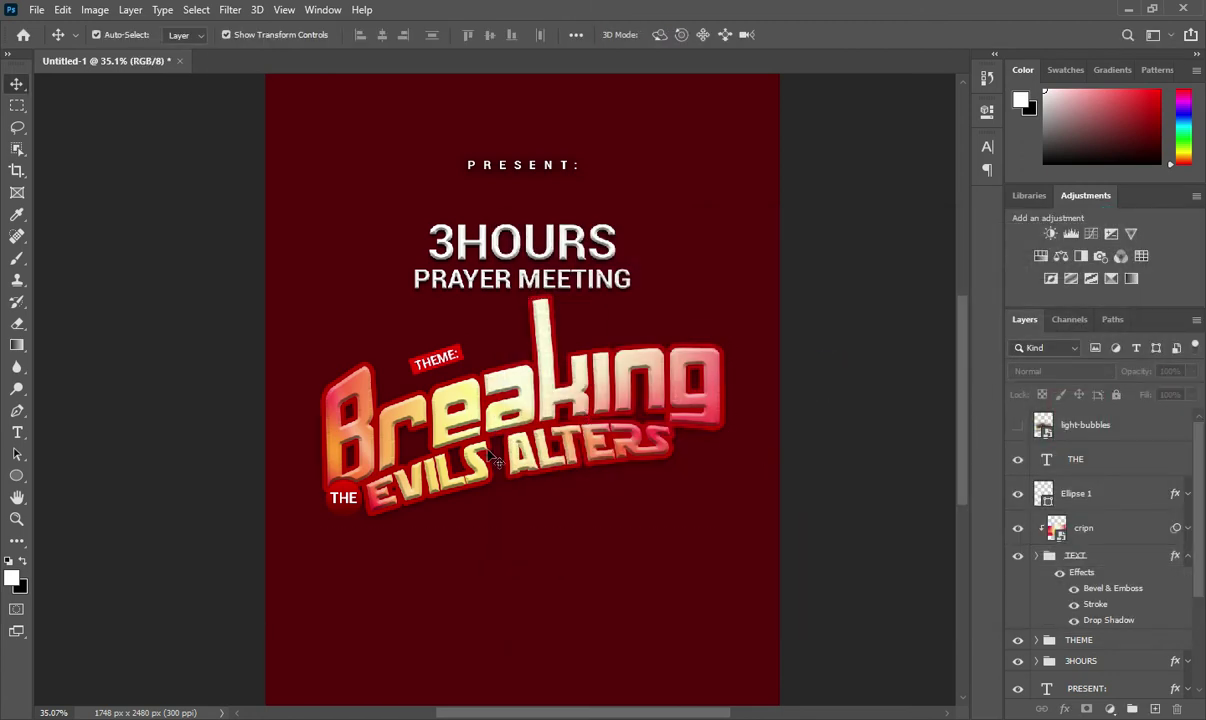
pyautogui.scroll(-1, 485, 438)
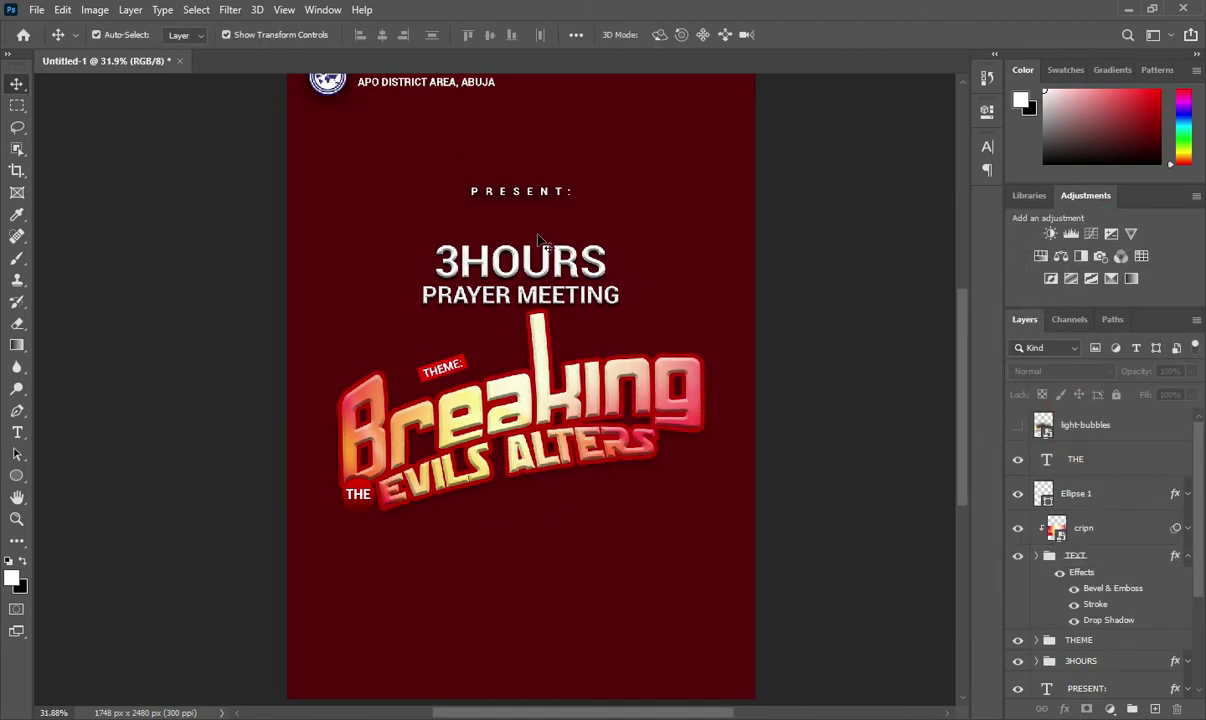
pyautogui.scroll(-1, 446, 620)
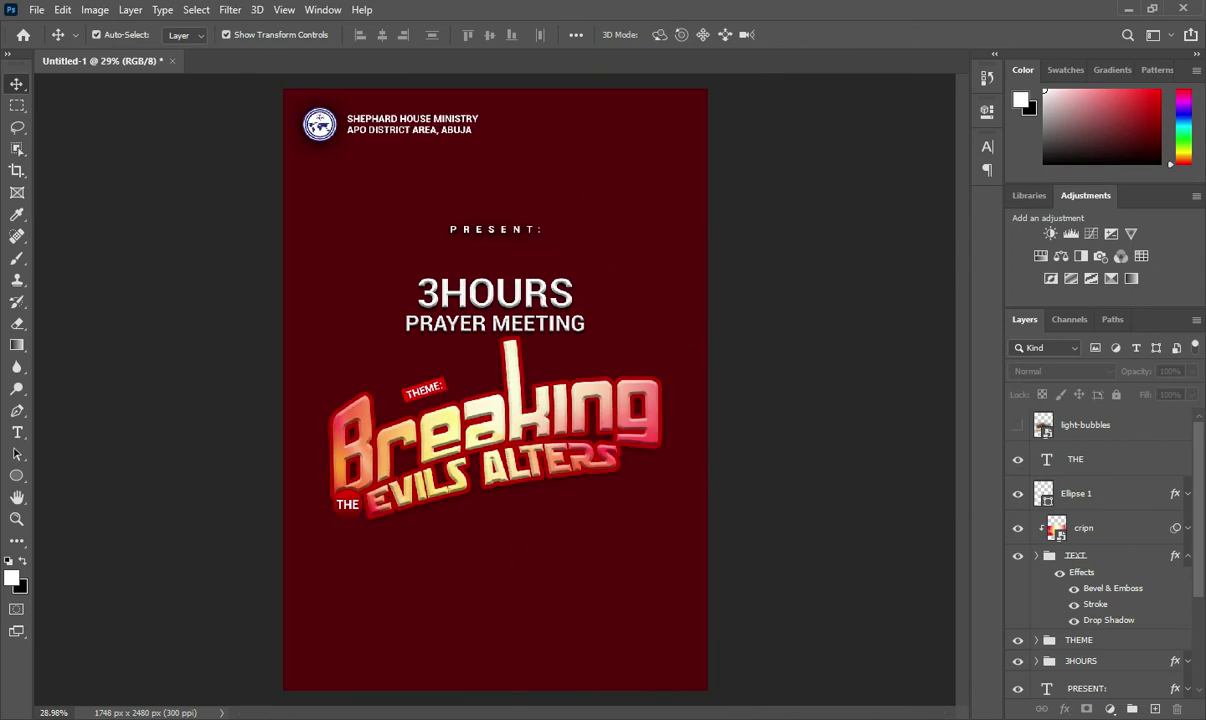
# Drag sunset photo 2 from the New folder onto the flyer canvas.
pyautogui.hotkey('alt', 'Tab')
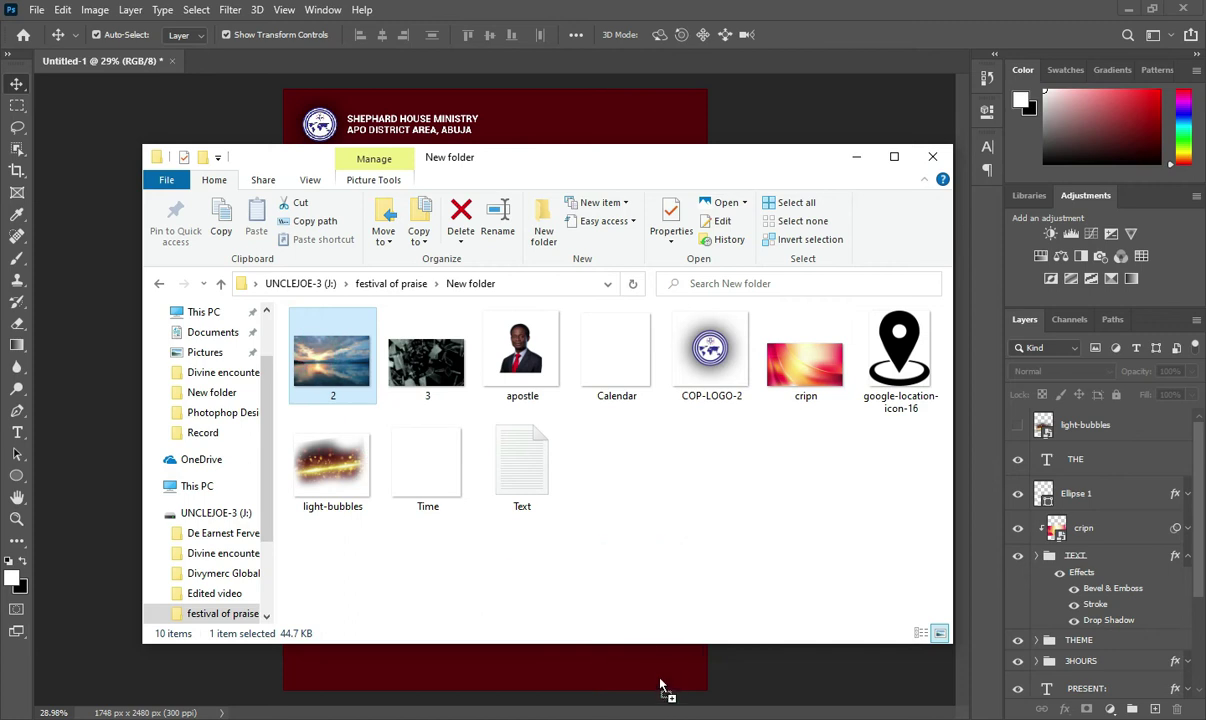
pyautogui.moveTo(331, 360); pyautogui.dragTo(646, 566)
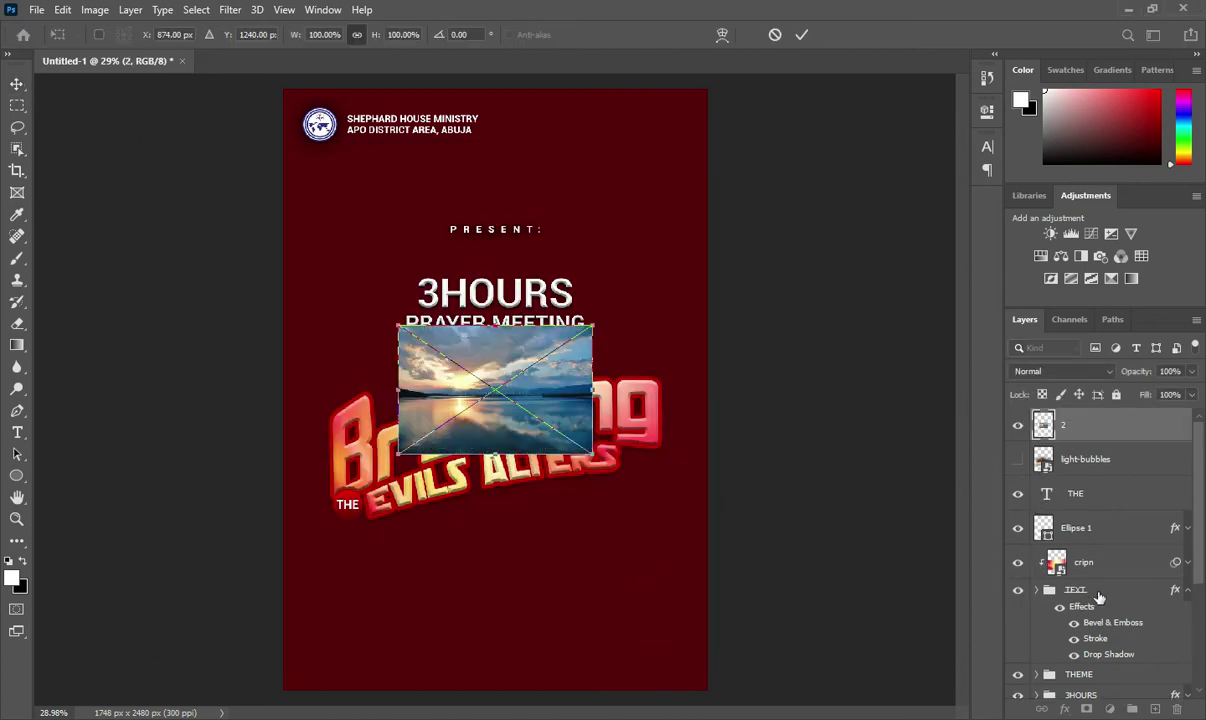
# Commit the sunset photo as layer 2 and check the cripn, Ellipse 1 and THE layers.
pyautogui.scroll(-1, 1085, 505)
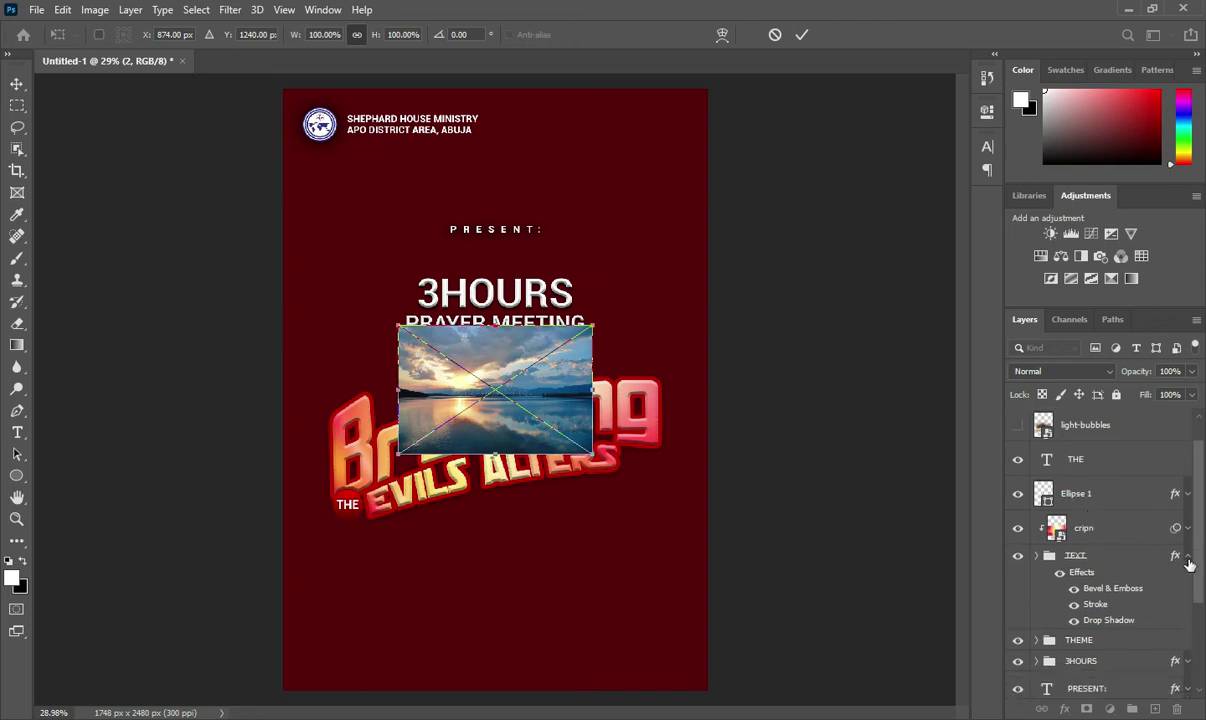
pyautogui.click(1189, 556)
pyautogui.click(1090, 527)
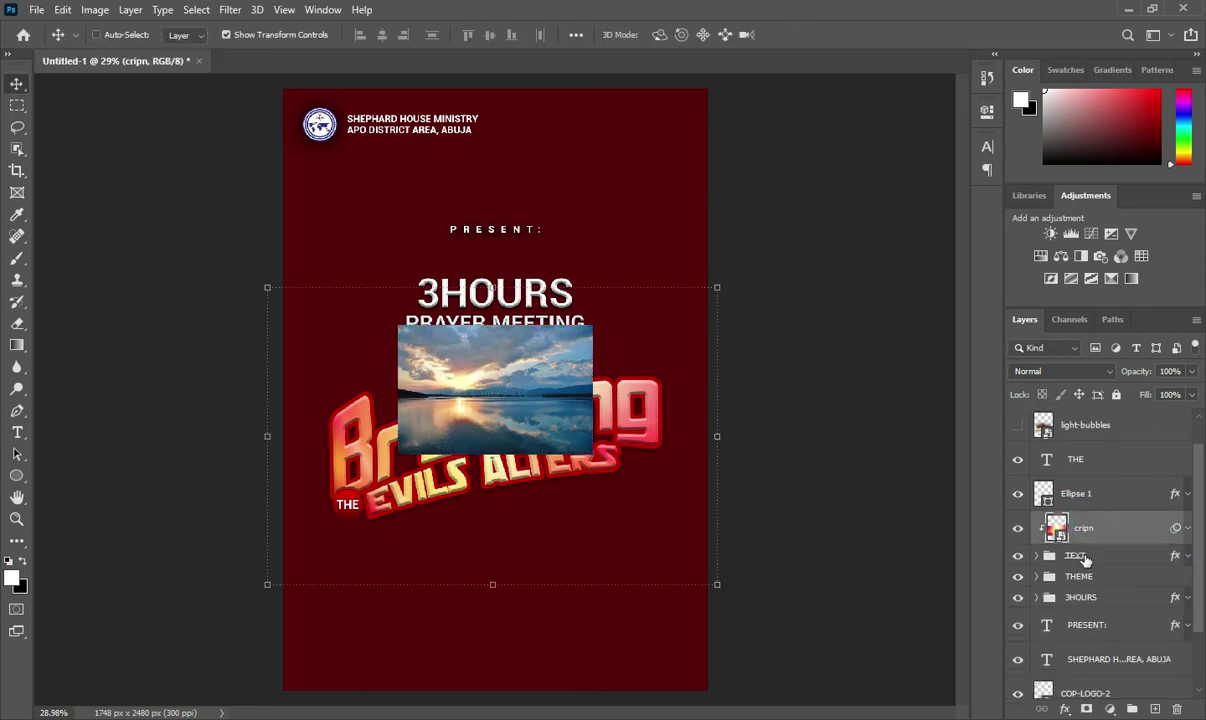
pyautogui.click(1076, 495)
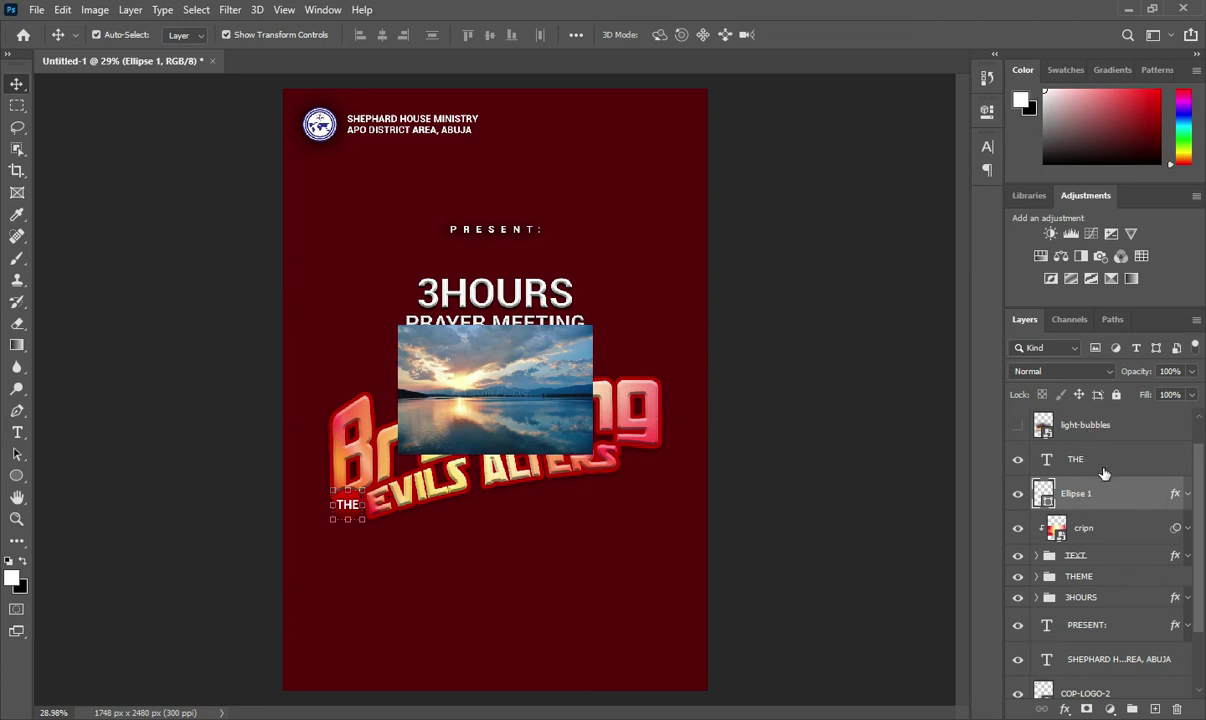
pyautogui.scroll(1, 1092, 449)
pyautogui.scroll(-1, 1076, 509)
pyautogui.click(1088, 526)
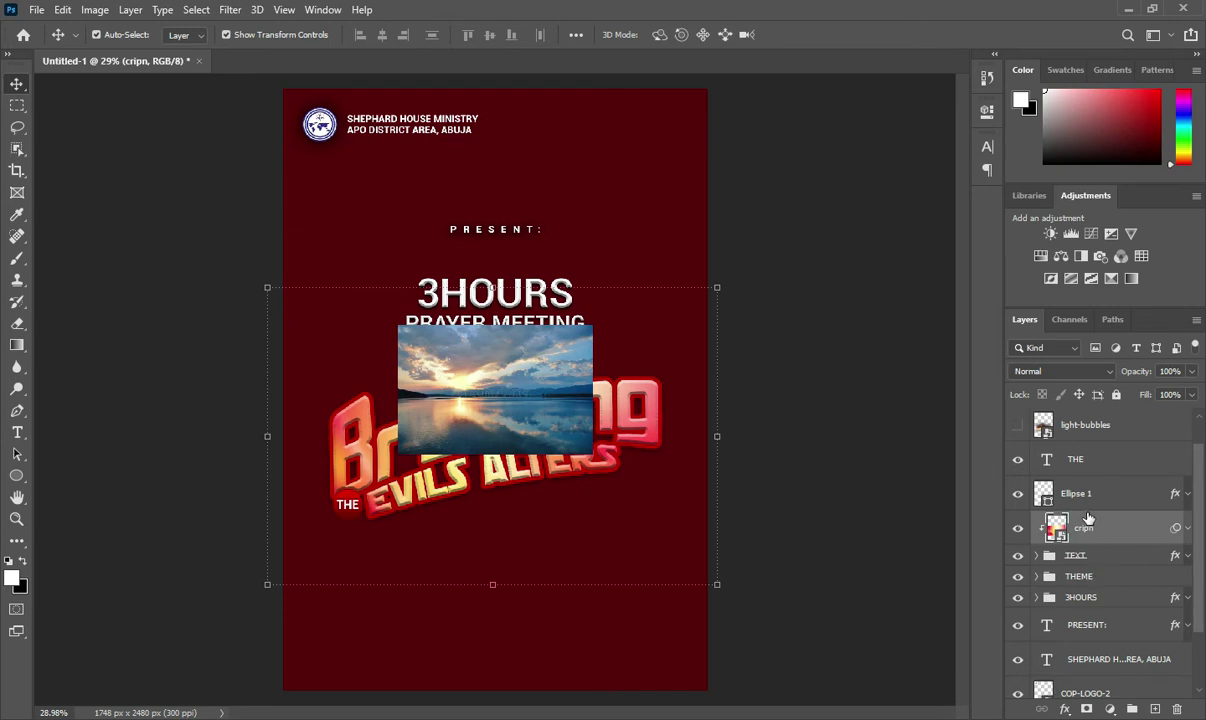
pyautogui.click(1090, 458)
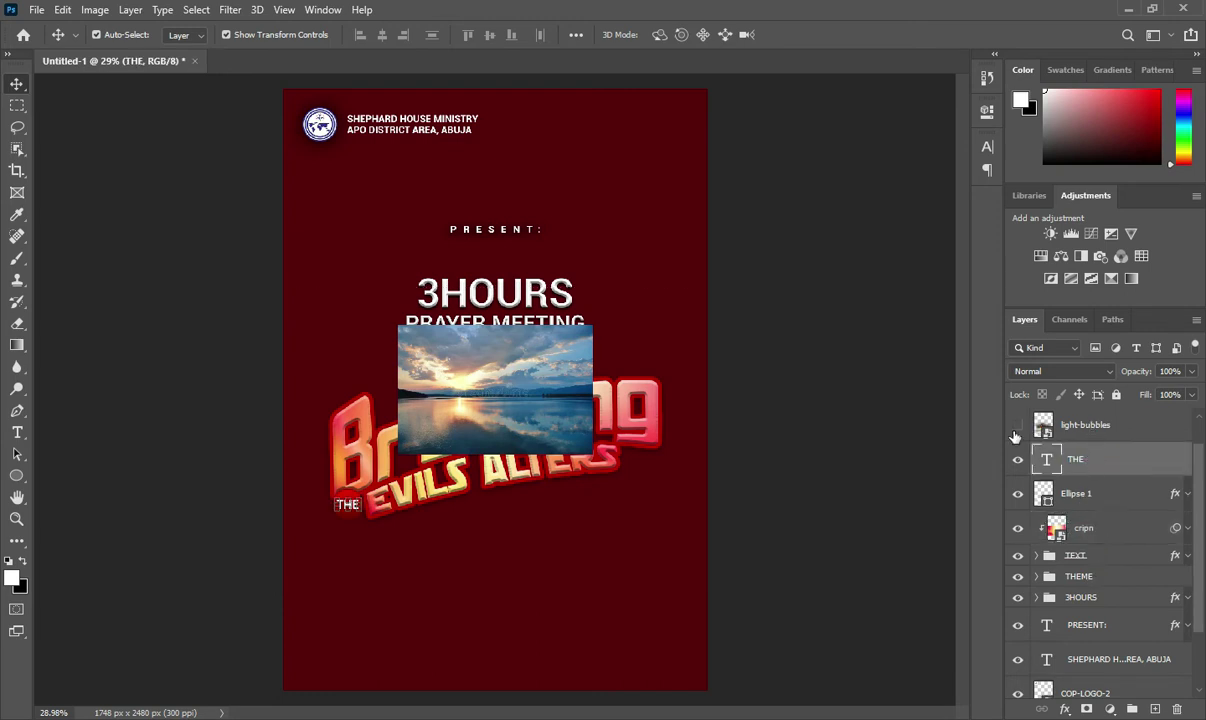
pyautogui.scroll(1, 1062, 429)
# Hide layer 2 and show the light-bubbles overlay in Screen blend mode.
pyautogui.click(1018, 428)
pyautogui.click(1066, 463)
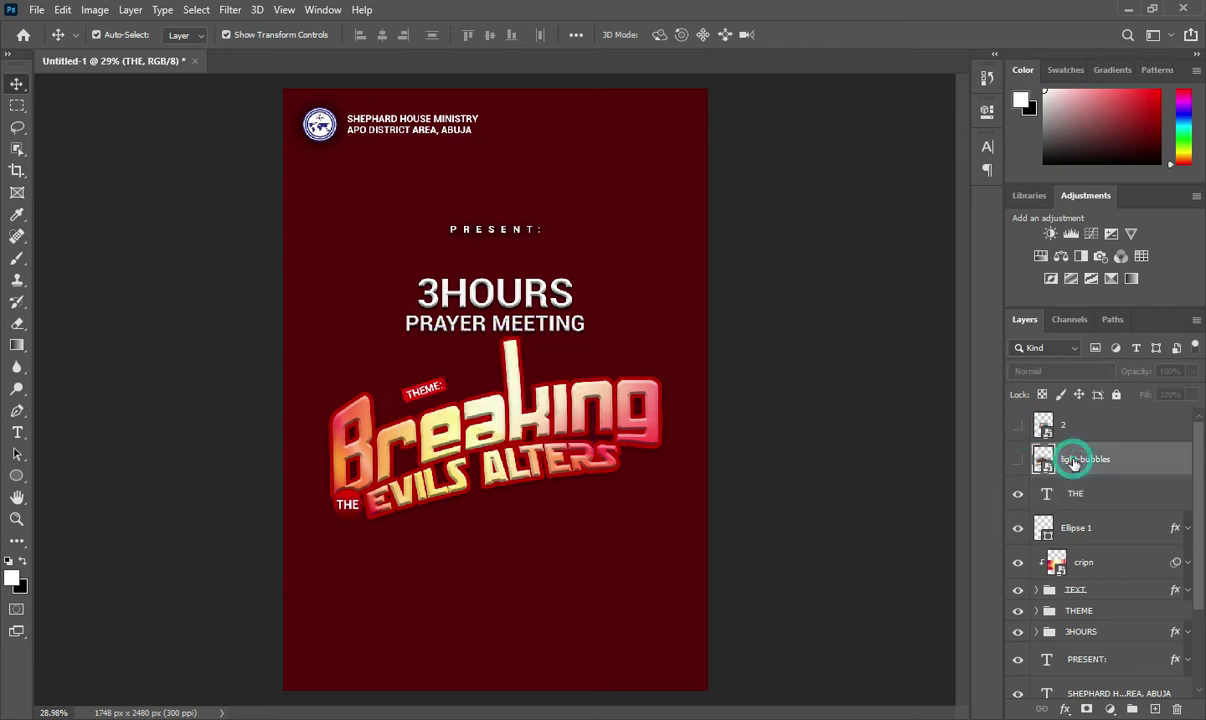
pyautogui.click(1018, 459)
pyautogui.moveTo(507, 430); pyautogui.dragTo(504, 424)
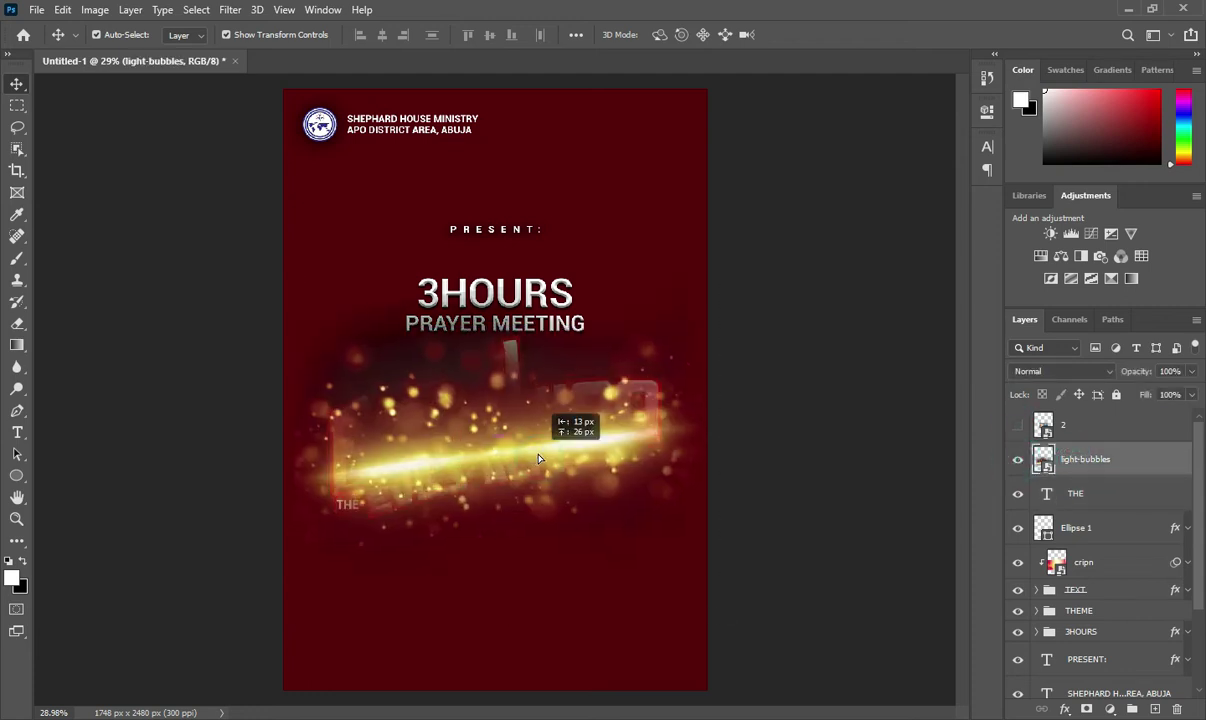
pyautogui.click(1060, 371)
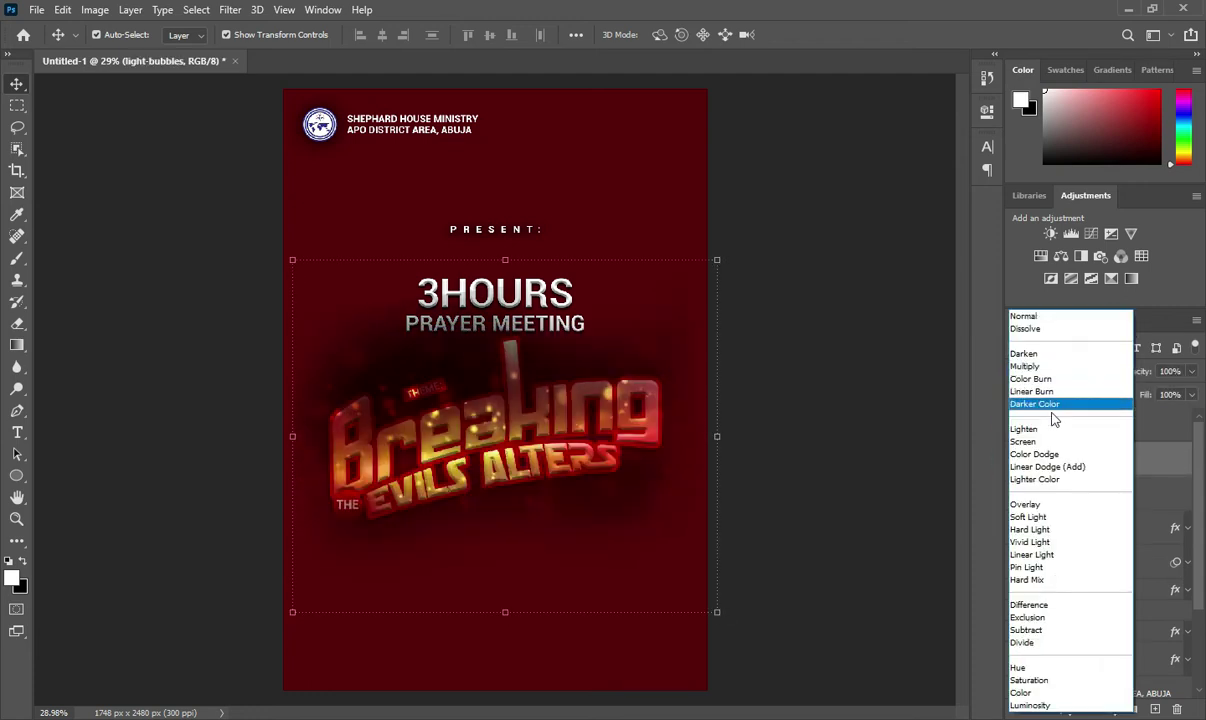
pyautogui.click(1040, 440)
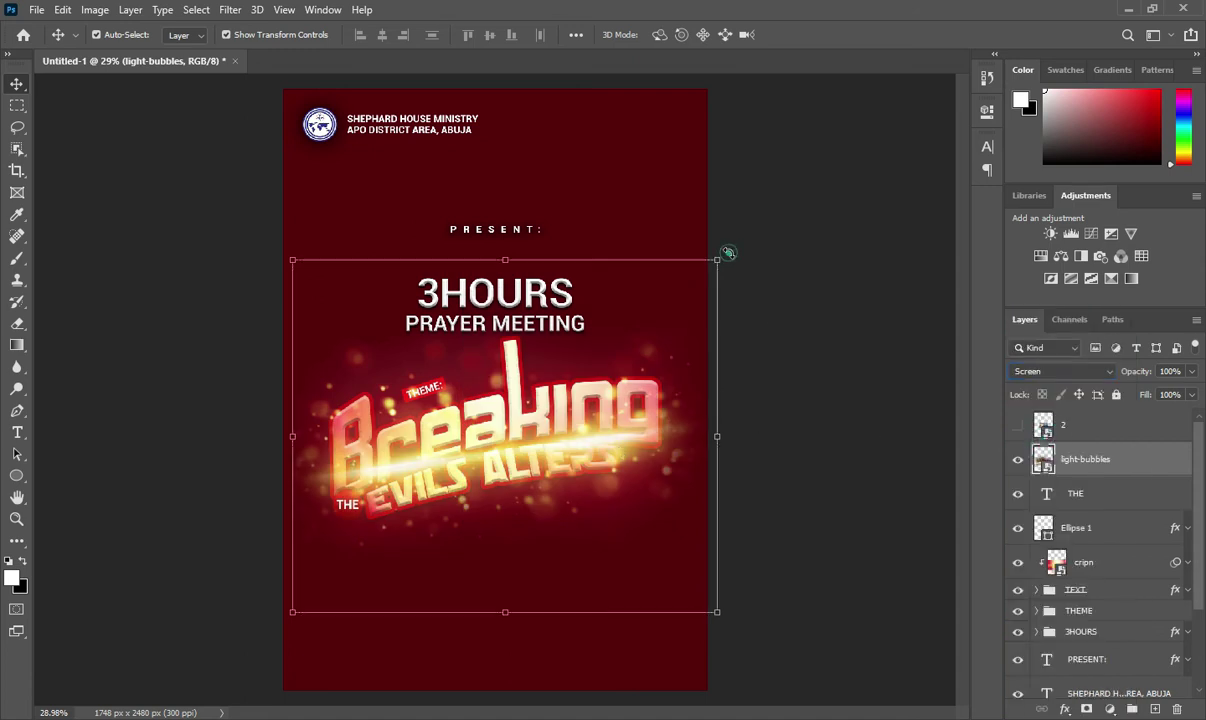
# Tilt the light-bubbles overlay about -2.7° and shift it down and left.
pyautogui.moveTo(721, 256); pyautogui.dragTo(720, 244)
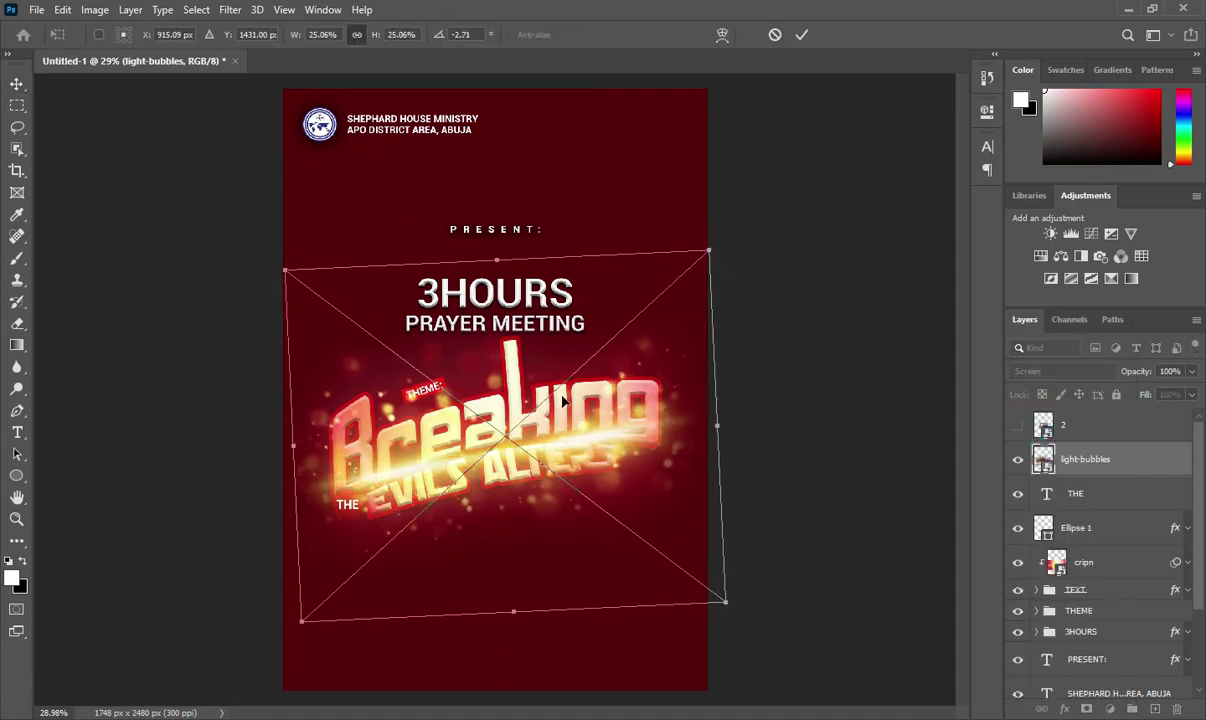
pyautogui.moveTo(519, 407); pyautogui.dragTo(556, 443)
pyautogui.click(806, 35)
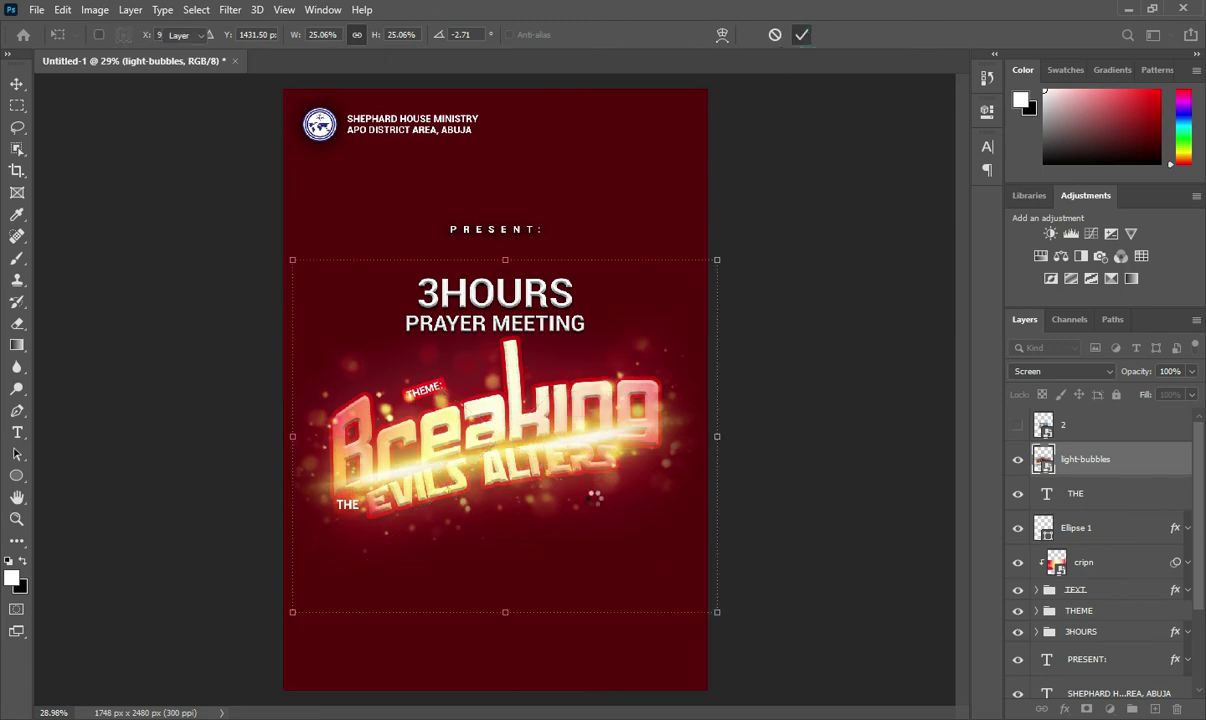
# Add a white layer mask and set a black brush at 57% flow.
pyautogui.click(1087, 709)
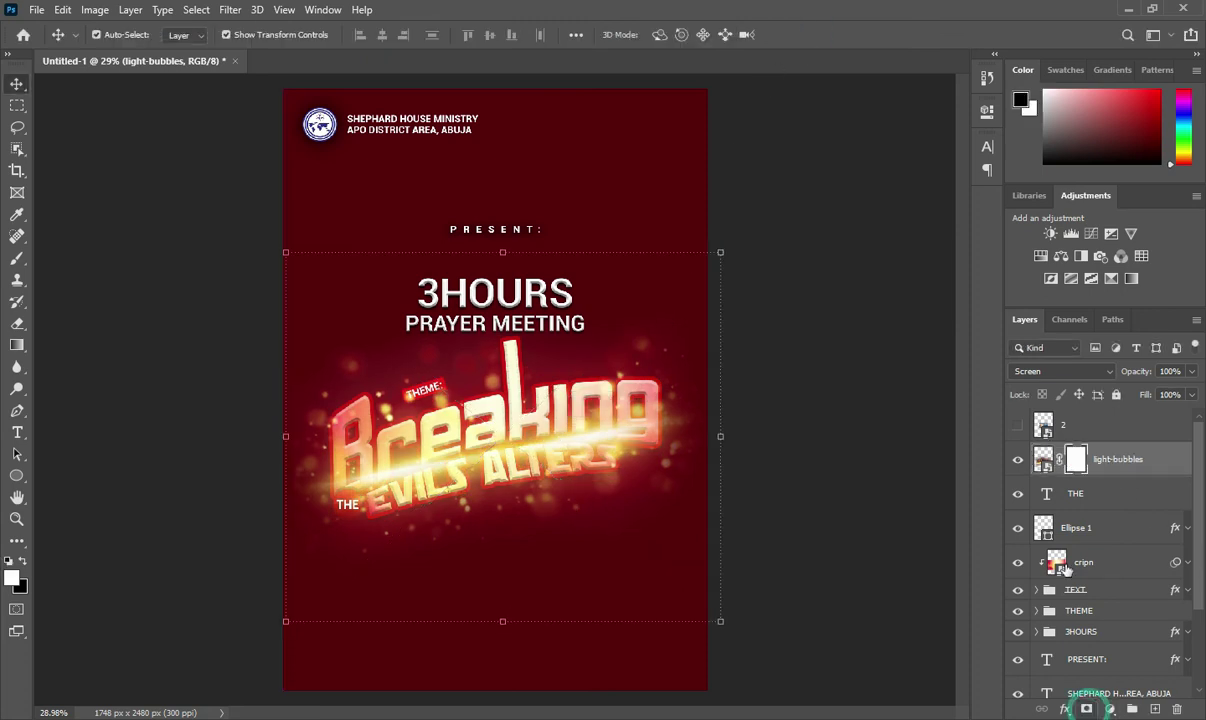
pyautogui.click(17, 258)
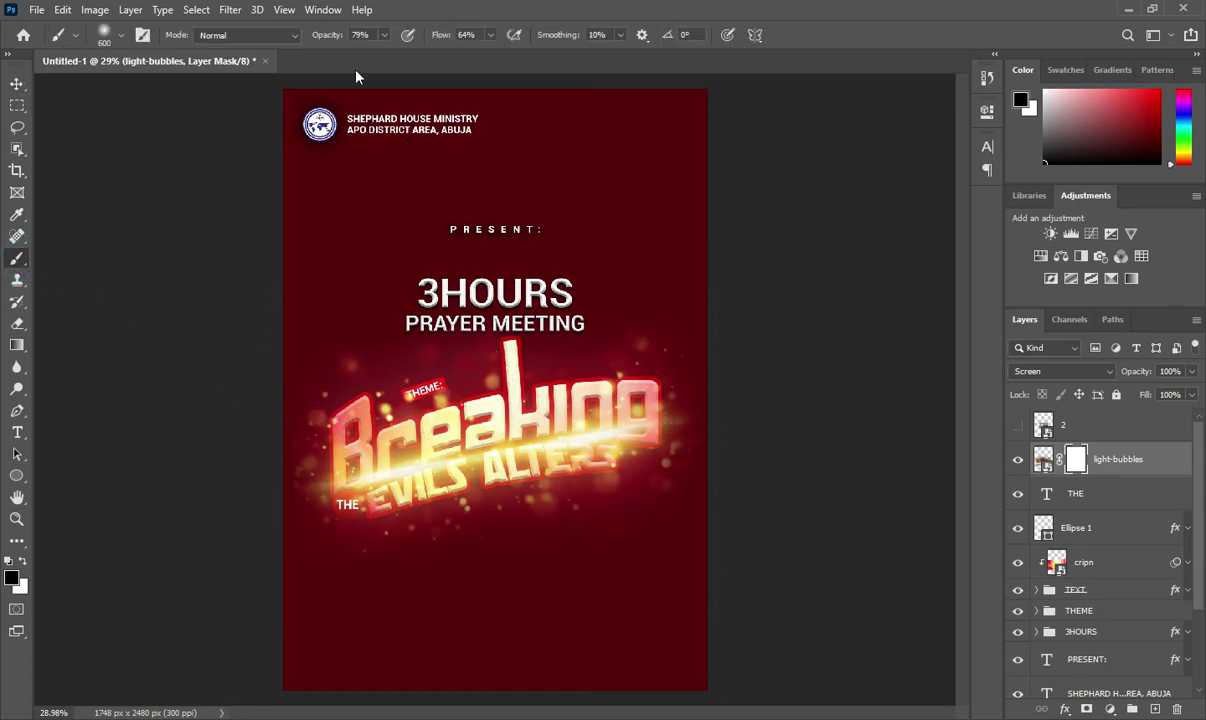
pyautogui.moveTo(450, 38); pyautogui.dragTo(443, 38)
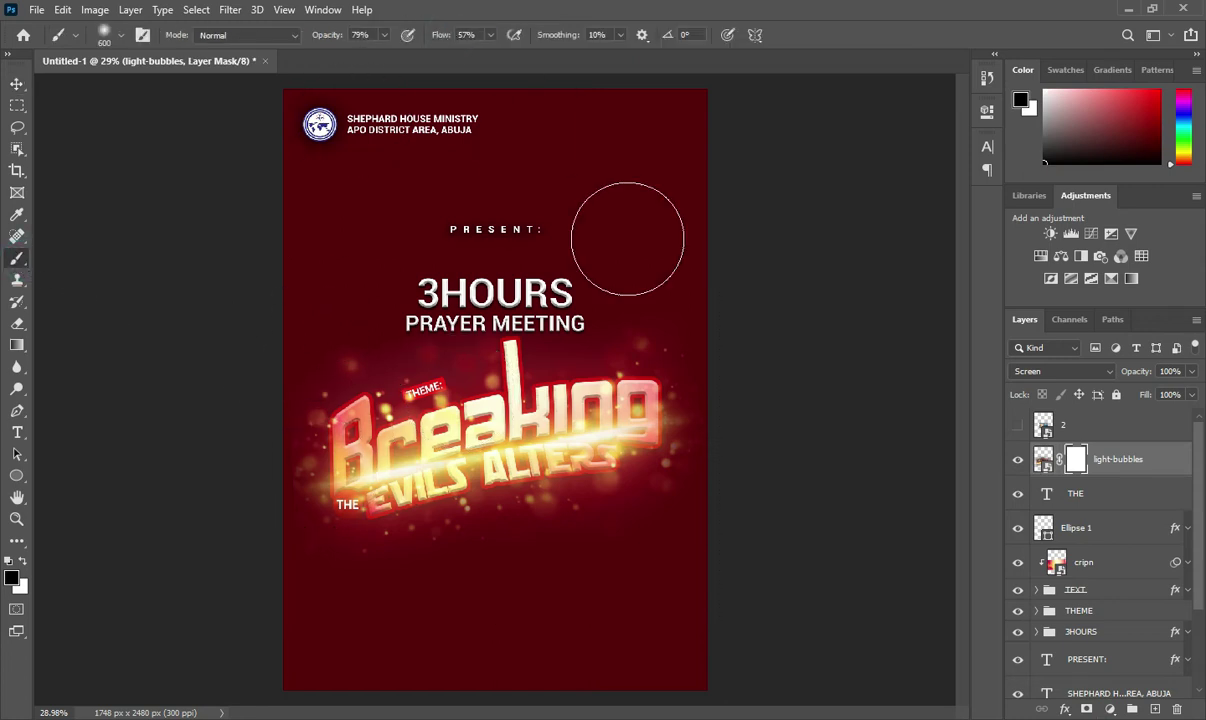
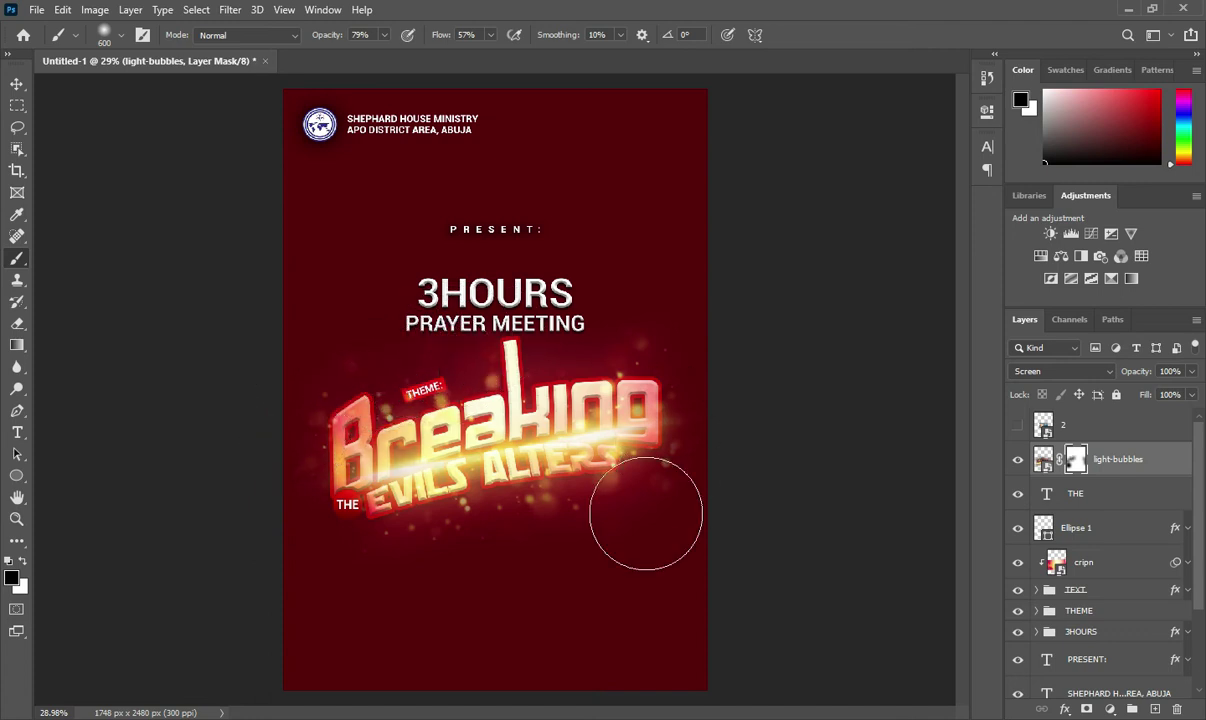
# Mask out a few glow spots on light-bubbles, then select the layers from light-bubbles down to TEXT.
pyautogui.moveTo(519, 521); pyautogui.dragTo(616, 512)
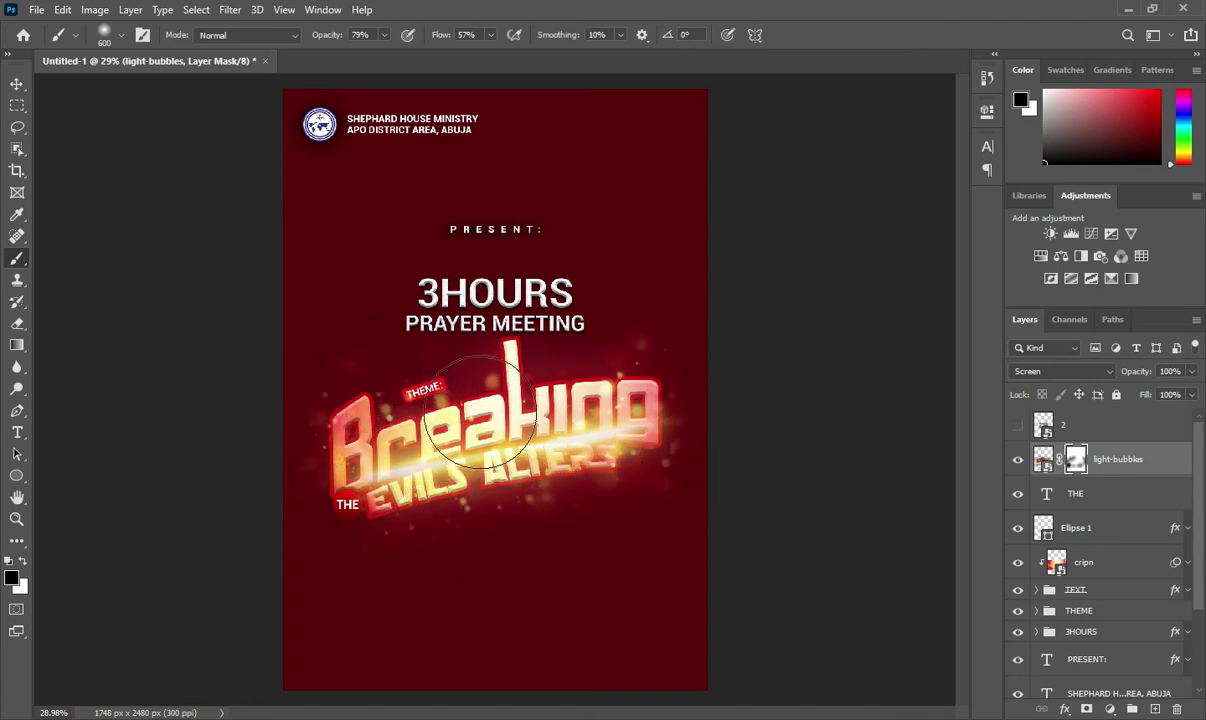
pyautogui.click(395, 338)
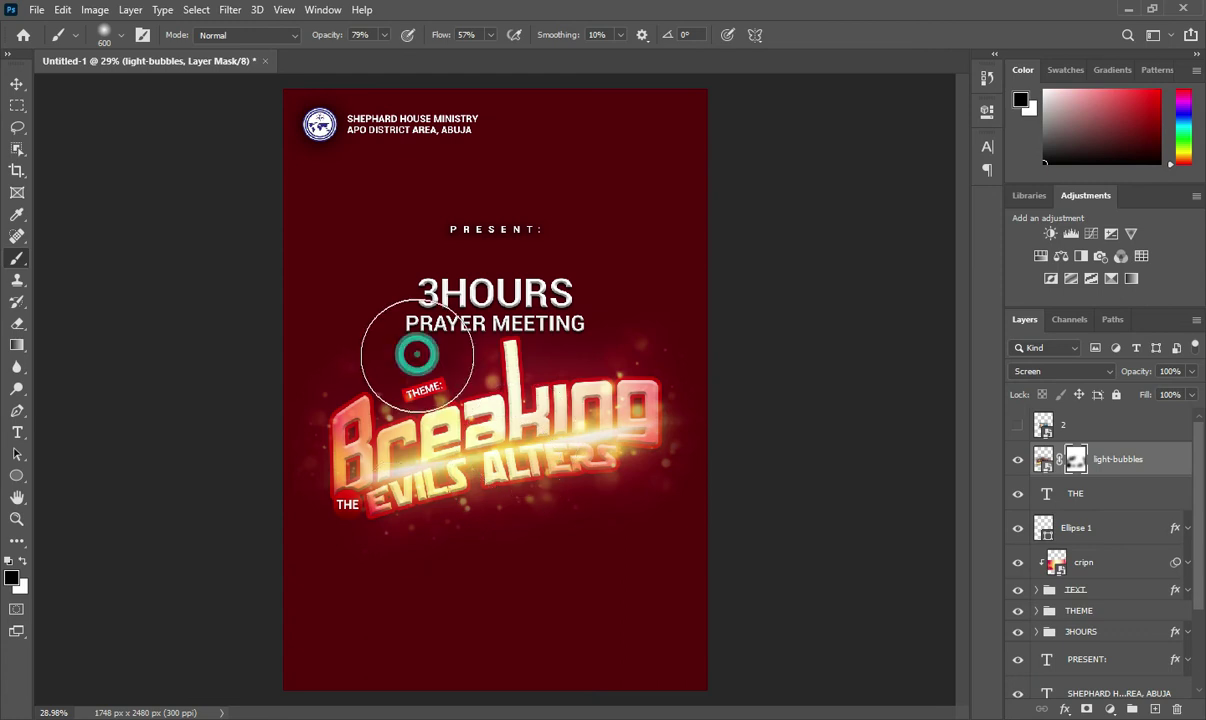
pyautogui.click(17, 83)
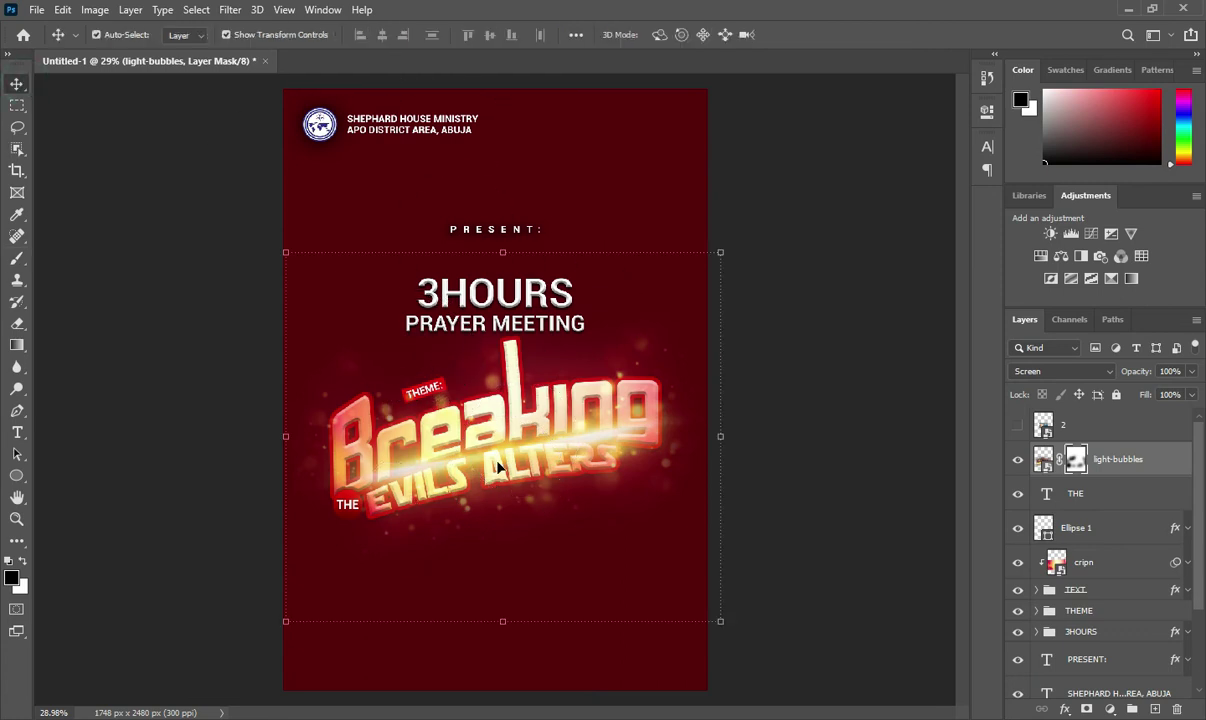
pyautogui.scroll(-1, 497, 467)
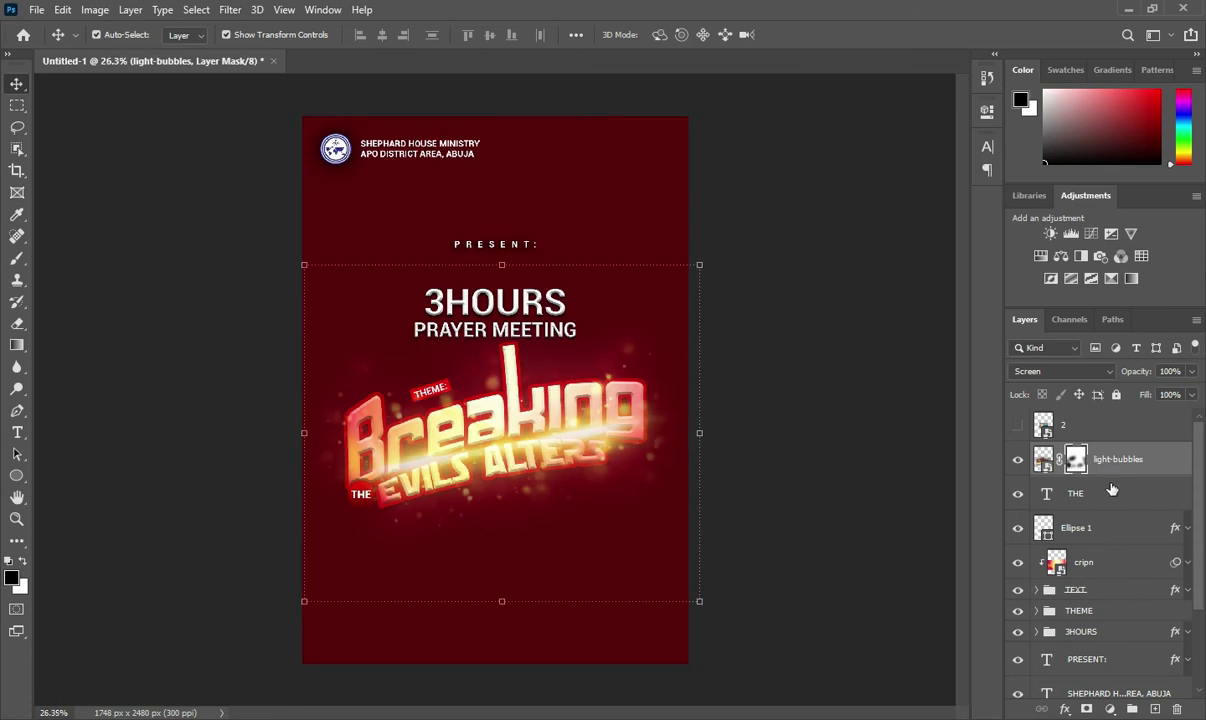
pyautogui.keyDown('shift'); pyautogui.click(1092, 592); pyautogui.keyUp('shift')
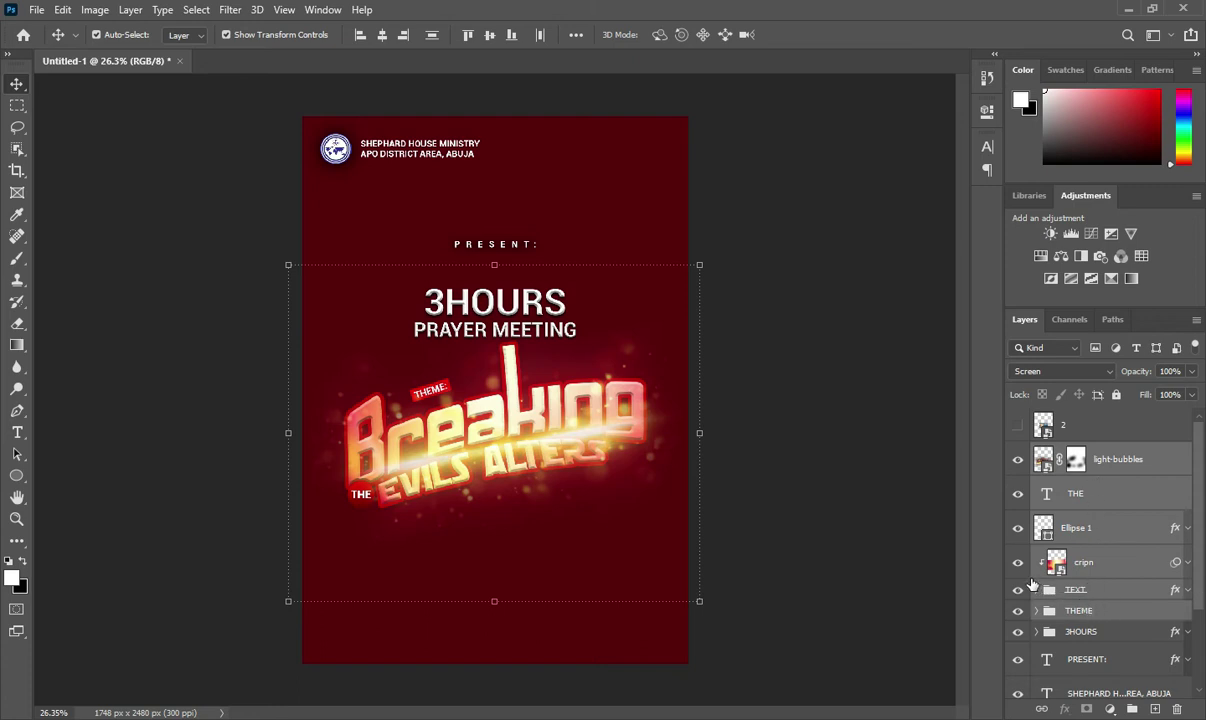
# Group the selected title layers and name the group TEXT.
pyautogui.hotkey('ctrl', 'g')
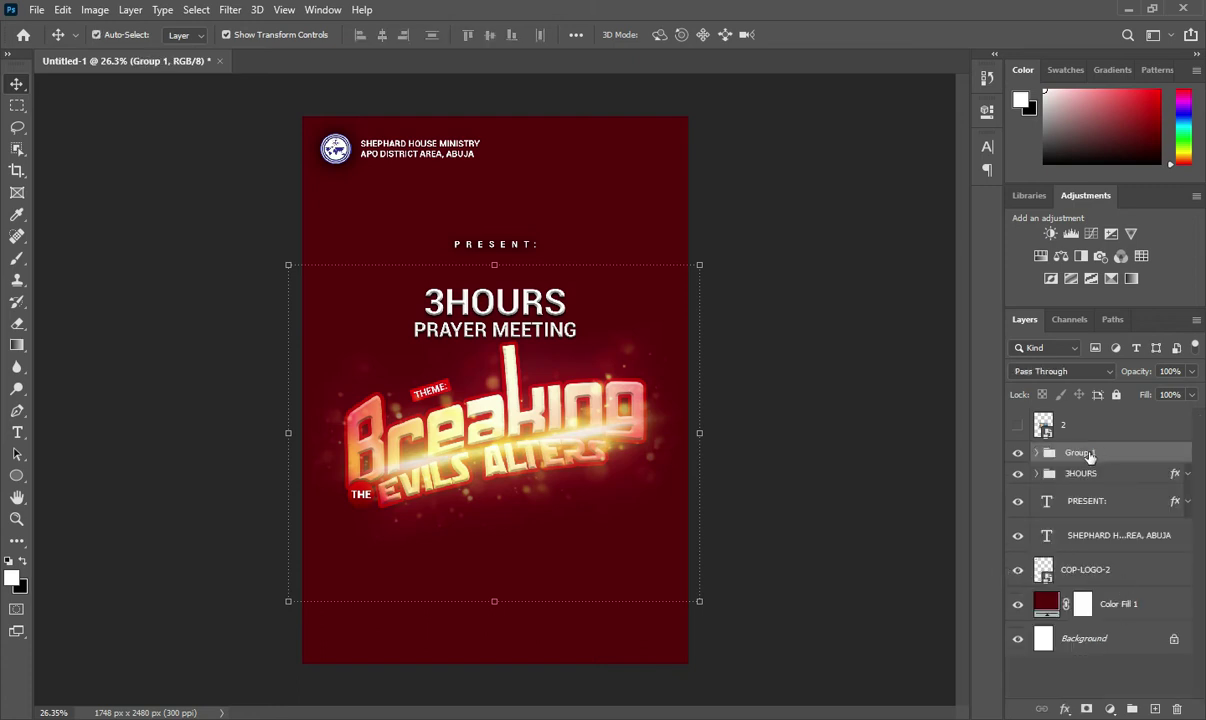
pyautogui.doubleClick(1083, 452)
pyautogui.write('TEXT')
pyautogui.press('Return')
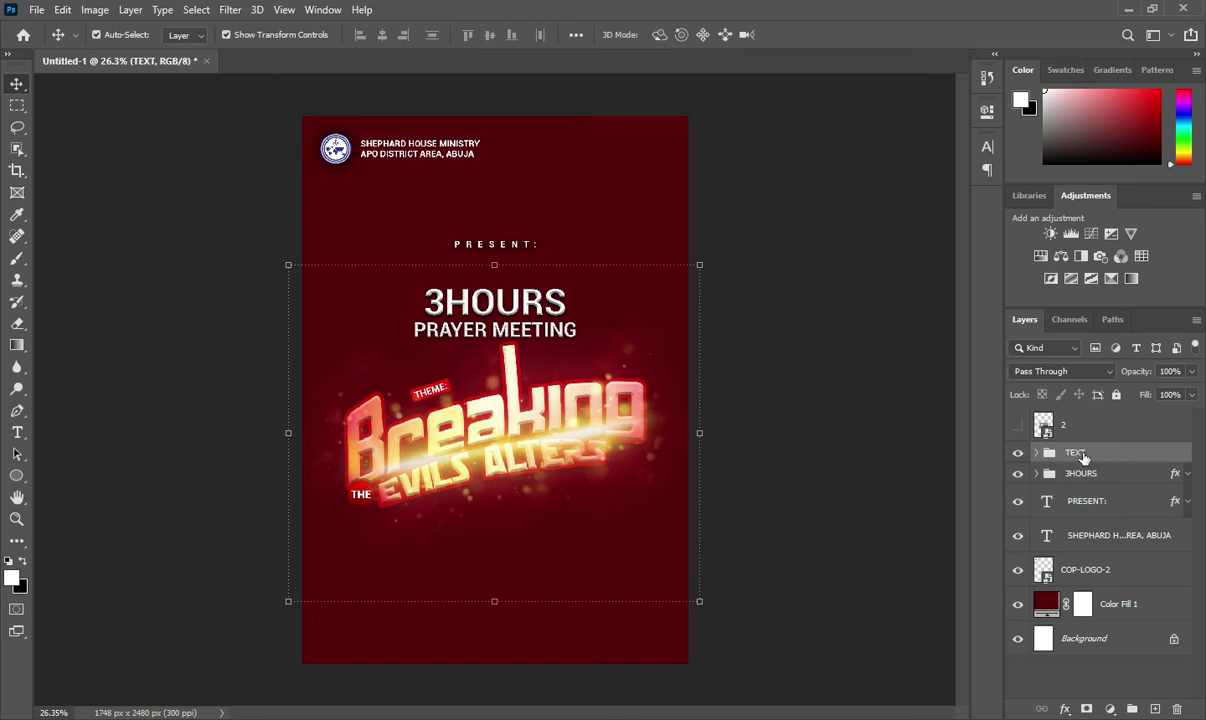
pyautogui.click(767, 271)
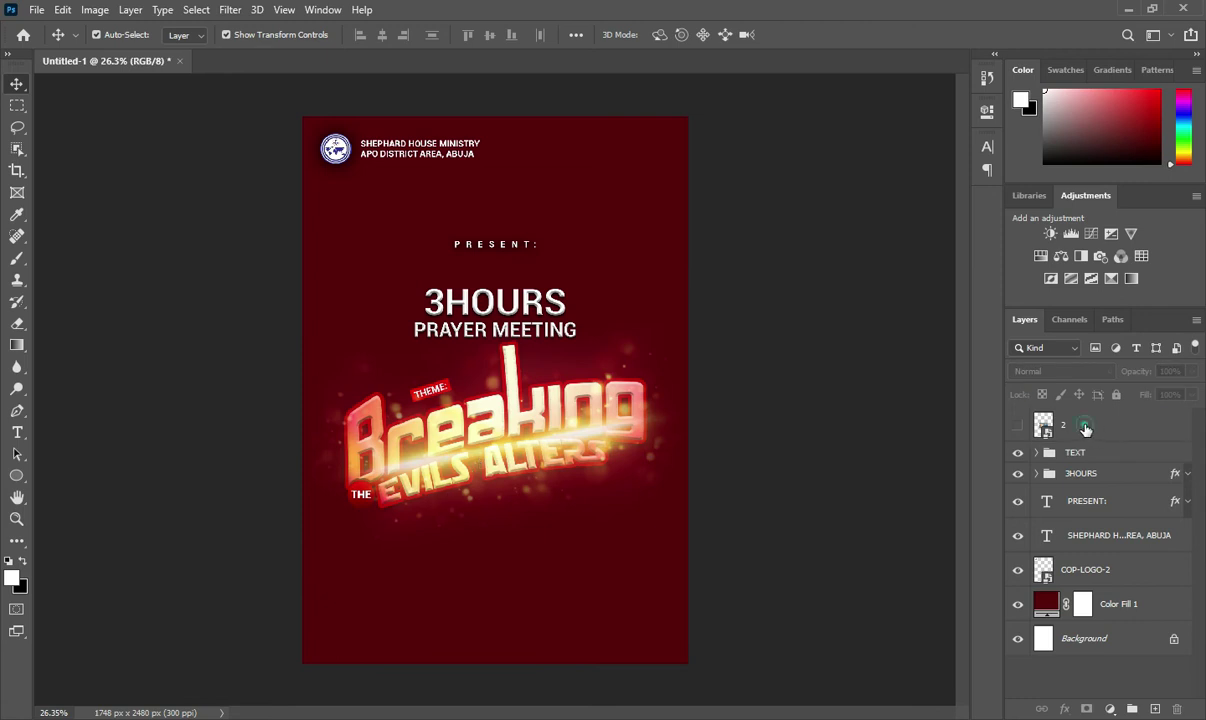
# Show the lake photo layer 2, move it below the text, and scale it up.
pyautogui.click(1077, 424)
pyautogui.click(1018, 425)
pyautogui.moveTo(1090, 422); pyautogui.dragTo(1090, 548)
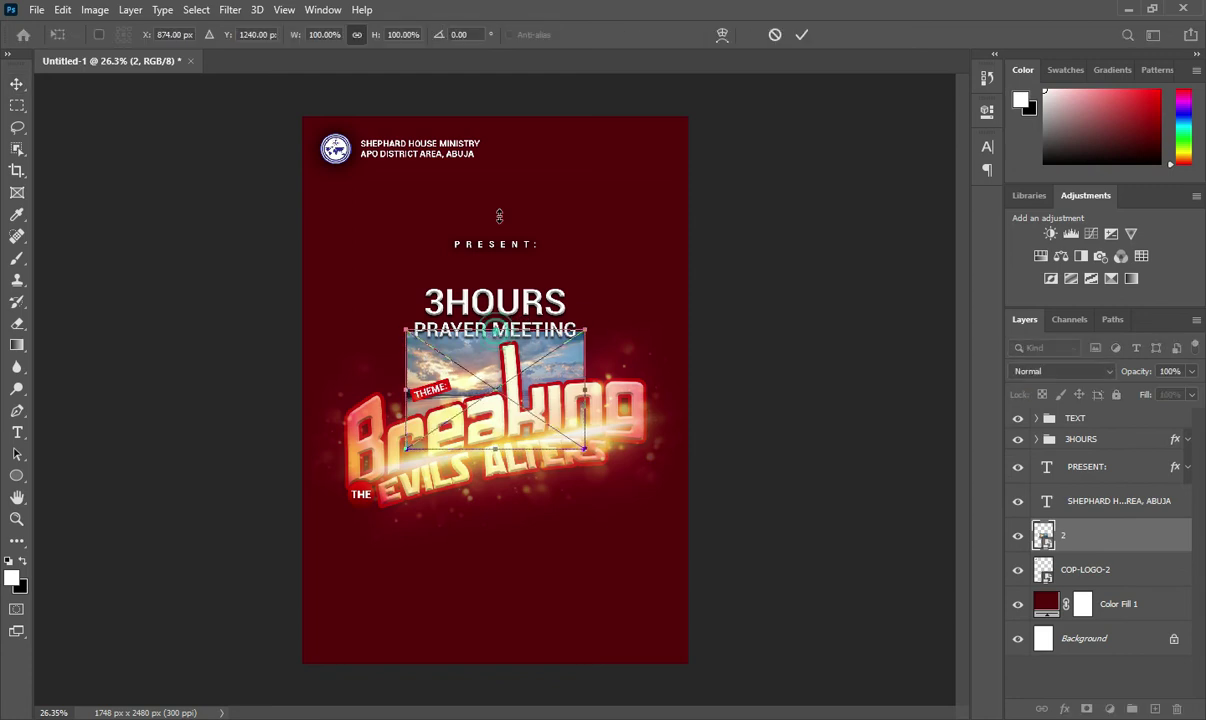
pyautogui.moveTo(495, 330)
pyautogui.mouseDown()
pyautogui.moveTo(506, 148)
pyautogui.moveTo(495, 96)
pyautogui.mouseUp()
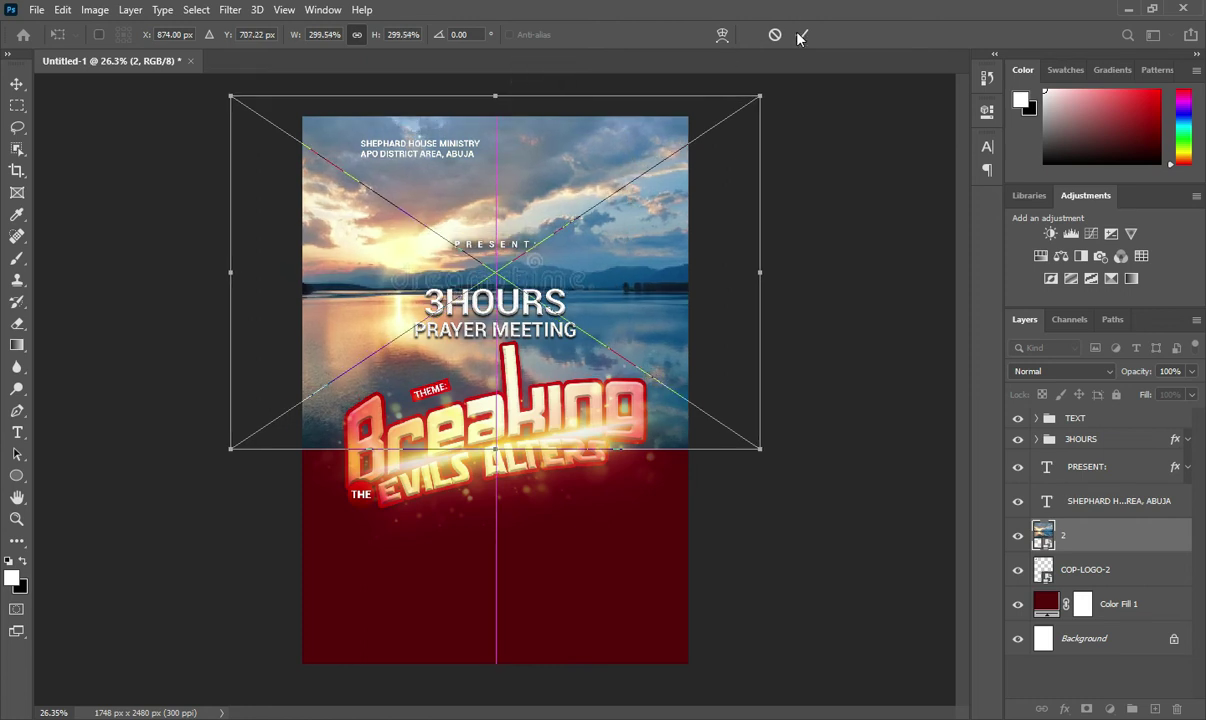
# Apply a Gaussian Blur of radius 15.3 to the scaled lake photo.
pyautogui.press('Return')
pyautogui.click(230, 9)
pyautogui.moveTo(240, 199)
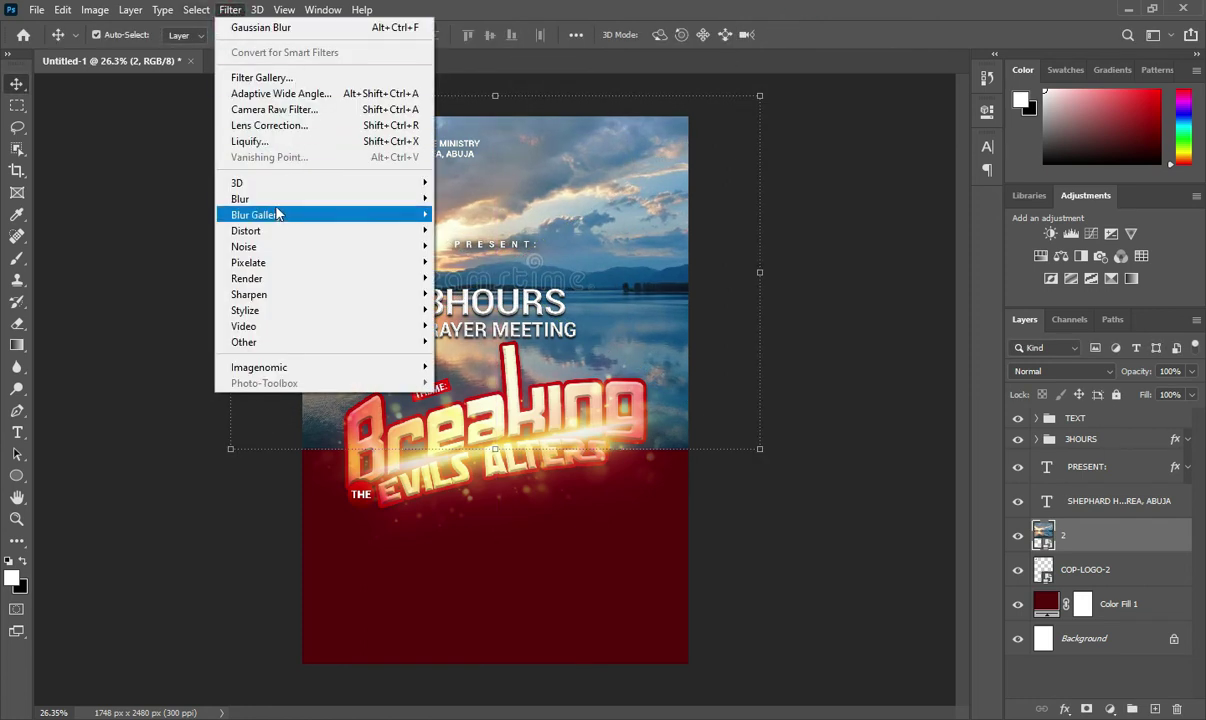
pyautogui.click(479, 261)
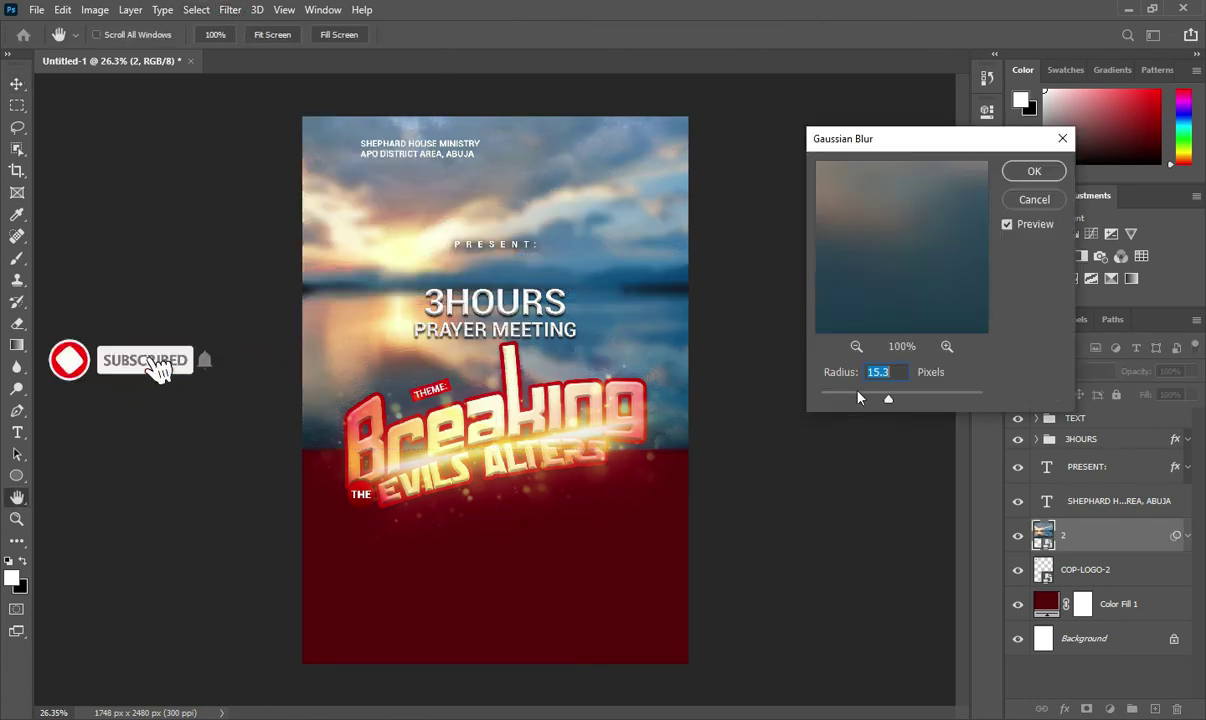
pyautogui.click(1033, 170)
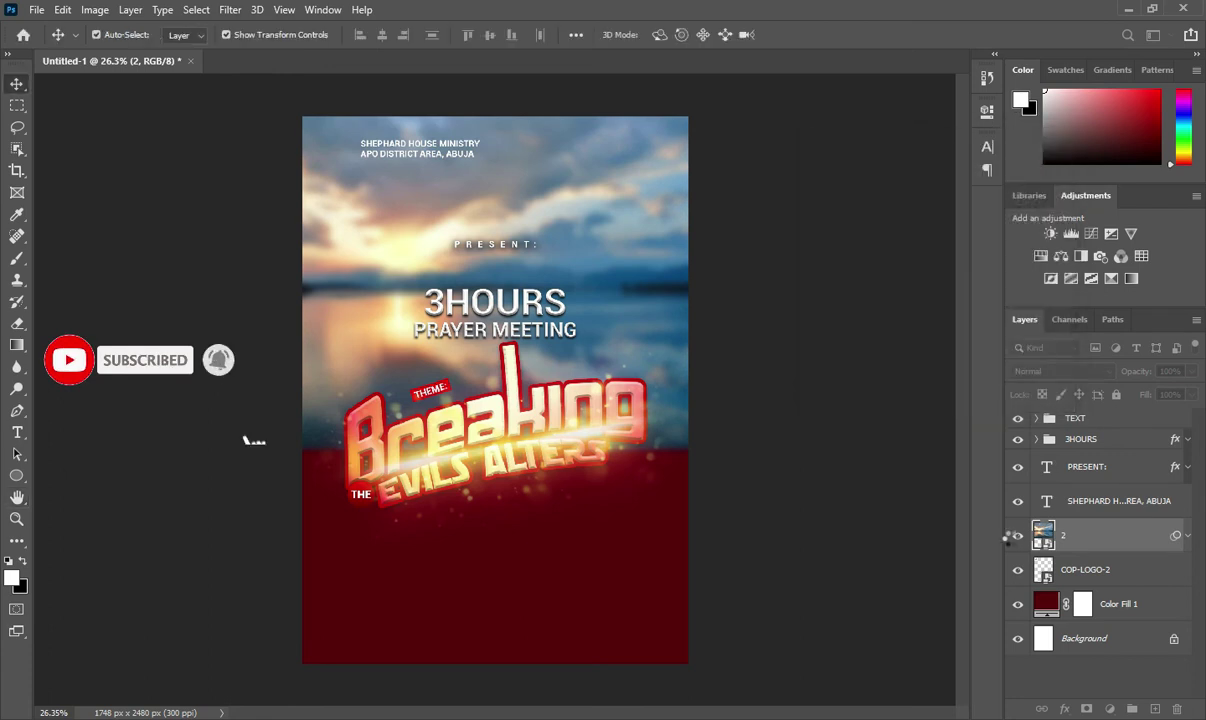
pyautogui.click(1187, 535)
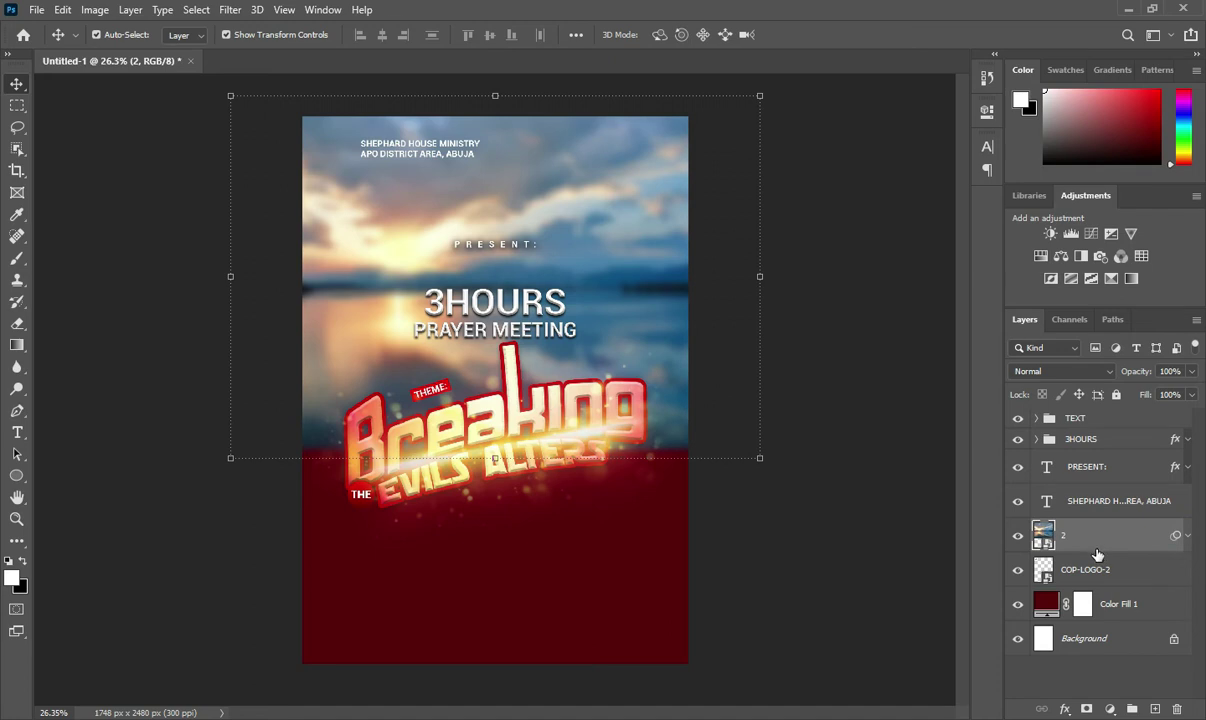
# Add a mask to layer 2 and paint its bottom so the red shows through.
pyautogui.click(1086, 708)
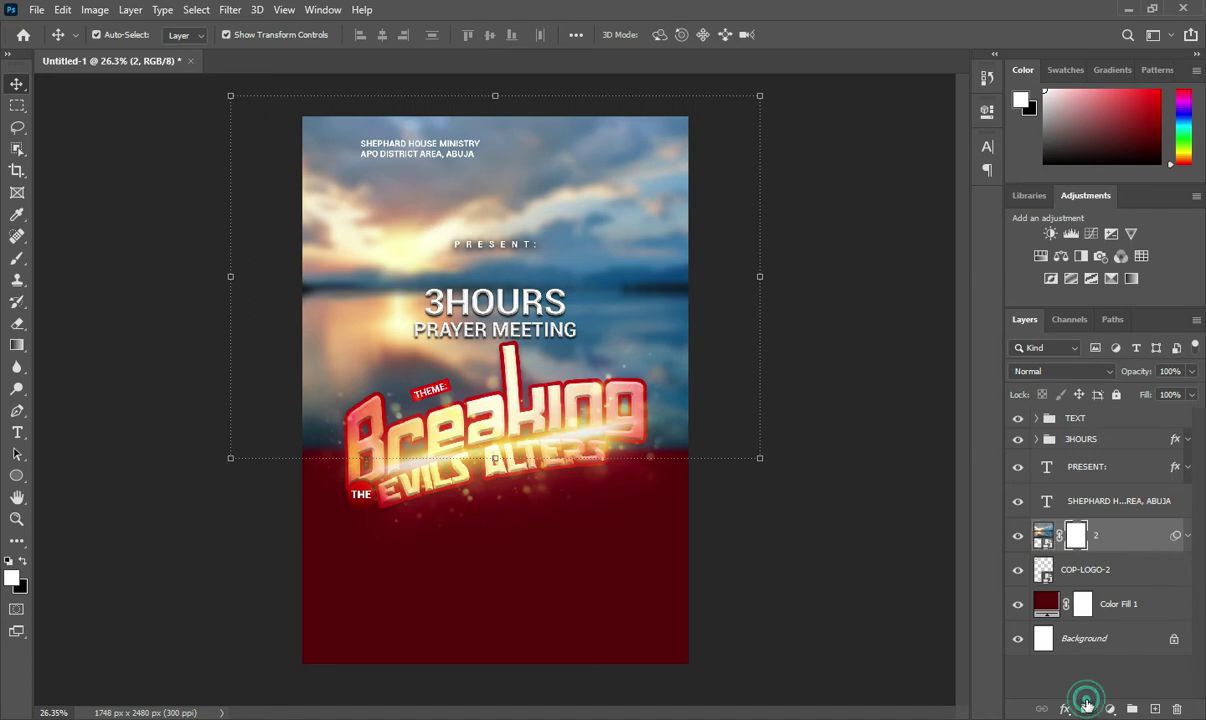
pyautogui.click(17, 258)
pyautogui.moveTo(310, 451); pyautogui.dragTo(630, 455)
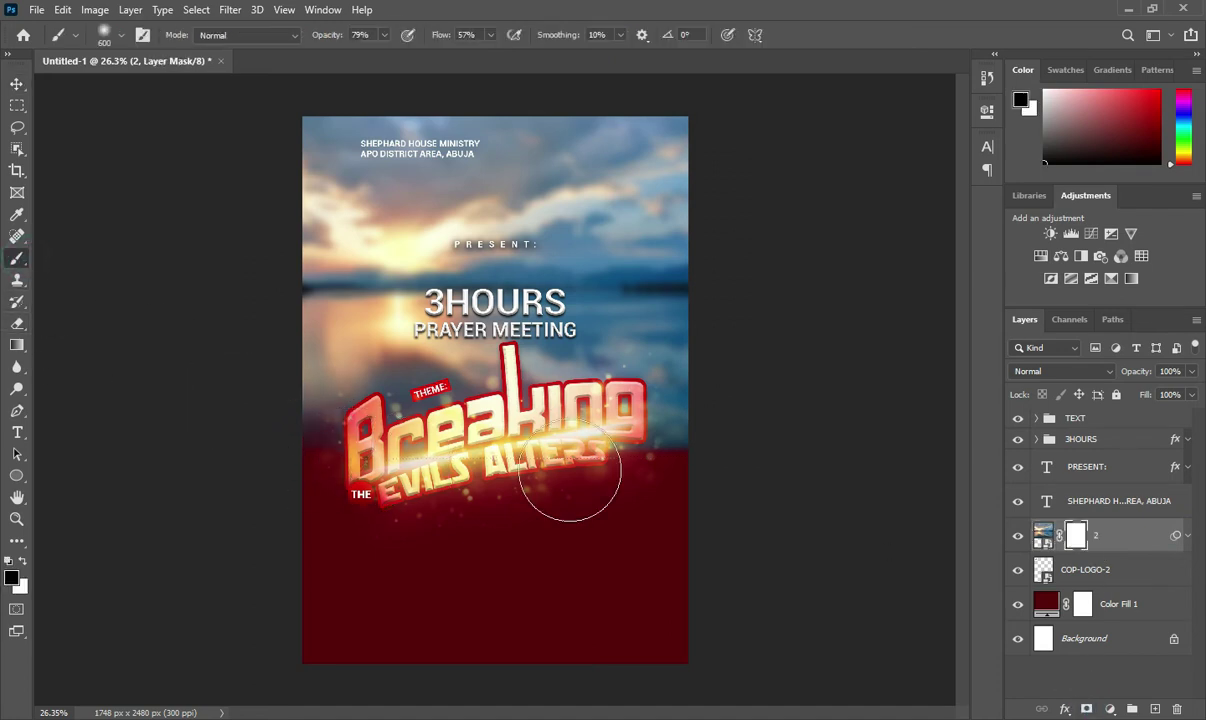
pyautogui.moveTo(318, 35); pyautogui.dragTo(452, 38)
pyautogui.moveTo(319, 470); pyautogui.dragTo(740, 463)
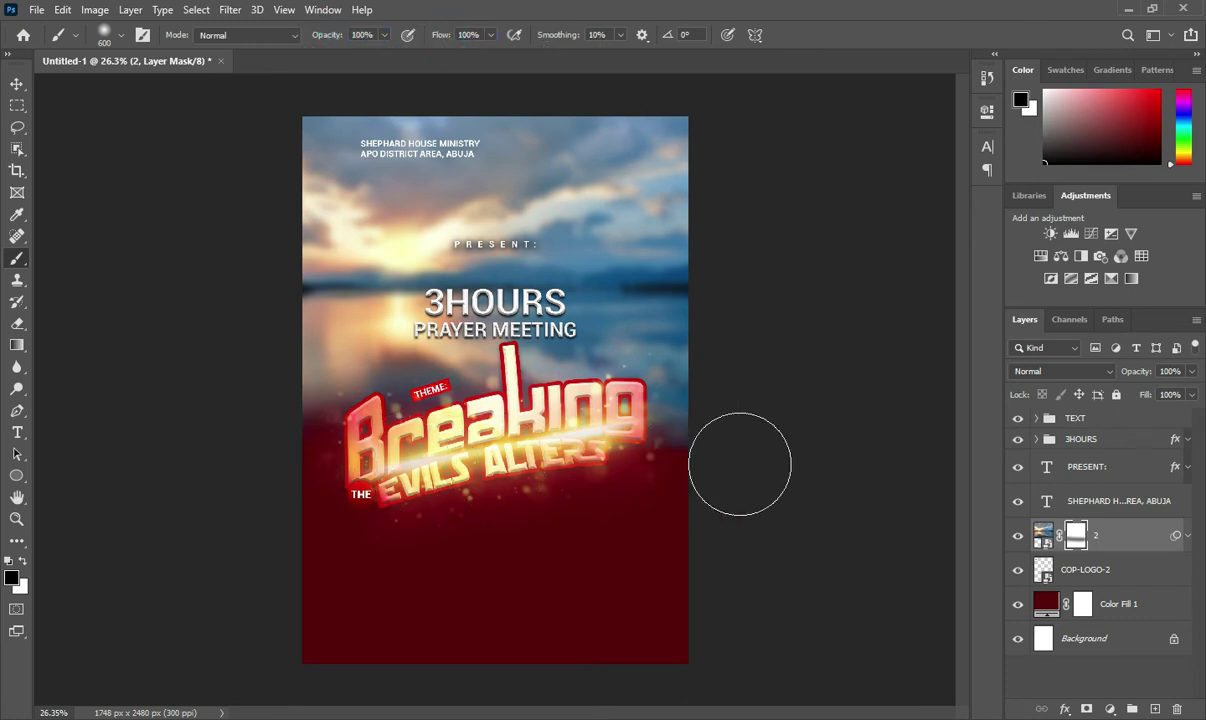
# Set layer 2 to Luminosity blending and drag shattered-glass image 3 into the poster.
pyautogui.click(16, 84)
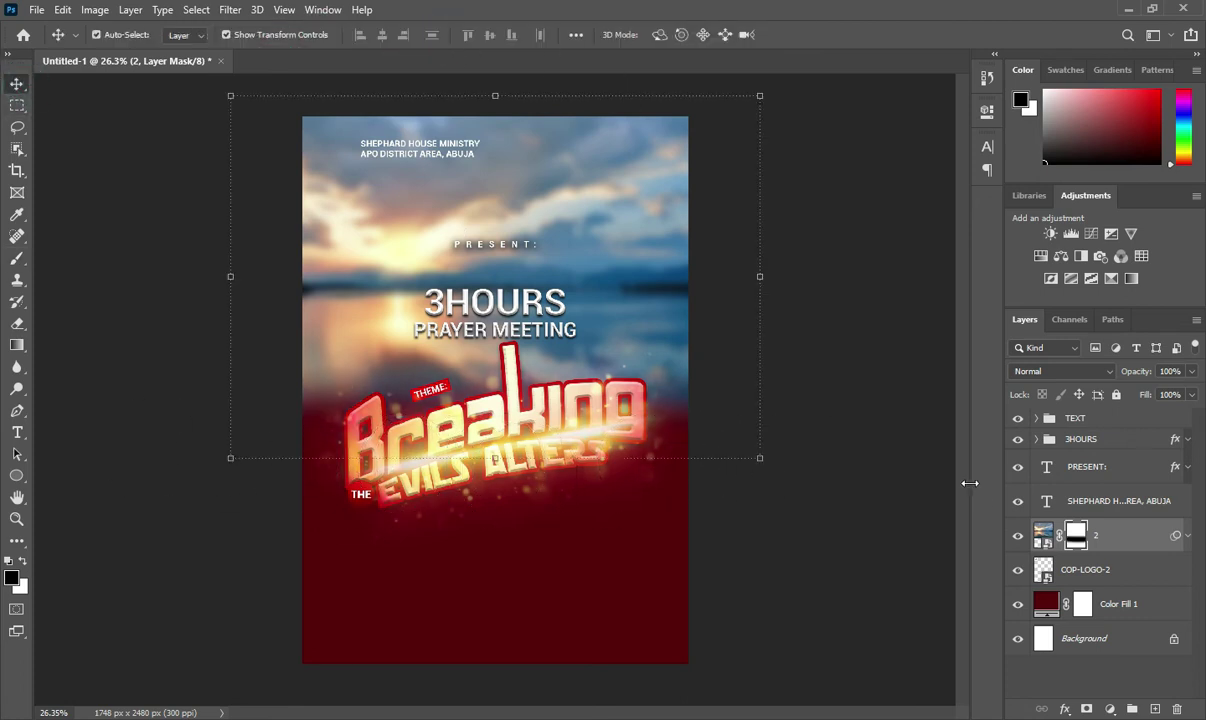
pyautogui.click(1043, 535)
pyautogui.press('x')
pyautogui.click(1053, 372)
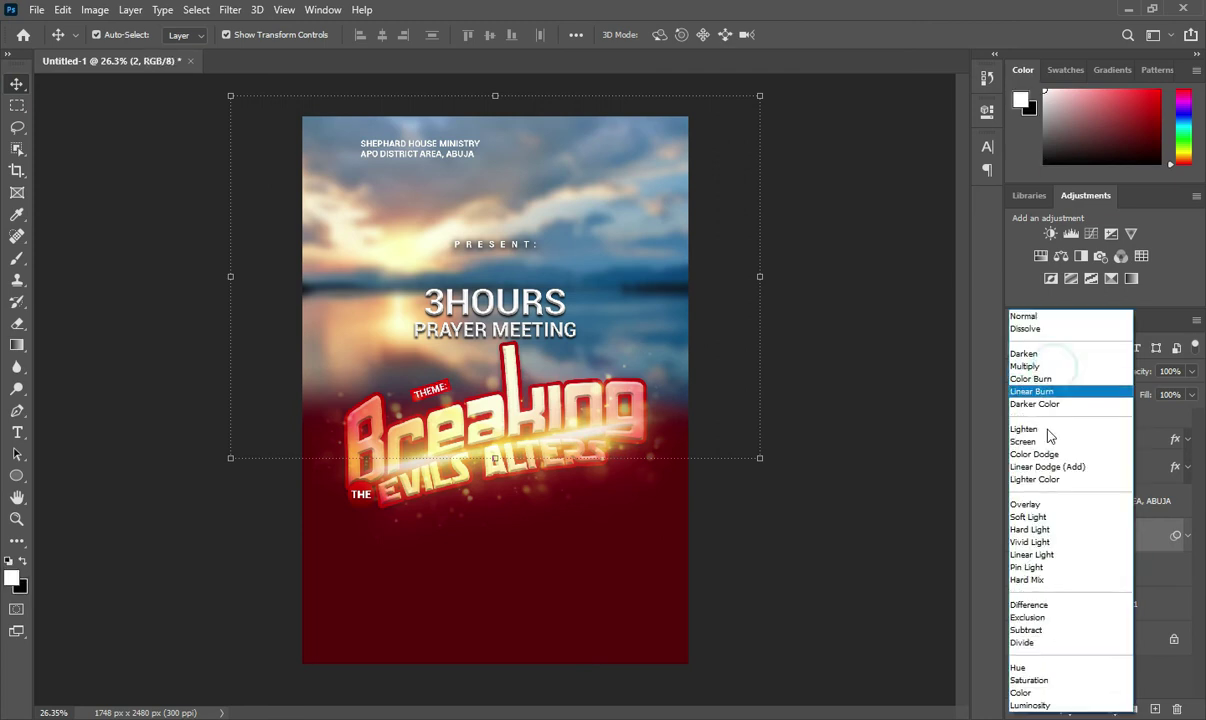
pyautogui.click(1030, 705)
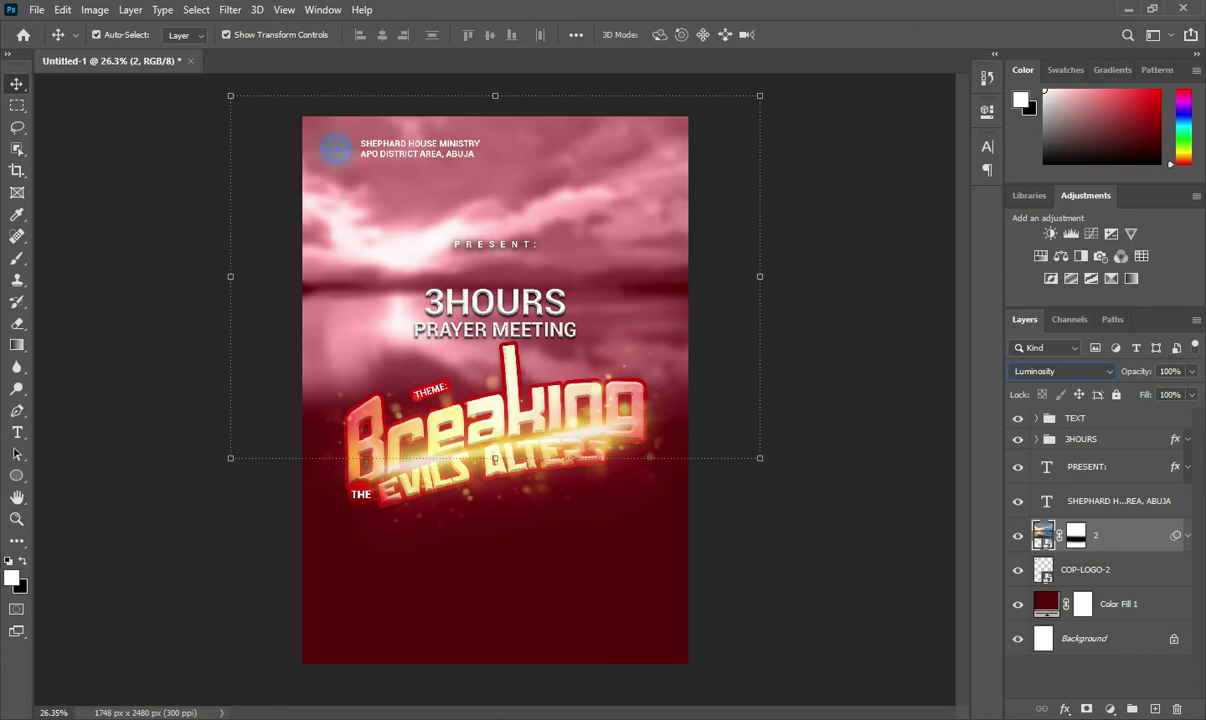
pyautogui.hotkey('alt', 'Tab')
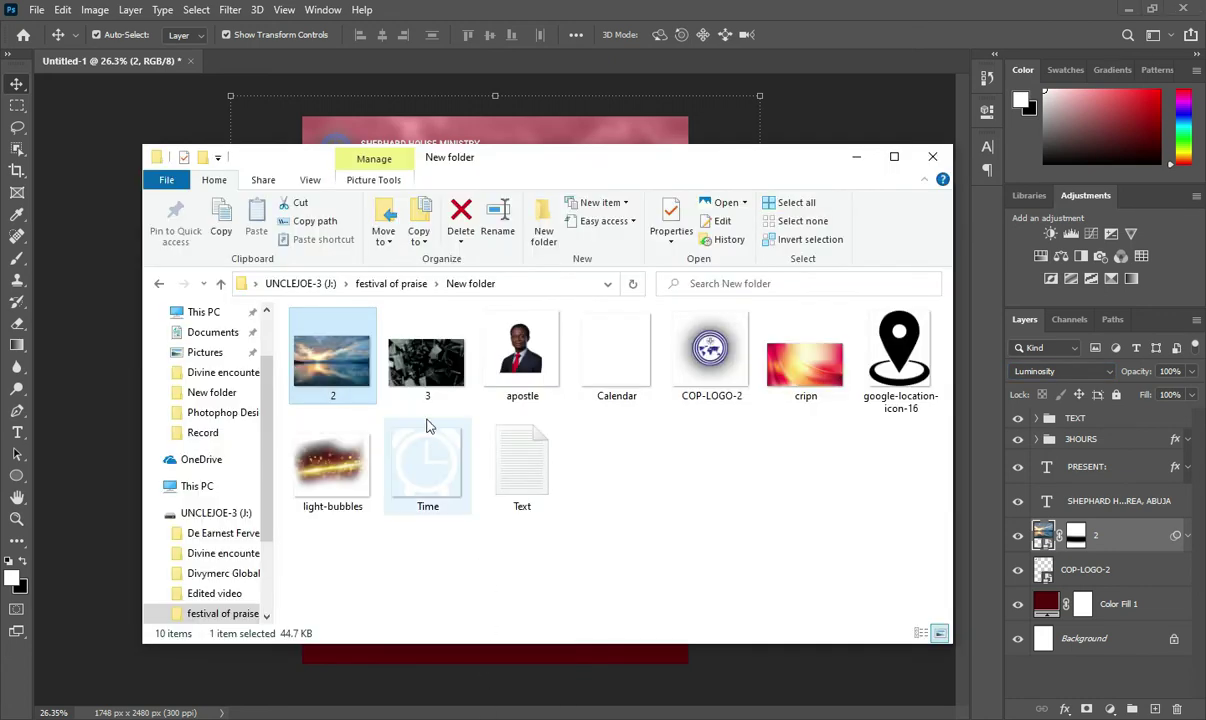
pyautogui.moveTo(426, 360)
pyautogui.mouseDown()
pyautogui.moveTo(734, 686)
pyautogui.moveTo(530, 330)
pyautogui.moveTo(530, 165)
pyautogui.mouseUp()
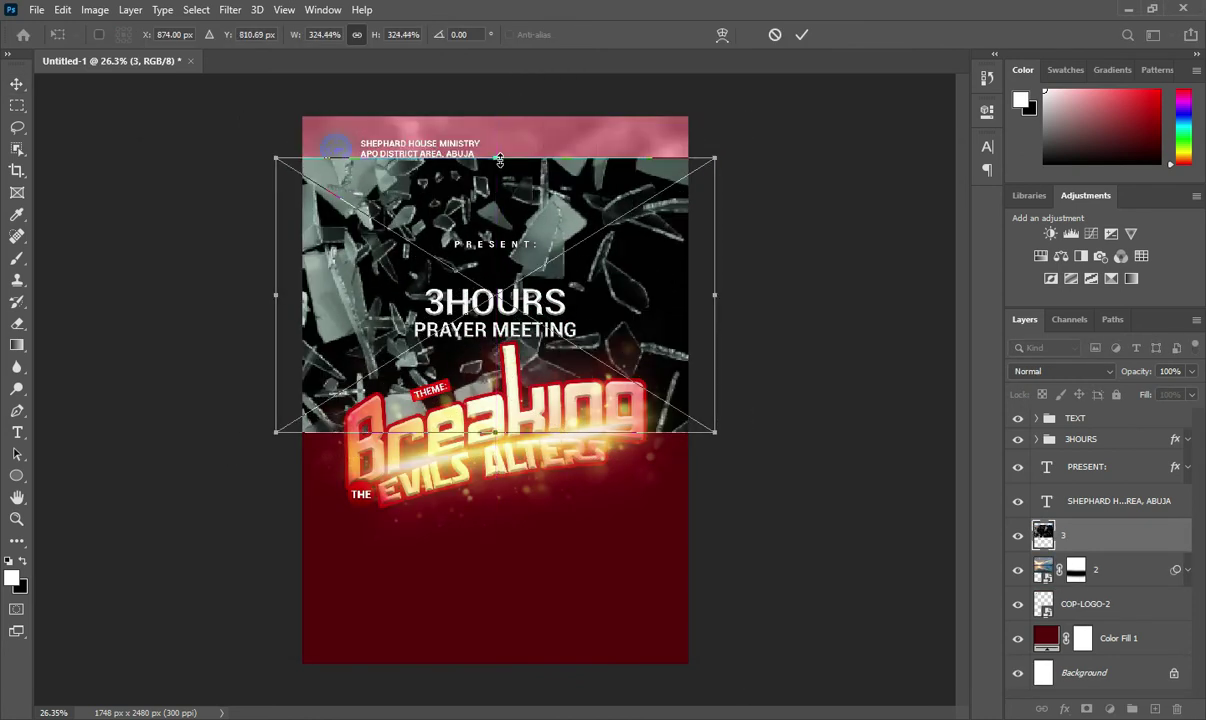
# Enlarge the shattered-glass image to about 374%, shift it right, and add a layer mask.
pyautogui.moveTo(530, 165); pyautogui.dragTo(500, 122)
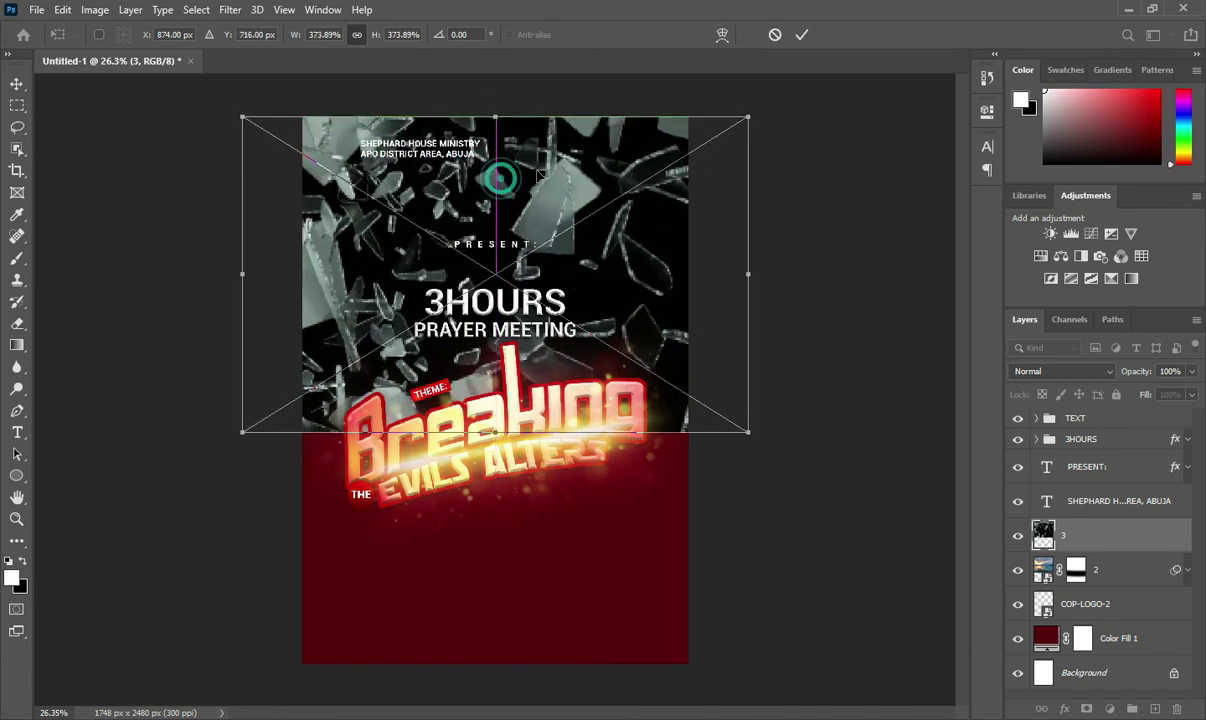
pyautogui.moveTo(500, 179)
pyautogui.mouseDown()
pyautogui.moveTo(574, 177)
pyautogui.moveTo(592, 210)
pyautogui.moveTo(590, 160)
pyautogui.mouseUp()
pyautogui.click(802, 34)
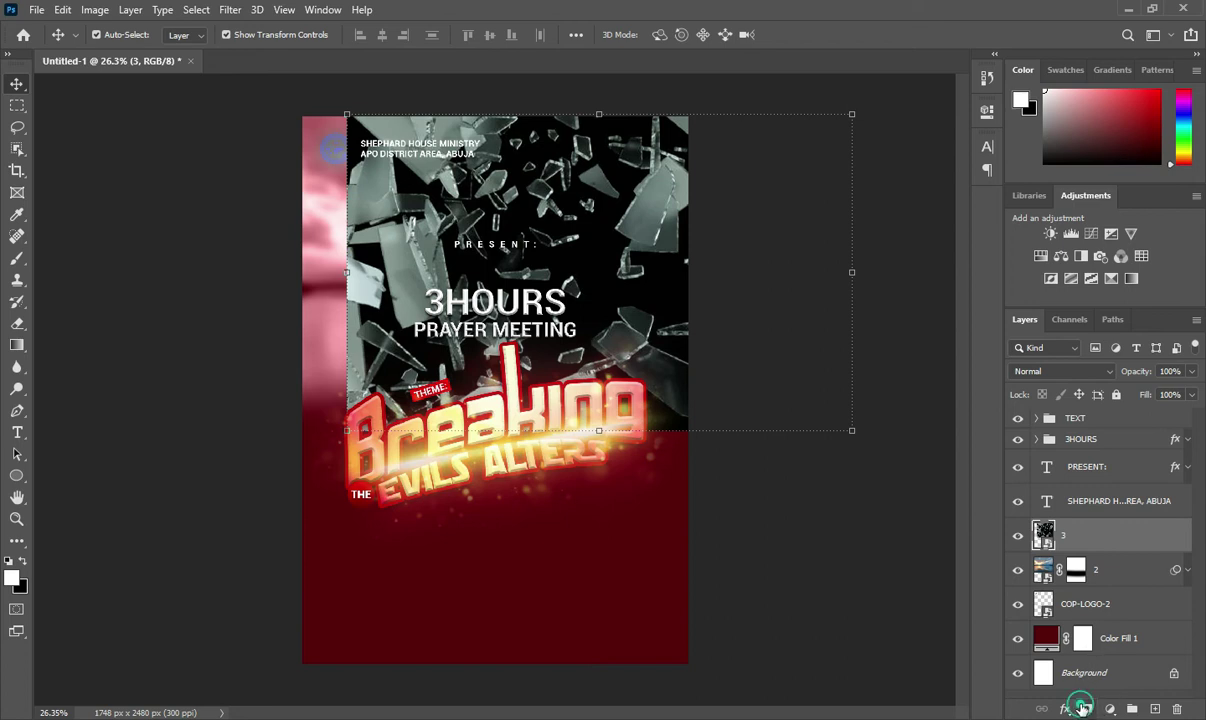
pyautogui.click(1087, 708)
# Set up a gradient that fades to transparent.
pyautogui.click(17, 344)
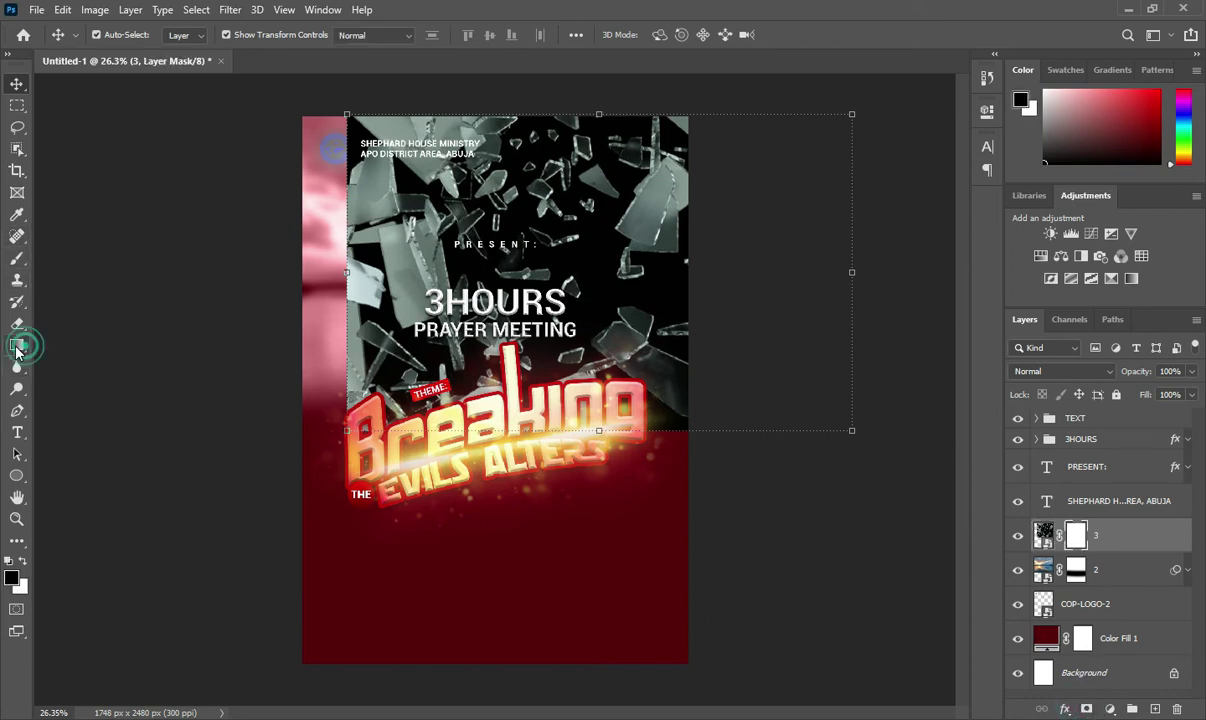
pyautogui.click(108, 36)
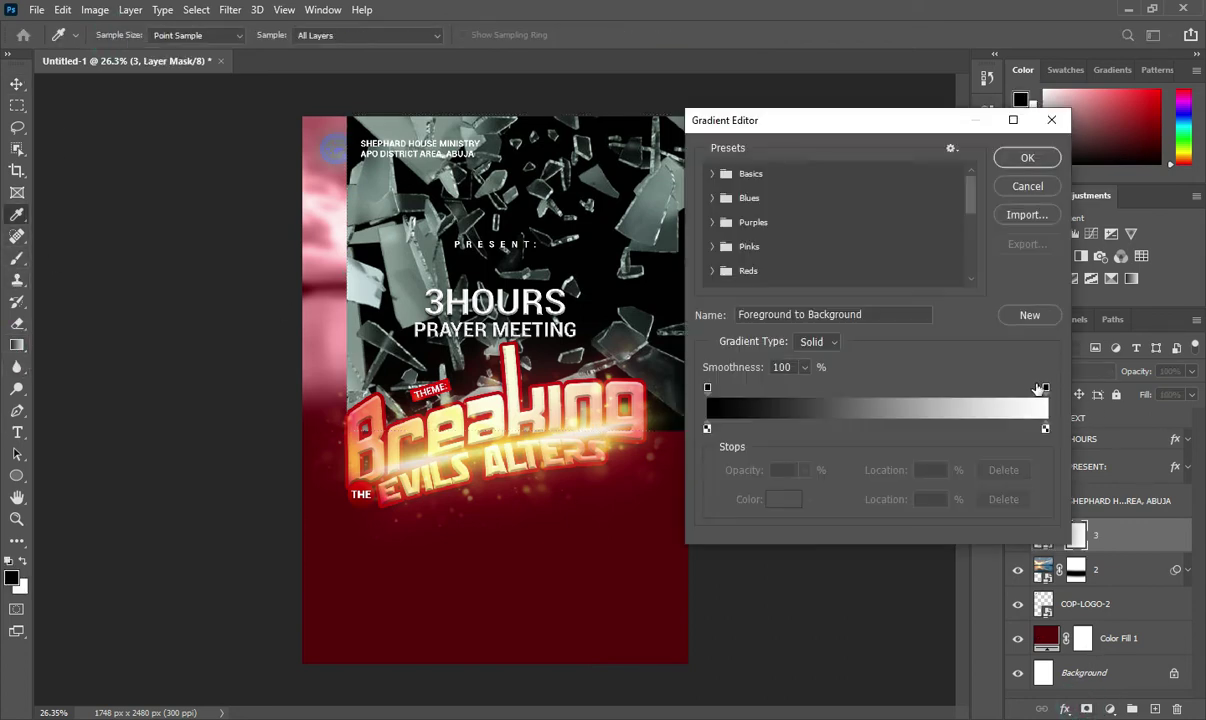
pyautogui.click(1045, 388)
pyautogui.moveTo(750, 473); pyautogui.dragTo(552, 446)
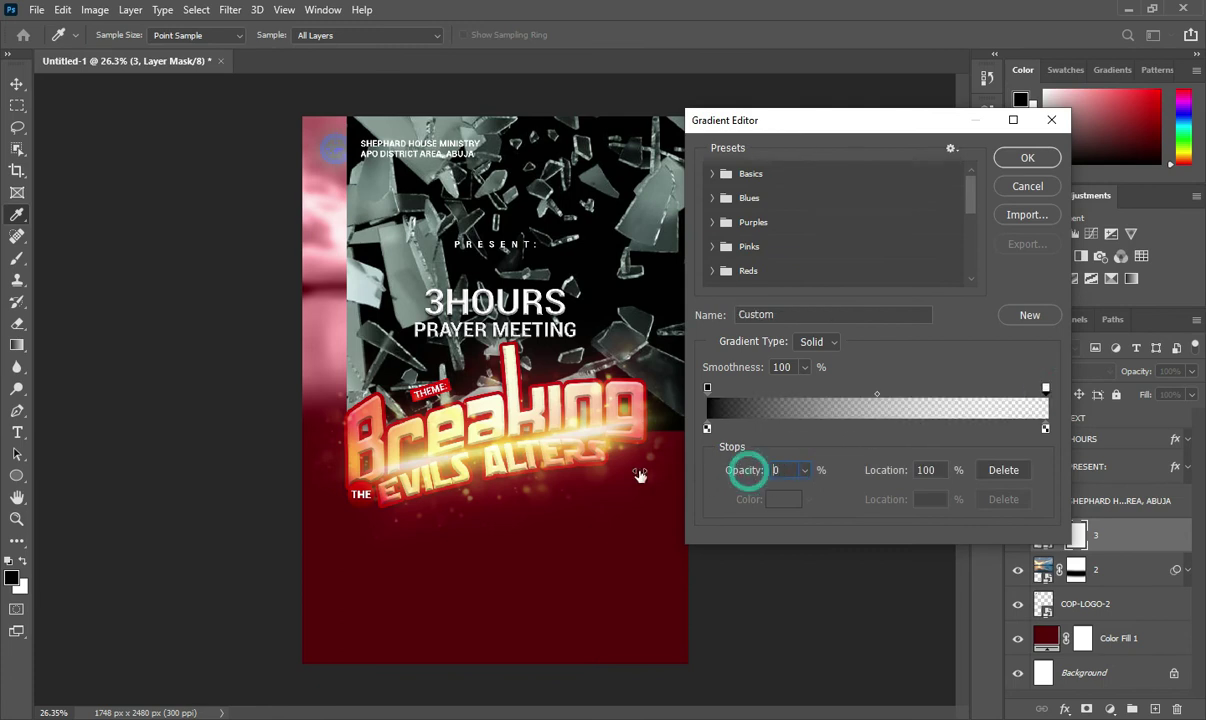
pyautogui.click(1027, 158)
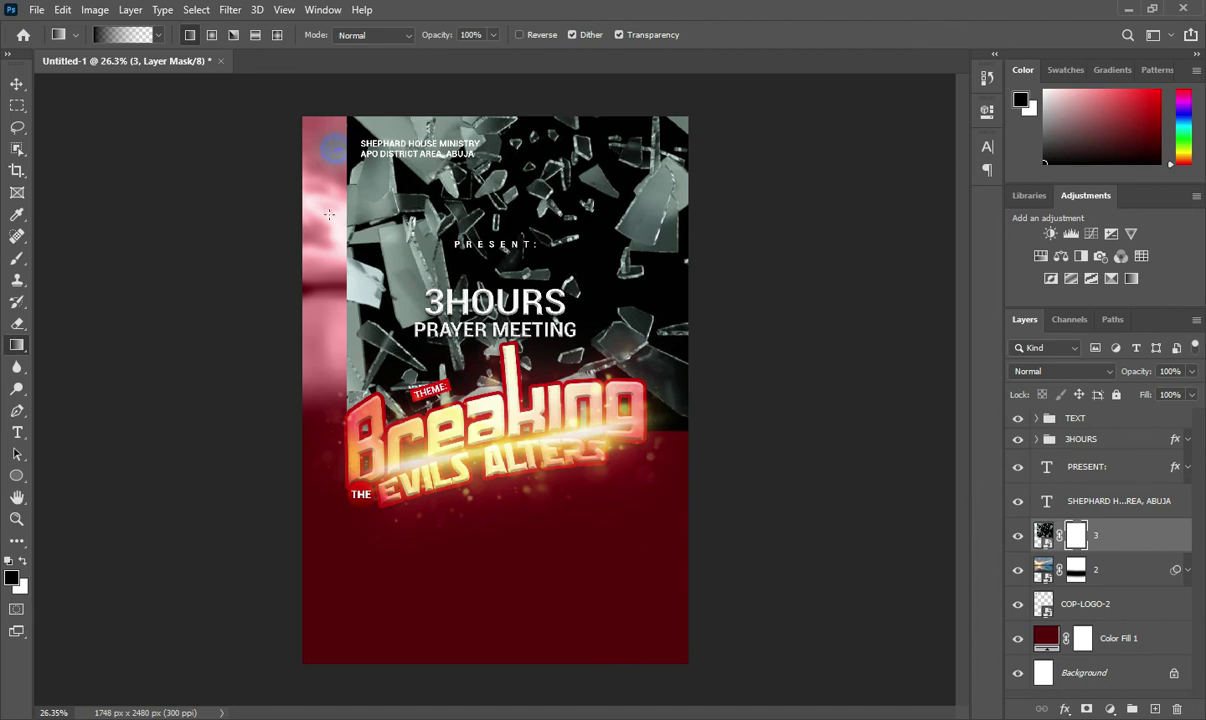
# Draw Multiply gradients on layer 3's mask fading the pink strip and image bottom.
pyautogui.moveTo(280, 208)
pyautogui.mouseDown()
pyautogui.moveTo(456, 222)
pyautogui.moveTo(442, 225)
pyautogui.mouseUp()
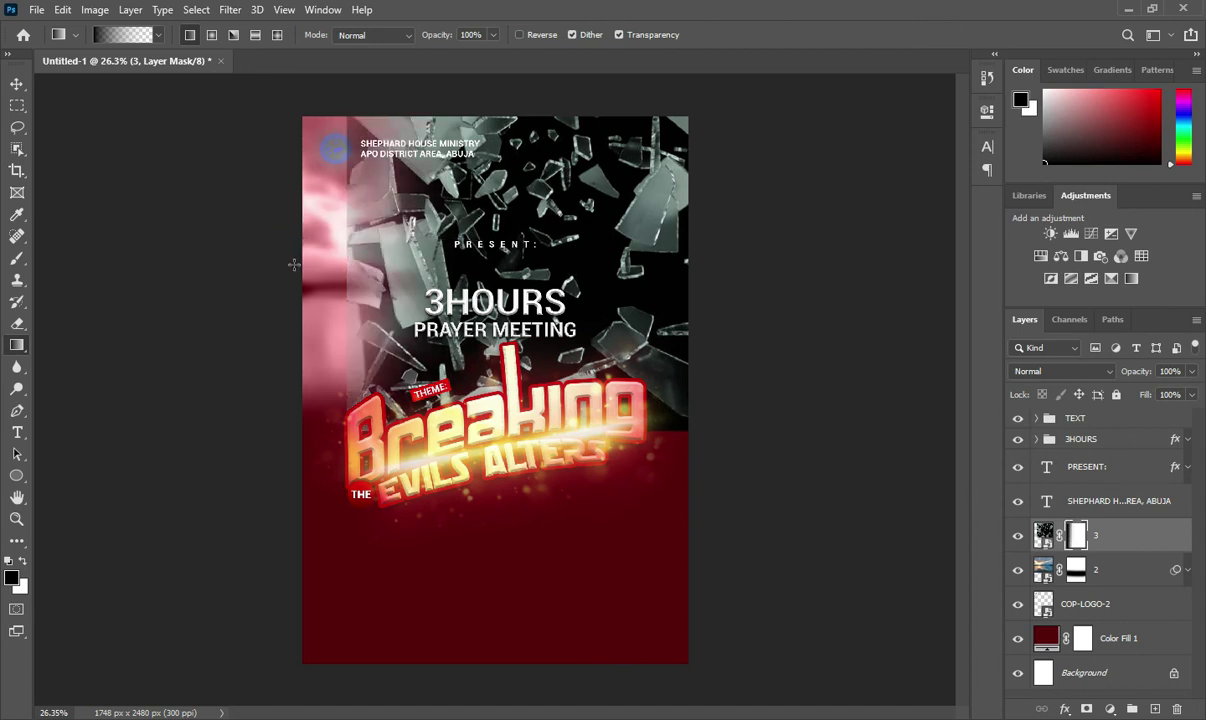
pyautogui.moveTo(265, 245); pyautogui.dragTo(376, 250)
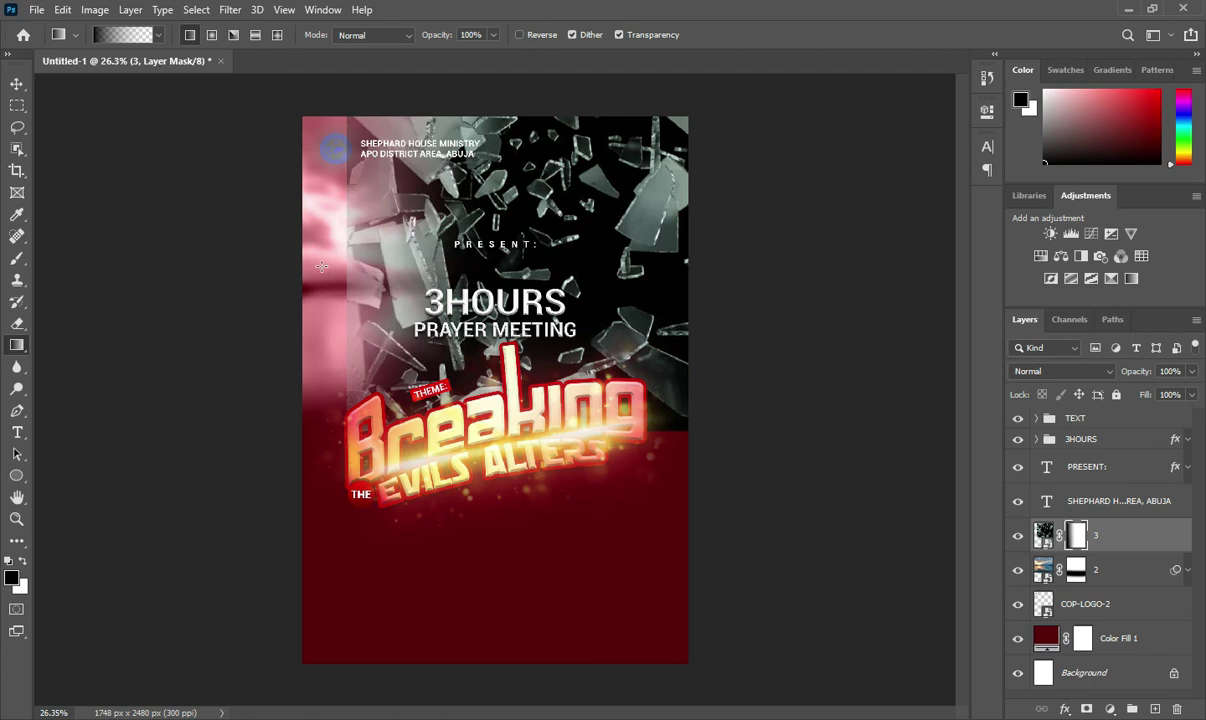
pyautogui.click(362, 35)
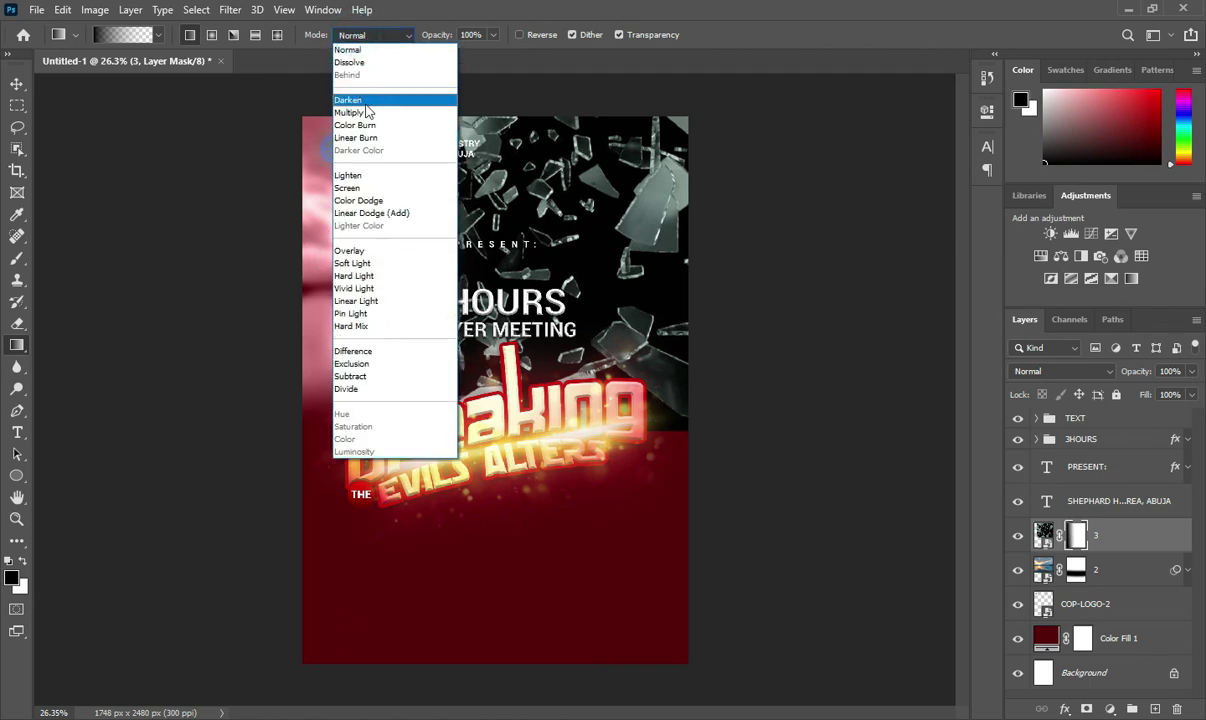
pyautogui.click(367, 112)
pyautogui.moveTo(293, 275); pyautogui.dragTo(364, 275)
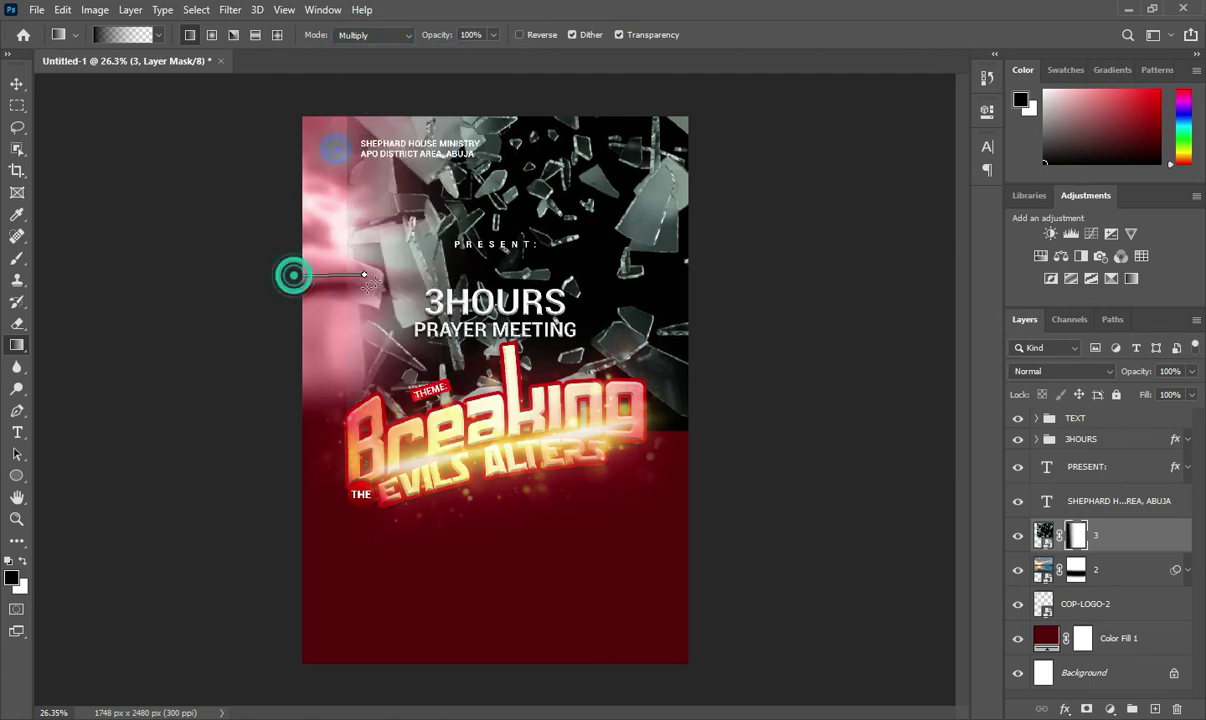
pyautogui.moveTo(625, 318)
pyautogui.mouseDown()
pyautogui.moveTo(625, 478)
pyautogui.moveTo(318, 439)
pyautogui.mouseUp()
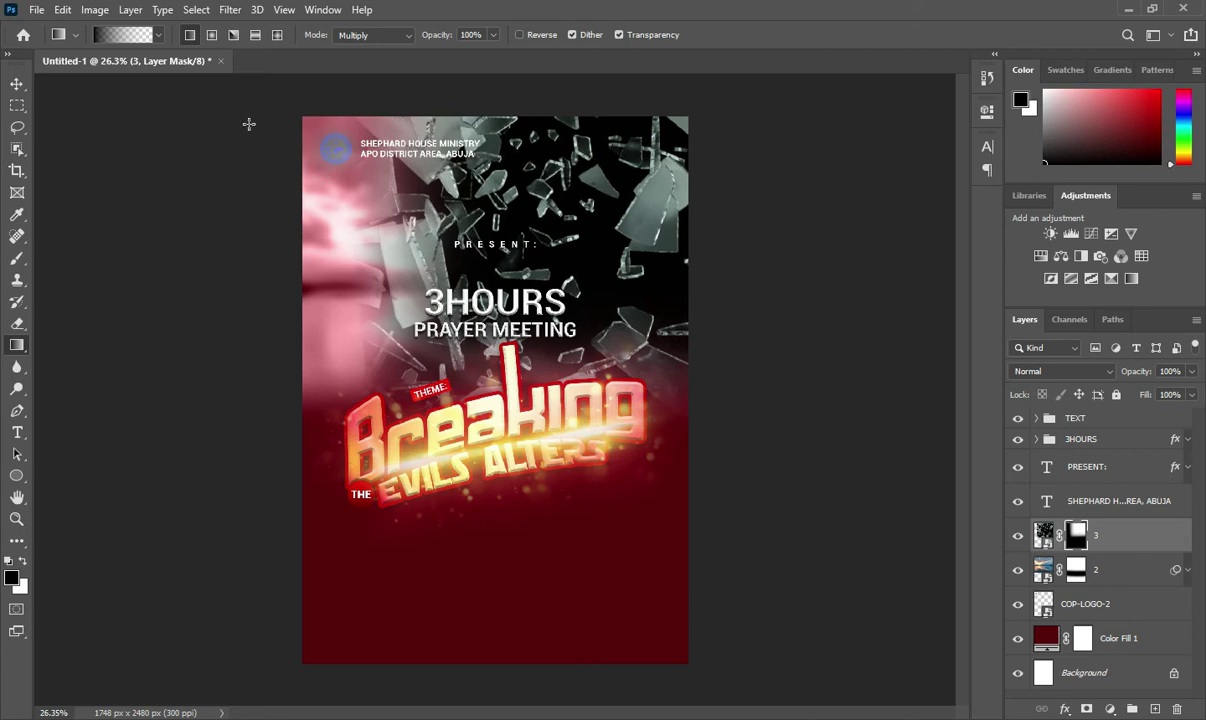
# Set layer 3 to Overlay blending at 64% opacity.
pyautogui.click(16, 84)
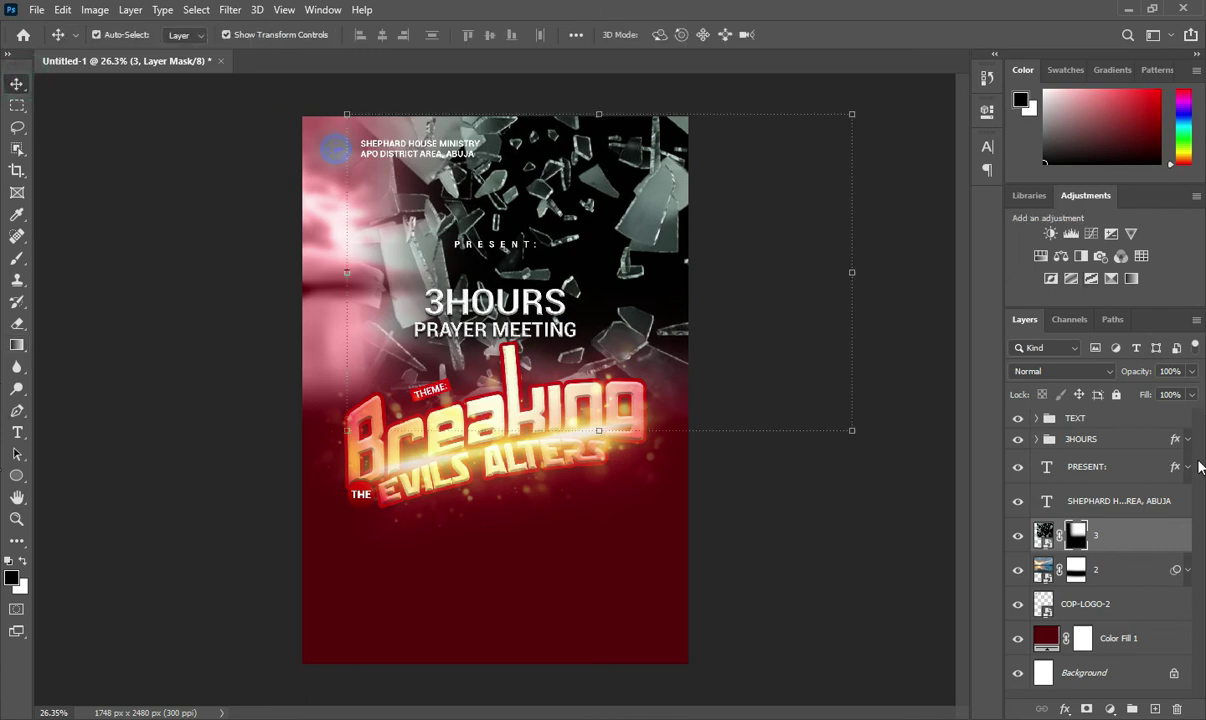
pyautogui.click(1060, 371)
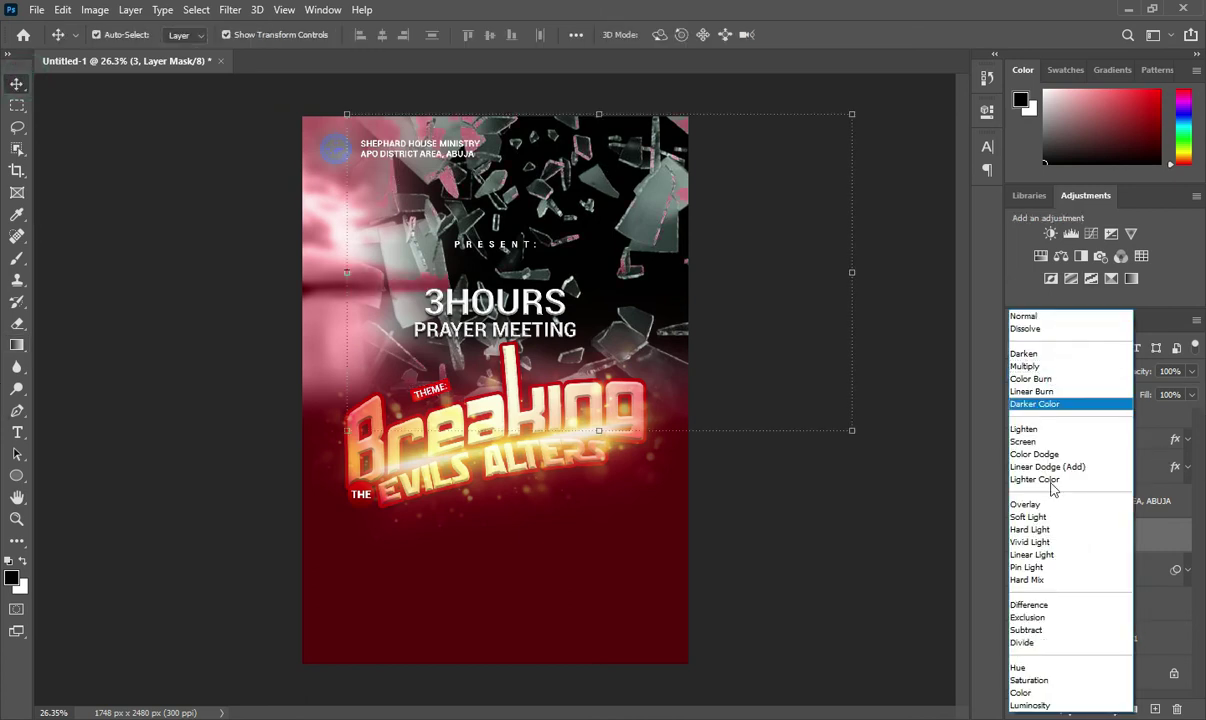
pyautogui.click(1045, 507)
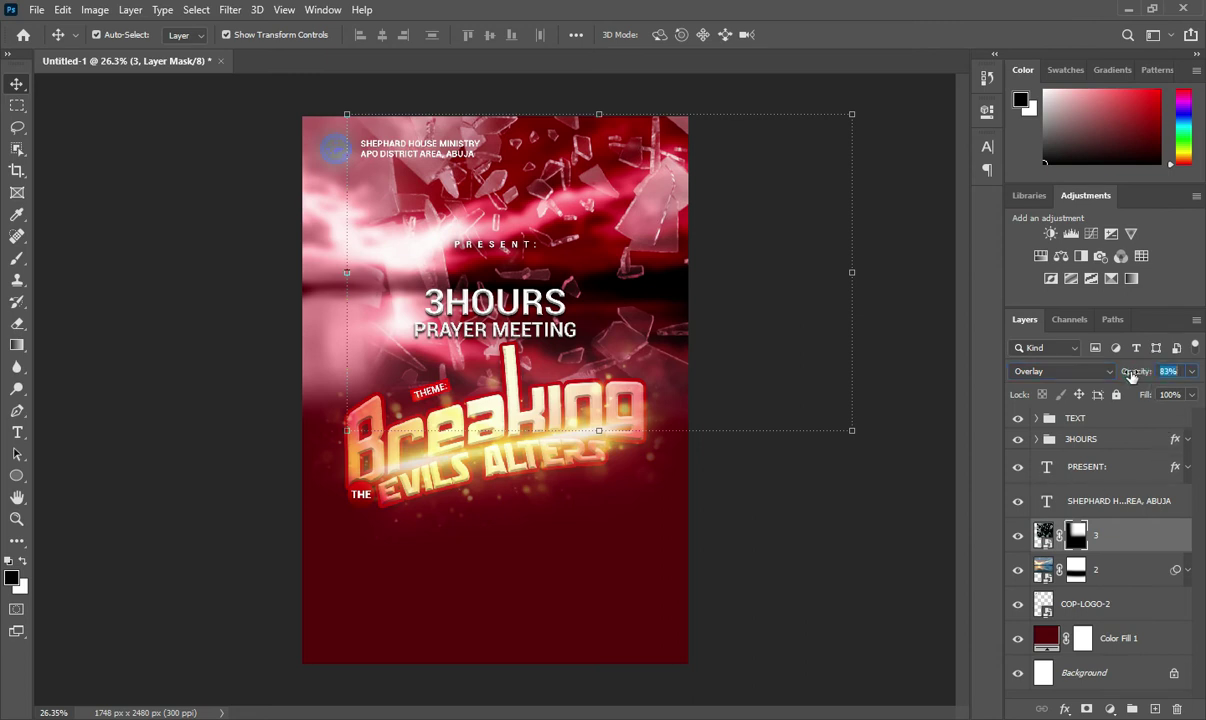
pyautogui.moveTo(1146, 373); pyautogui.dragTo(1122, 375)
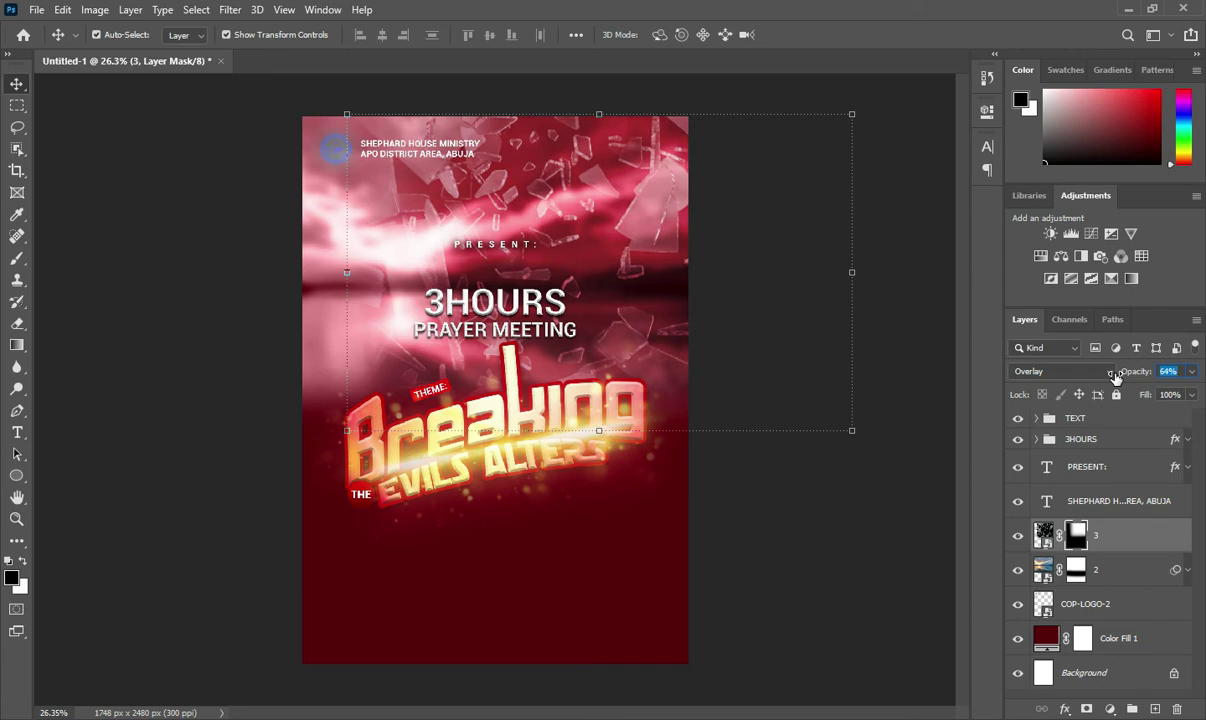
pyautogui.click(834, 552)
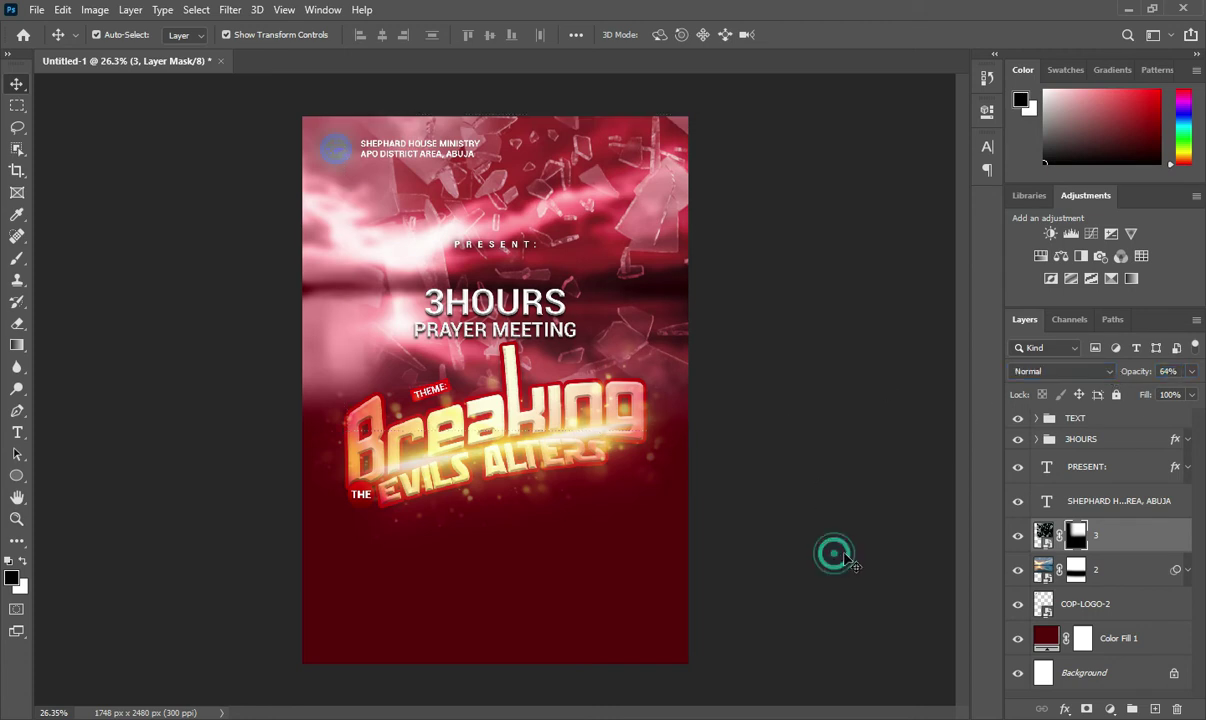
# Move COP-LOGO-2 above layer 3 and hide the logo and top text layers.
pyautogui.moveTo(1095, 606); pyautogui.dragTo(1095, 518)
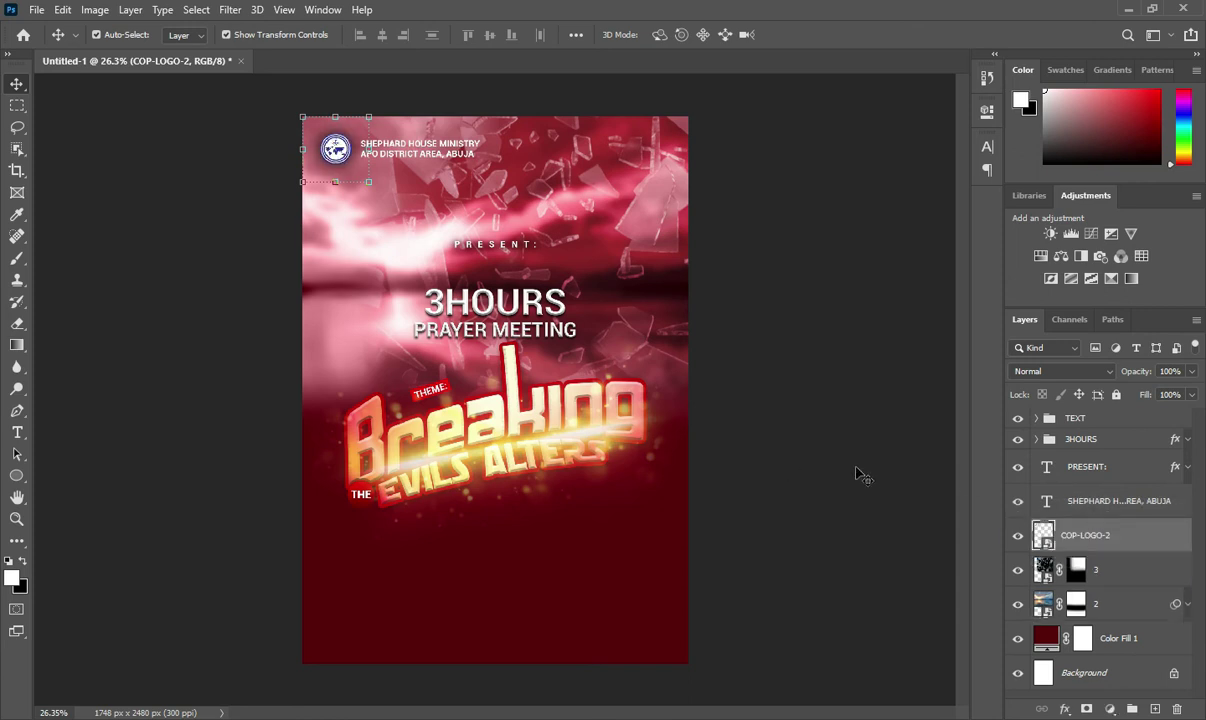
pyautogui.click(1127, 575)
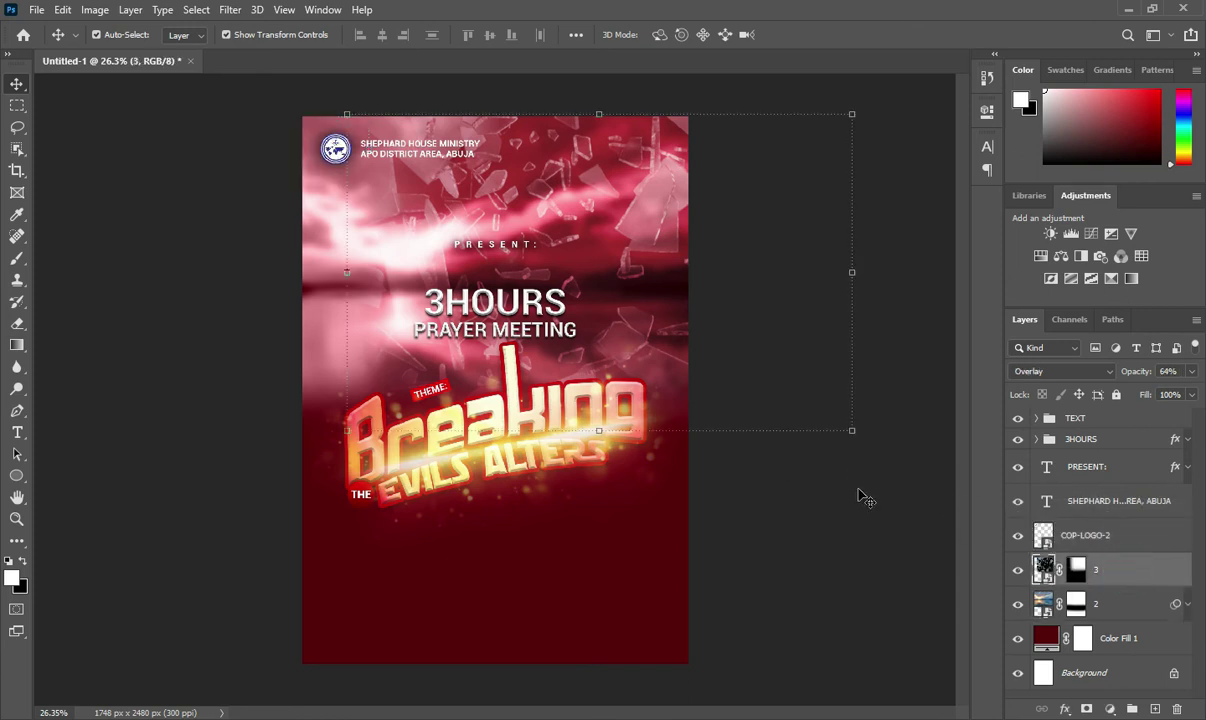
pyautogui.click(815, 465)
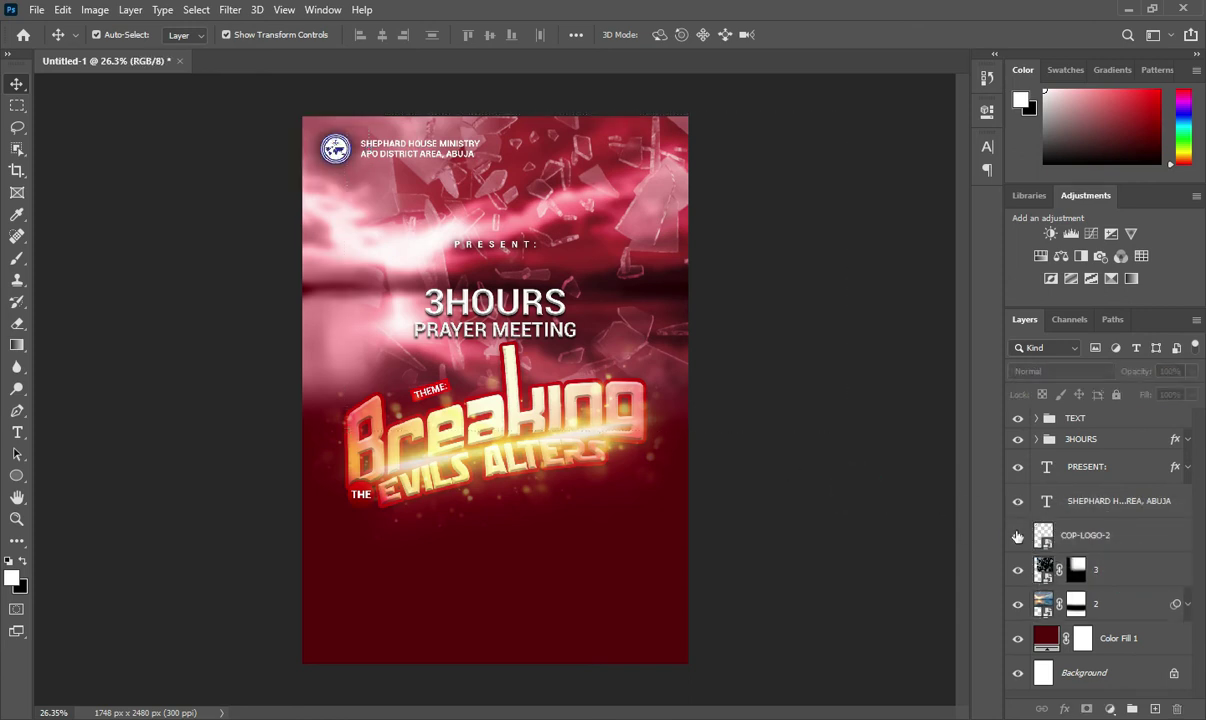
pyautogui.moveTo(1018, 537); pyautogui.dragTo(1016, 425)
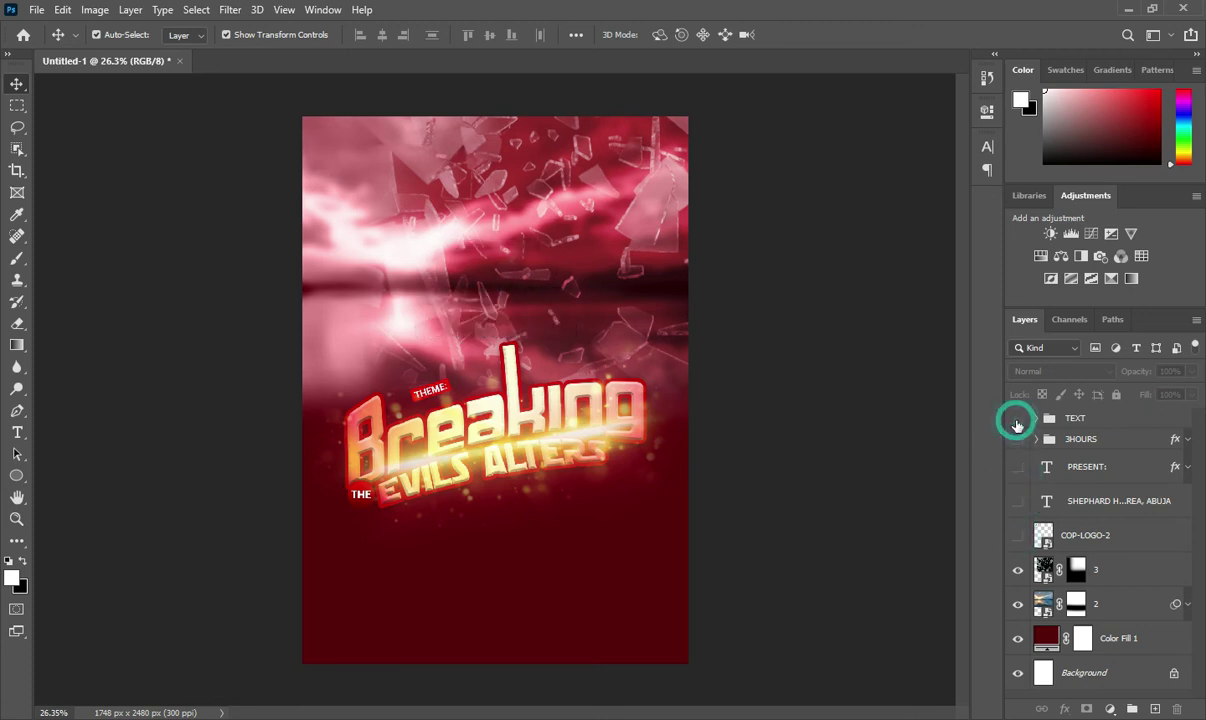
# Show 3HOURS again and move hidden PRESENT, ministry-name and COP-LOGO-2 layers to the top.
pyautogui.click(1016, 423)
pyautogui.click(1018, 441)
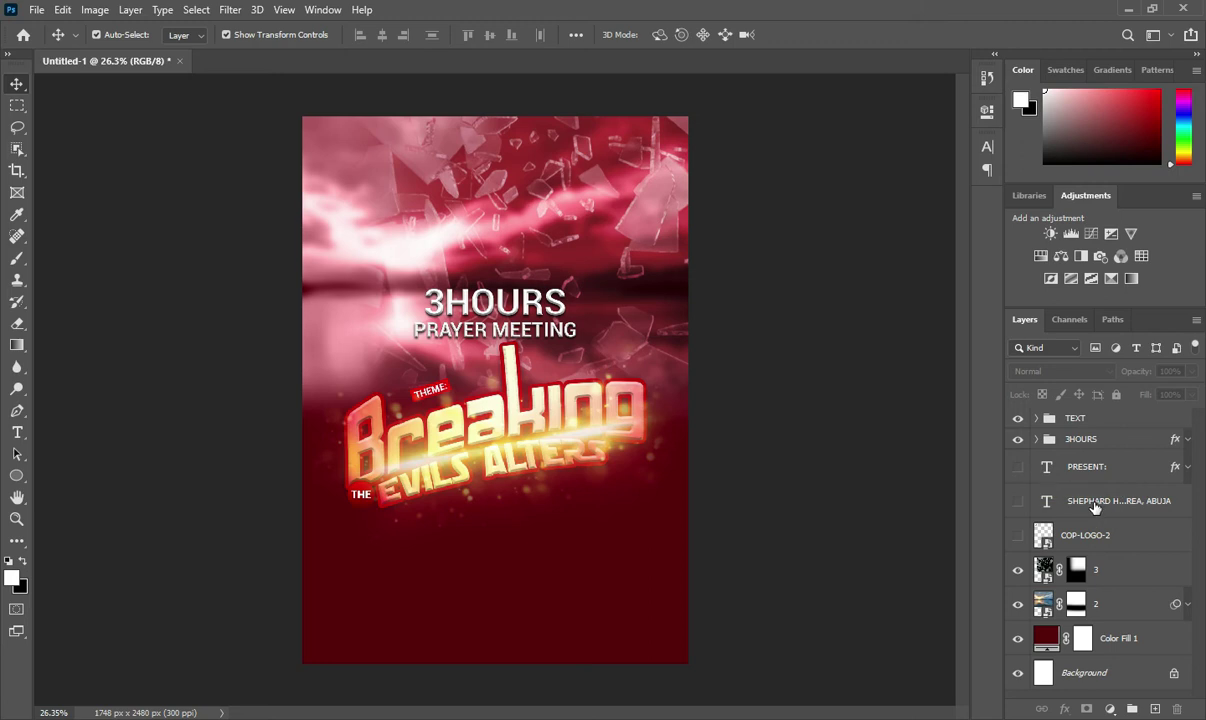
pyautogui.click(1097, 540)
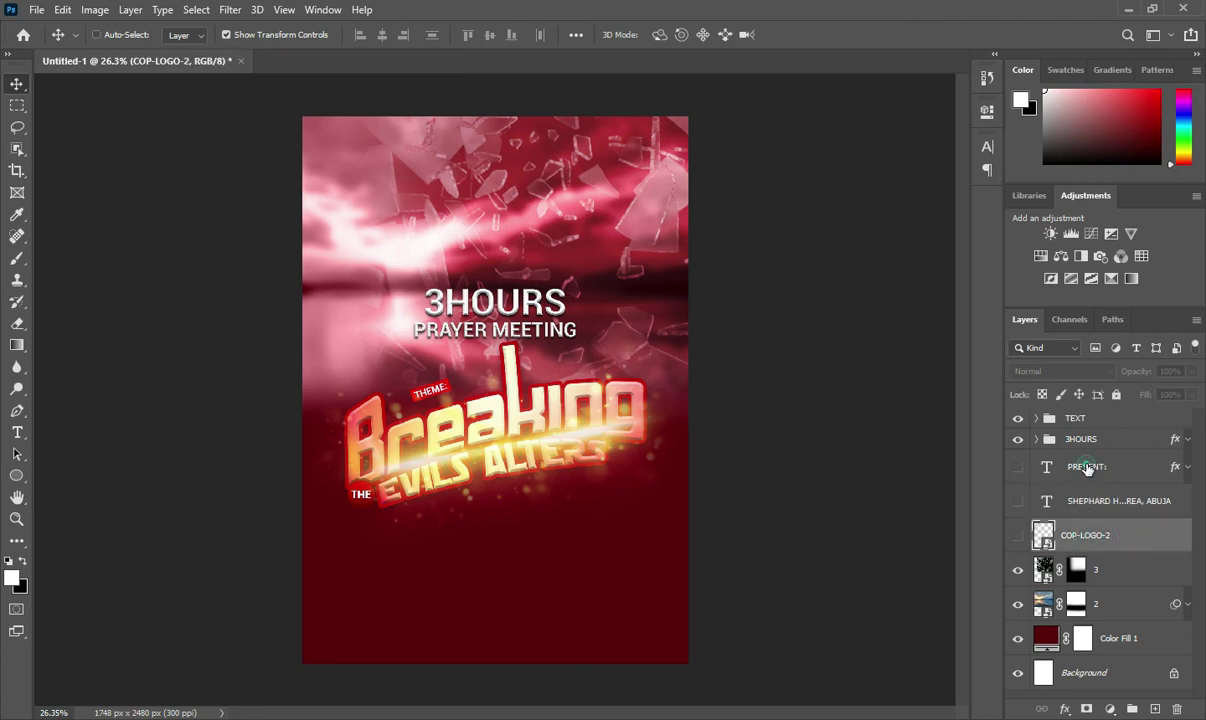
pyautogui.keyDown('shift'); pyautogui.click(1087, 469); pyautogui.keyUp('shift')
pyautogui.moveTo(1090, 491)
pyautogui.mouseDown()
pyautogui.moveTo(1080, 413)
pyautogui.moveTo(1072, 440)
pyautogui.mouseUp()
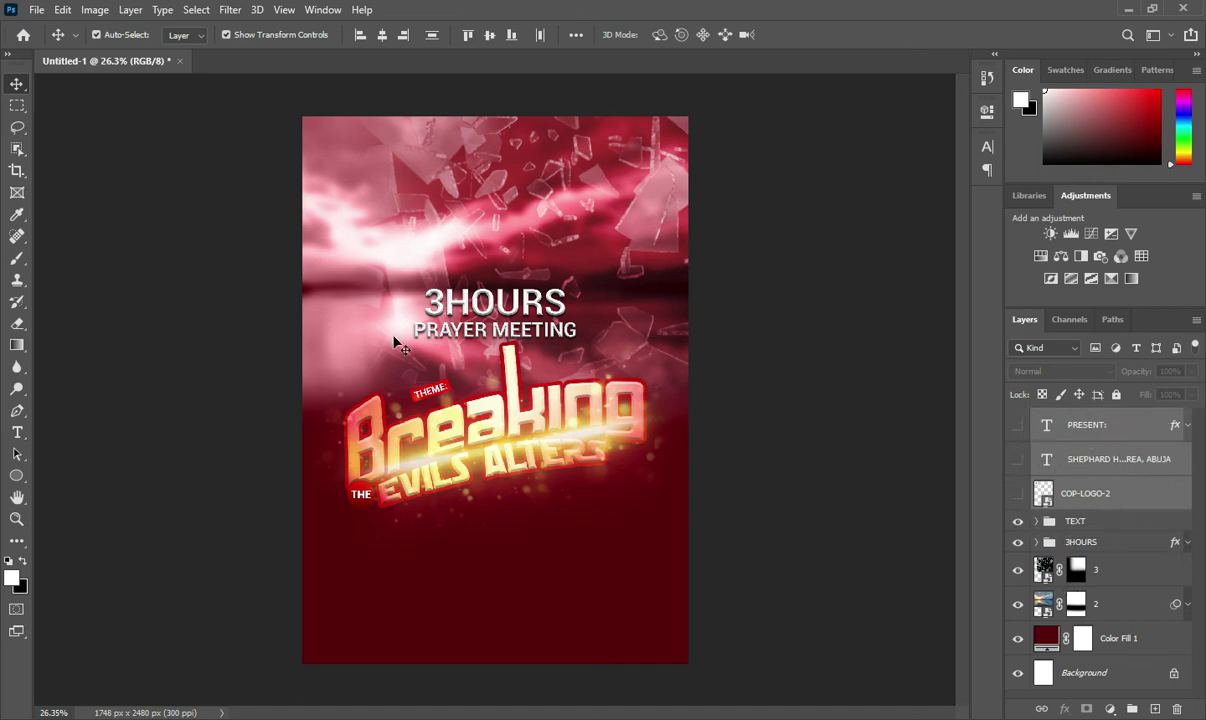
pyautogui.click(1076, 521)
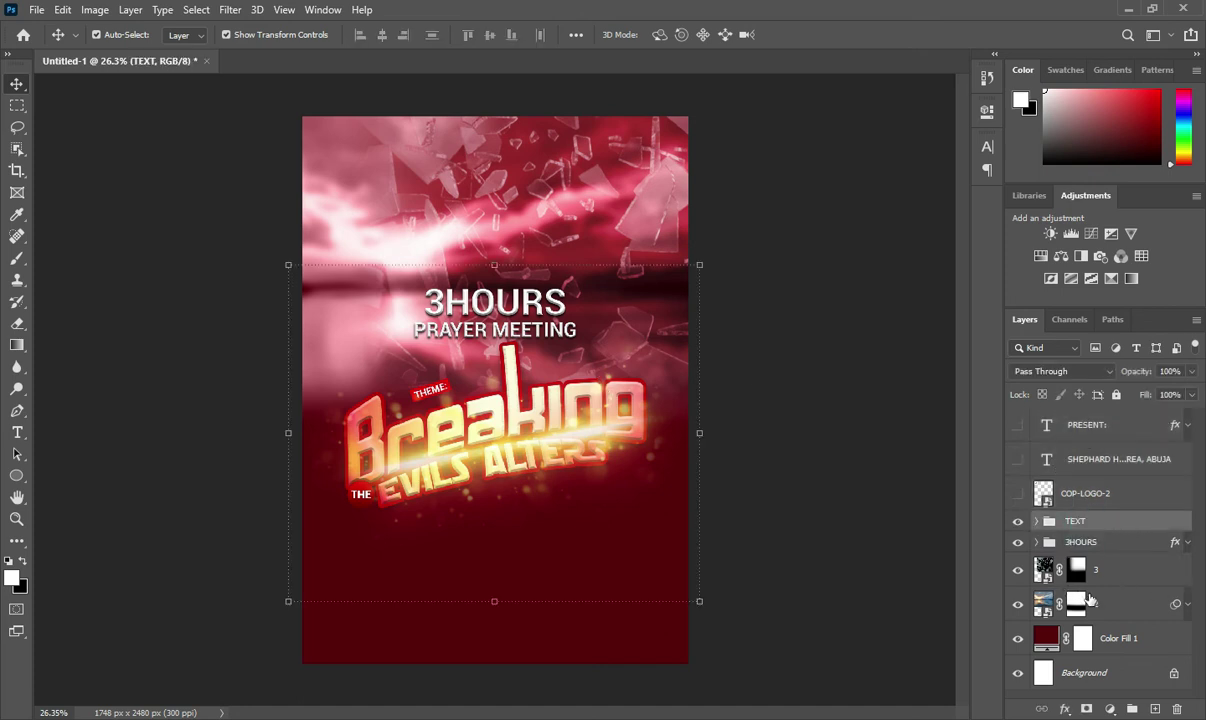
pyautogui.click(856, 572)
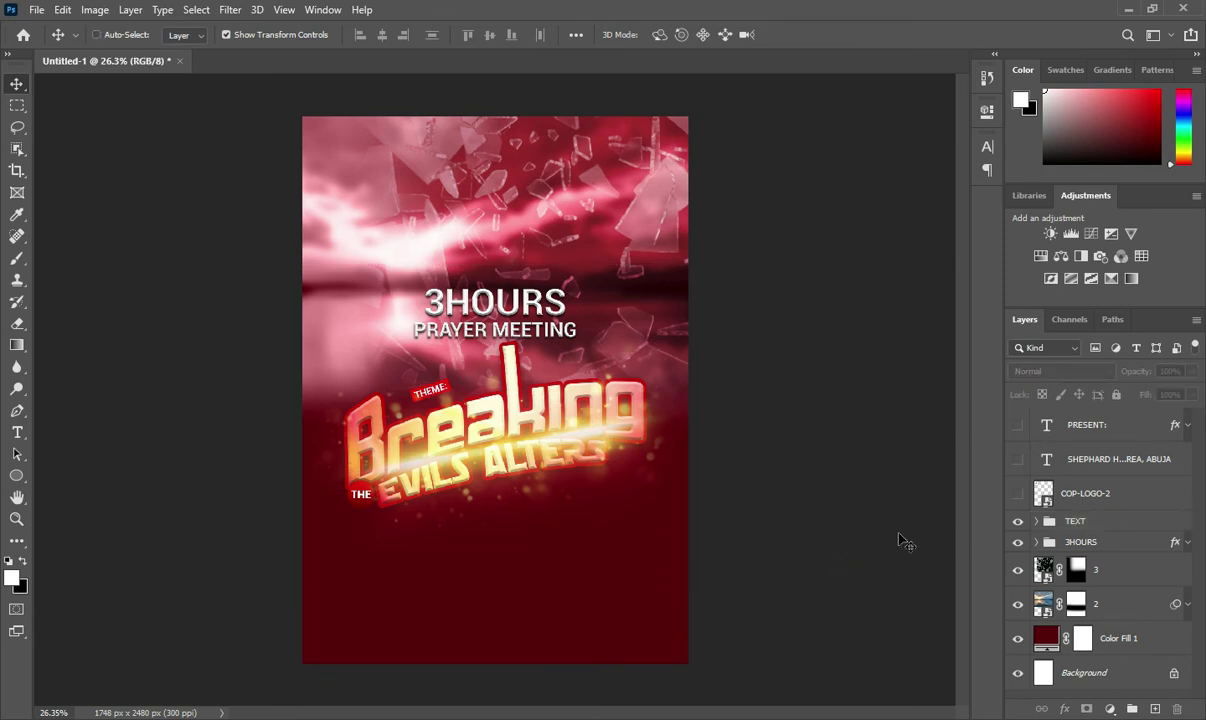
# Stamp all visible layers into a merged Layer 1 and inspect it on the canvas.
pyautogui.hotkey('ctrl', 'shift', 'alt', 'e')
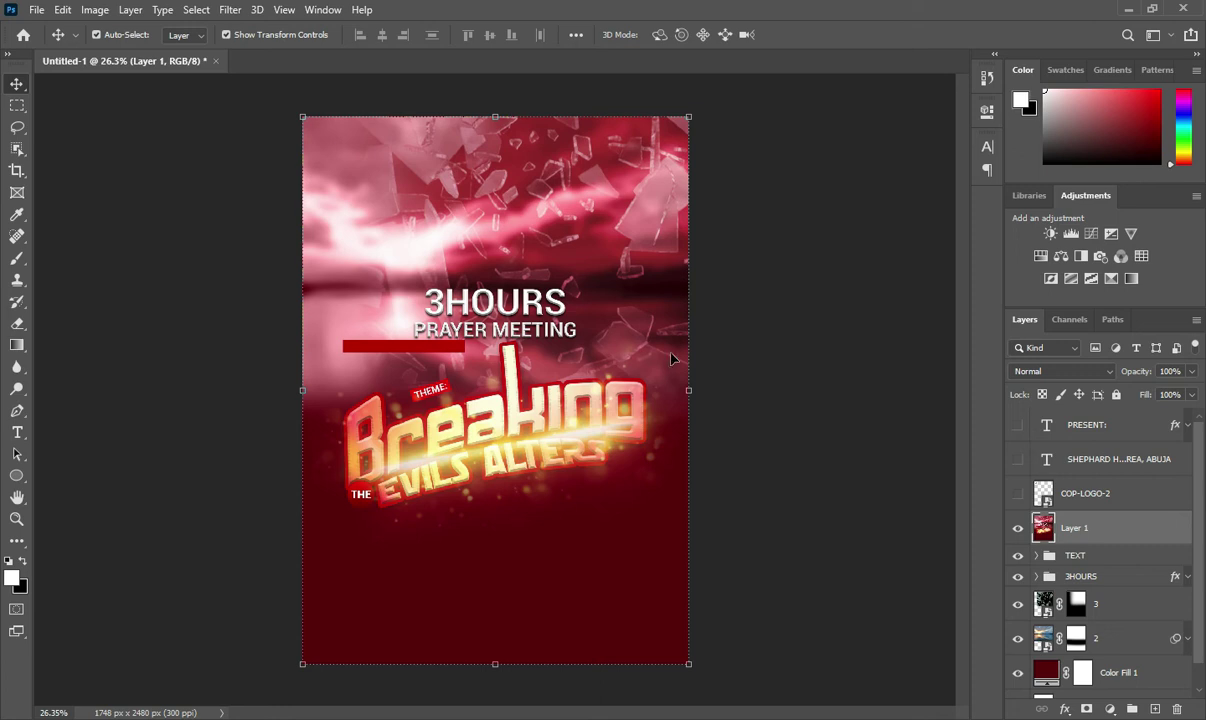
pyautogui.click(738, 364)
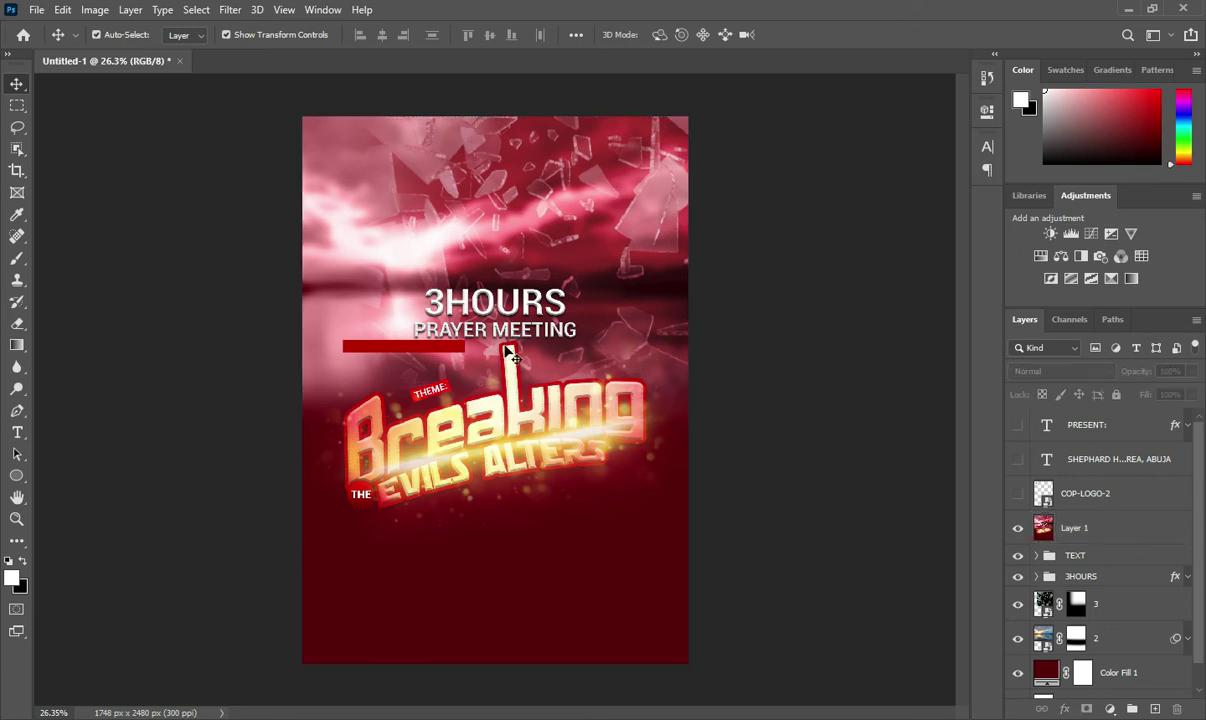
pyautogui.click(448, 342)
pyautogui.click(738, 345)
pyautogui.keyDown('alt'); pyautogui.scroll(2, 460, 350); pyautogui.keyUp('alt')
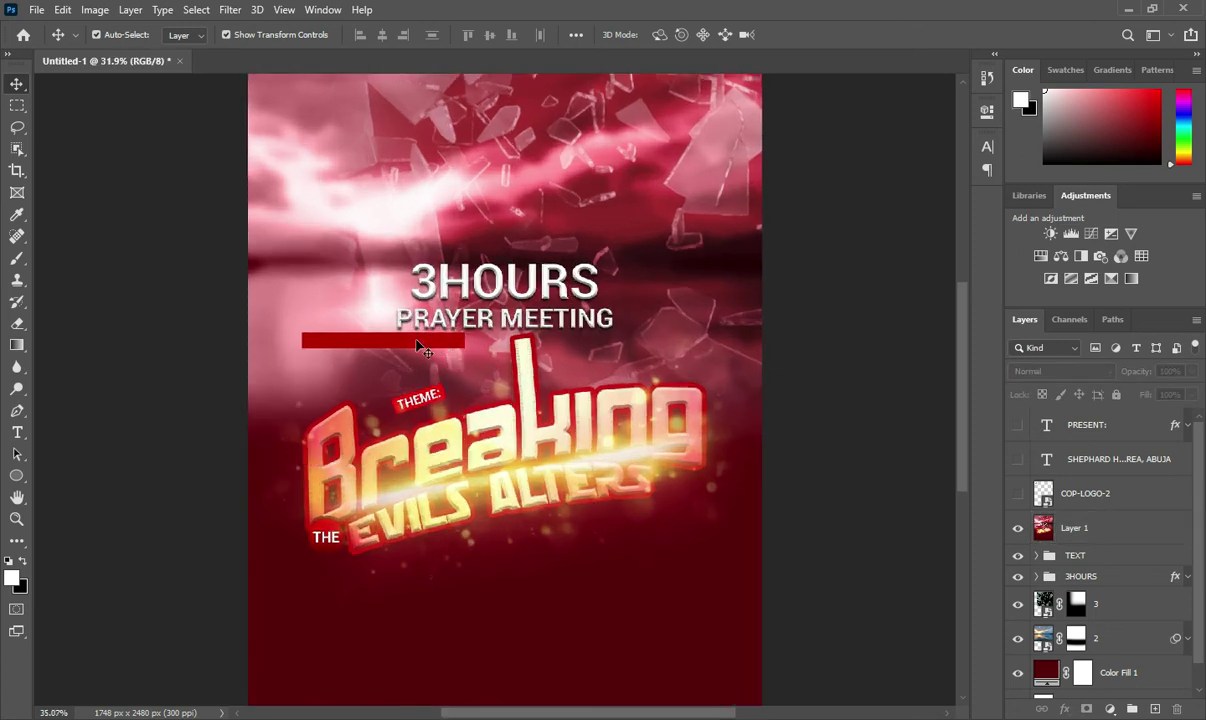
pyautogui.scroll(3, 420, 345)
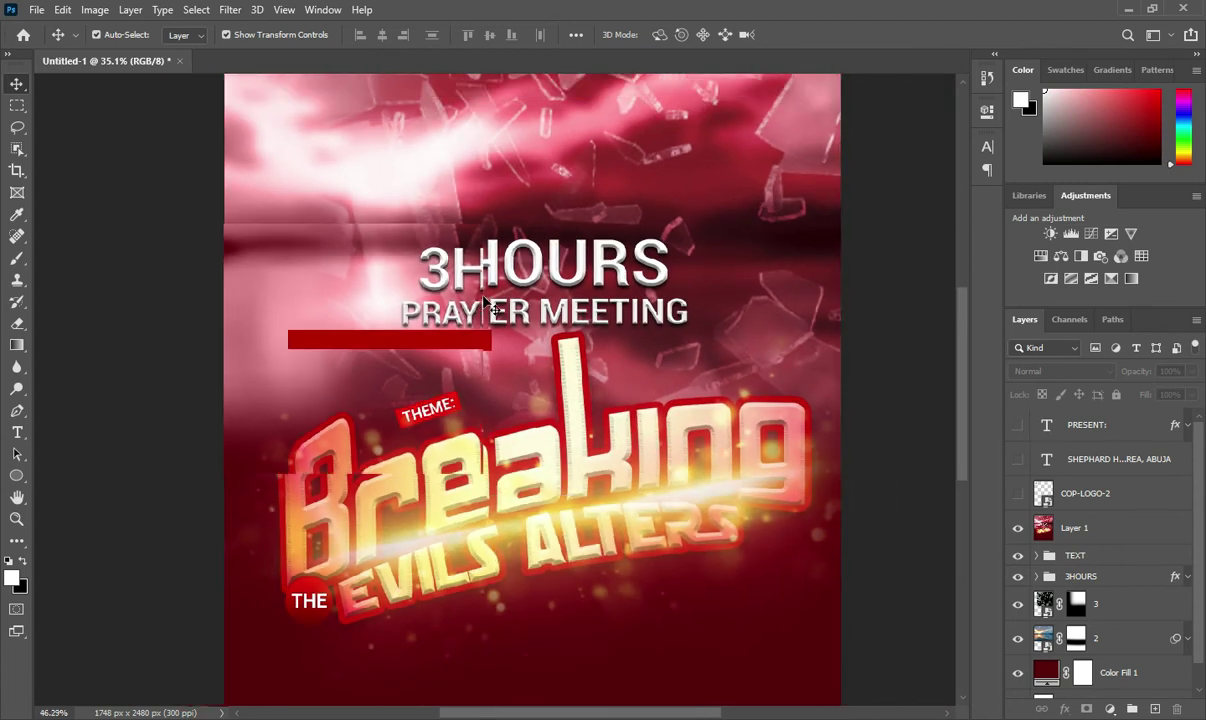
pyautogui.scroll(-5, 487, 303)
pyautogui.scroll(1, 560, 320)
pyautogui.scroll(2, 625, 344)
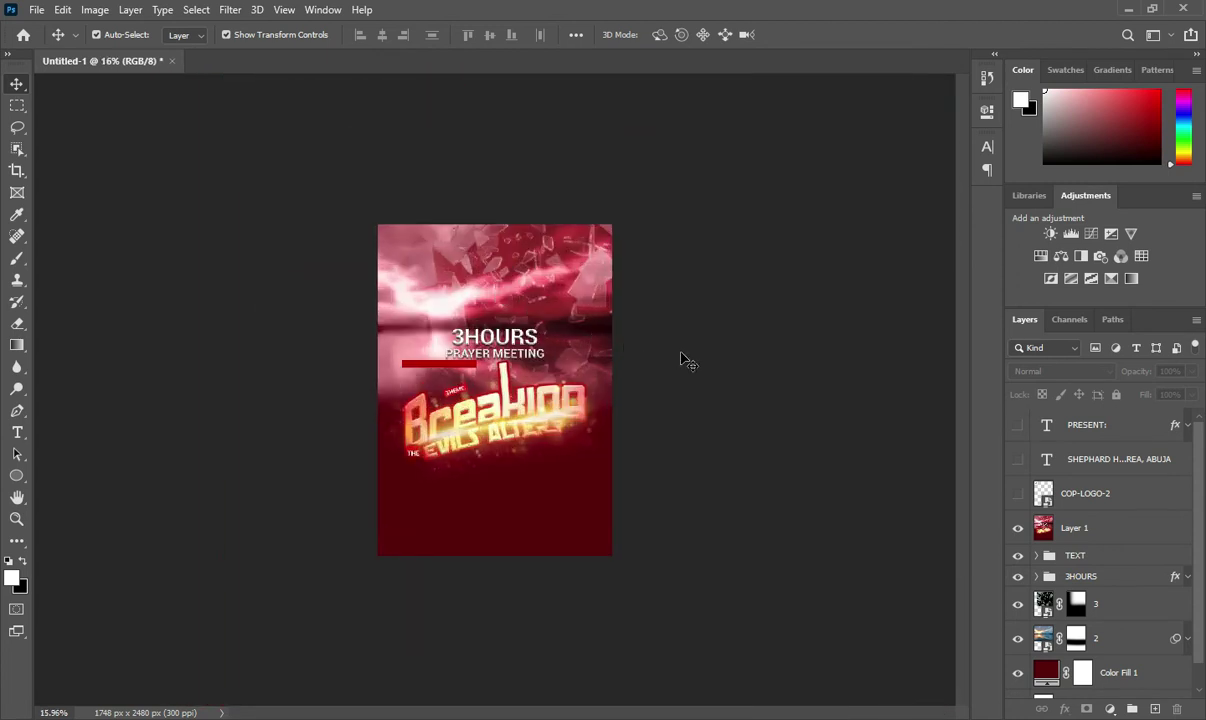
# Toggle Layer 1's visibility to compare it against the rebuilt poster.
pyautogui.click(1101, 537)
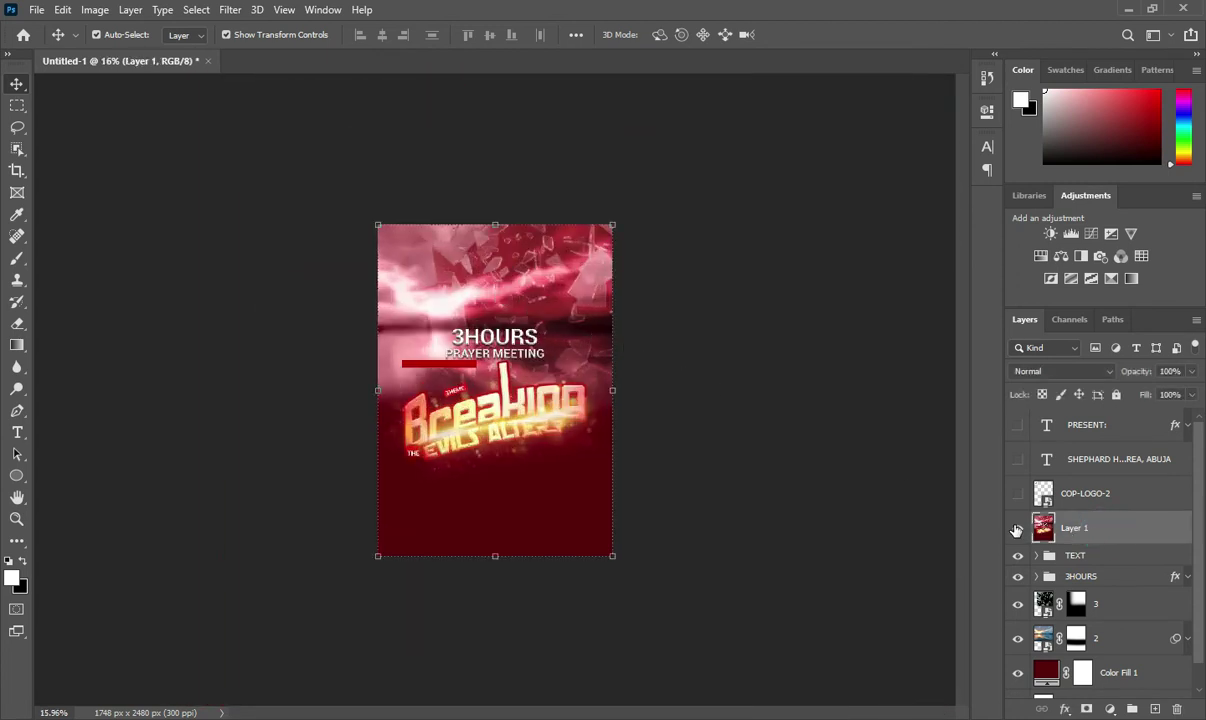
pyautogui.click(1018, 528)
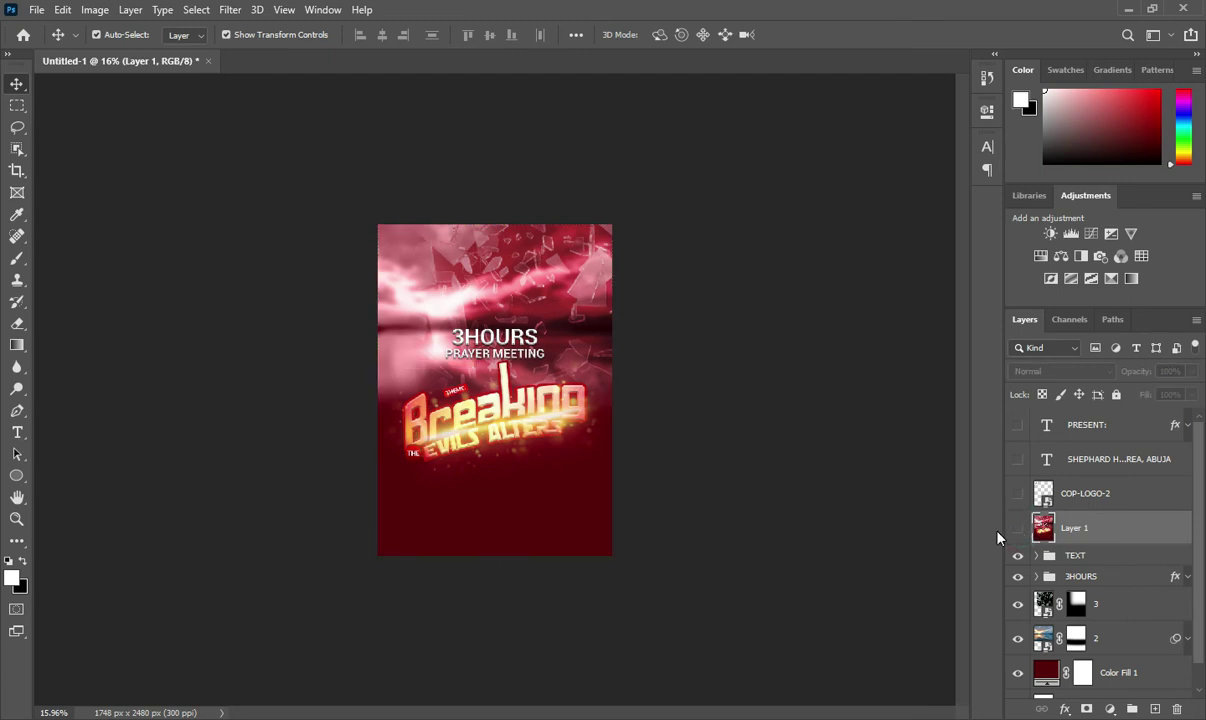
pyautogui.scroll(1, 637, 421)
pyautogui.scroll(1, 660, 435)
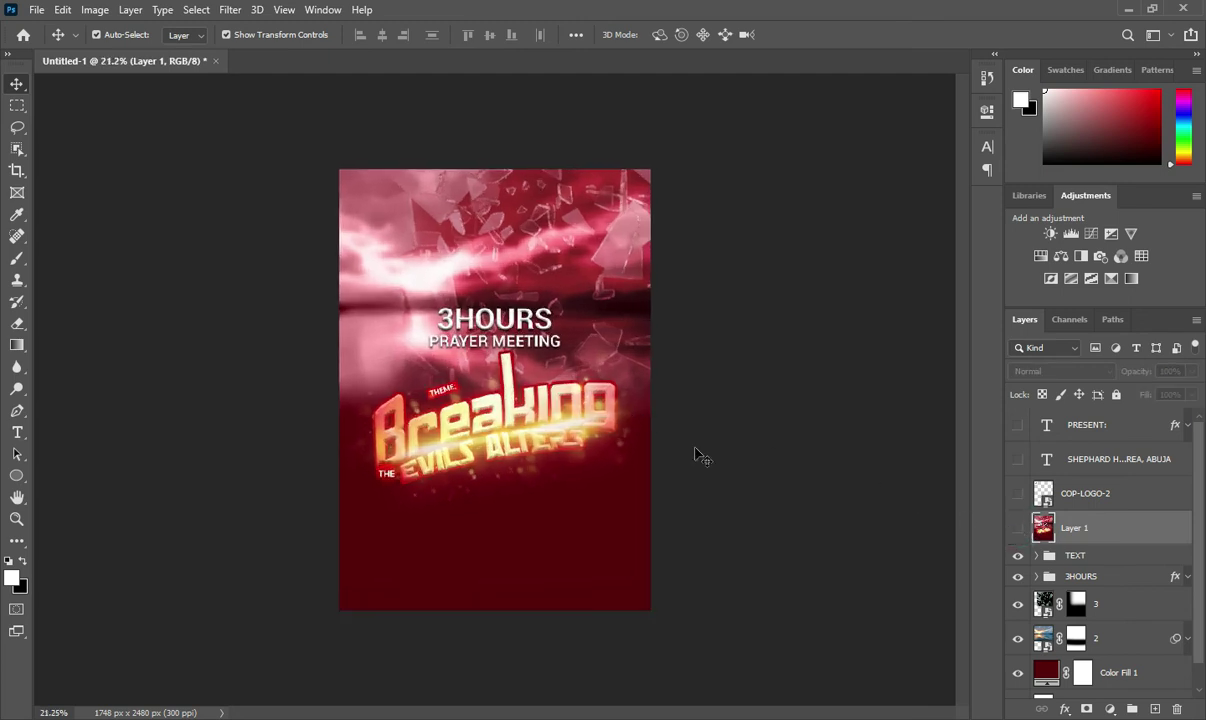
pyautogui.click(1017, 531)
pyautogui.click(1018, 530)
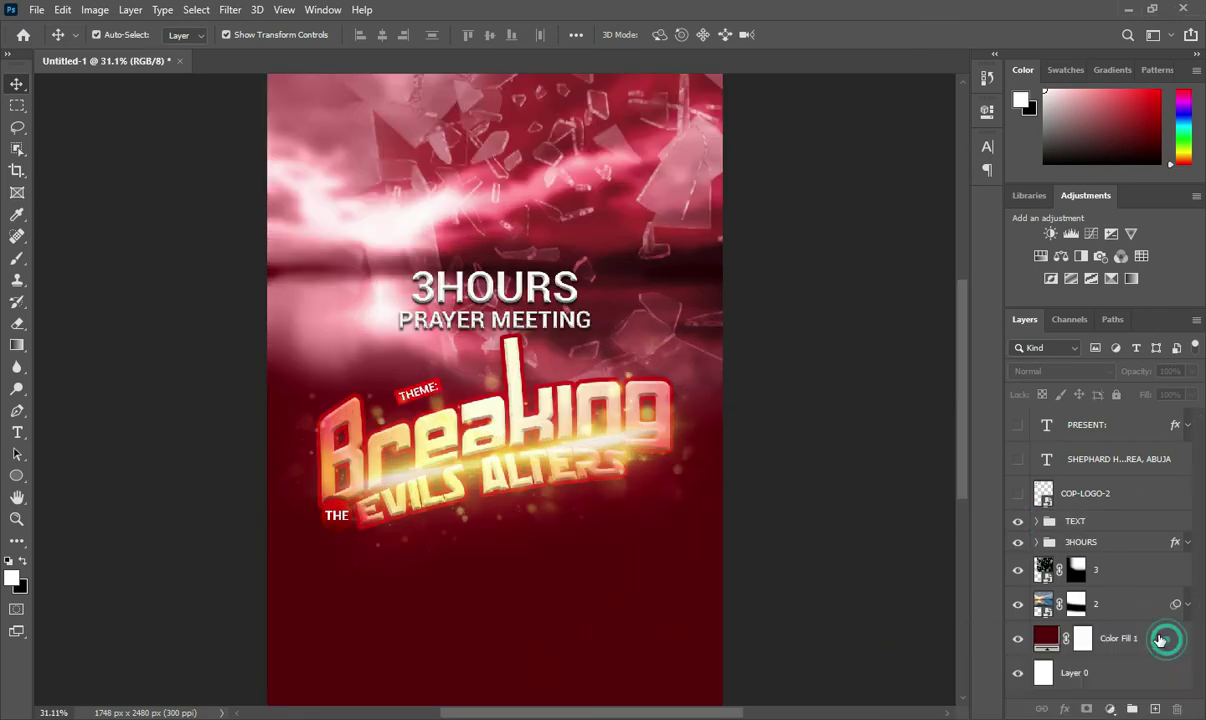
# Hide the TEXT and 3HOURS groups, stamp the background art, and open Camera Raw Filter.
pyautogui.click(1016, 521)
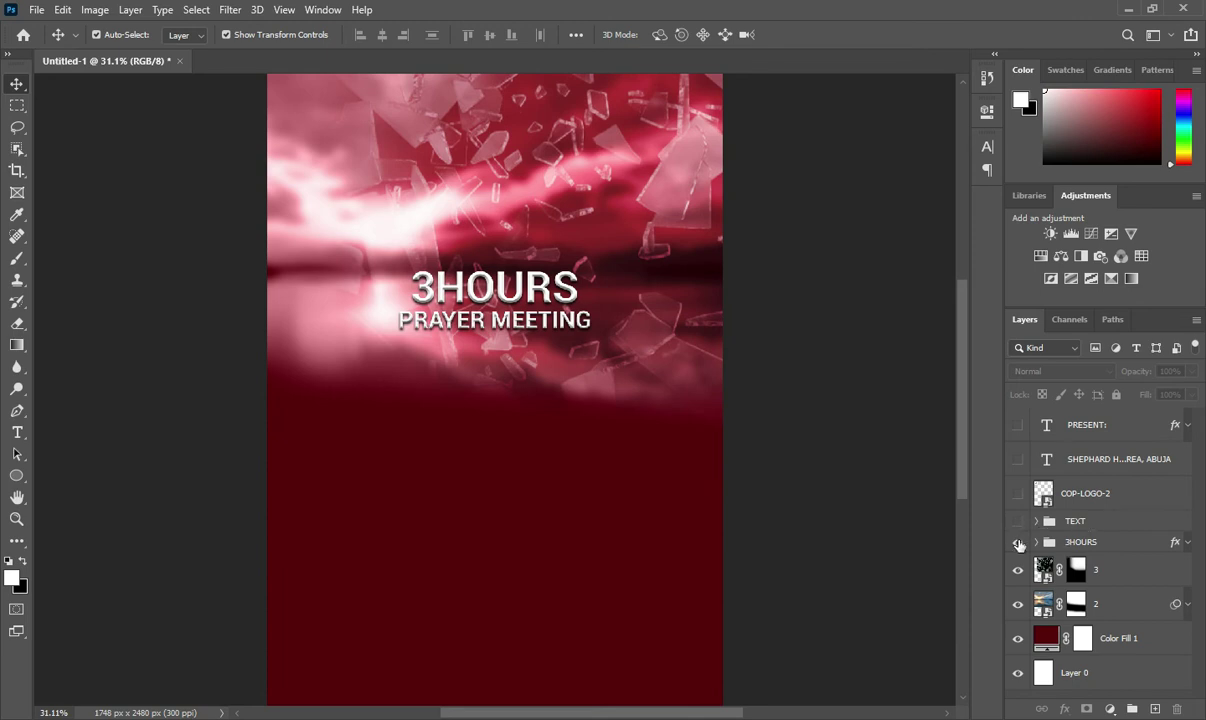
pyautogui.click(1018, 542)
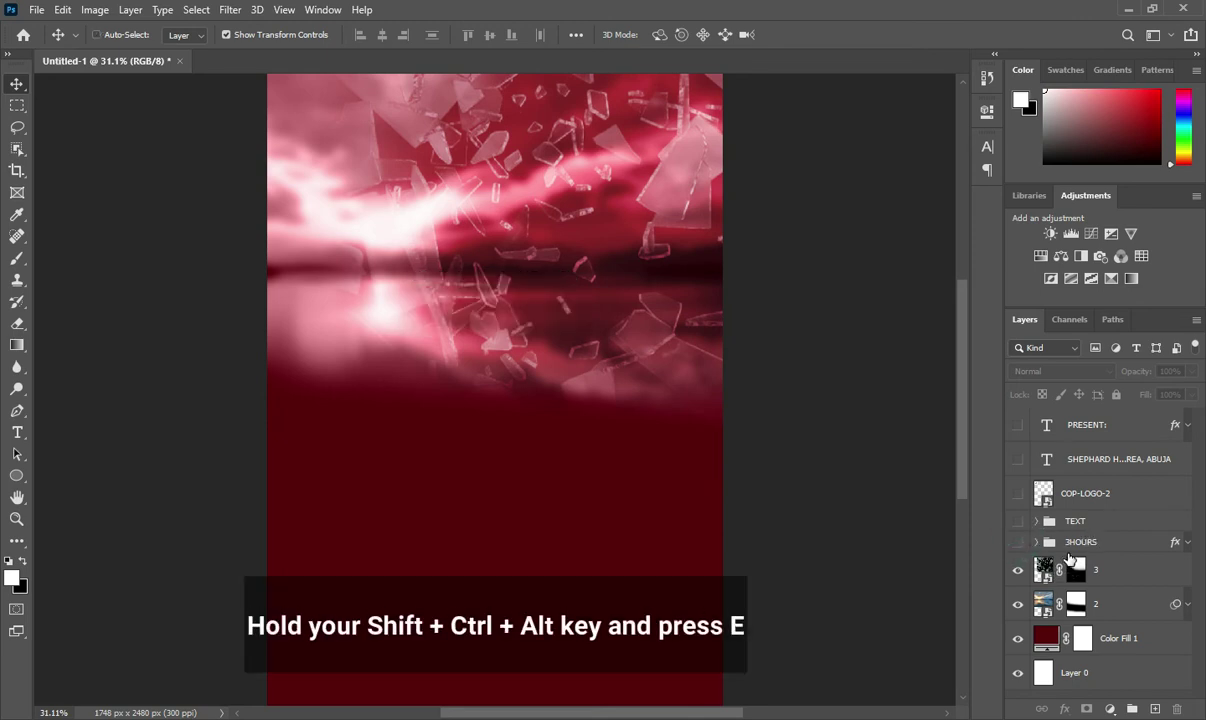
pyautogui.hotkey('ctrl', 'shift', 'alt', 'e')
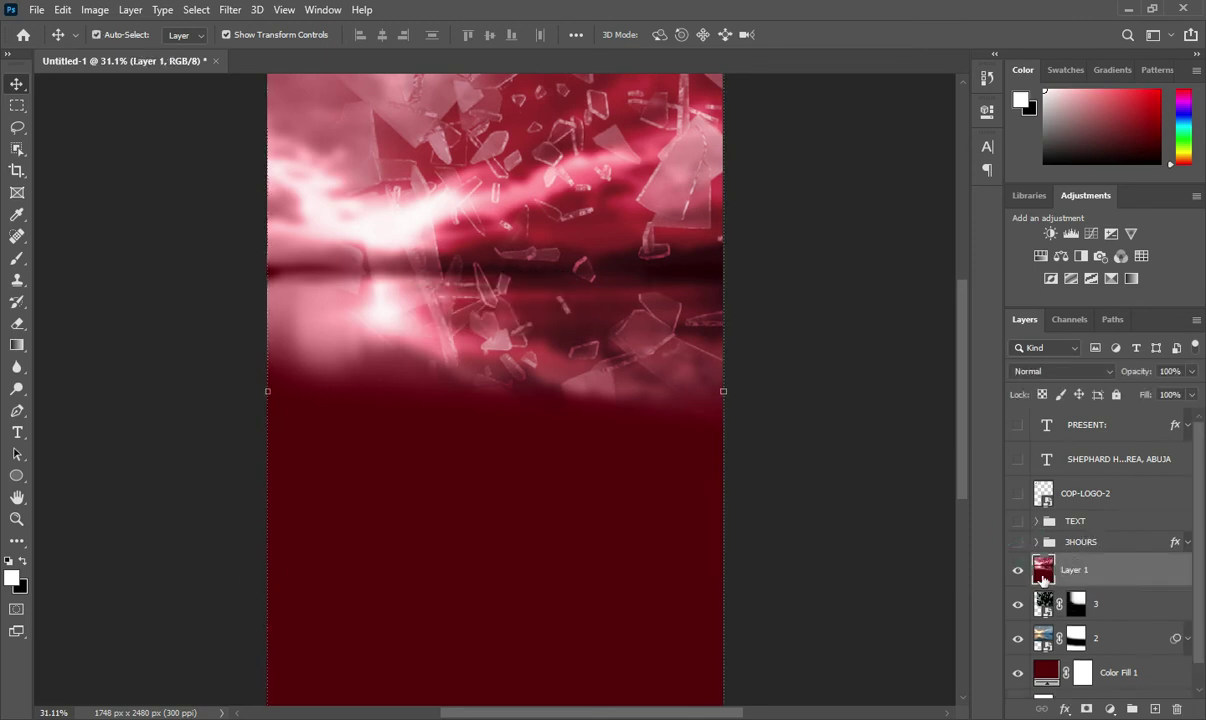
pyautogui.click(229, 10)
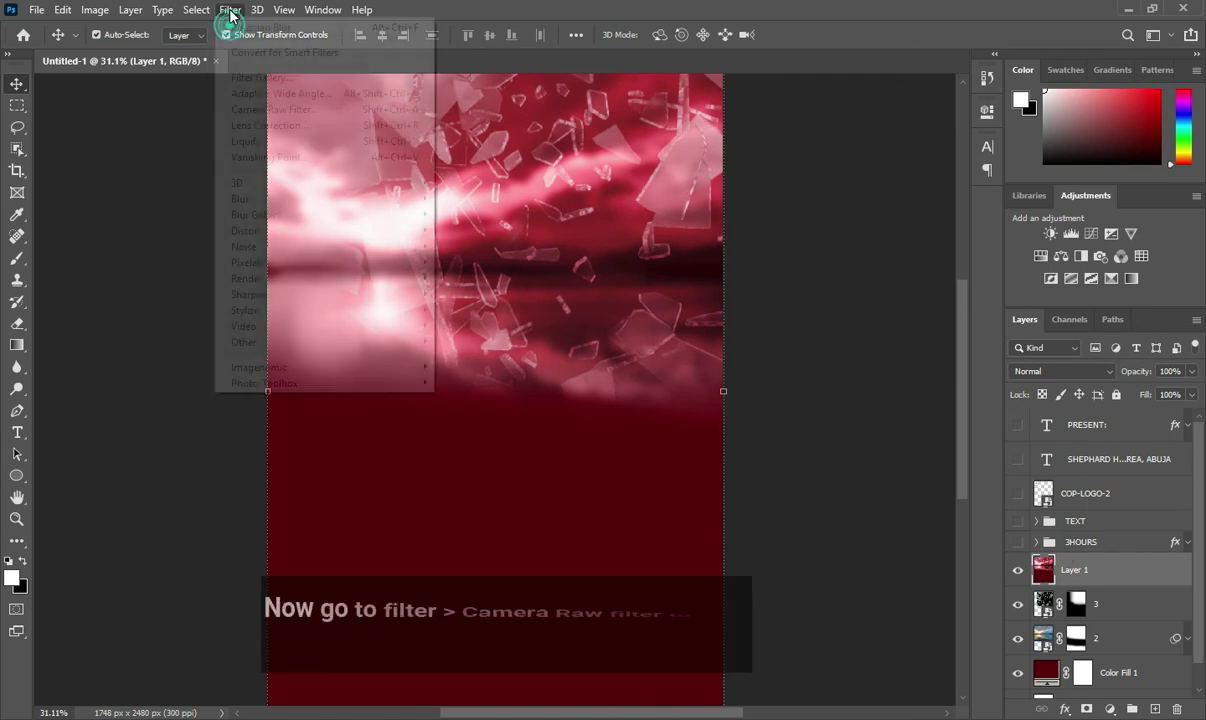
pyautogui.click(257, 110)
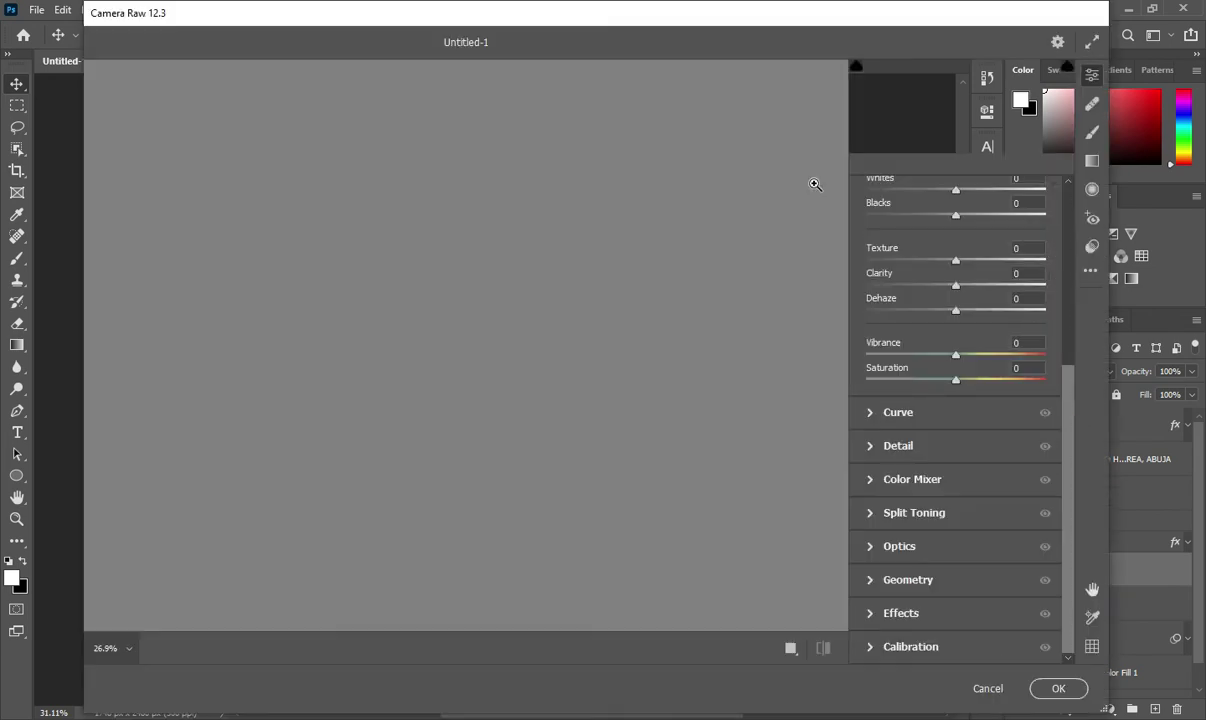
# In Camera Raw, cool the temperature, raise contrast to +30, and darken shadows to -32.
pyautogui.scroll(5, 980, 240)
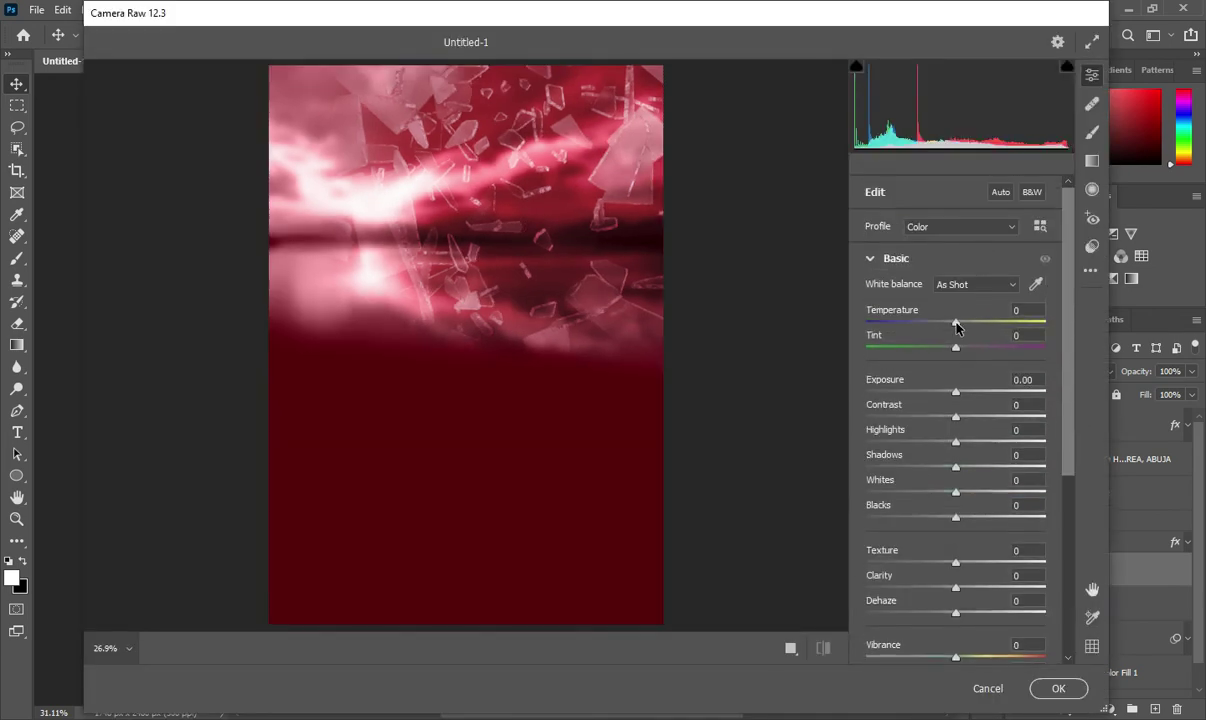
pyautogui.moveTo(956, 320)
pyautogui.mouseDown()
pyautogui.moveTo(931, 333)
pyautogui.moveTo(981, 350)
pyautogui.mouseUp()
pyautogui.moveTo(955, 421); pyautogui.dragTo(982, 422)
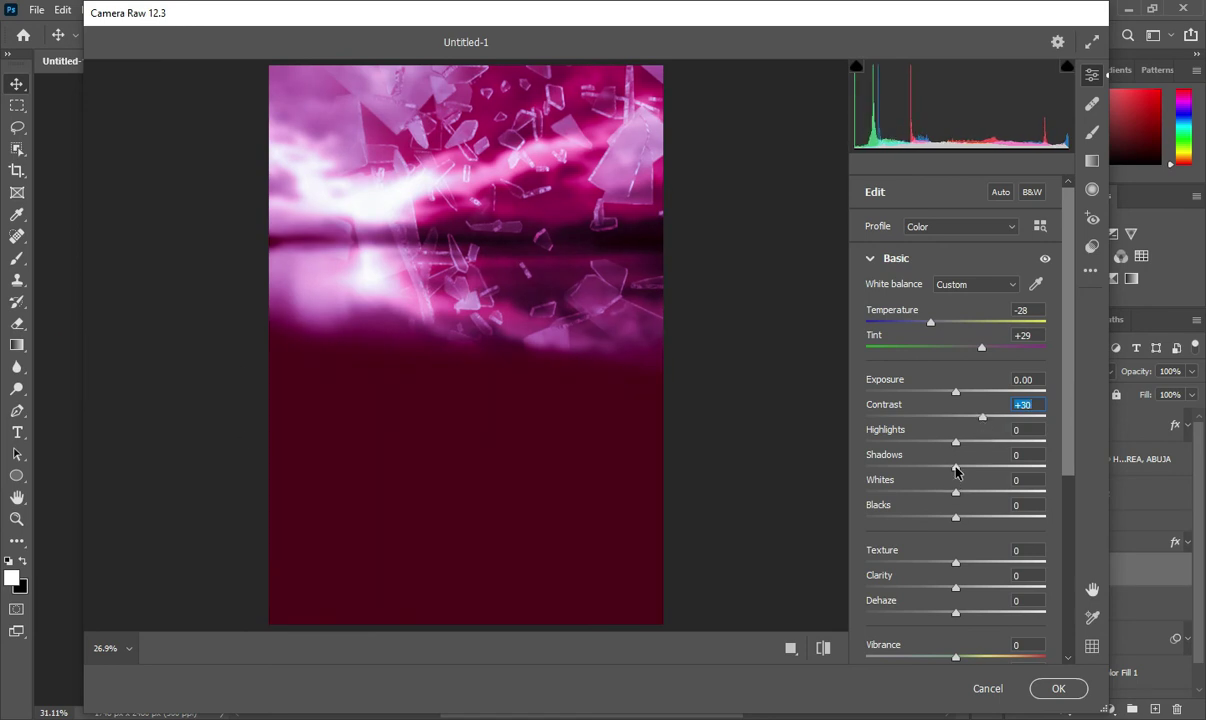
pyautogui.moveTo(955, 467); pyautogui.dragTo(928, 467)
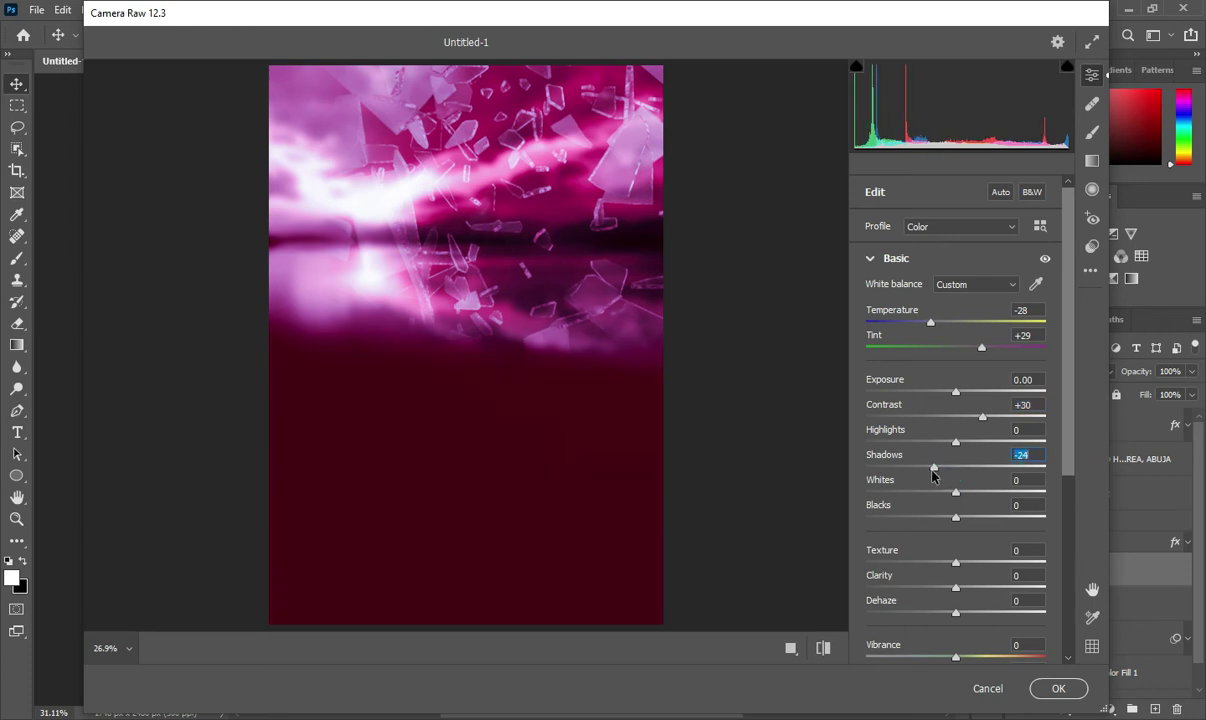
# Set clarity +25, vibrance +9 and saturation -16, then apply the adjustments.
pyautogui.scroll(-1, 975, 455)
pyautogui.scroll(-1, 955, 468)
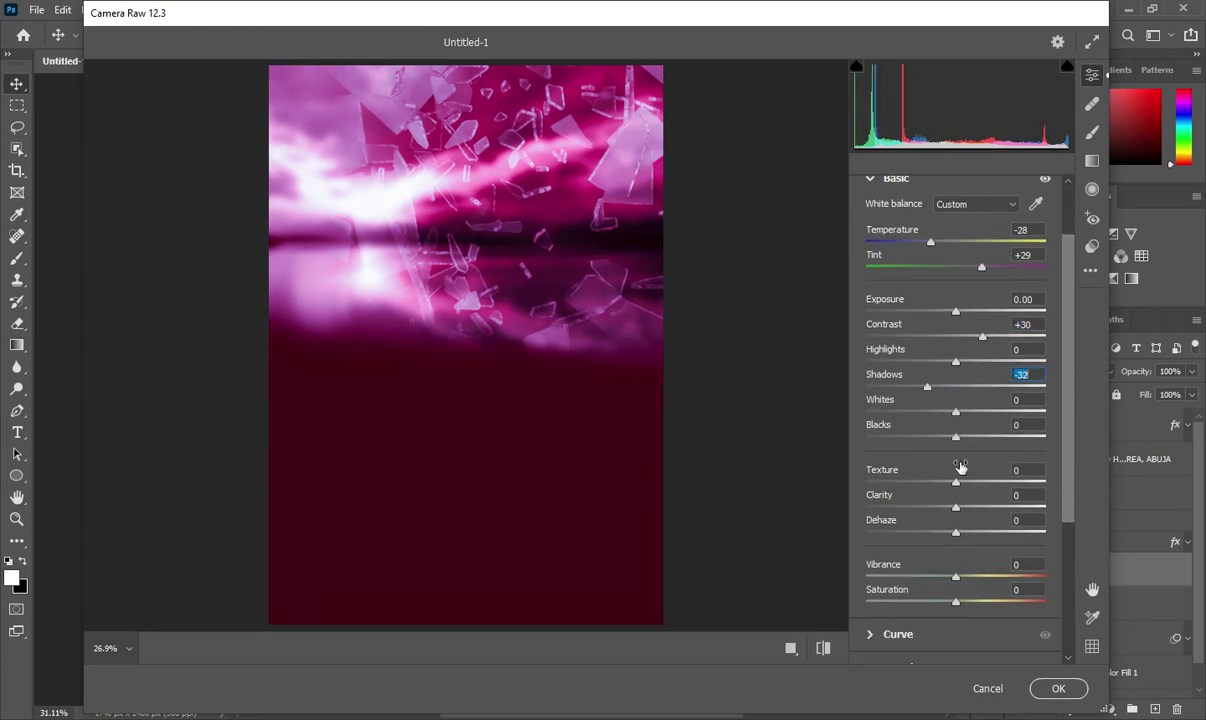
pyautogui.scroll(-1, 953, 460)
pyautogui.scroll(-1, 955, 452)
pyautogui.moveTo(956, 427)
pyautogui.mouseDown()
pyautogui.moveTo(979, 427)
pyautogui.moveTo(964, 452)
pyautogui.mouseUp()
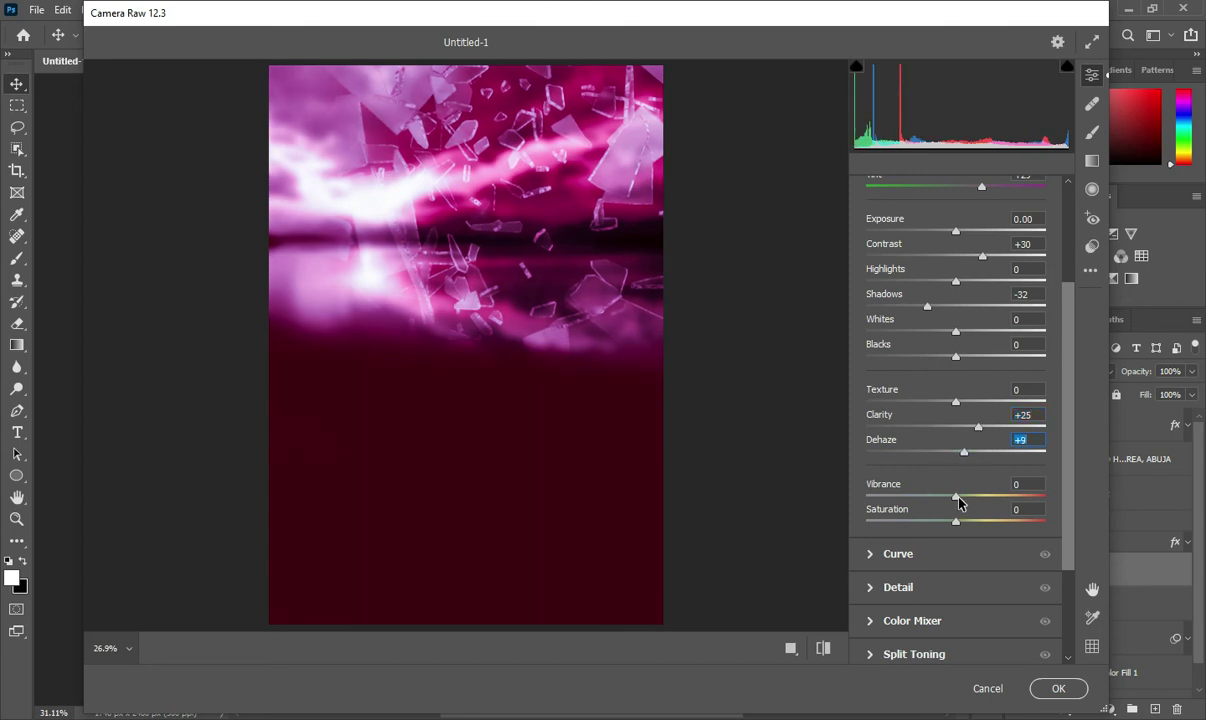
pyautogui.moveTo(956, 496); pyautogui.dragTo(980, 496)
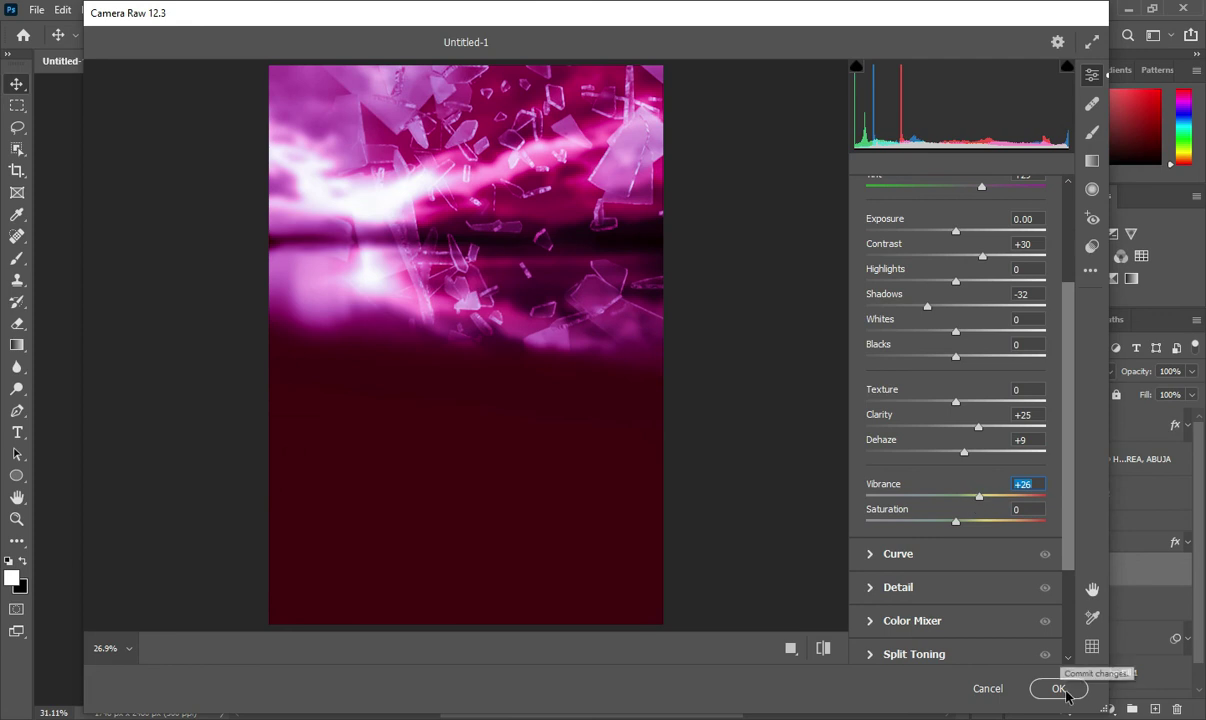
pyautogui.moveTo(956, 521); pyautogui.dragTo(941, 521)
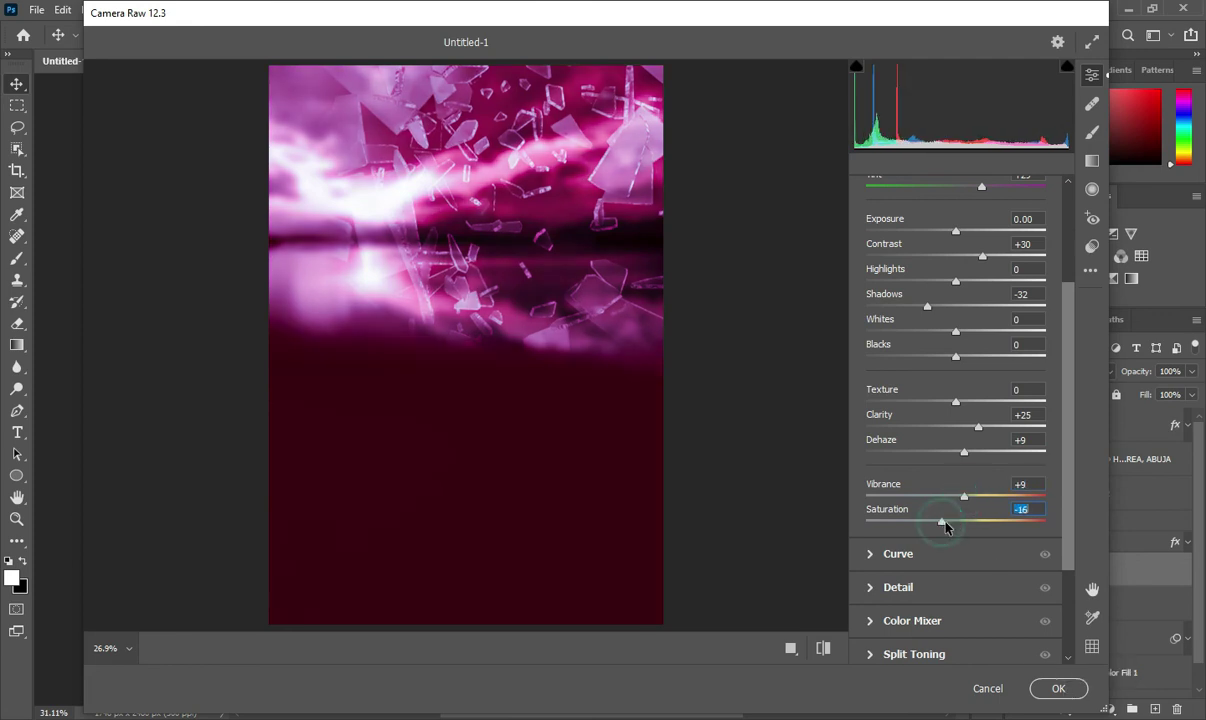
pyautogui.click(1058, 686)
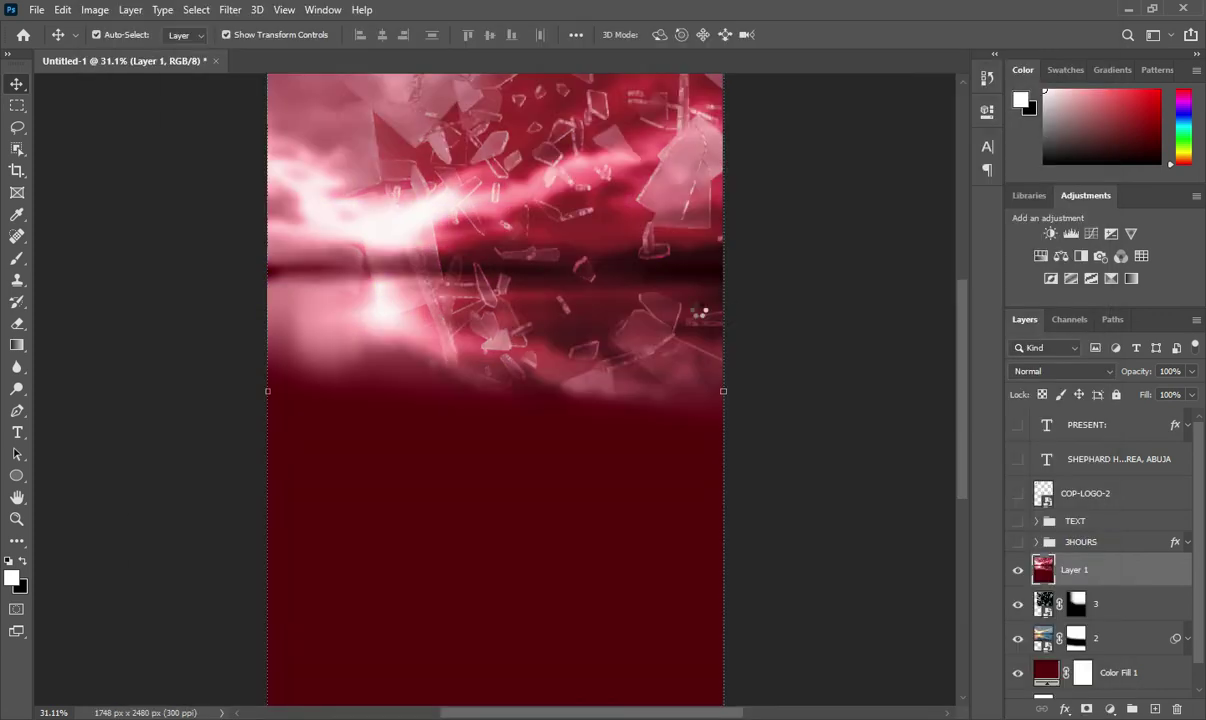
# Make the 3HOURS, logo, ministry name and PRESENT: layers visible again, then select Layer 1.
pyautogui.hotkey('ctrl', '0')
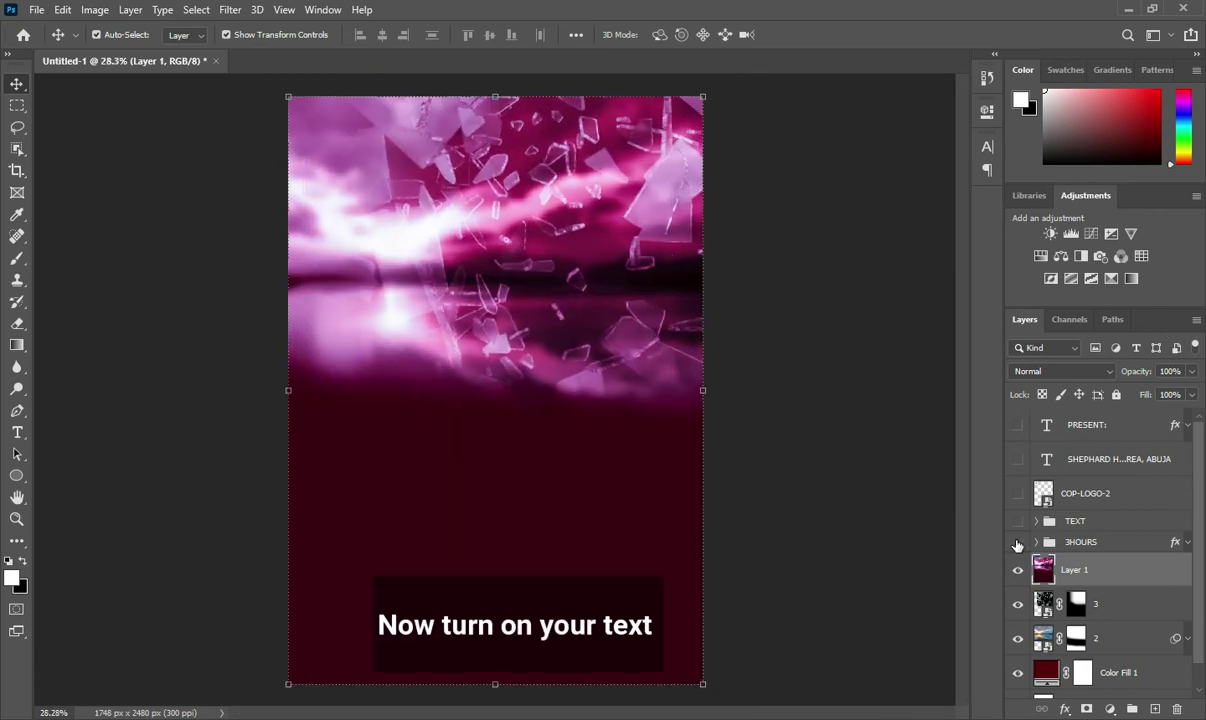
pyautogui.click(1017, 542)
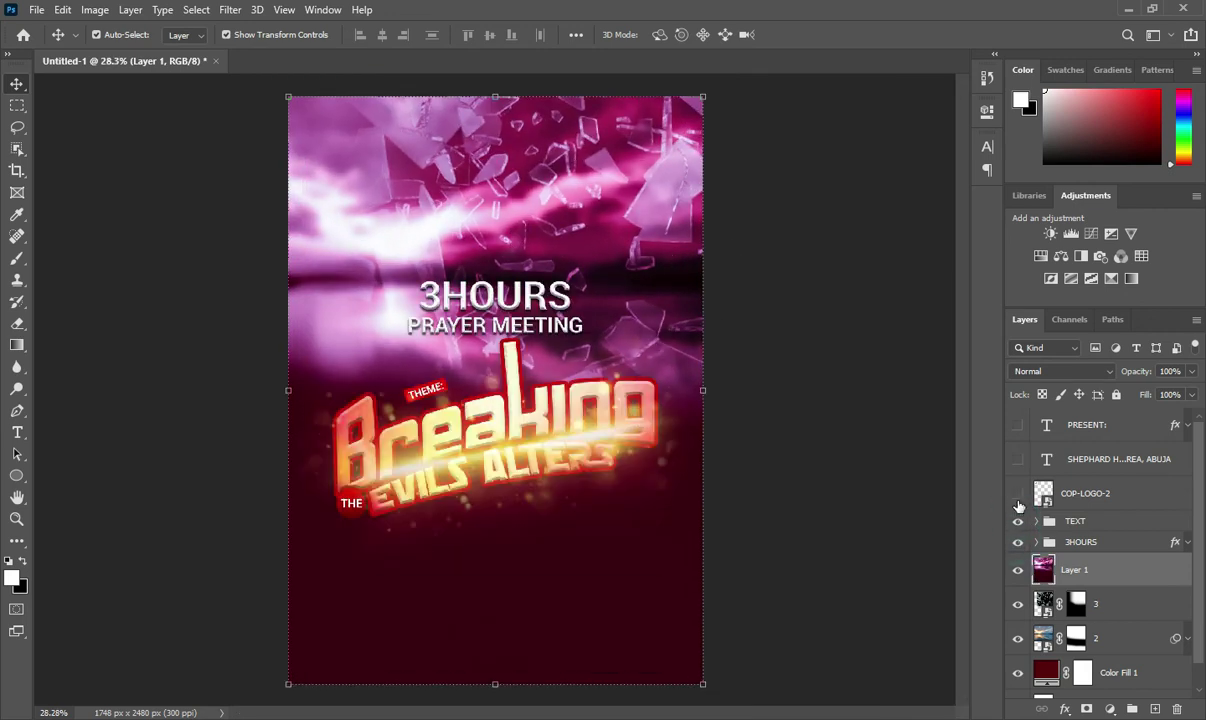
pyautogui.click(1018, 493)
pyautogui.click(1018, 459)
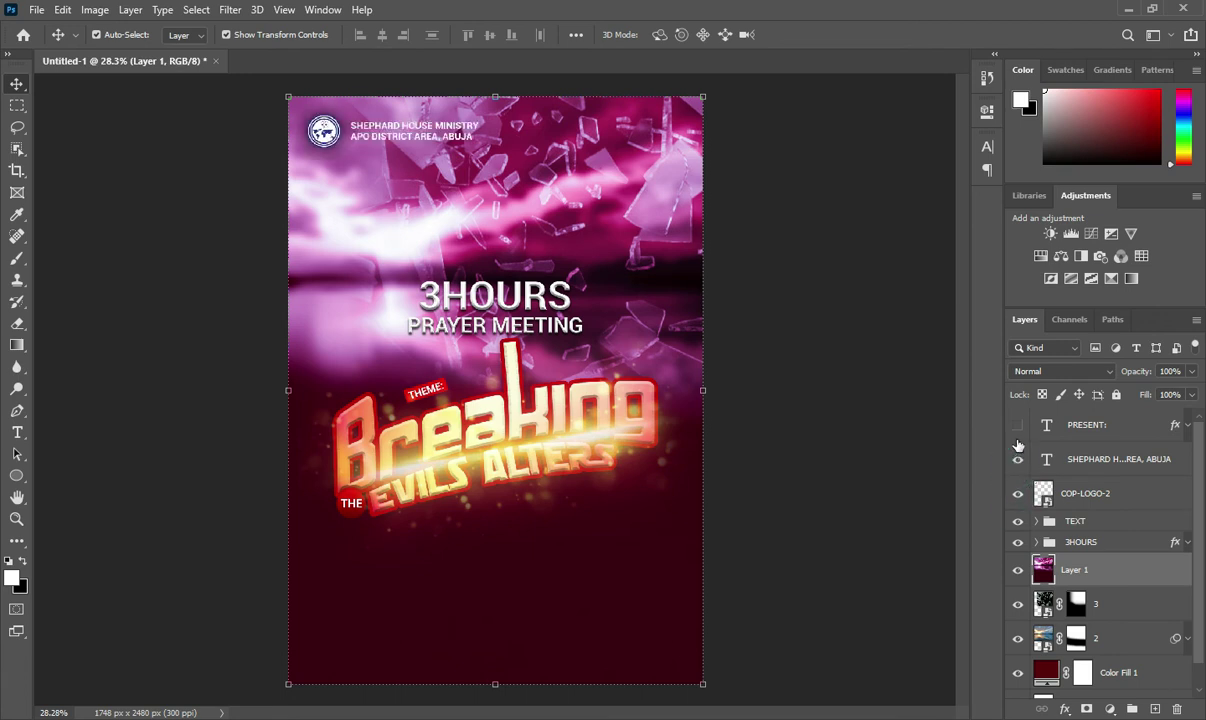
pyautogui.click(1018, 425)
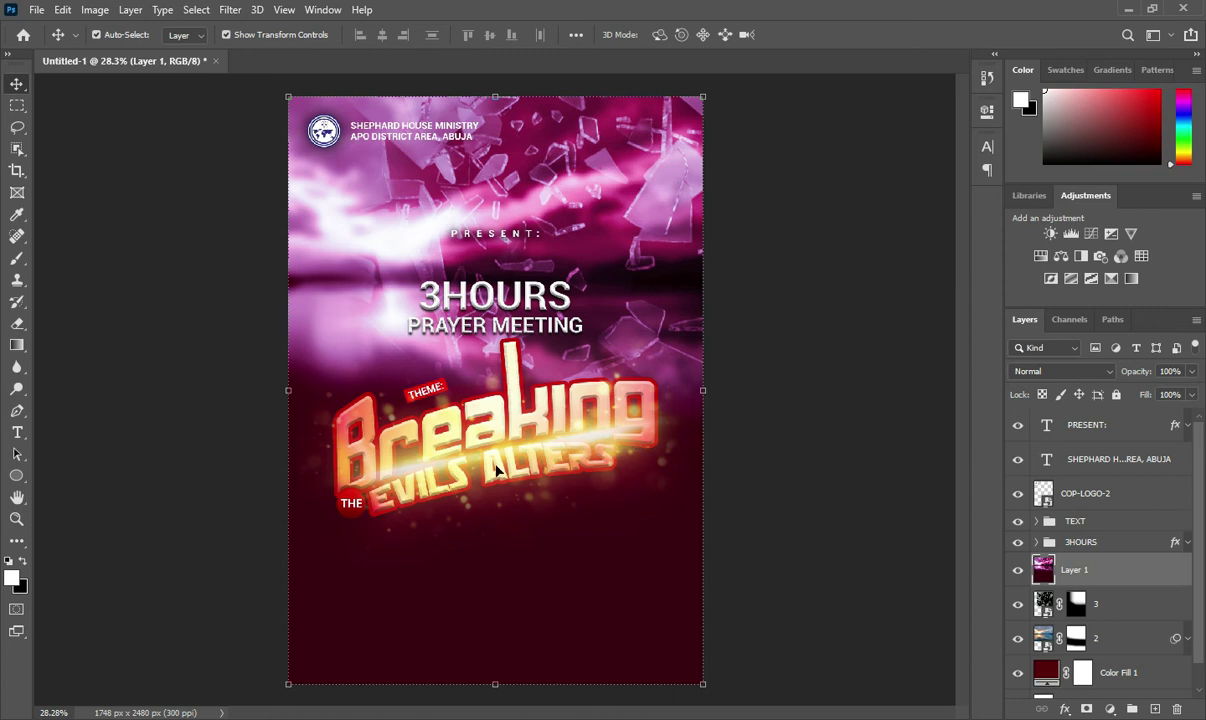
pyautogui.moveTo(519, 449); pyautogui.dragTo(524, 447)
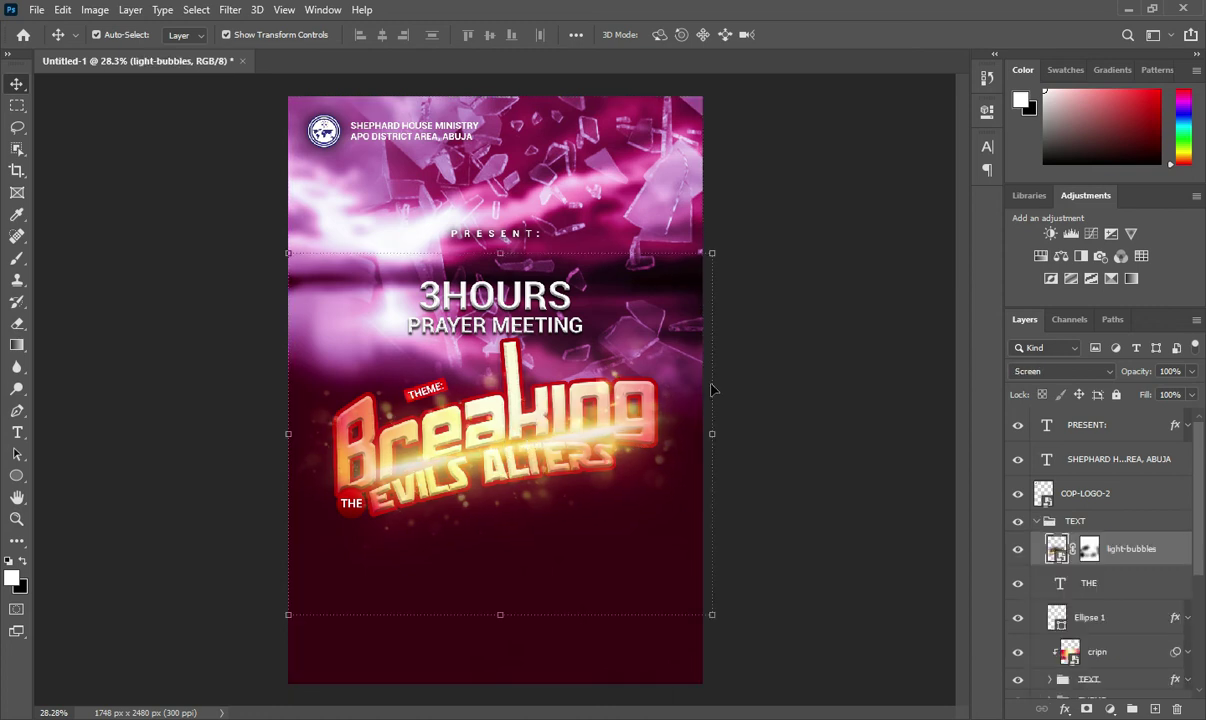
pyautogui.click(1040, 522)
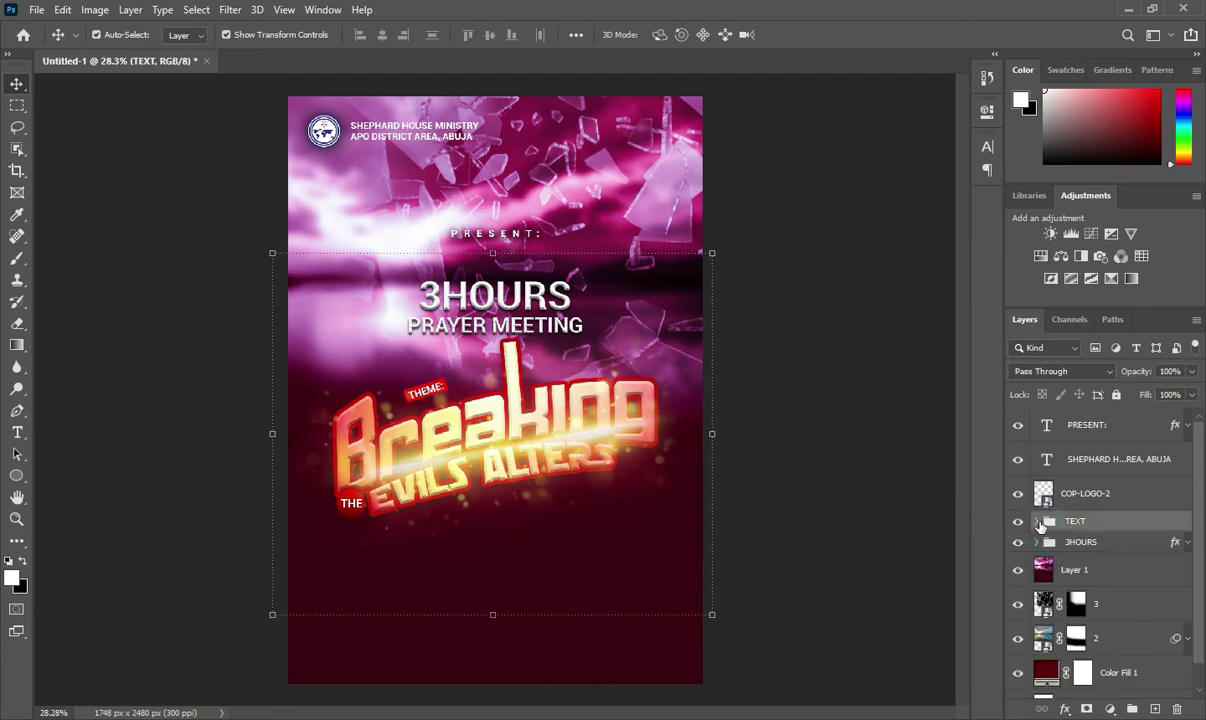
pyautogui.click(1090, 571)
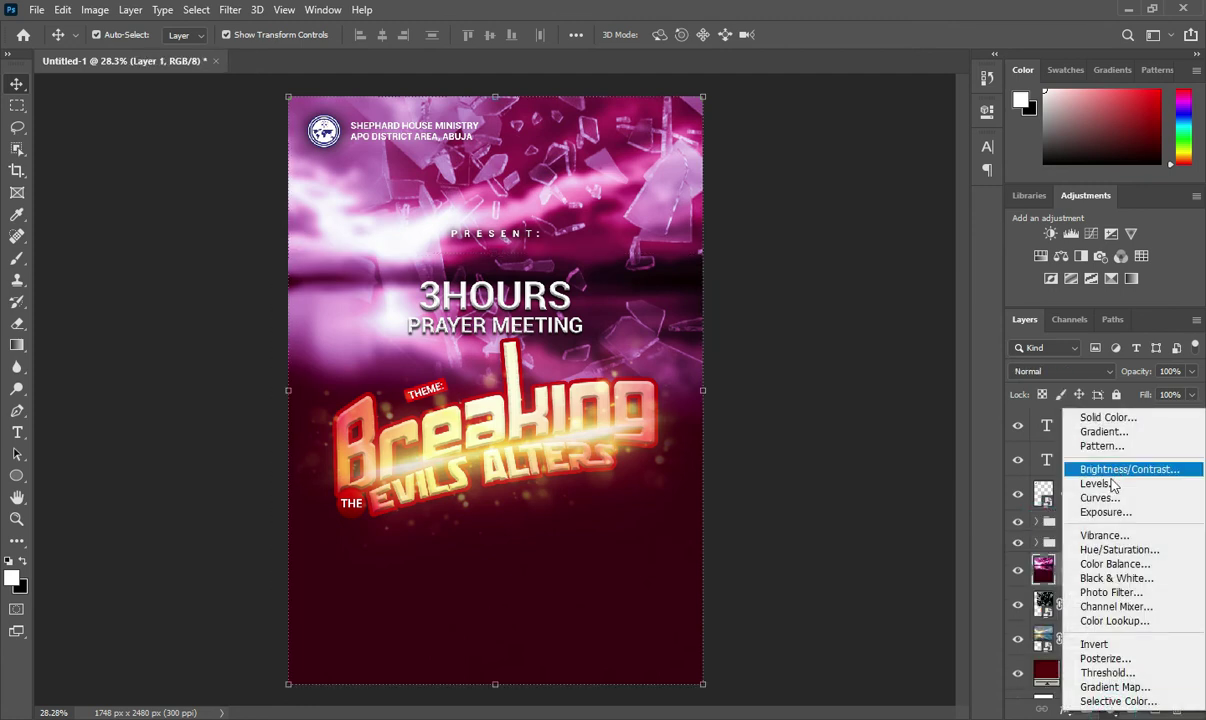
# Add a Curves adjustment above Layer 1, lowering the midpoint and moving the black point inward.
pyautogui.click(1100, 497)
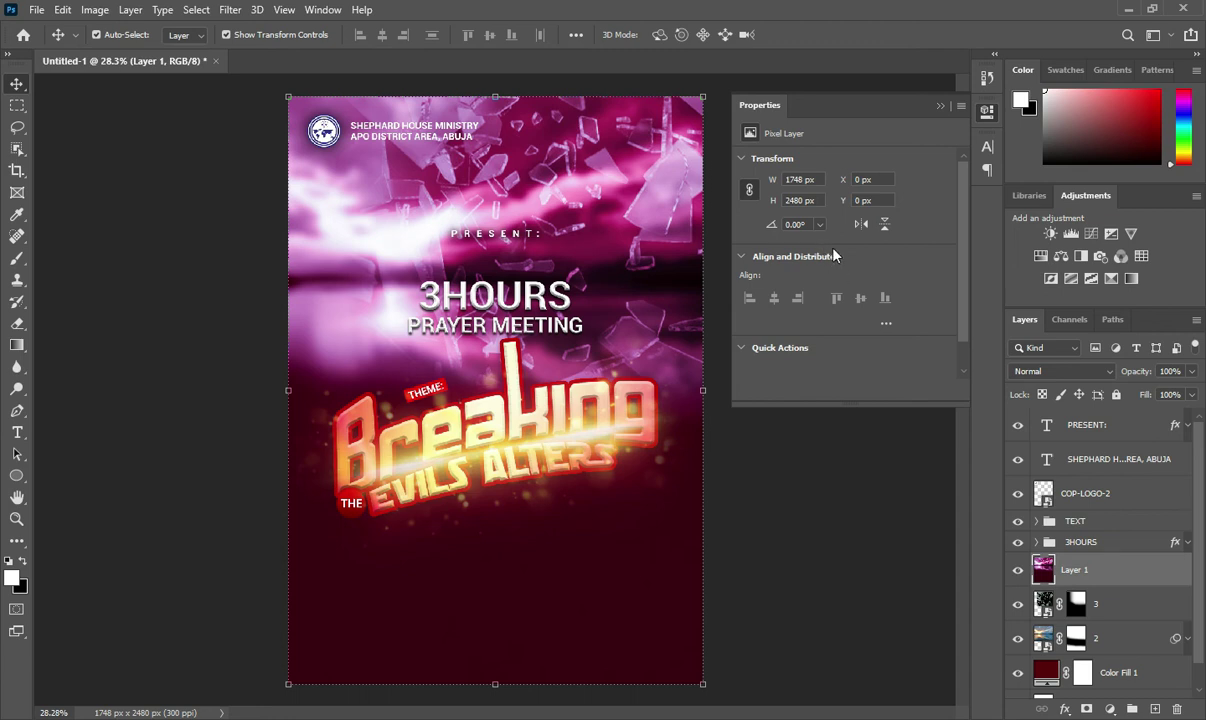
pyautogui.click(940, 108)
pyautogui.click(940, 106)
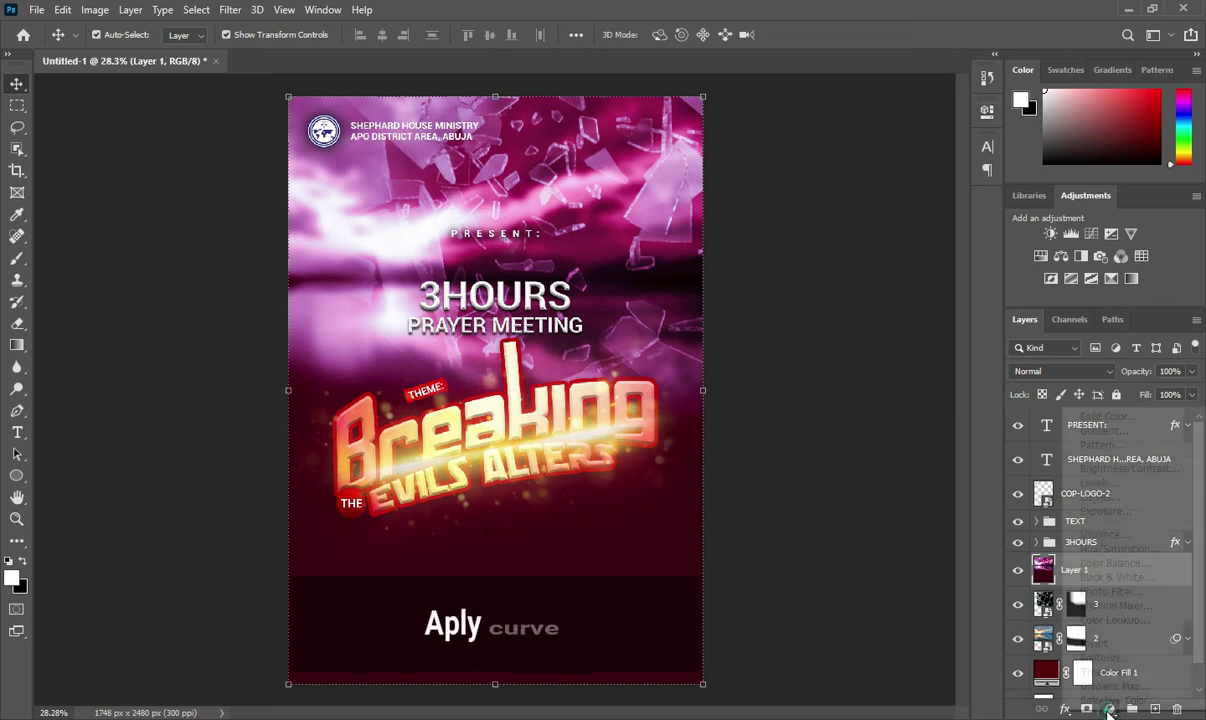
pyautogui.click(1109, 709)
pyautogui.click(1098, 497)
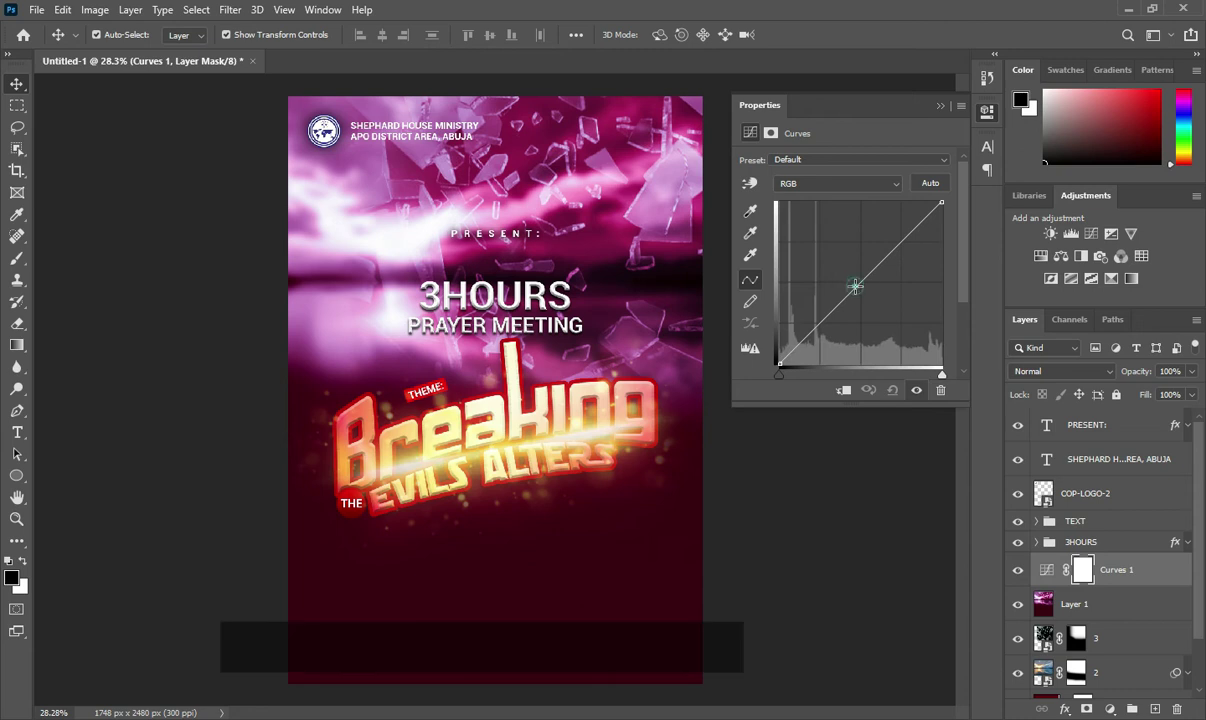
pyautogui.moveTo(855, 285); pyautogui.dragTo(873, 305)
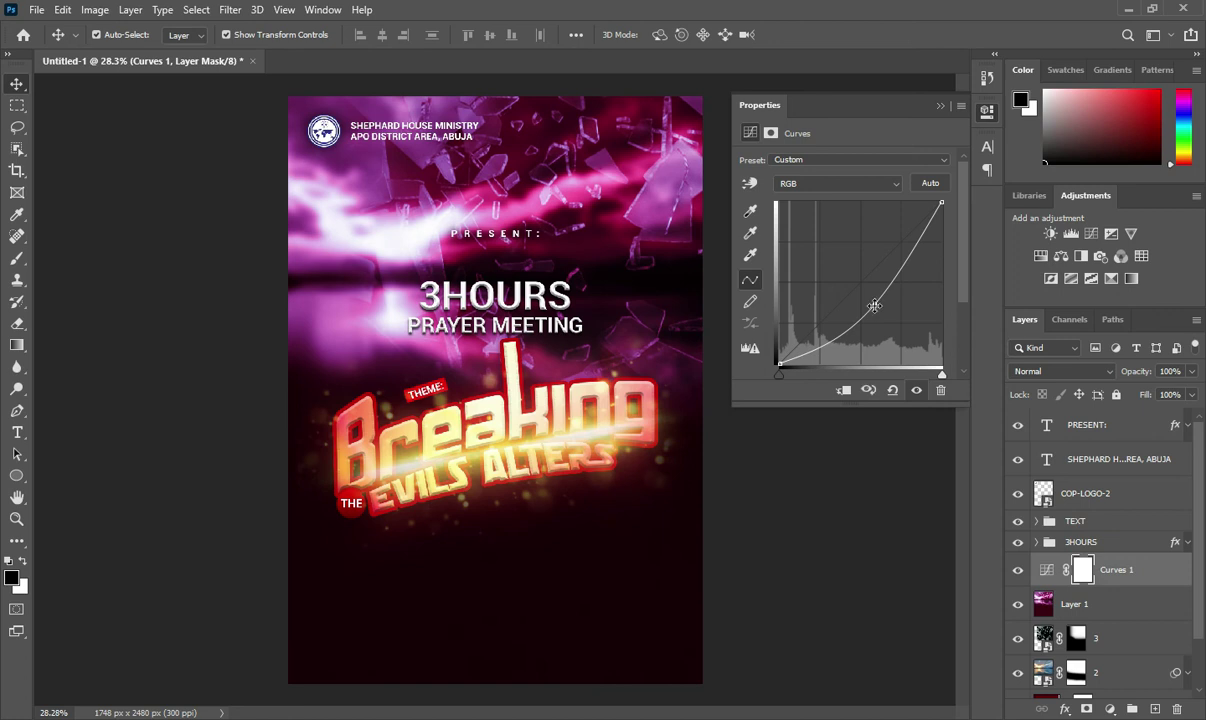
pyautogui.click(874, 305)
pyautogui.moveTo(780, 361)
pyautogui.mouseDown()
pyautogui.moveTo(804, 362)
pyautogui.moveTo(791, 362)
pyautogui.mouseUp()
pyautogui.click(940, 105)
# Group the layers from Curves 1 down to Layer 0 into a group named BG.
pyautogui.hotkey('ctrl', '0')
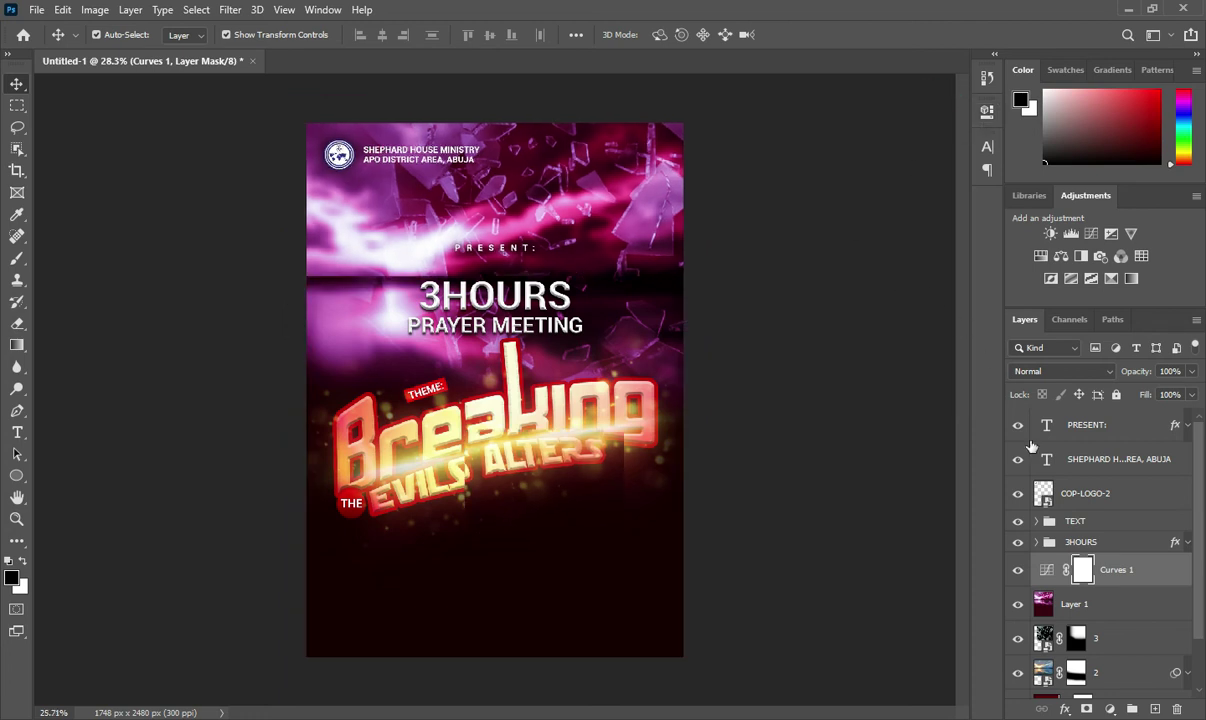
pyautogui.scroll(-2, 1100, 620)
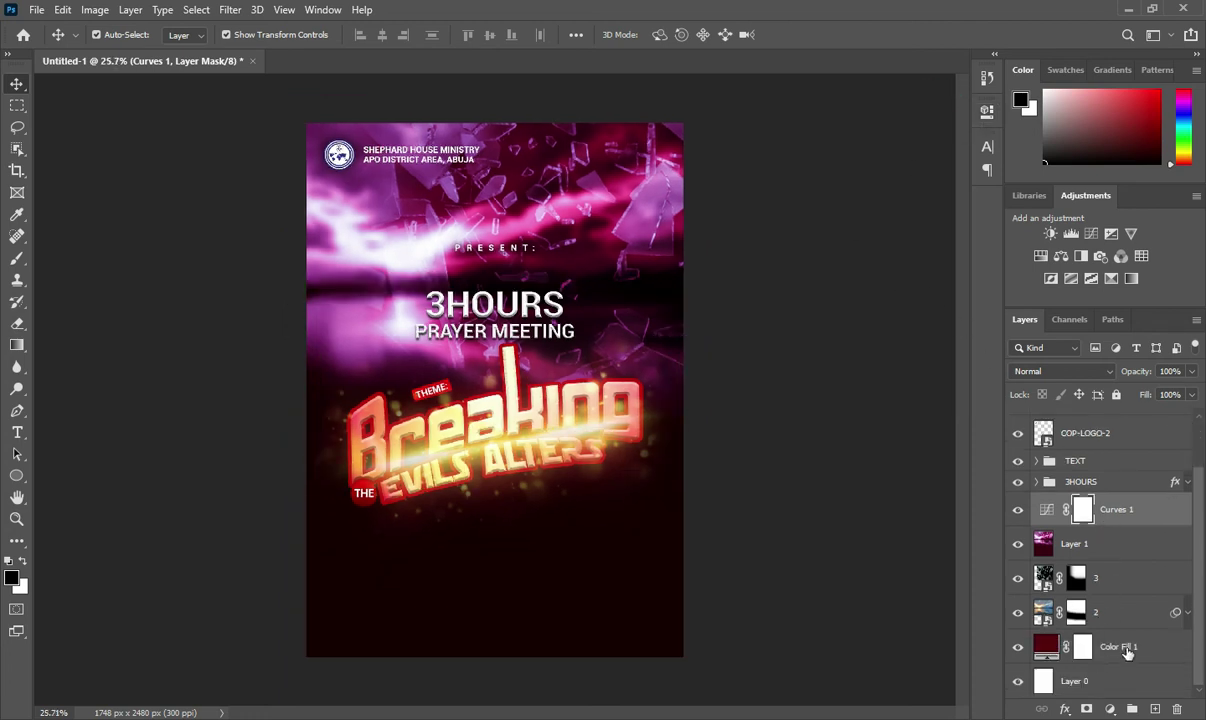
pyautogui.keyDown('shift'); pyautogui.click(1111, 683); pyautogui.keyUp('shift')
pyautogui.hotkey('ctrl', 'g')
pyautogui.doubleClick(1080, 564)
pyautogui.write('BG')
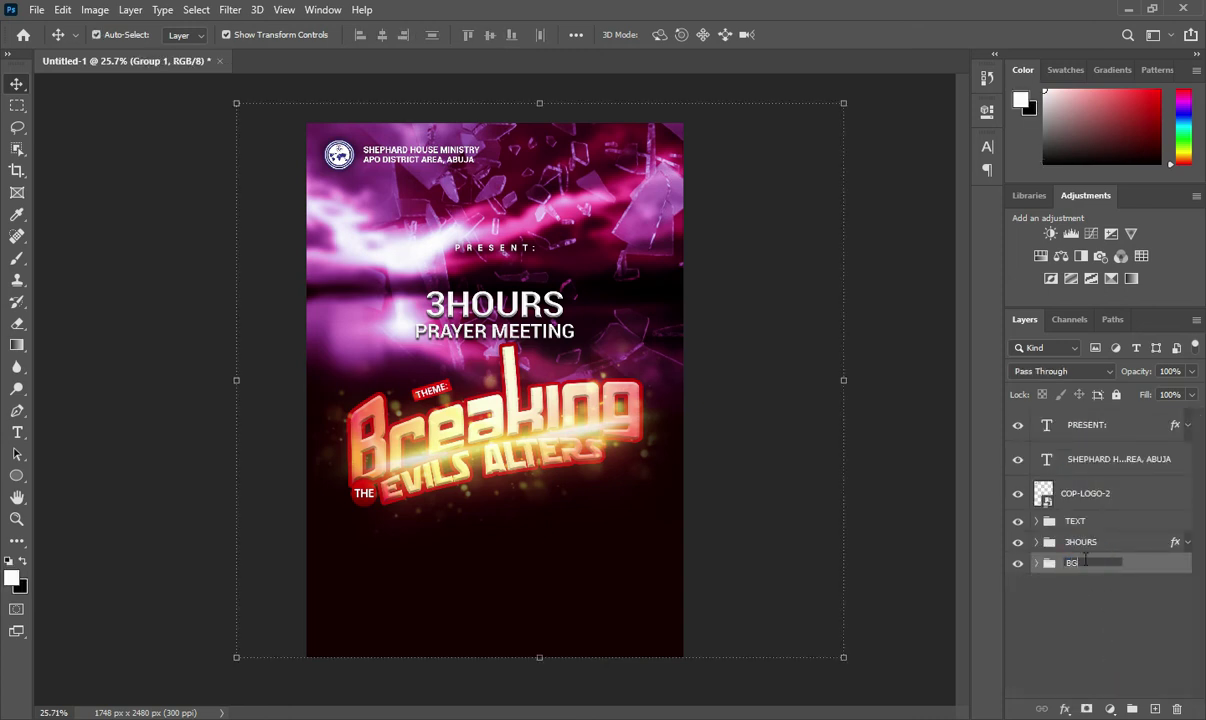
pyautogui.press('Return')
# Drag the apostle photo from Explorer into the poster.
pyautogui.click(866, 346)
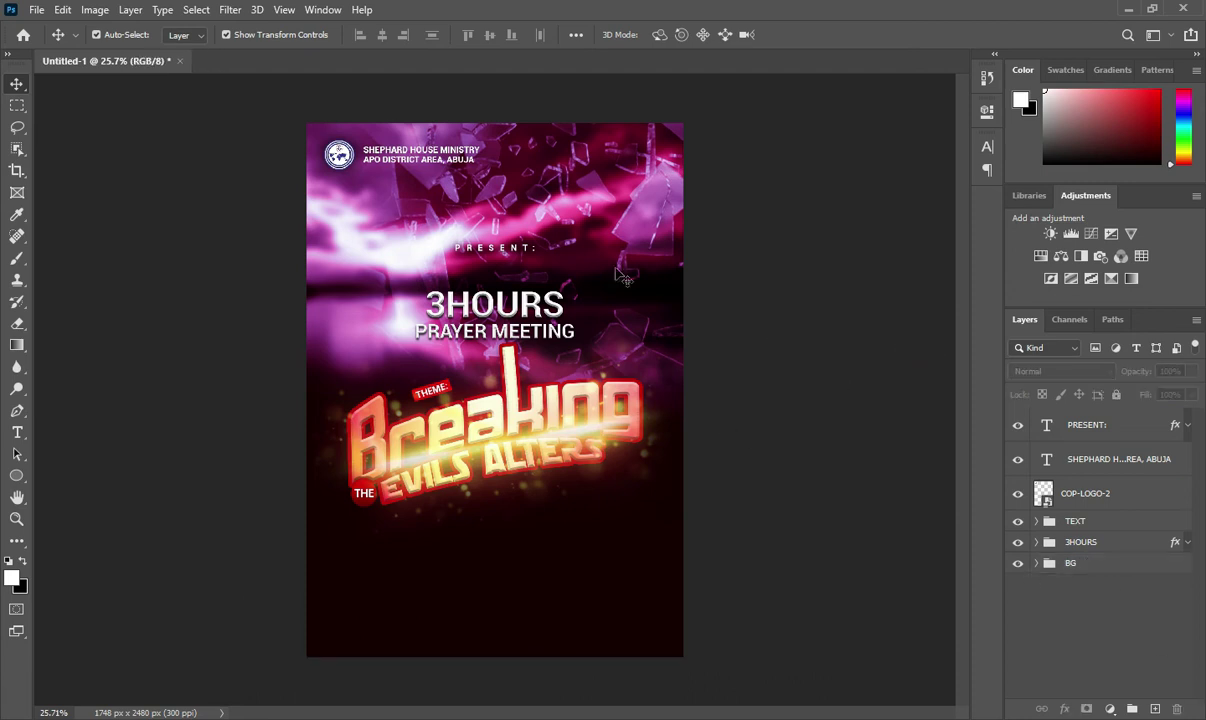
pyautogui.scroll(2, 474, 603)
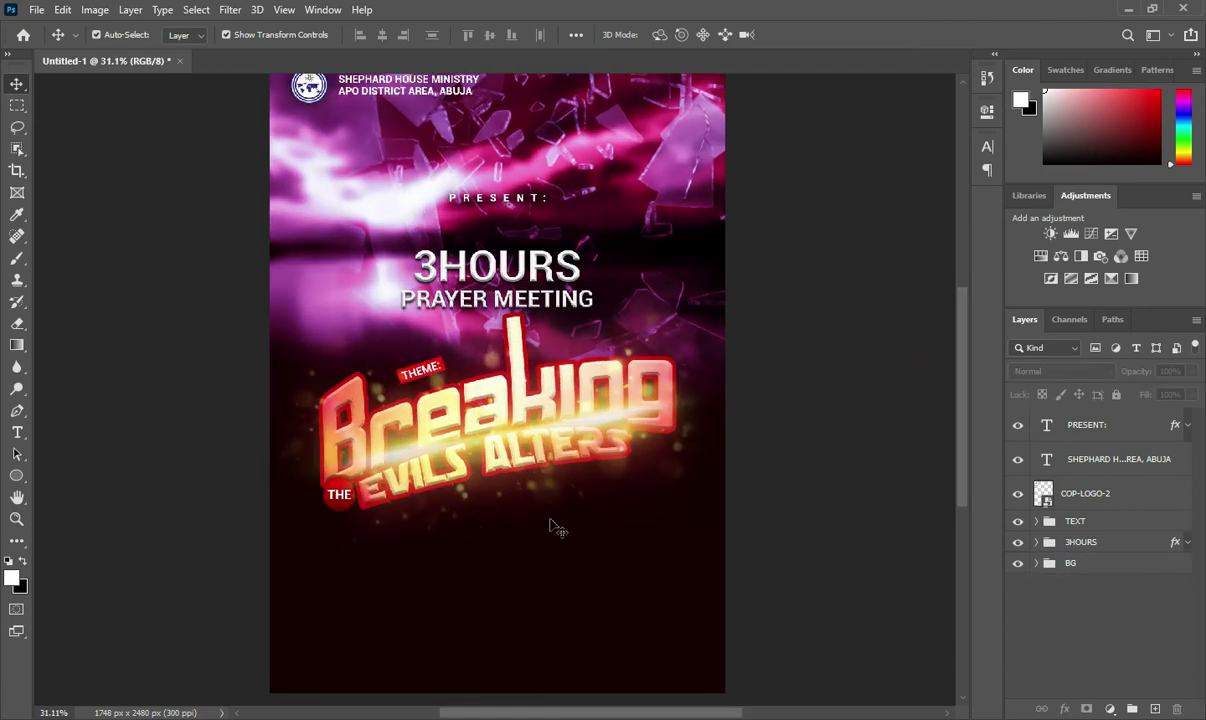
pyautogui.scroll(-2, 551, 524)
pyautogui.scroll(1, 436, 570)
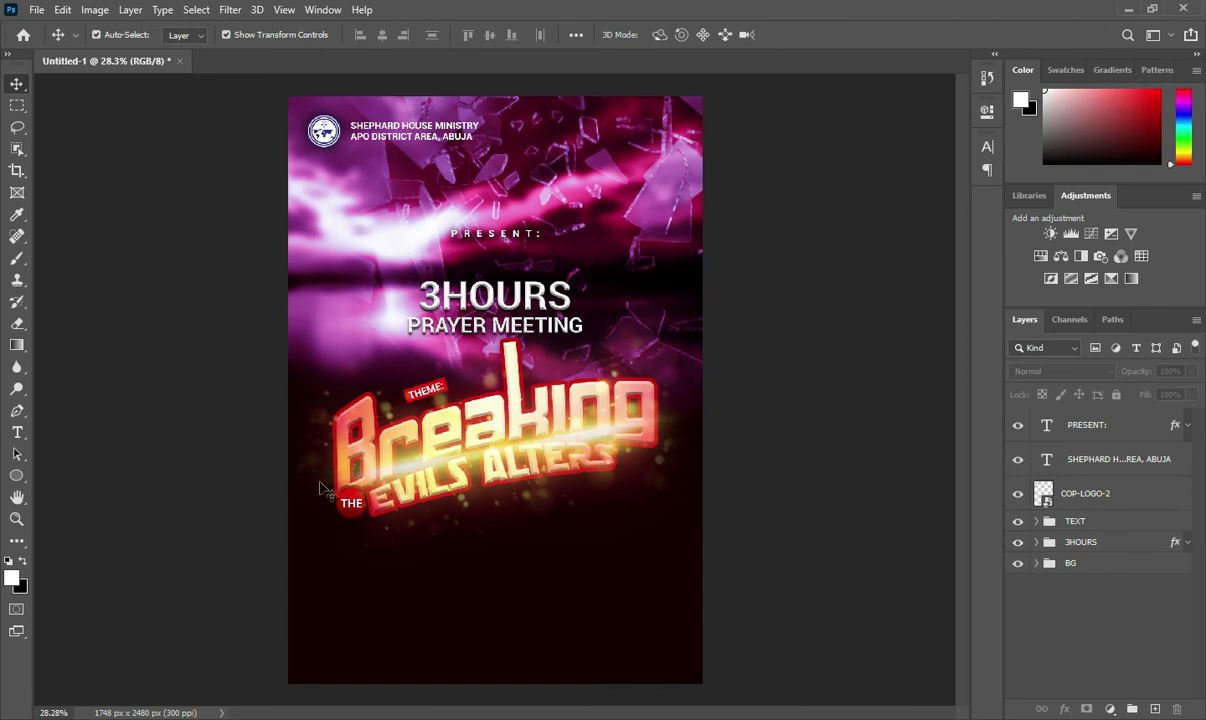
pyautogui.scroll(2, 435, 650)
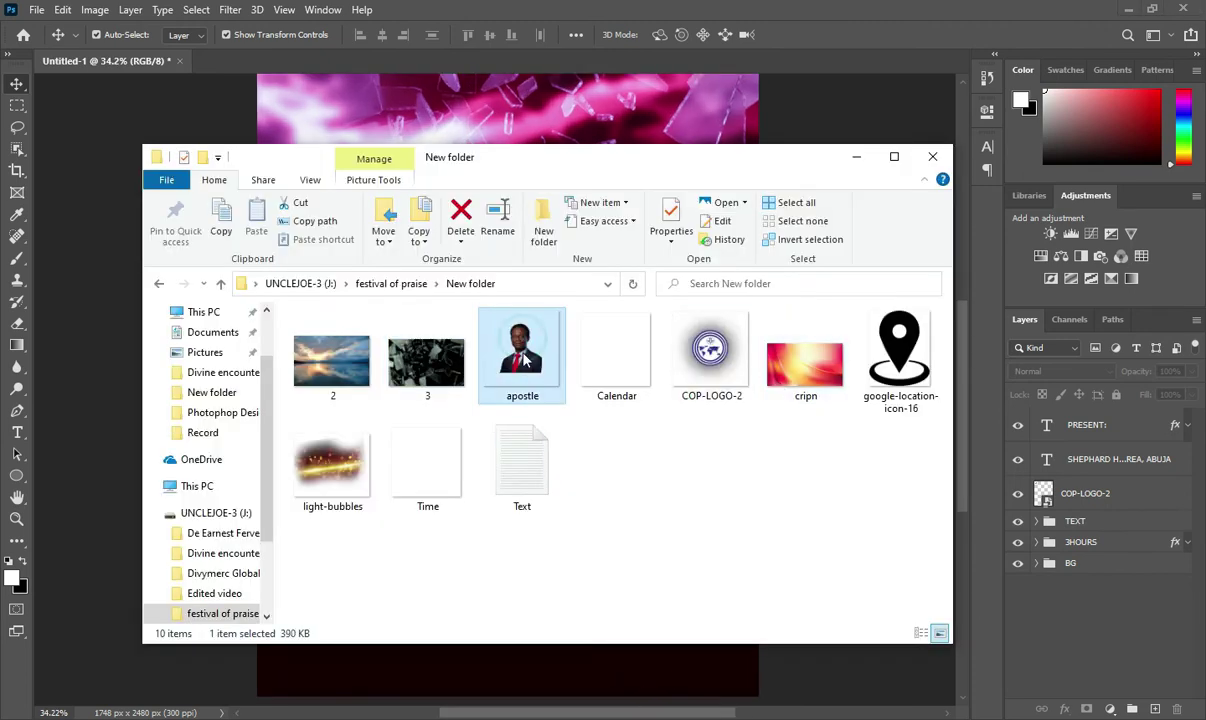
pyautogui.moveTo(521, 355)
pyautogui.mouseDown()
pyautogui.moveTo(576, 677)
pyautogui.moveTo(565, 638)
pyautogui.mouseUp()
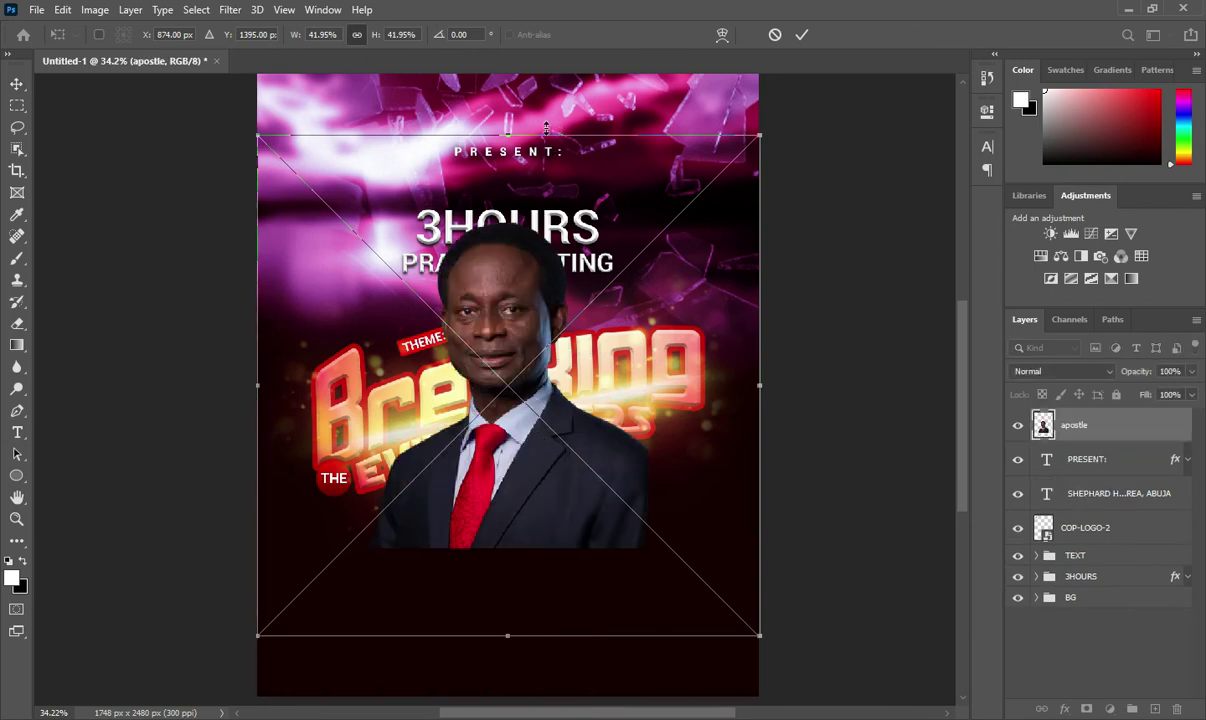
# Flip the apostle photo horizontally and scale it to about 28% in the bottom-left corner.
pyautogui.rightClick(509, 136)
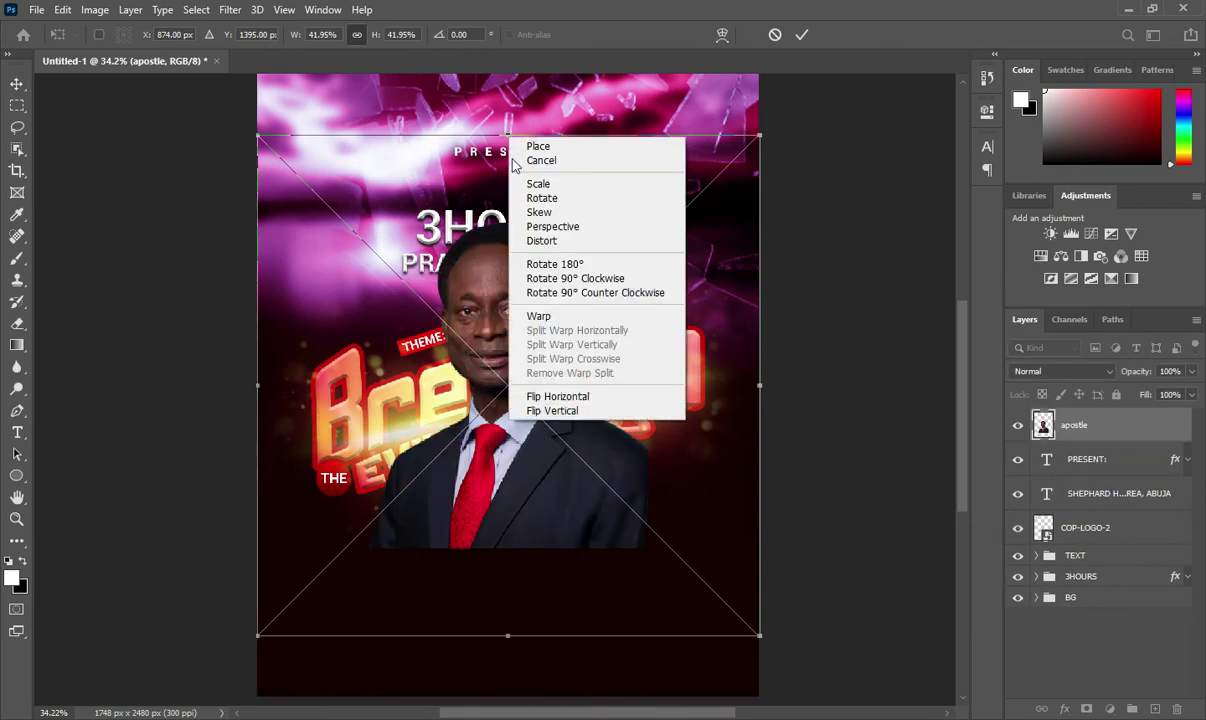
pyautogui.click(560, 396)
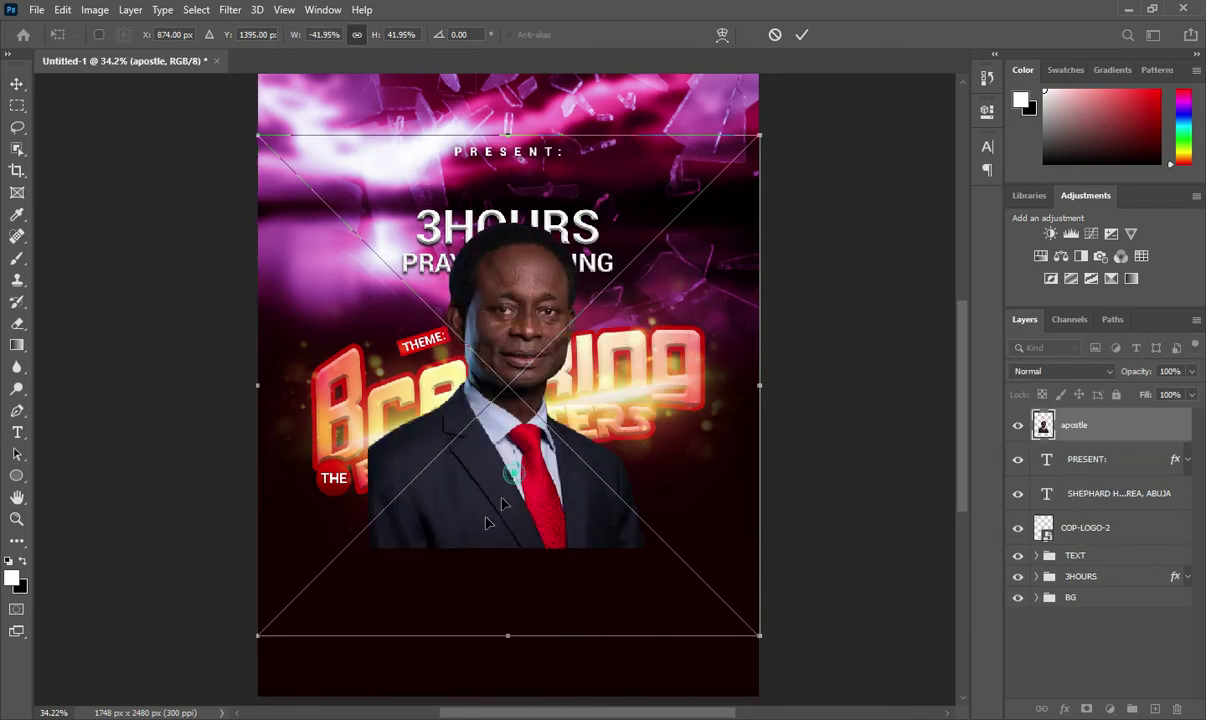
pyautogui.moveTo(517, 486); pyautogui.dragTo(400, 639)
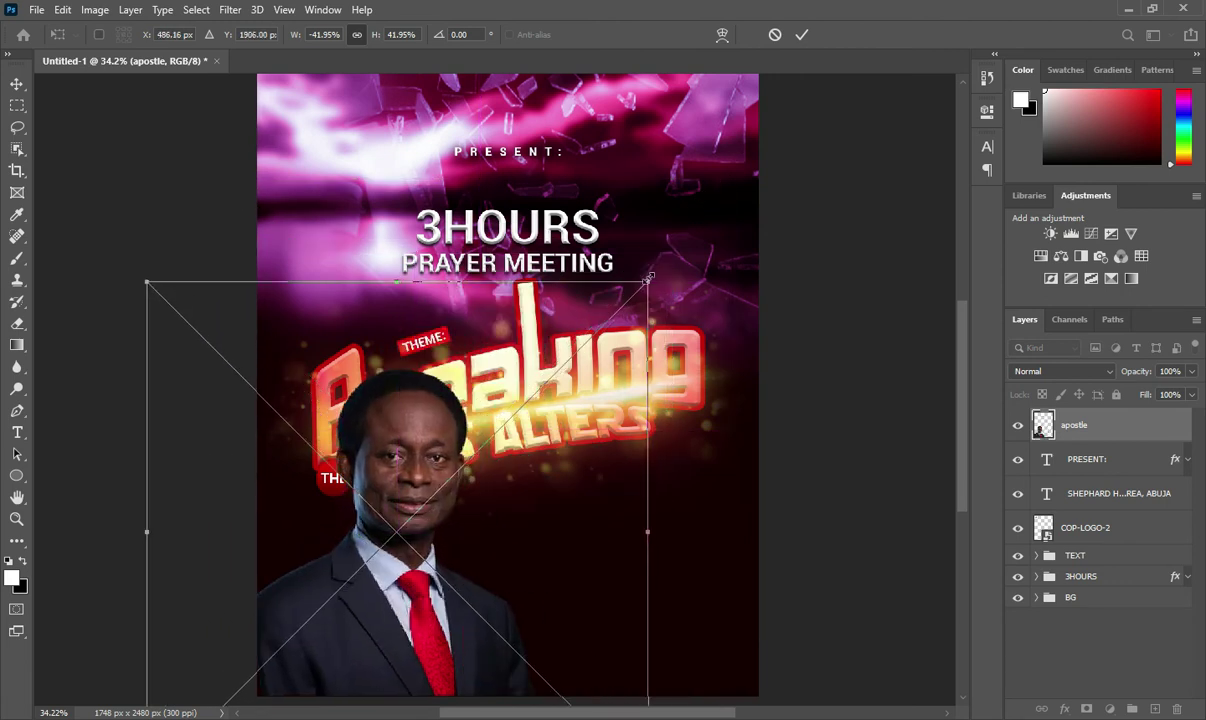
pyautogui.moveTo(647, 281); pyautogui.dragTo(524, 480)
pyautogui.moveTo(328, 652); pyautogui.dragTo(364, 652)
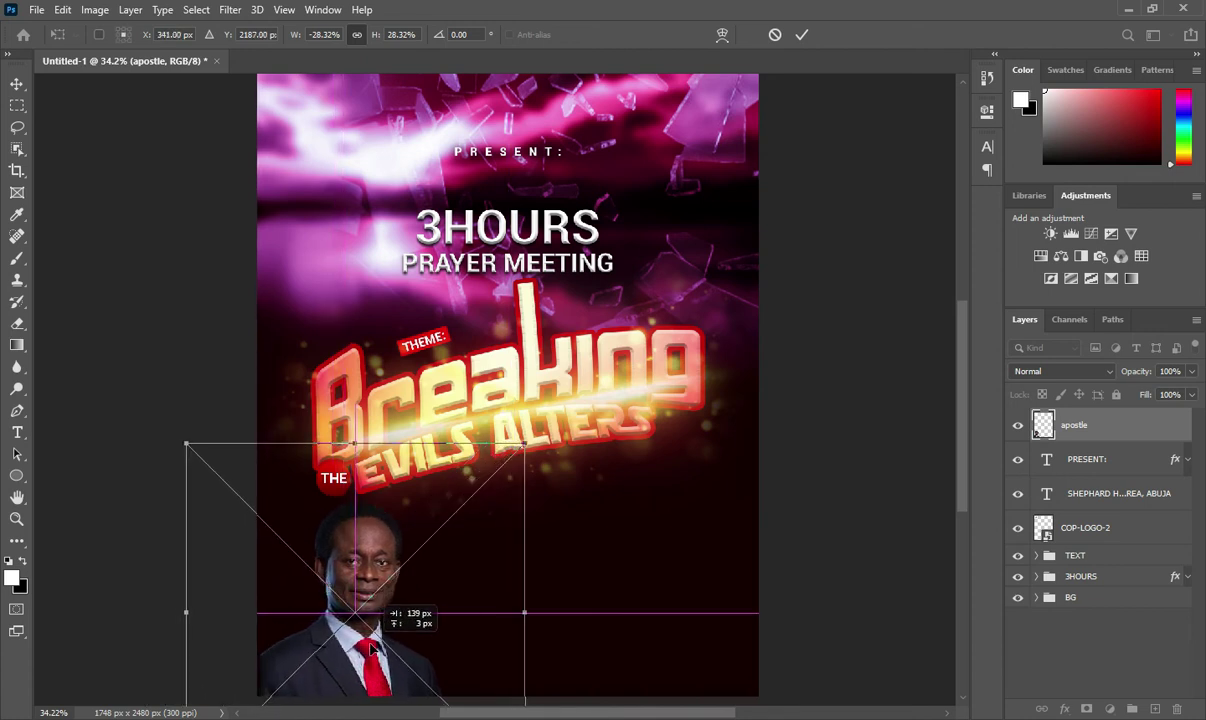
pyautogui.moveTo(364, 652); pyautogui.dragTo(359, 652)
pyautogui.press('Return')
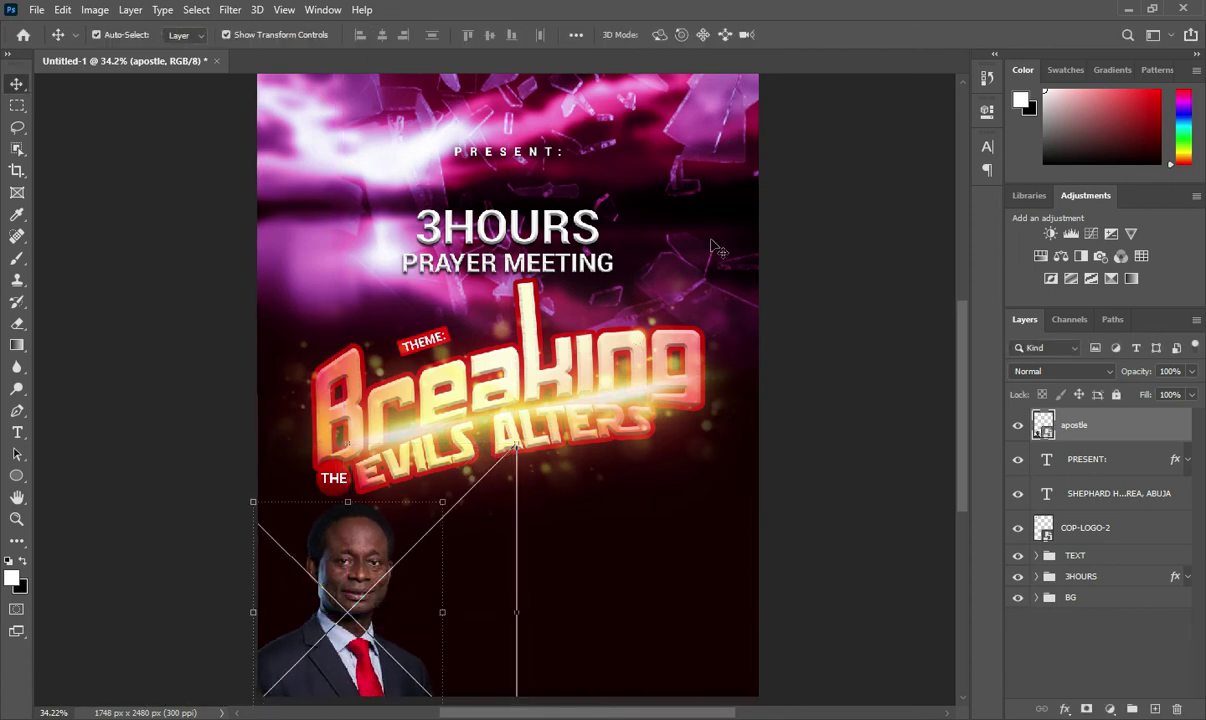
pyautogui.click(1096, 462)
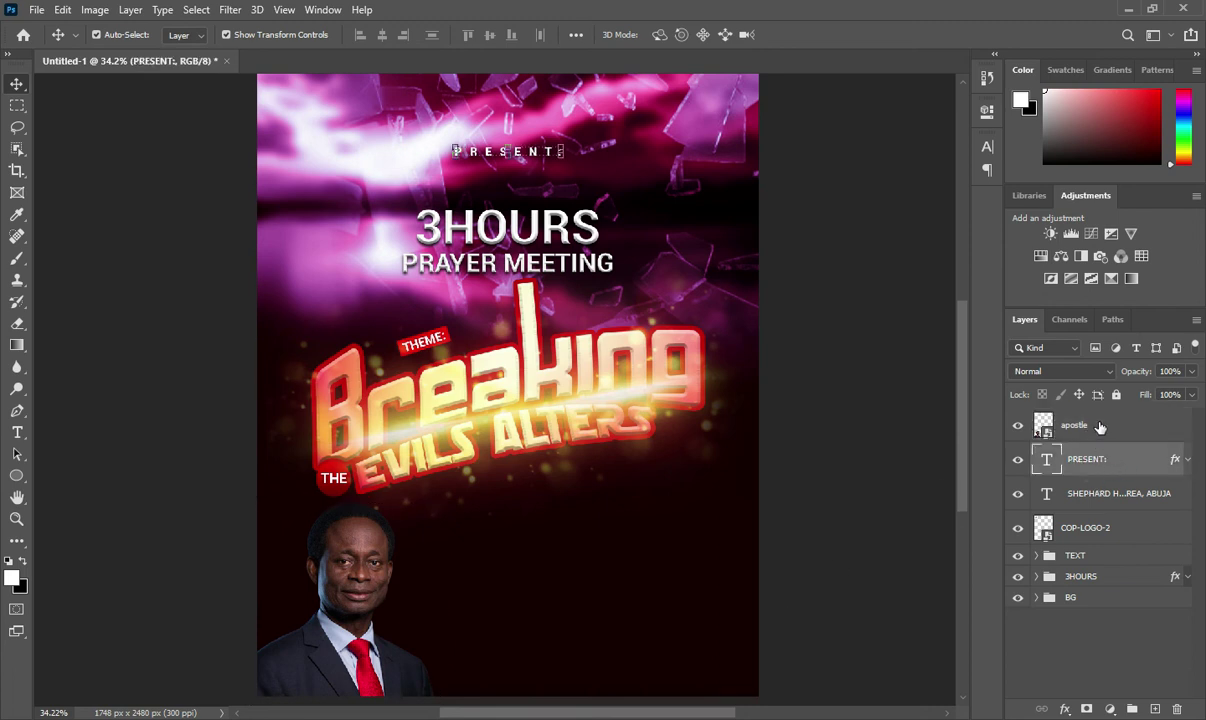
# Draw a peach 2002 × 140 px rectangle bar along the poster's bottom edge.
pyautogui.click(17, 475)
pyautogui.click(83, 477)
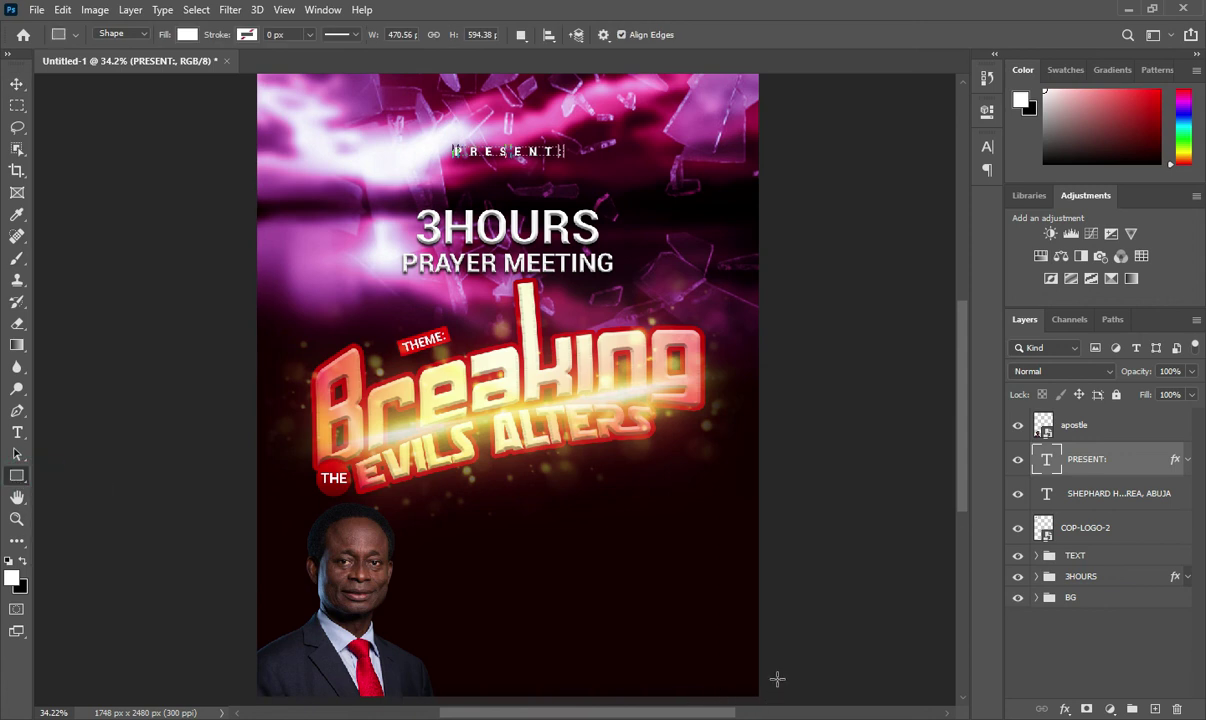
pyautogui.moveTo(777, 679); pyautogui.dragTo(204, 680)
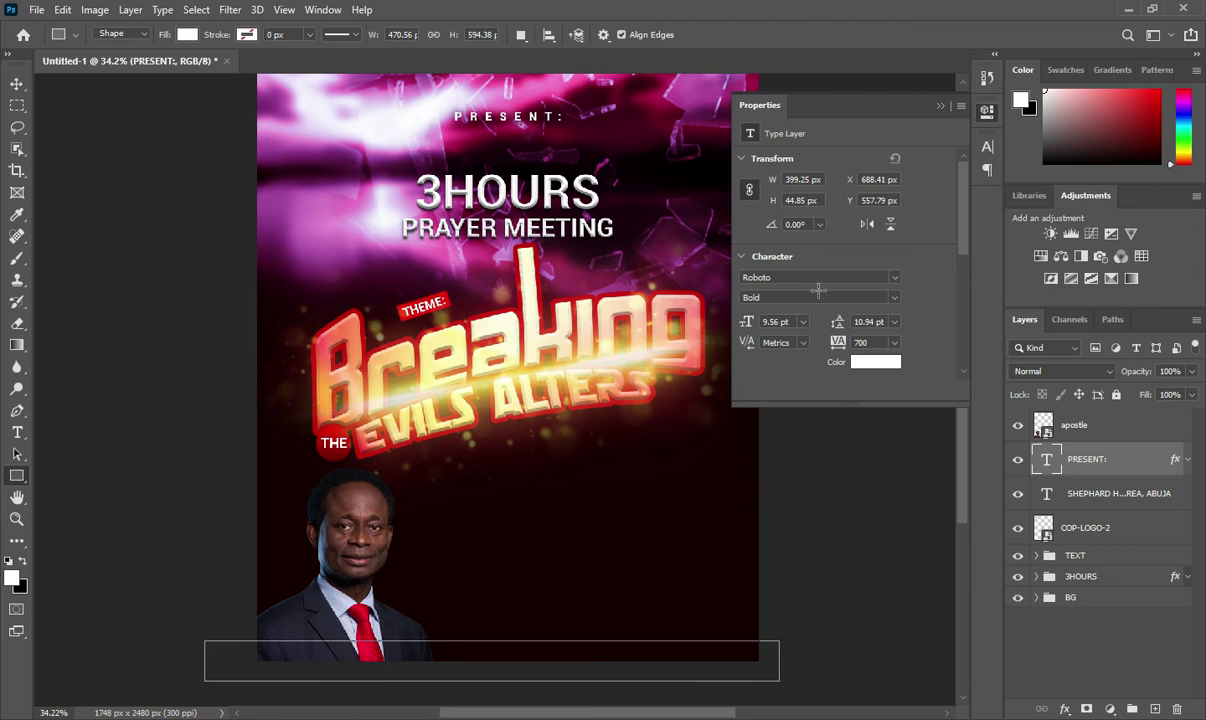
pyautogui.click(750, 211)
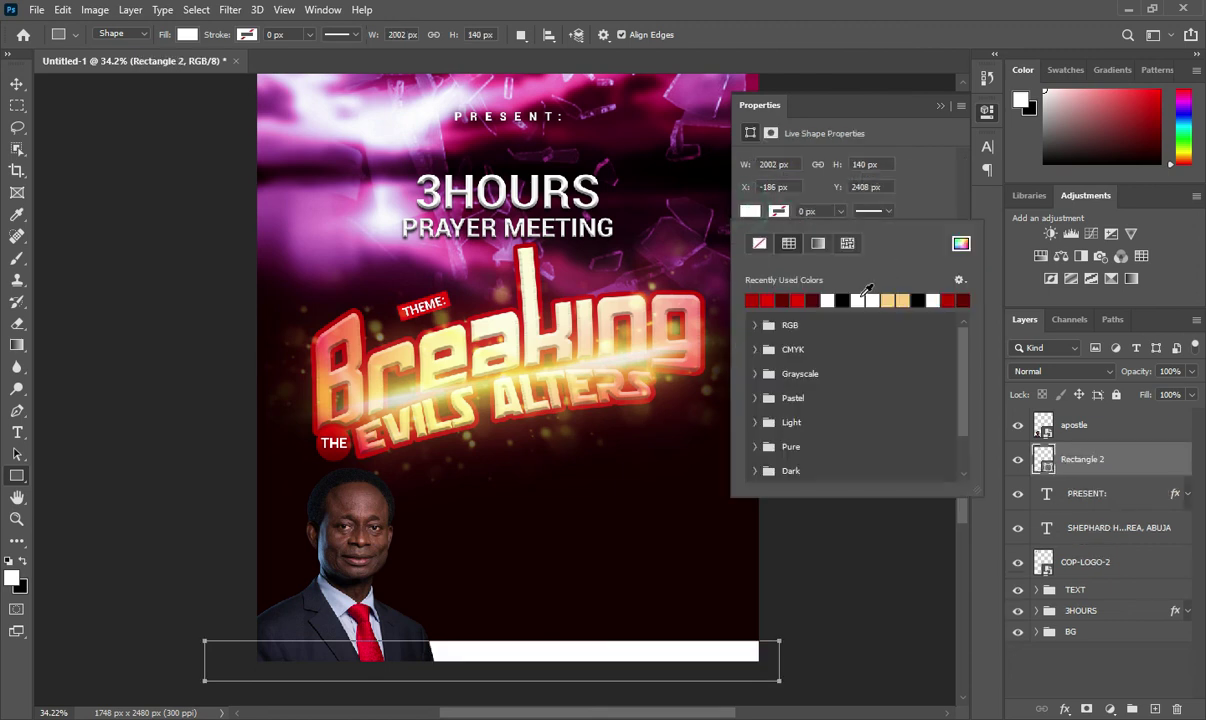
pyautogui.click(902, 300)
pyautogui.click(939, 106)
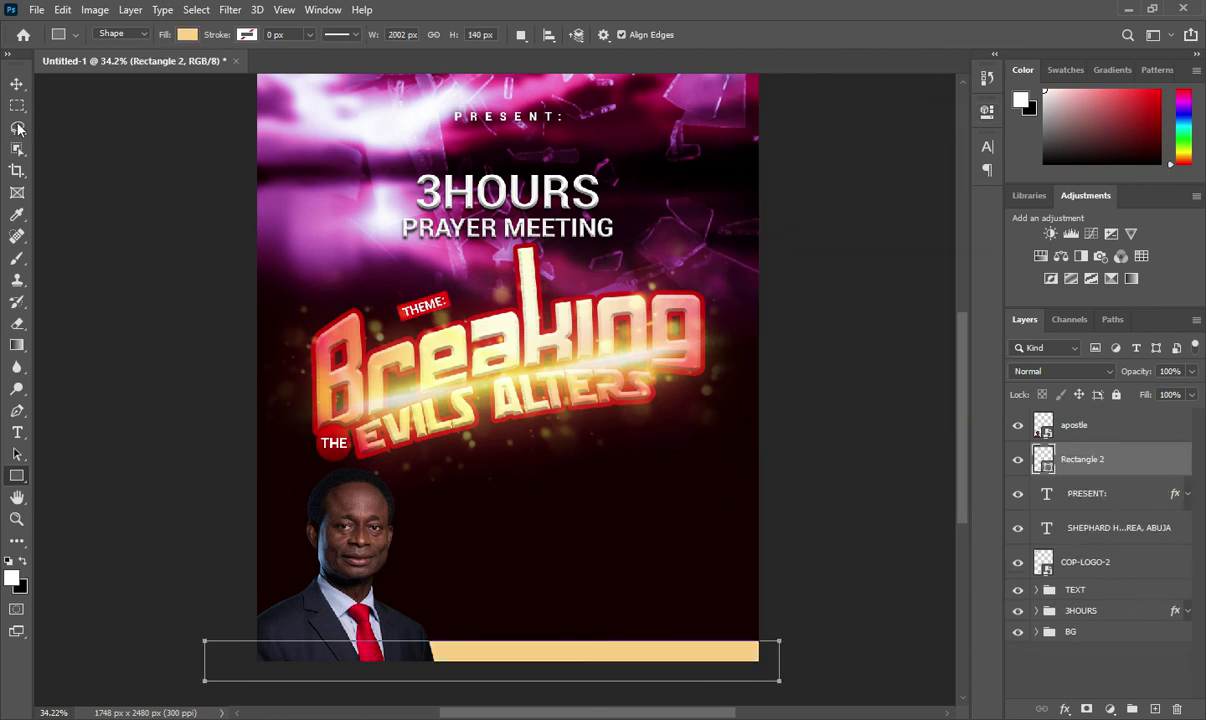
pyautogui.press('v')
pyautogui.click(807, 413)
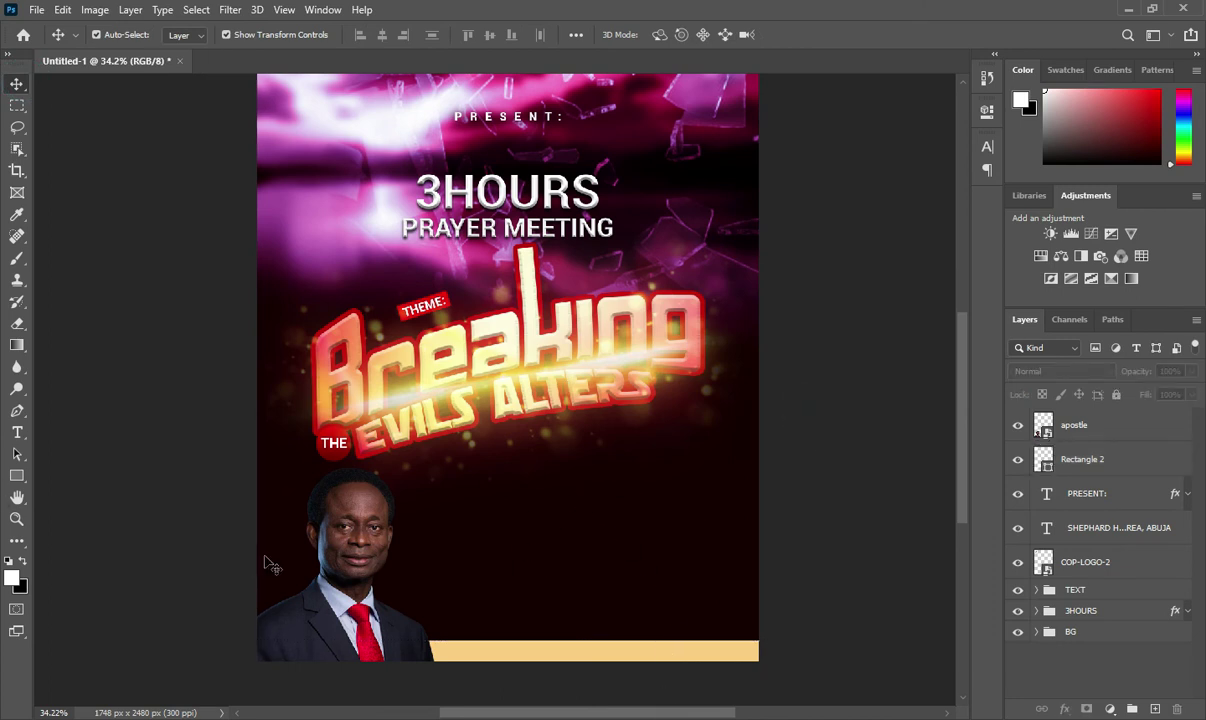
pyautogui.click(328, 535)
pyautogui.click(95, 10)
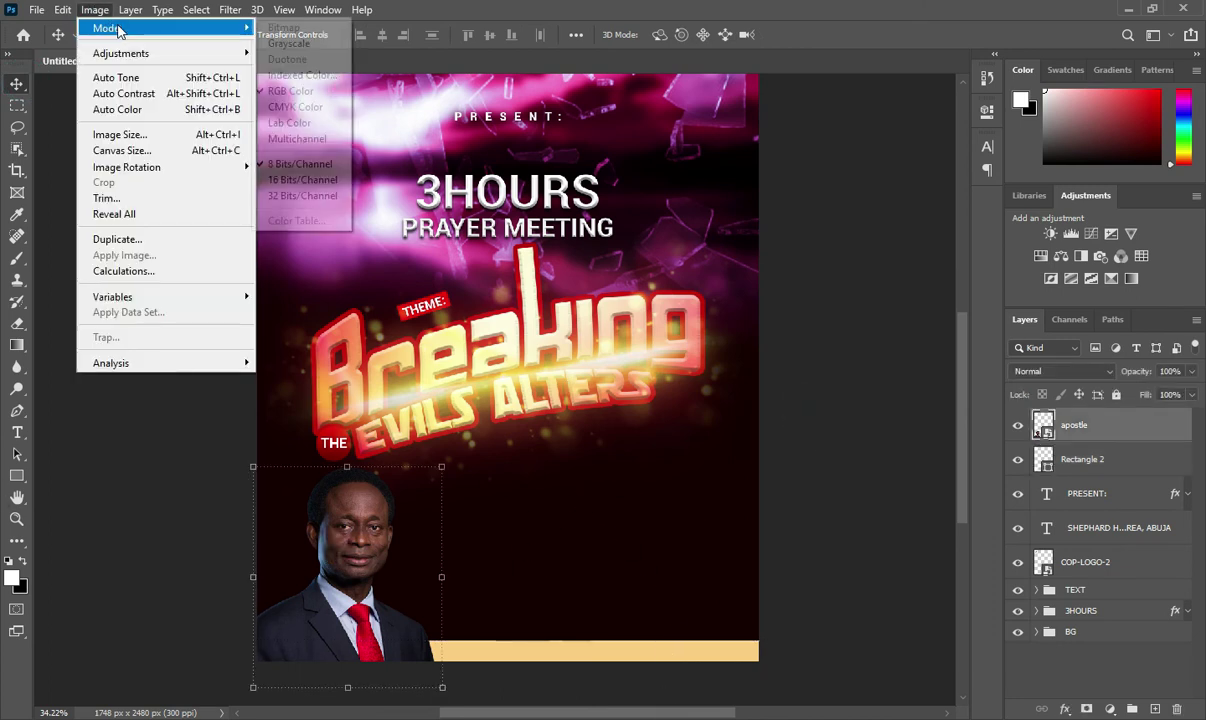
pyautogui.moveTo(121, 53)
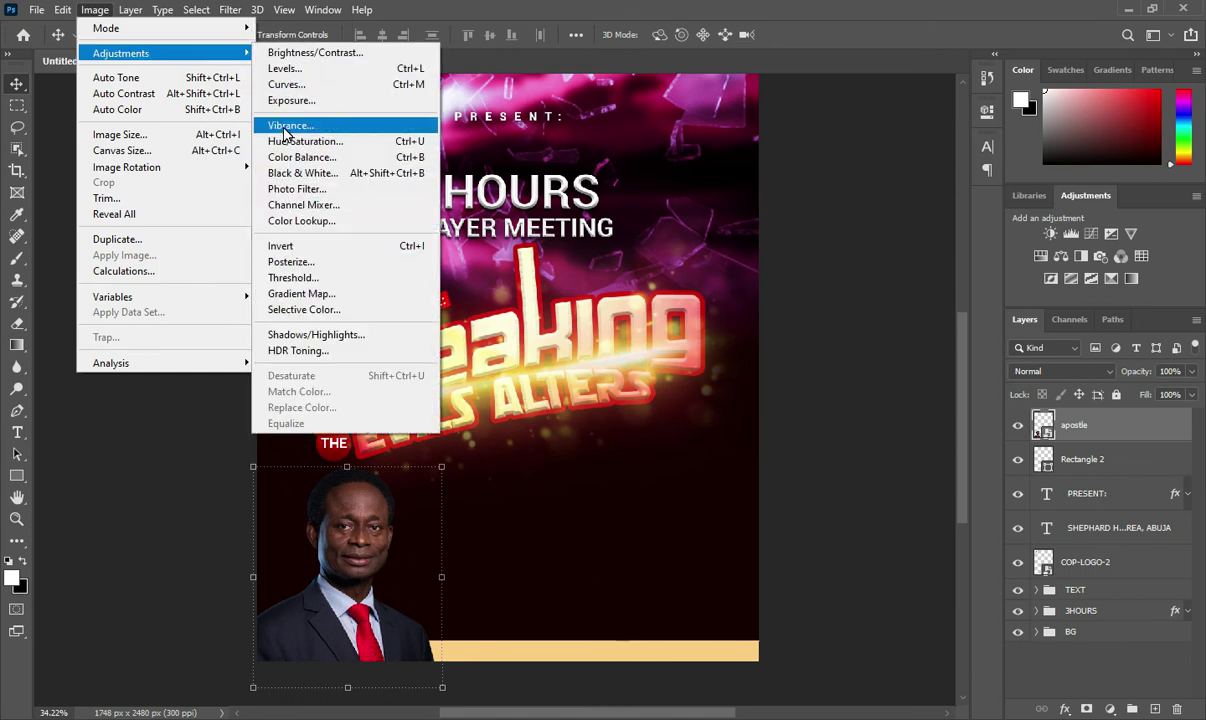
# Apply Brightness/Contrast to the preacher photo with brightness 34 and contrast 11.
pyautogui.click(310, 52)
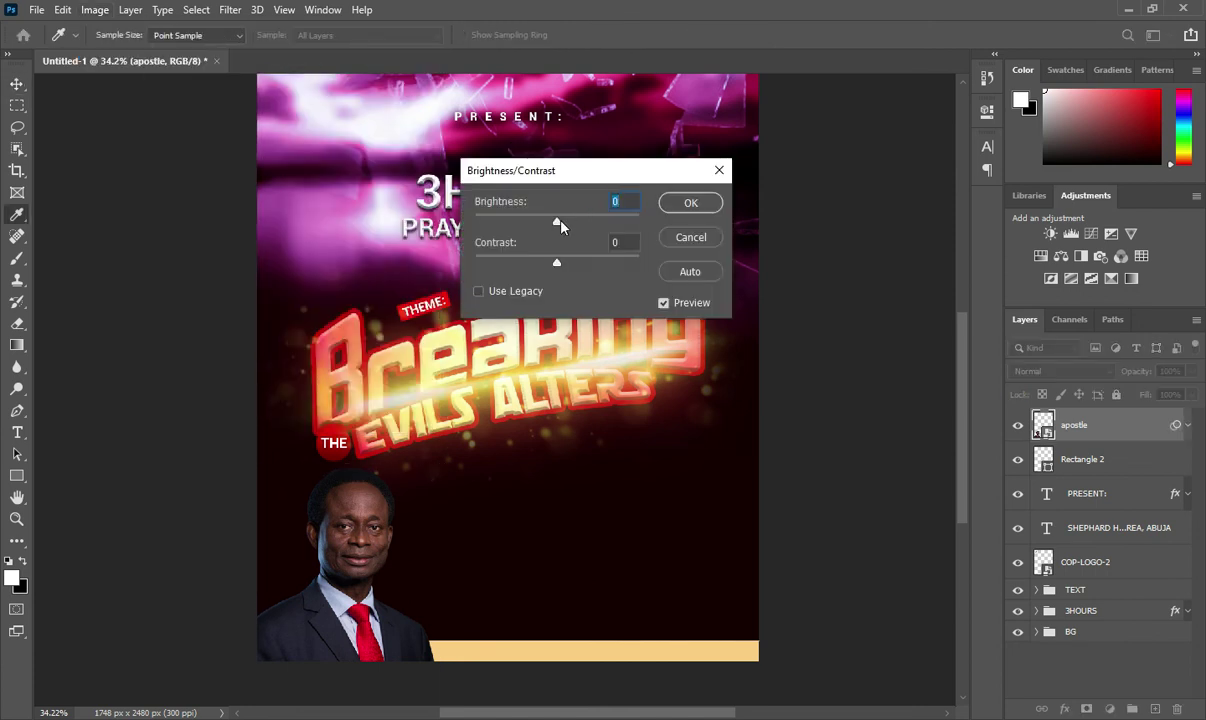
pyautogui.moveTo(558, 220); pyautogui.dragTo(574, 220)
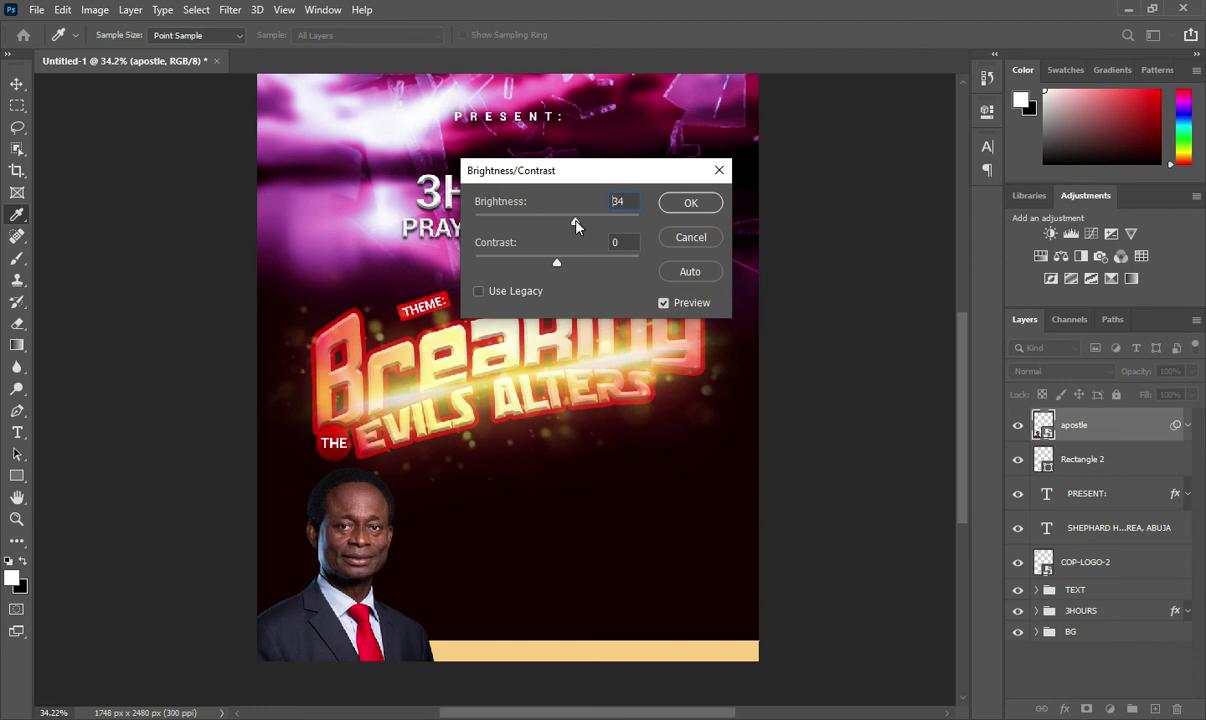
pyautogui.moveTo(557, 263); pyautogui.dragTo(566, 263)
pyautogui.click(690, 202)
pyautogui.press('v')
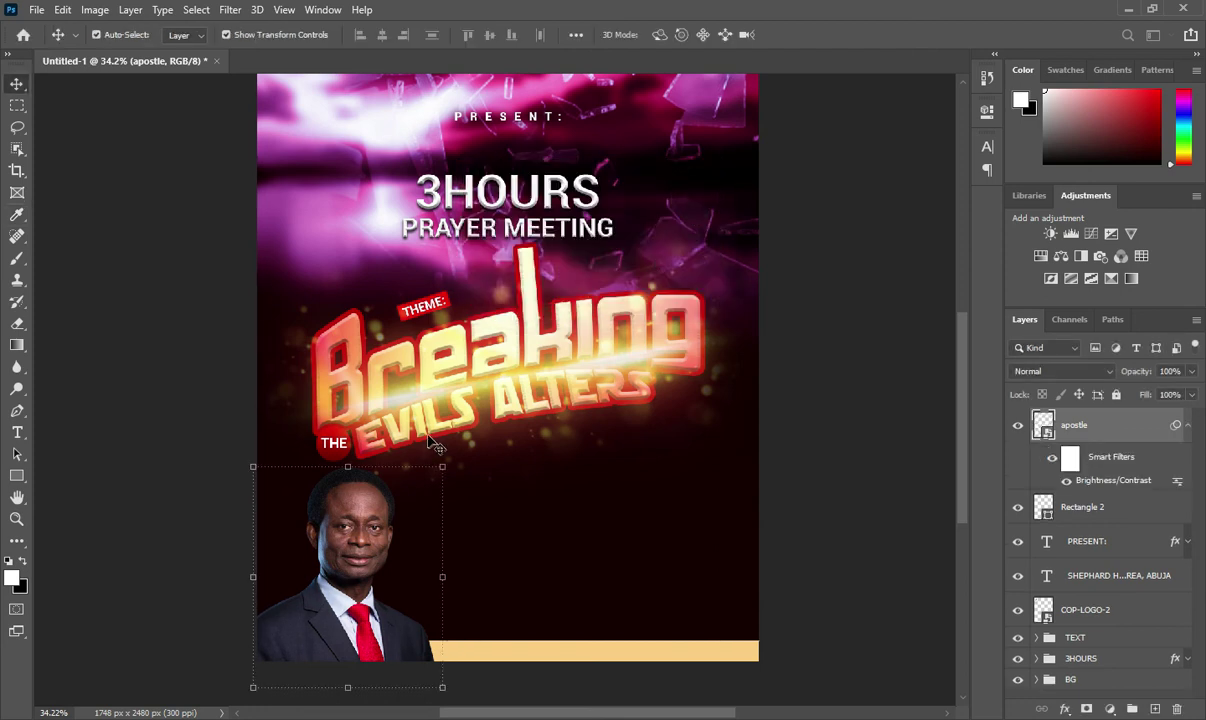
# Raise the preacher photo's Vibrance to +13.
pyautogui.click(95, 9)
pyautogui.moveTo(121, 53)
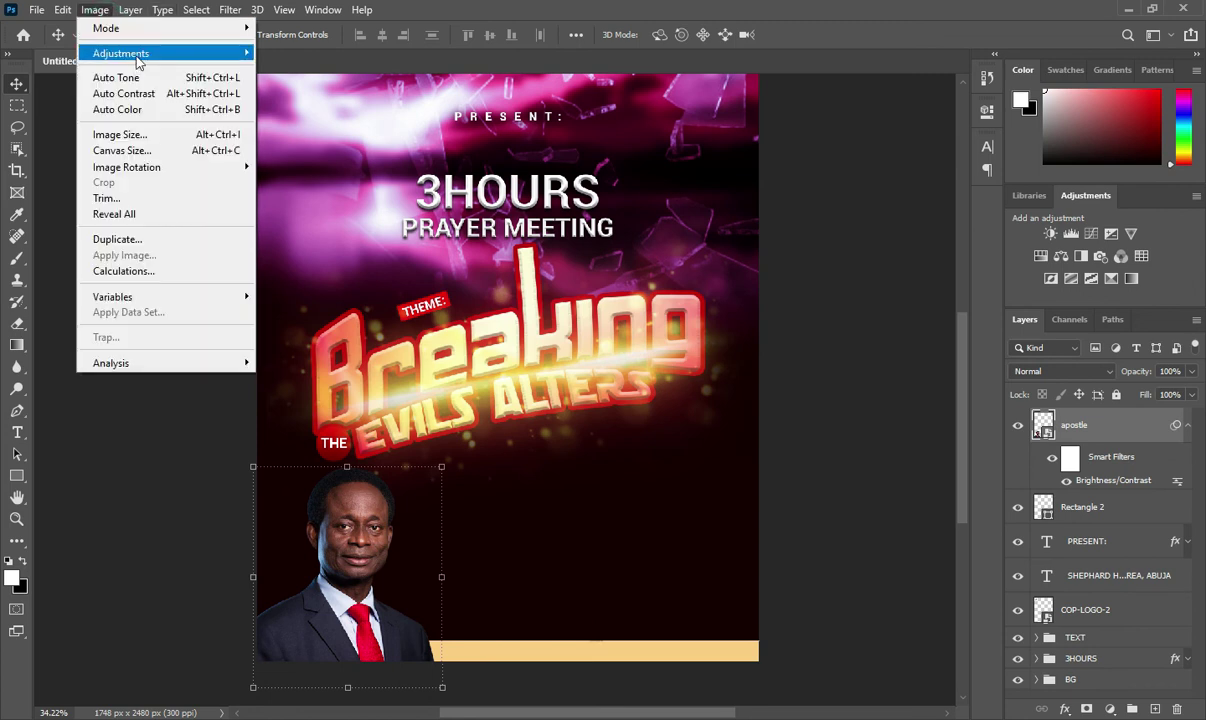
pyautogui.click(405, 126)
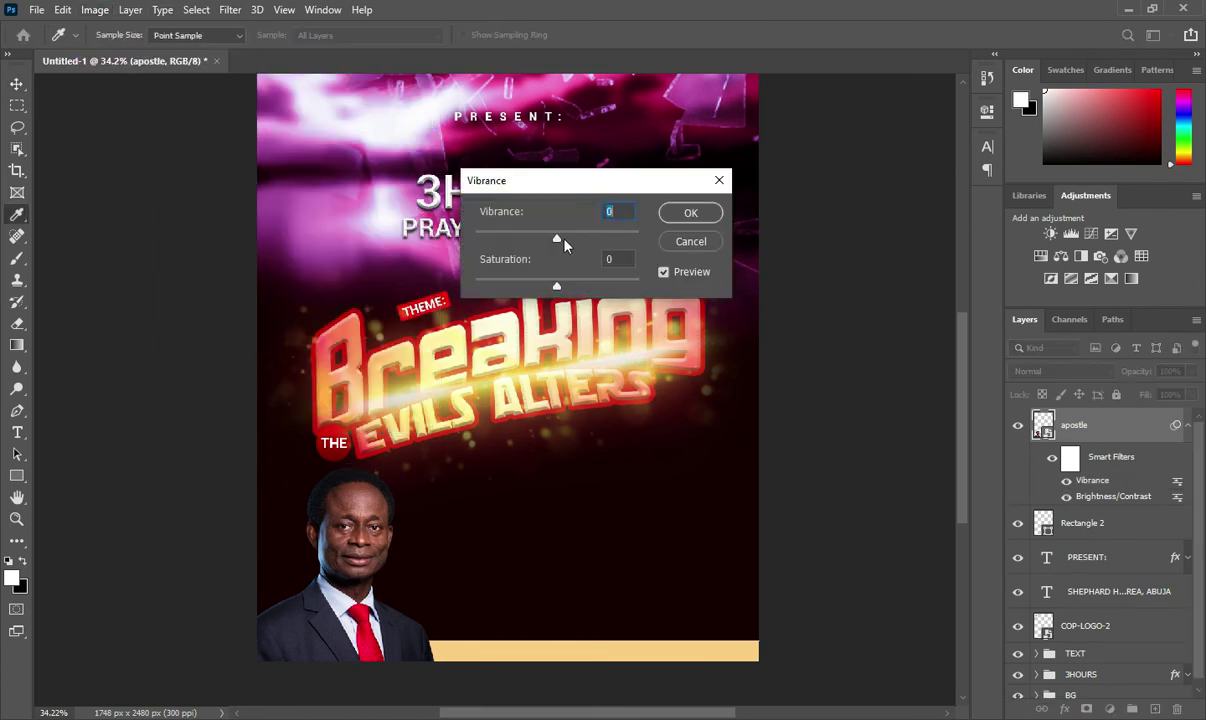
pyautogui.moveTo(557, 237); pyautogui.dragTo(569, 238)
pyautogui.click(690, 212)
# Copy the word 'Apostle' from the Notepad notes.
pyautogui.click(829, 504)
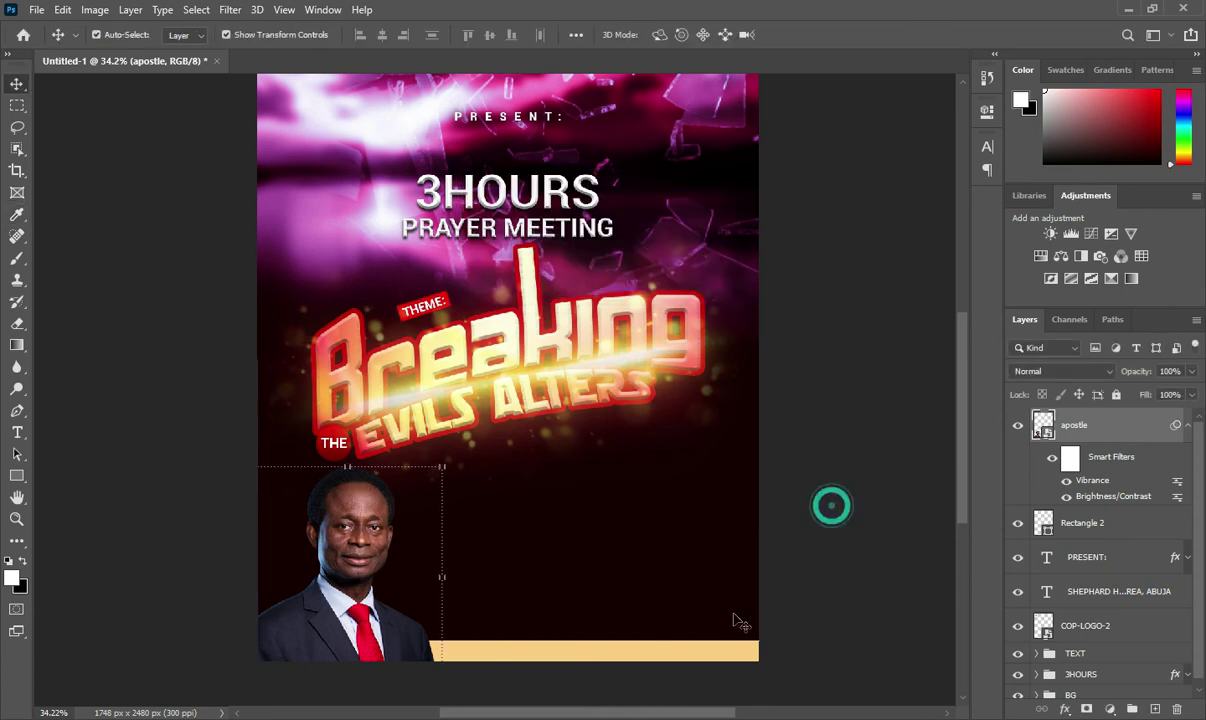
pyautogui.hotkey('alt', 'Tab')
pyautogui.hotkey('ctrl', 'c')
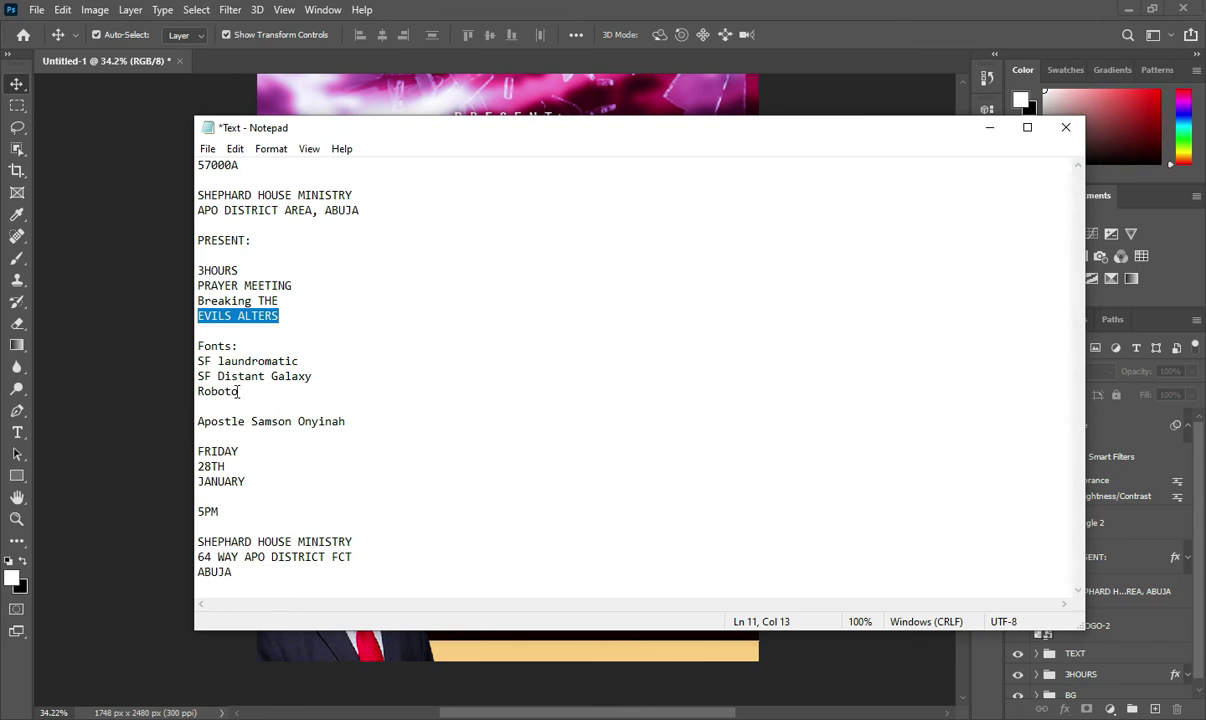
pyautogui.doubleClick(240, 421)
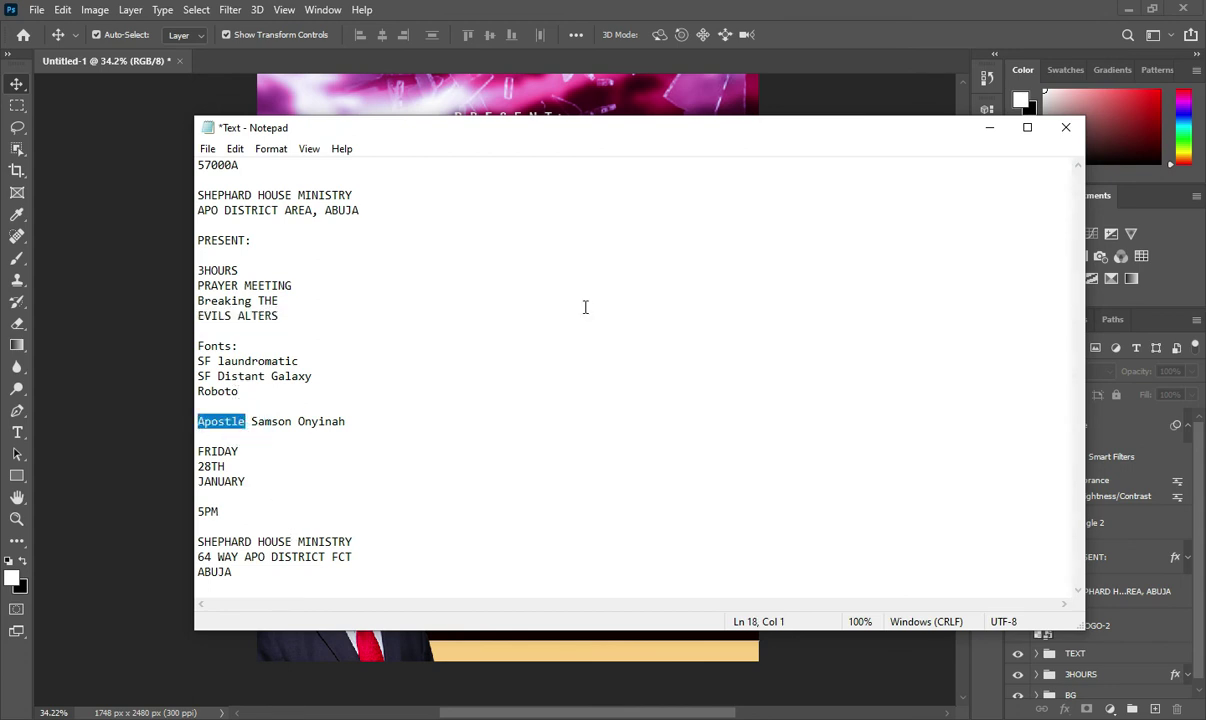
pyautogui.click(987, 129)
# Paste the text 'Apostle' beside the preacher photo.
pyautogui.press('t')
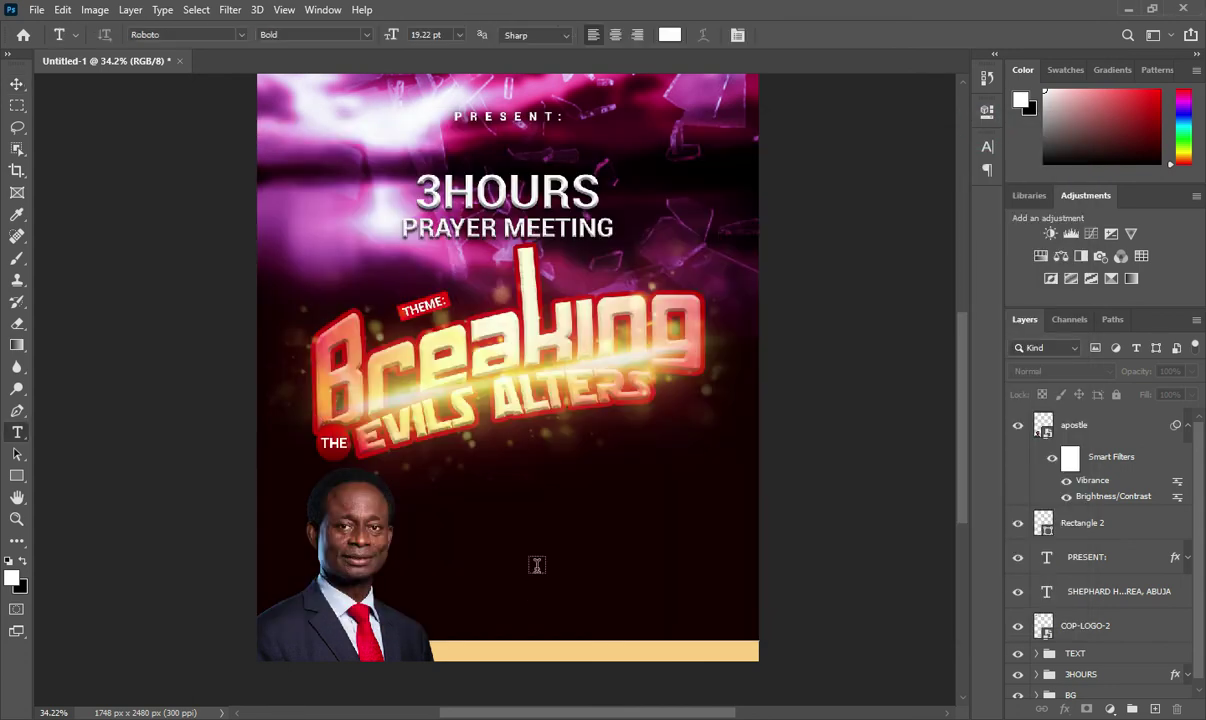
pyautogui.click(502, 531)
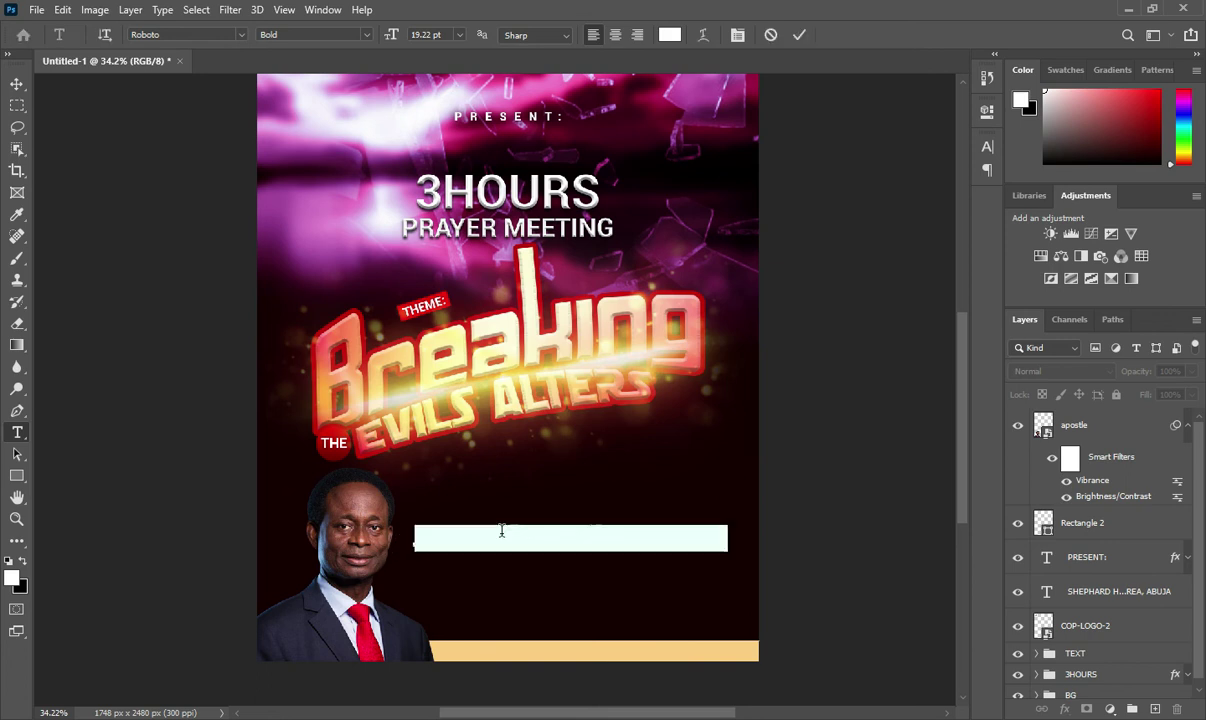
pyautogui.hotkey('ctrl', 'v')
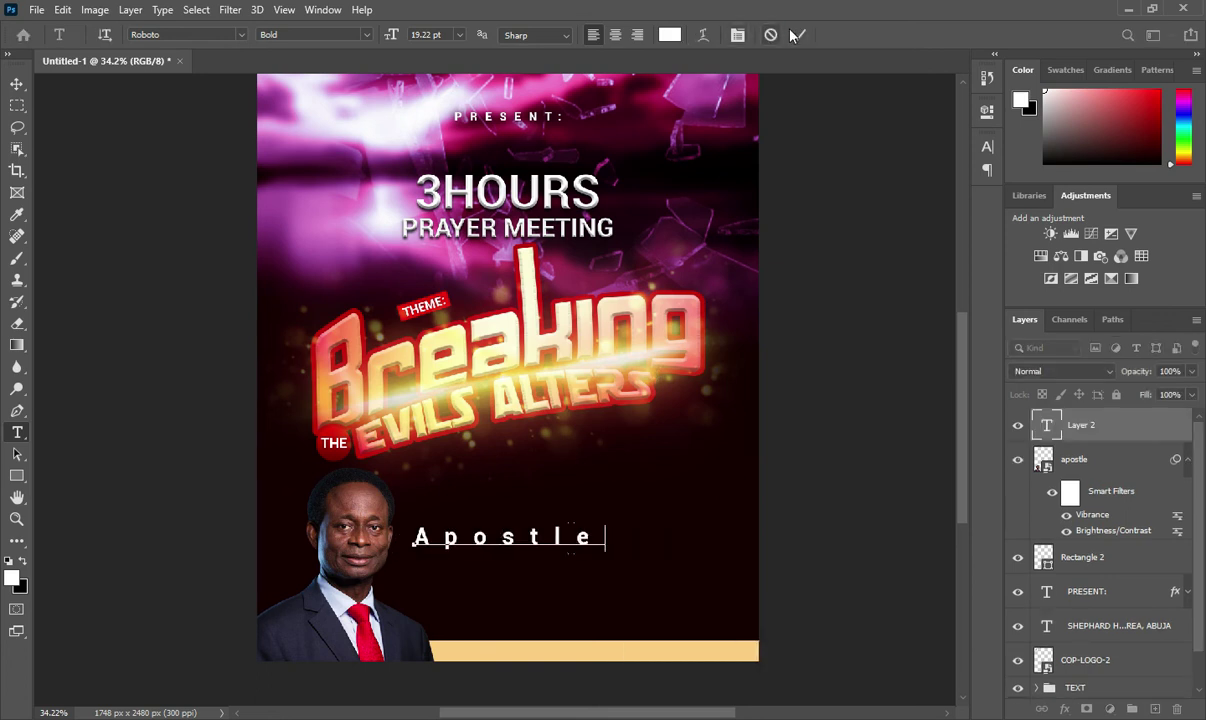
pyautogui.click(988, 146)
# Set the Apostle text's tracking to 0 and its style to Italic.
pyautogui.click(988, 147)
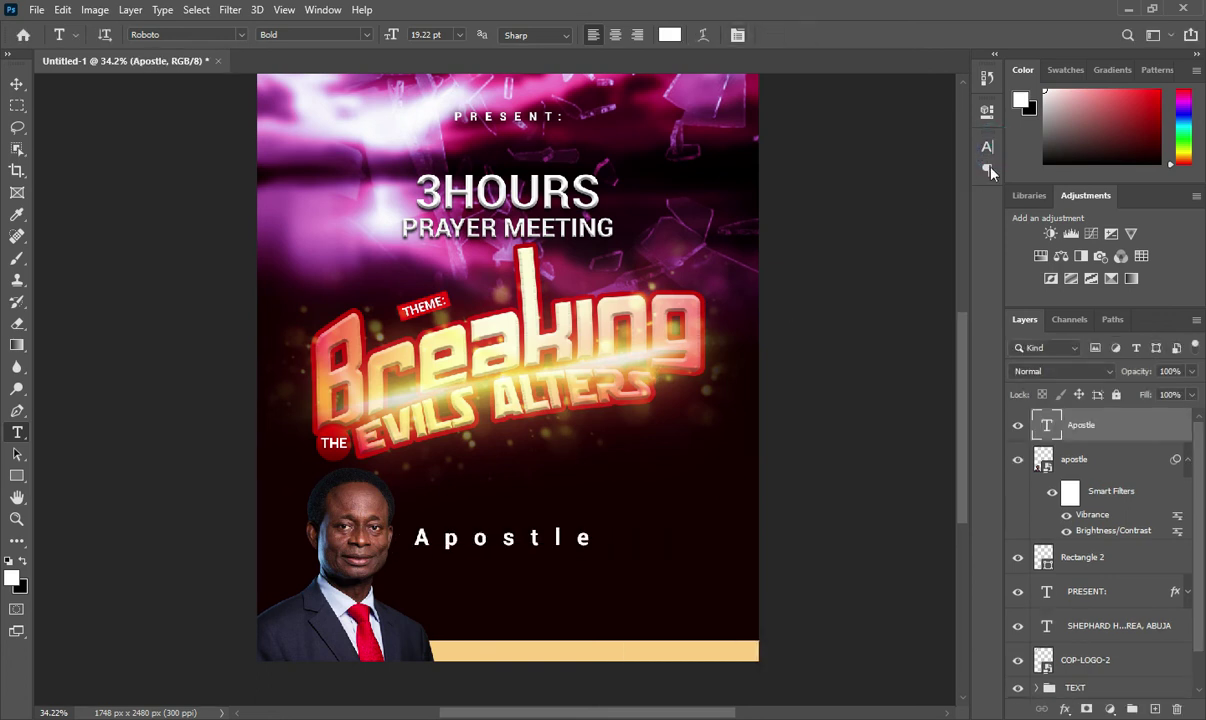
pyautogui.click(920, 207)
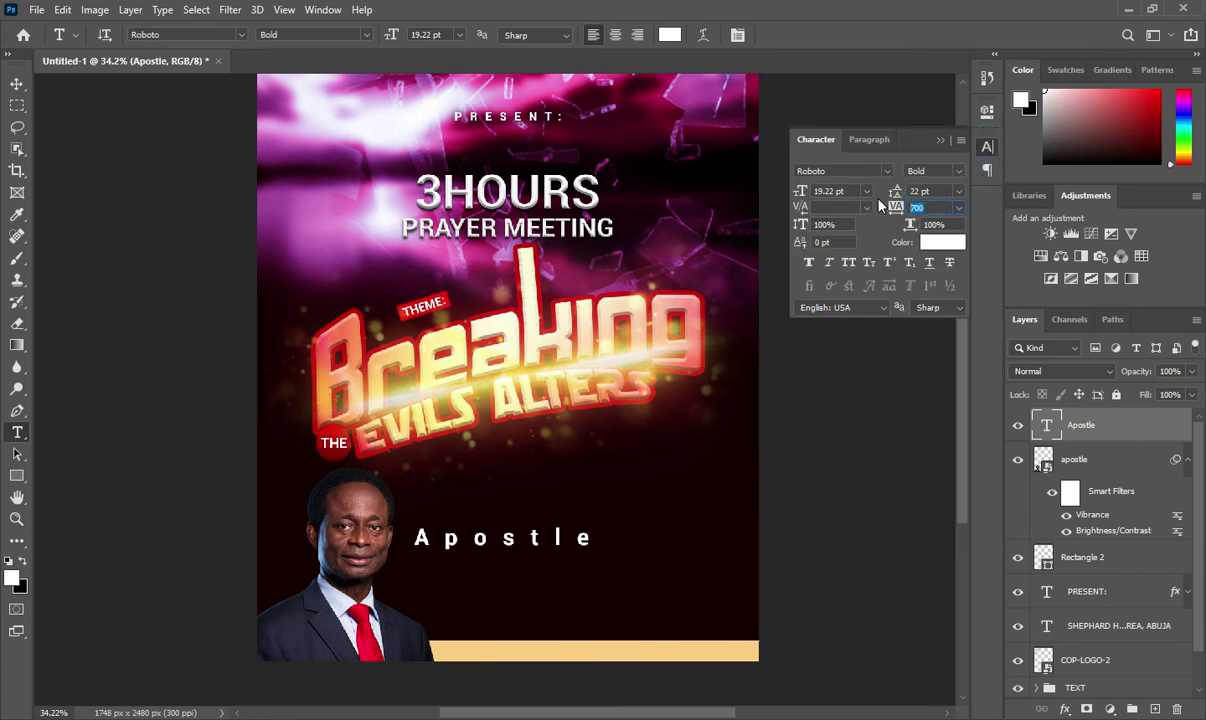
pyautogui.write('0')
pyautogui.press('Return')
pyautogui.click(938, 141)
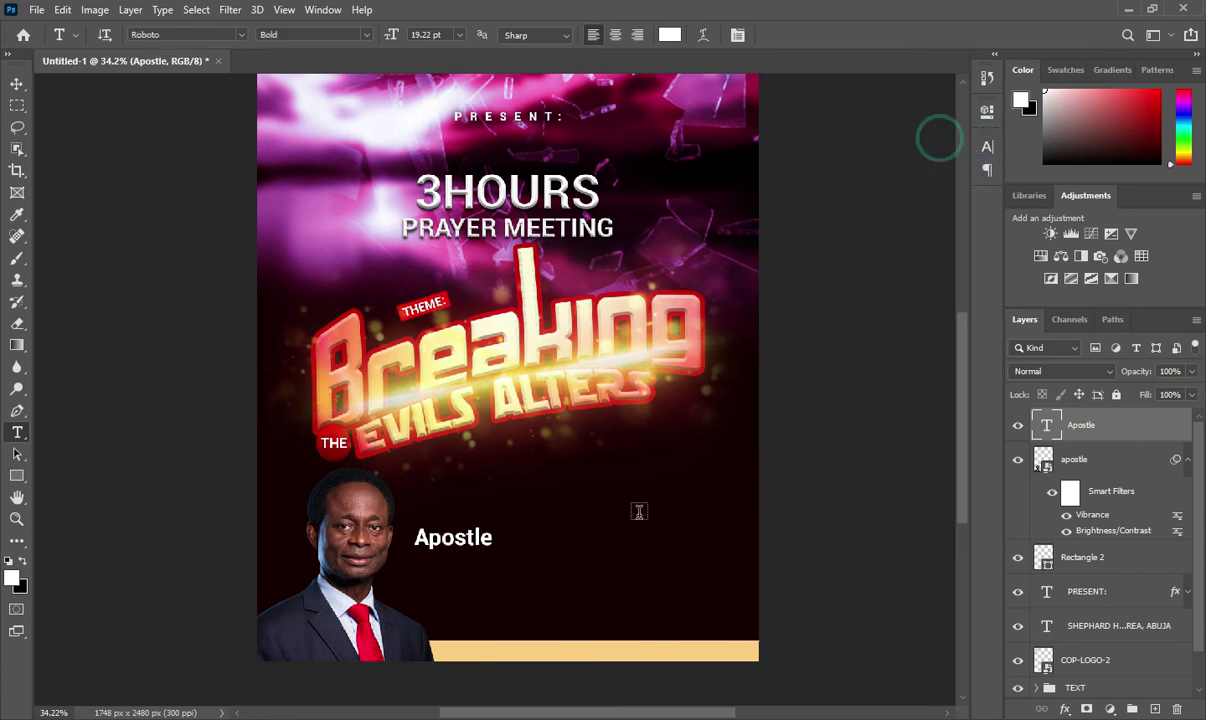
pyautogui.click(361, 35)
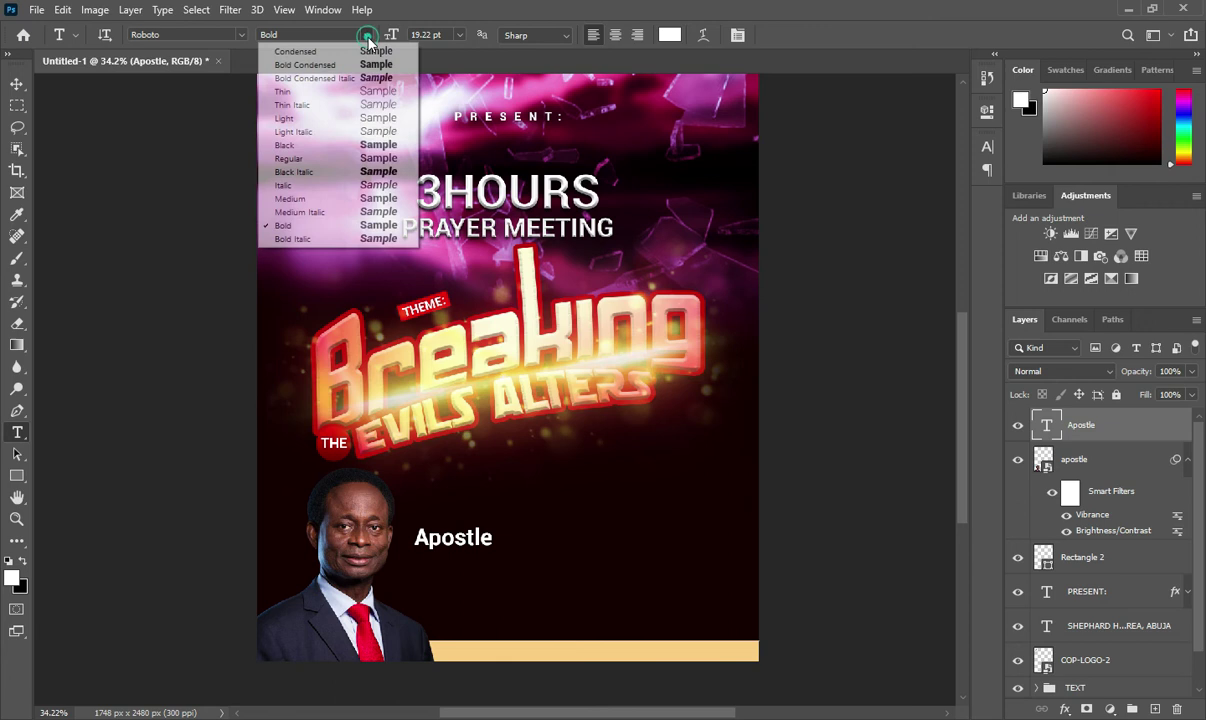
pyautogui.click(315, 174)
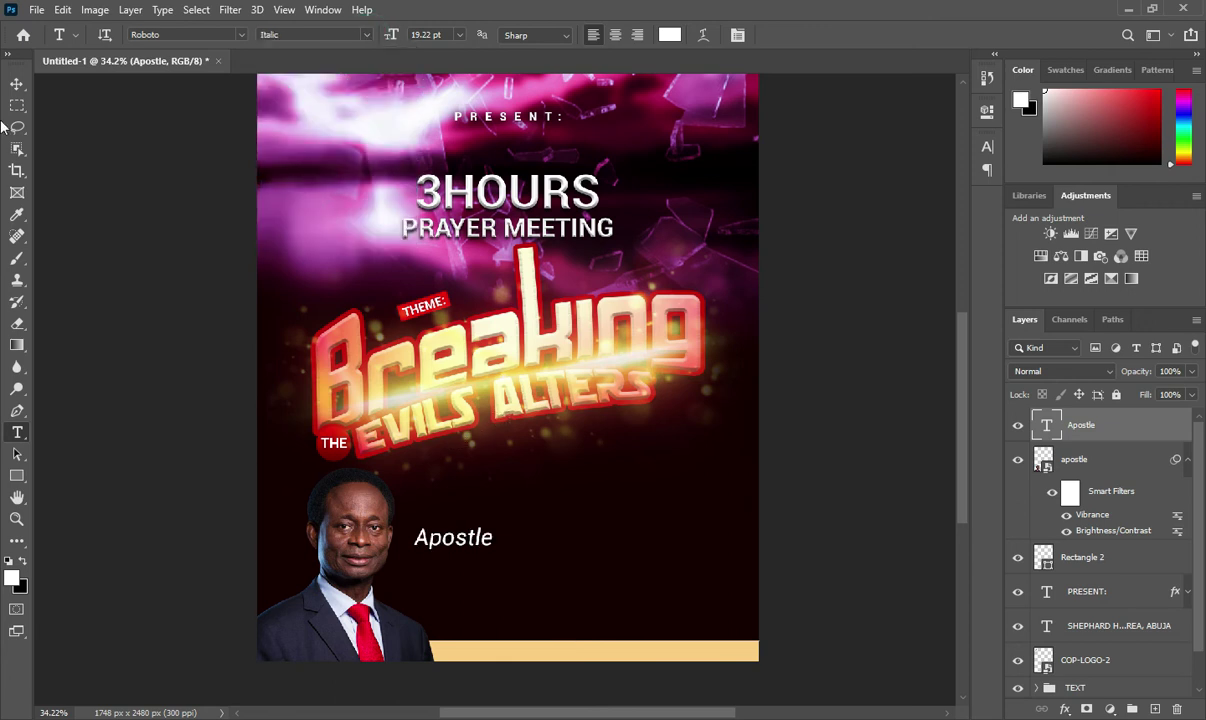
# Scale the Apostle text down to about 111×37 px.
pyautogui.click(17, 84)
pyautogui.scroll(3, 545, 572)
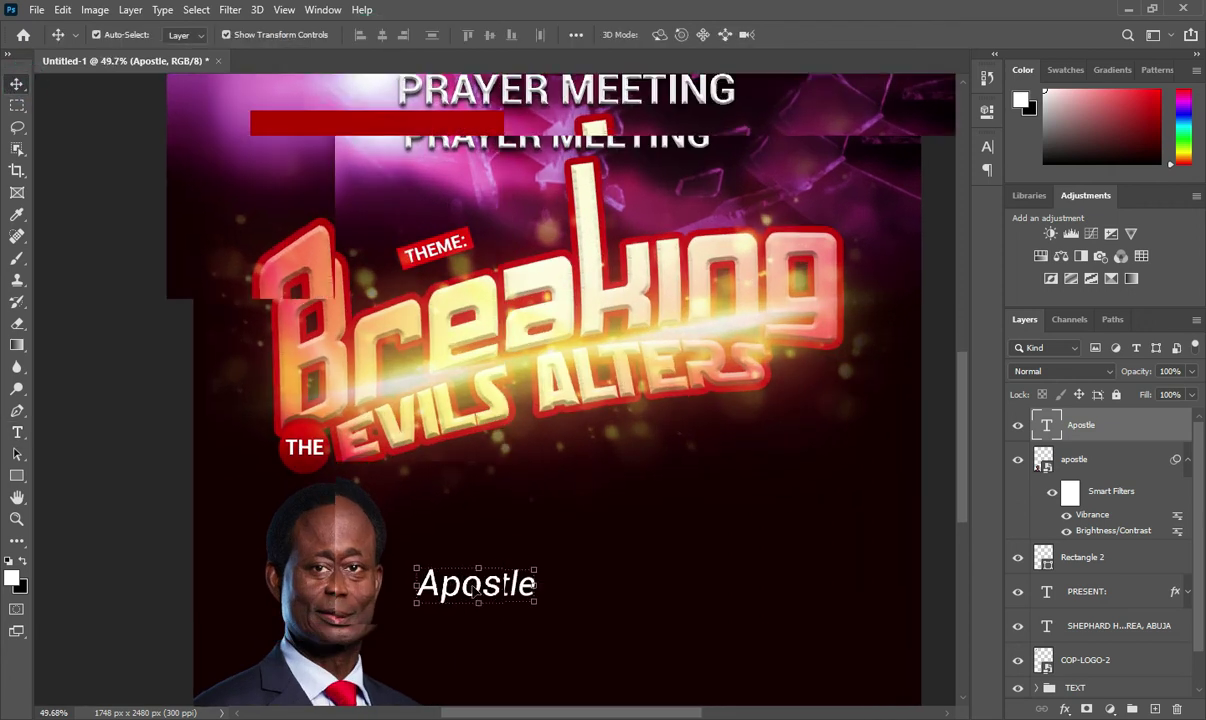
pyautogui.moveTo(541, 568)
pyautogui.mouseDown()
pyautogui.moveTo(459, 590)
pyautogui.moveTo(478, 568)
pyautogui.mouseUp()
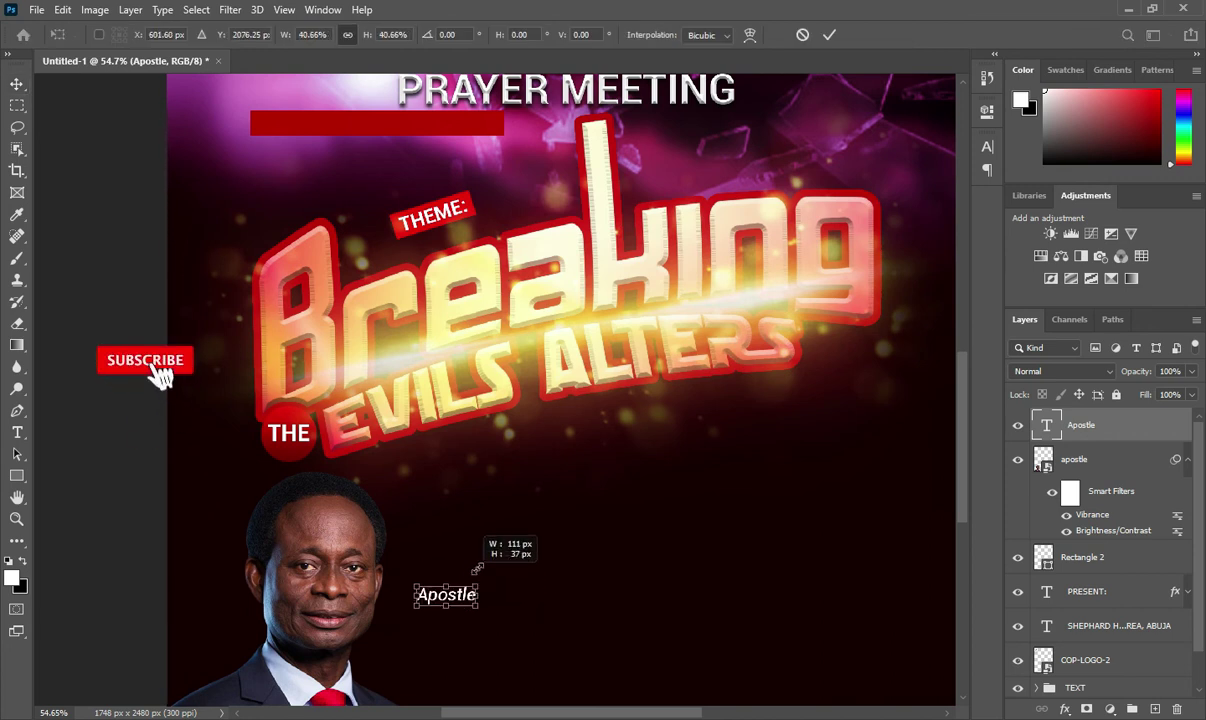
pyautogui.press('Return')
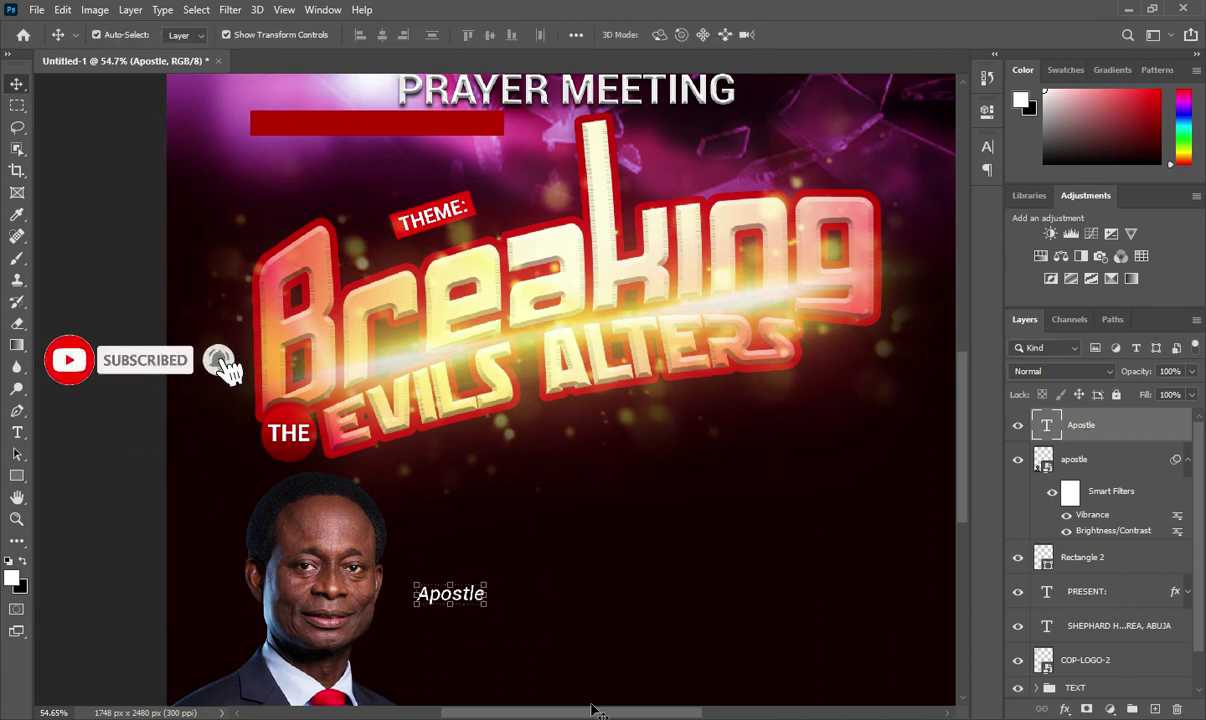
# Copy the preacher's full name from the Notepad notes.
pyautogui.hotkey('alt', 'Tab')
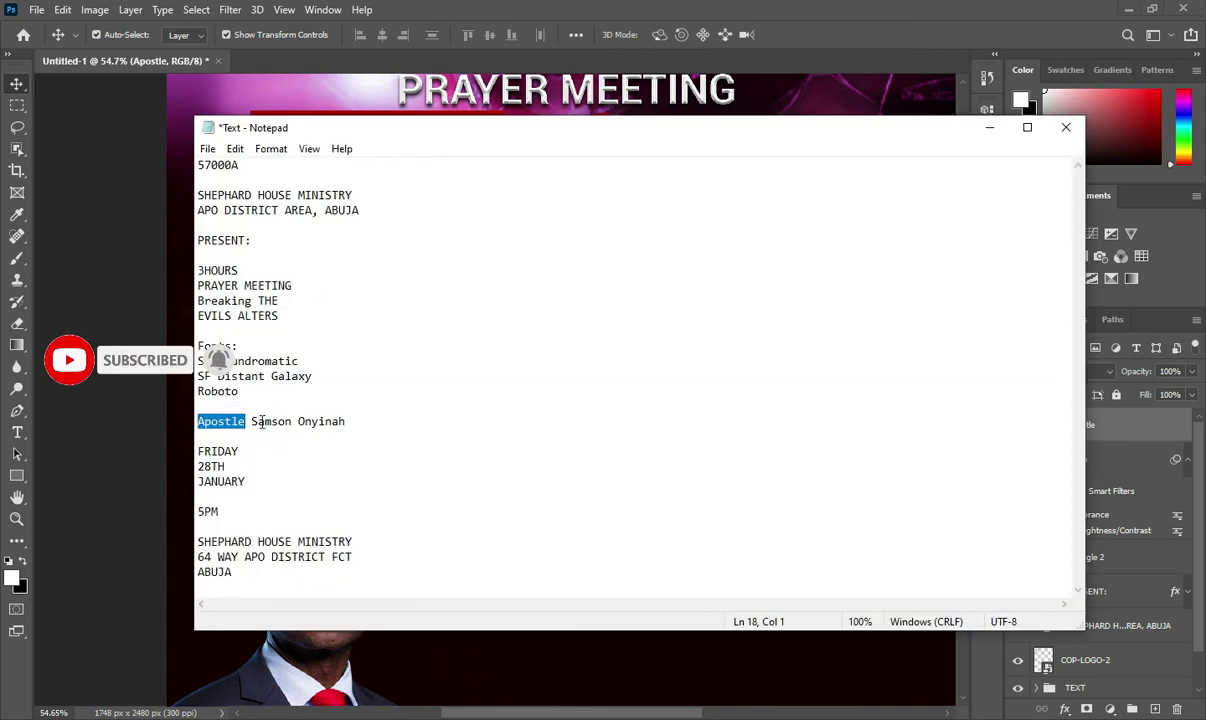
pyautogui.moveTo(252, 421); pyautogui.dragTo(380, 421)
pyautogui.hotkey('ctrl', 'c')
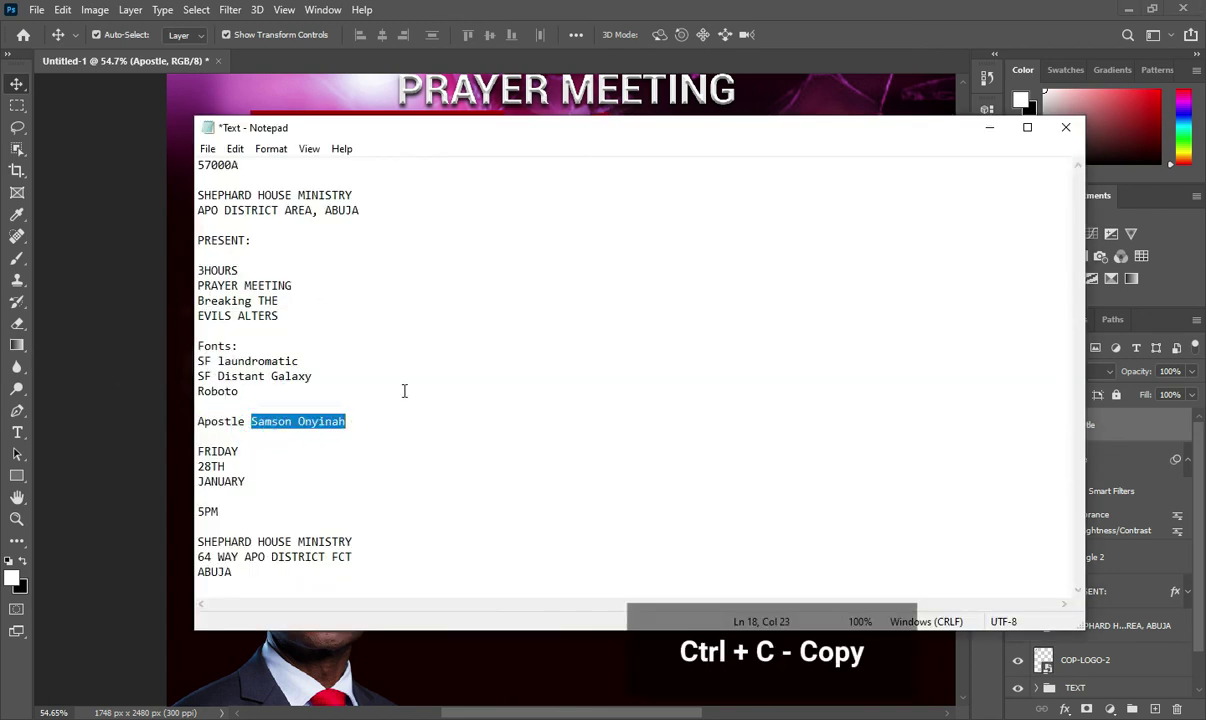
pyautogui.click(989, 127)
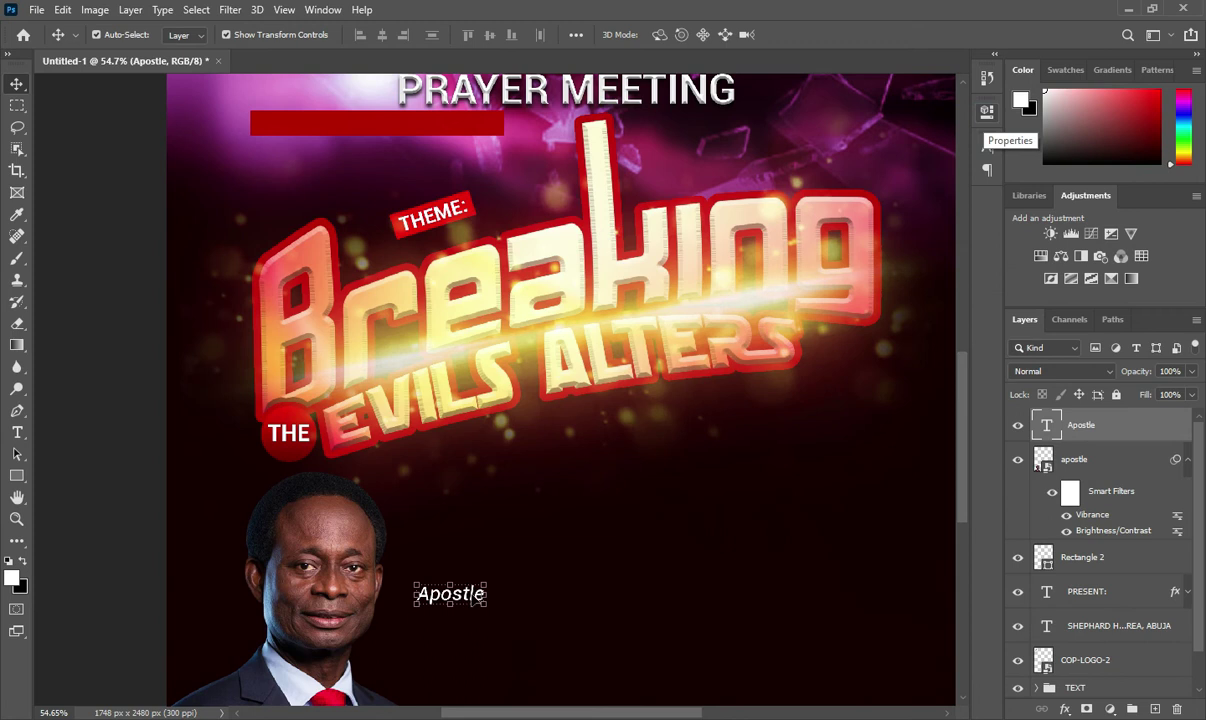
# Duplicate the Apostle text below itself and replace it with the preacher's name.
pyautogui.hotkey('ctrl', 'j')
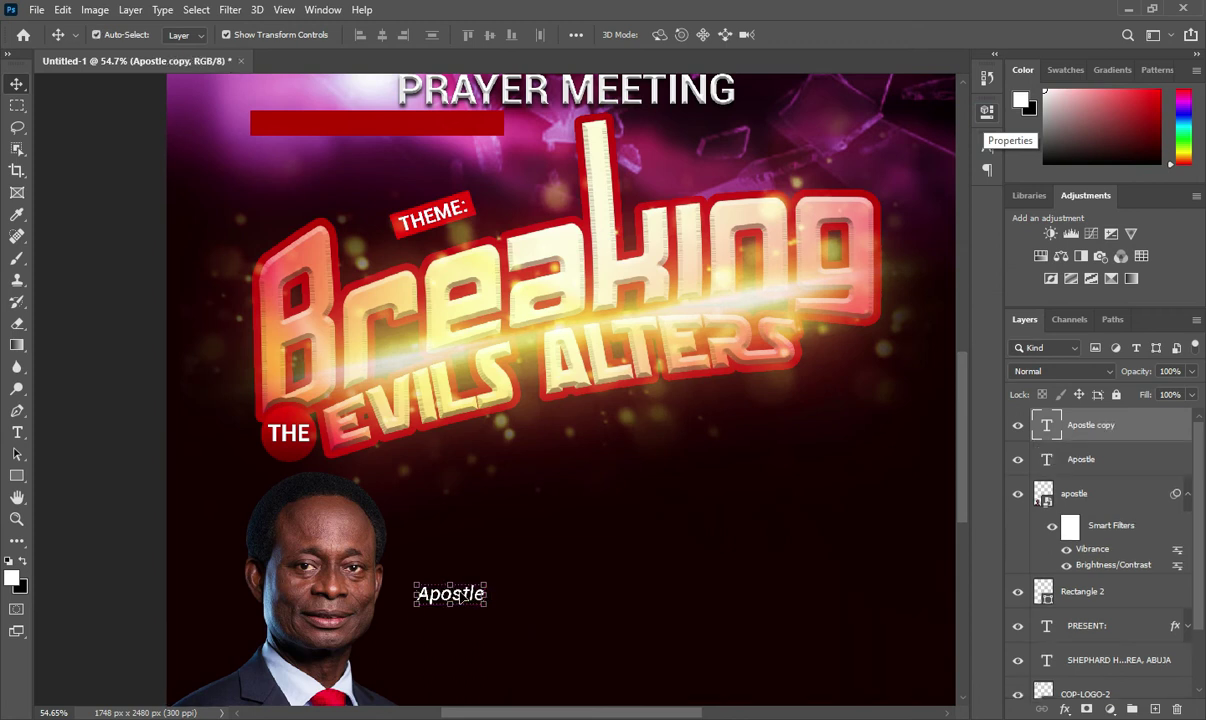
pyautogui.doubleClick(449, 594)
pyautogui.moveTo(455, 632); pyautogui.dragTo(455, 659)
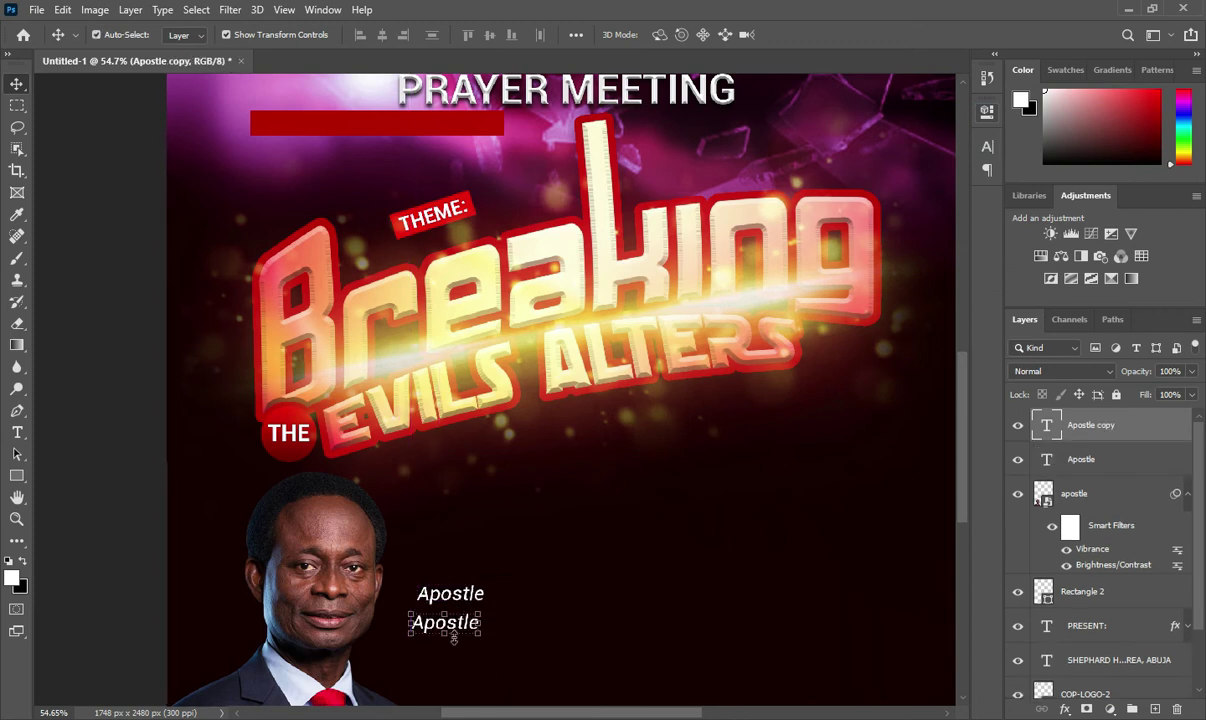
pyautogui.doubleClick(445, 622)
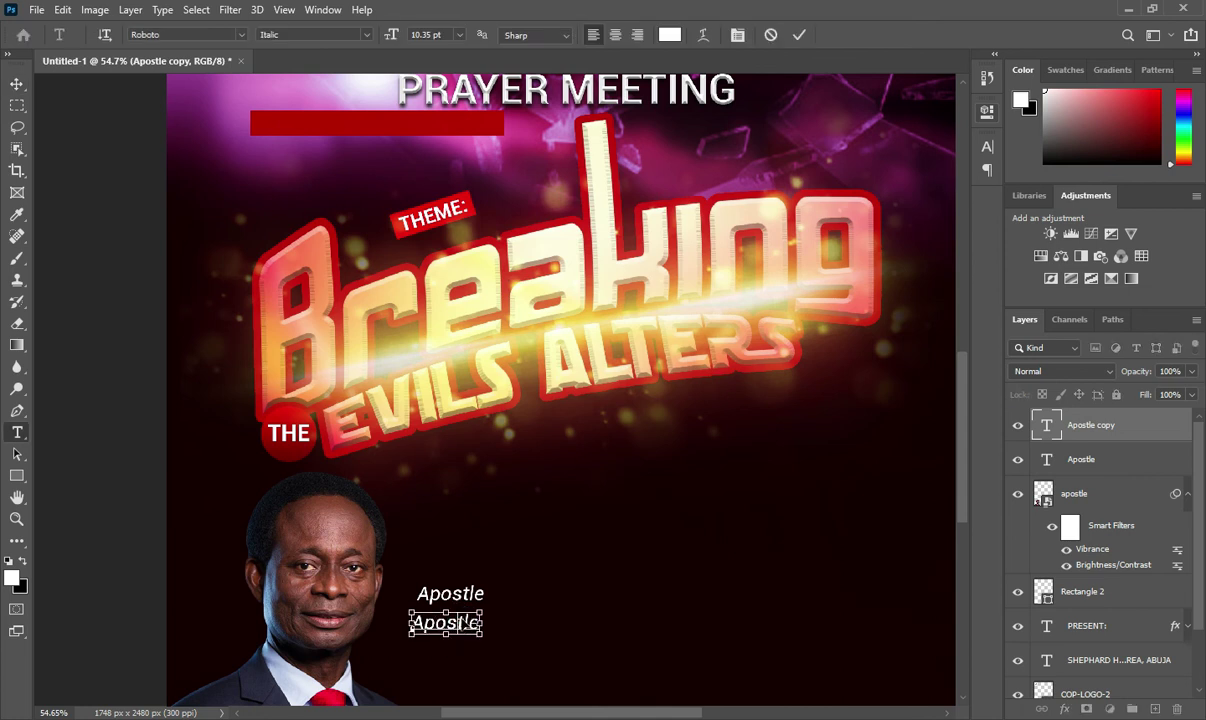
pyautogui.write('Samson Onyinah')
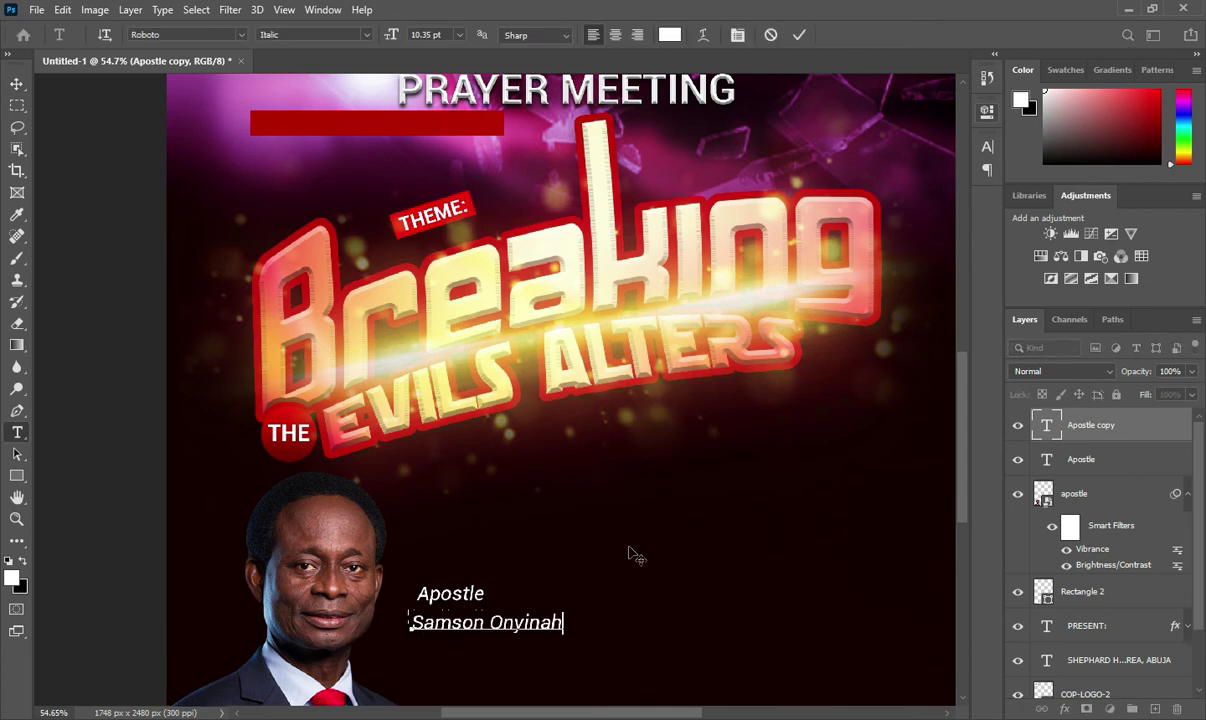
# Make the preacher's name Roboto Bold and scale it to about 80% under Apostle.
pyautogui.click(345, 34)
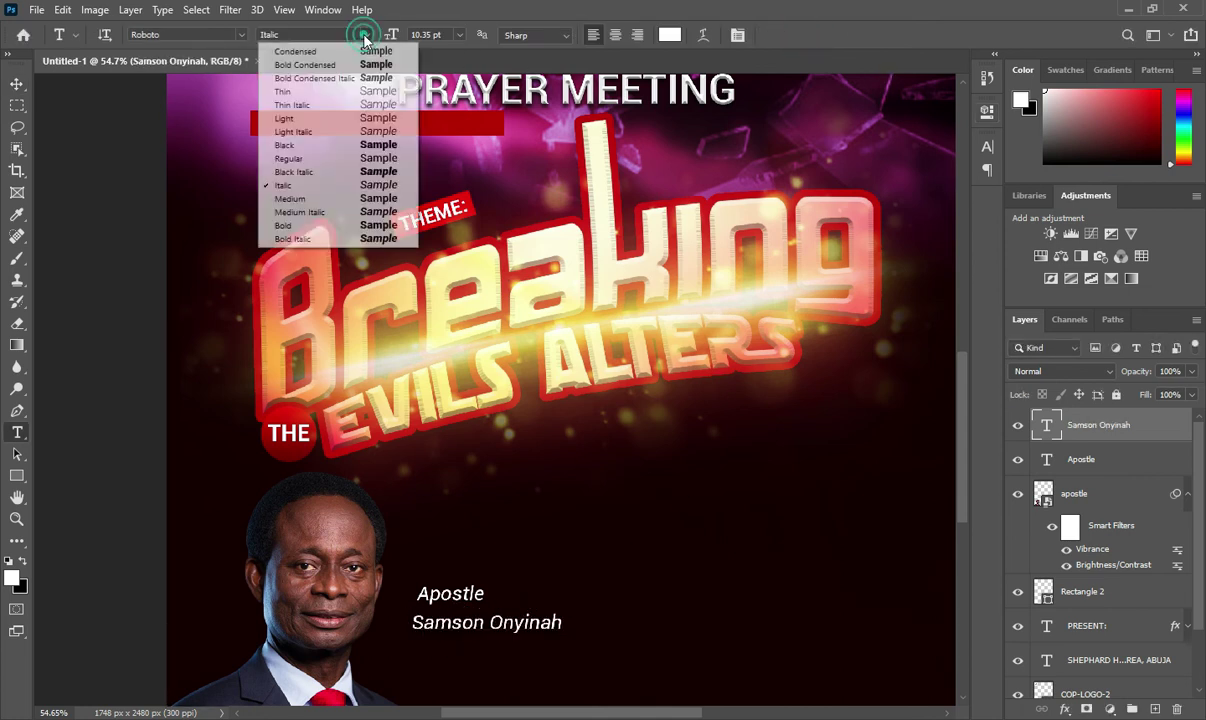
pyautogui.click(295, 222)
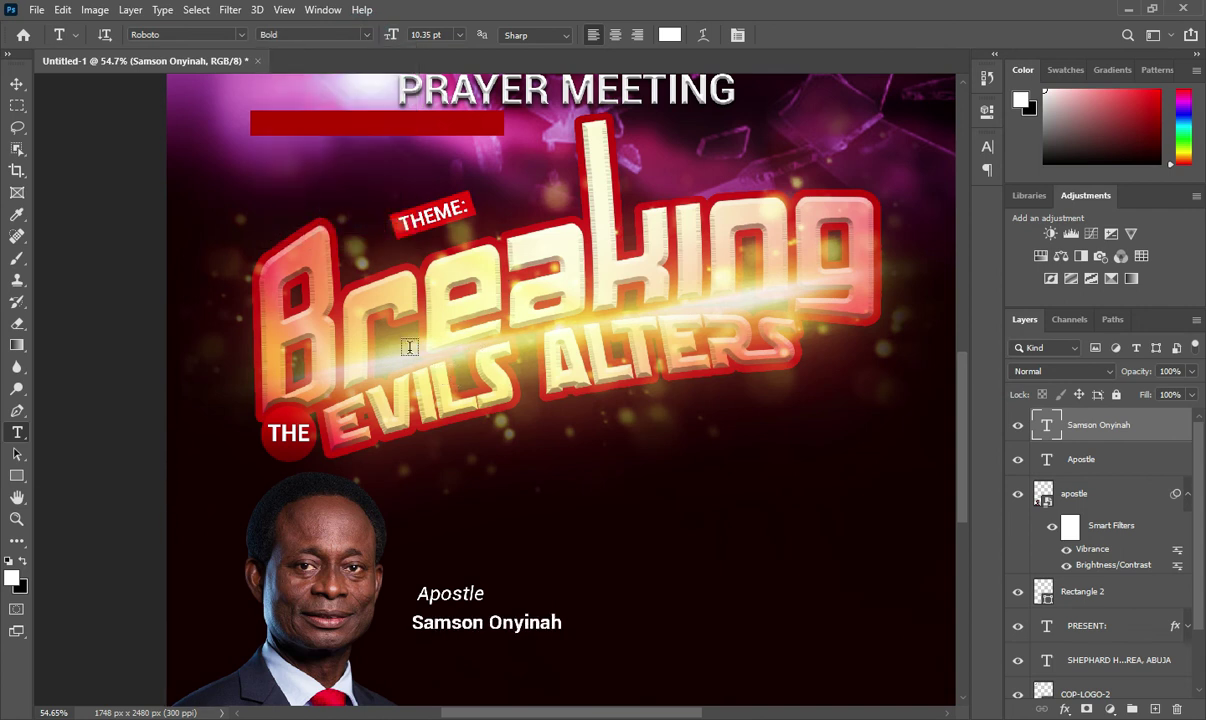
pyautogui.click(17, 83)
pyautogui.moveTo(503, 625)
pyautogui.mouseDown()
pyautogui.moveTo(475, 618)
pyautogui.moveTo(526, 621)
pyautogui.mouseUp()
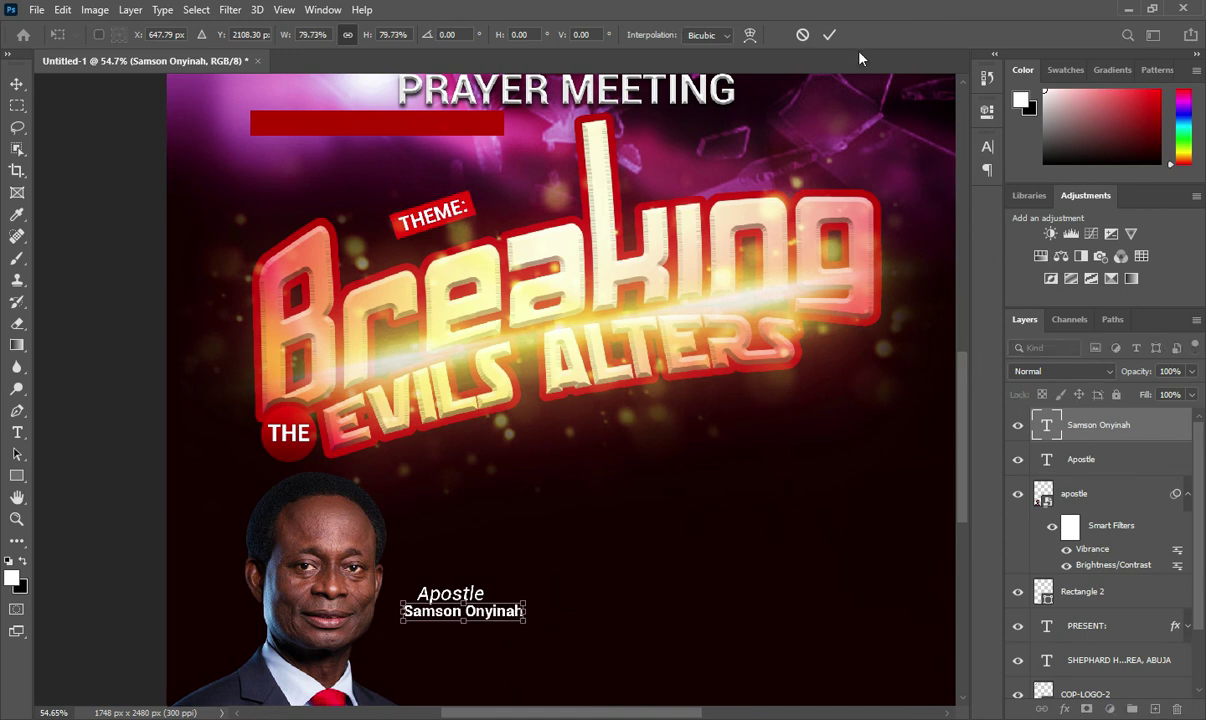
pyautogui.click(831, 36)
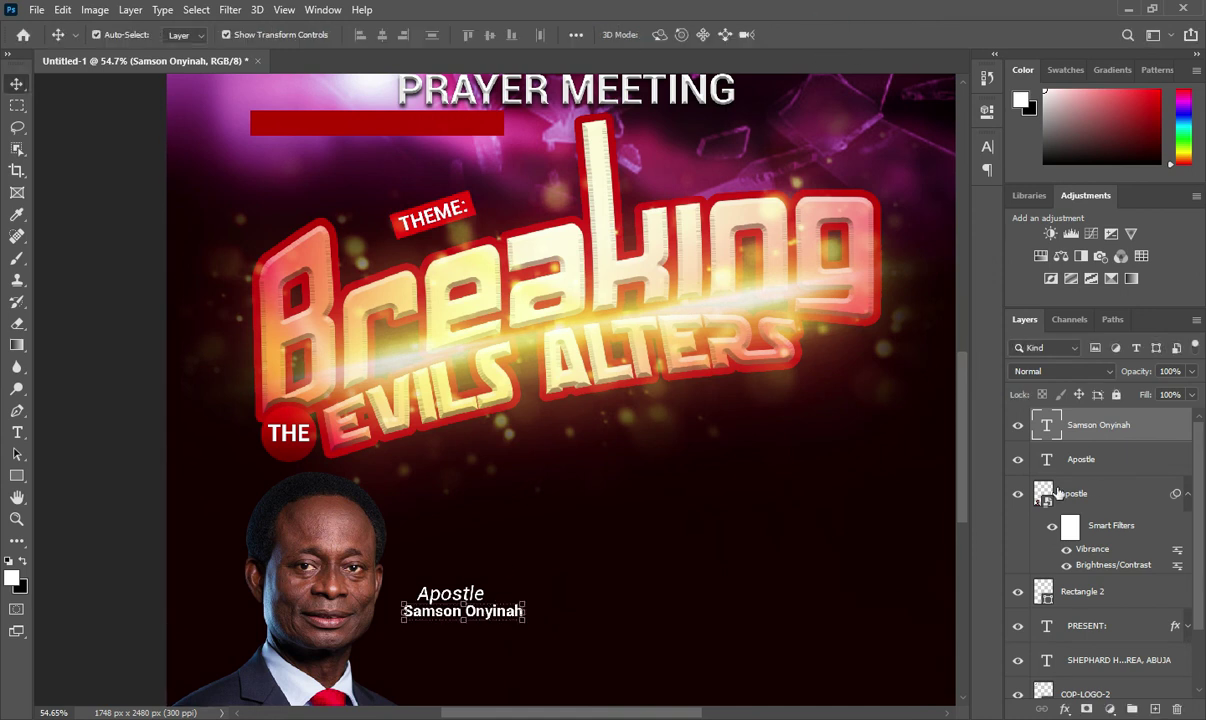
# Centre Apostle over the preacher's name and scale both caption lines to about 85%.
pyautogui.keyDown('ctrl'); pyautogui.click(1100, 460); pyautogui.keyUp('ctrl')
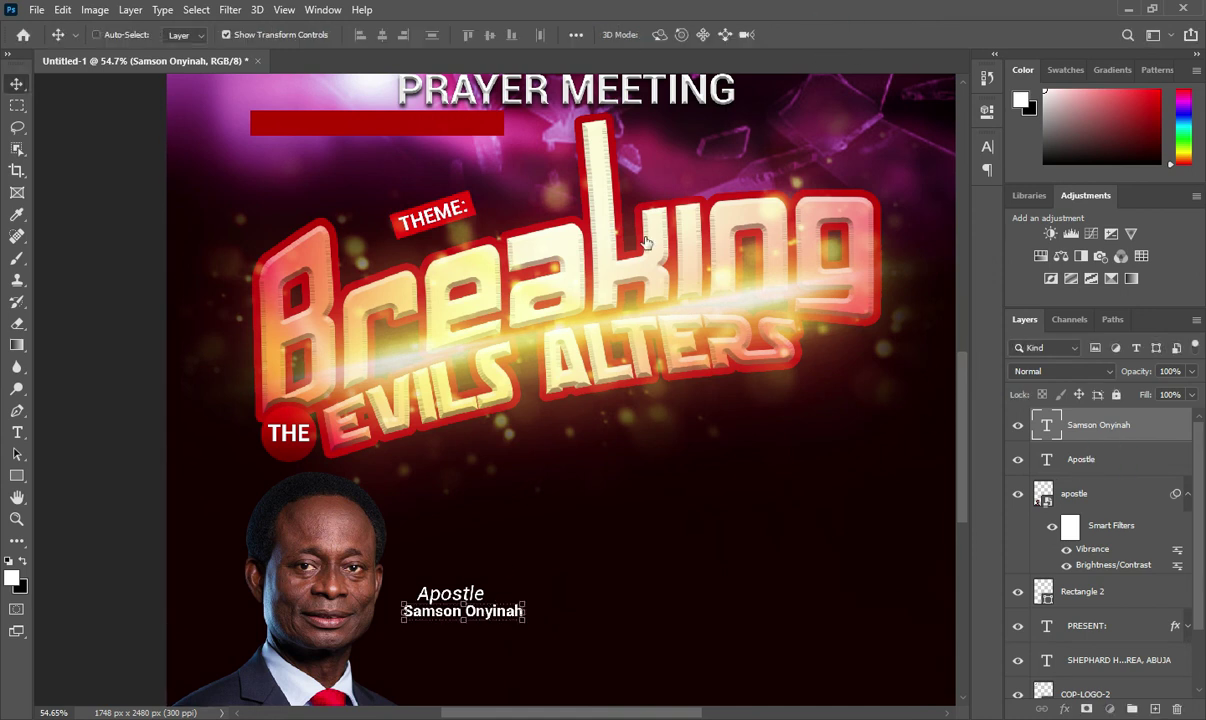
pyautogui.click(382, 35)
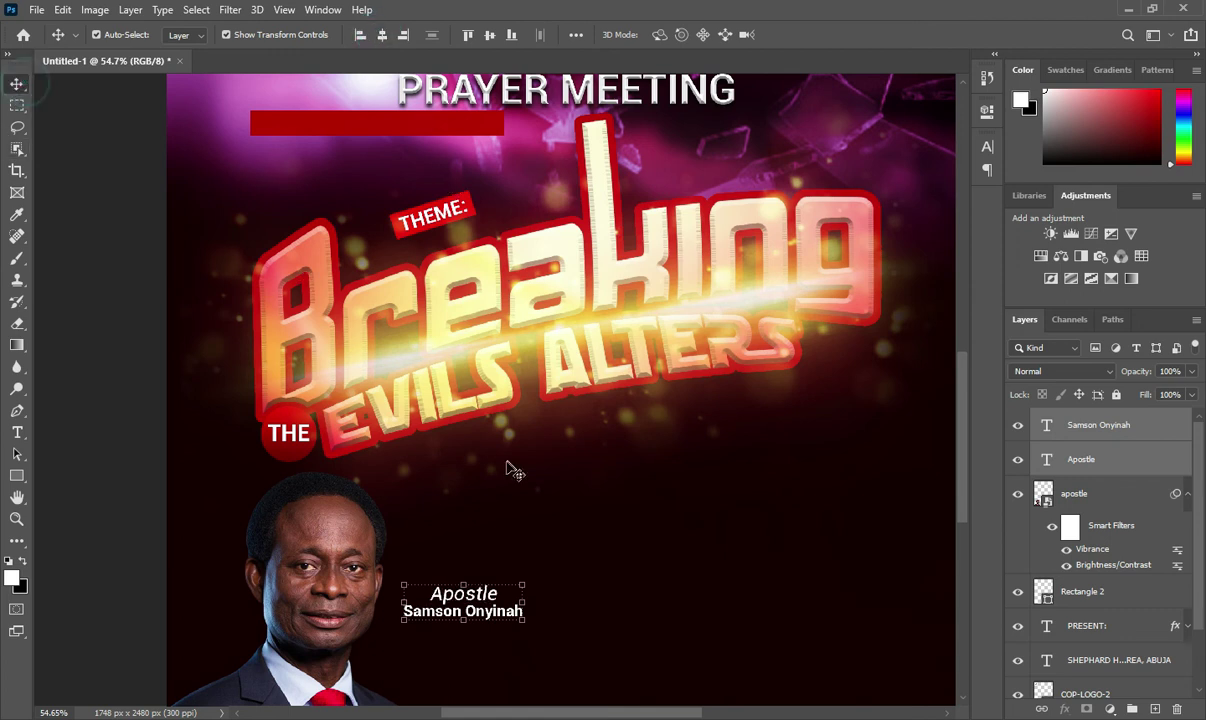
pyautogui.hotkey('ctrl', 't')
pyautogui.moveTo(521, 586)
pyautogui.mouseDown()
pyautogui.moveTo(603, 563)
pyautogui.moveTo(508, 601)
pyautogui.mouseUp()
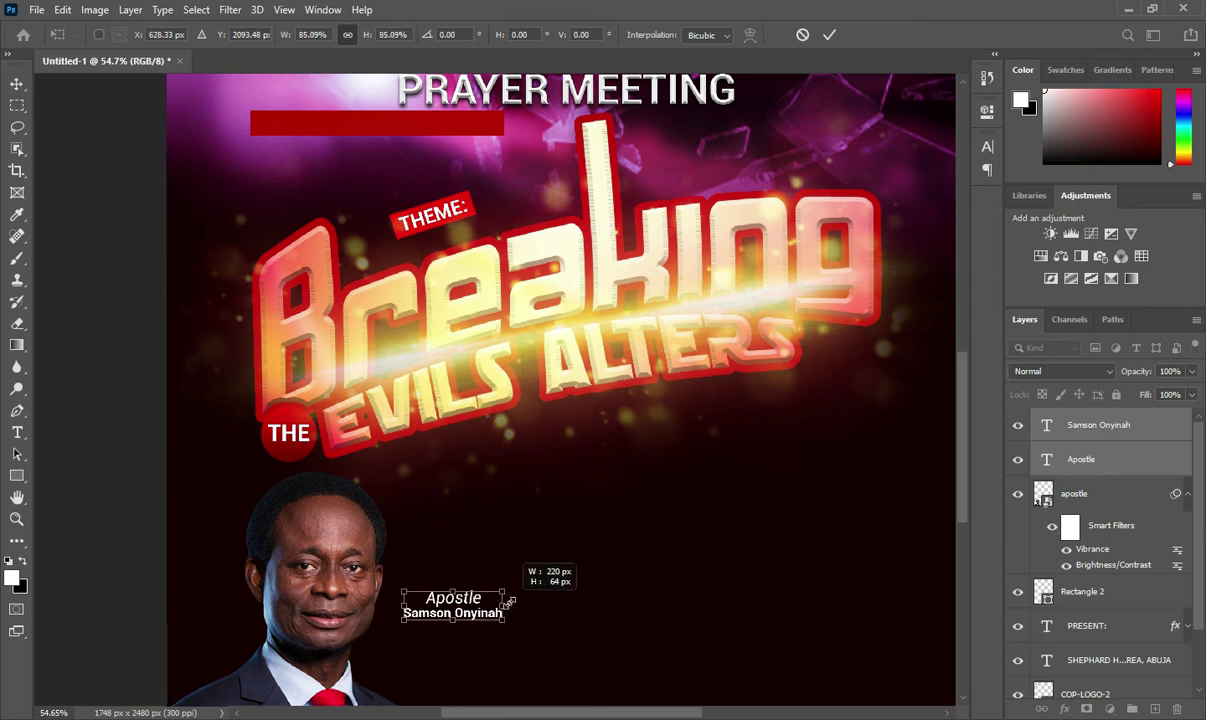
pyautogui.press('Return')
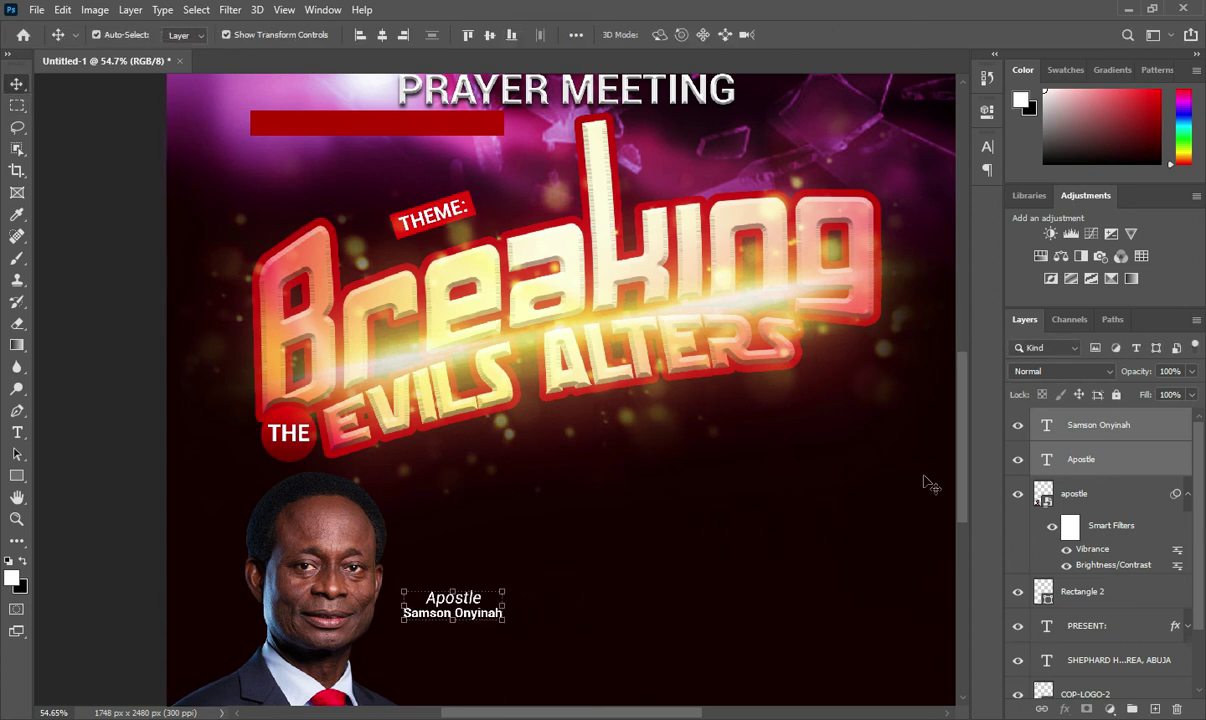
pyautogui.click(1187, 494)
pyautogui.click(1060, 508)
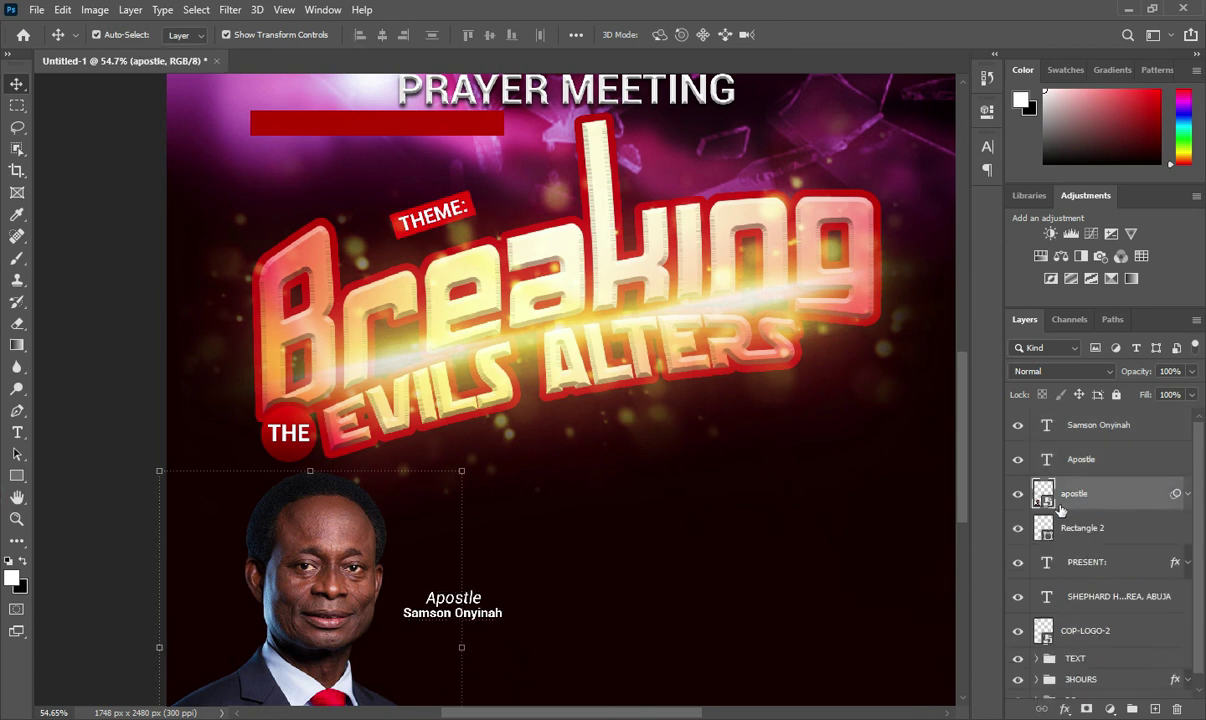
pyautogui.click(1091, 461)
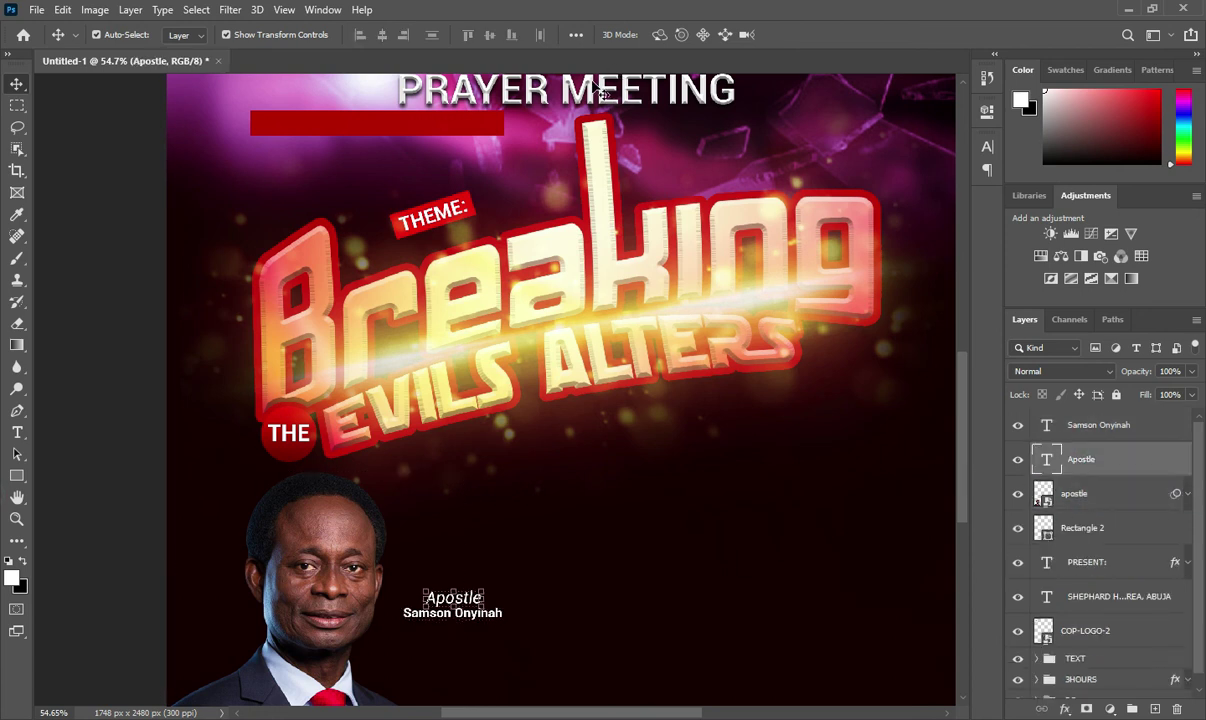
# Colour the Apostle title pale yellow (fff592) sampled from the Breaking title.
pyautogui.press('t')
pyautogui.click(669, 34)
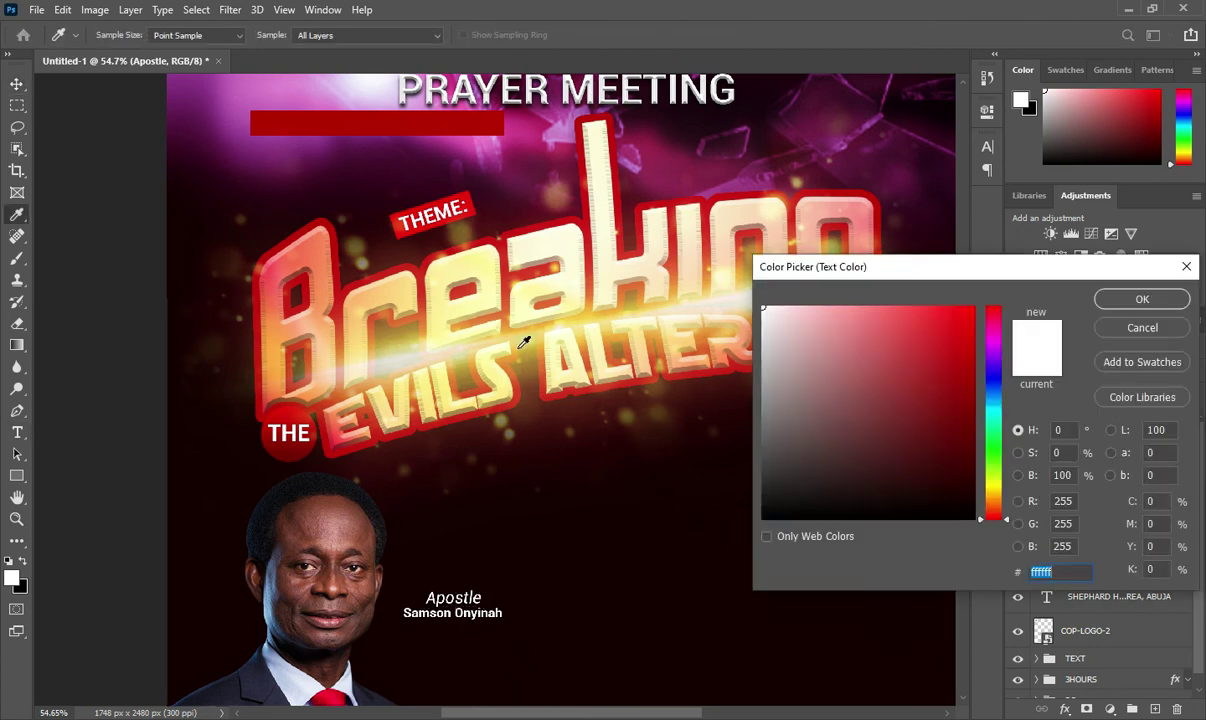
pyautogui.click(470, 359)
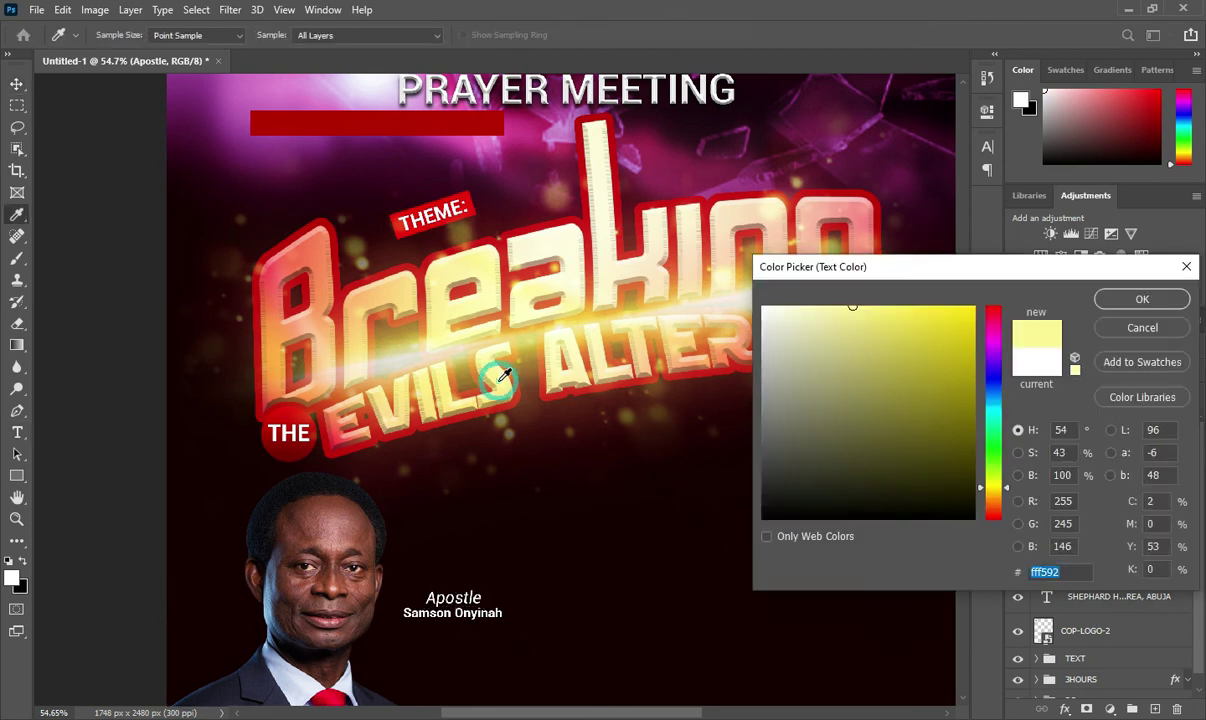
pyautogui.click(1140, 300)
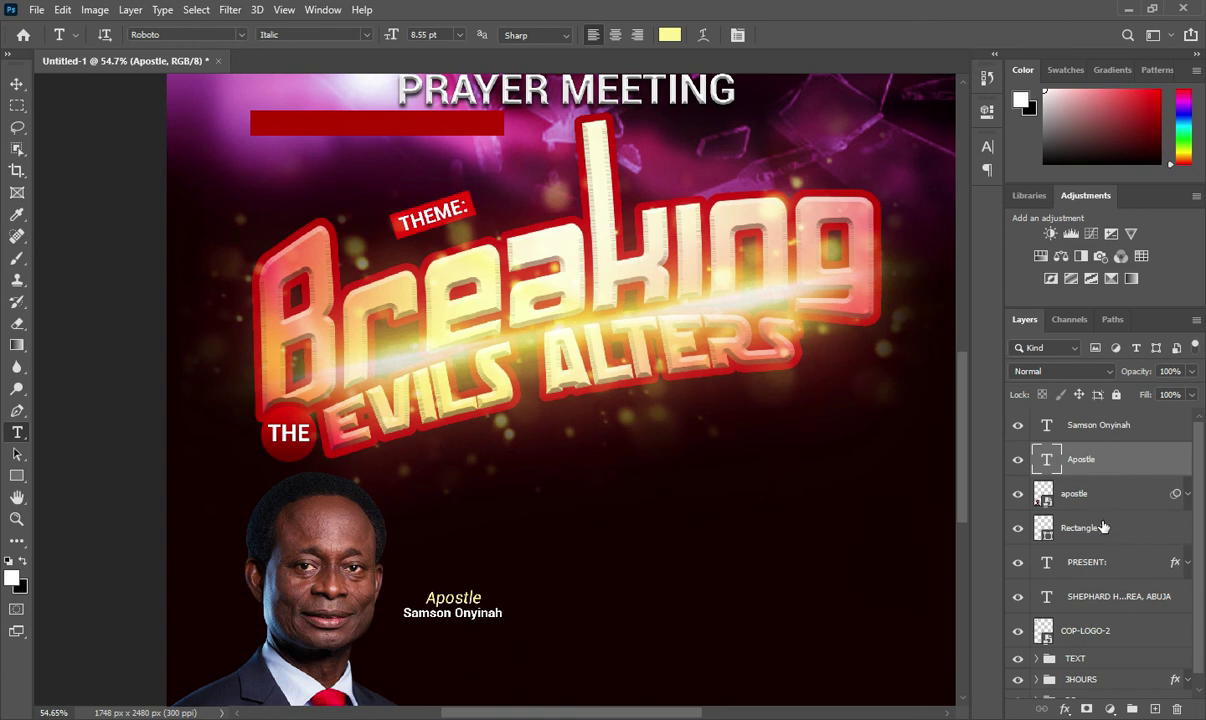
# Group the portrait, Apostle and name layers into a folder named APOSTLE.
pyautogui.hotkey('alt', 'shift', '[')
pyautogui.keyDown('shift'); pyautogui.click(1136, 430); pyautogui.keyUp('shift')
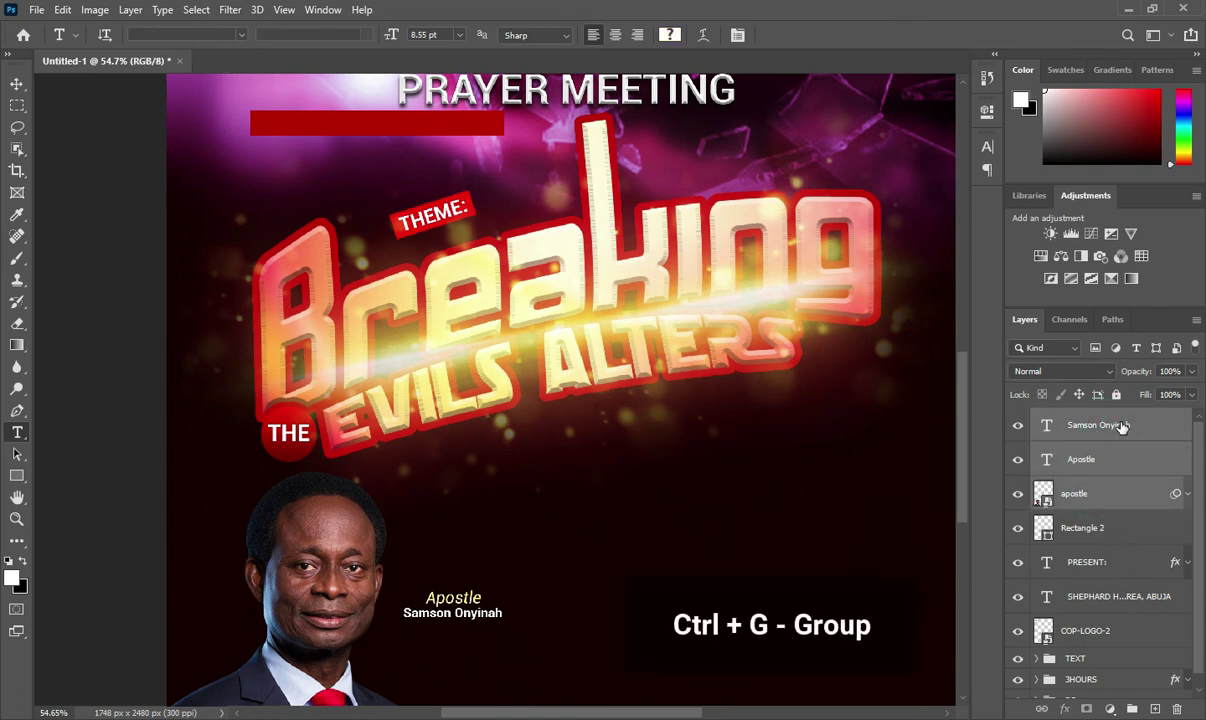
pyautogui.hotkey('ctrl', 'g')
pyautogui.doubleClick(1080, 419)
pyautogui.write('APOSTLE')
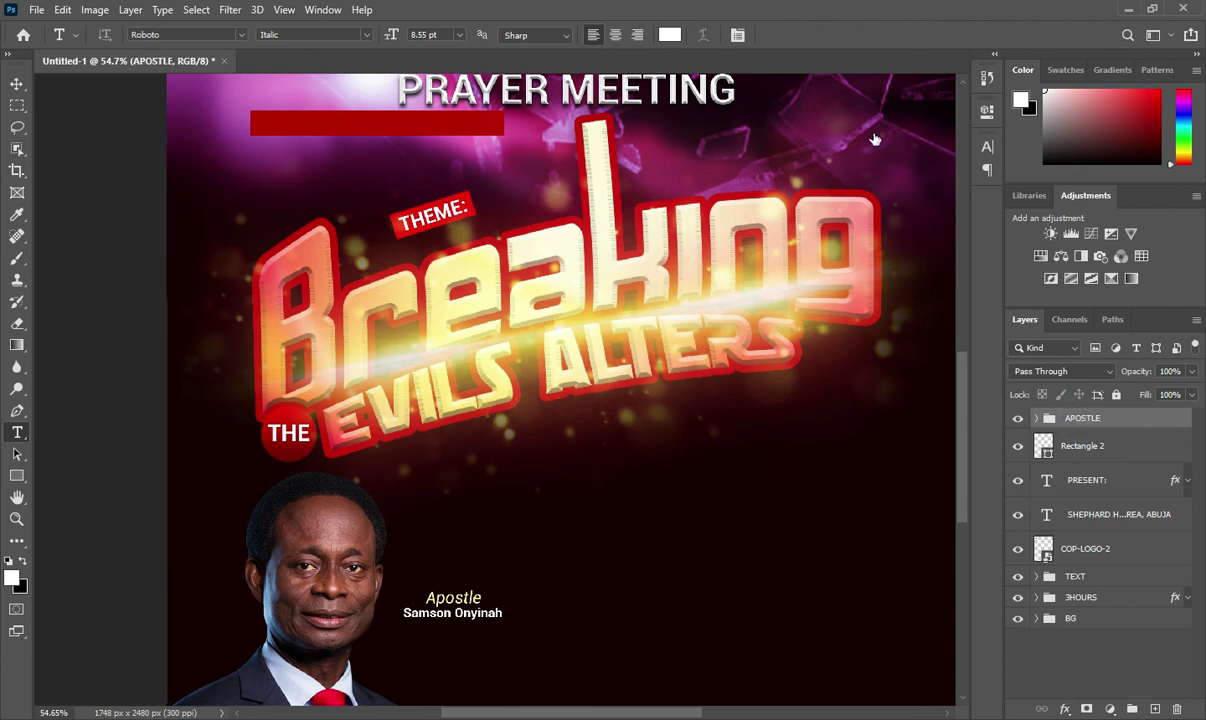
pyautogui.scroll(-1, 604, 413)
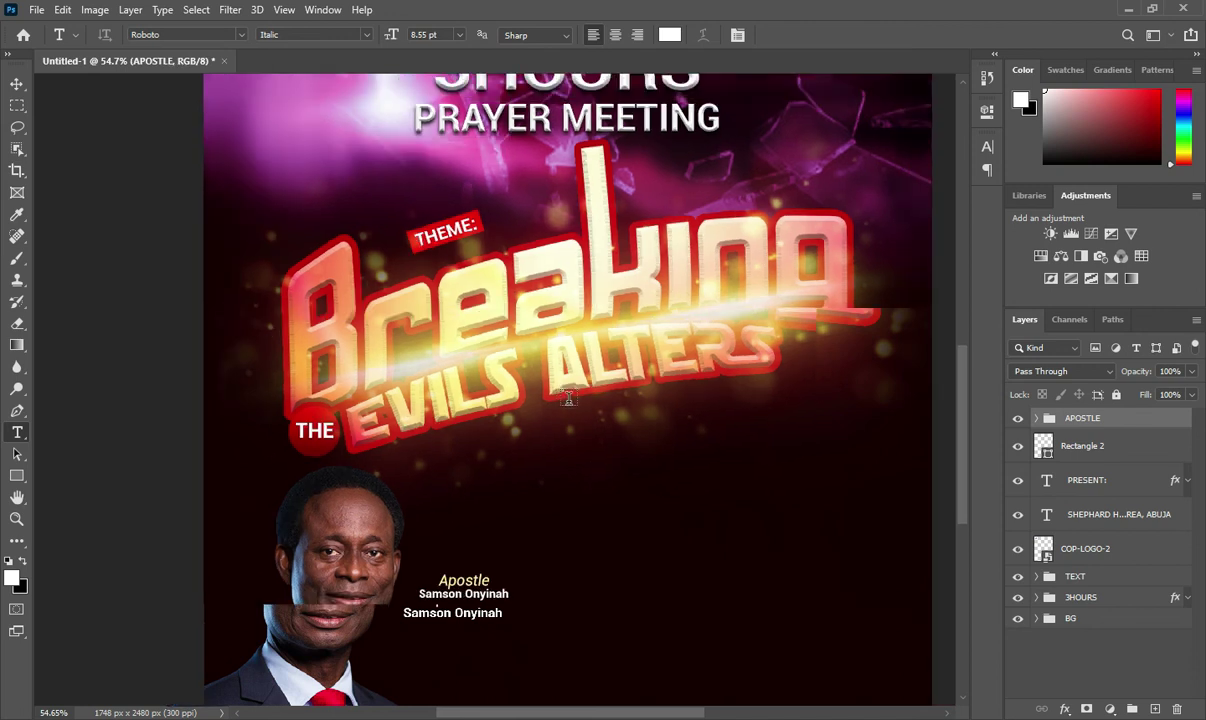
# Place the Calendar image below the title and scale it to about 17.56%.
pyautogui.click(17, 85)
pyautogui.scroll(-1, 624, 530)
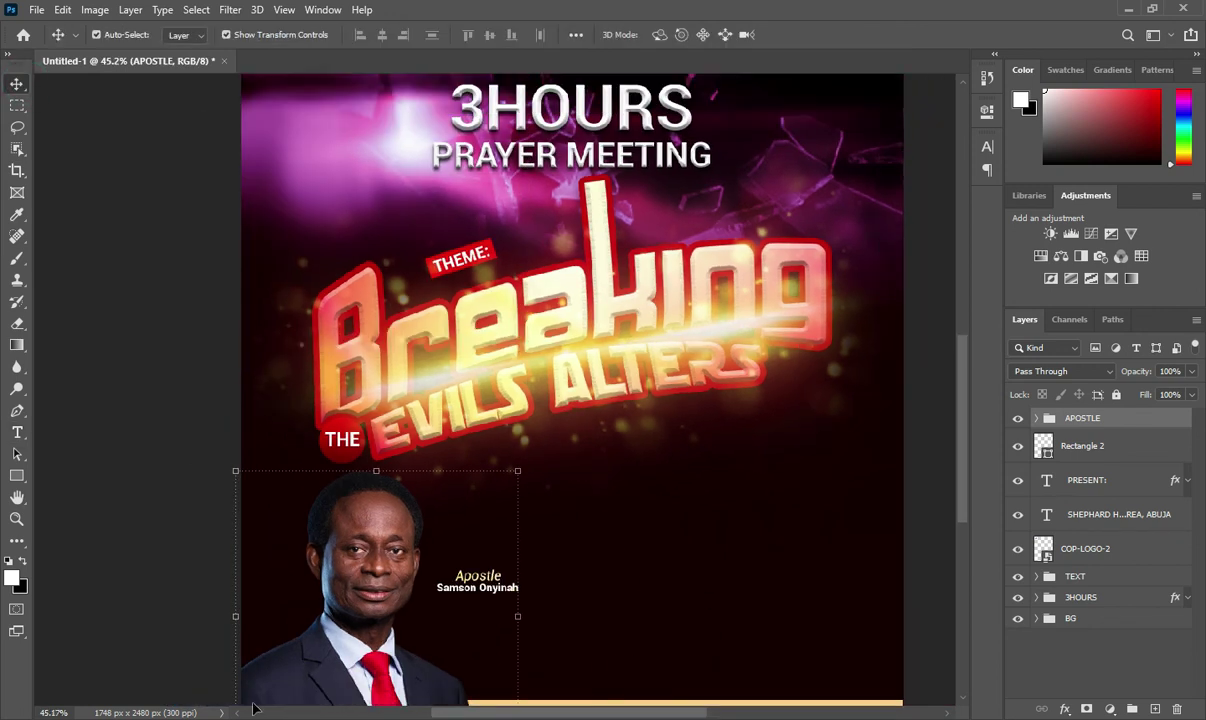
pyautogui.hotkey('alt', 'Tab')
pyautogui.moveTo(616, 355)
pyautogui.mouseDown()
pyautogui.moveTo(619, 529)
pyautogui.moveTo(566, 362)
pyautogui.moveTo(635, 510)
pyautogui.mouseUp()
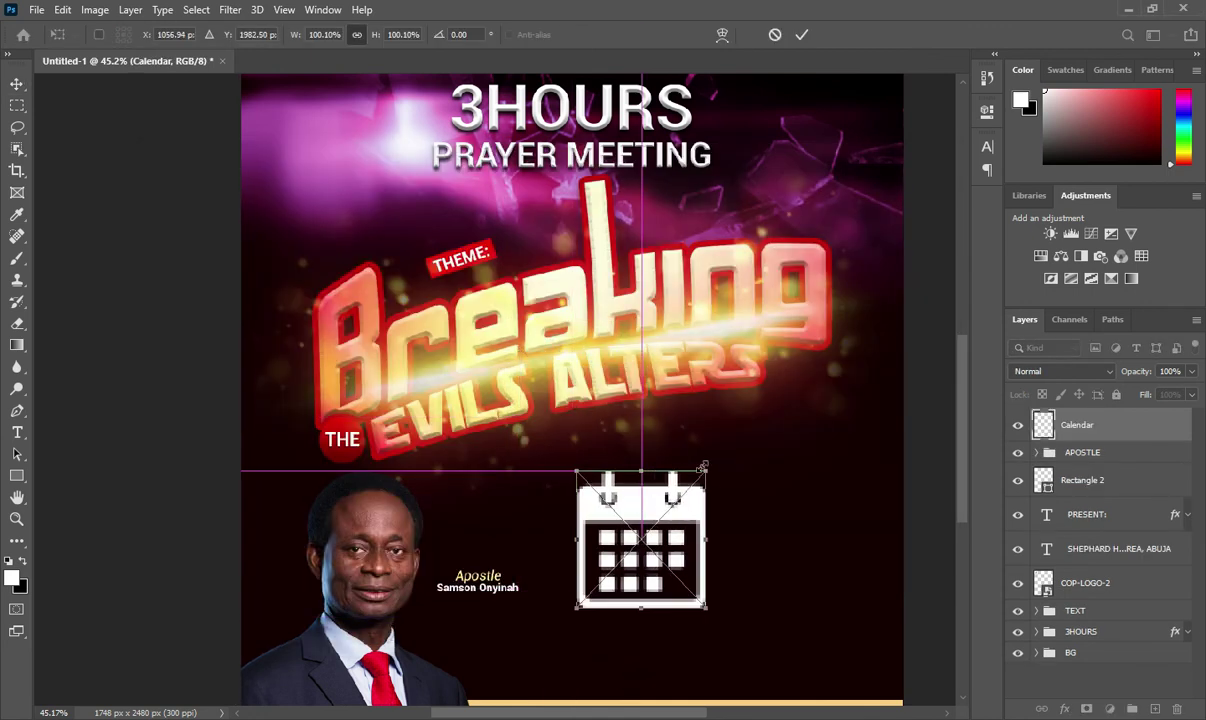
pyautogui.moveTo(705, 469)
pyautogui.mouseDown()
pyautogui.moveTo(624, 560)
pyautogui.moveTo(601, 480)
pyautogui.moveTo(578, 510)
pyautogui.mouseUp()
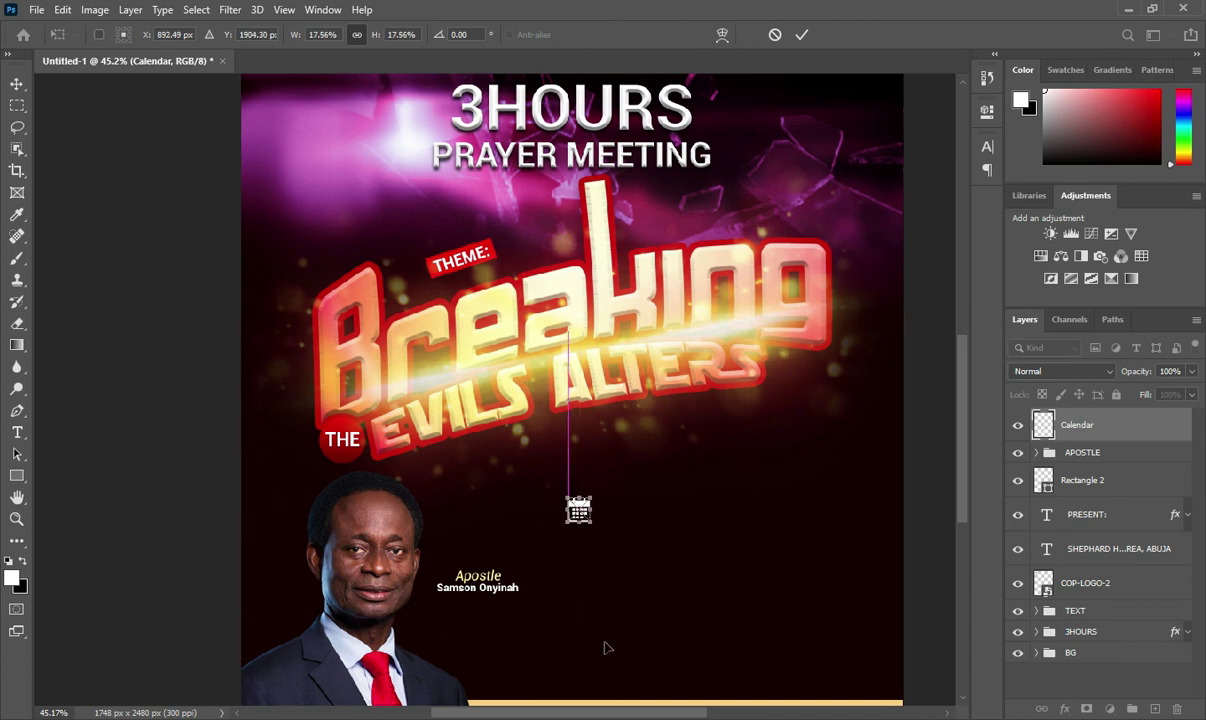
pyautogui.hotkey('alt', 'Tab')
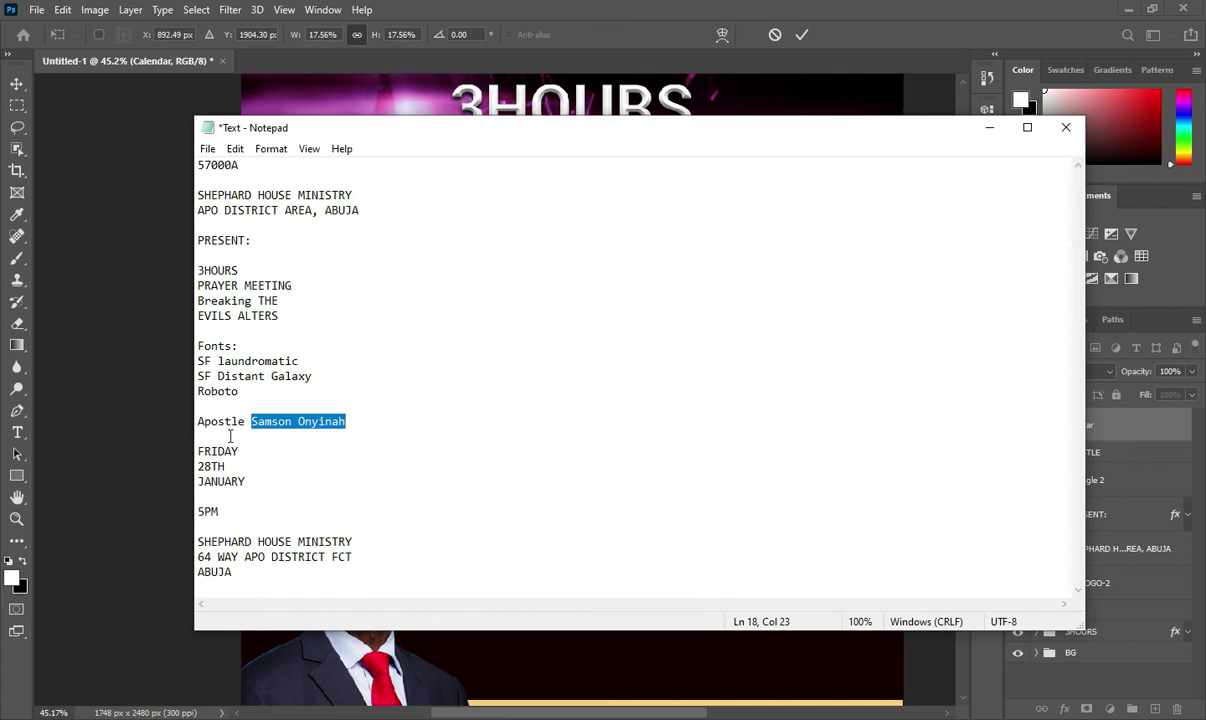
# Copy the word FRIDAY from the Notepad notes and minimize Notepad.
pyautogui.click(242, 449)
pyautogui.hotkey('shift', 'Home')
pyautogui.hotkey('ctrl', 'c')
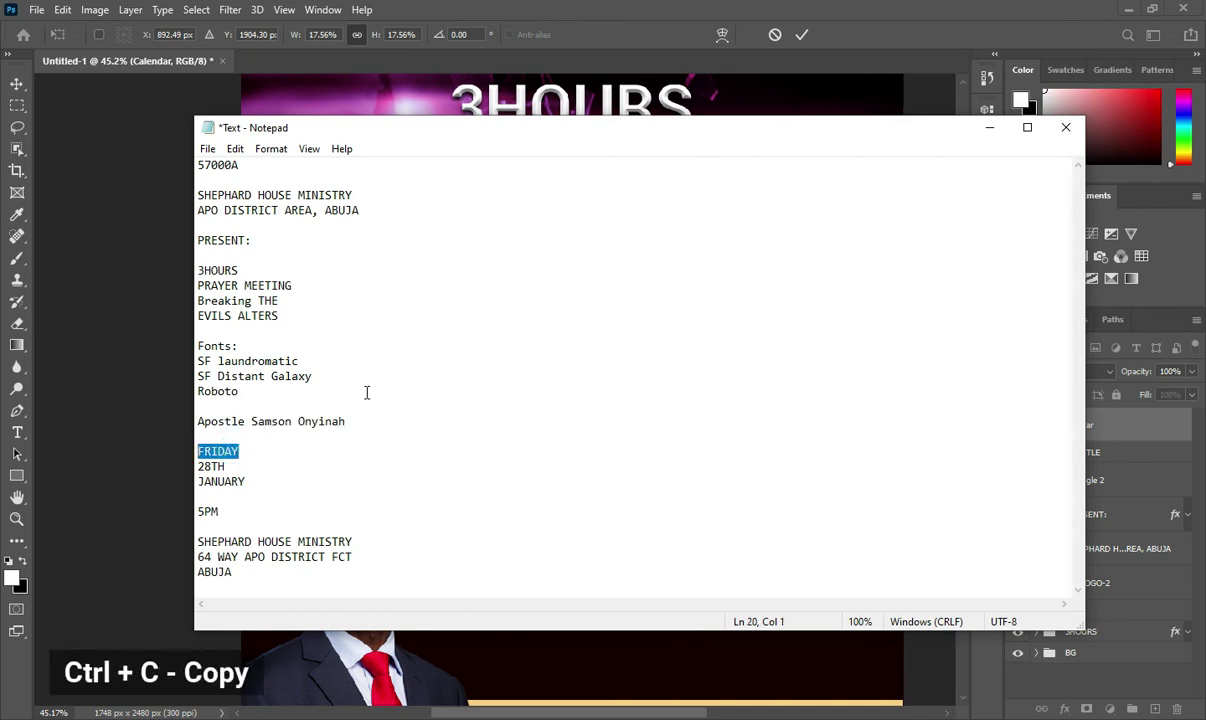
pyautogui.click(988, 128)
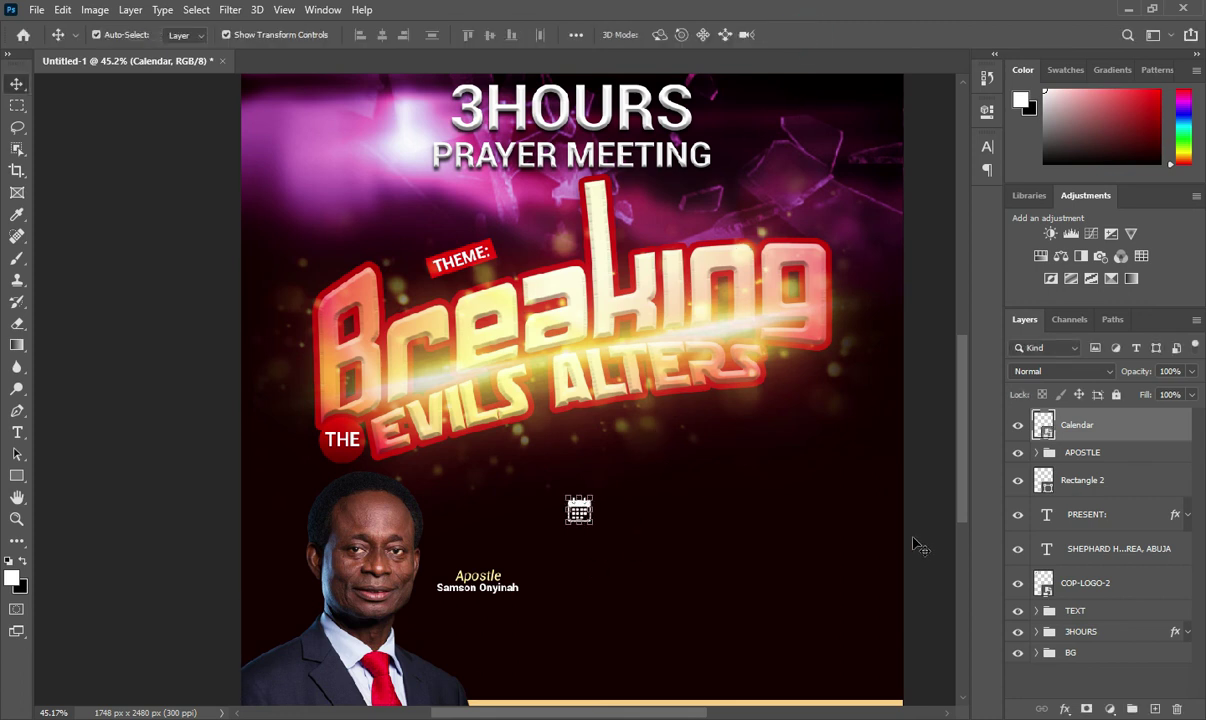
# Paste FRIDAY as new bold text beside the calendar icon.
pyautogui.press('t')
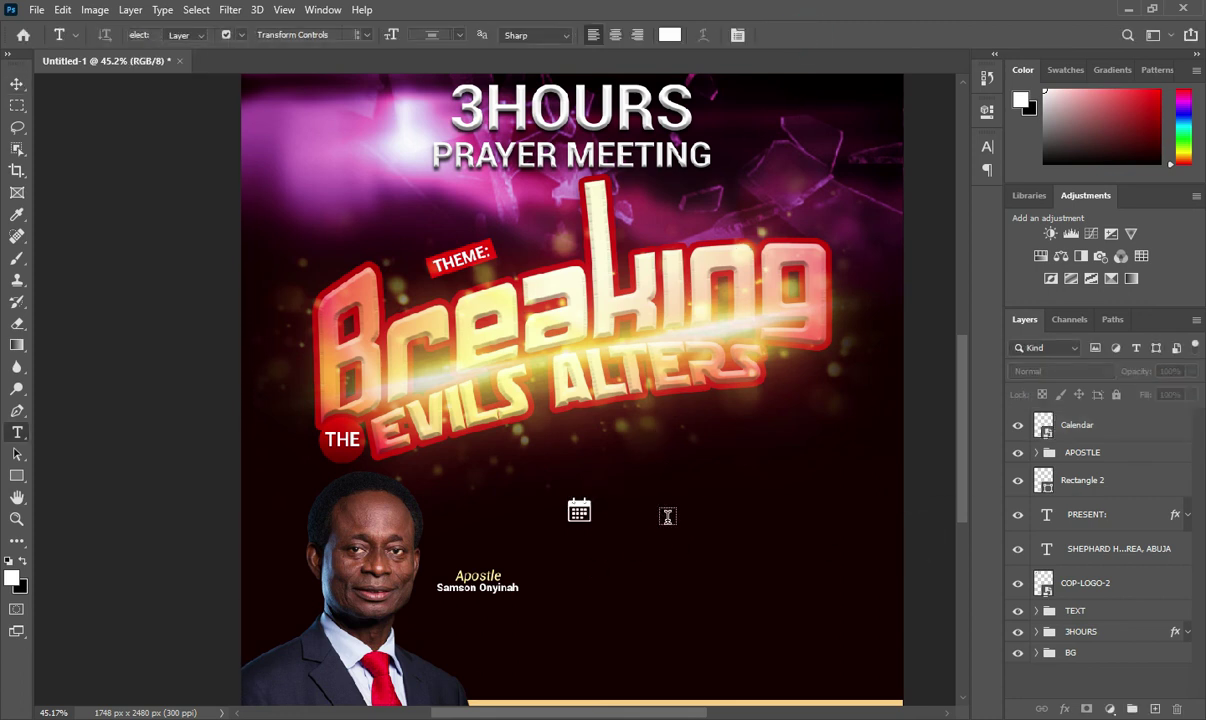
pyautogui.click(613, 510)
pyautogui.hotkey('ctrl', 'v')
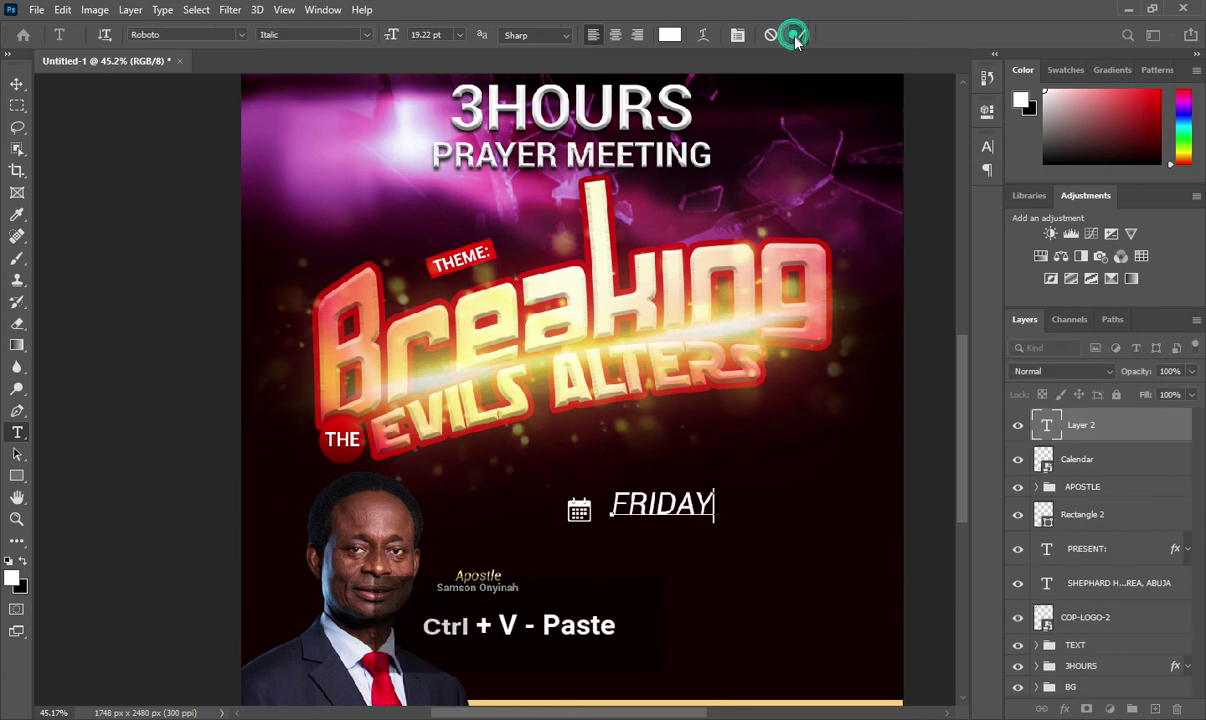
pyautogui.click(795, 38)
pyautogui.click(365, 35)
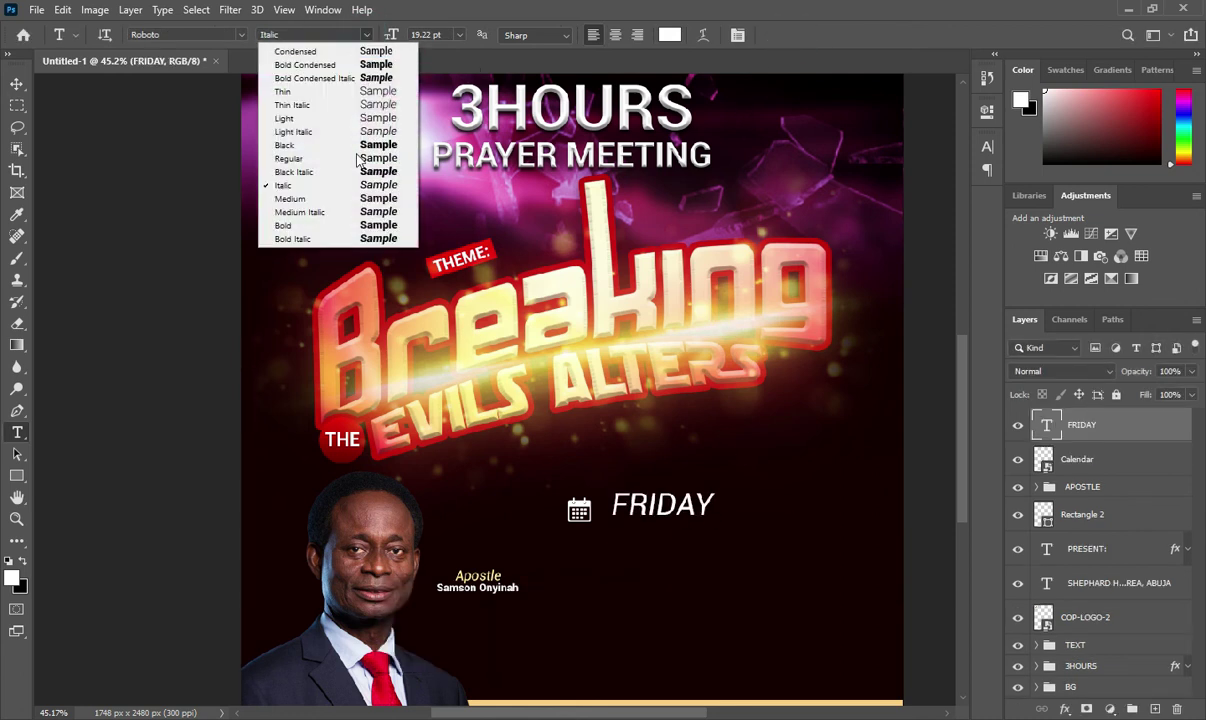
pyautogui.click(307, 216)
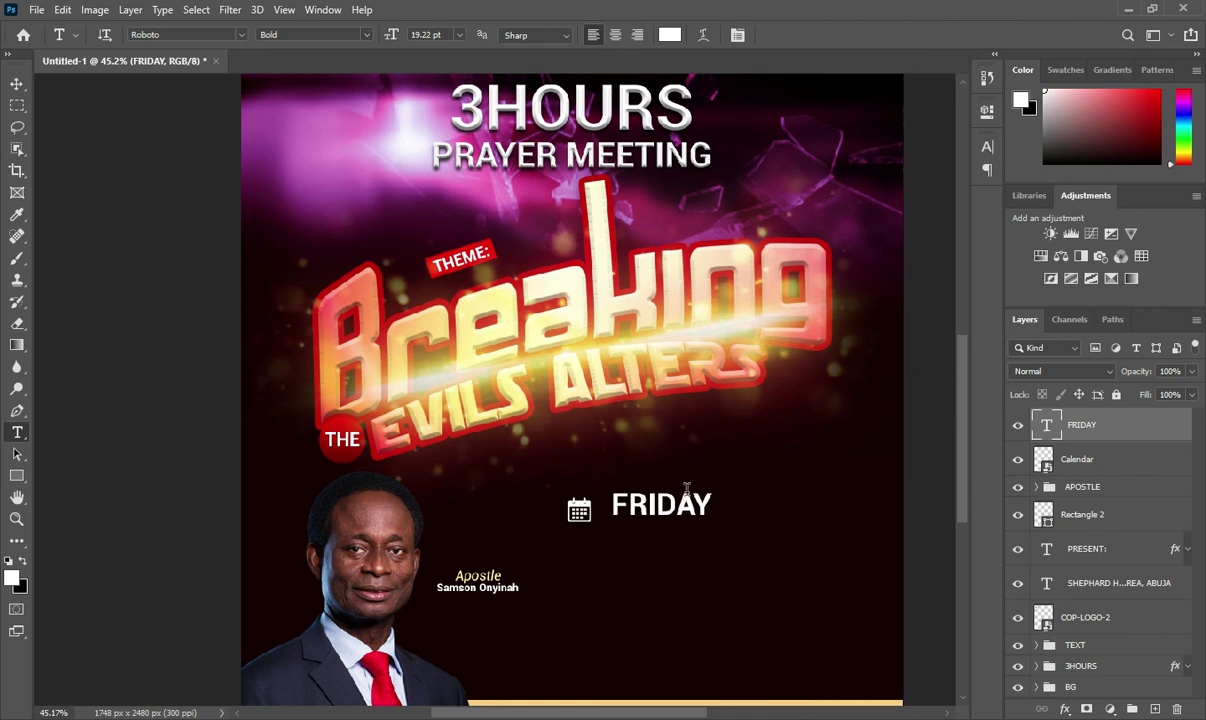
# Scale the FRIDAY text down to about 64% of its size.
pyautogui.click(17, 84)
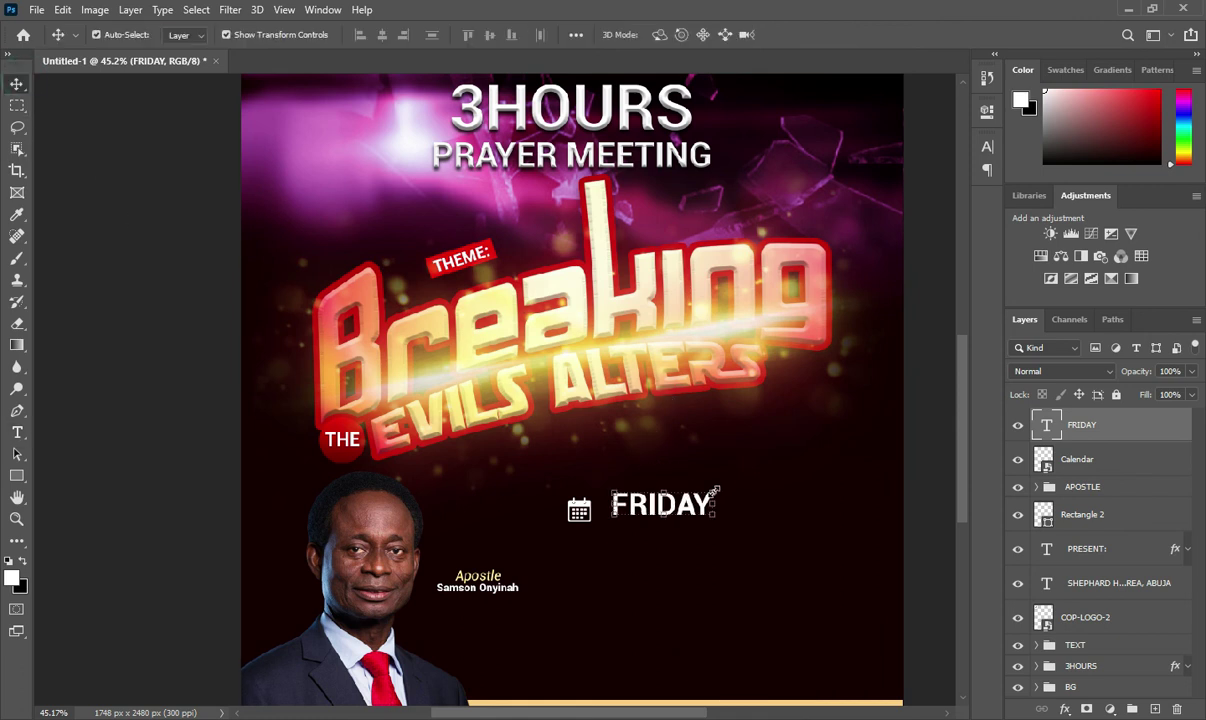
pyautogui.moveTo(715, 491); pyautogui.dragTo(676, 497)
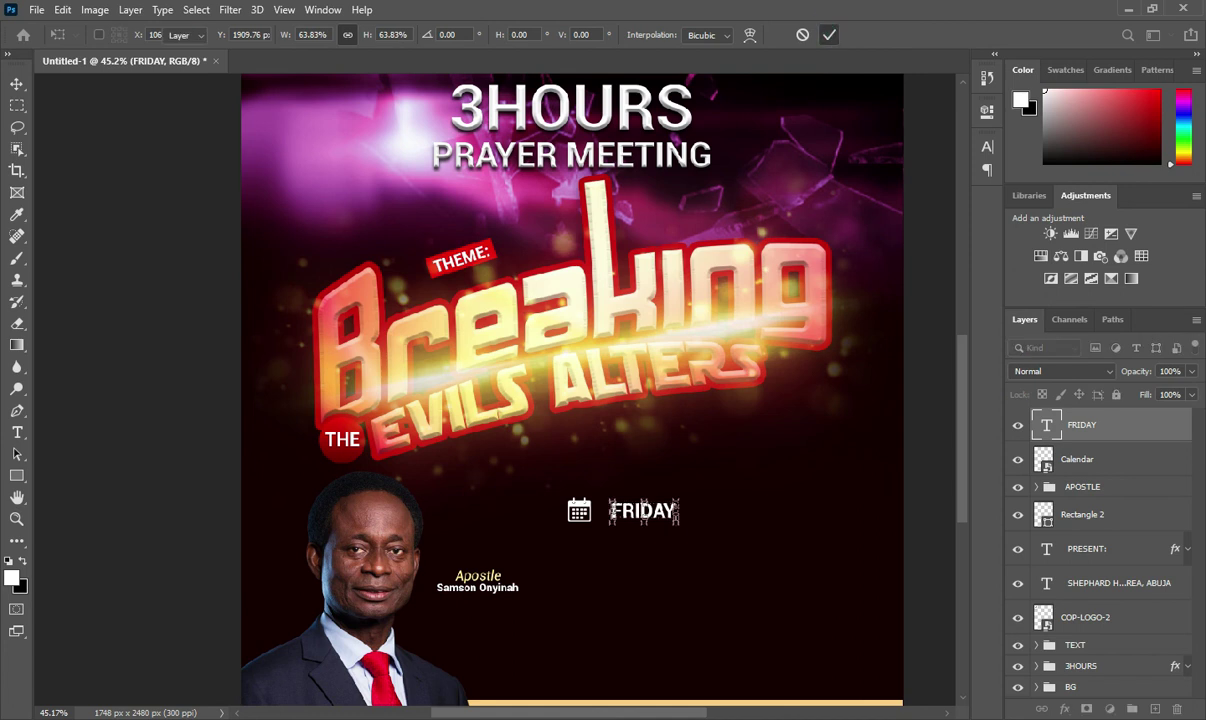
pyautogui.click(829, 34)
pyautogui.hotkey('alt', 'Tab')
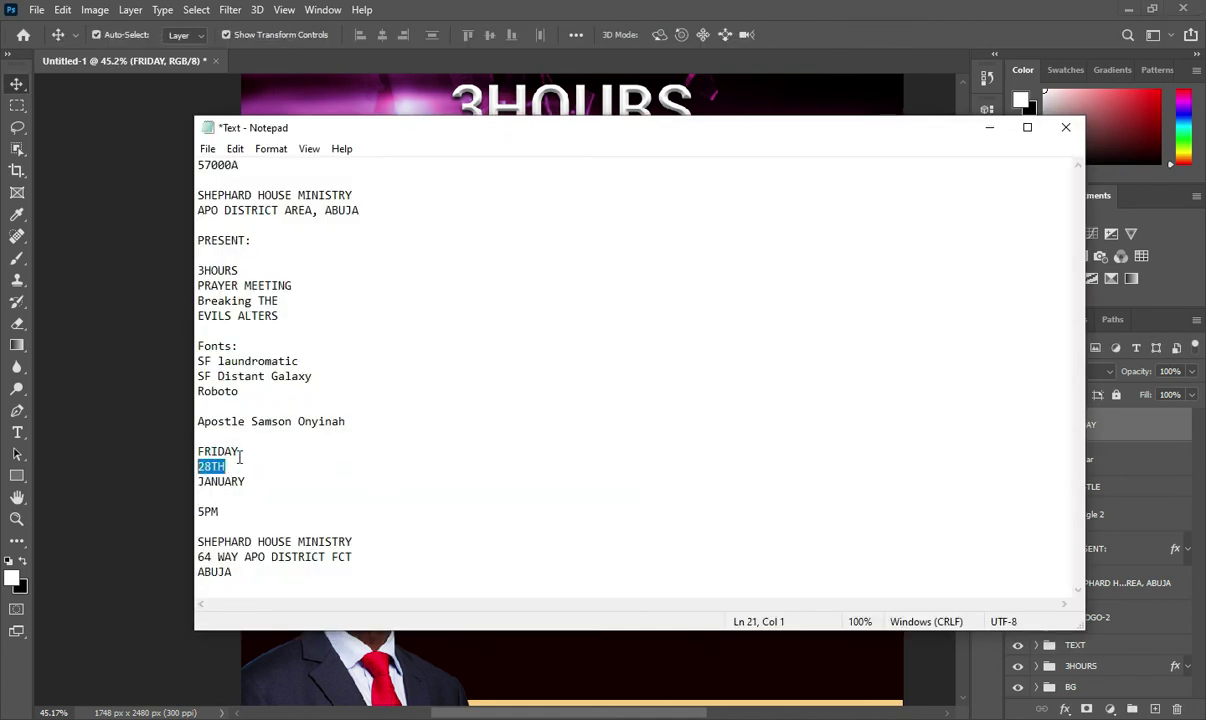
# Copy 28TH from the notes and return to the poster, undoing an accidental grouping.
pyautogui.hotkey('ctrl', 'c')
pyautogui.click(989, 127)
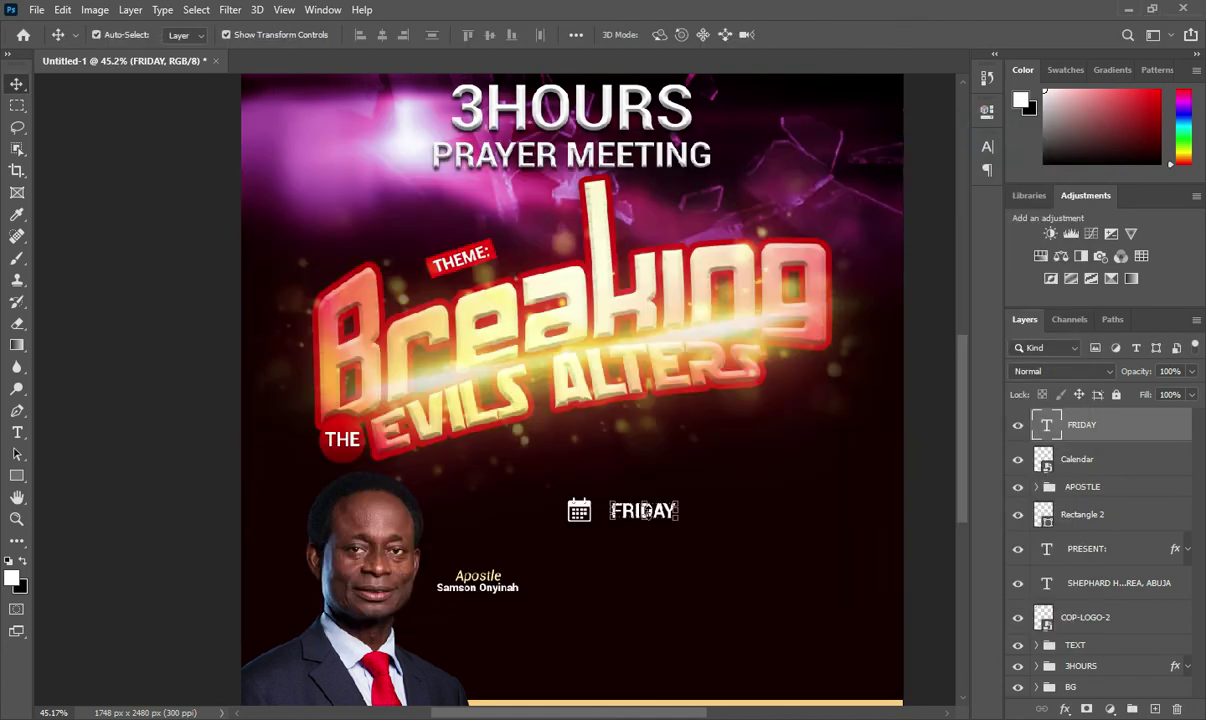
pyautogui.press('ctrl')
pyautogui.hotkey('ctrl', 'g')
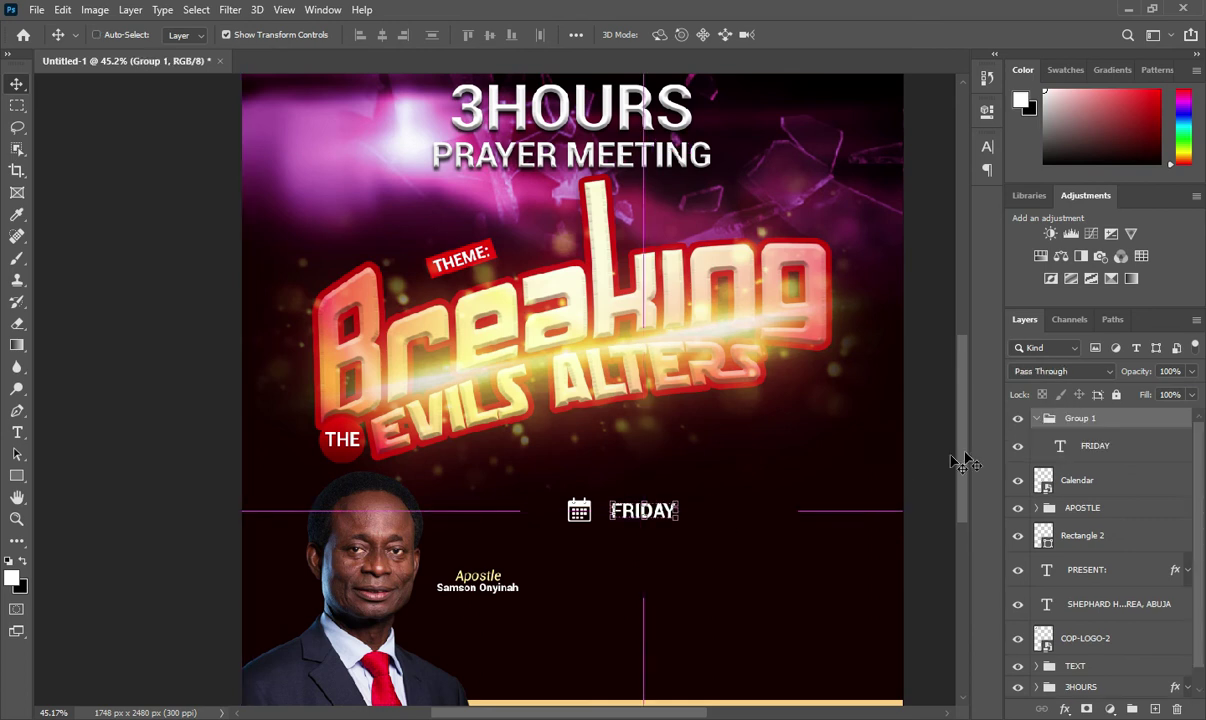
pyautogui.hotkey('ctrl', 'z')
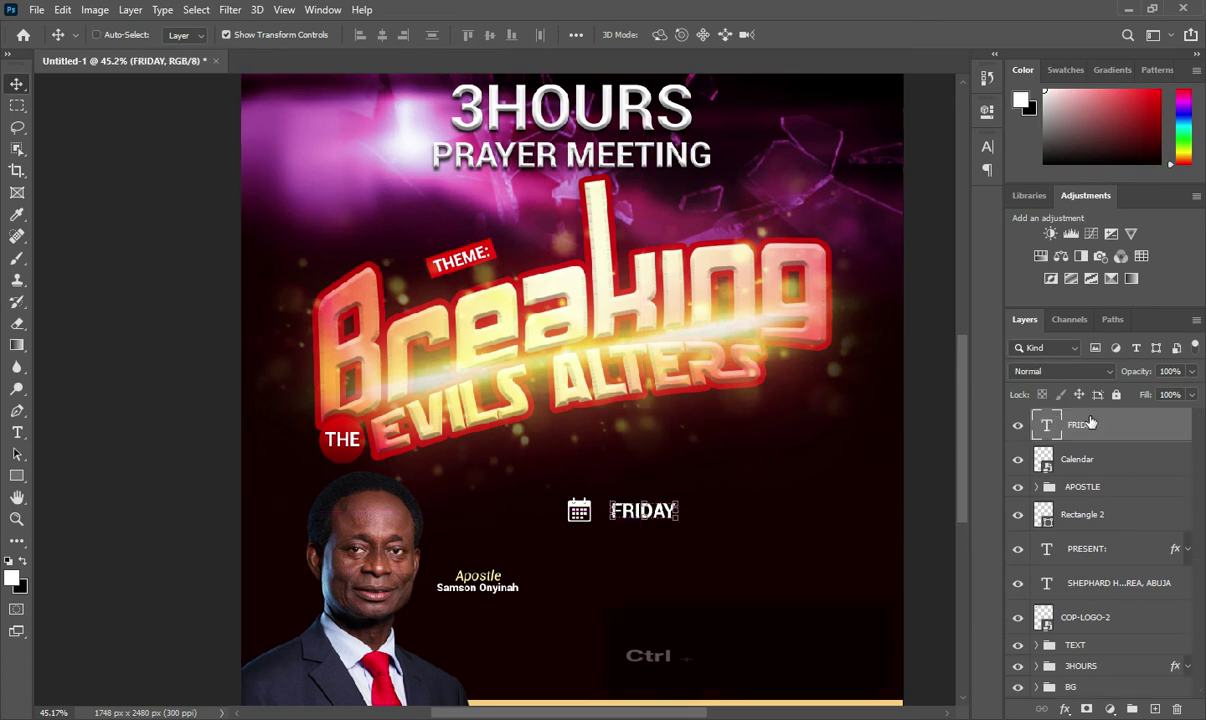
# Turn a duplicate of FRIDAY below it into 28TH, enlarged to about 137%.
pyautogui.hotkey('ctrl', 'j')
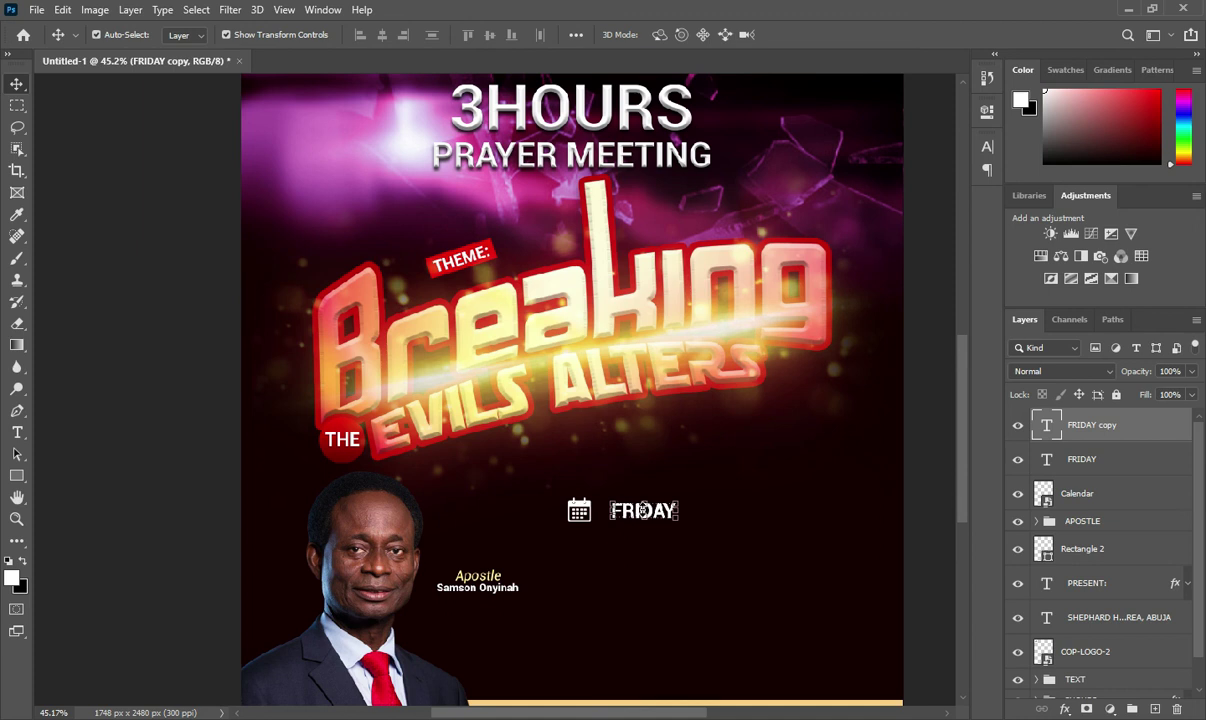
pyautogui.keyDown('alt'); pyautogui.scroll(3, 640, 510); pyautogui.keyUp('alt')
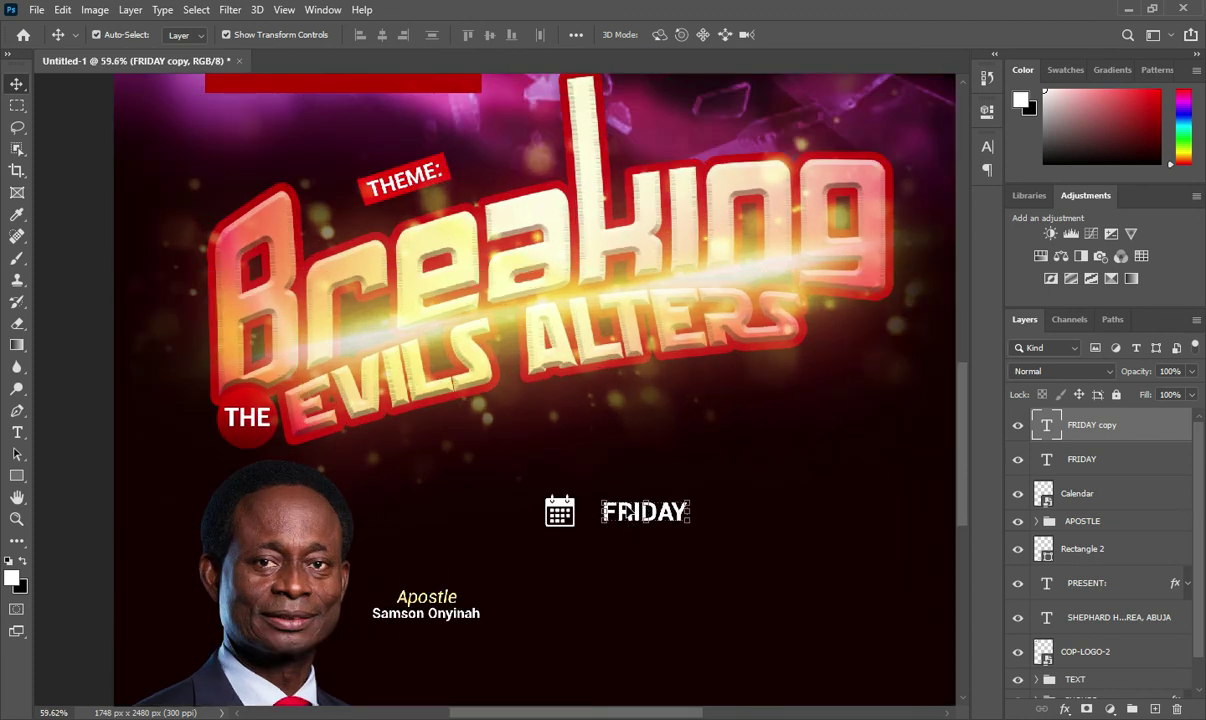
pyautogui.moveTo(620, 512); pyautogui.dragTo(627, 541)
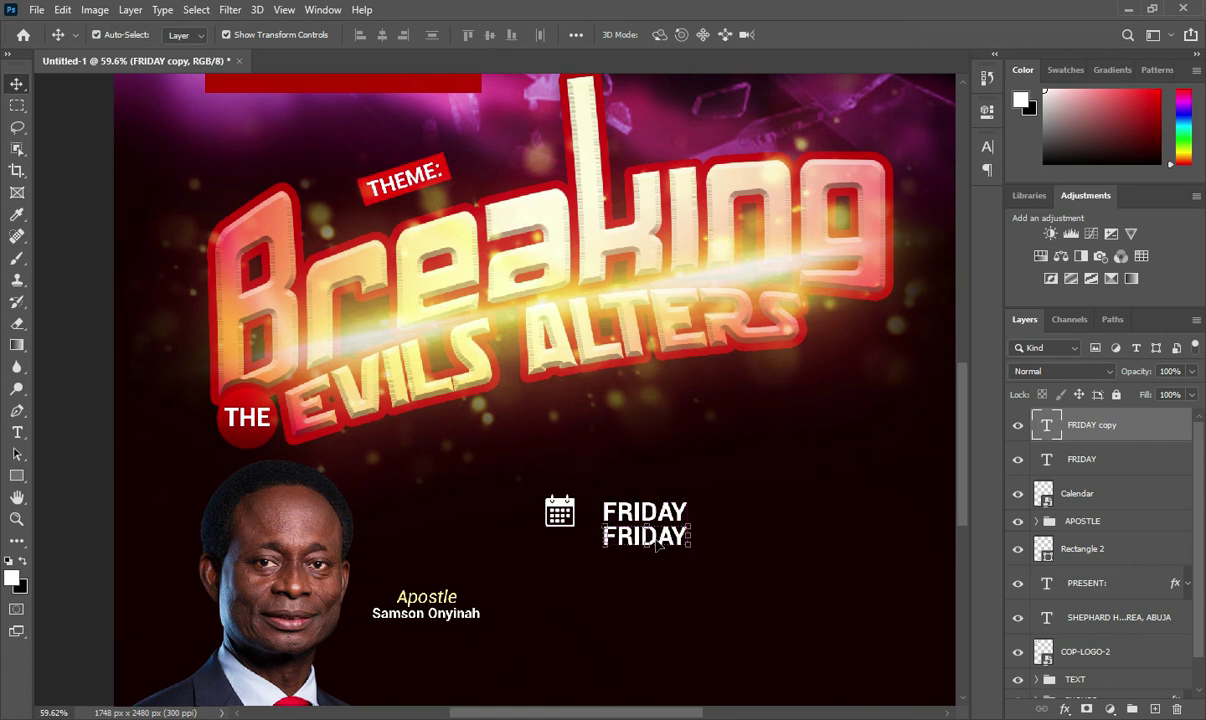
pyautogui.doubleClick(650, 538)
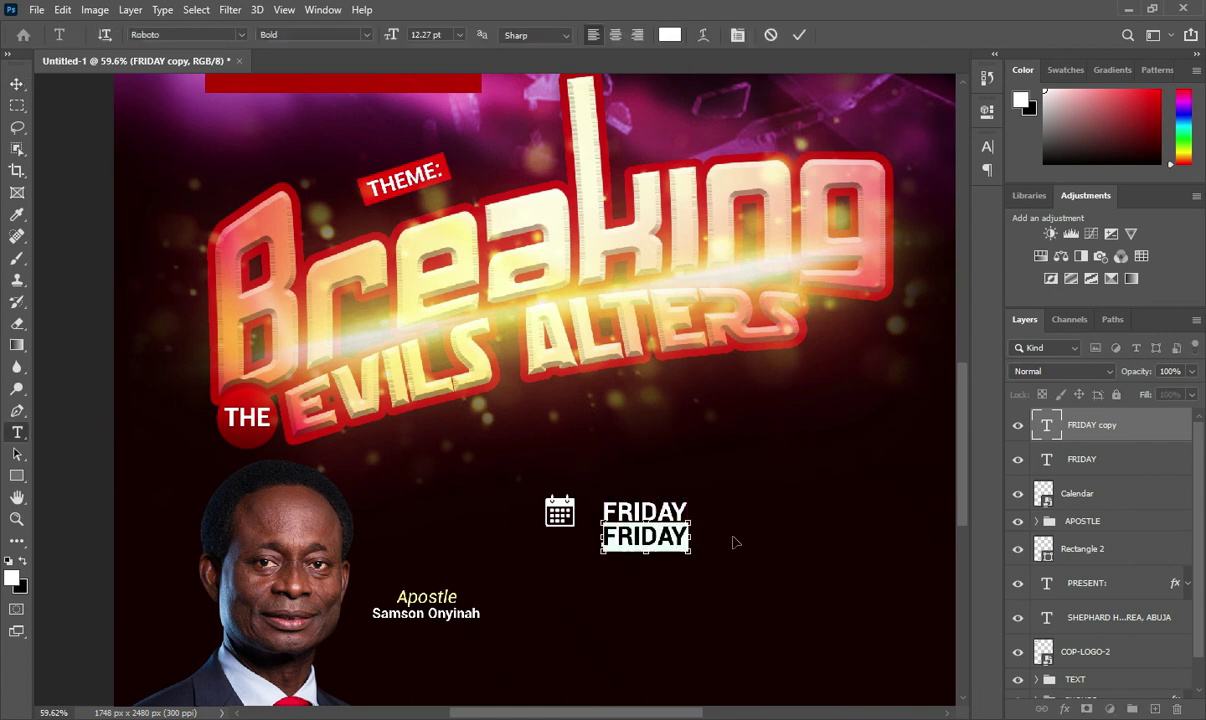
pyautogui.hotkey('ctrl', 'v')
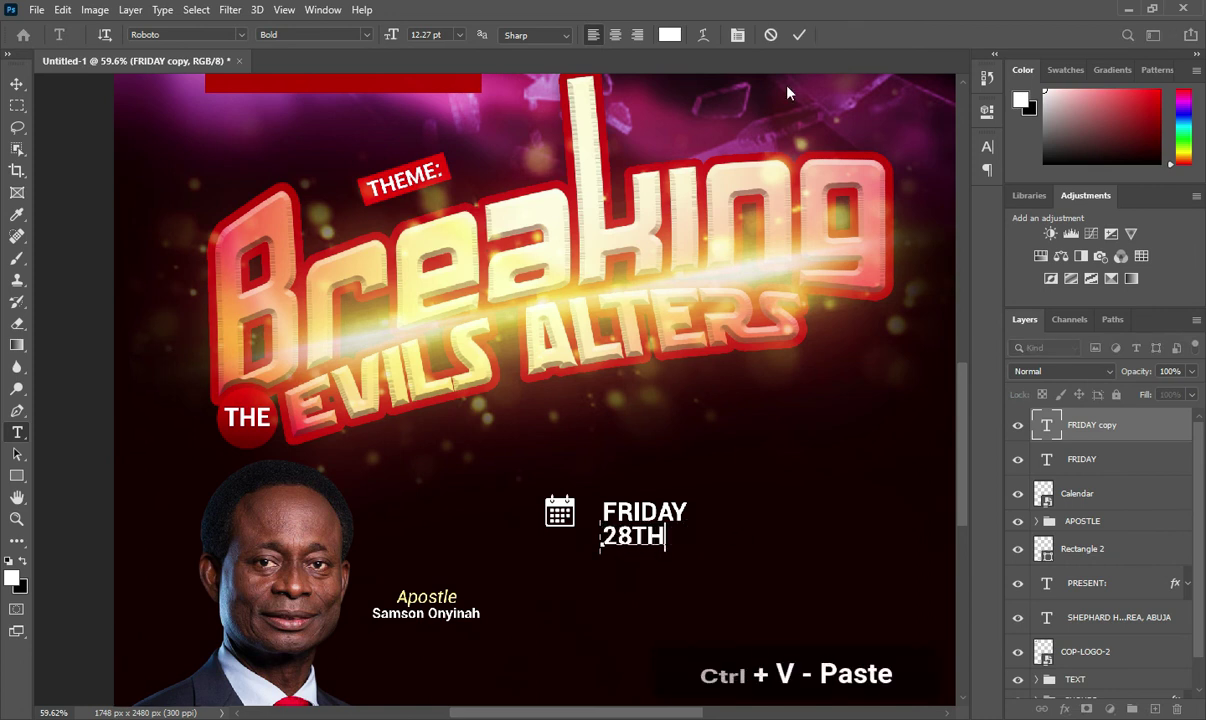
pyautogui.click(17, 84)
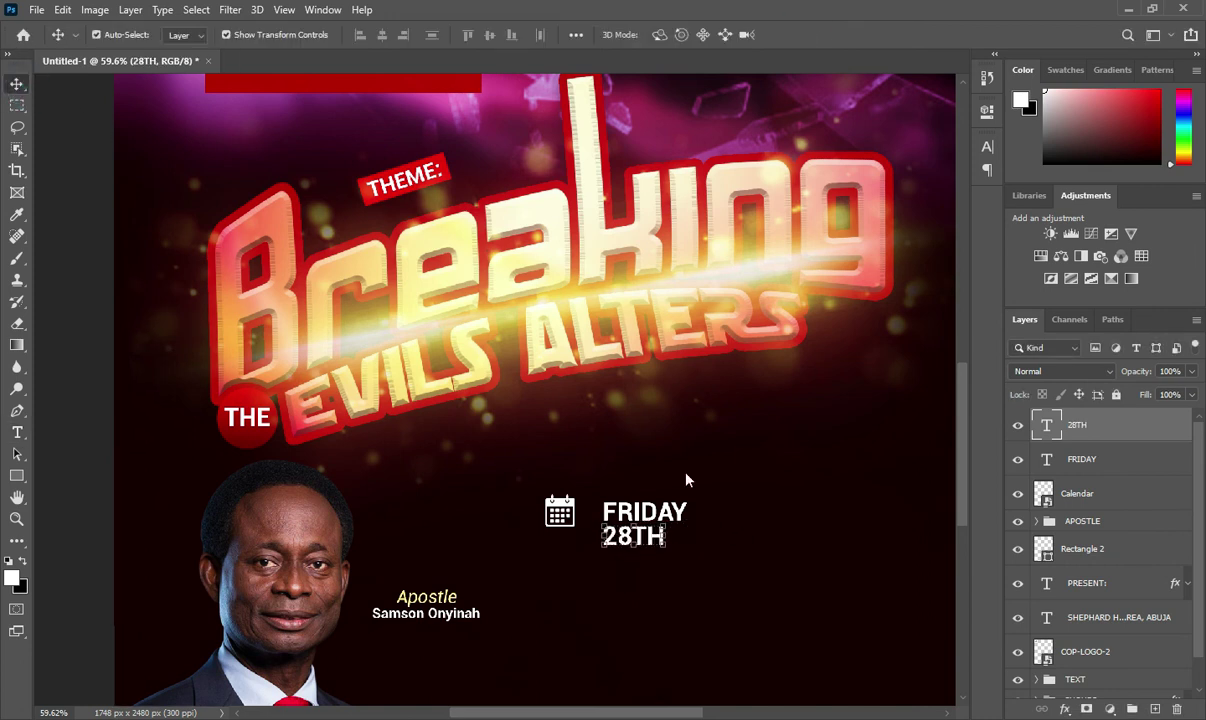
pyautogui.scroll(1, 663, 553)
pyautogui.click(664, 551)
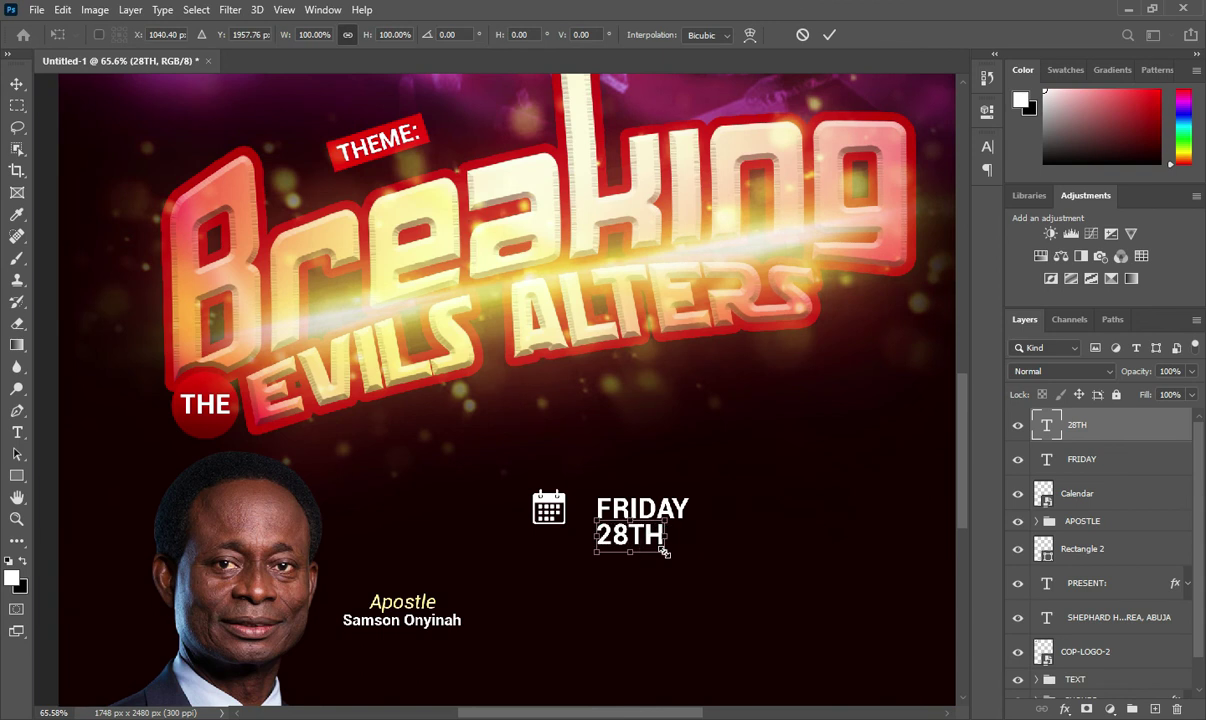
pyautogui.moveTo(682, 569); pyautogui.dragTo(687, 569)
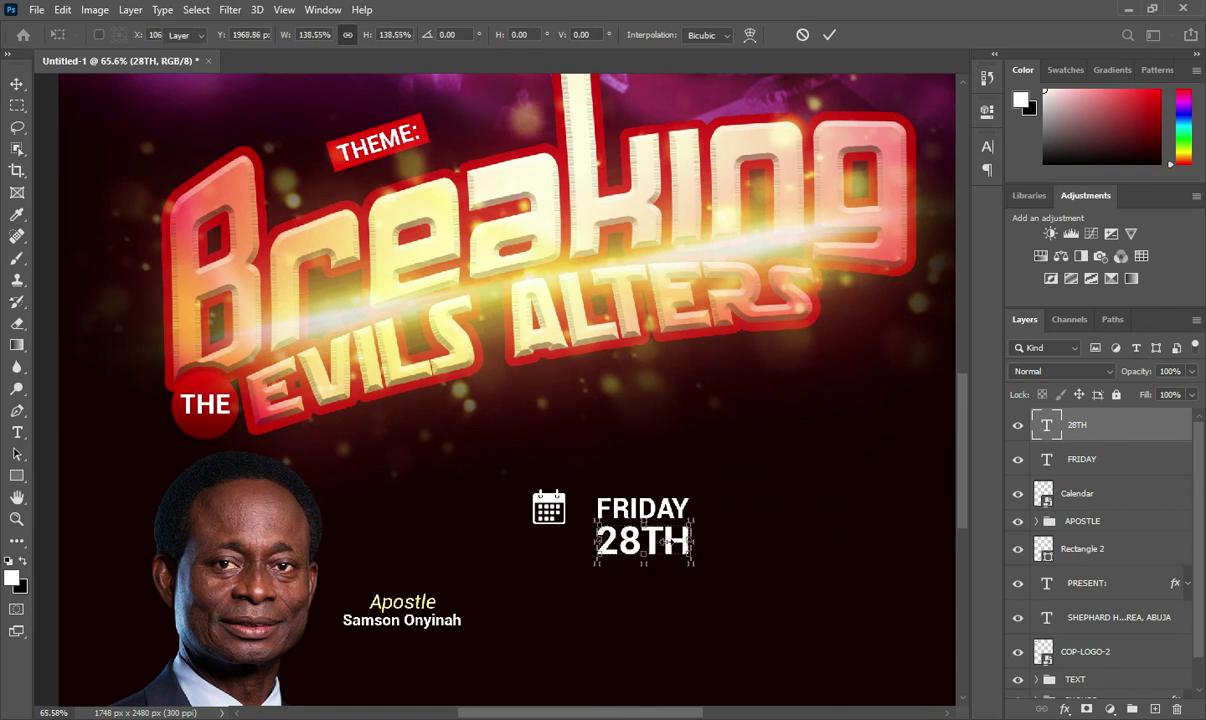
pyautogui.press('Return')
# Duplicate FRIDAY again and position the copy below 28TH for editing.
pyautogui.click(656, 510)
pyautogui.hotkey('ctrl', 'j')
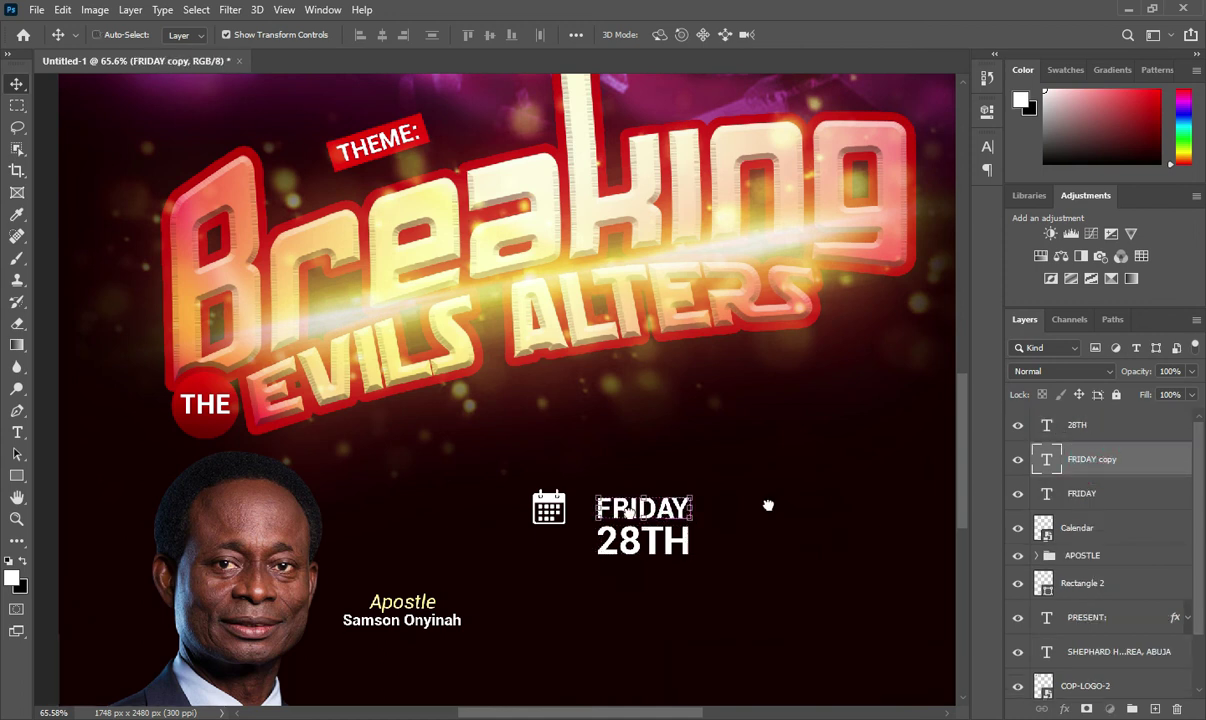
pyautogui.hotkey('ctrl', ']')
pyautogui.press('t')
pyautogui.moveTo(625, 508); pyautogui.dragTo(647, 574)
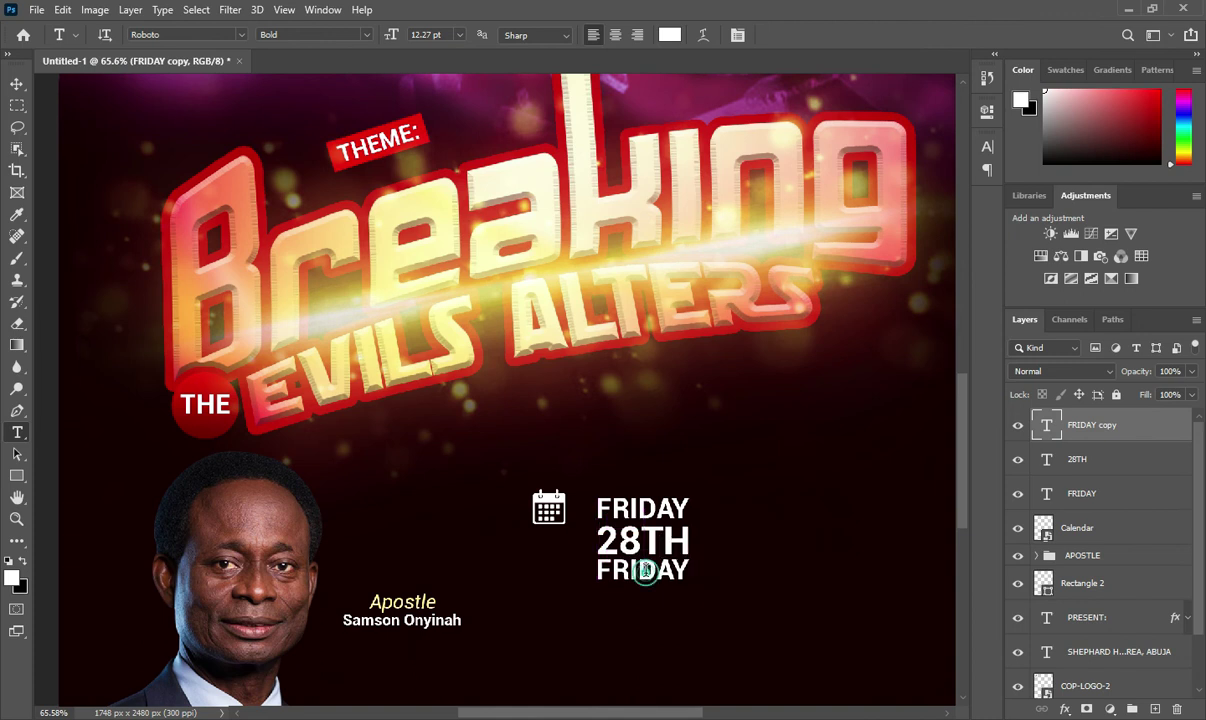
pyautogui.click(645, 570)
pyautogui.doubleClick(663, 567)
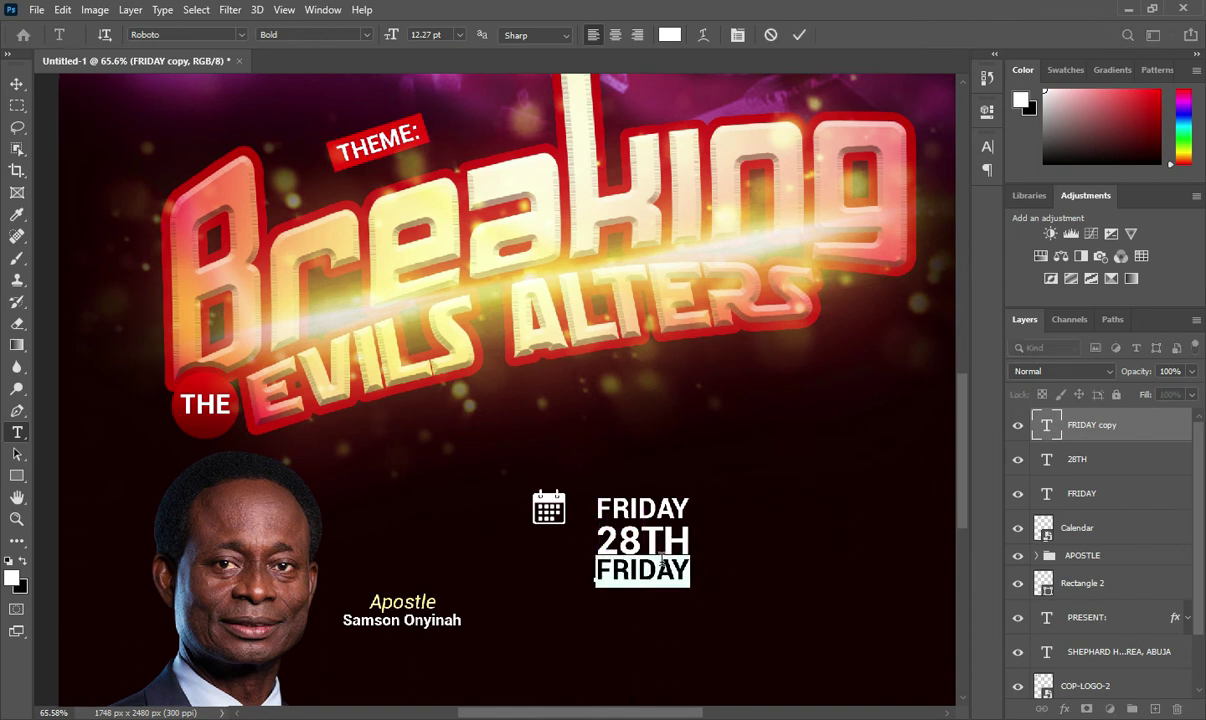
# Replace the copy's text with JANUARY from the notes and shrink it under 28TH.
pyautogui.hotkey('alt', 'Tab')
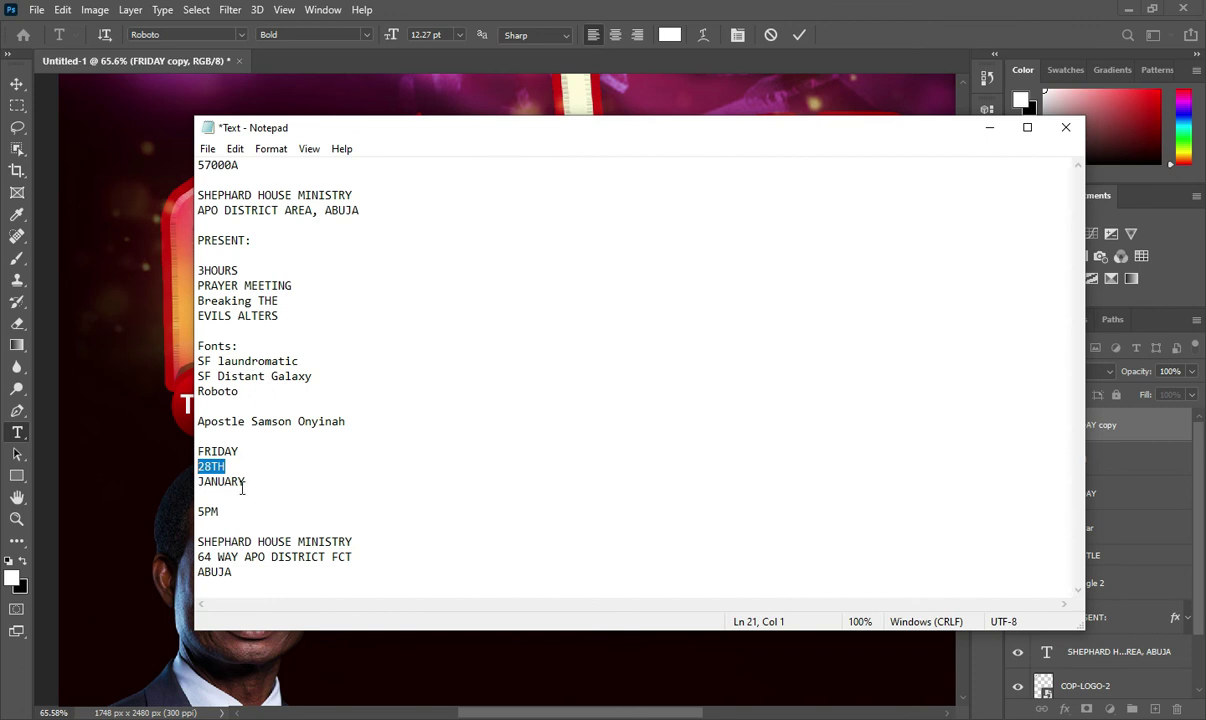
pyautogui.tripleClick(236, 483)
pyautogui.hotkey('ctrl', 'c')
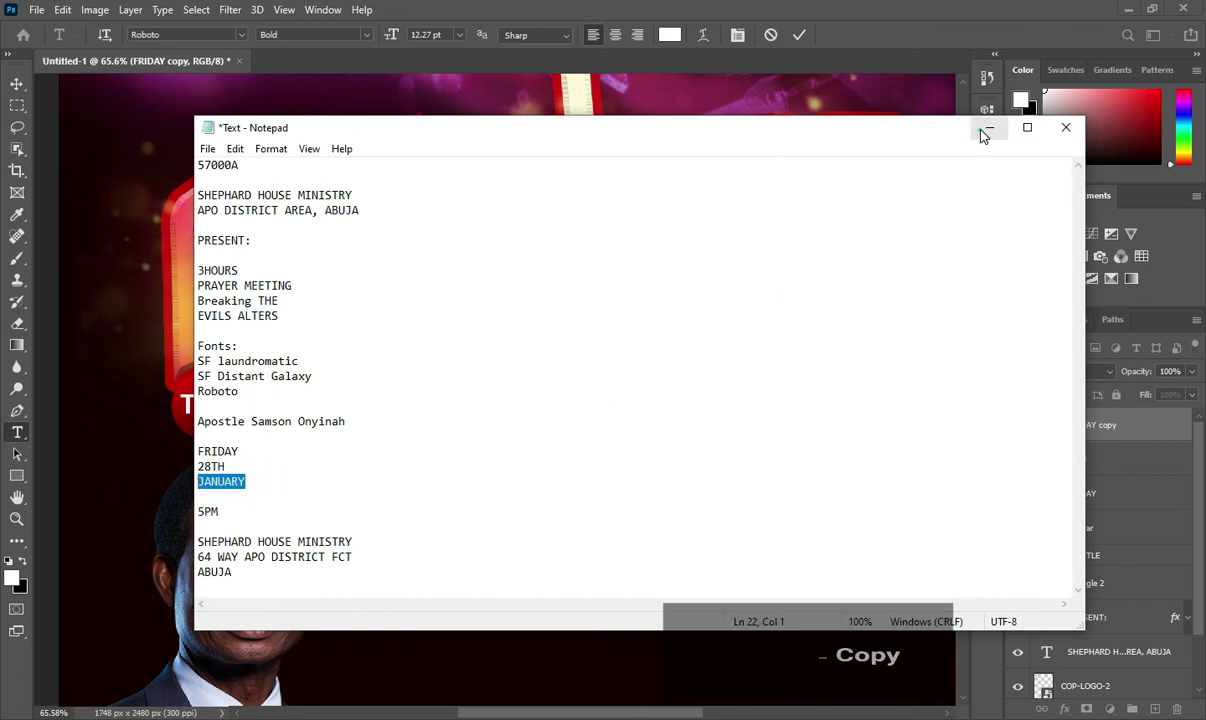
pyautogui.click(989, 128)
pyautogui.hotkey('ctrl', 'v')
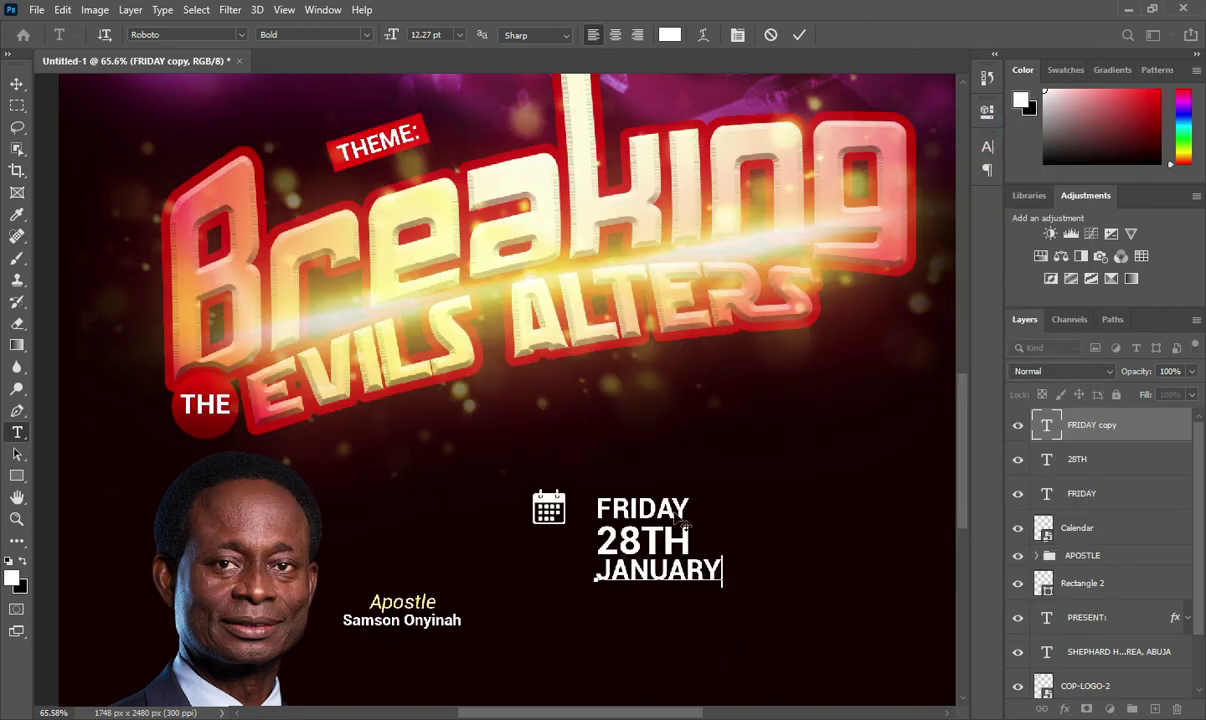
pyautogui.click(803, 36)
pyautogui.click(18, 84)
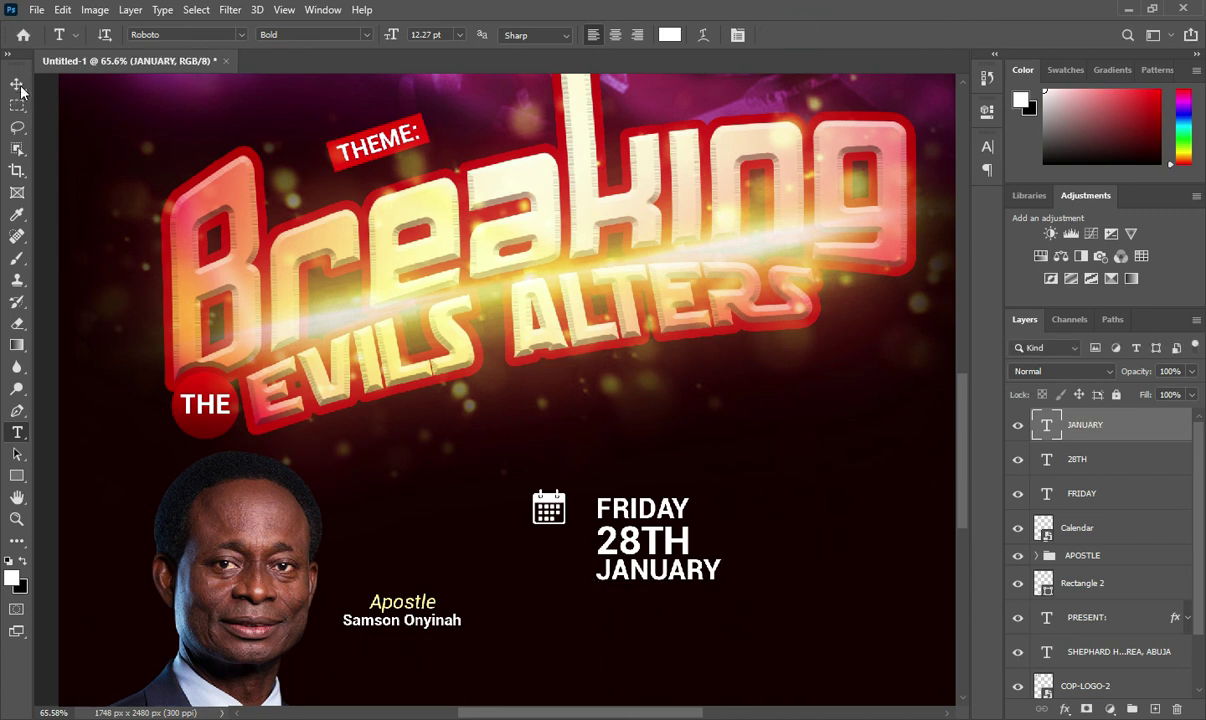
pyautogui.moveTo(724, 578); pyautogui.dragTo(689, 584)
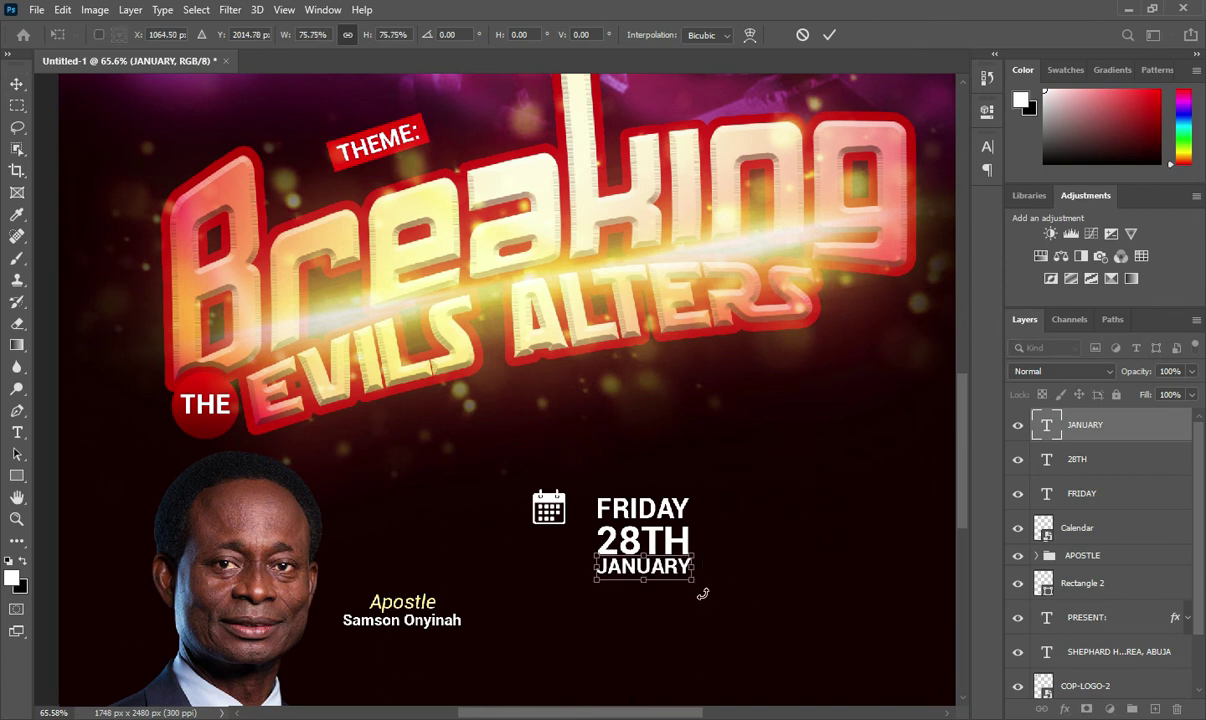
pyautogui.click(829, 34)
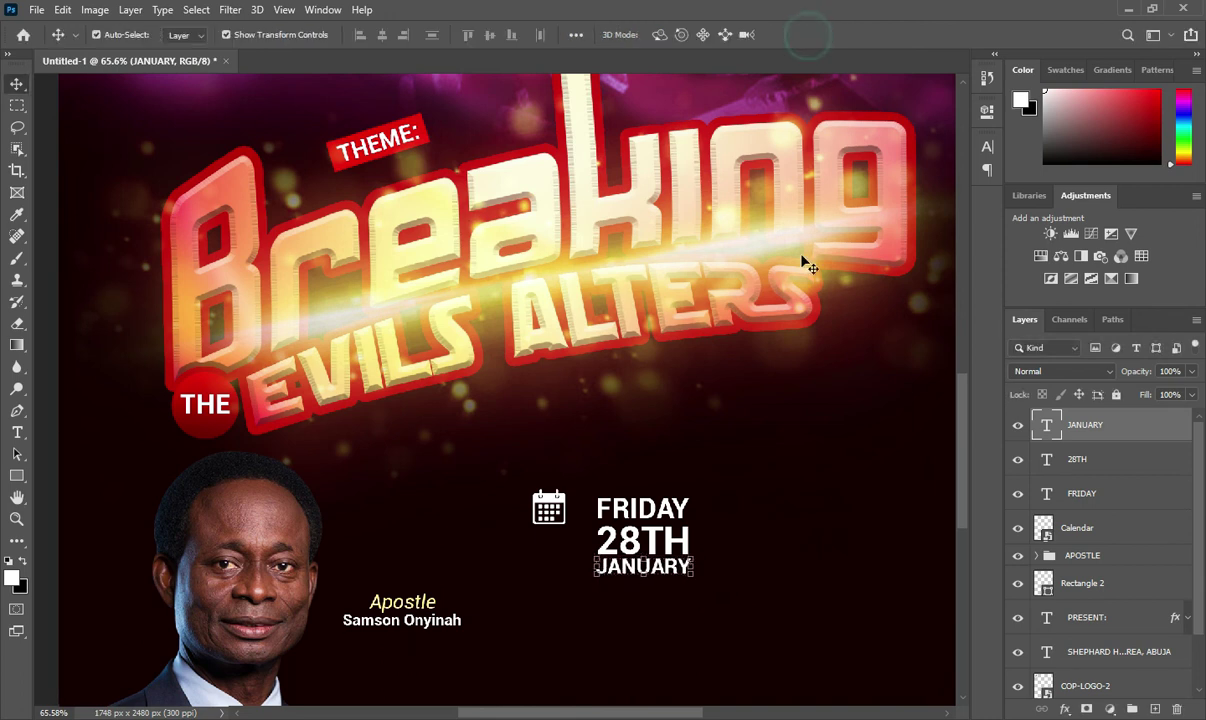
pyautogui.click(770, 380)
pyautogui.scroll(-3, 450, 556)
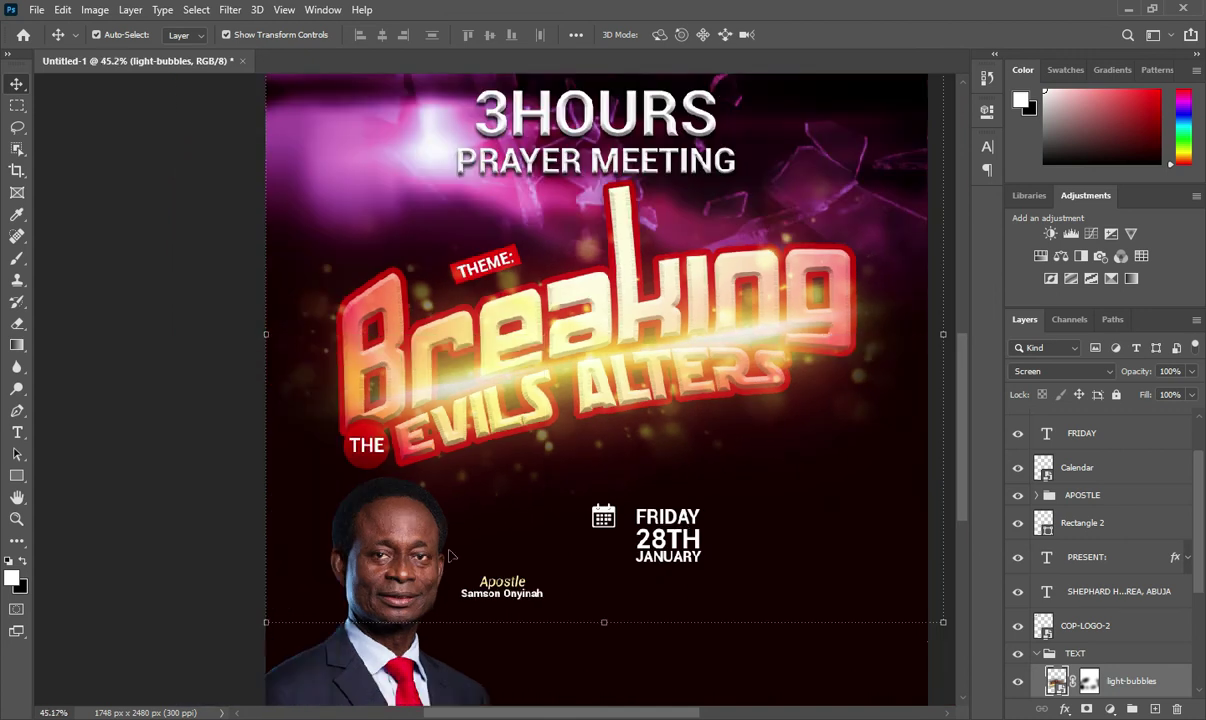
# Nudge the calendar beside the date and add the Time clock icon at about 18.74%.
pyautogui.click(209, 544)
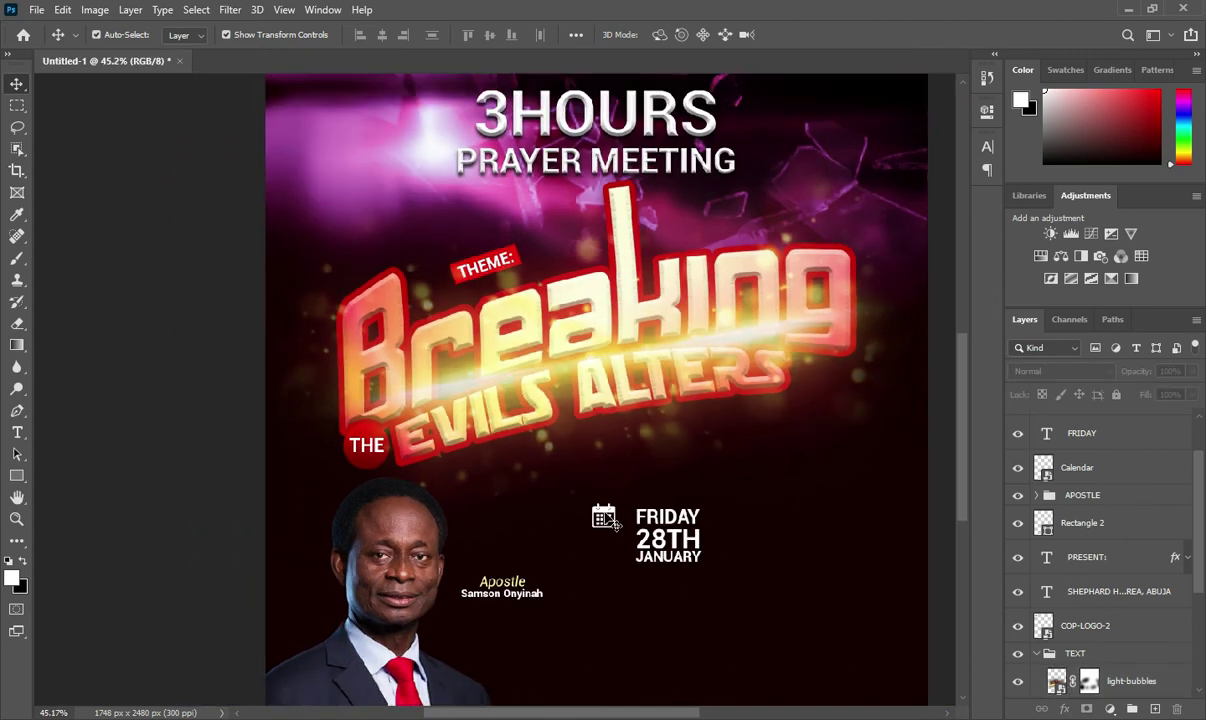
pyautogui.moveTo(616, 523); pyautogui.dragTo(603, 539)
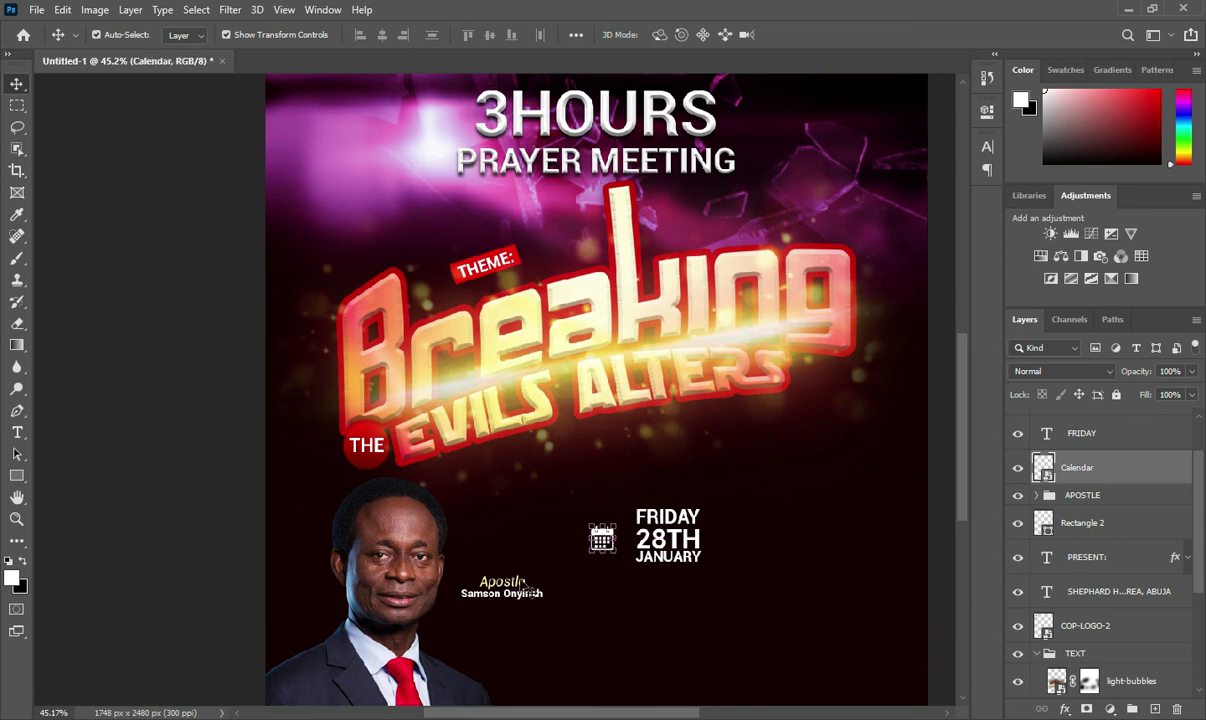
pyautogui.hotkey('alt', 'Tab')
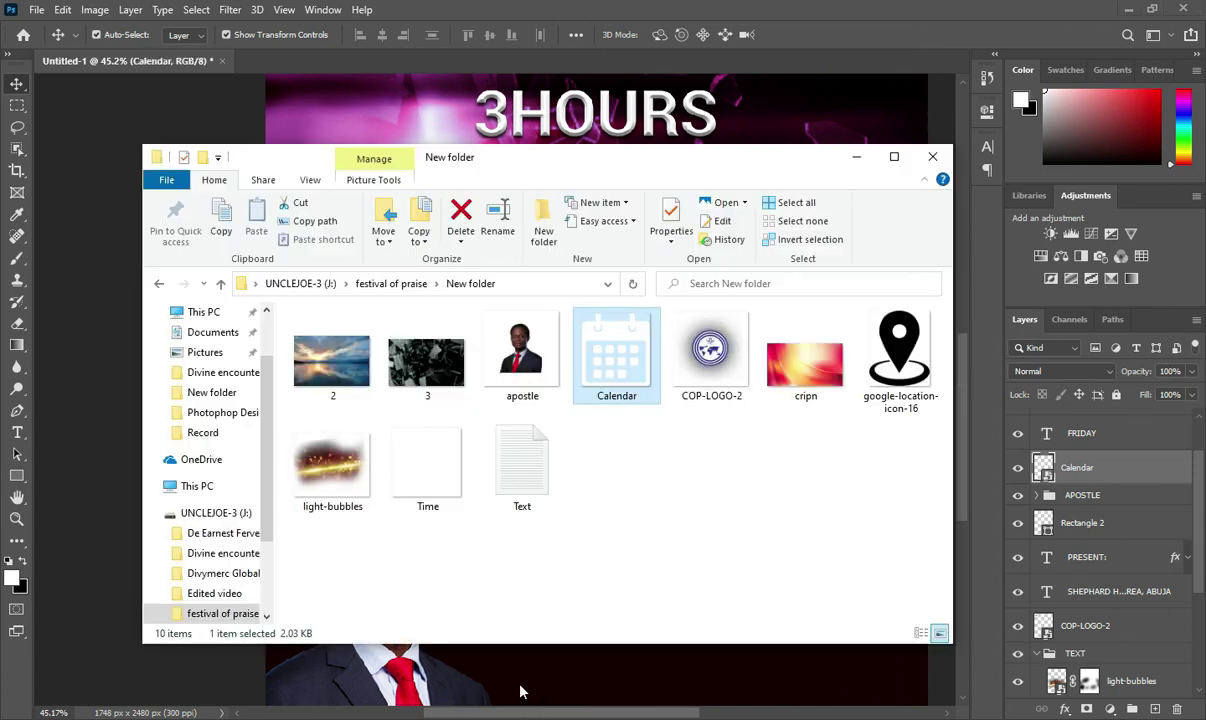
pyautogui.moveTo(425, 462)
pyautogui.mouseDown()
pyautogui.moveTo(330, 592)
pyautogui.moveTo(201, 627)
pyautogui.mouseUp()
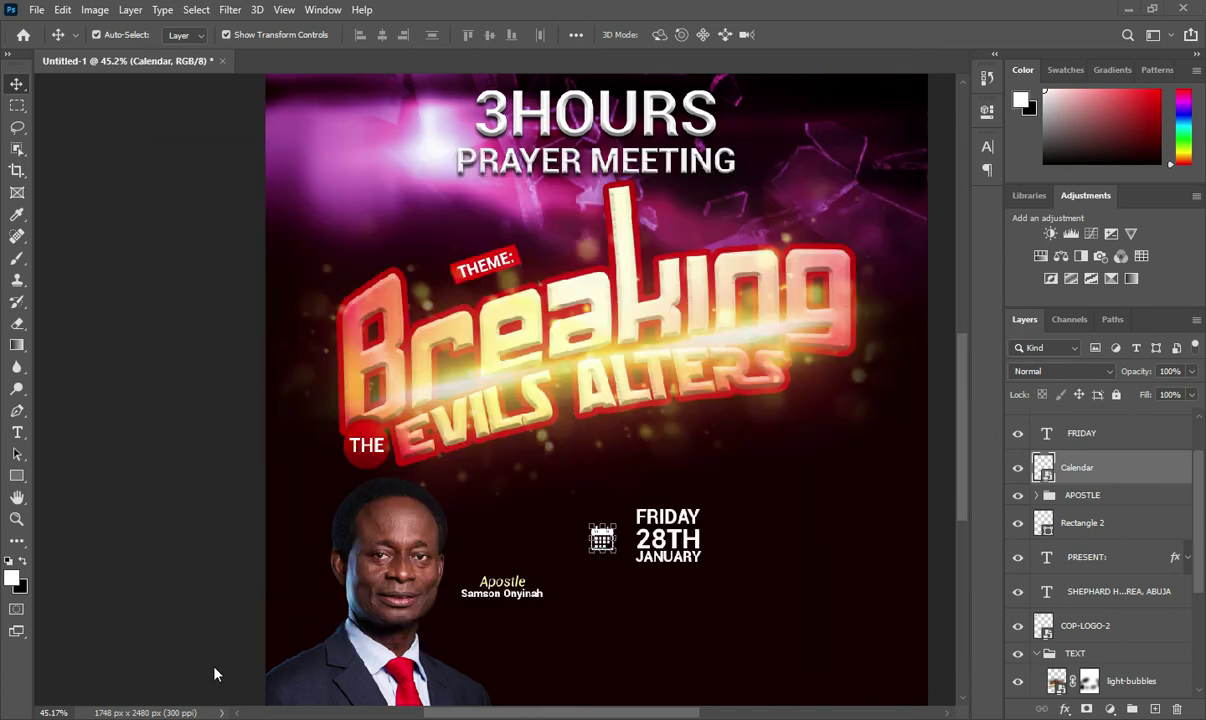
pyautogui.scroll(1, 683, 347)
pyautogui.scroll(1, 683, 347)
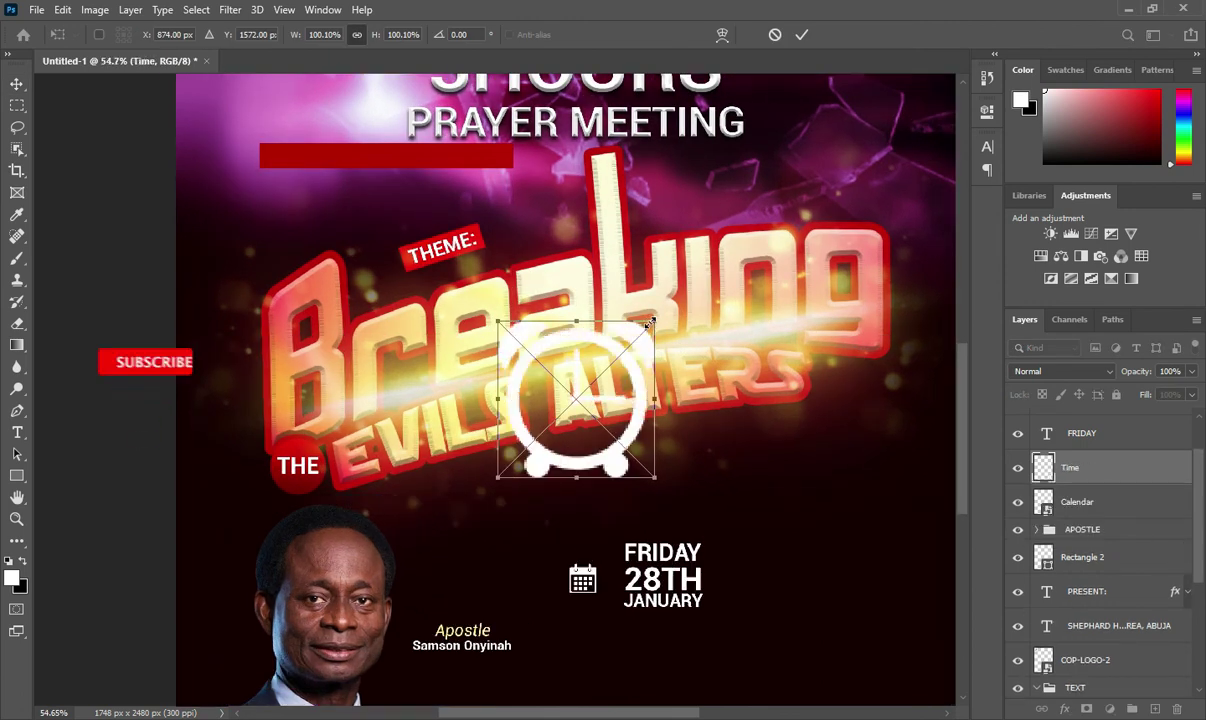
pyautogui.moveTo(650, 323)
pyautogui.mouseDown()
pyautogui.moveTo(528, 448)
pyautogui.moveTo(769, 597)
pyautogui.moveTo(746, 579)
pyautogui.mouseUp()
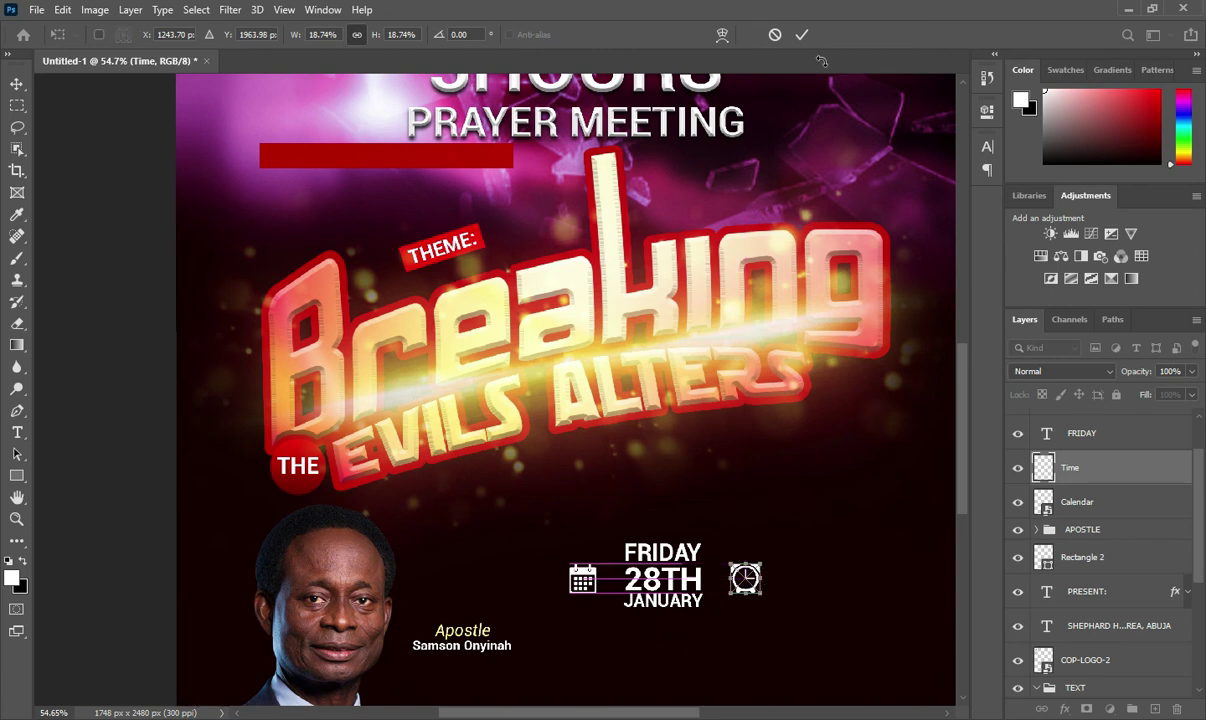
pyautogui.click(801, 35)
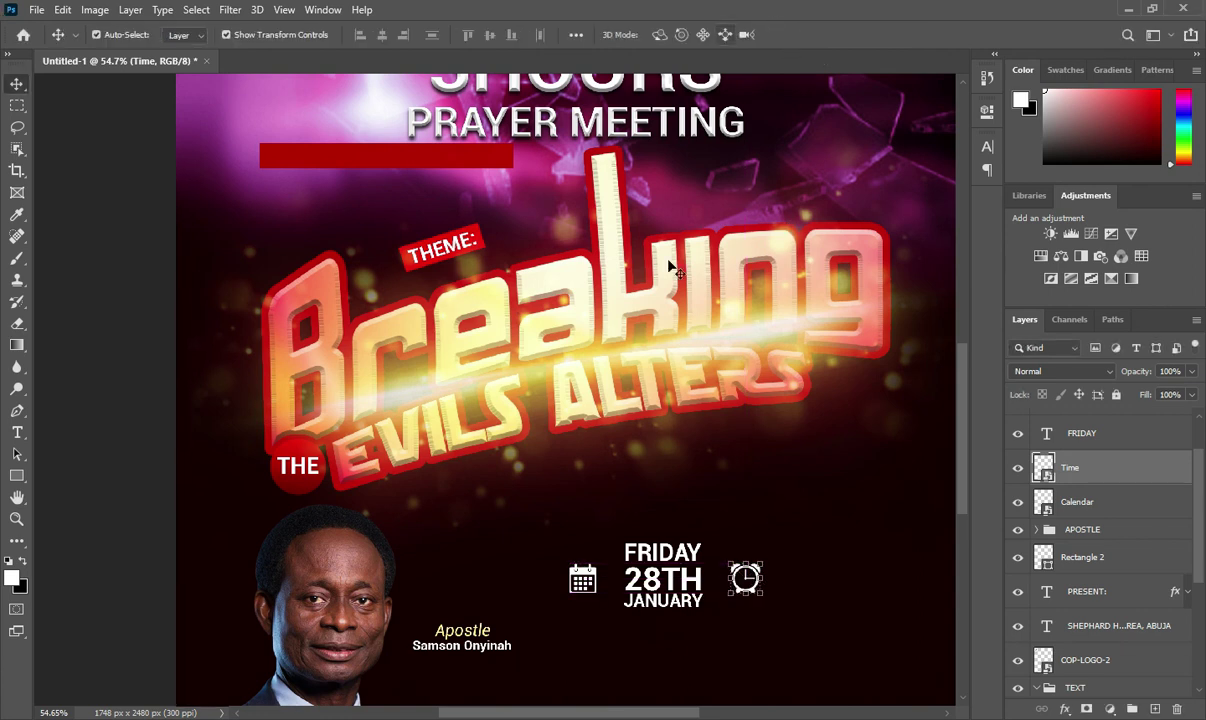
pyautogui.keyDown('ctrl'); pyautogui.click(672, 583); pyautogui.keyUp('ctrl')
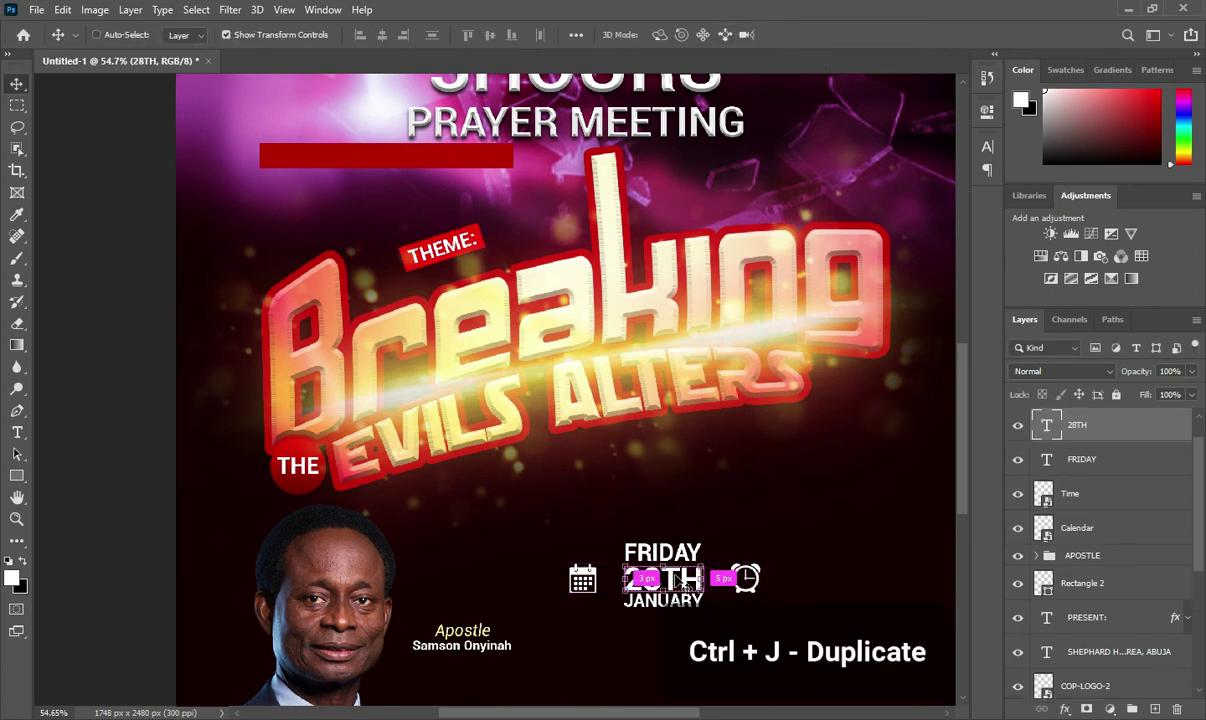
# Duplicate 28TH, move the copy to the top of the stack and beside the clock icon.
pyautogui.hotkey('ctrl', 'j')
pyautogui.scroll(1, 1124, 428)
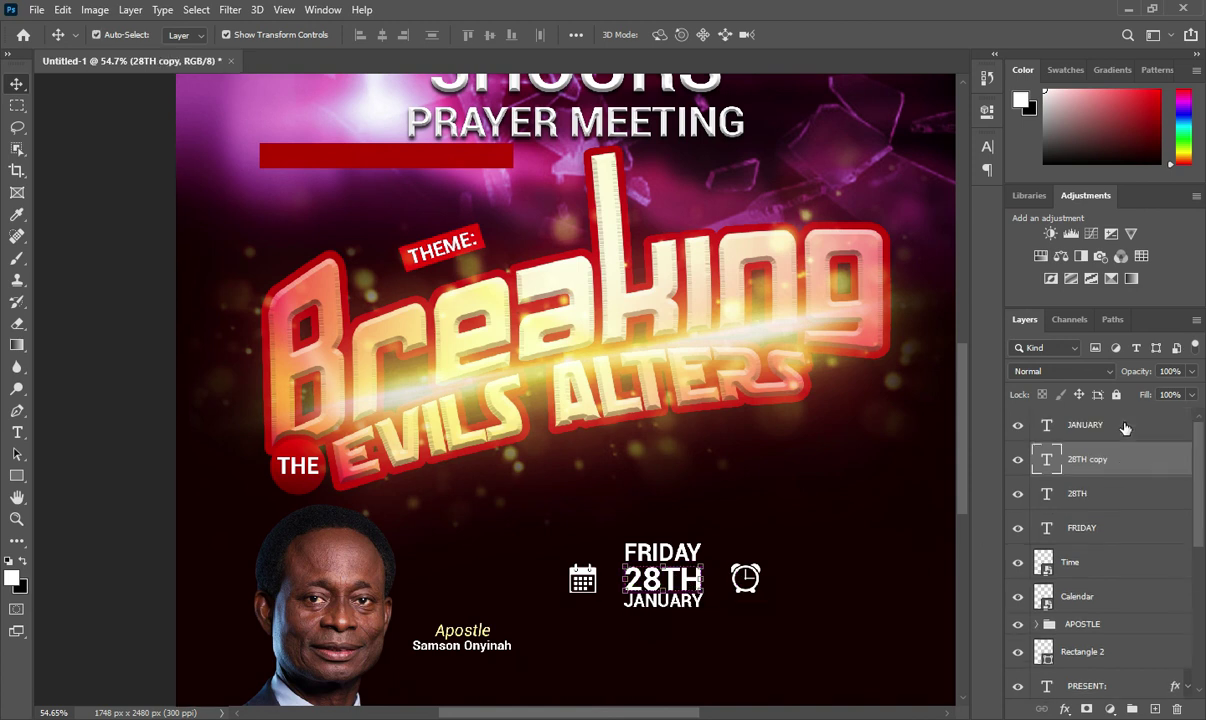
pyautogui.moveTo(1116, 461); pyautogui.dragTo(1117, 418)
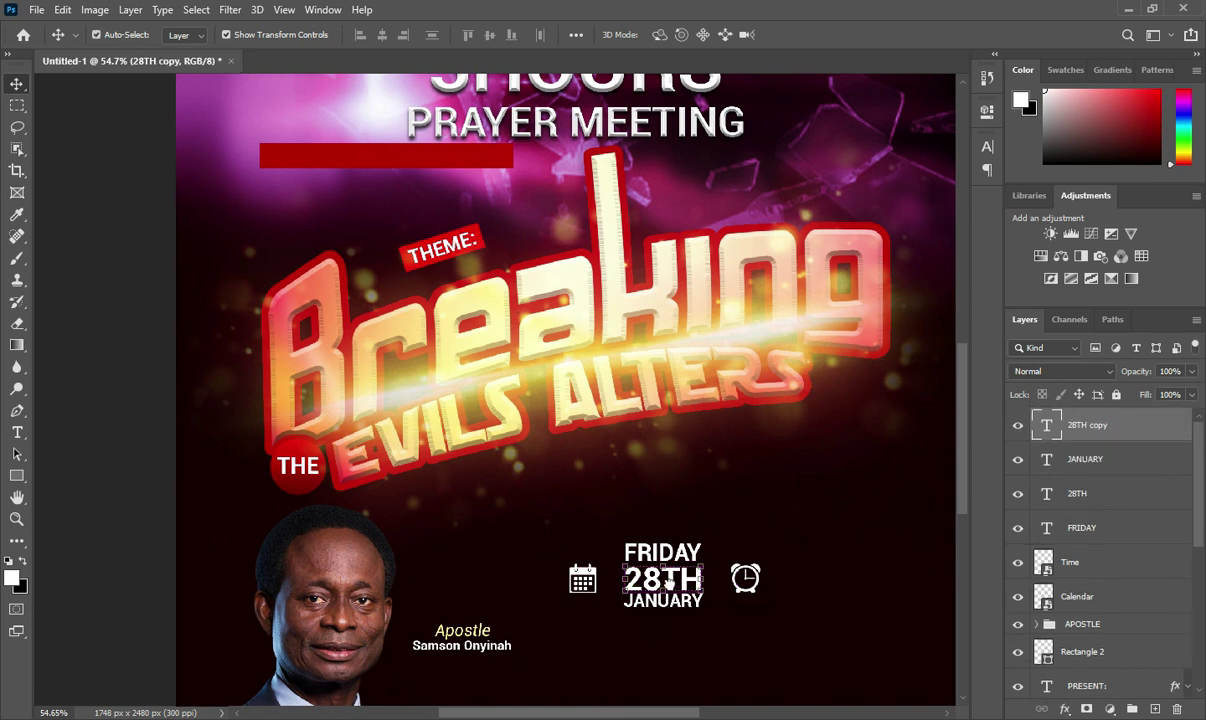
pyautogui.moveTo(660, 592); pyautogui.dragTo(803, 593)
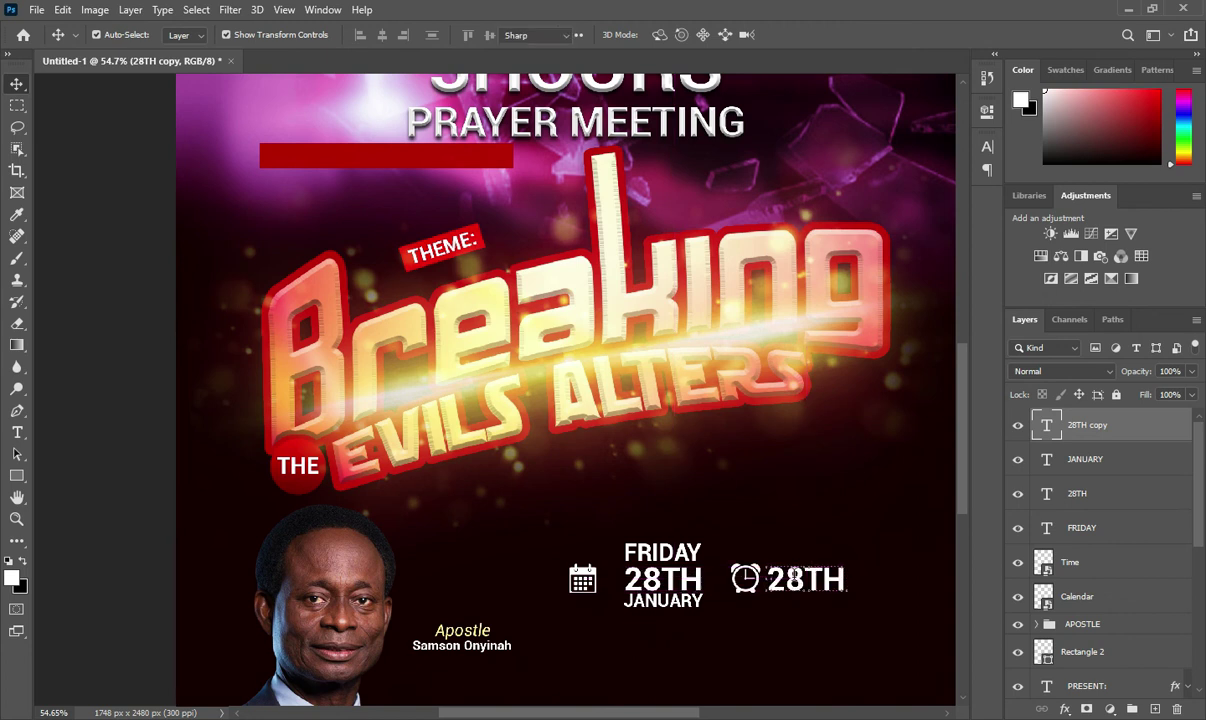
pyautogui.press('t')
pyautogui.doubleClick(806, 580)
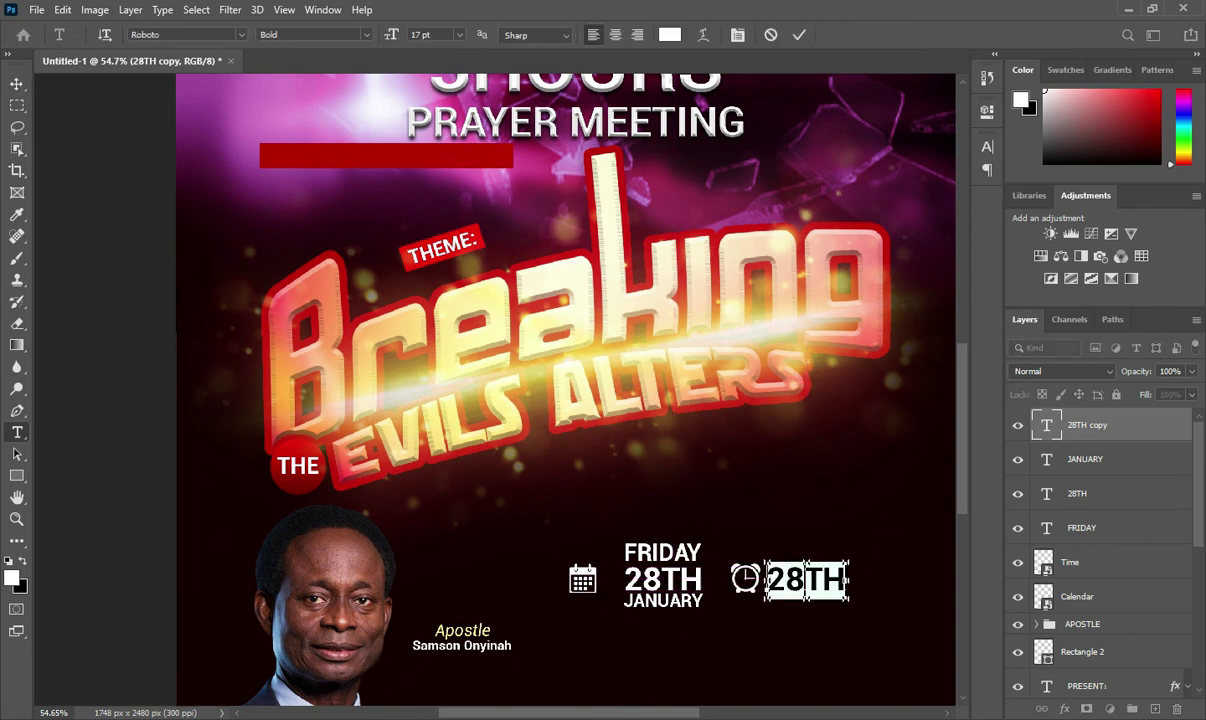
# Replace the copy's text with 5PM from the notes and nudge it right.
pyautogui.hotkey('alt', 'Tab')
pyautogui.doubleClick(230, 512)
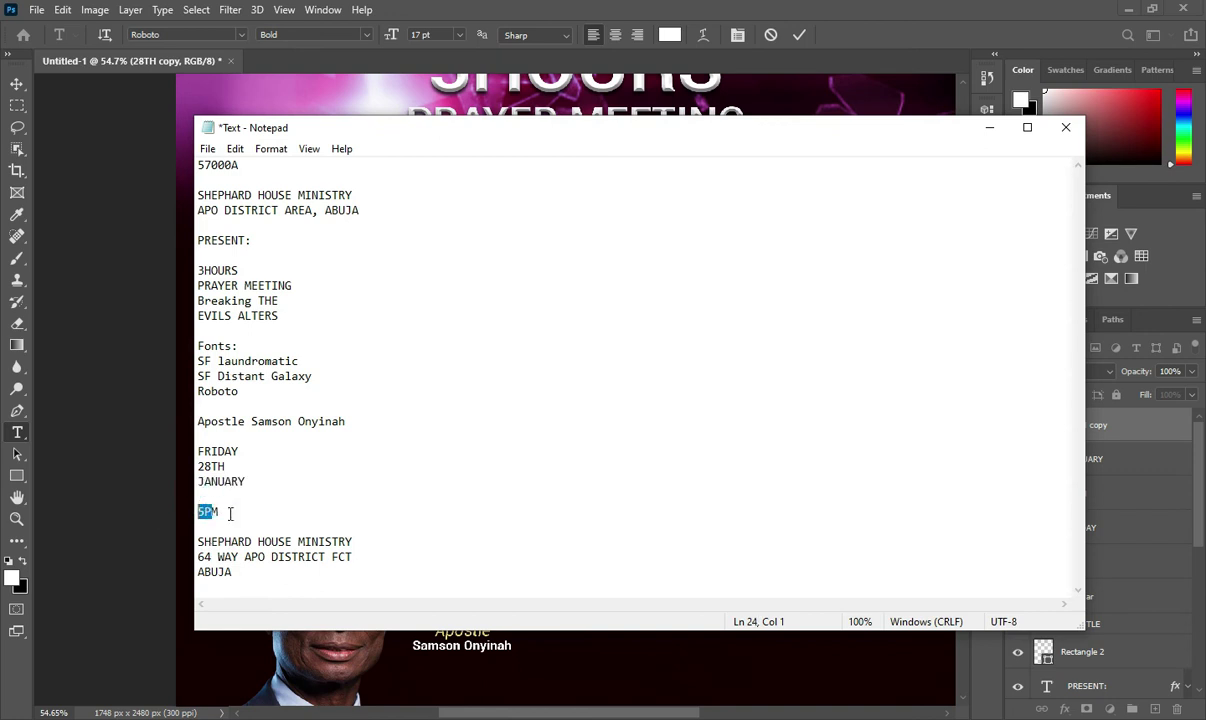
pyautogui.hotkey('ctrl', 'a')
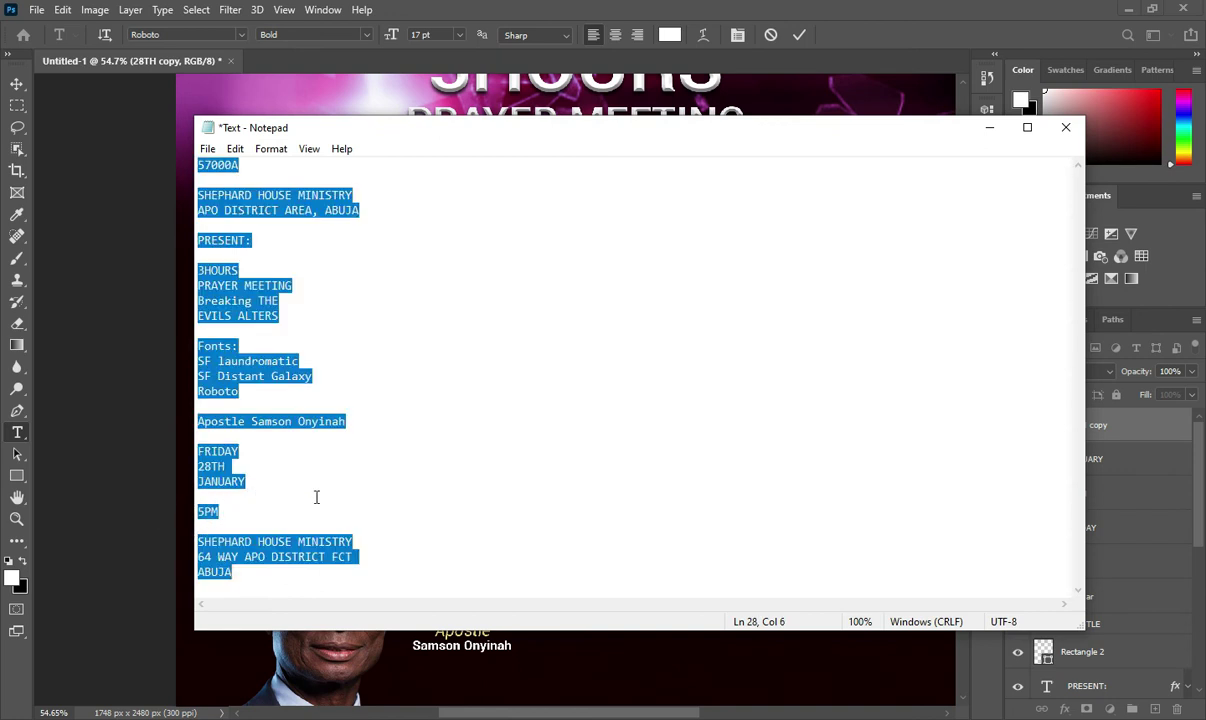
pyautogui.moveTo(222, 512); pyautogui.dragTo(182, 517)
pyautogui.hotkey('ctrl', 'c')
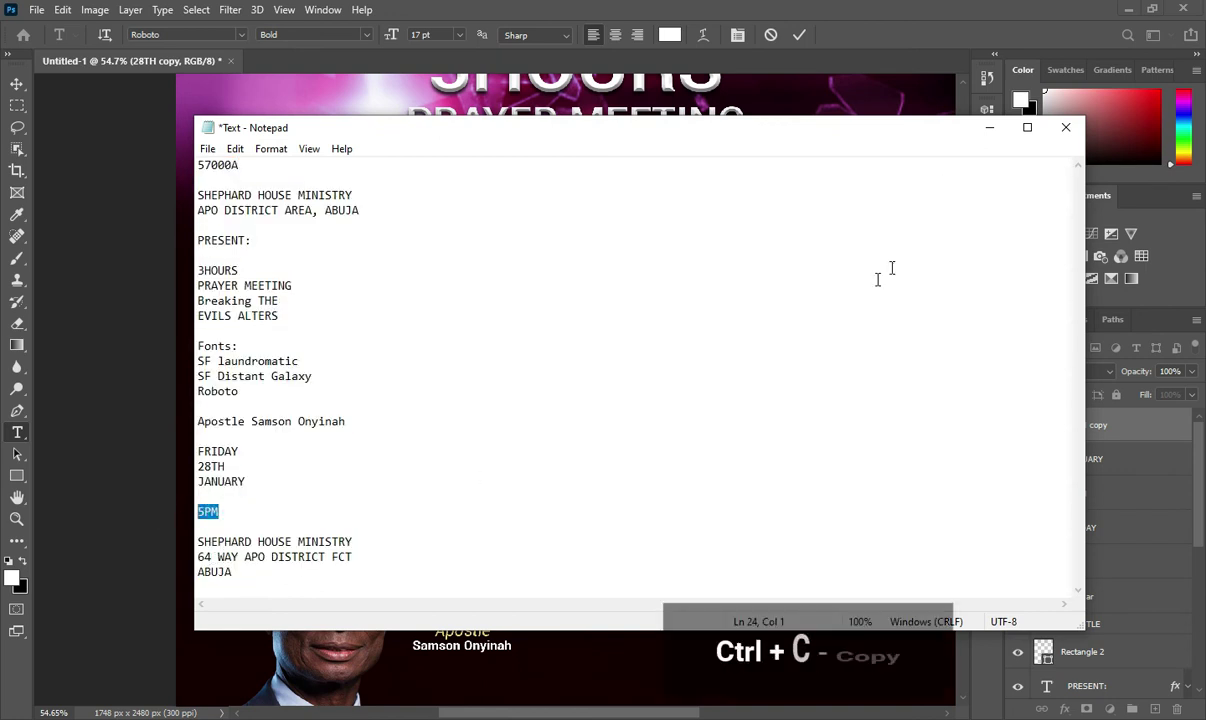
pyautogui.click(989, 127)
pyautogui.hotkey('ctrl', 'v')
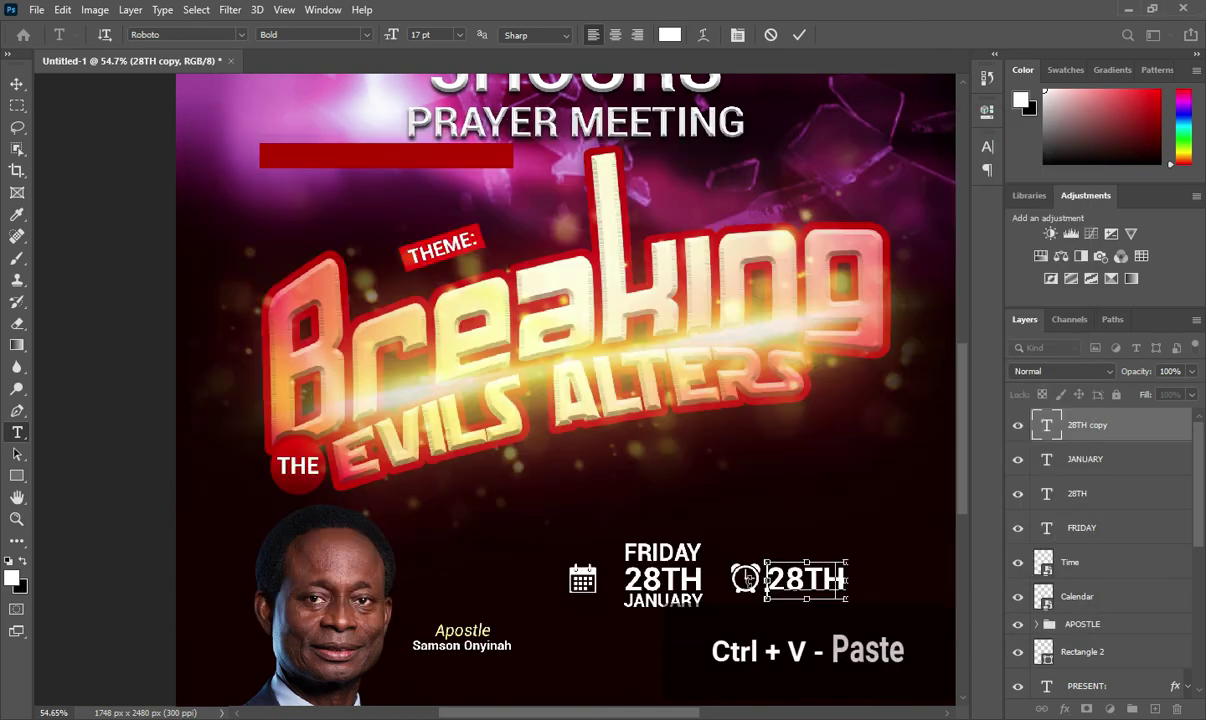
pyautogui.write('5PM')
pyautogui.click(799, 35)
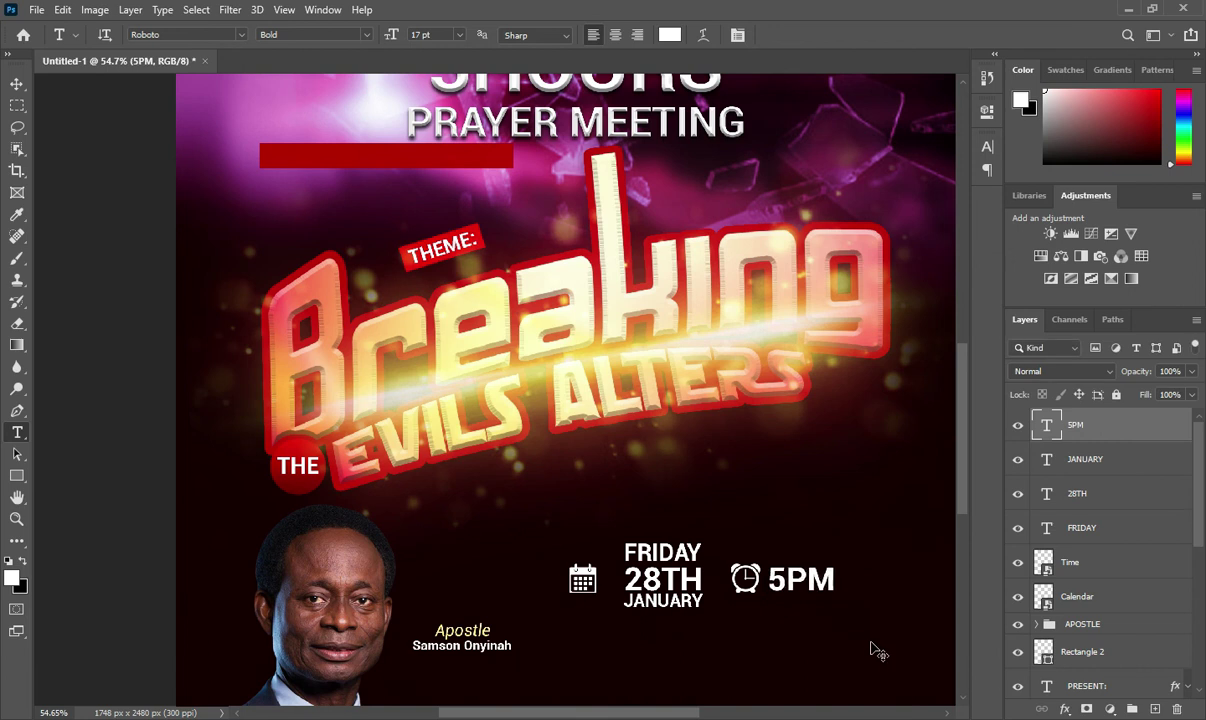
pyautogui.press('Right')
pyautogui.press('Right')
pyautogui.press('Right')
pyautogui.press('Right')
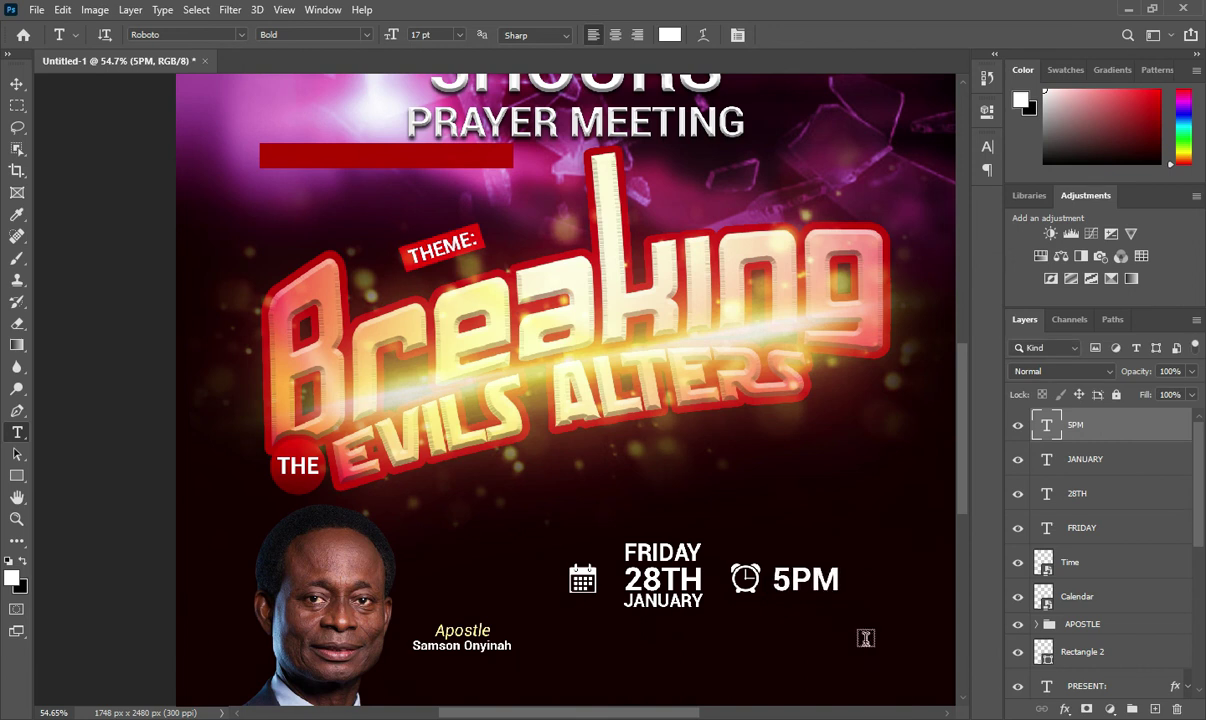
pyautogui.scroll(-1, 745, 580)
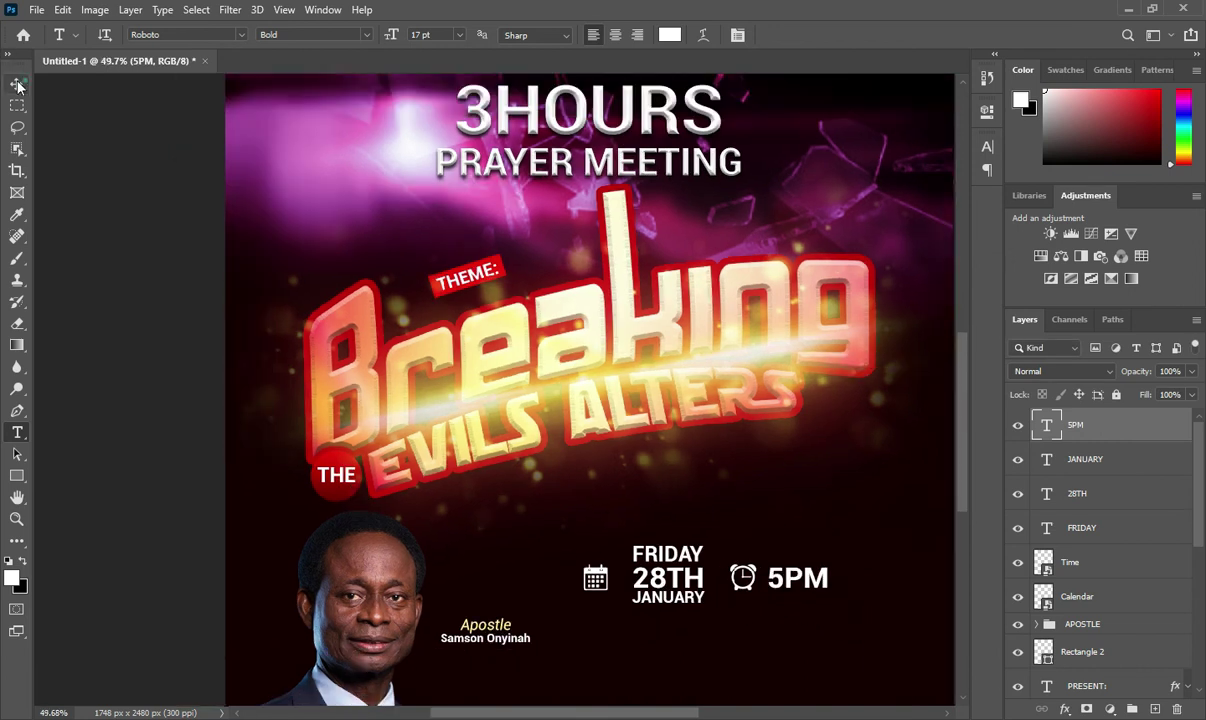
# Copy the three-line venue address from the Notepad notes.
pyautogui.click(18, 85)
pyautogui.click(105, 224)
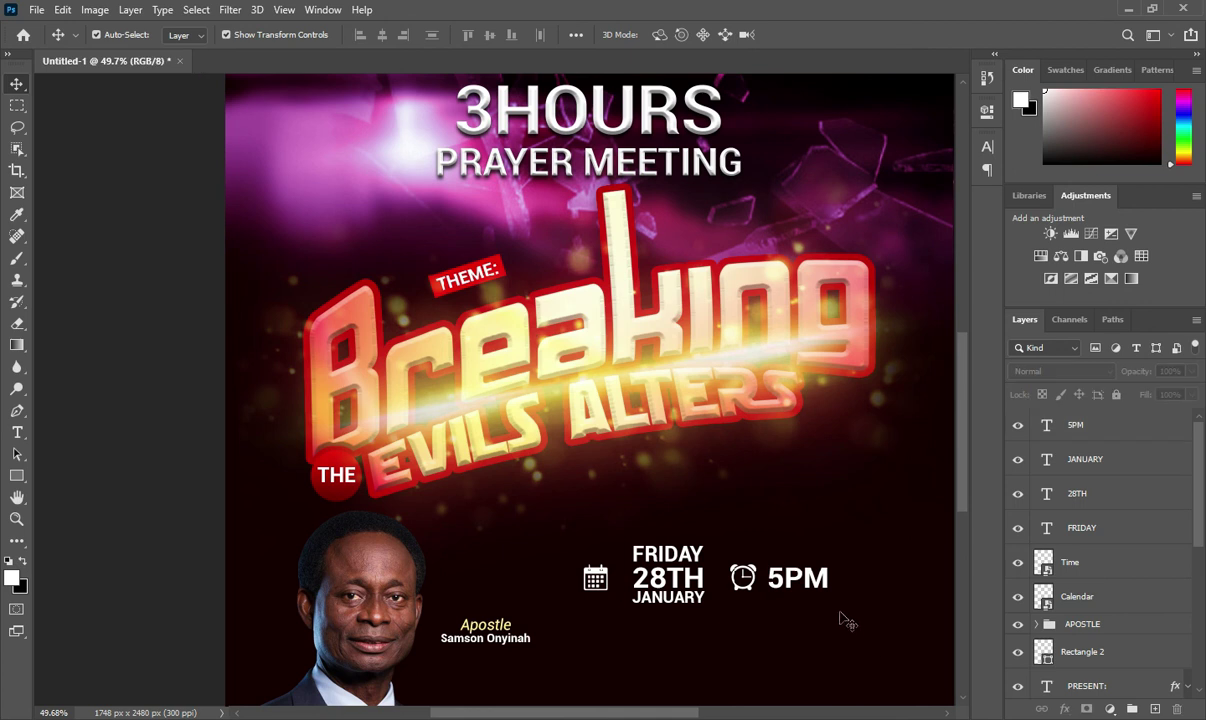
pyautogui.click(1110, 458)
pyautogui.scroll(-1, 786, 479)
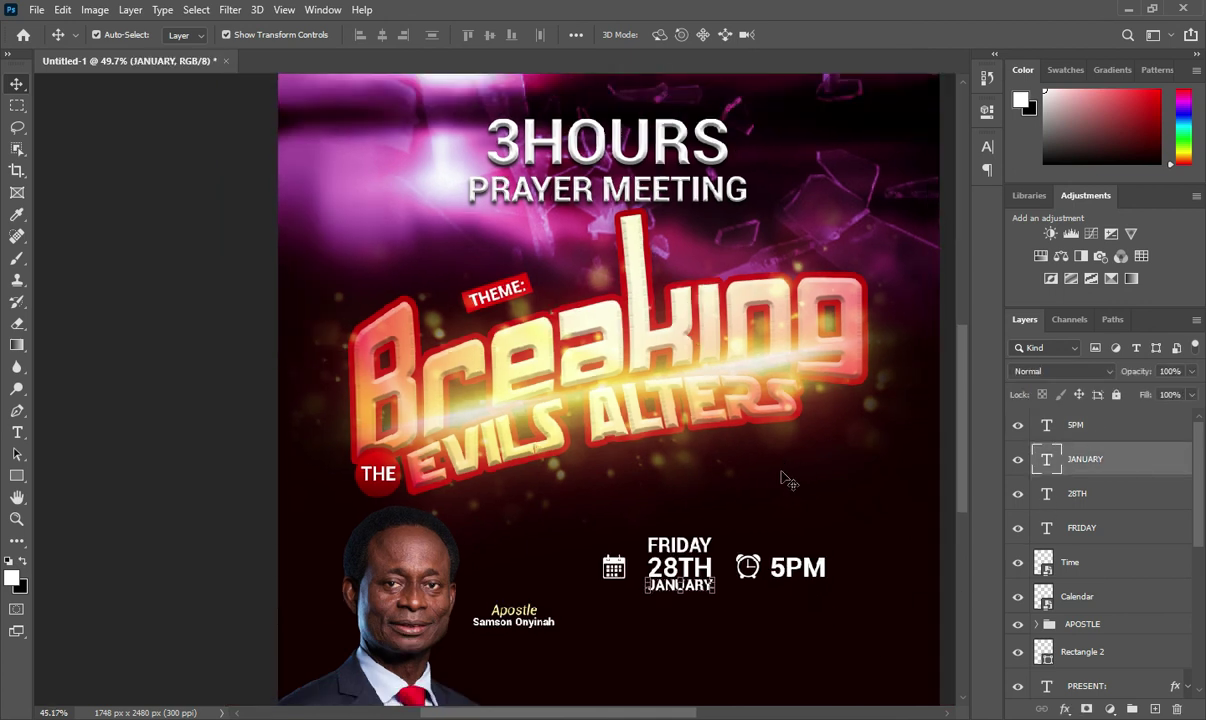
pyautogui.scroll(-1, 786, 479)
pyautogui.click(934, 604)
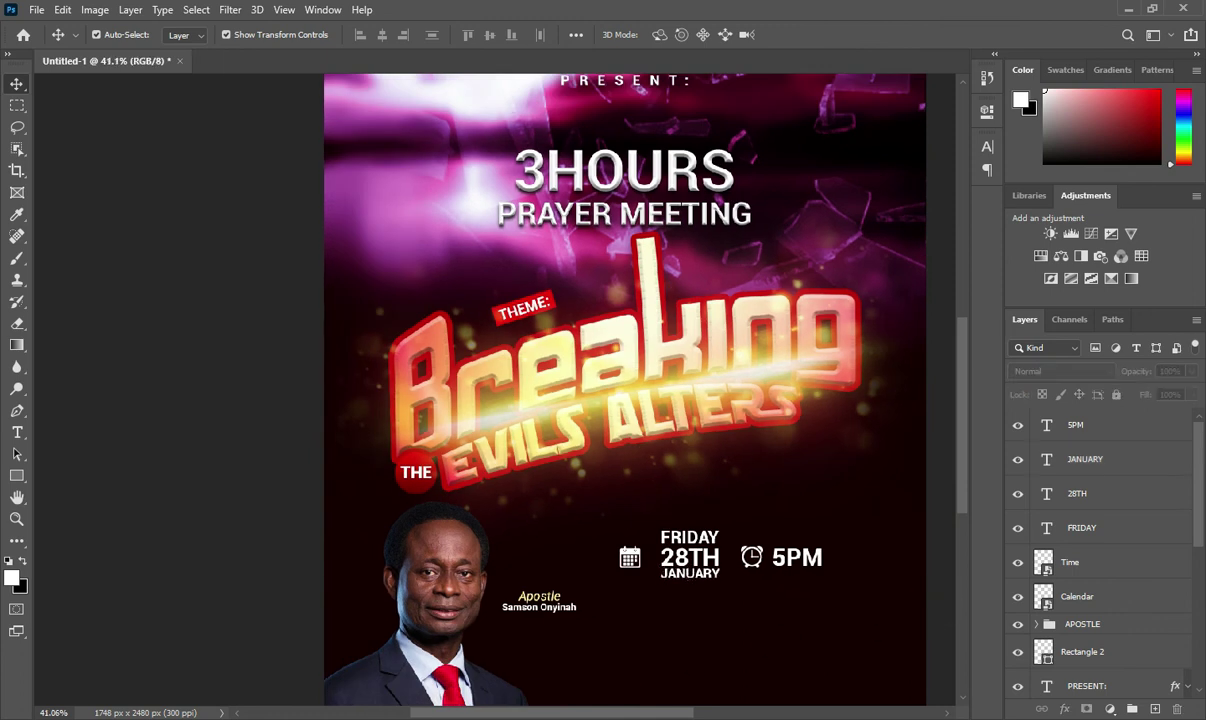
pyautogui.hotkey('alt', 'Tab')
pyautogui.moveTo(237, 573); pyautogui.dragTo(198, 535)
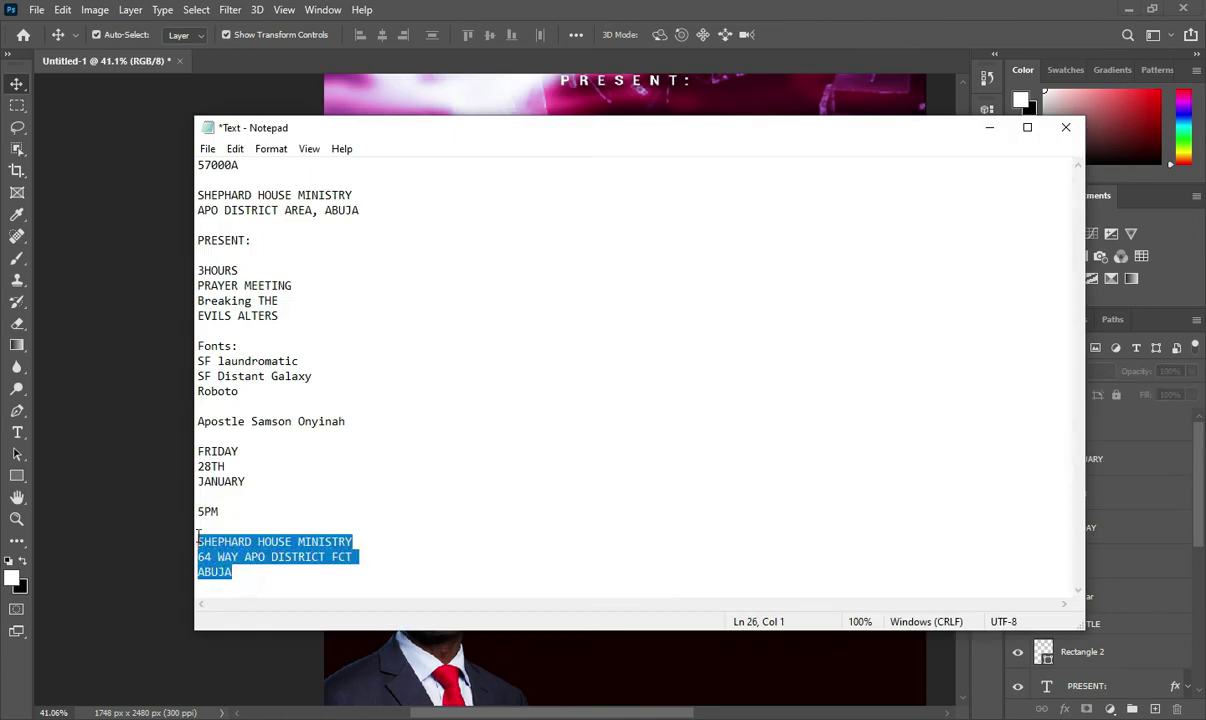
pyautogui.hotkey('ctrl', 'c')
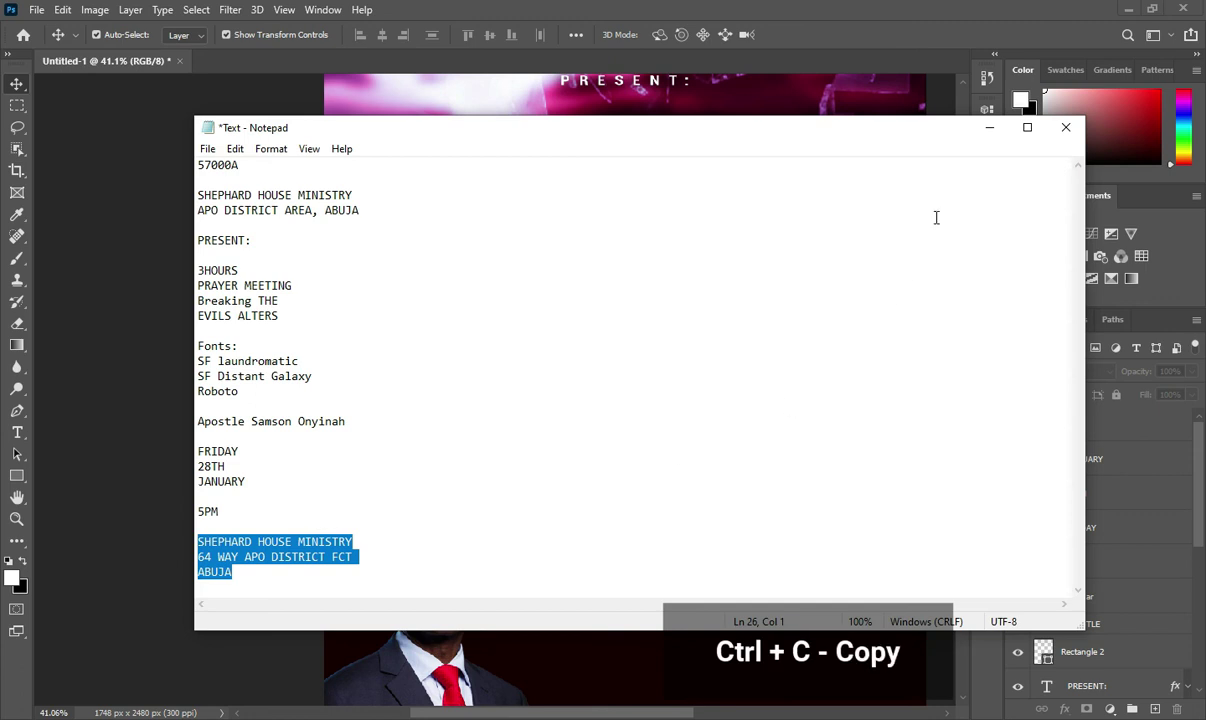
pyautogui.click(988, 133)
# Place the google-location-icon-16 image onto the poster.
pyautogui.hotkey('alt', 'Tab')
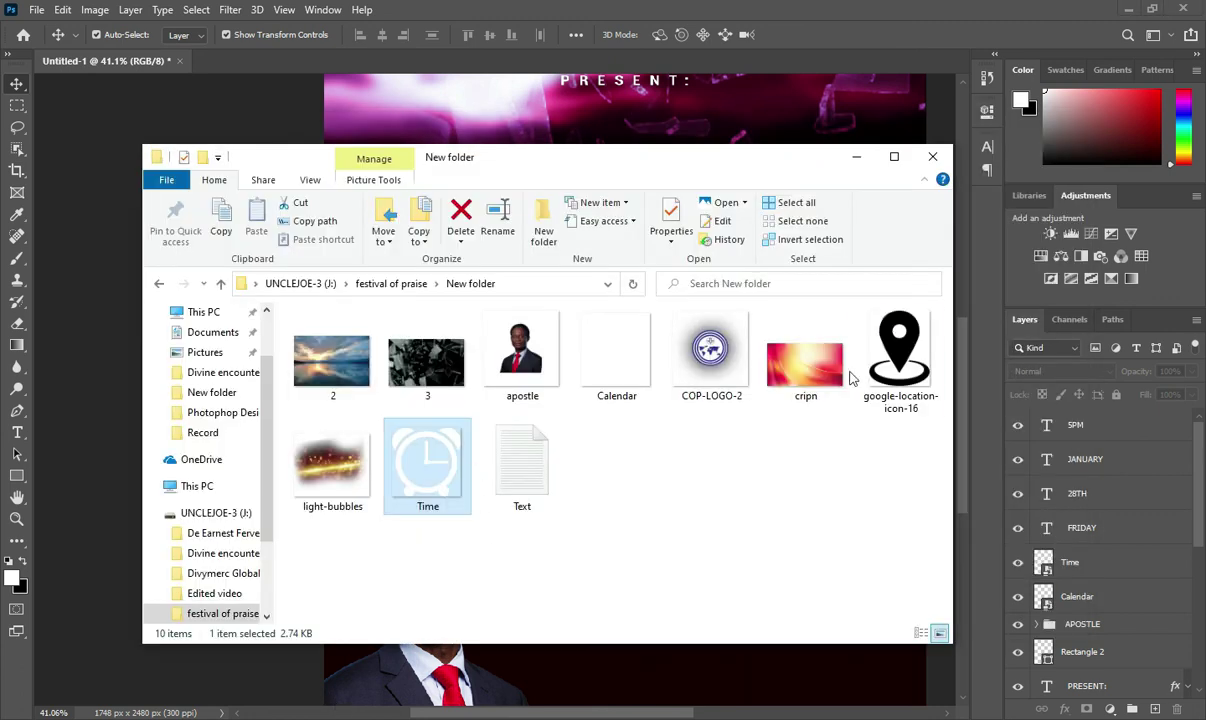
pyautogui.click(902, 370)
pyautogui.moveTo(902, 370); pyautogui.dragTo(641, 674)
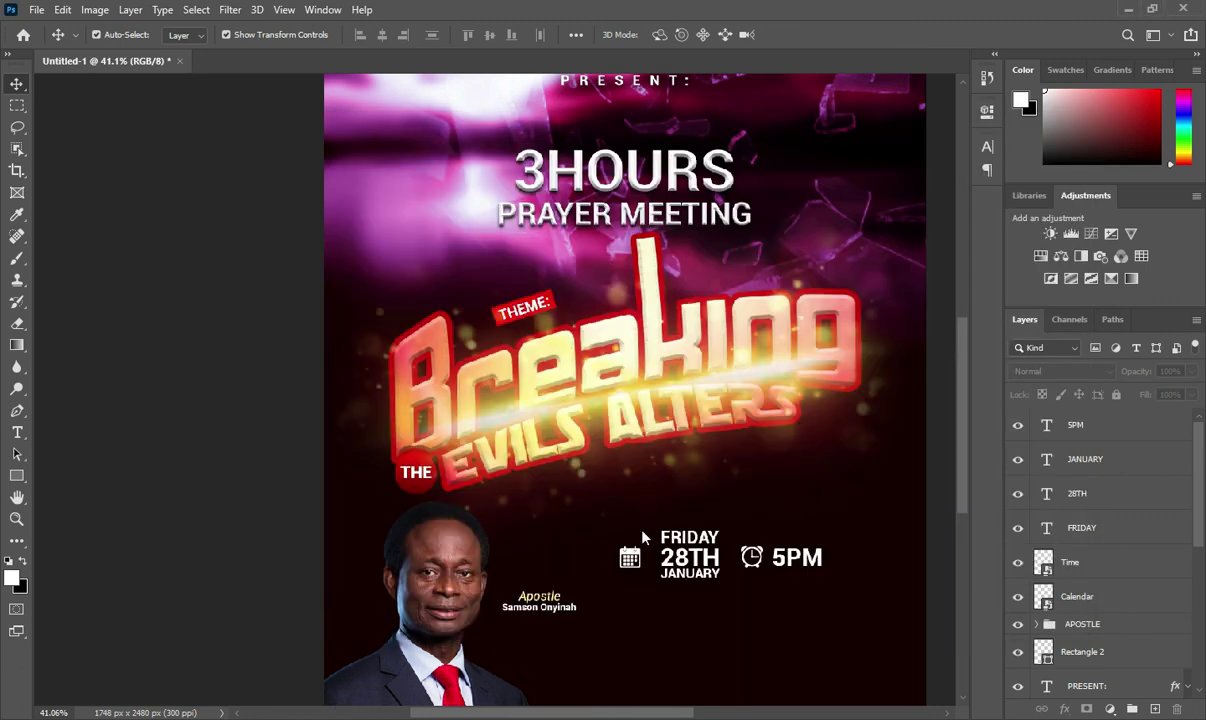
# Shrink the location pin and move it below the calendar icon.
pyautogui.moveTo(926, 390)
pyautogui.mouseDown()
pyautogui.moveTo(402, 432)
pyautogui.moveTo(370, 400)
pyautogui.moveTo(649, 643)
pyautogui.moveTo(642, 622)
pyautogui.mouseUp()
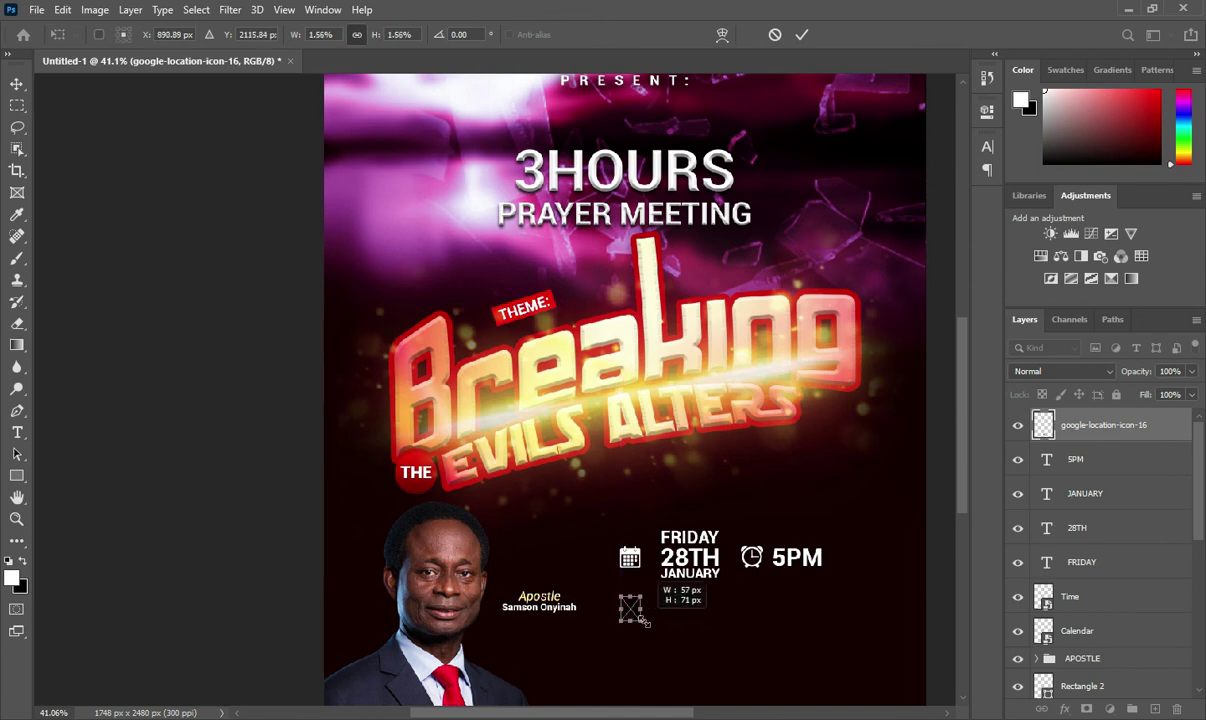
pyautogui.scroll(2, 684, 611)
pyautogui.scroll(3, 648, 611)
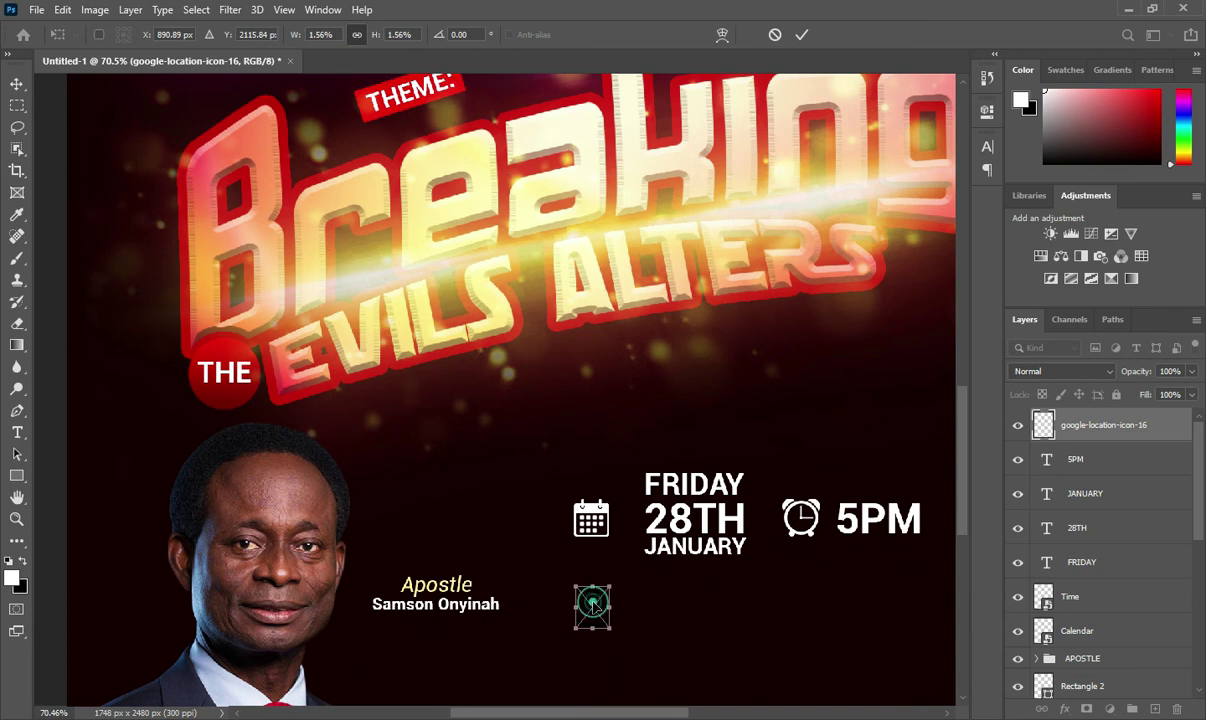
pyautogui.moveTo(593, 603); pyautogui.dragTo(591, 650)
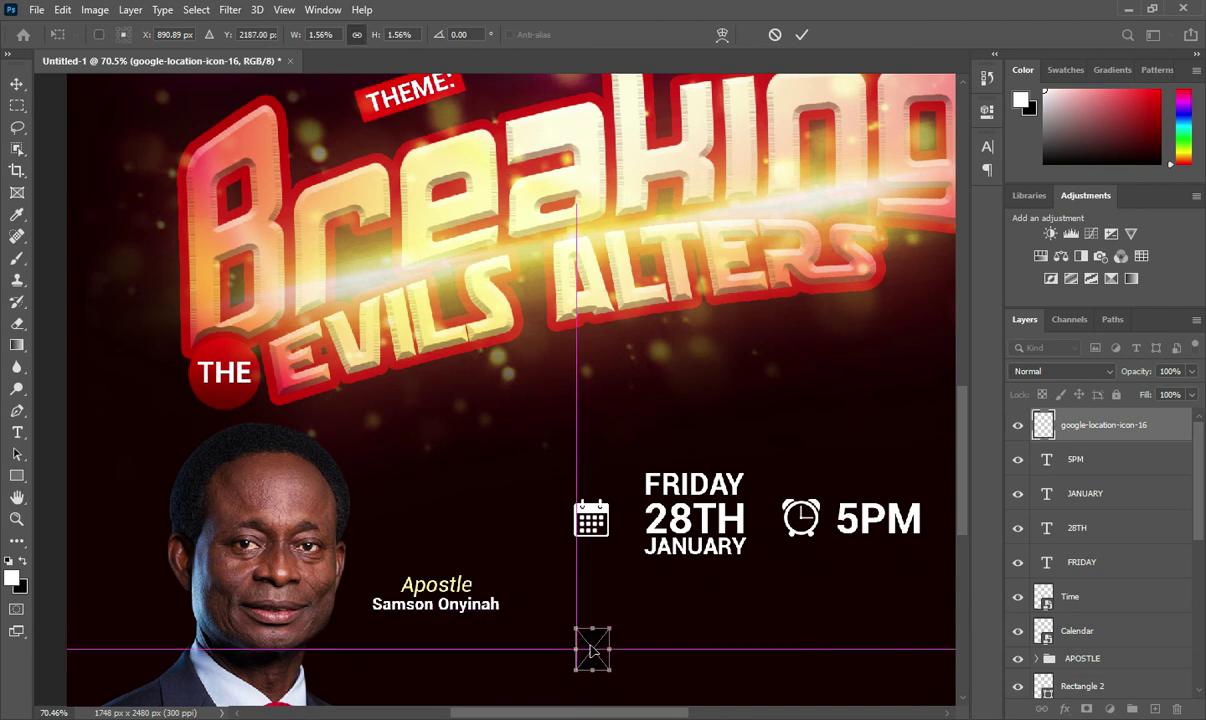
pyautogui.click(801, 35)
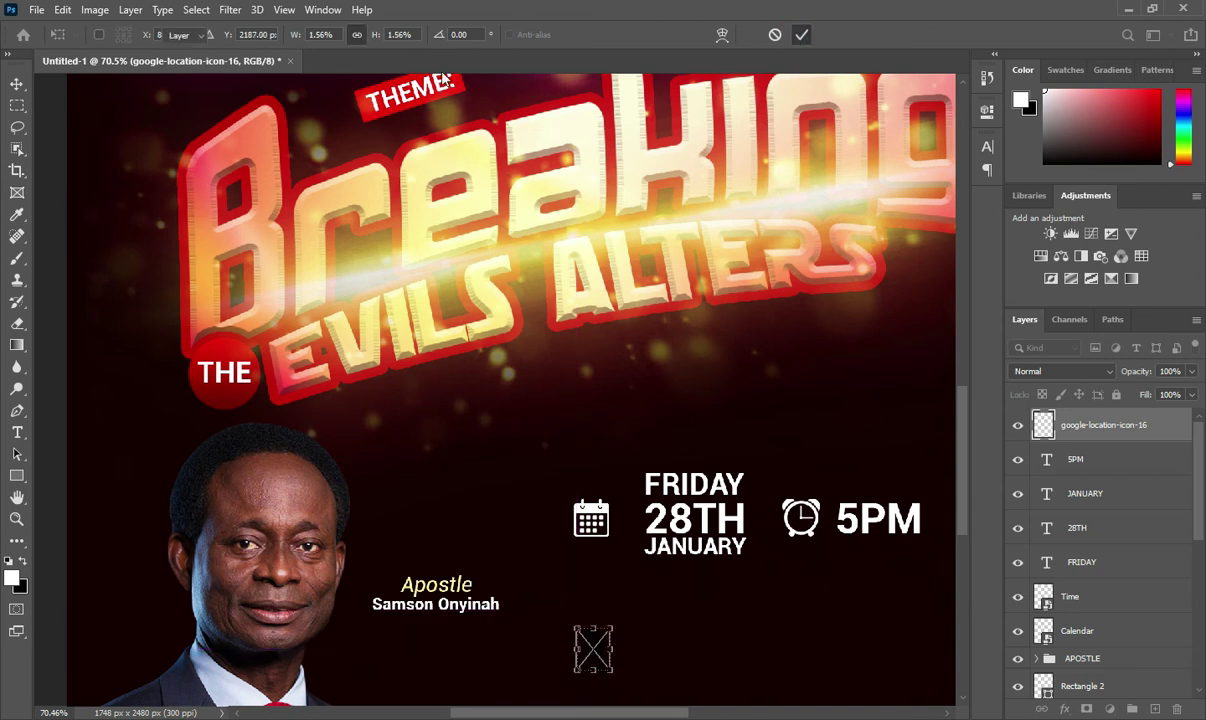
# Apply a Hue/Saturation adjustment to the location pin as a smart filter.
pyautogui.click(95, 10)
pyautogui.moveTo(121, 53)
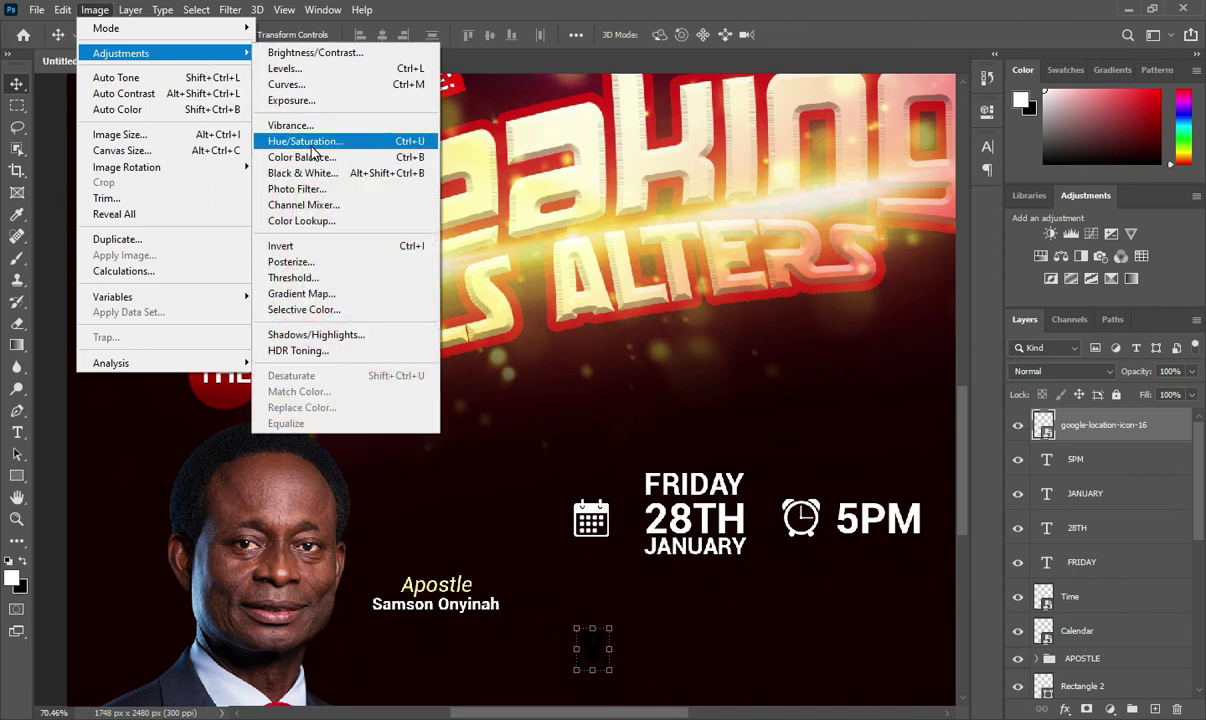
pyautogui.click(296, 141)
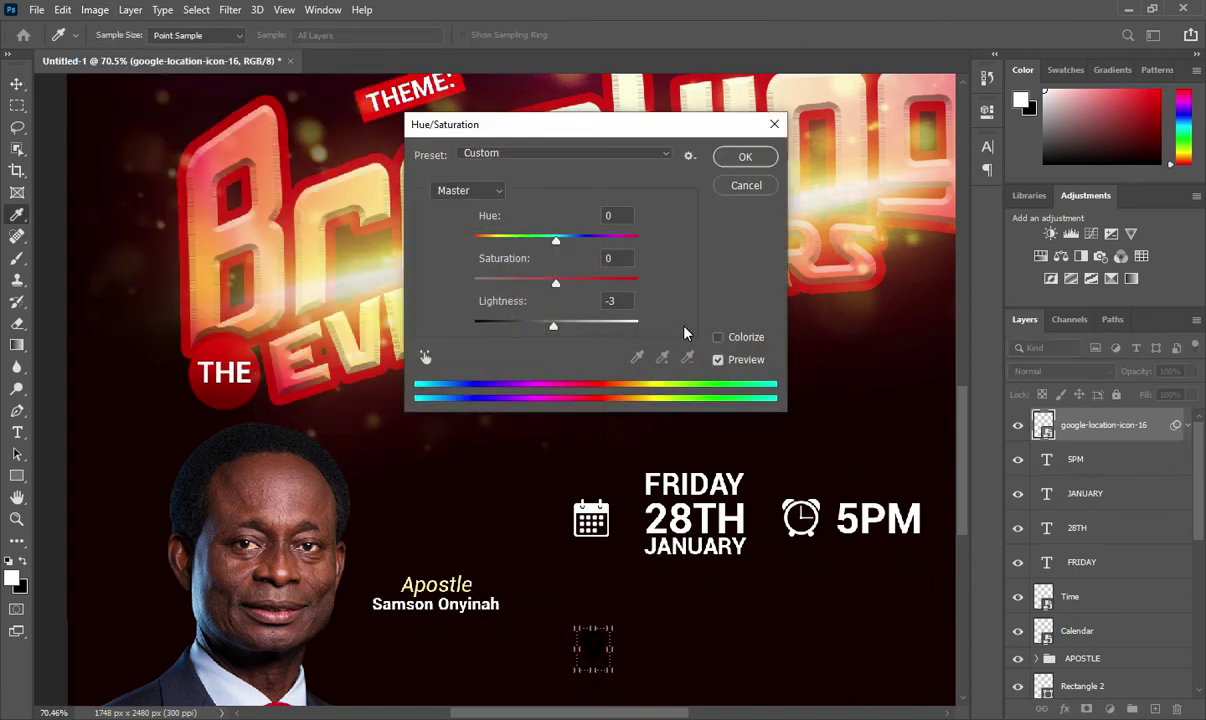
pyautogui.click(742, 158)
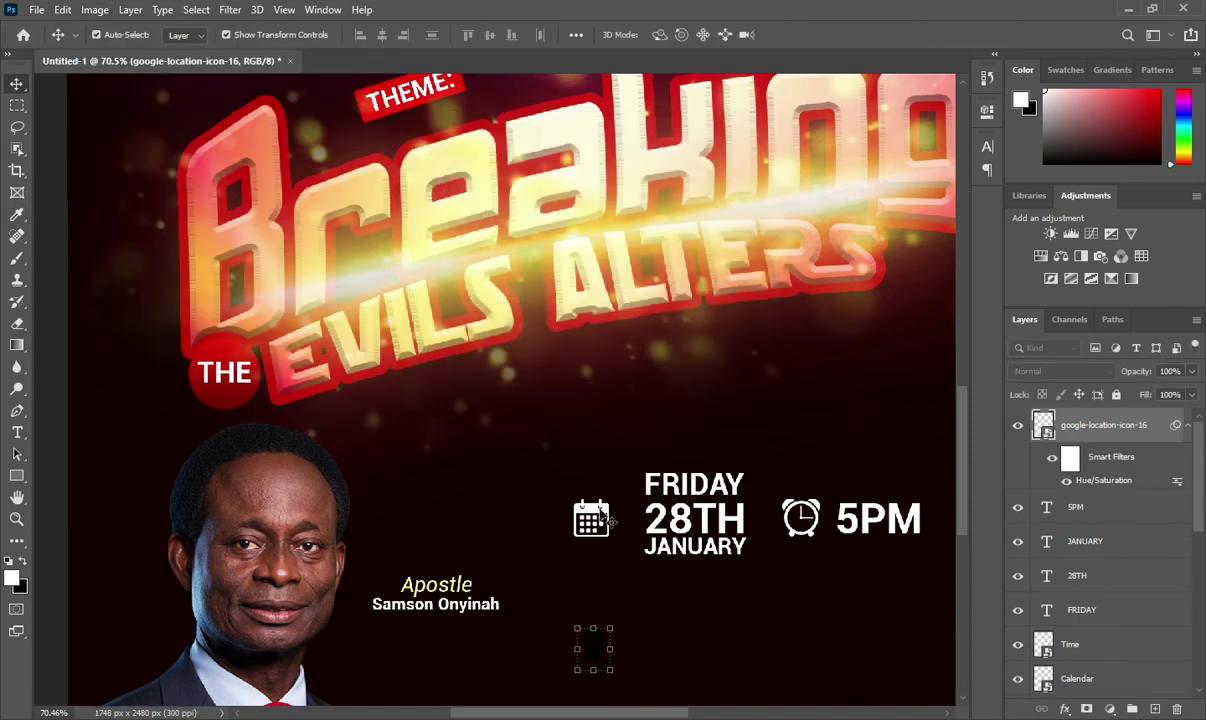
pyautogui.scroll(-2, 606, 529)
pyautogui.scroll(-2, 600, 560)
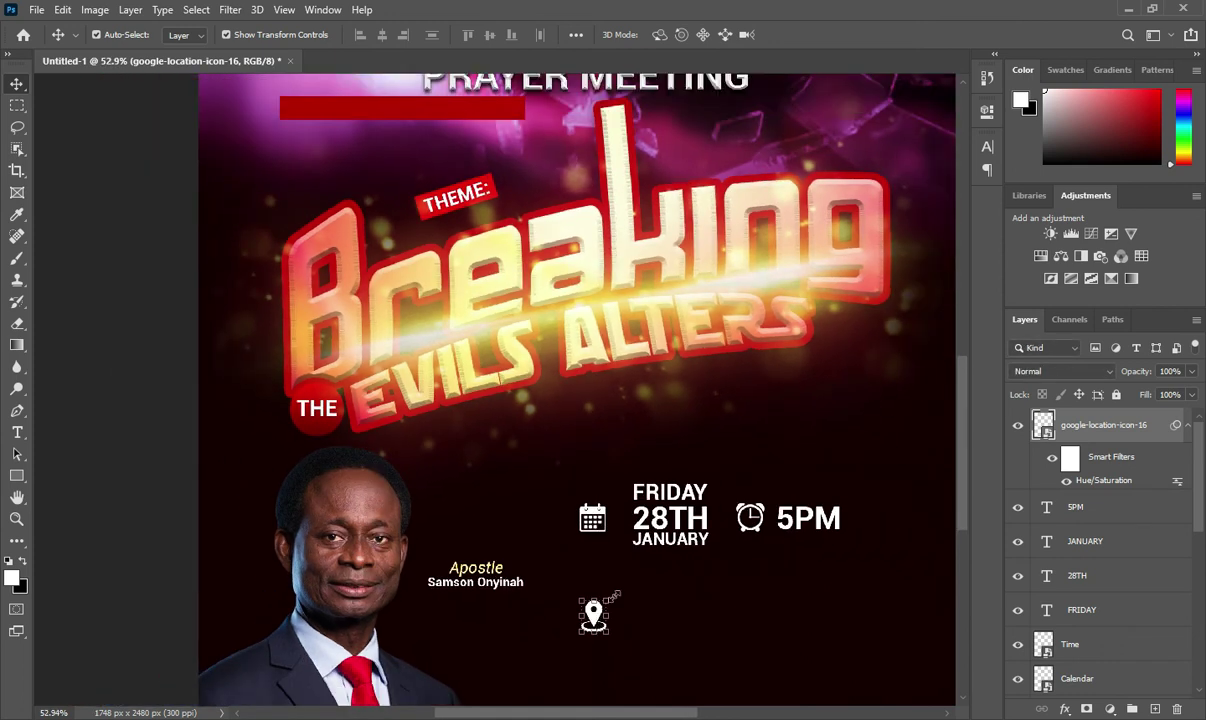
# Paste the copied three-line venue address as new text beside the location pin.
pyautogui.hotkey('ctrl', 't')
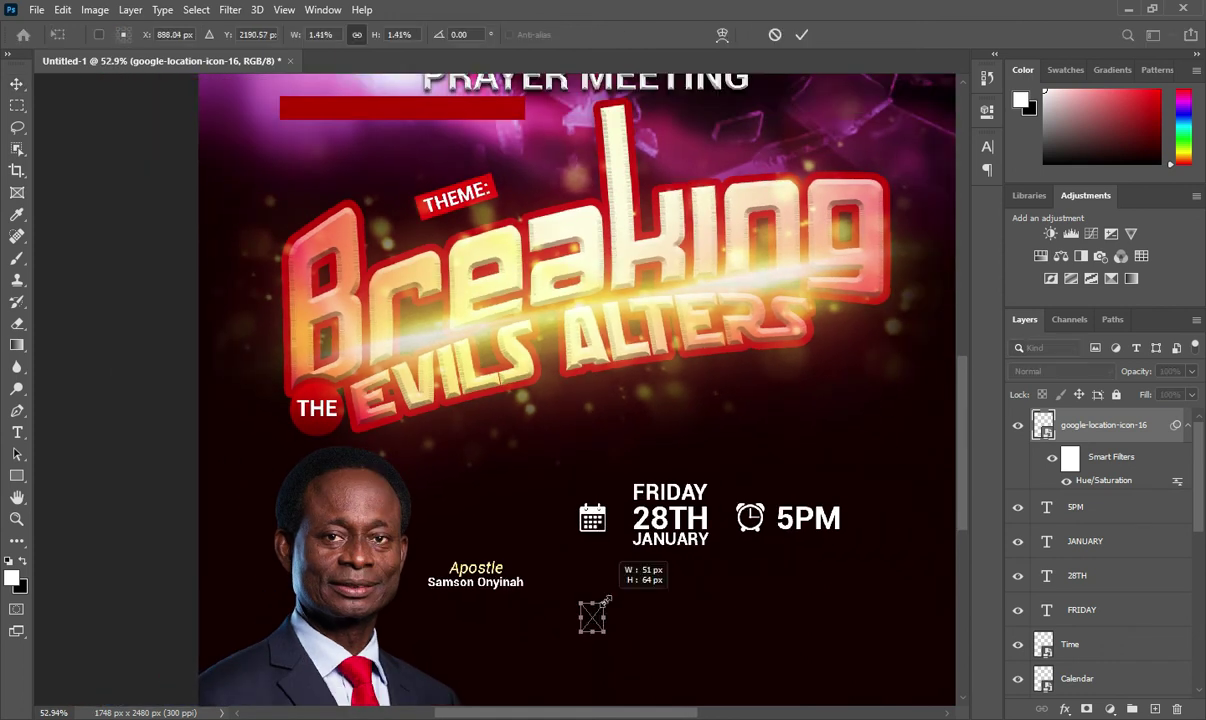
pyautogui.press('Return')
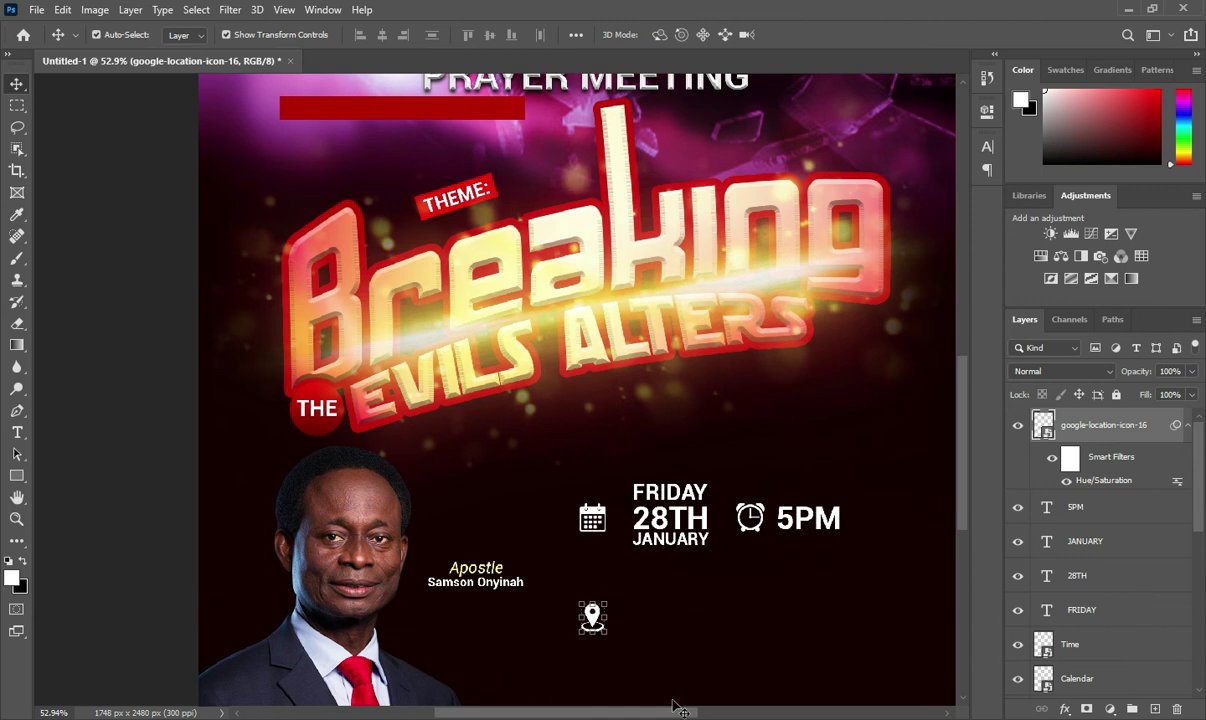
pyautogui.press('t')
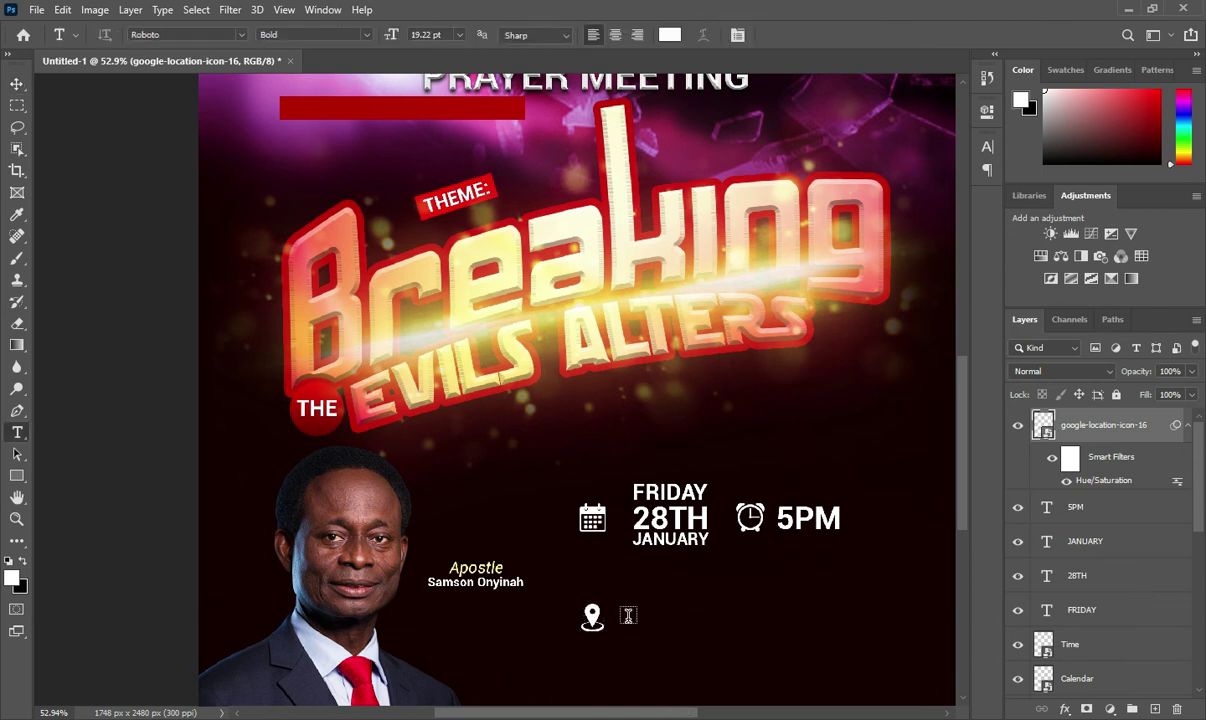
pyautogui.click(632, 614)
pyautogui.hotkey('ctrl', 'v')
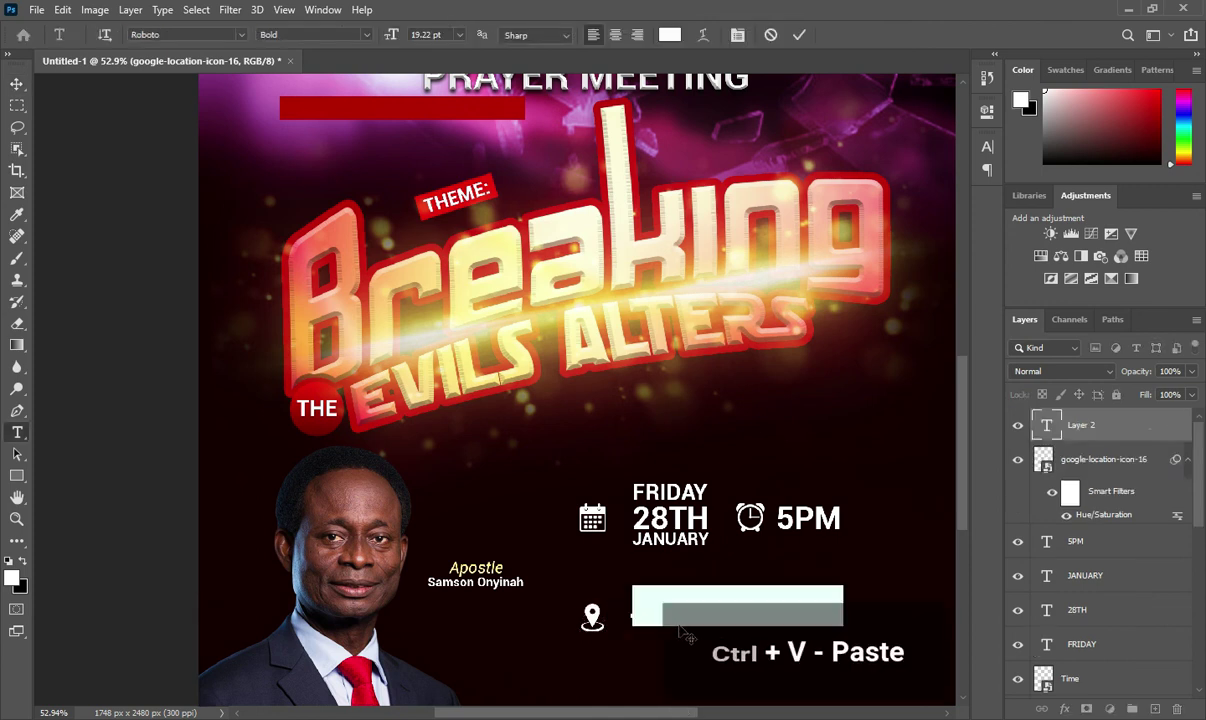
pyautogui.hotkey('ctrl', 'v')
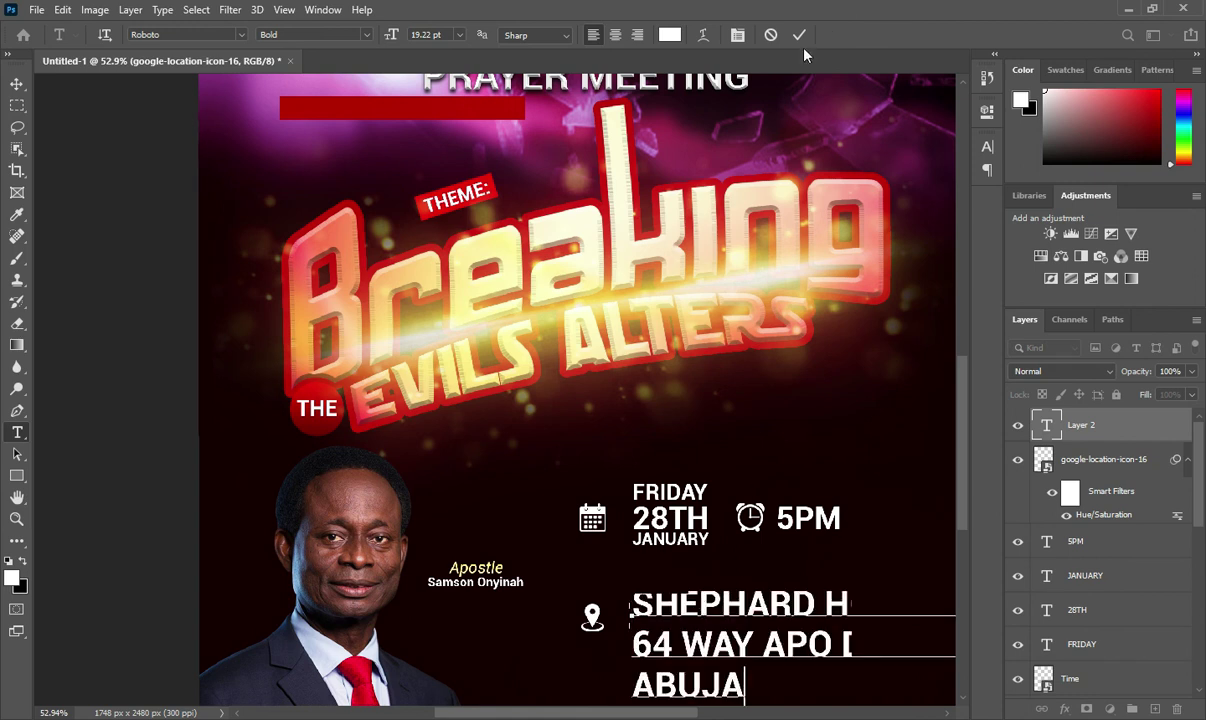
pyautogui.hotkey('ctrl', 'Return')
pyautogui.scroll(-3, 819, 584)
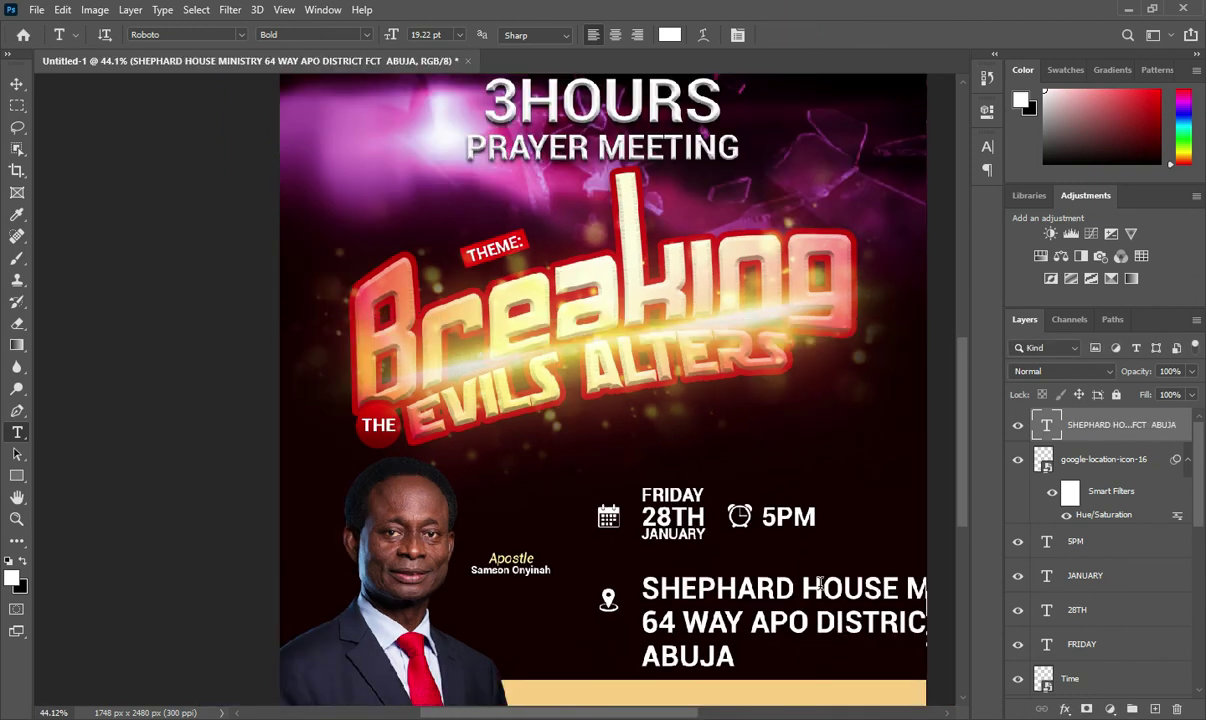
# Scale the venue address text to about 50% and nudge it beside the pin.
pyautogui.click(18, 82)
pyautogui.moveTo(839, 577); pyautogui.dragTo(840, 650)
pyautogui.moveTo(739, 589)
pyautogui.mouseDown()
pyautogui.moveTo(743, 600)
pyautogui.moveTo(728, 592)
pyautogui.mouseUp()
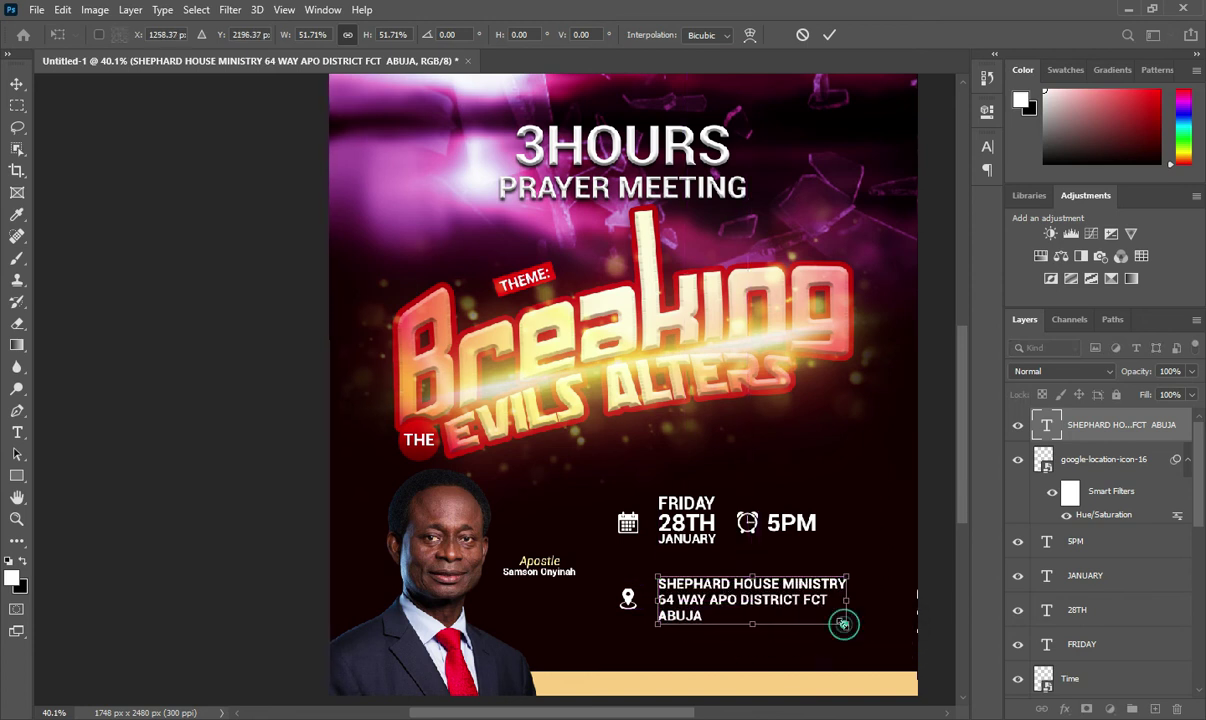
pyautogui.moveTo(843, 623); pyautogui.dragTo(841, 659)
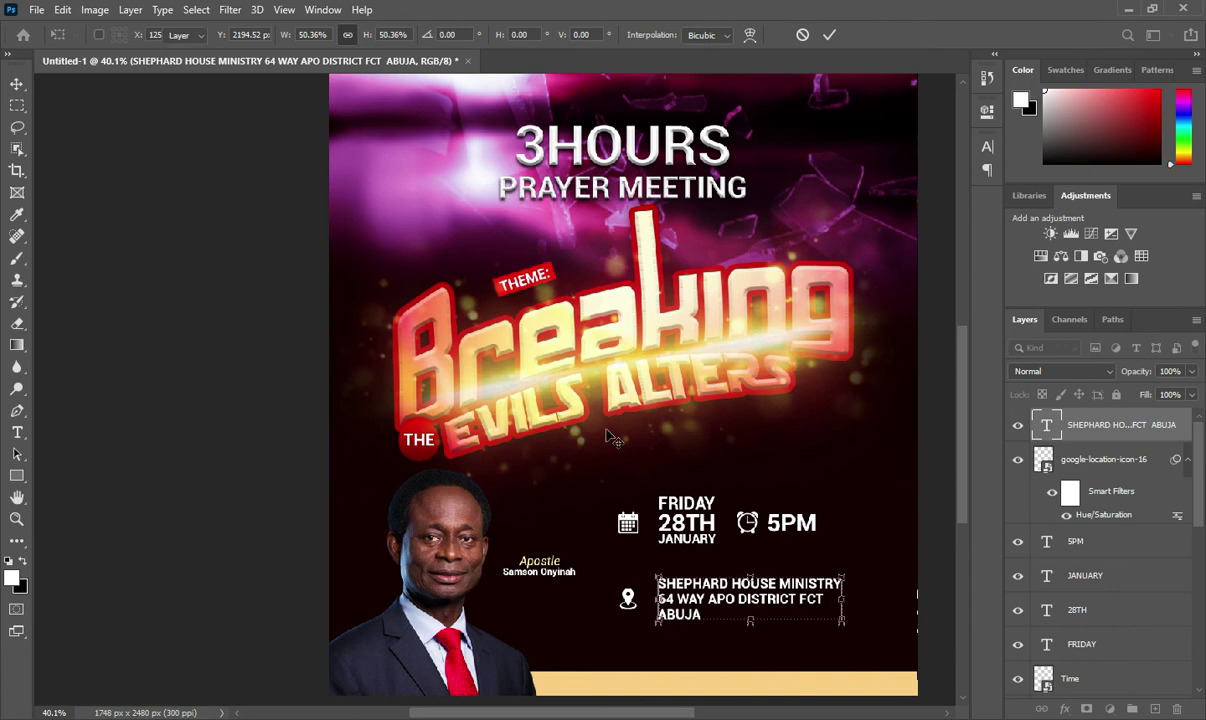
pyautogui.press('Return')
pyautogui.hotkey('ctrl', '0')
pyautogui.moveTo(731, 566); pyautogui.dragTo(711, 576)
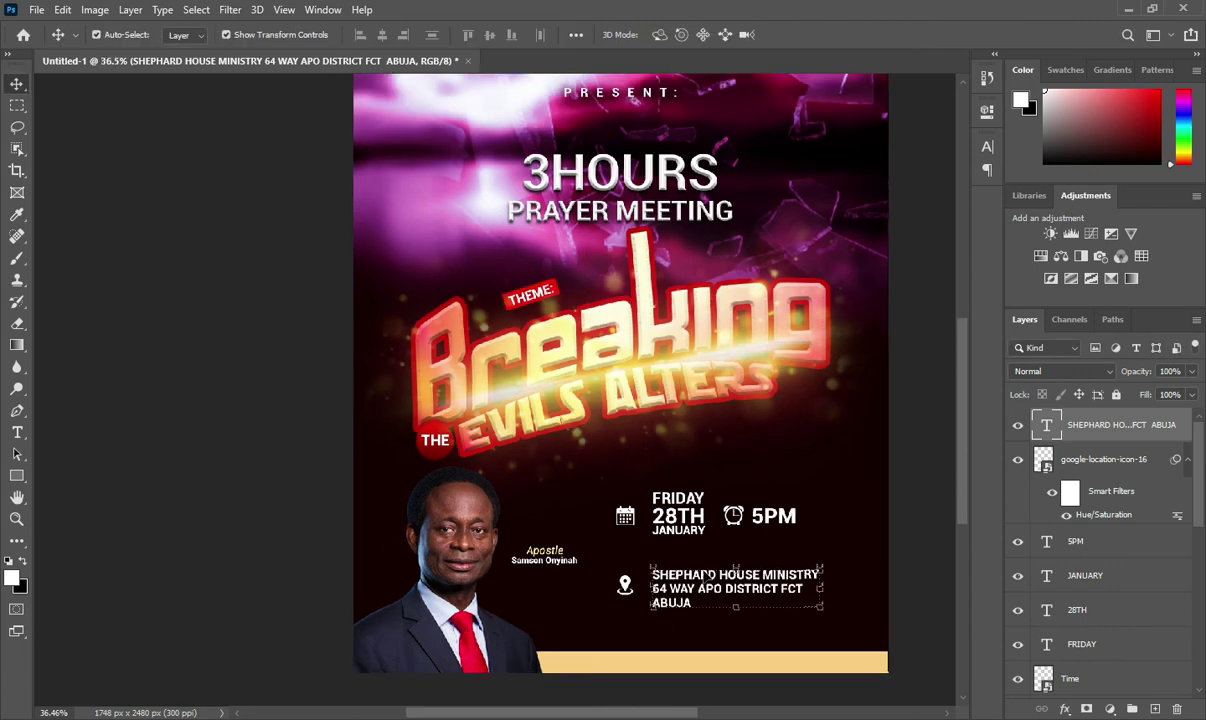
pyautogui.click(289, 481)
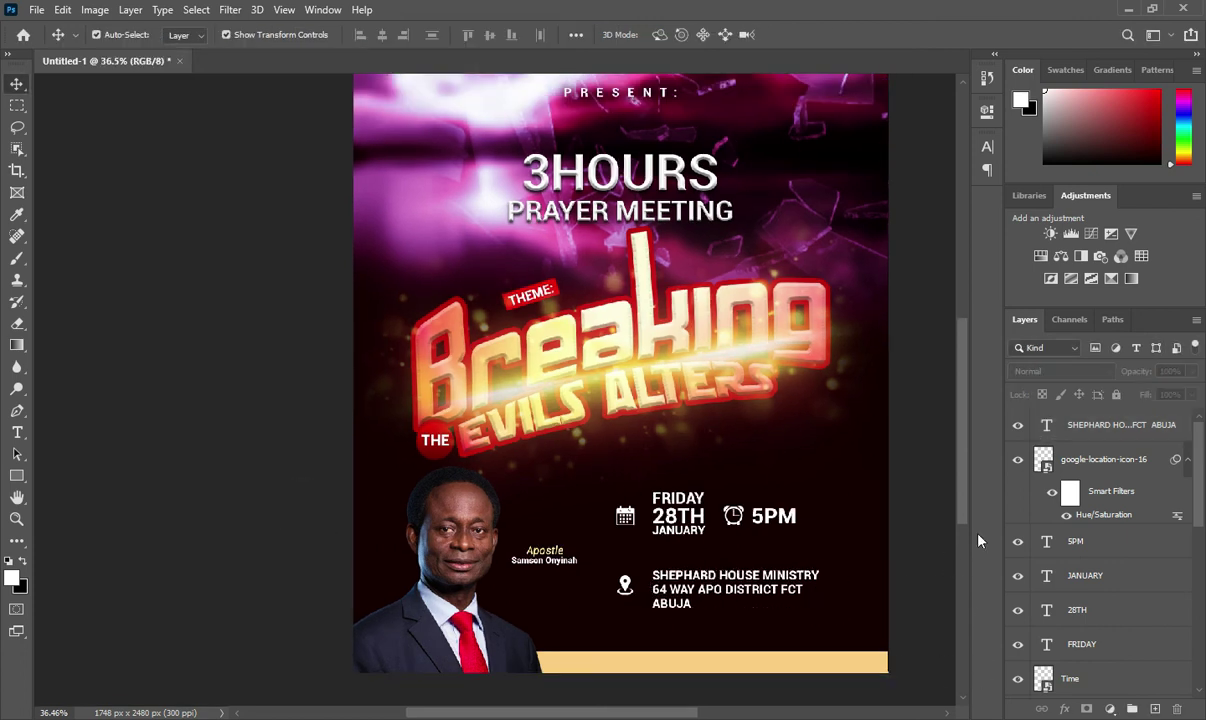
pyautogui.click(1125, 425)
# Group the address and location pin layers, then group 5PM with the Time icon as TIME.
pyautogui.keyDown('shift'); pyautogui.click(1101, 459); pyautogui.keyUp('shift')
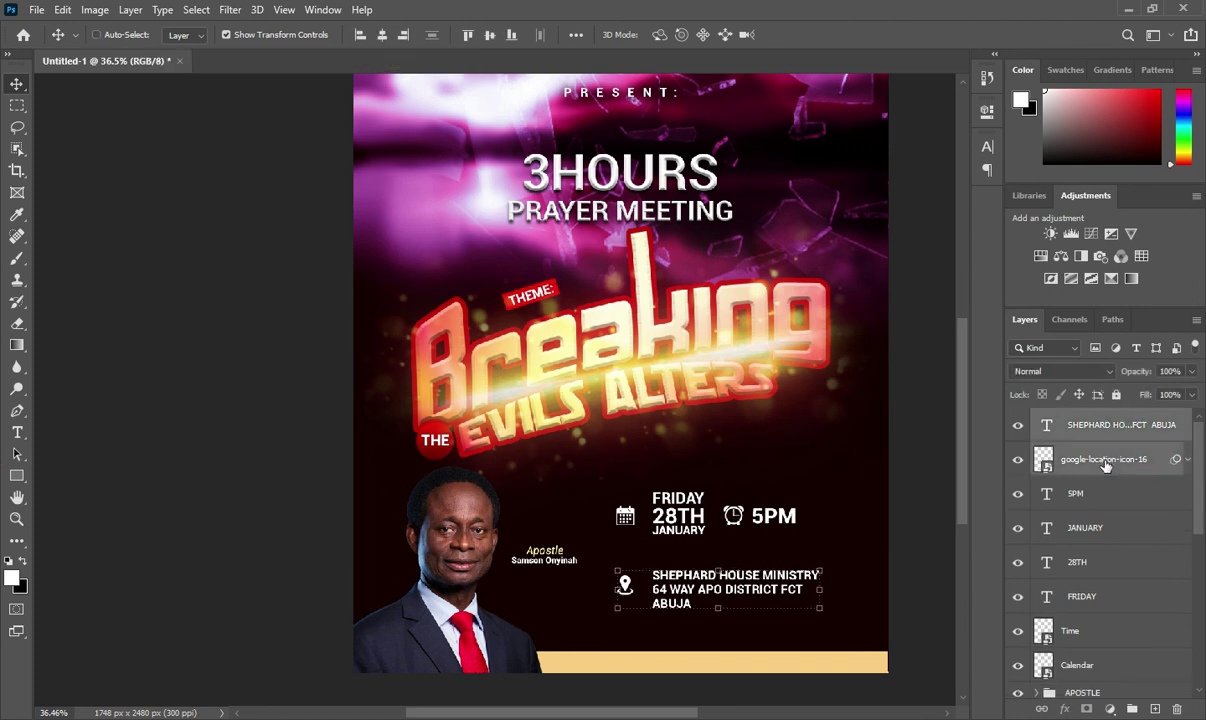
pyautogui.hotkey('ctrl', 'g')
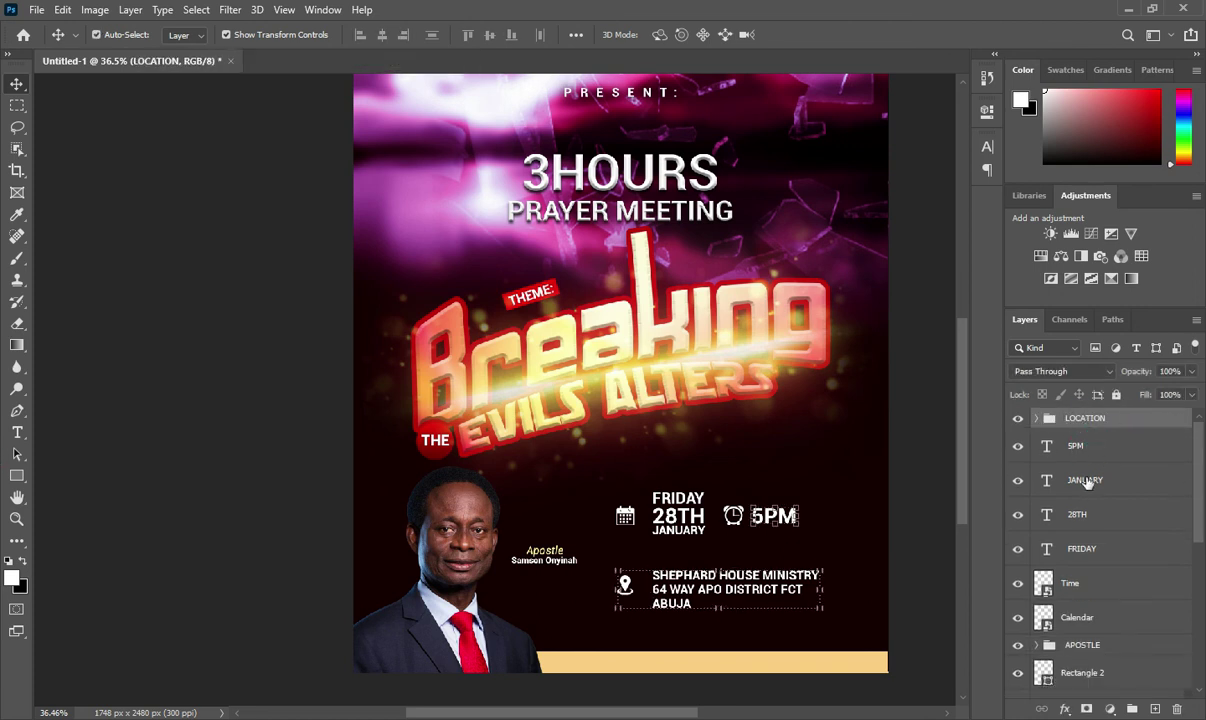
pyautogui.click(1080, 447)
pyautogui.keyDown('ctrl'); pyautogui.click(1070, 583); pyautogui.keyUp('ctrl')
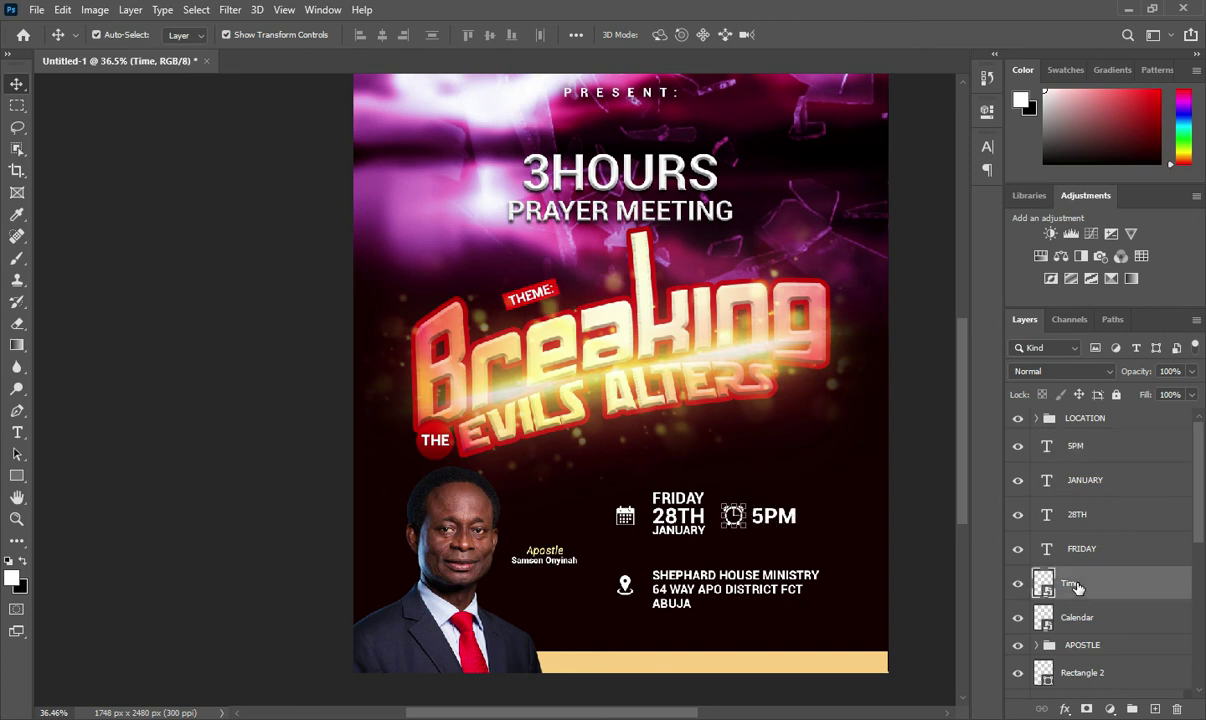
pyautogui.moveTo(1070, 583); pyautogui.dragTo(1080, 462)
pyautogui.hotkey('ctrl', 'g')
pyautogui.doubleClick(1075, 439)
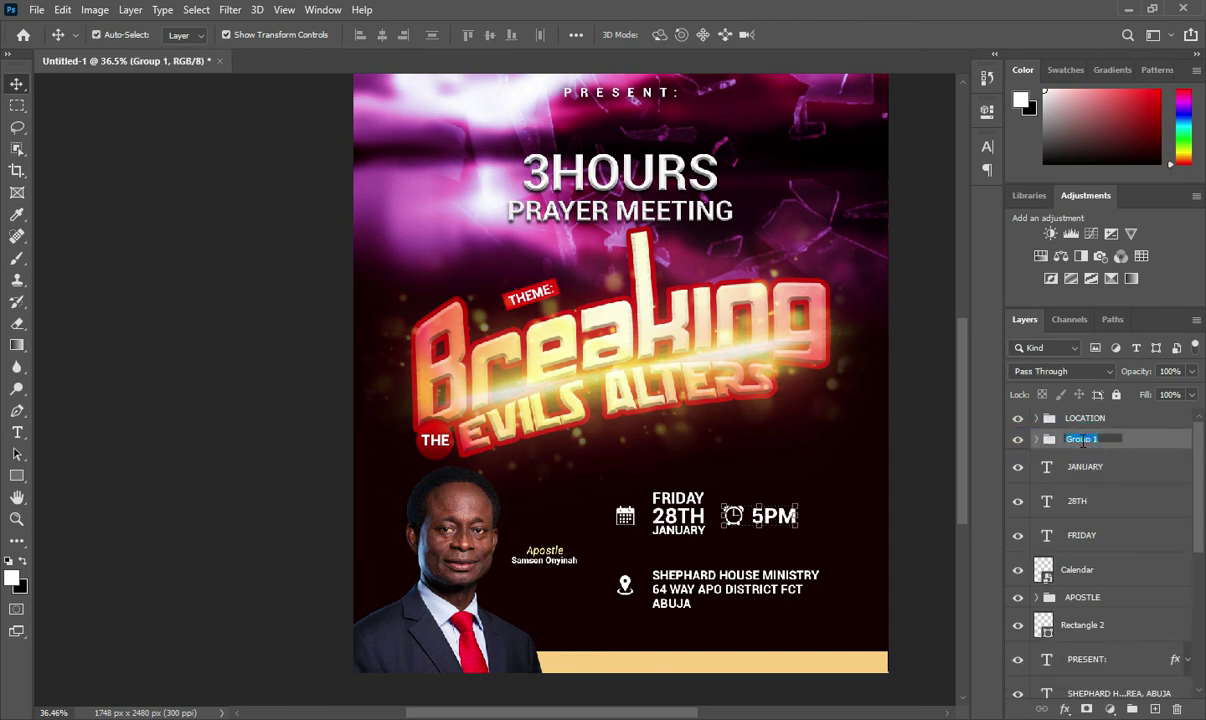
pyautogui.write('TIME')
pyautogui.press('Return')
# Group the JANUARY and other date layers into a group named DATE.
pyautogui.click(1085, 466)
pyautogui.keyDown('shift'); pyautogui.click(1095, 530); pyautogui.keyUp('shift')
pyautogui.hotkey('ctrl', 'g')
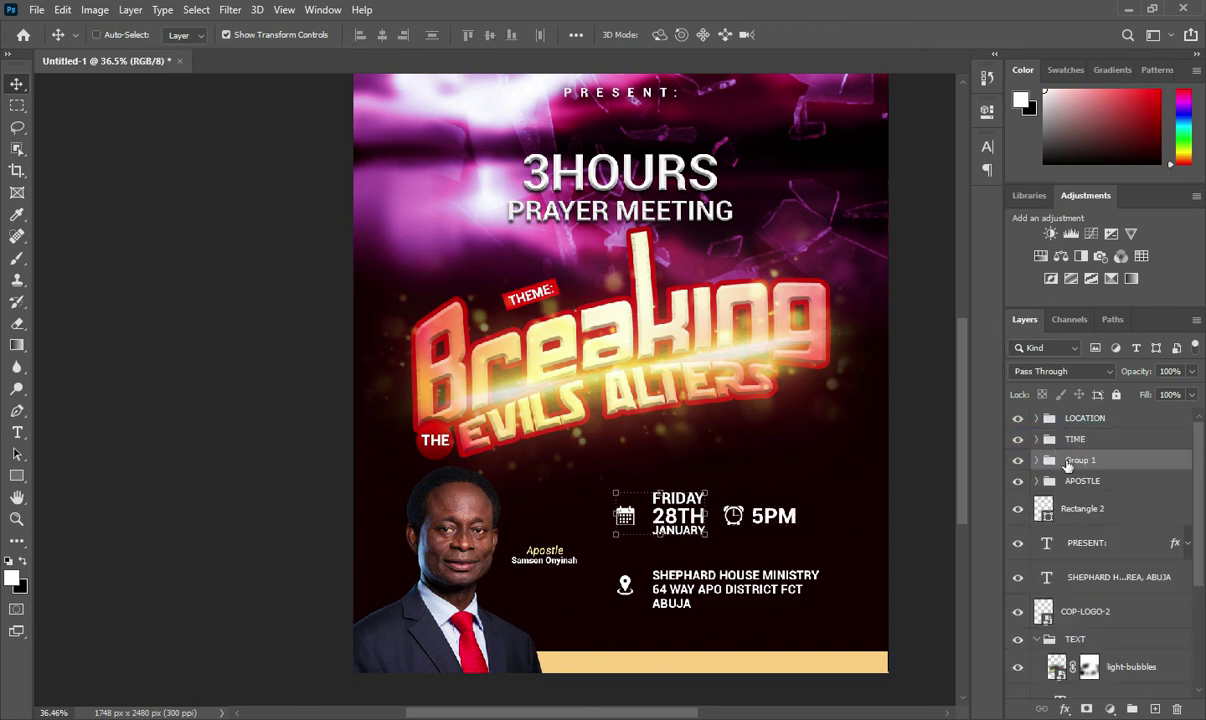
pyautogui.doubleClick(1075, 459)
pyautogui.write('DAYE')
pyautogui.press('Return')
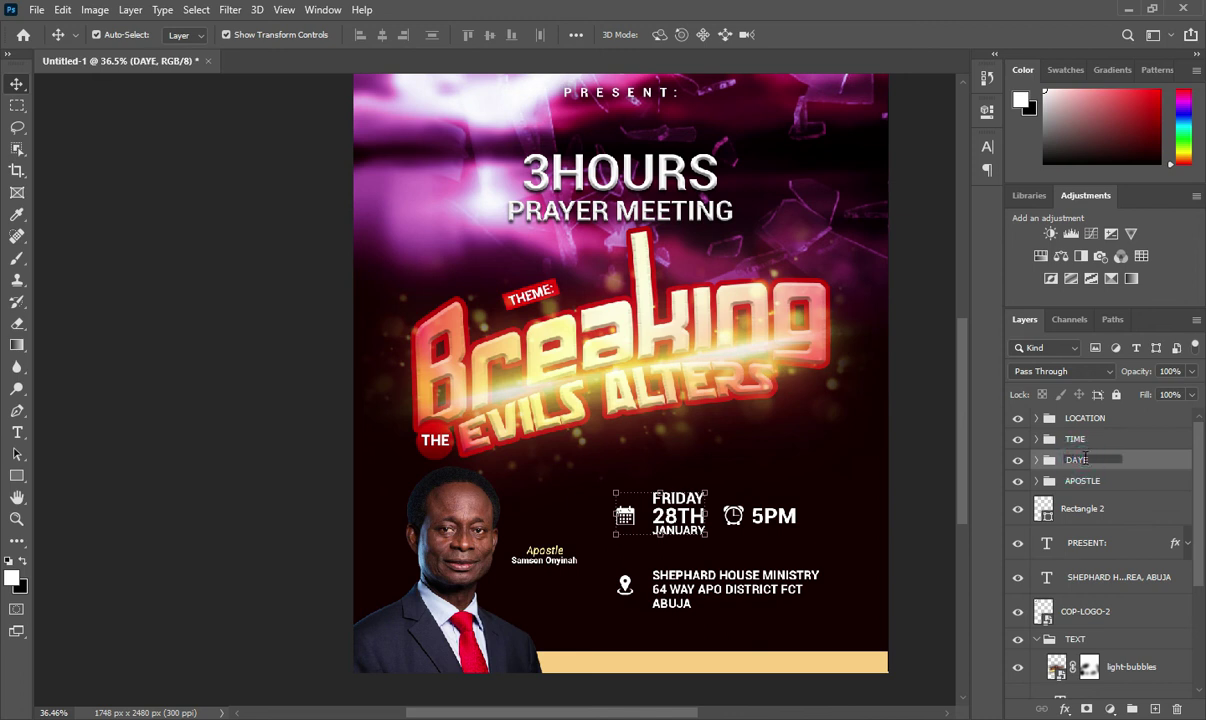
# Put the bottom band's Rectangle 2 and the PRESENT: text layer each into their own group.
pyautogui.click(1081, 510)
pyautogui.hotkey('ctrl', 'g')
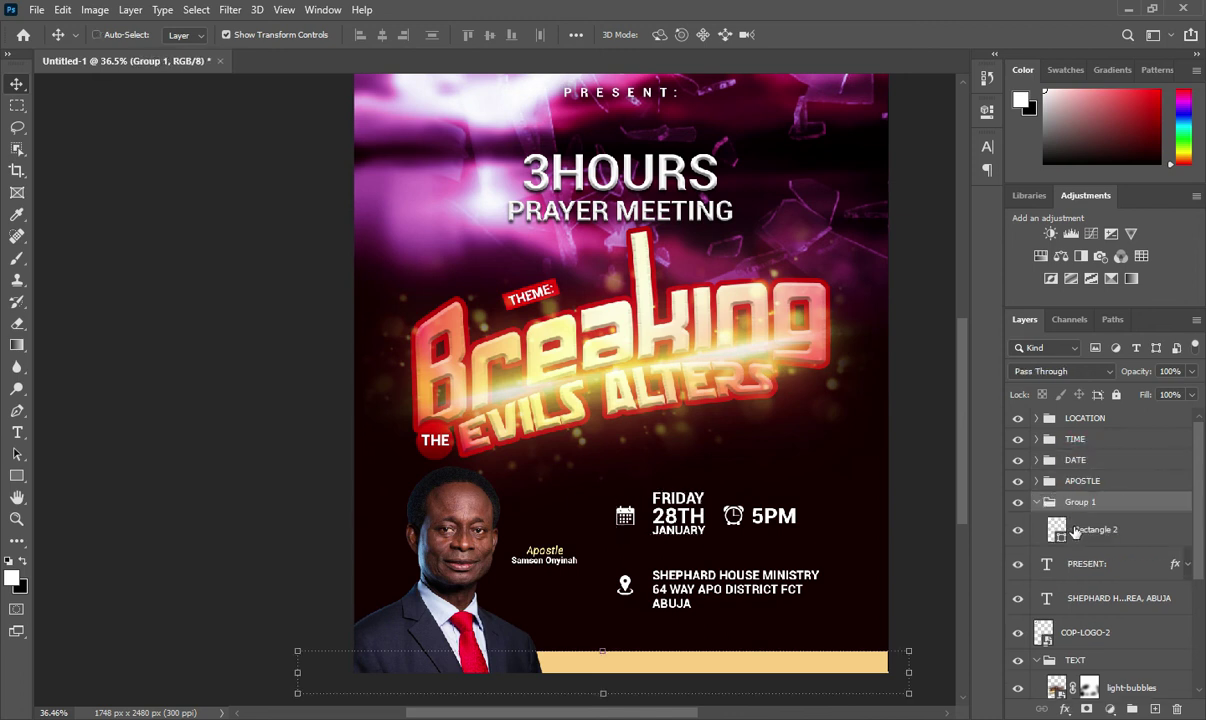
pyautogui.click(1093, 530)
pyautogui.click(1090, 565)
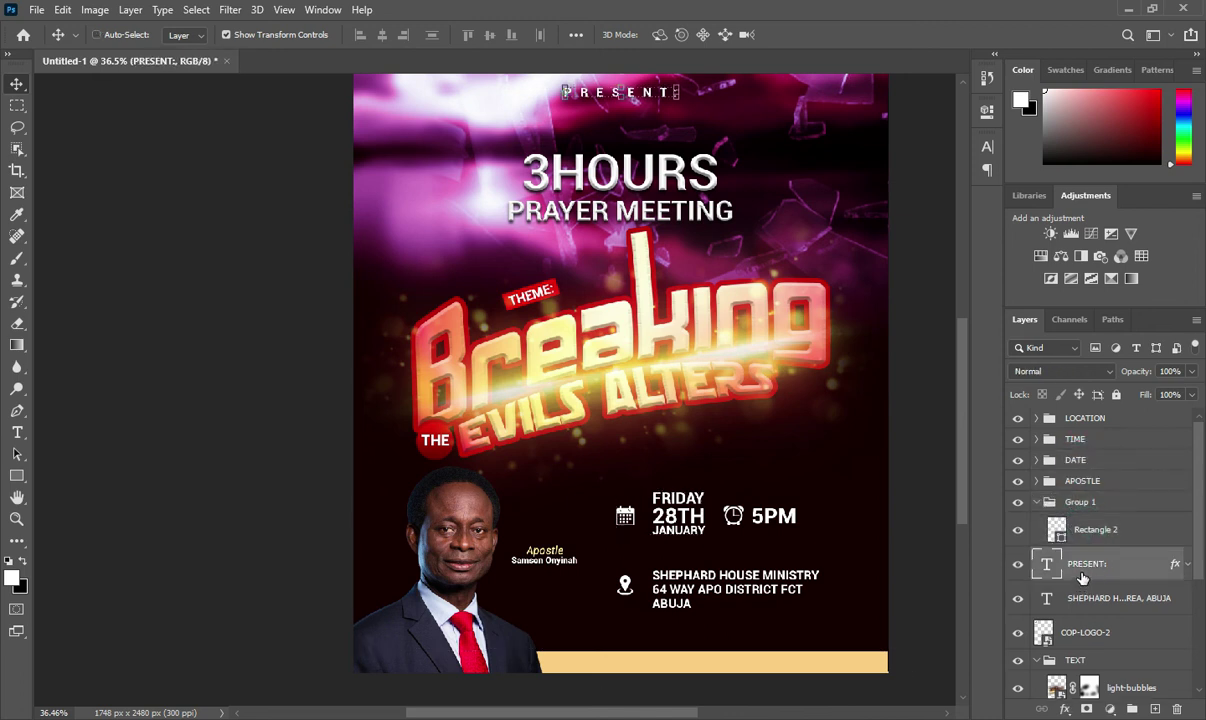
pyautogui.hotkey('ctrl', 'g')
# Group the church address and COP-LOGO-2 layers as CHURCH, and rename Group 2 to PRESENT.
pyautogui.click(1090, 619)
pyautogui.keyDown('ctrl'); pyautogui.click(1088, 652); pyautogui.keyUp('ctrl')
pyautogui.hotkey('ctrl', 'g')
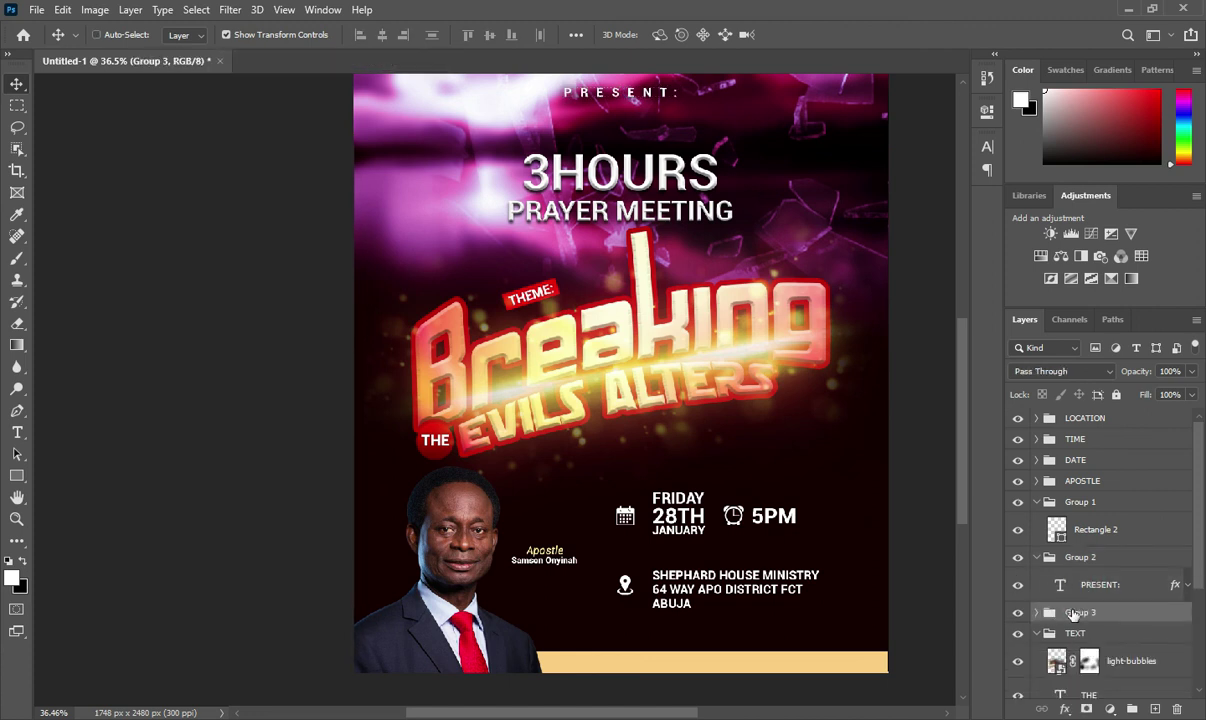
pyautogui.doubleClick(1080, 611)
pyautogui.write('CHURCH')
pyautogui.click(1036, 633)
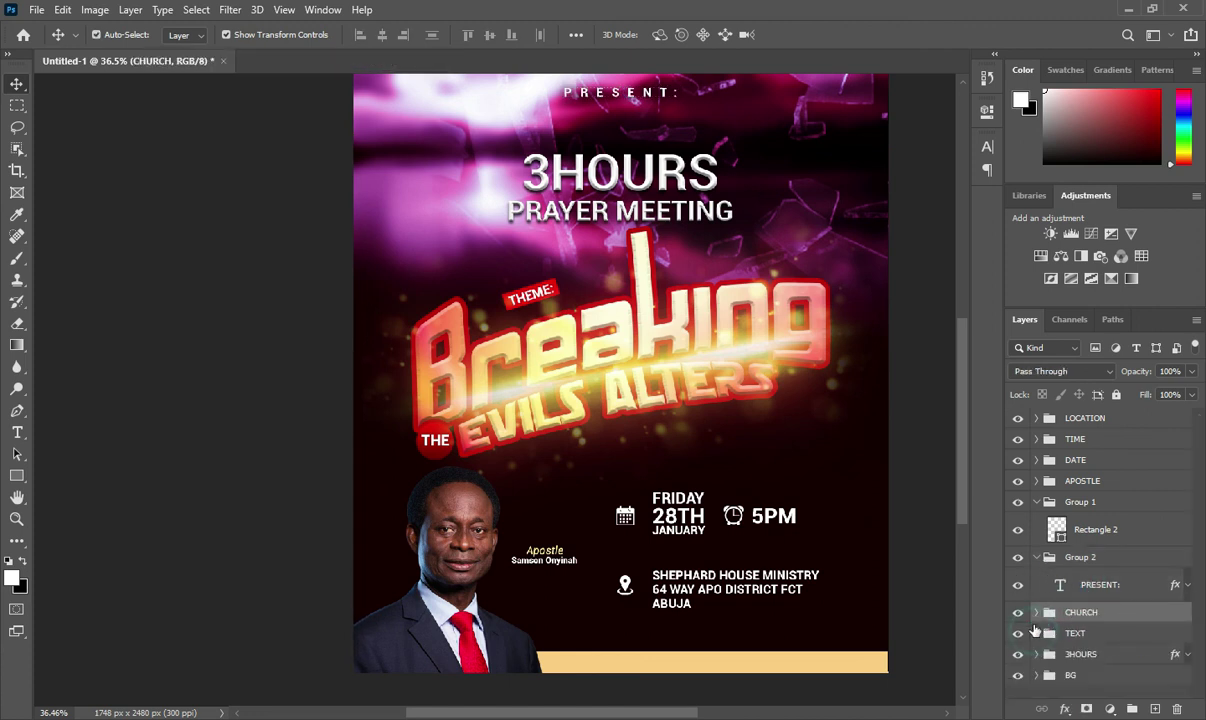
pyautogui.click(1036, 557)
pyautogui.doubleClick(1082, 557)
pyautogui.write('ENT')
pyautogui.press('Return')
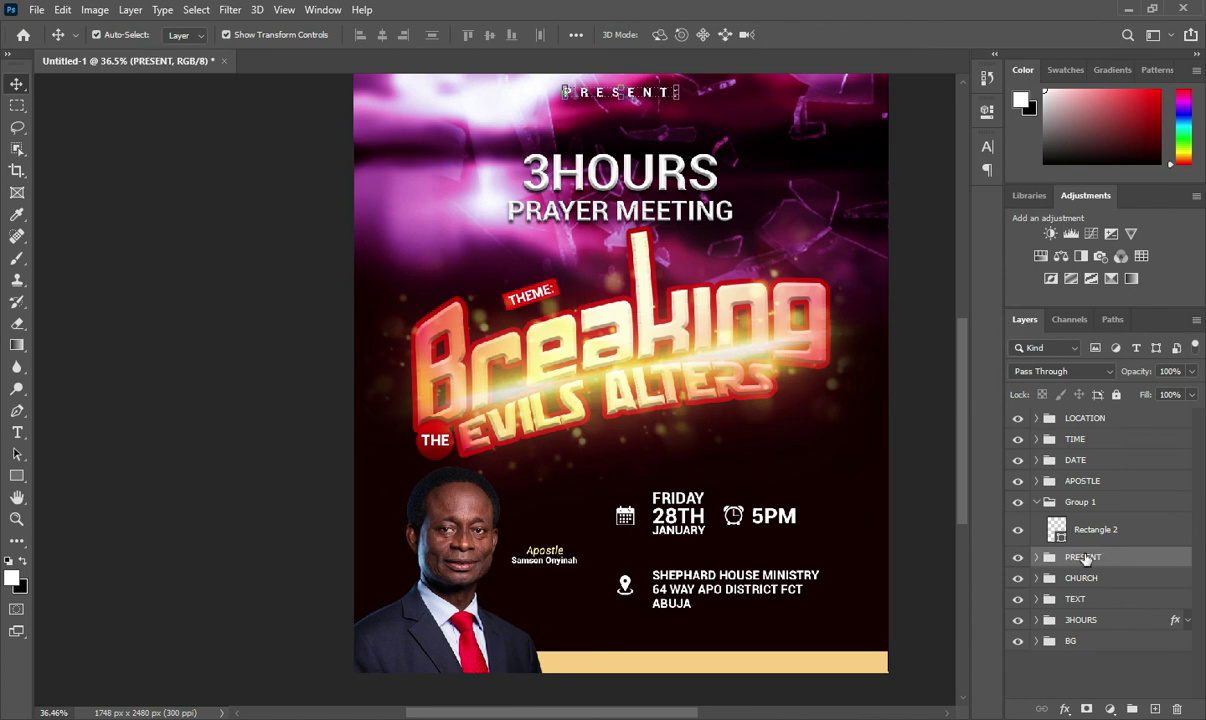
# Move Group 1, holding the bottom band, inside the BG group.
pyautogui.click(1036, 502)
pyautogui.moveTo(1078, 504)
pyautogui.mouseDown()
pyautogui.moveTo(1092, 617)
pyautogui.moveTo(1050, 608)
pyautogui.mouseUp()
pyautogui.click(1036, 606)
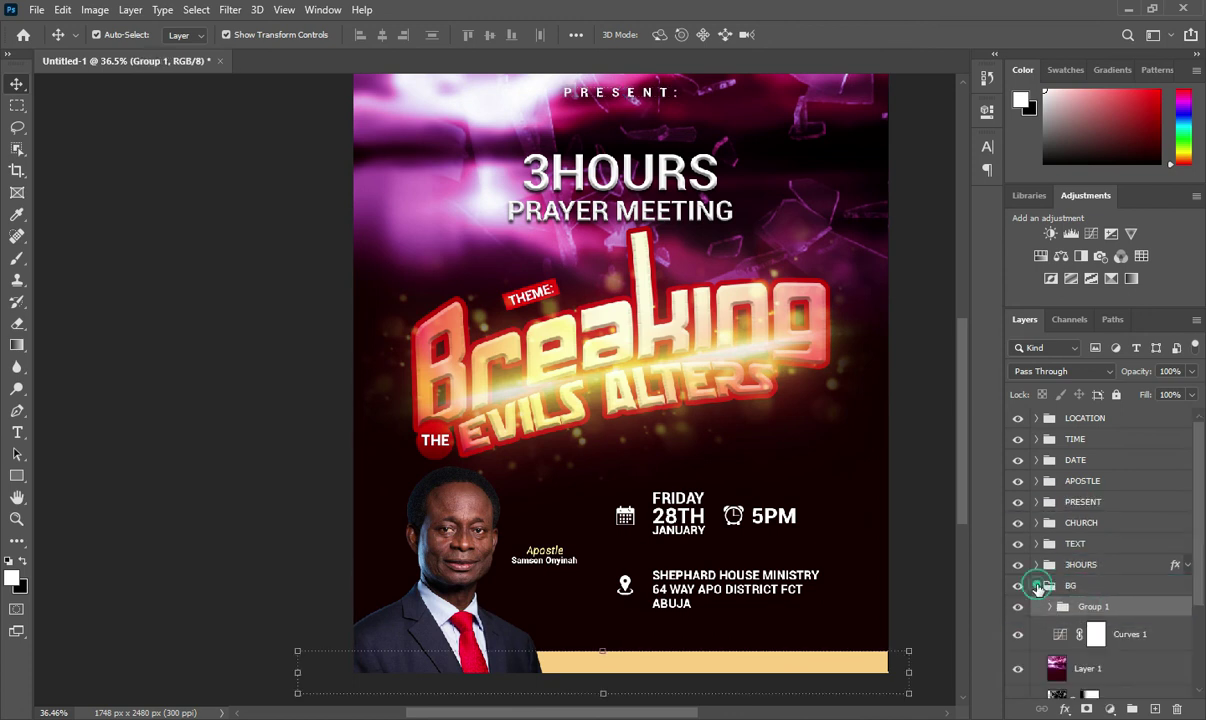
pyautogui.click(1038, 586)
# Zoom out to the full poster and expand the PRESENT group to select its PRESENT: text layer.
pyautogui.scroll(-2, 700, 368)
pyautogui.scroll(-2, 617, 336)
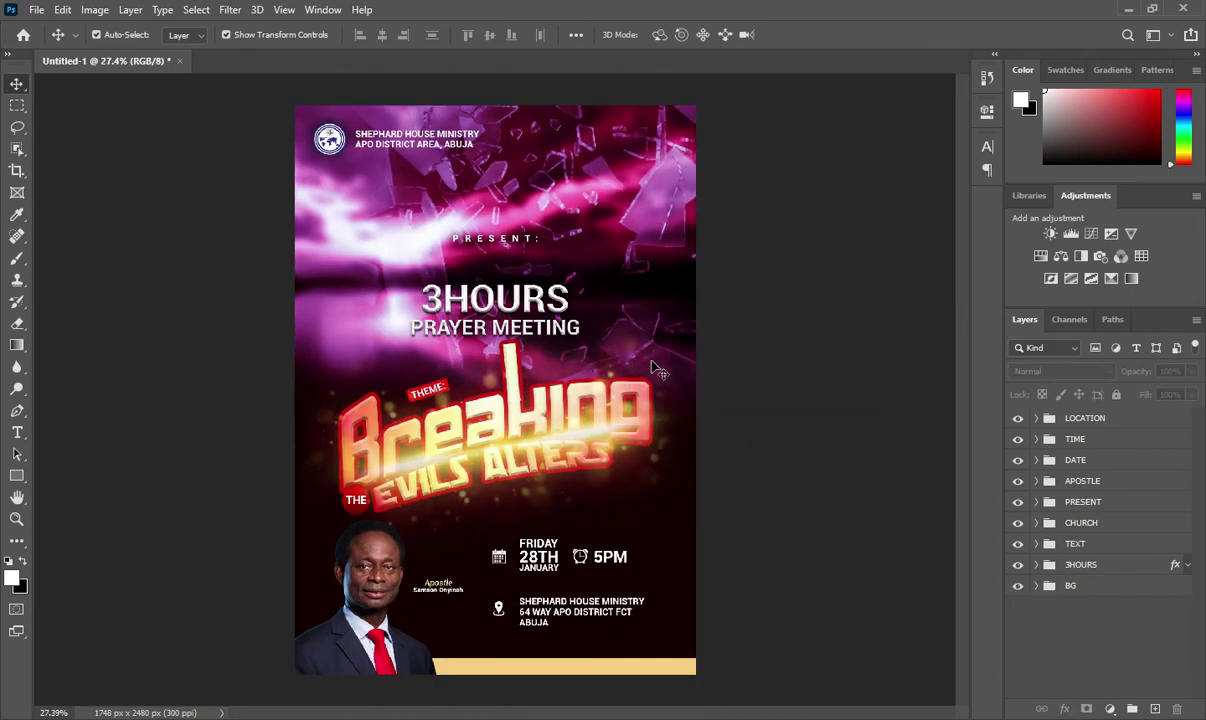
pyautogui.scroll(-1, 543, 364)
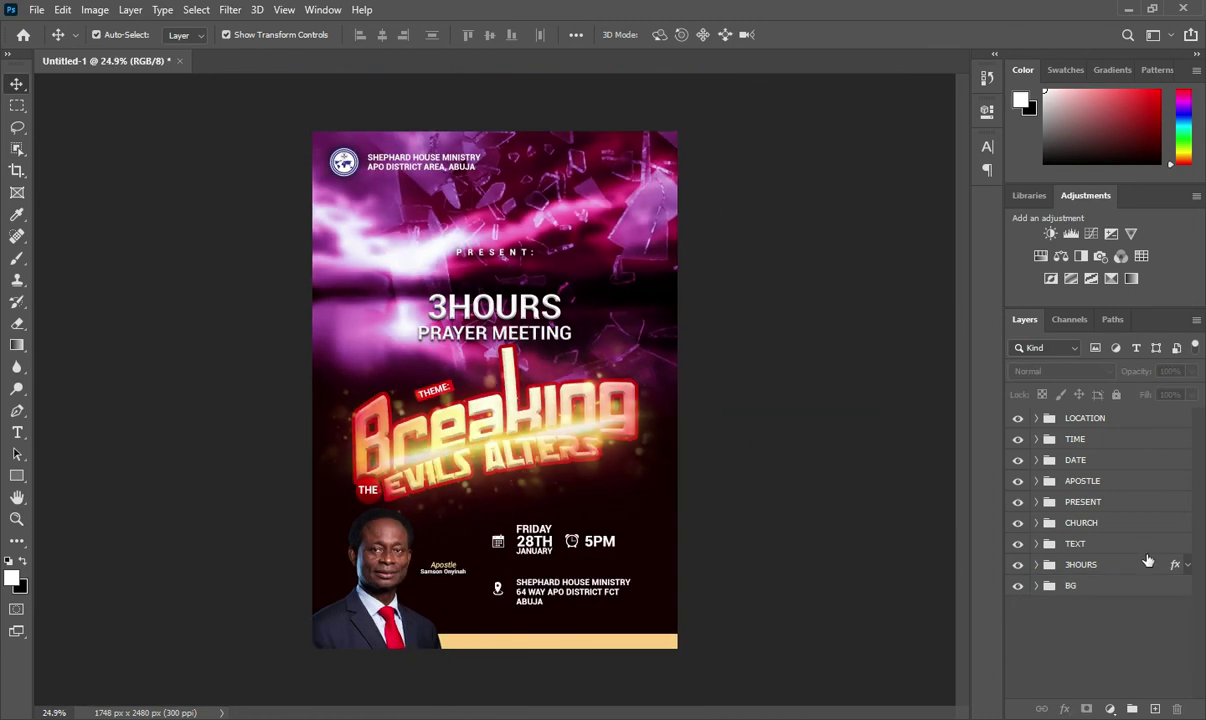
pyautogui.click(1088, 545)
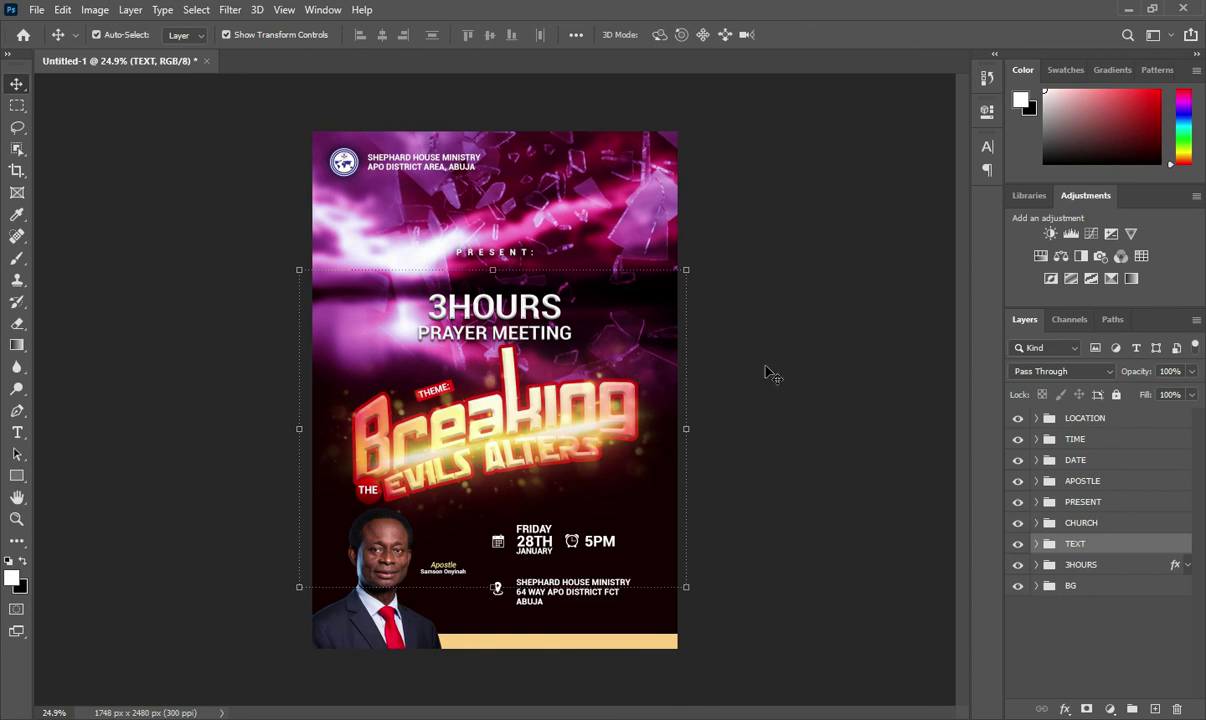
pyautogui.click(776, 248)
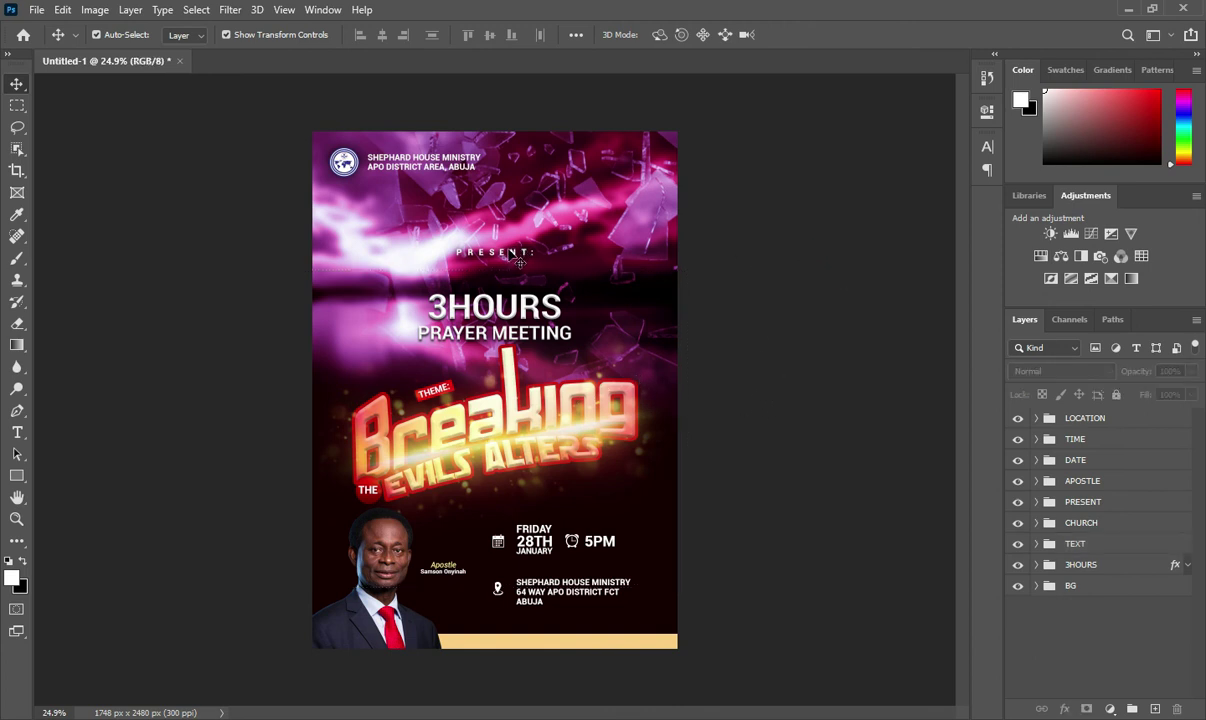
pyautogui.click(480, 250)
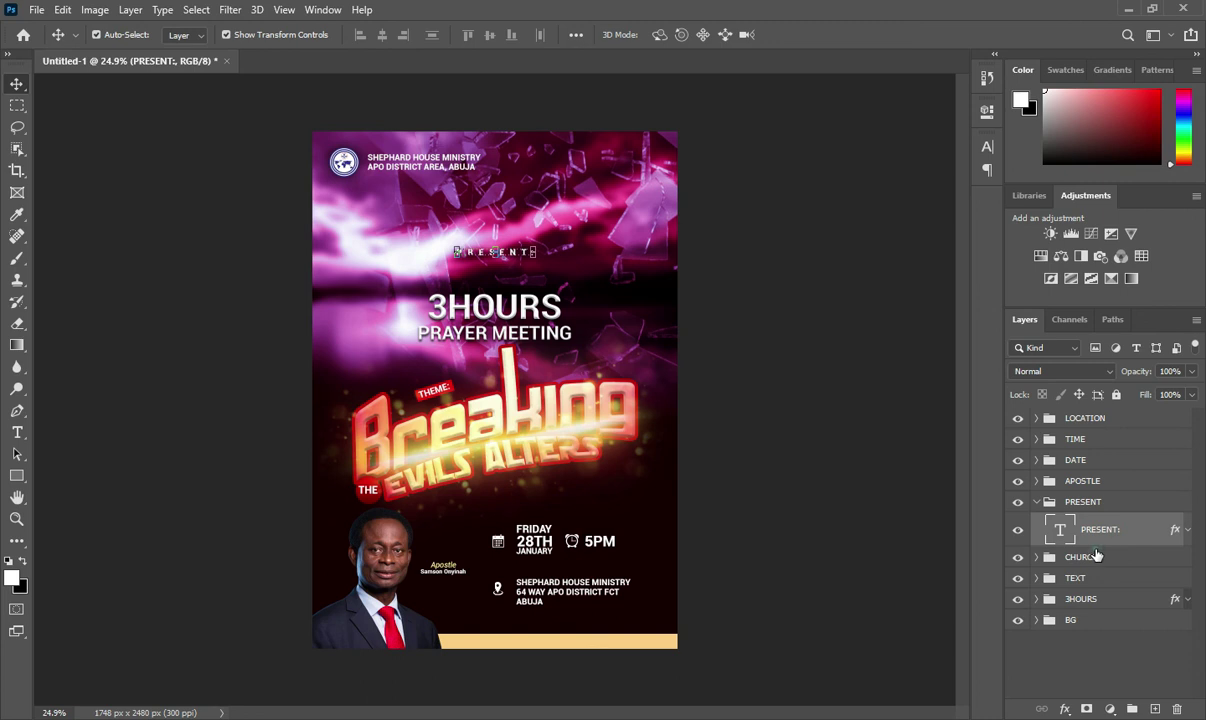
pyautogui.hotkey('ctrl', 'd')
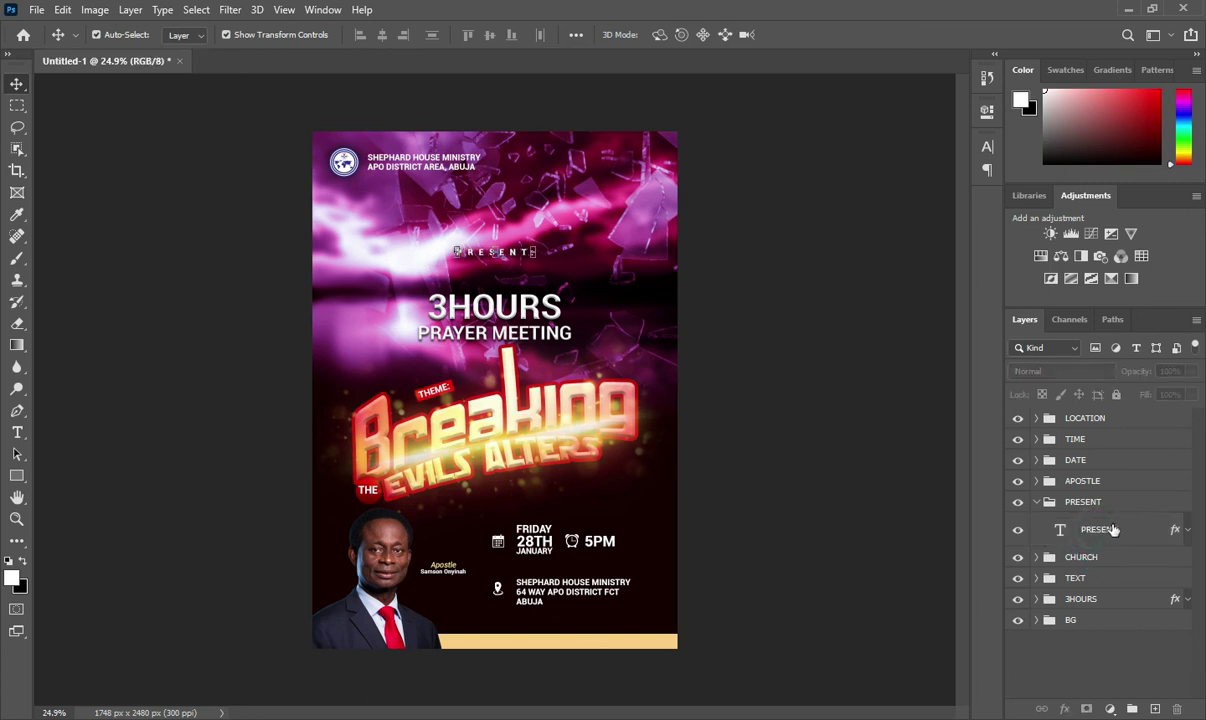
pyautogui.click(1113, 529)
pyautogui.scroll(1, 508, 268)
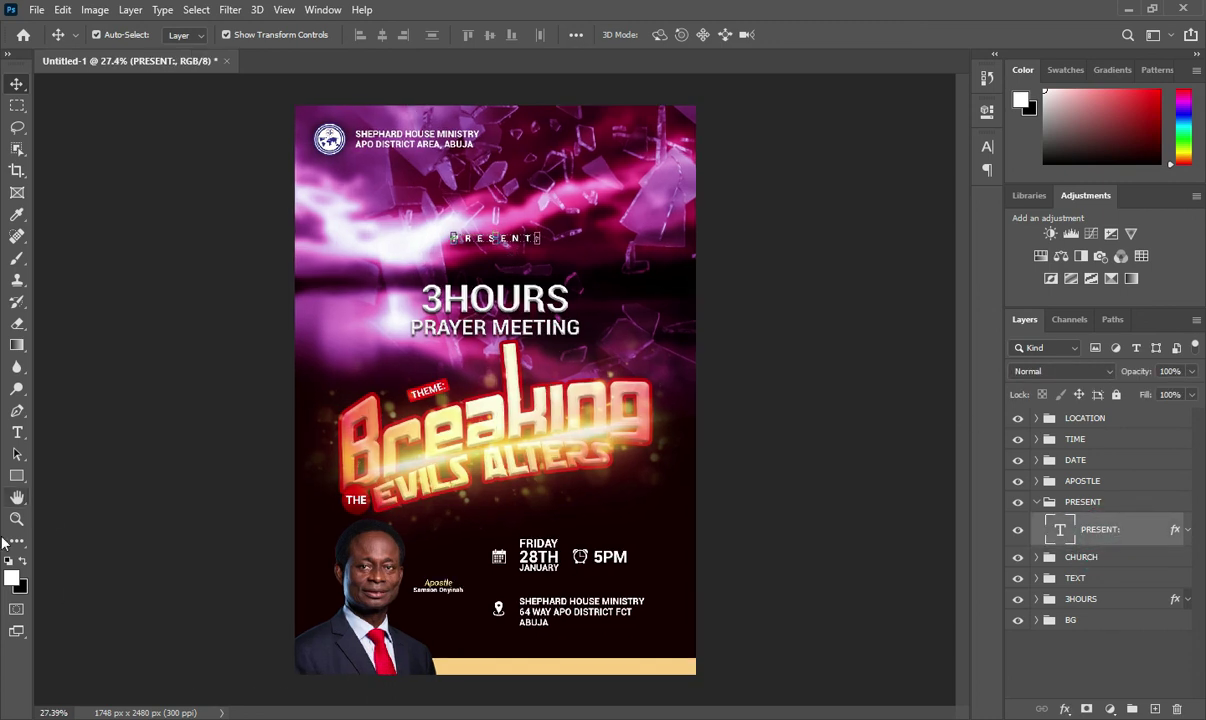
# Draw a red-filled rectangle around the PRESENT text.
pyautogui.click(17, 476)
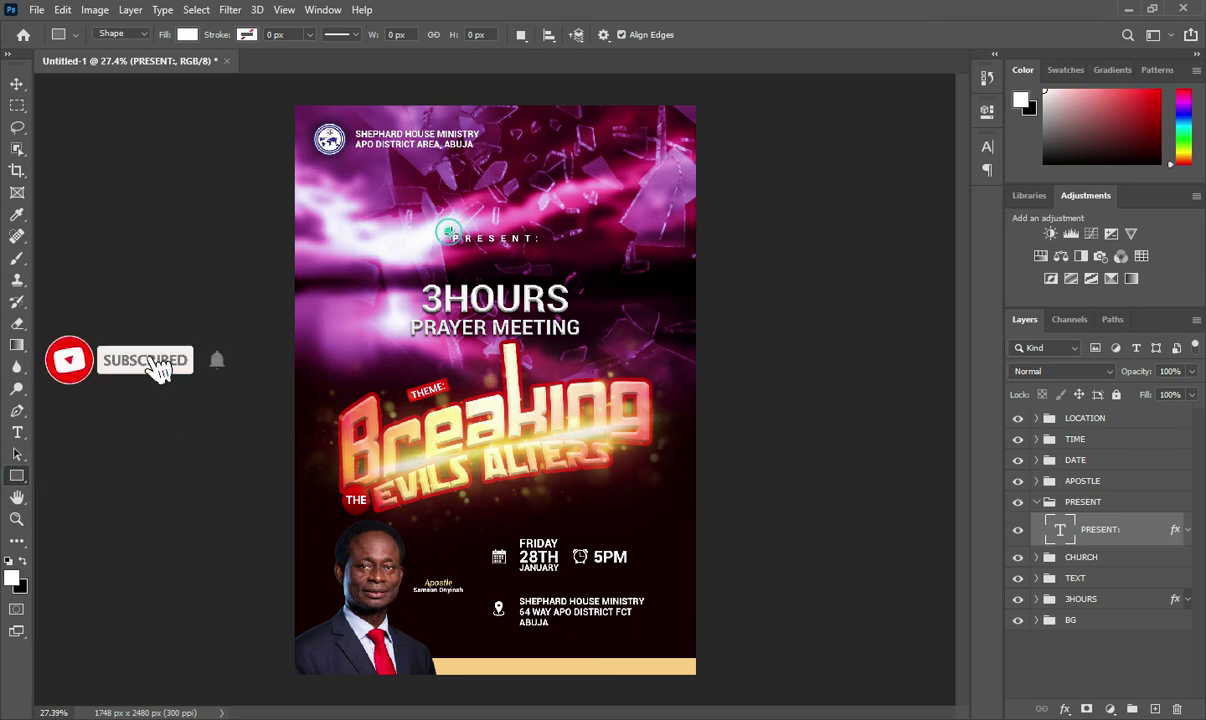
pyautogui.moveTo(449, 231); pyautogui.dragTo(538, 246)
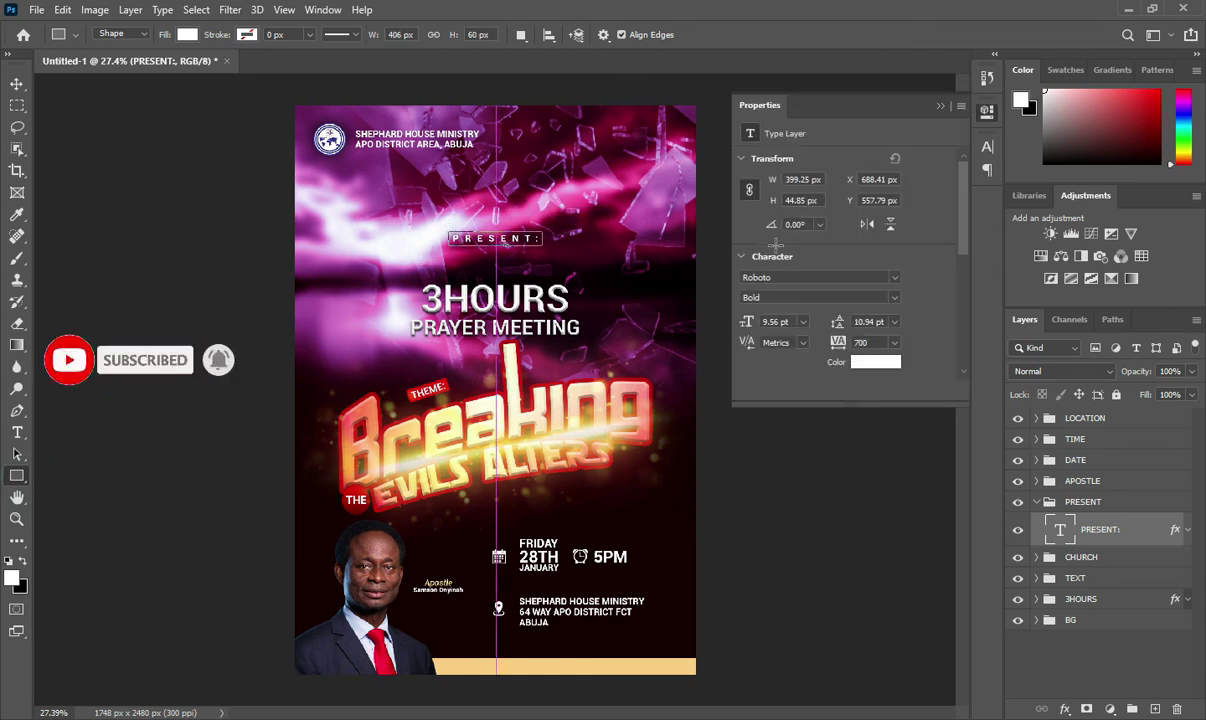
pyautogui.click(750, 211)
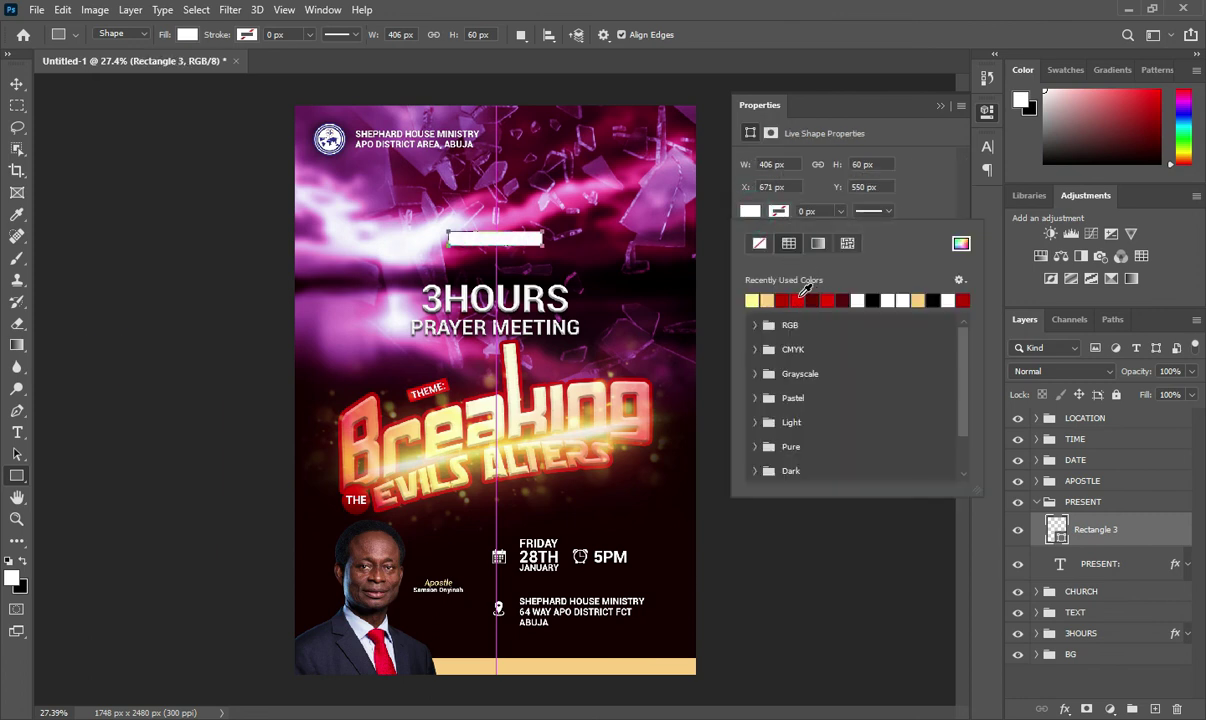
pyautogui.click(799, 298)
pyautogui.click(940, 106)
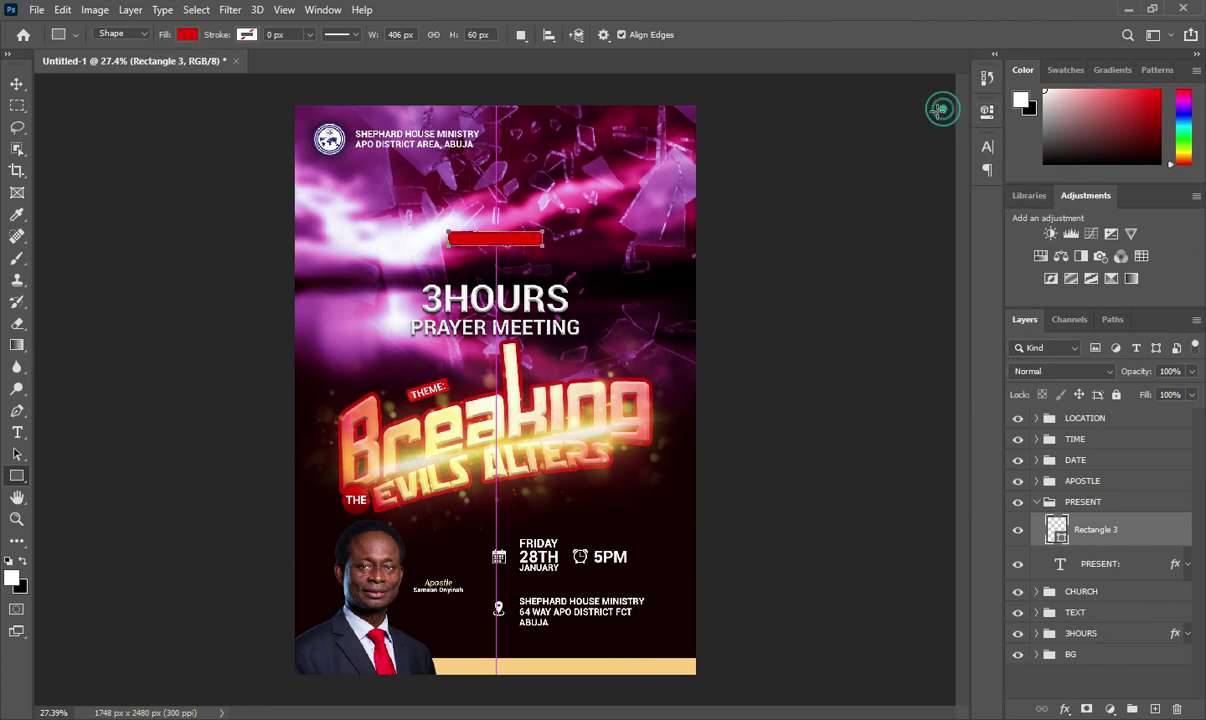
# Place Rectangle 3 beneath the PRESENT: text layer inside the PRESENT group.
pyautogui.click(16, 85)
pyautogui.moveTo(1120, 530); pyautogui.dragTo(1124, 575)
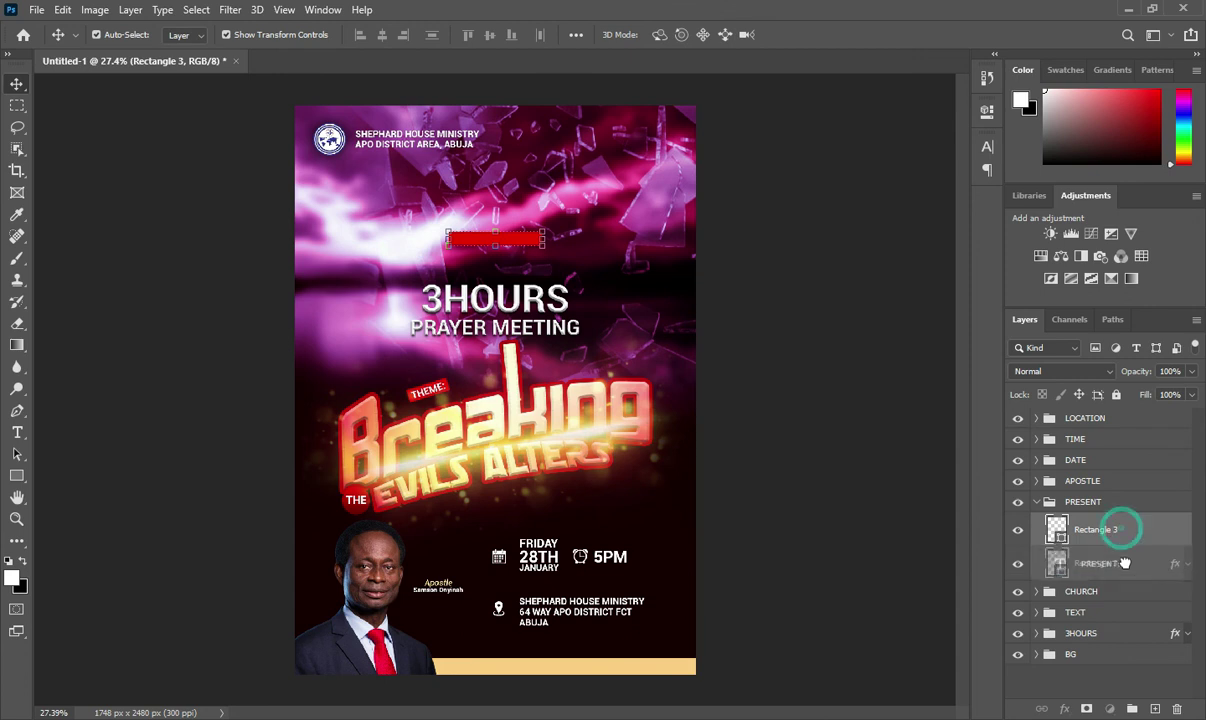
pyautogui.click(1038, 503)
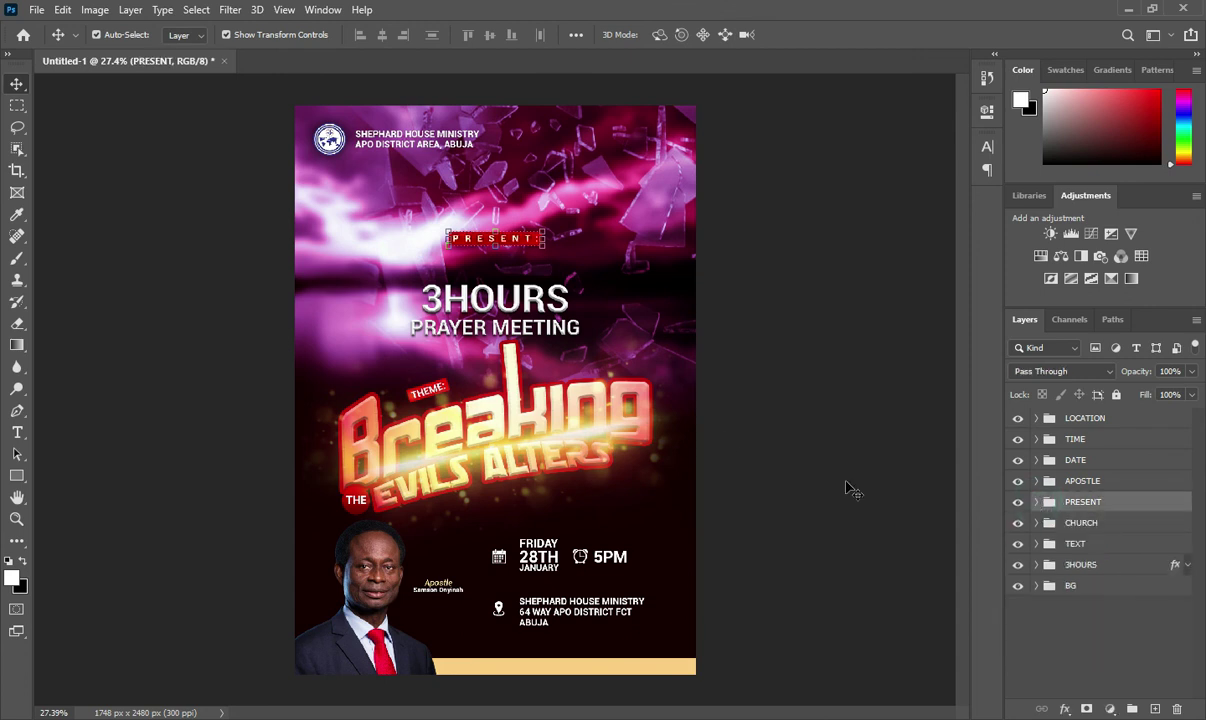
pyautogui.click(826, 356)
pyautogui.scroll(-1, 497, 332)
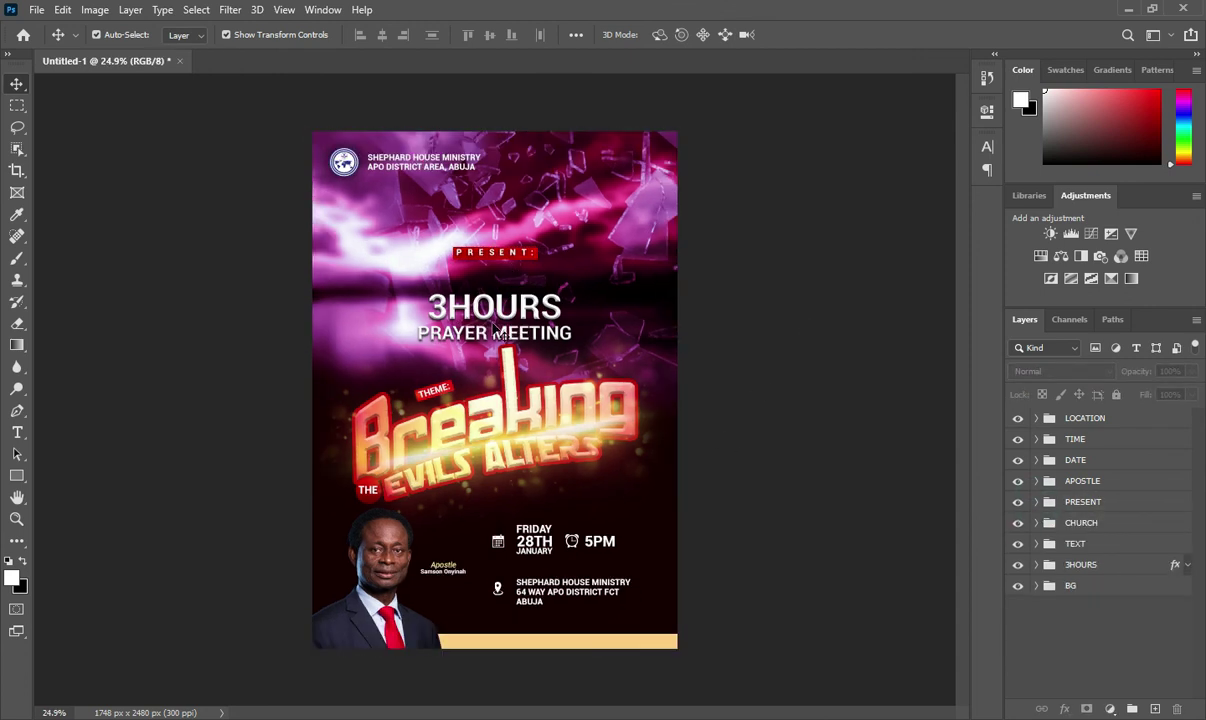
pyautogui.scroll(1, 478, 270)
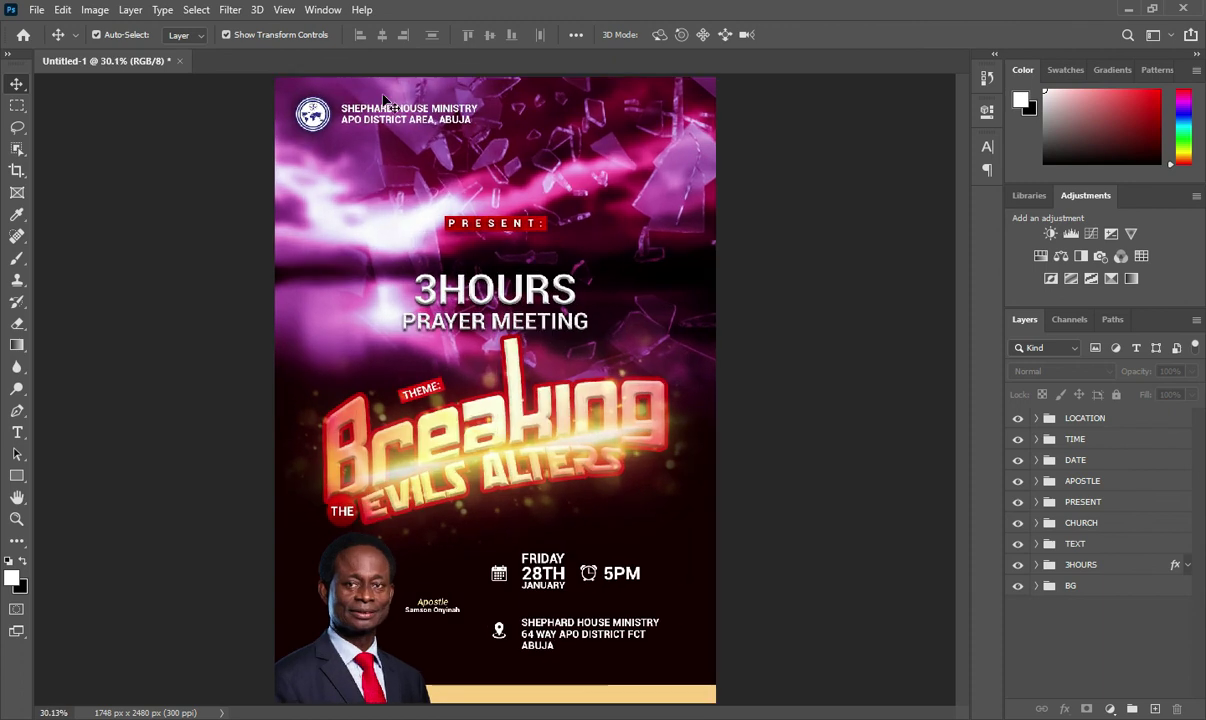
pyautogui.scroll(-1, 595, 390)
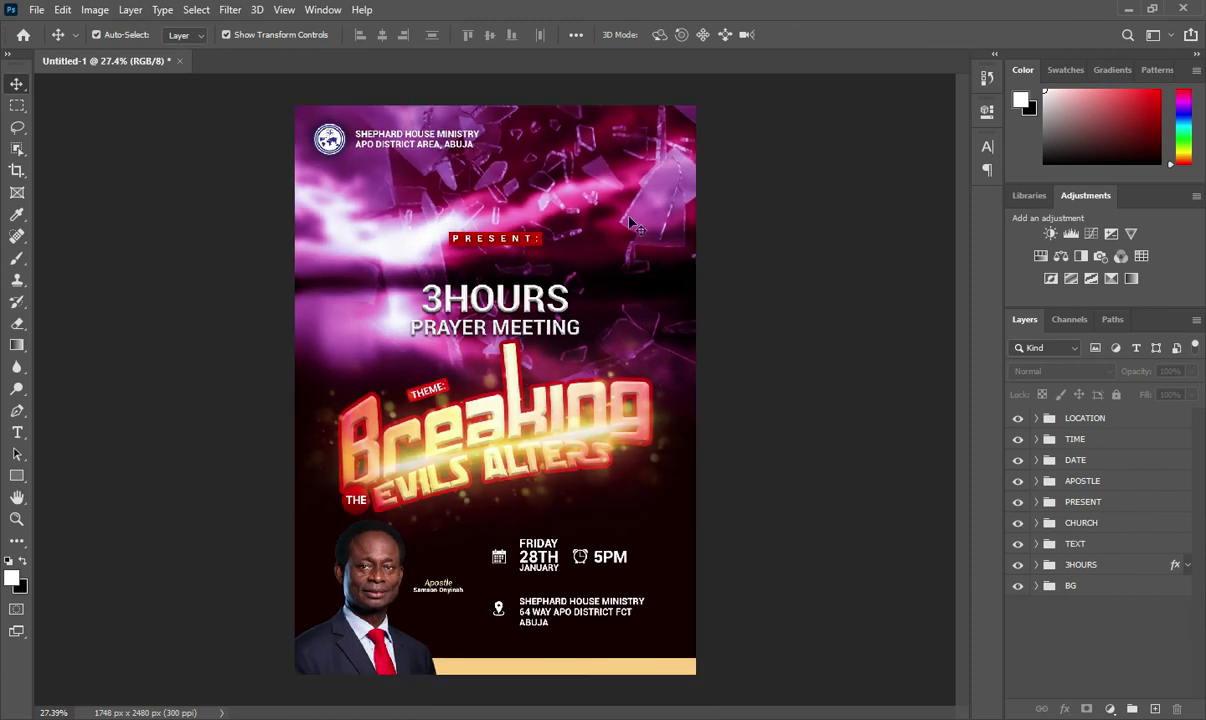